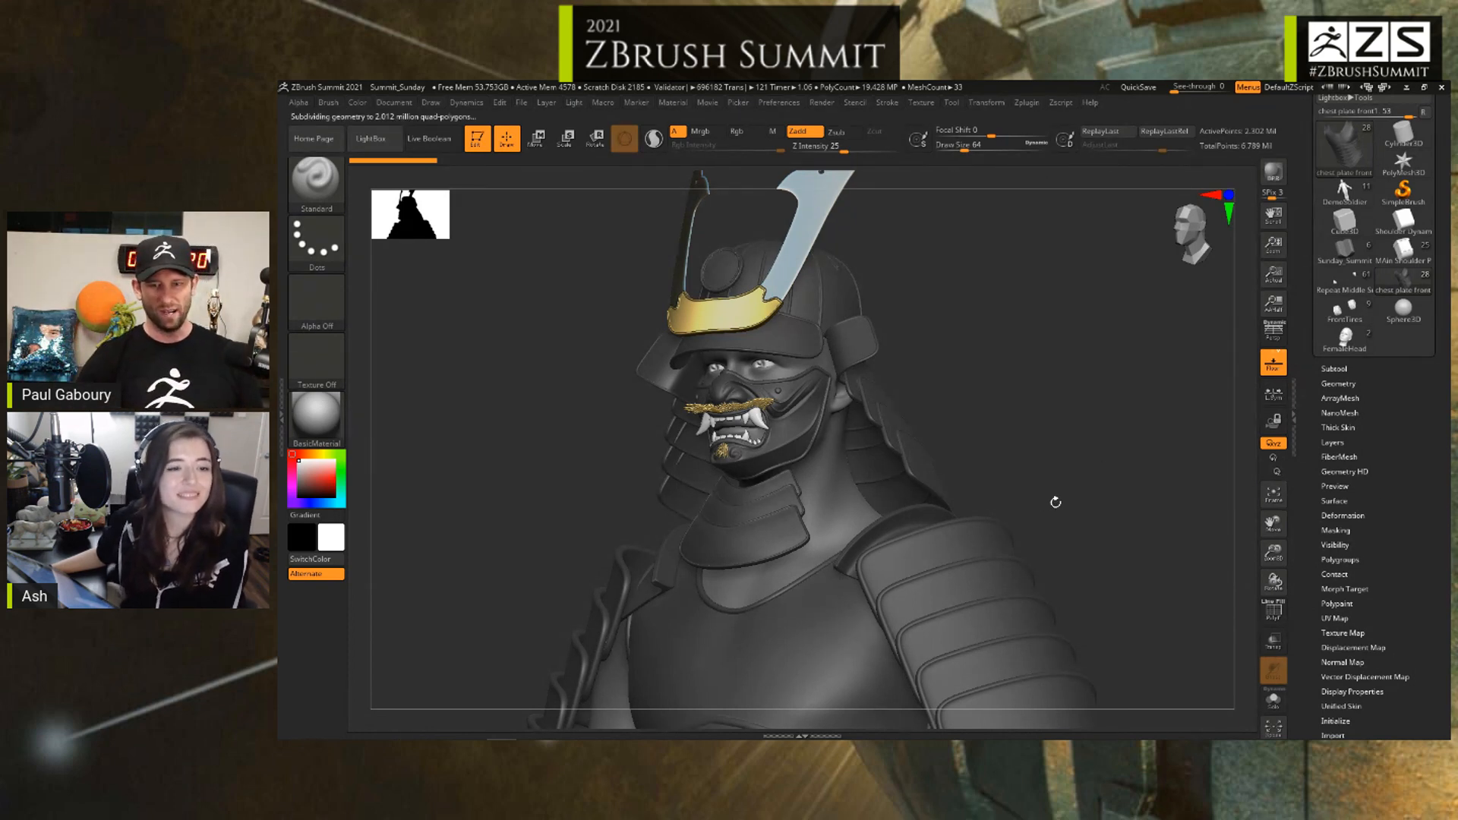
Step: Hide the layered chest plate front1 subtool and make the smooth chest plate front subtool active
{"action": "left_click_drag", "start_coordinate": [1051, 501], "coordinate": [1123, 400]}
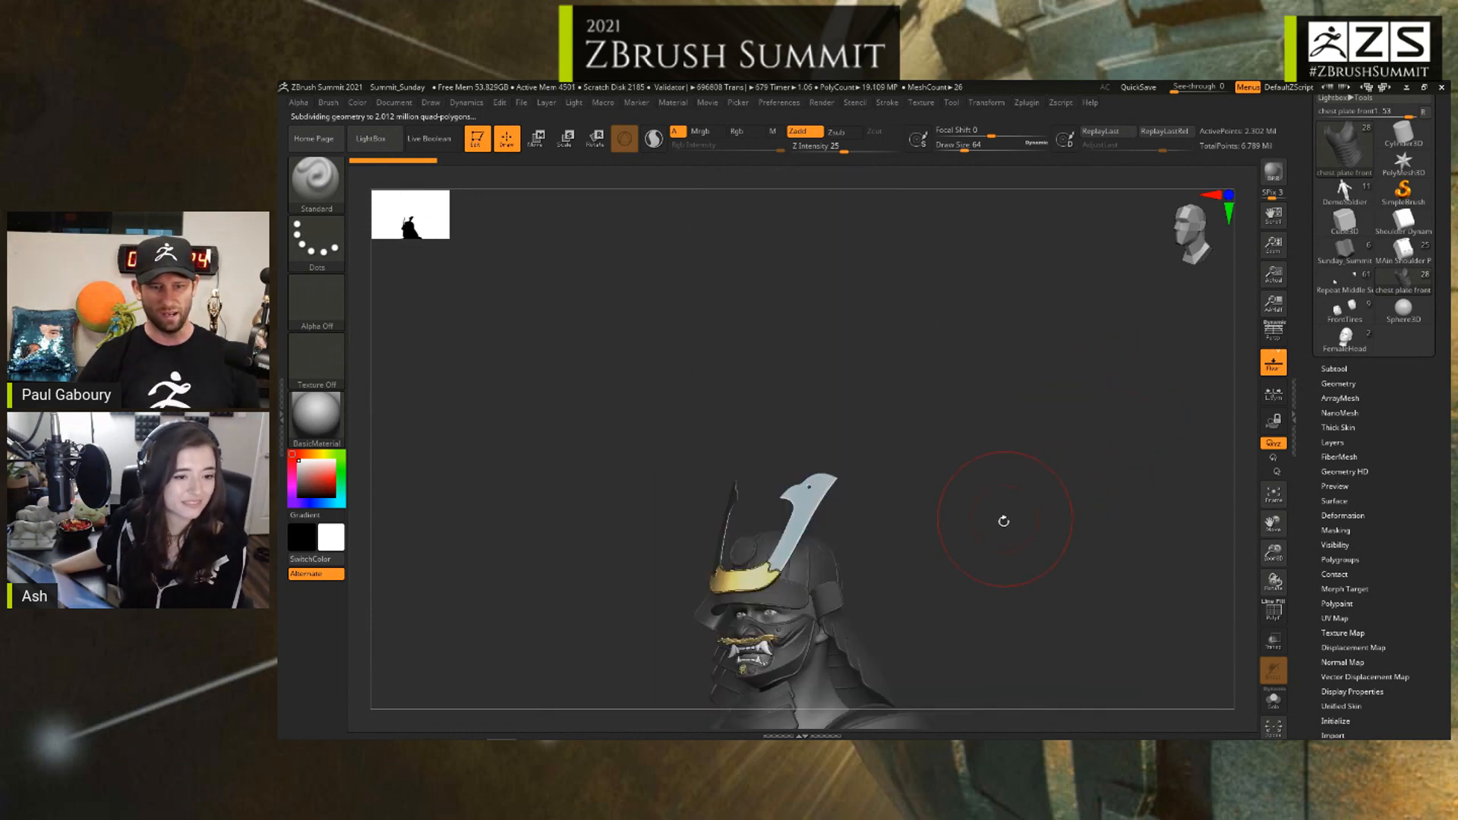
{"action": "mouse_move", "coordinate": [1003, 522]}
{"action": "left_mouse_down", "text": "alt"}
{"action": "mouse_move", "coordinate": [1054, 364]}
{"action": "mouse_move", "coordinate": [1057, 401]}
{"action": "mouse_move", "coordinate": [1077, 397]}
{"action": "mouse_move", "coordinate": [1079, 277]}
{"action": "left_mouse_up", "text": "alt"}
{"action": "key", "text": "s"}
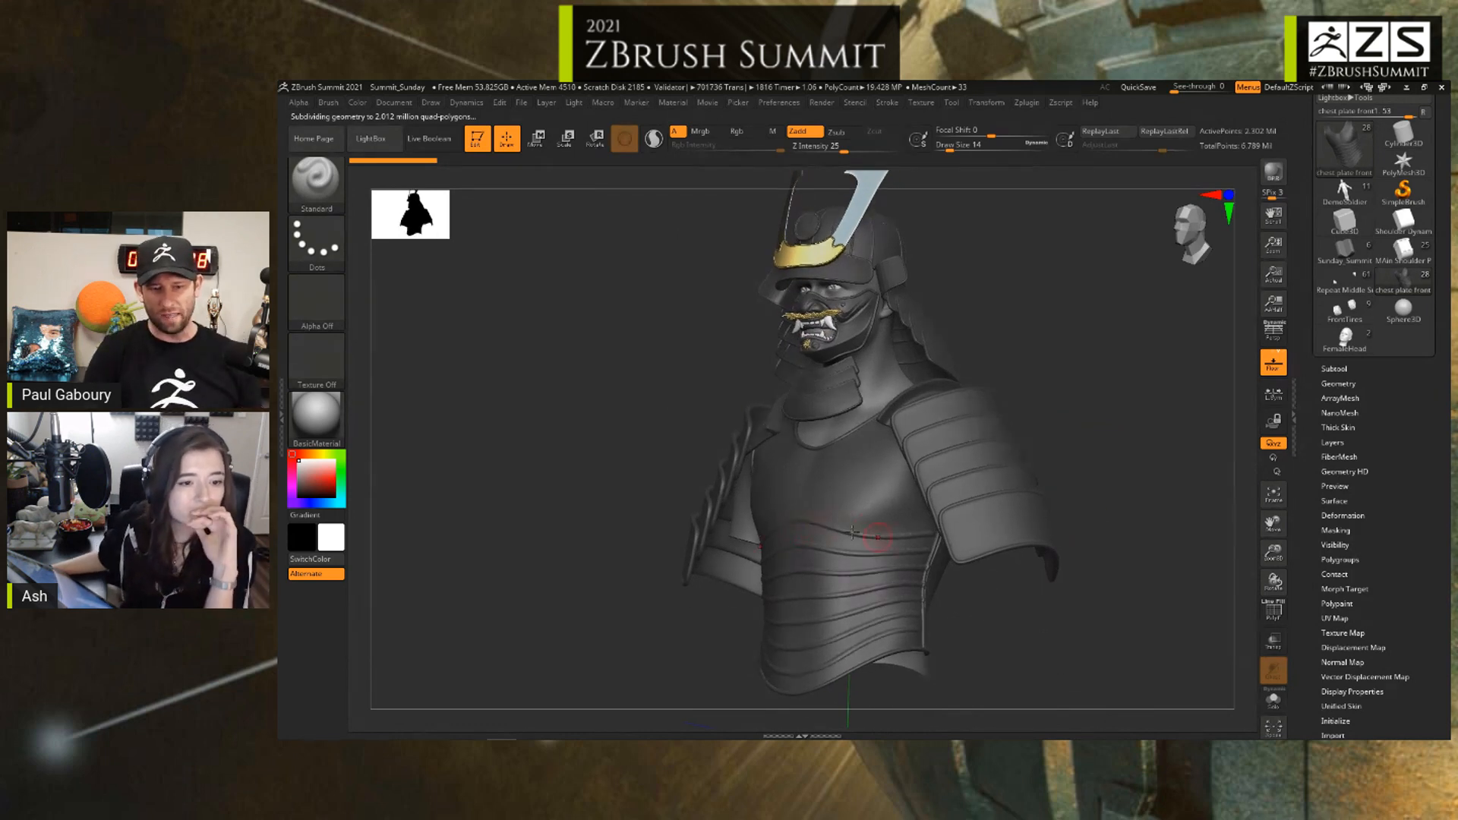
{"action": "left_click", "coordinate": [1335, 368]}
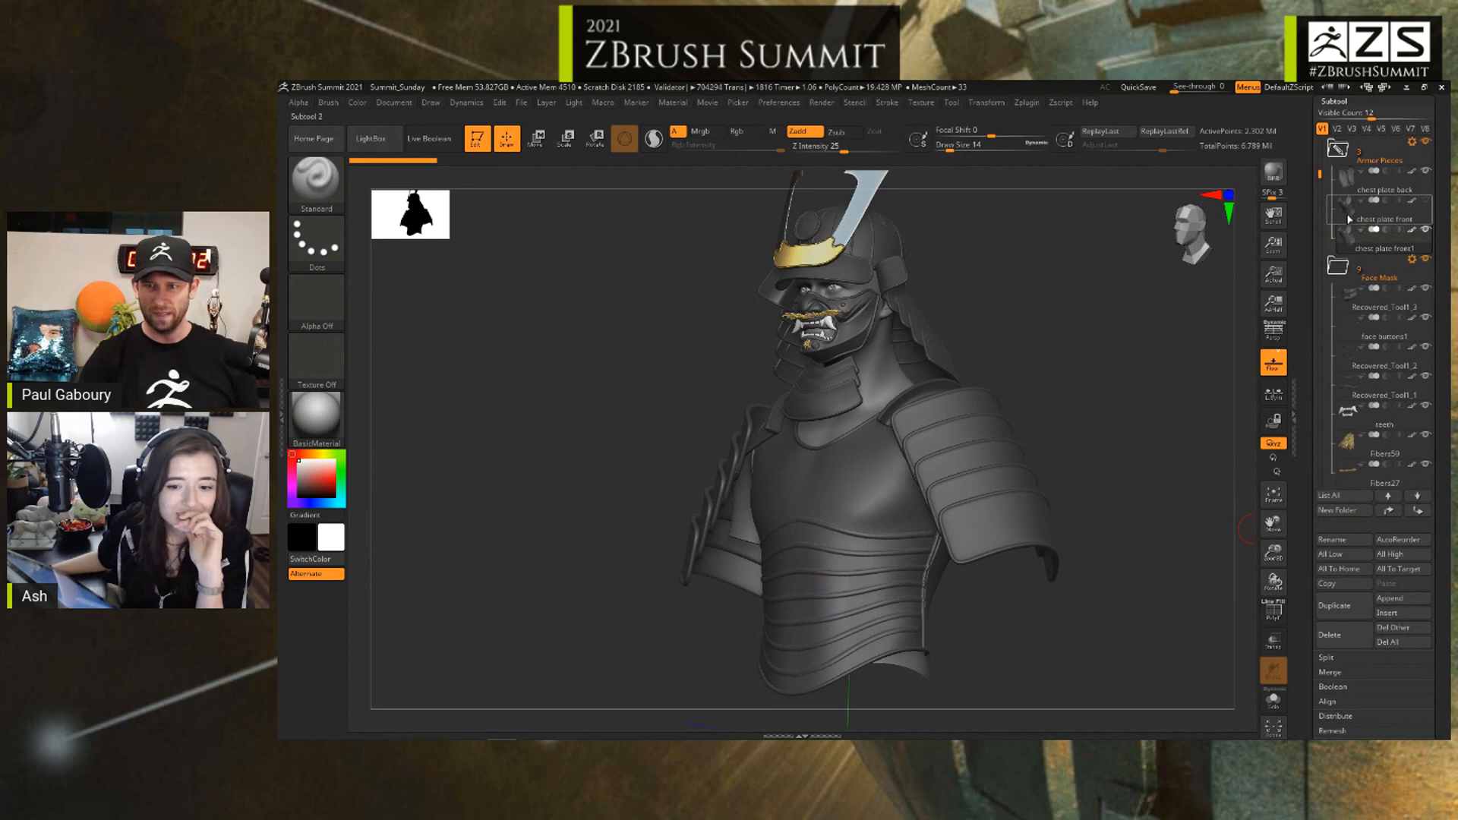
{"action": "left_click", "coordinate": [1424, 213]}
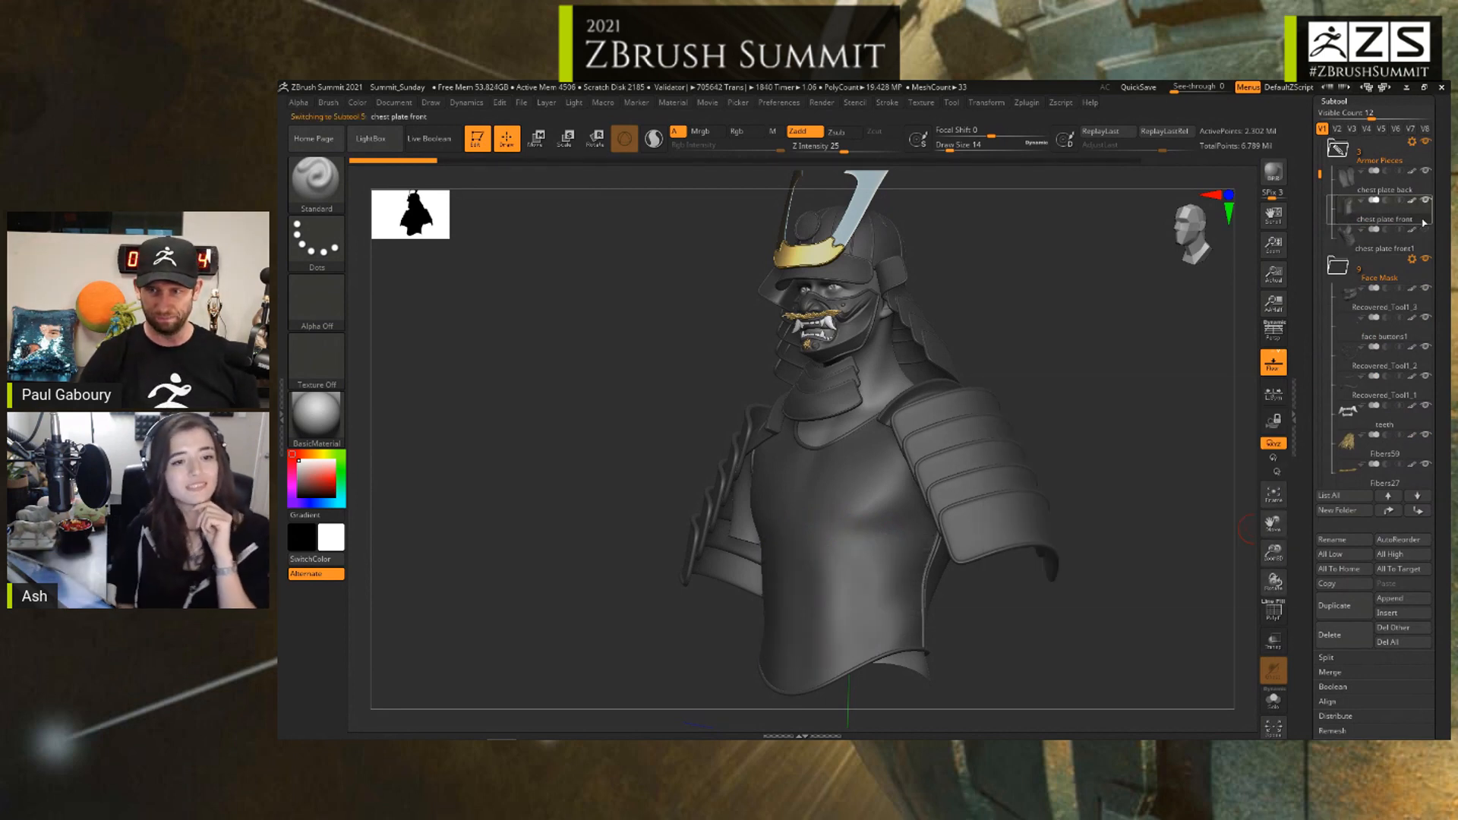
{"action": "mouse_move", "coordinate": [830, 570]}
{"action": "right_mouse_down"}
{"action": "mouse_move", "coordinate": [825, 546]}
{"action": "mouse_move", "coordinate": [849, 557]}
{"action": "right_mouse_up"}
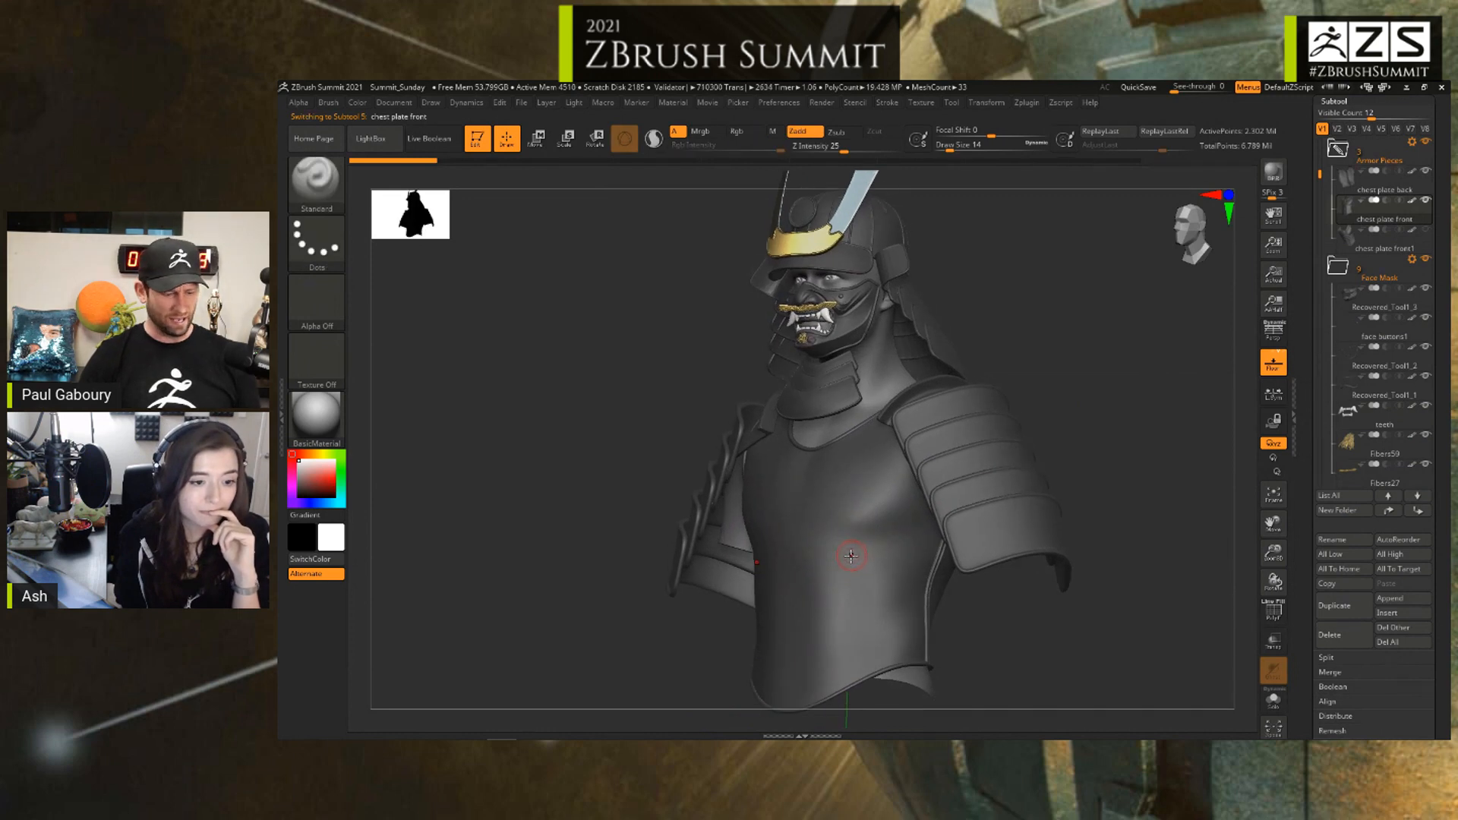
Step: Select the Chisel brush in Zadd mode and reduce its draw size to about 6.6
{"action": "key", "text": "b"}
{"action": "key", "text": "s"}
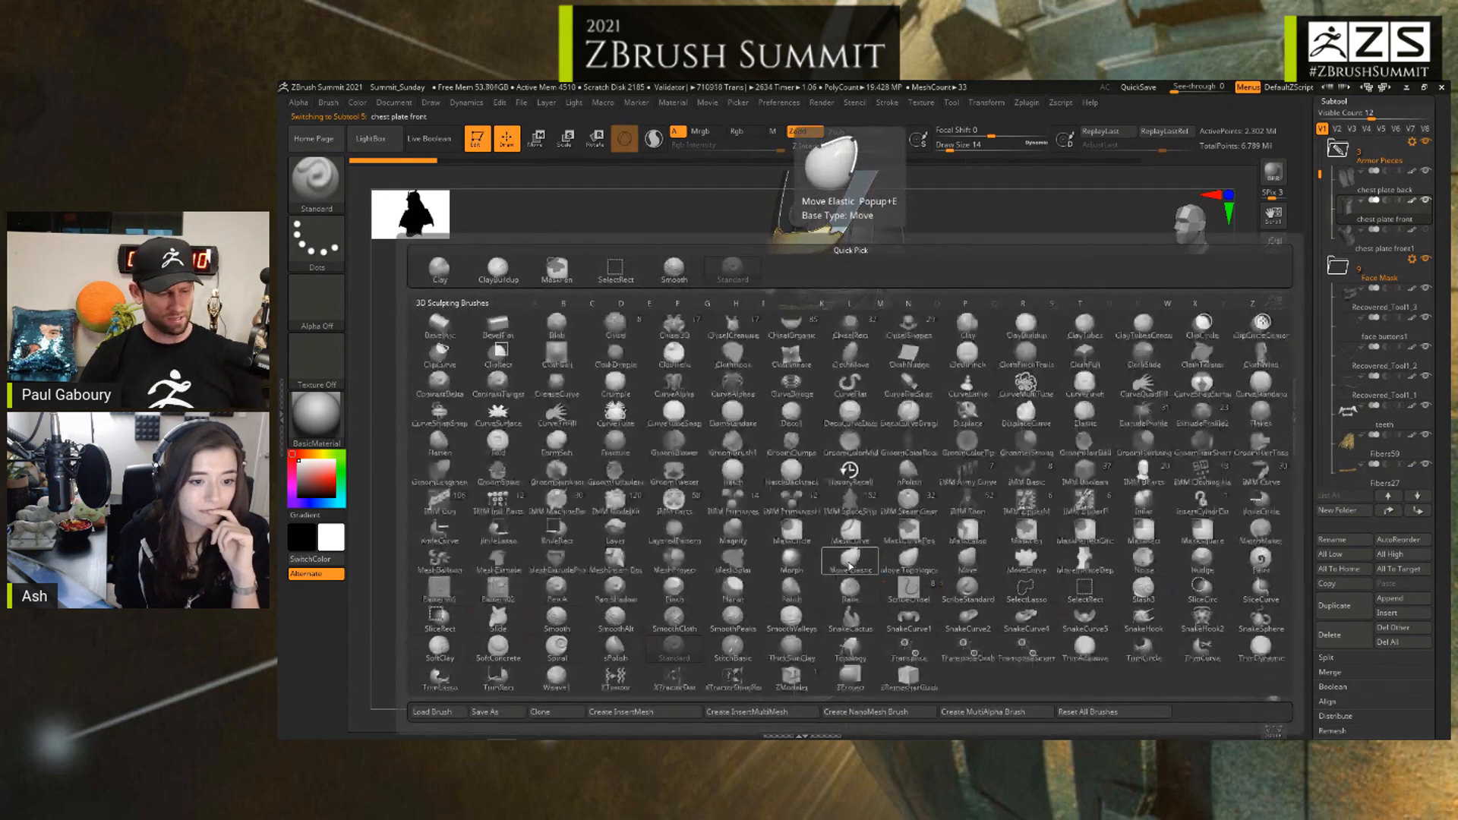
{"action": "key", "text": "c"}
{"action": "left_click", "coordinate": [615, 330]}
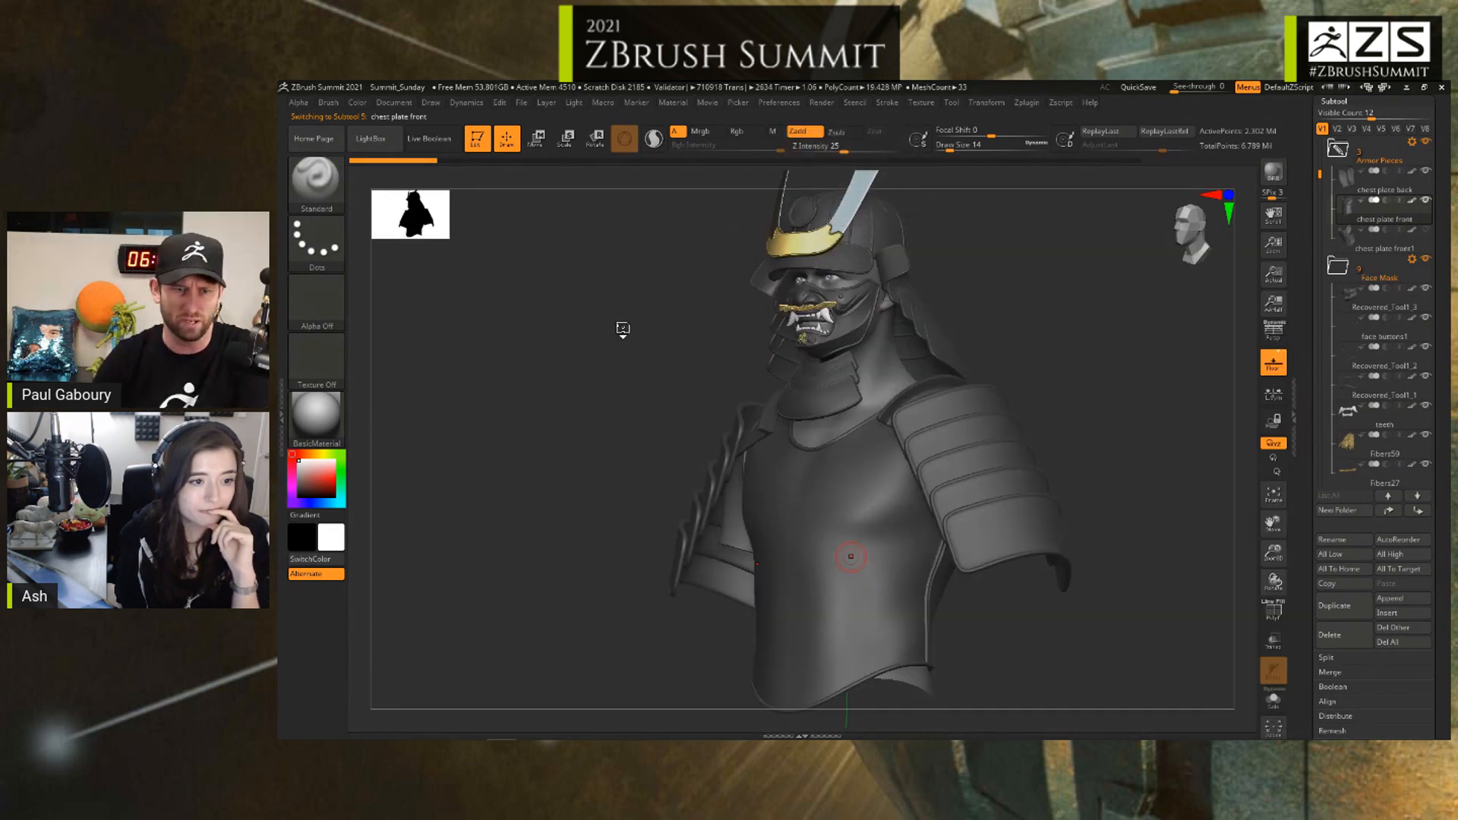
{"action": "left_click", "coordinate": [806, 135]}
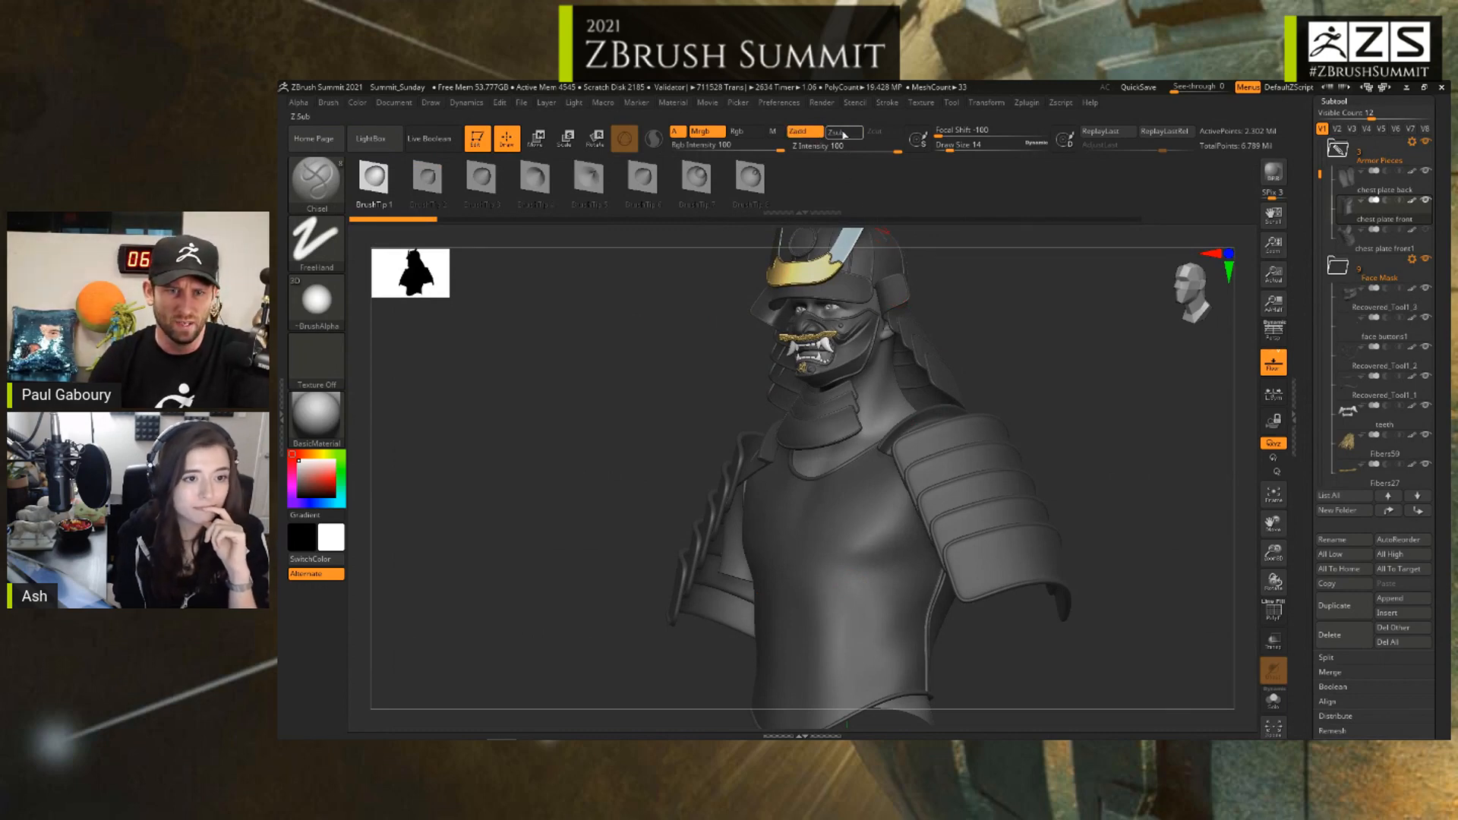
{"action": "key", "text": "s"}
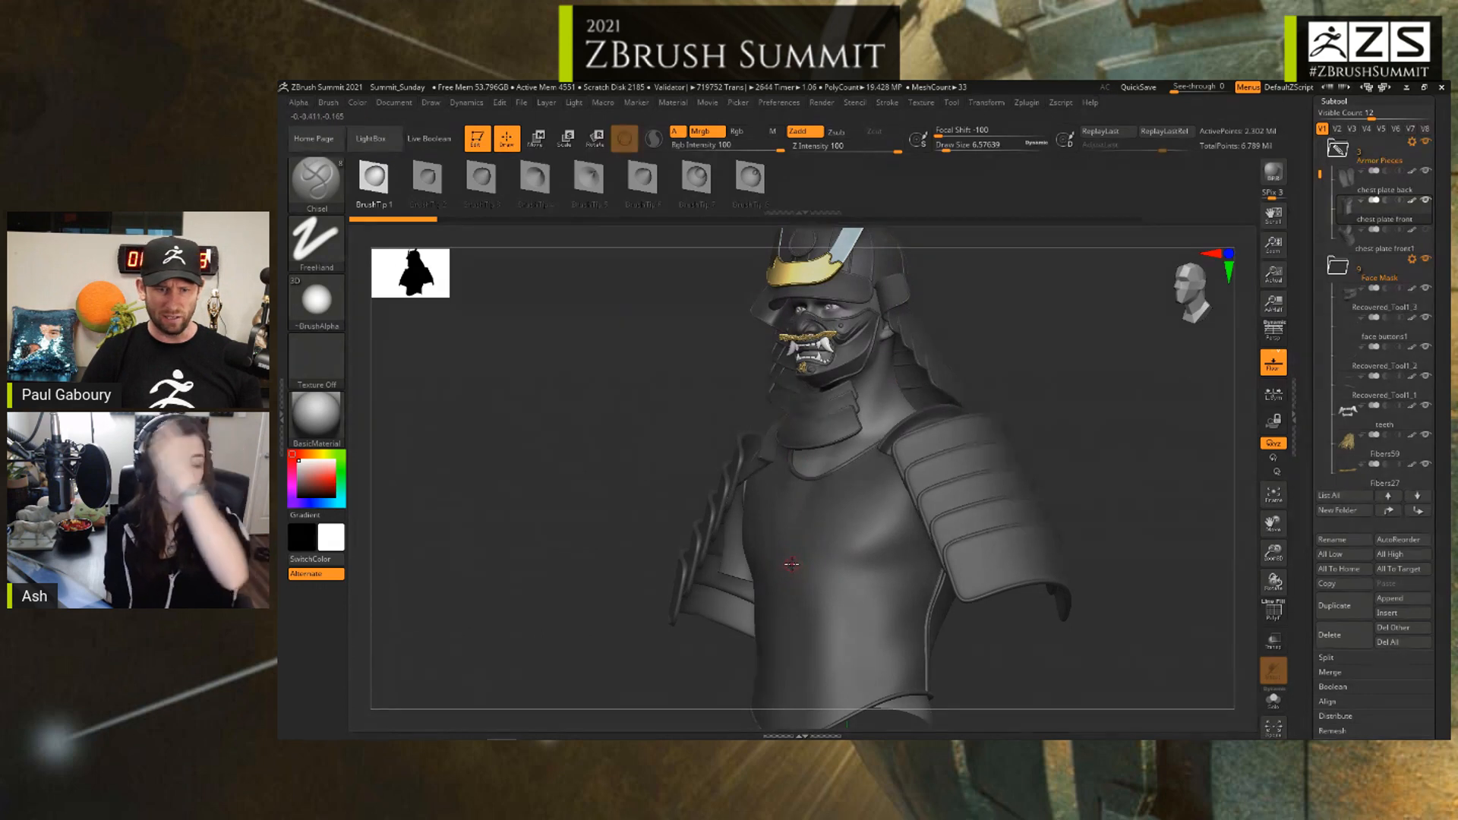
Step: Turn off Mrgb and chisel a line across the chest plate just below the pectoral area, undoing the first painted stroke
{"action": "left_click_drag", "start_coordinate": [793, 562], "coordinate": [986, 579]}
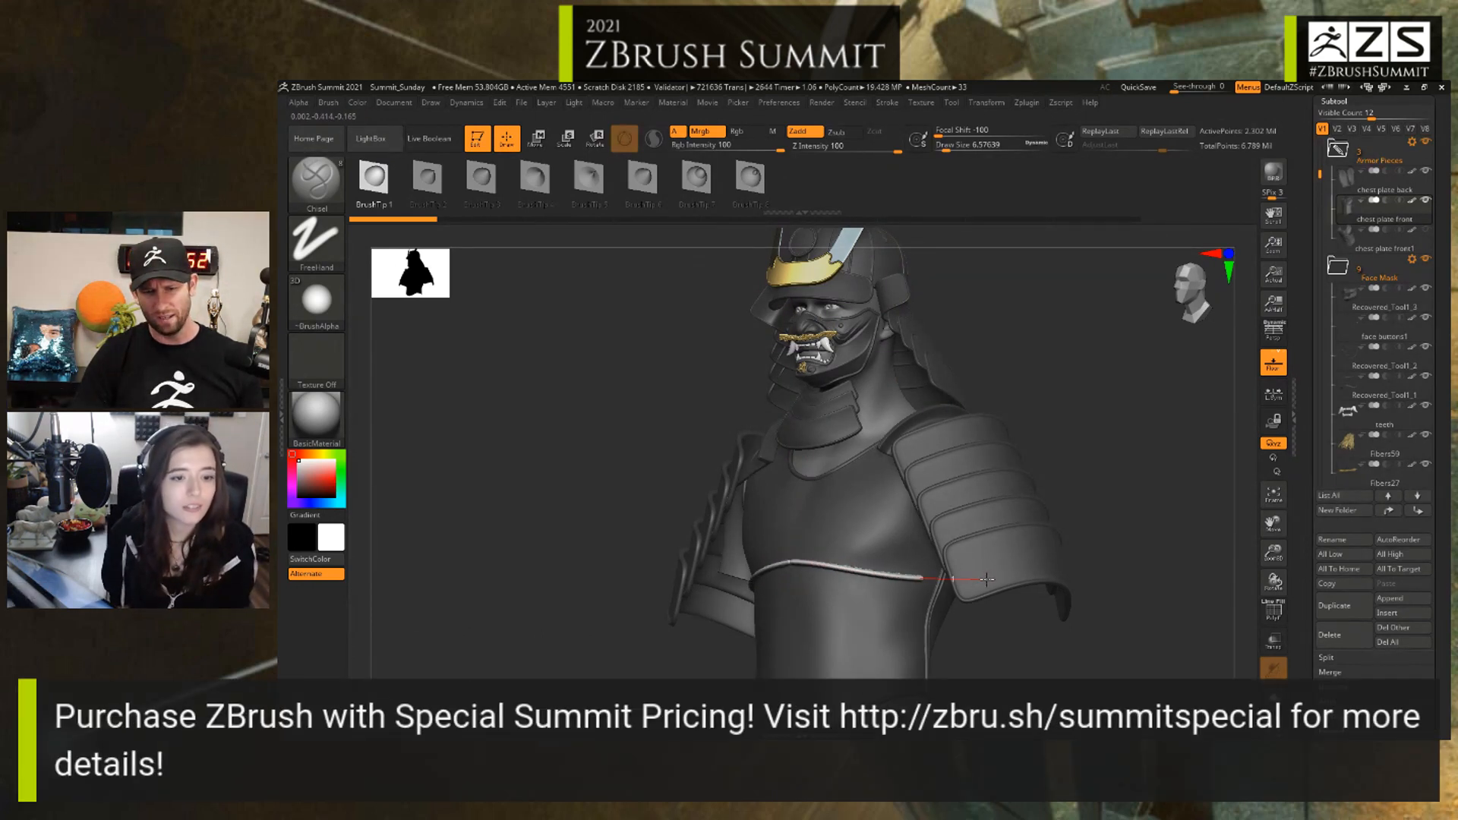
{"action": "key", "text": "ctrl+z"}
{"action": "left_click", "coordinate": [706, 132]}
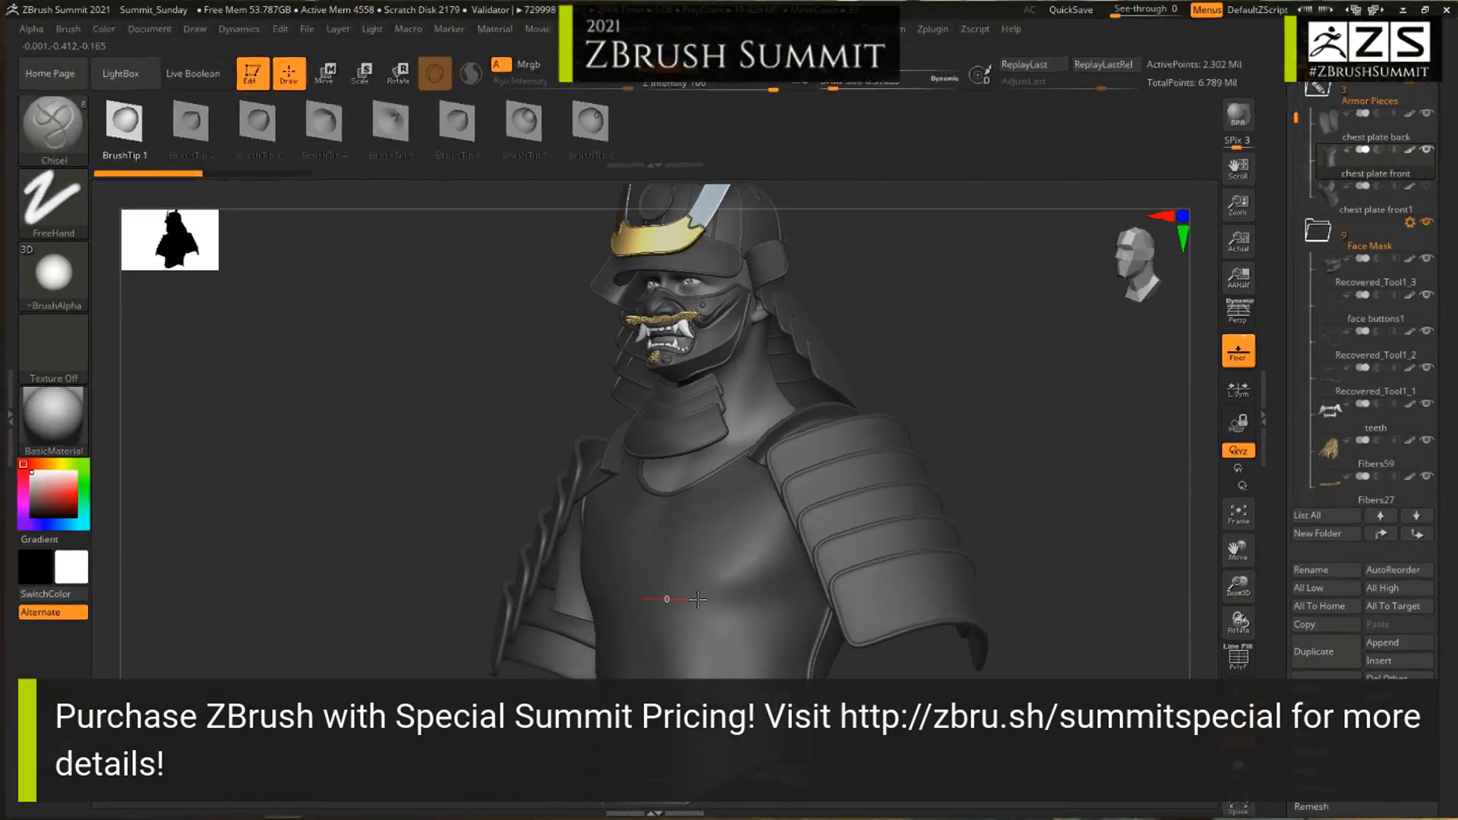
{"action": "left_click_drag", "start_coordinate": [757, 573], "coordinate": [927, 583]}
{"action": "left_click_drag", "start_coordinate": [807, 624], "coordinate": [901, 611]}
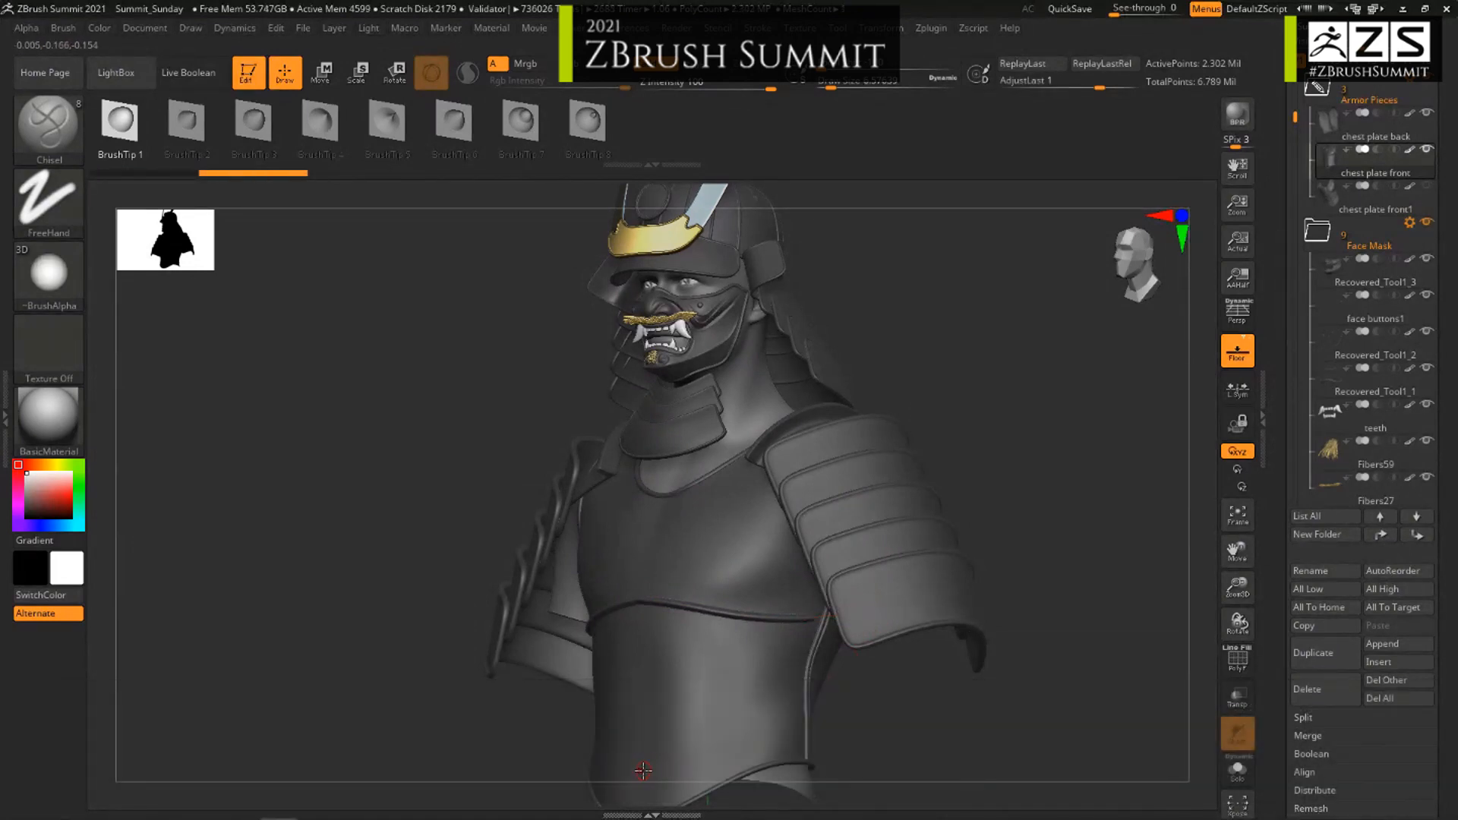
Step: Chisel a second line across the lower edge of the chest plate and interpolate strokes between the two lines
{"action": "mouse_move", "coordinate": [643, 772]}
{"action": "left_mouse_down"}
{"action": "mouse_move", "coordinate": [839, 721]}
{"action": "mouse_move", "coordinate": [876, 697]}
{"action": "left_mouse_up"}
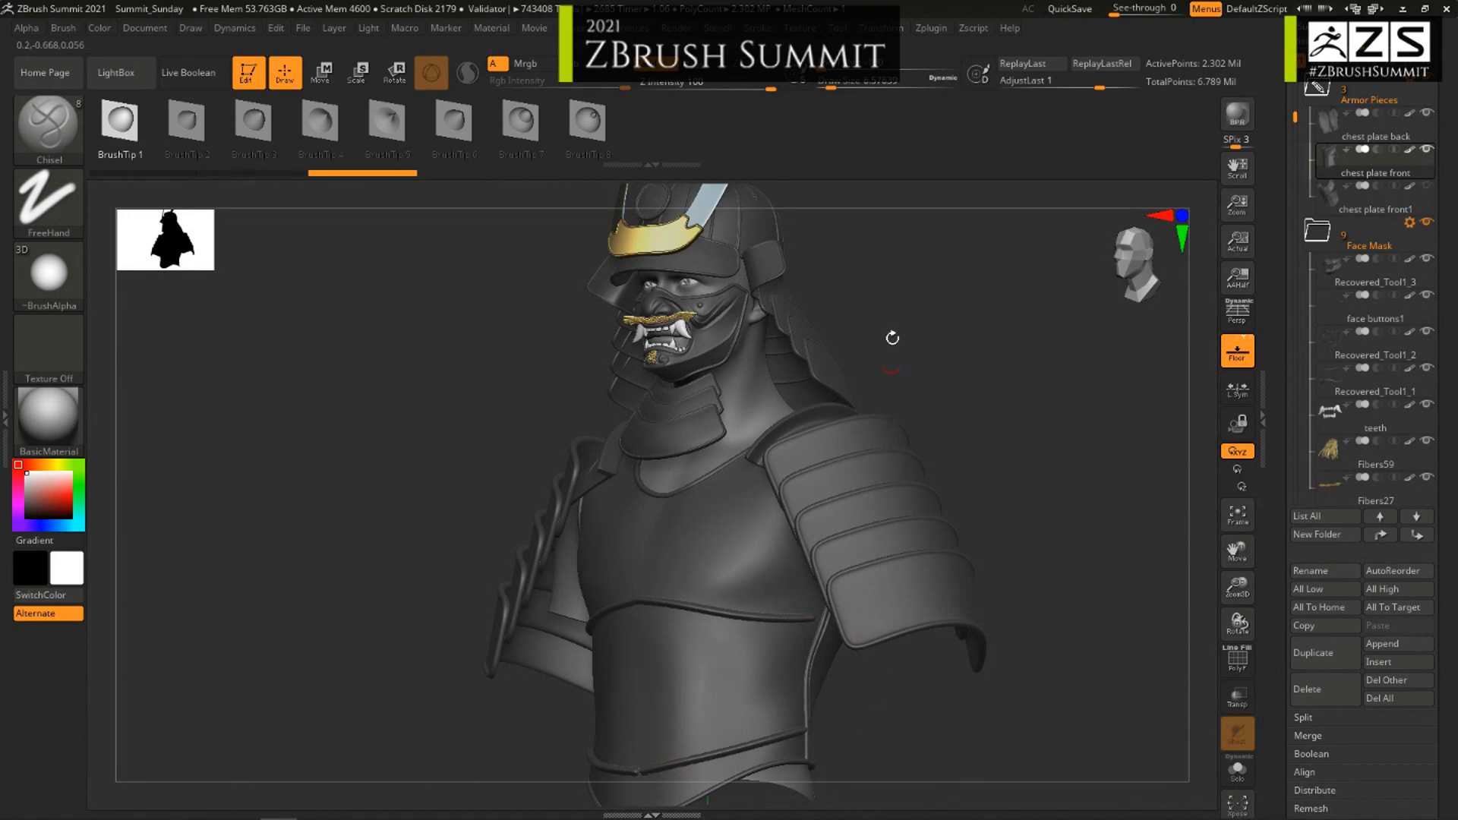
{"action": "left_click", "coordinate": [762, 31]}
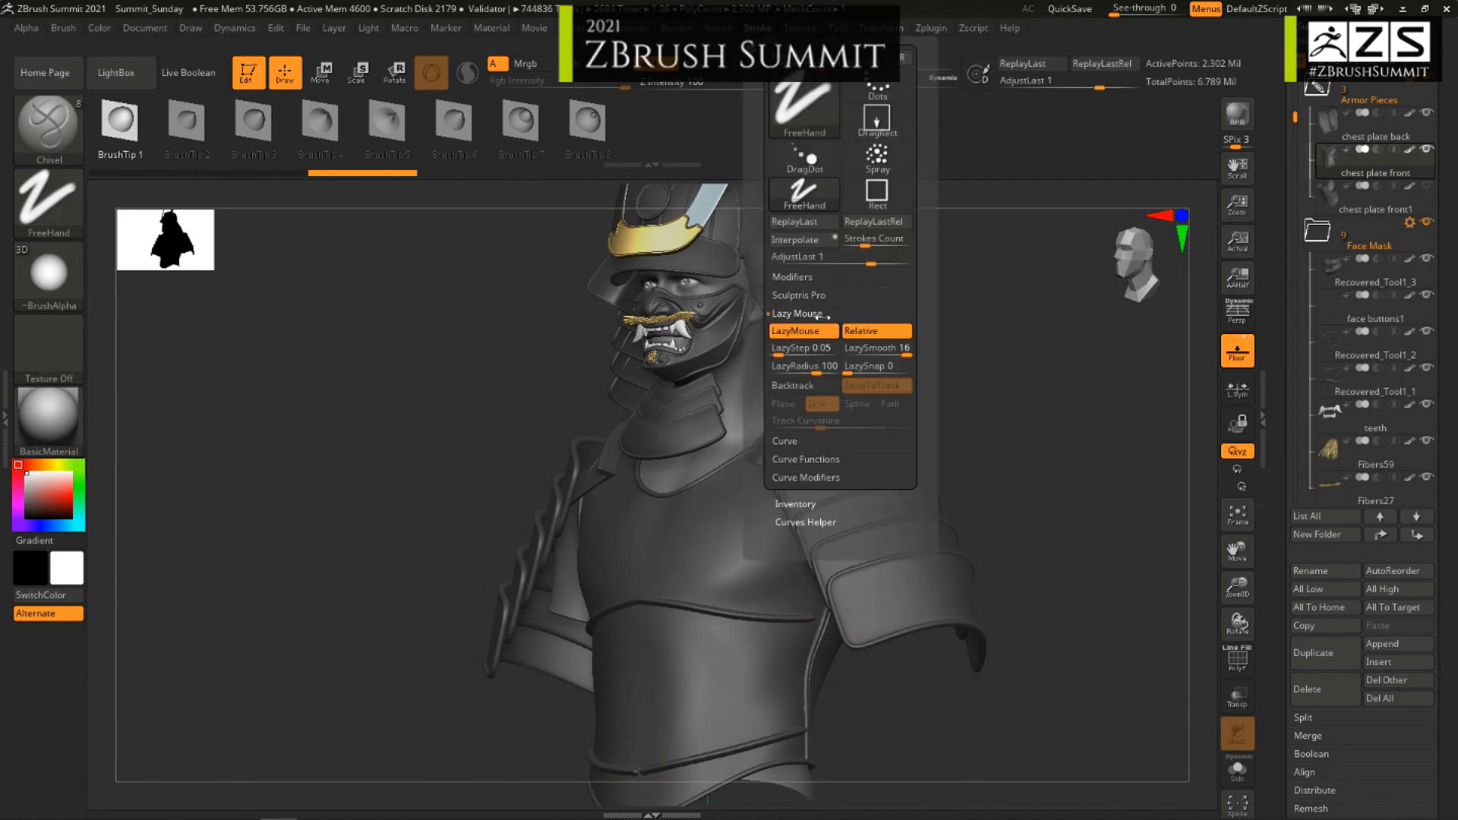
{"action": "left_click", "coordinate": [807, 240]}
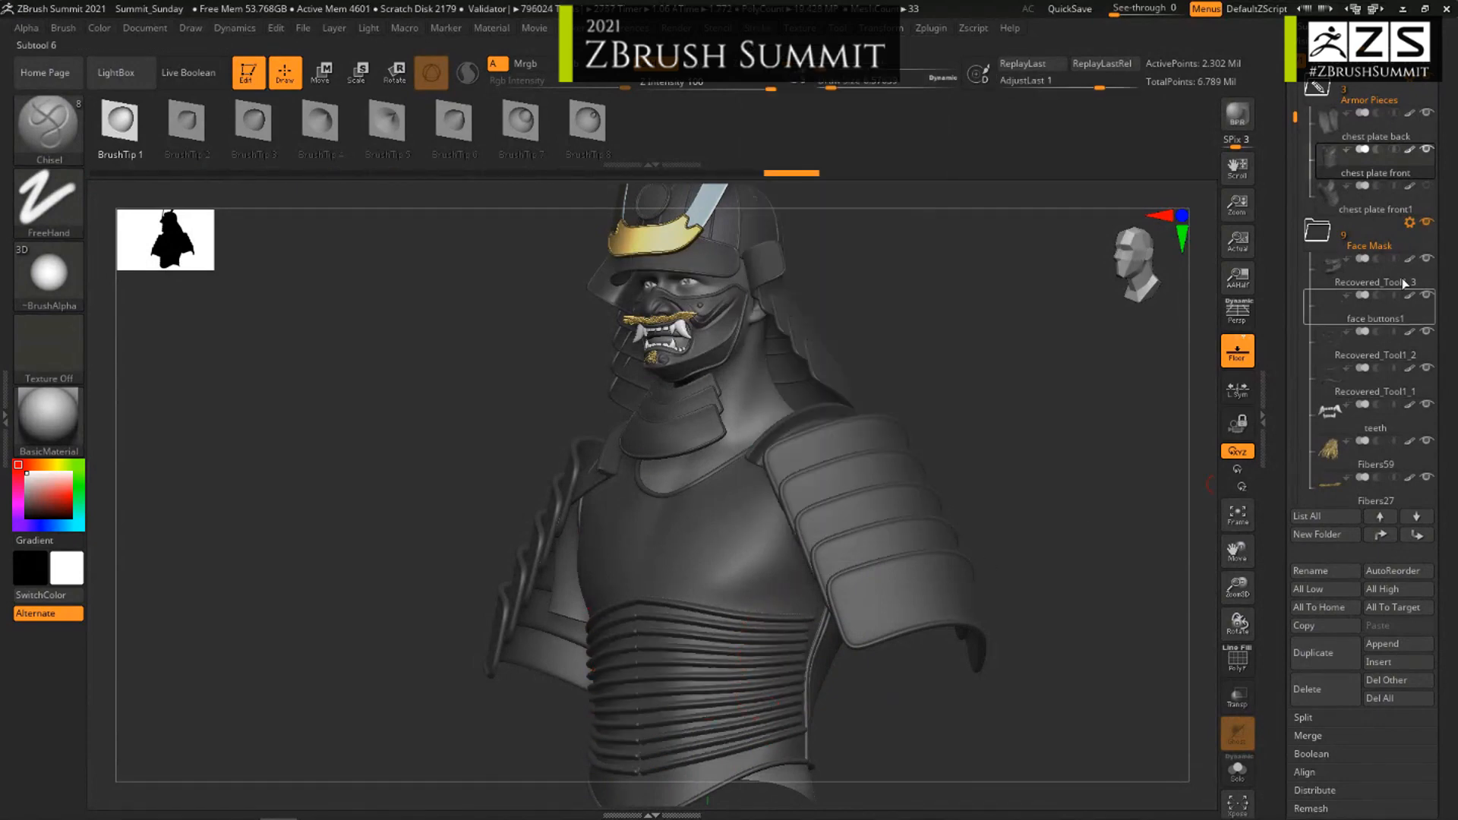
Step: Switch to the Repeat Middle Subs spaceship tool and turn on Live Boolean, showing the whole ship
{"action": "left_click_drag", "start_coordinate": [1279, 214], "coordinate": [1280, 344]}
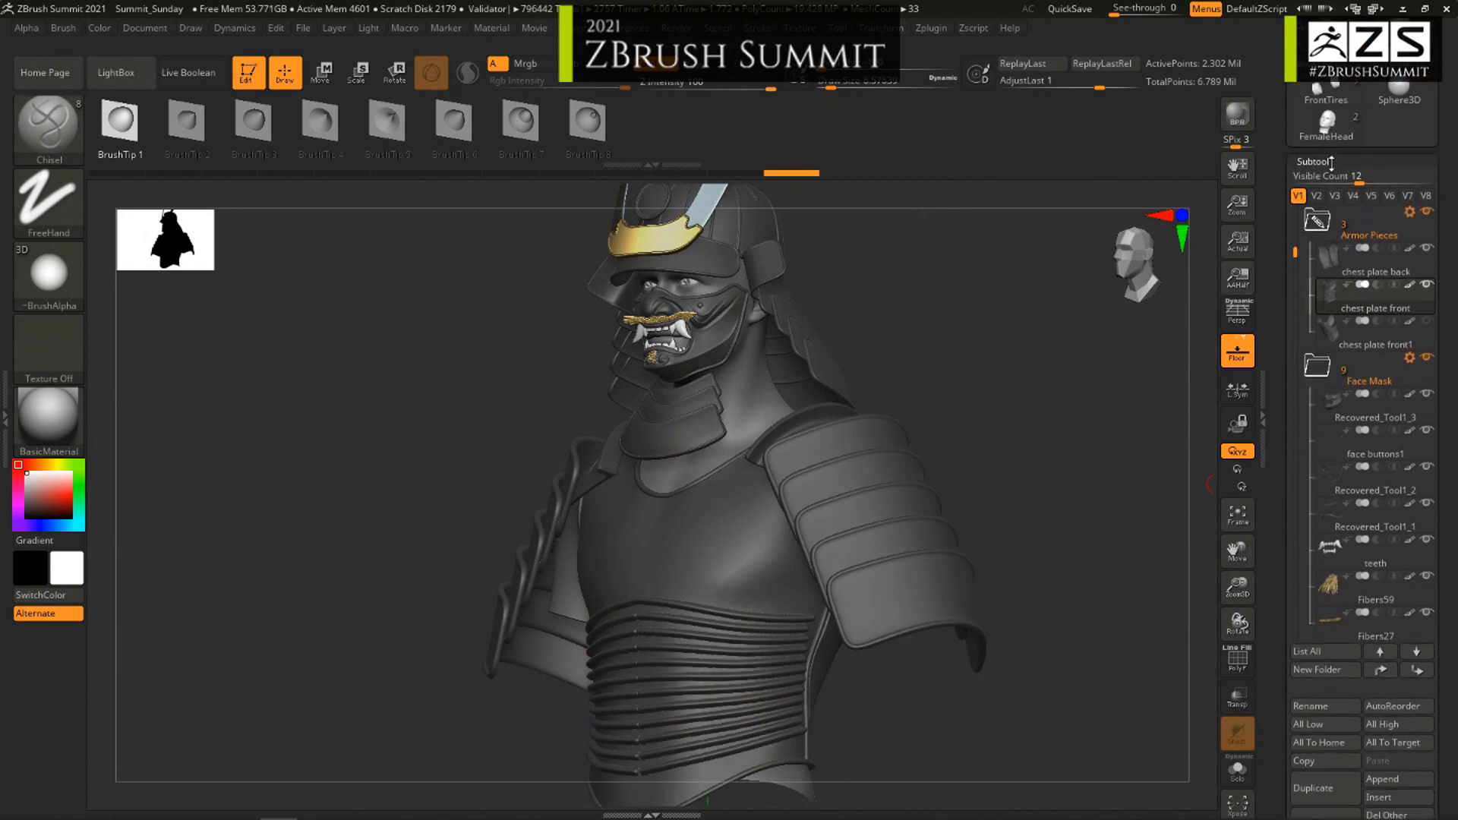
{"action": "left_click", "coordinate": [1301, 165]}
{"action": "left_click_drag", "start_coordinate": [1294, 168], "coordinate": [1294, 548]}
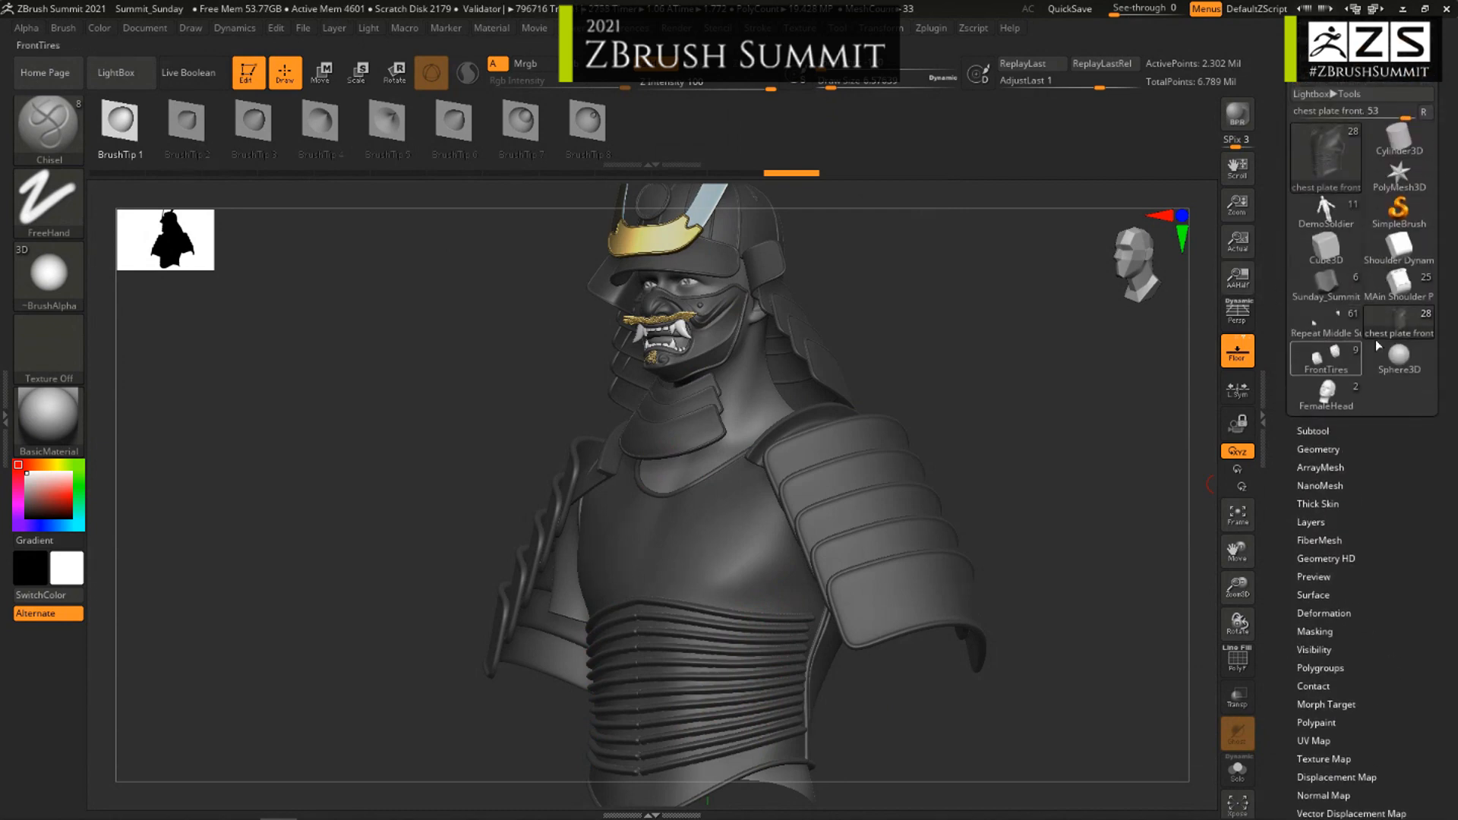
{"action": "left_click", "coordinate": [1329, 321]}
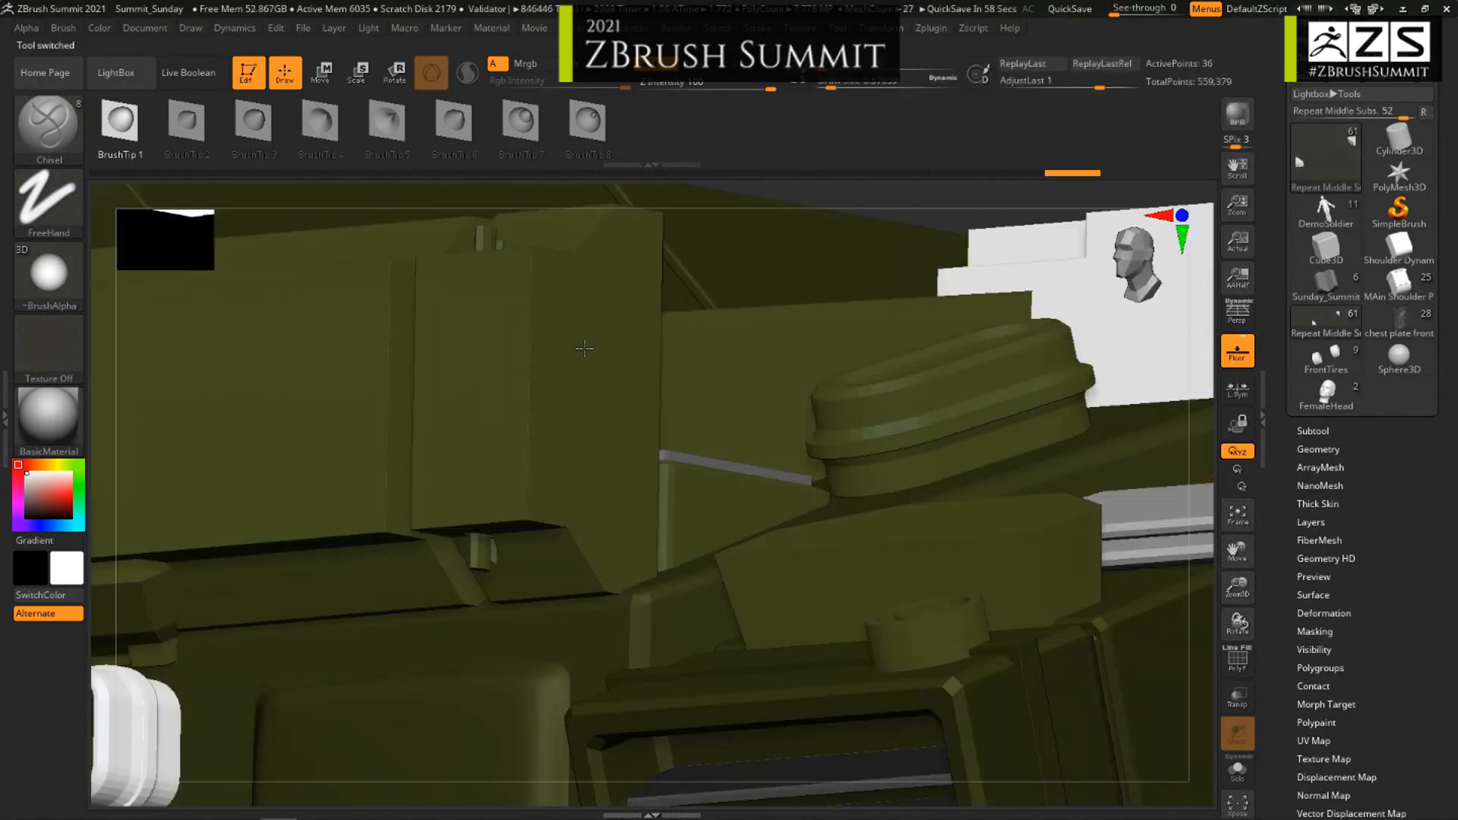
{"action": "left_click", "coordinate": [189, 72]}
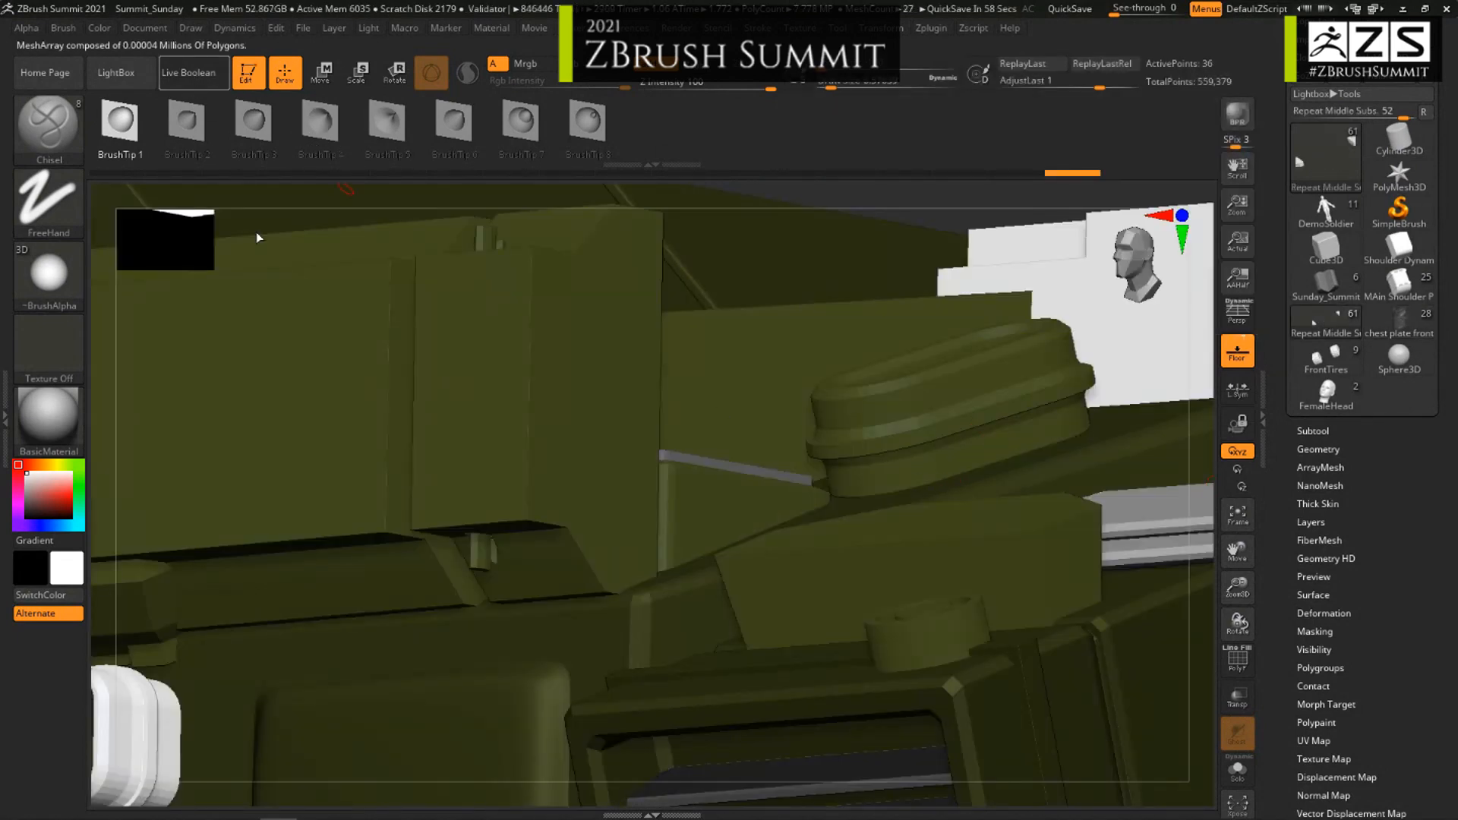
{"action": "right_click_drag", "start_coordinate": [748, 495], "coordinate": [798, 522]}
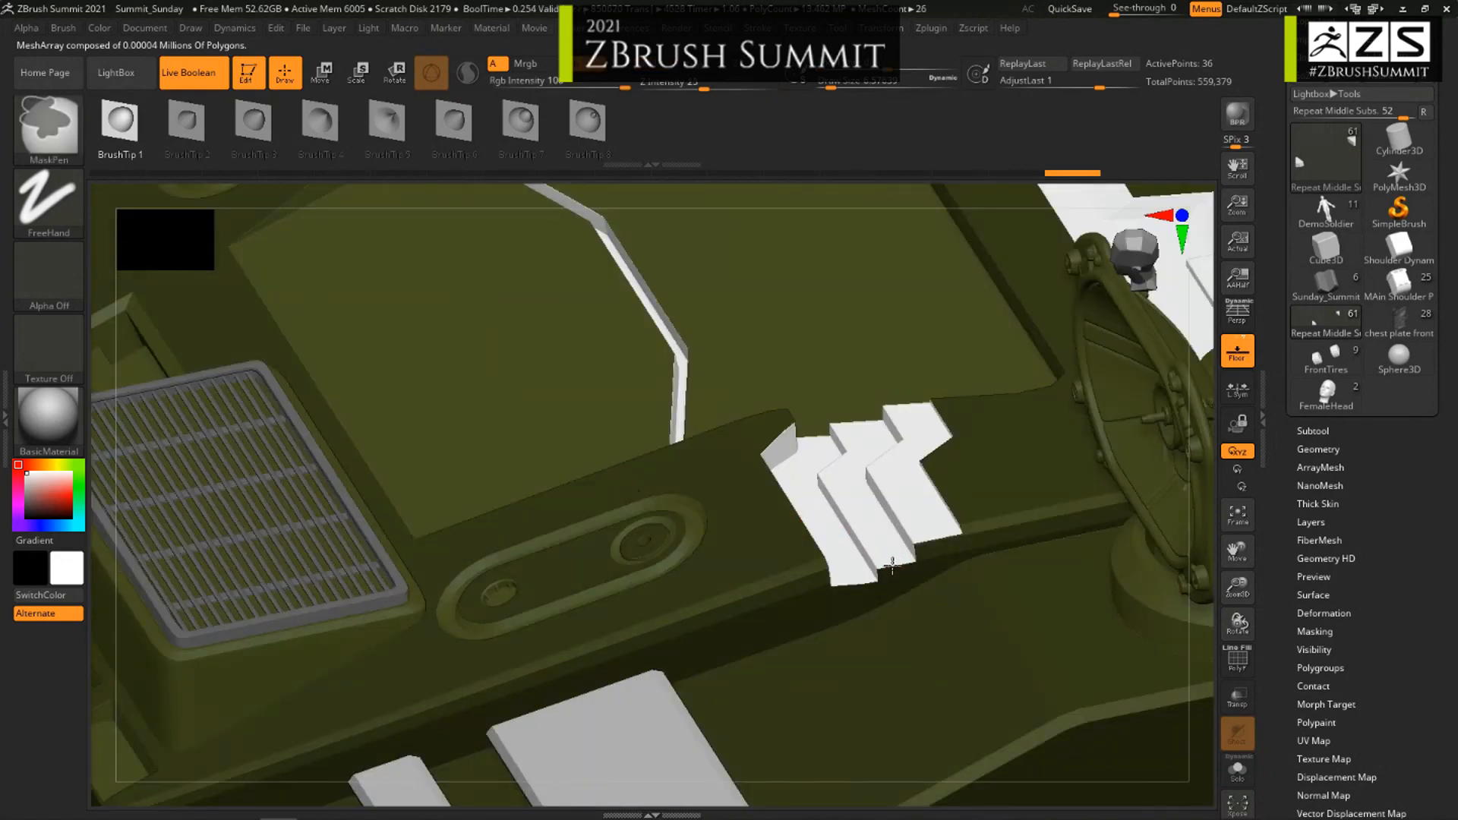
{"action": "right_click_drag", "start_coordinate": [890, 561], "coordinate": [729, 452], "text": "ctrl"}
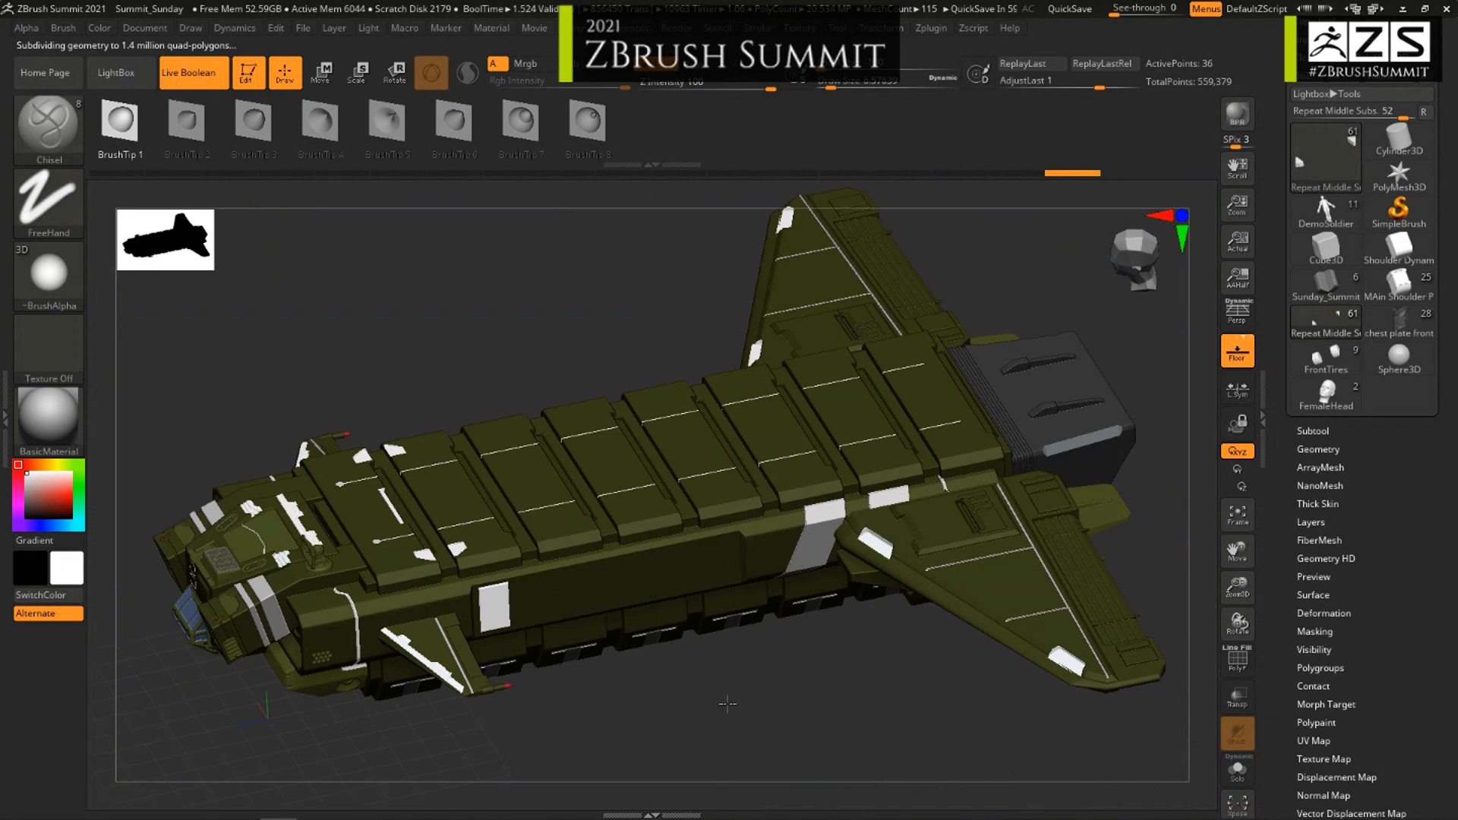
{"action": "mouse_move", "coordinate": [728, 703]}
{"action": "left_mouse_down"}
{"action": "mouse_move", "coordinate": [728, 676]}
{"action": "mouse_move", "coordinate": [727, 700]}
{"action": "left_mouse_up"}
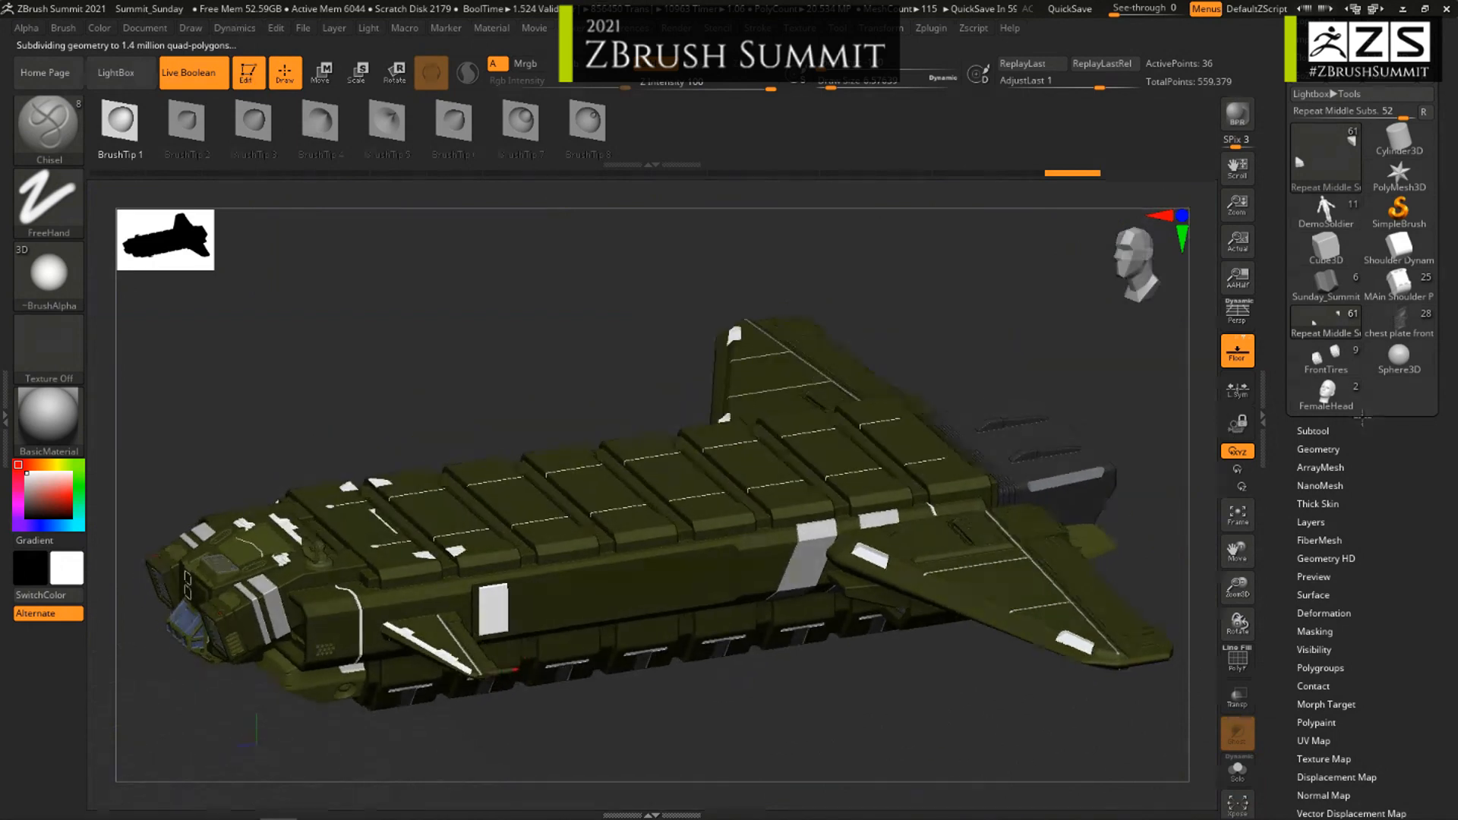
Step: Make the white panel on the ship's side the active subtool and store its position as the Stager home stage
{"action": "left_click", "coordinate": [1317, 448]}
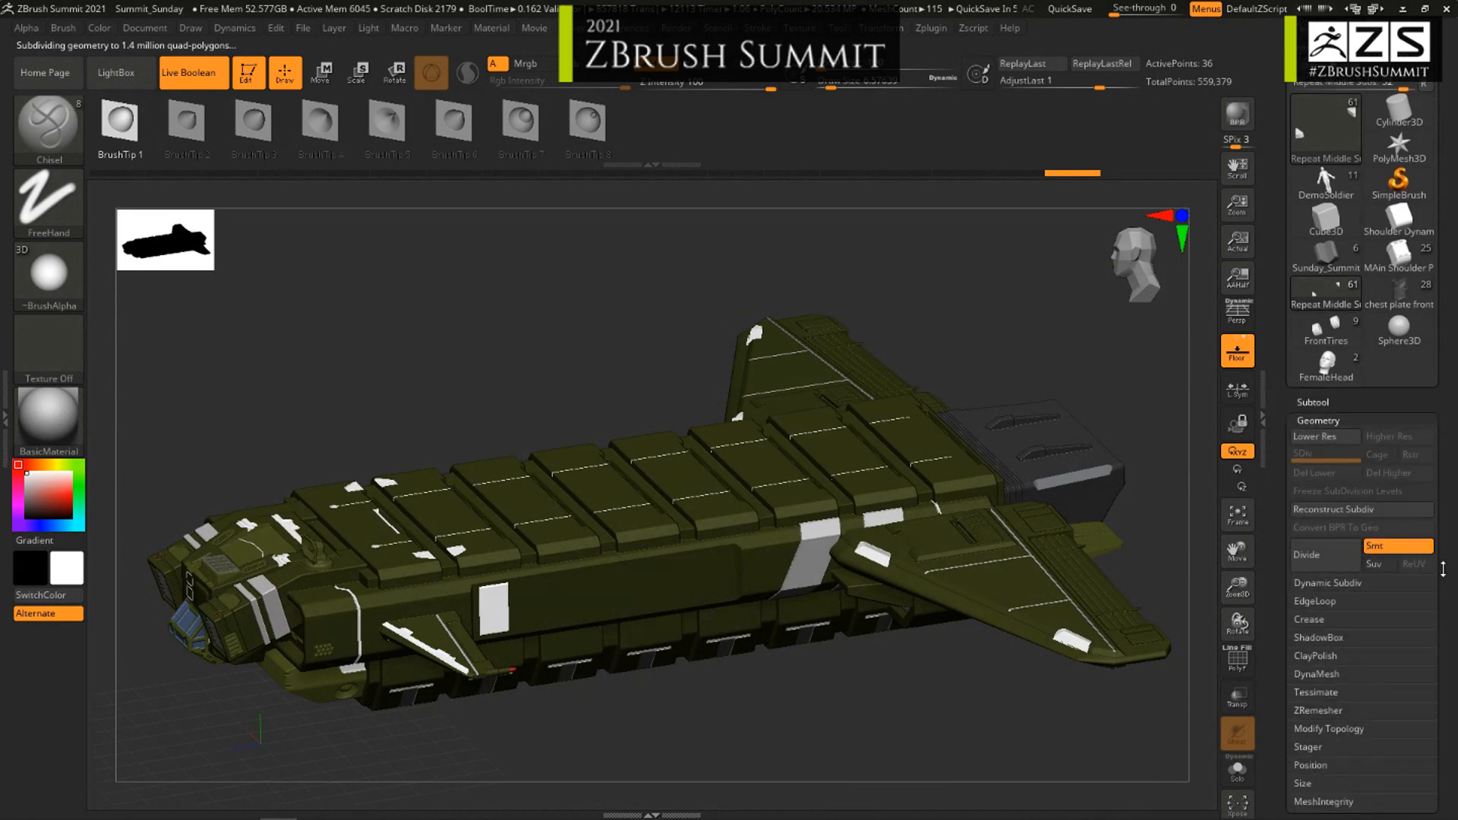
{"action": "scroll", "coordinate": [1360, 608], "scroll_direction": "down", "scroll_amount": 3}
{"action": "left_click", "coordinate": [1308, 486]}
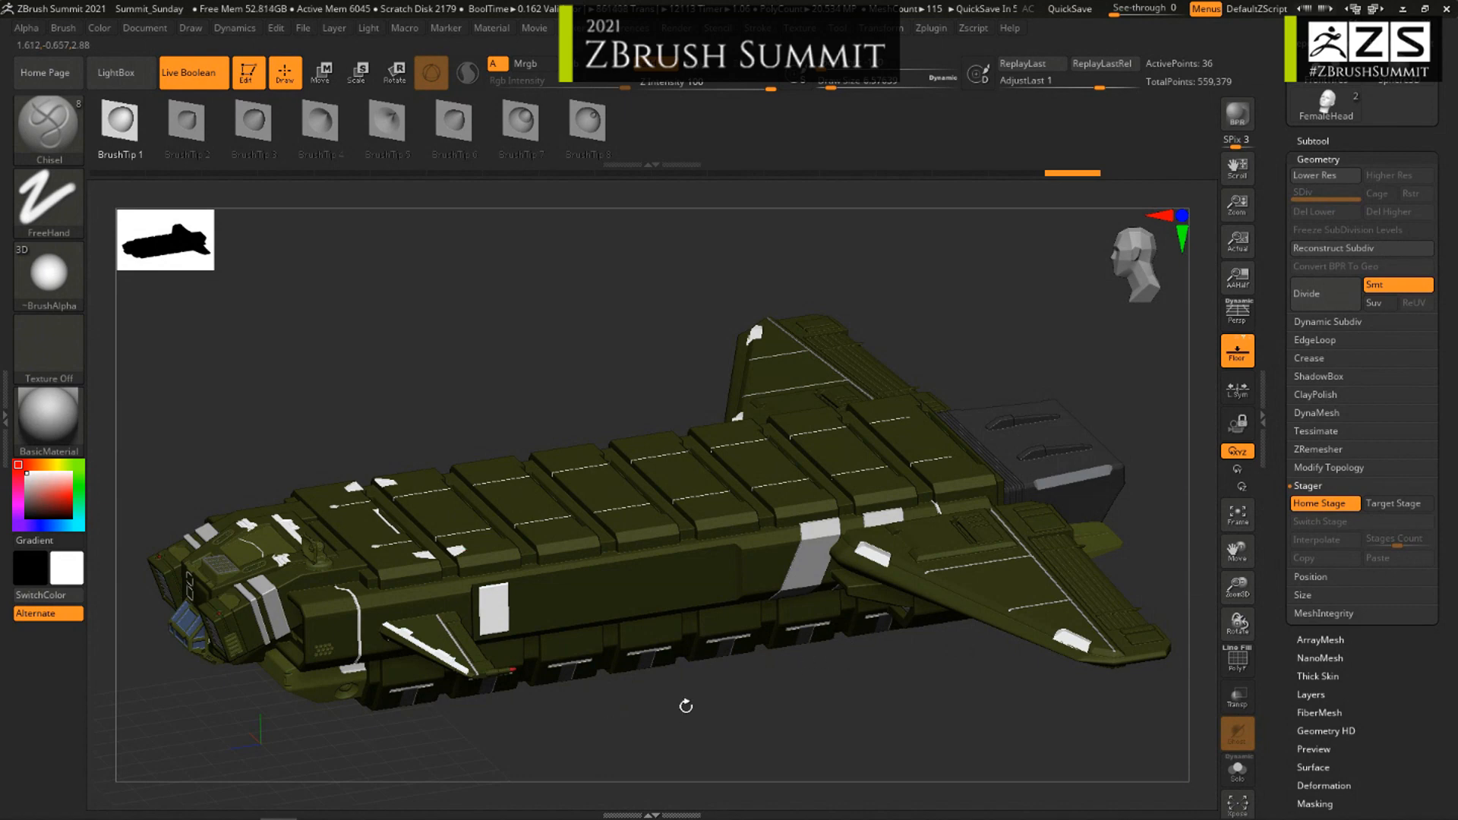
{"action": "left_click", "coordinate": [510, 612], "text": "alt"}
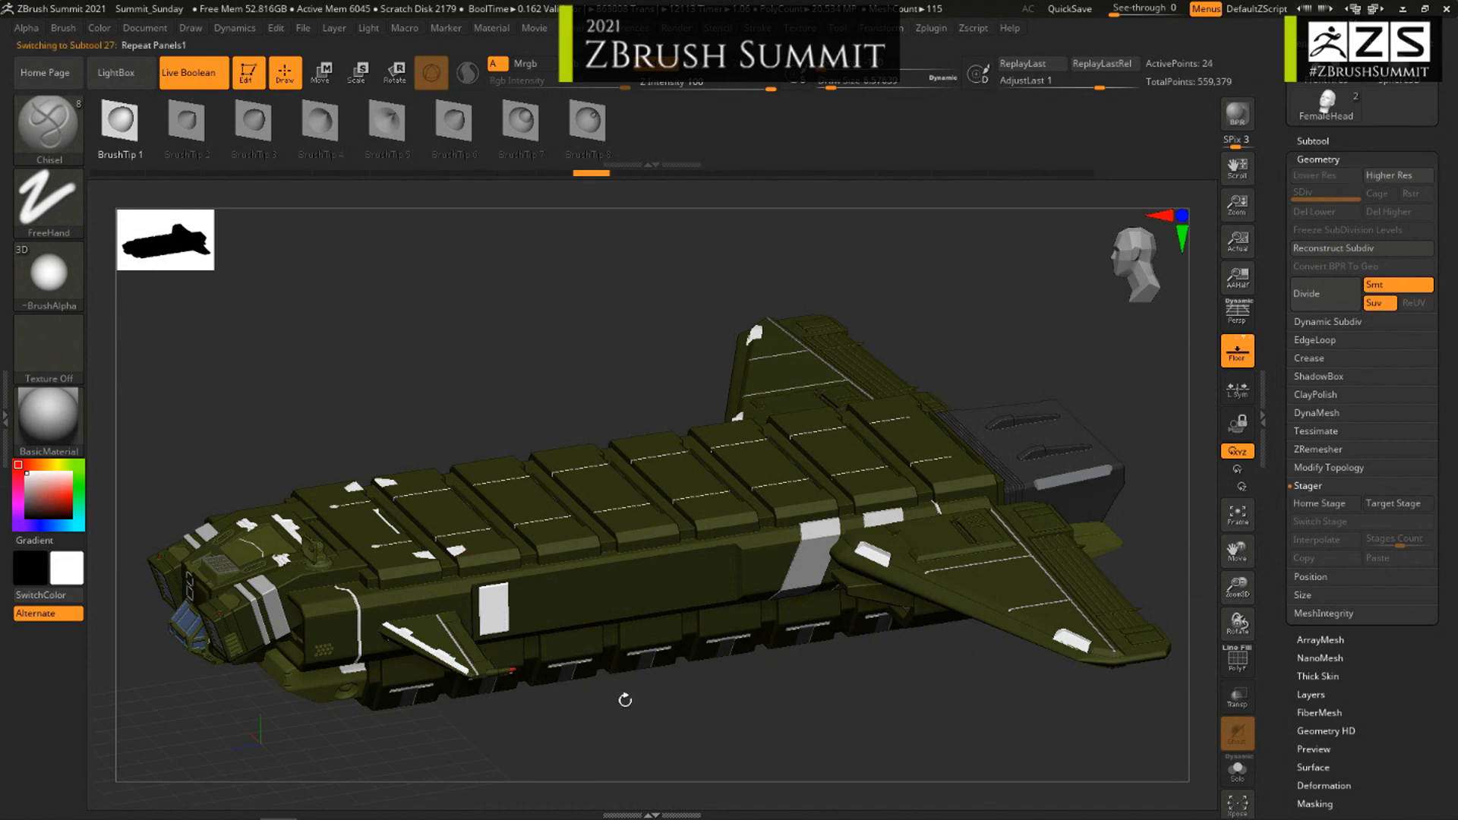
{"action": "key", "text": "shift+f"}
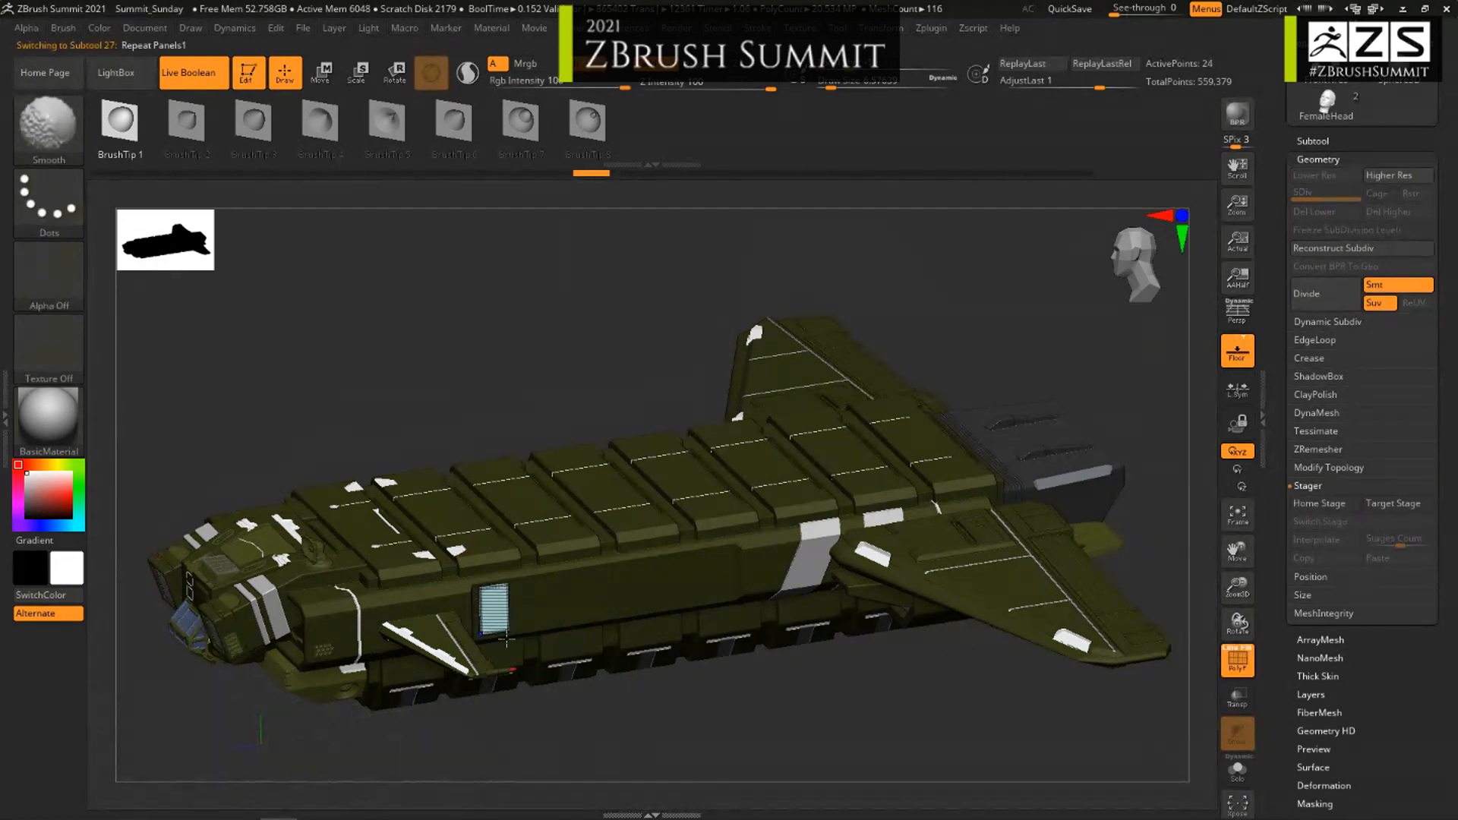
{"action": "key", "text": "shift+f"}
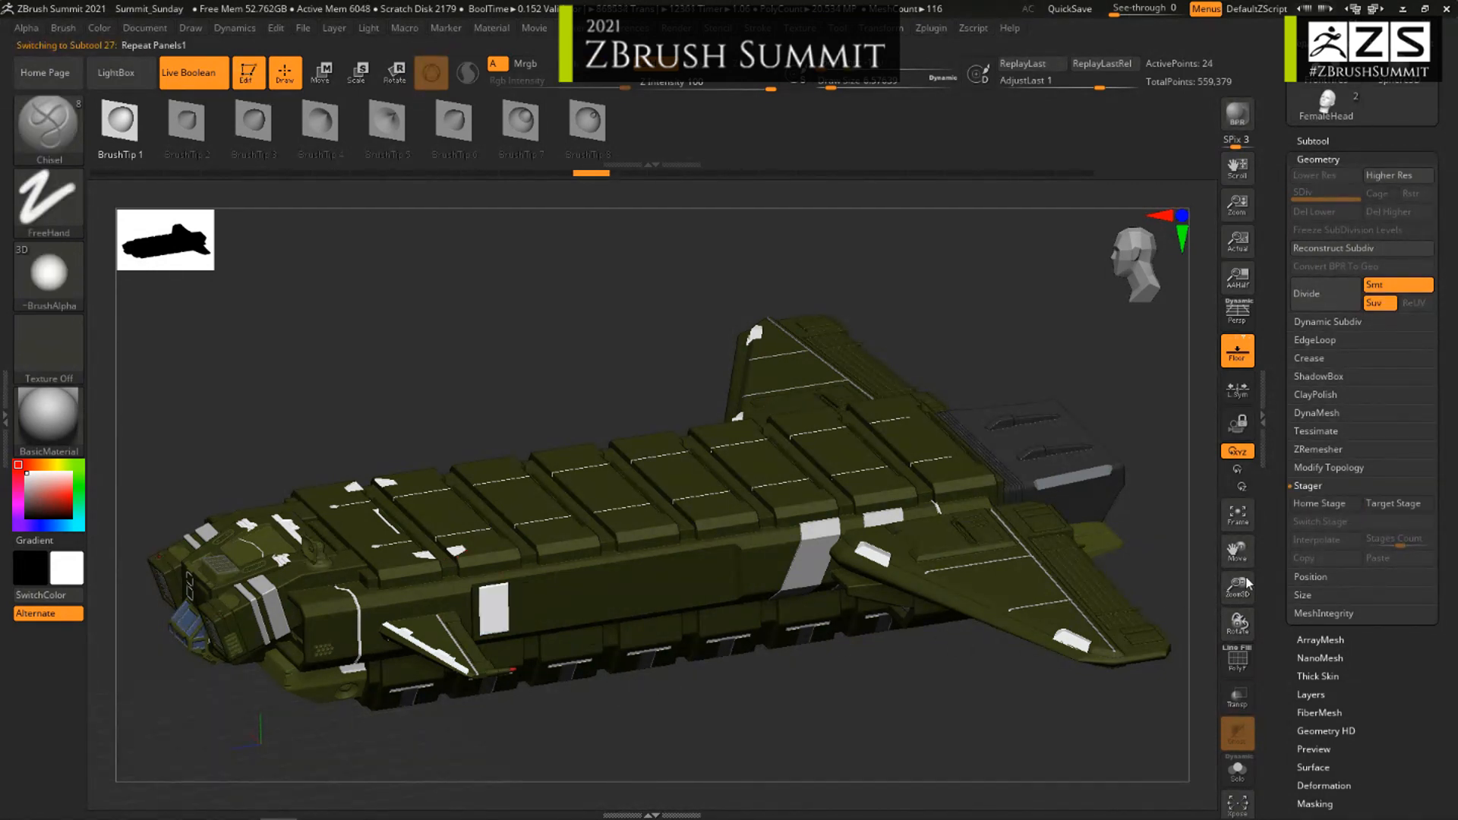
{"action": "left_click", "coordinate": [1319, 503]}
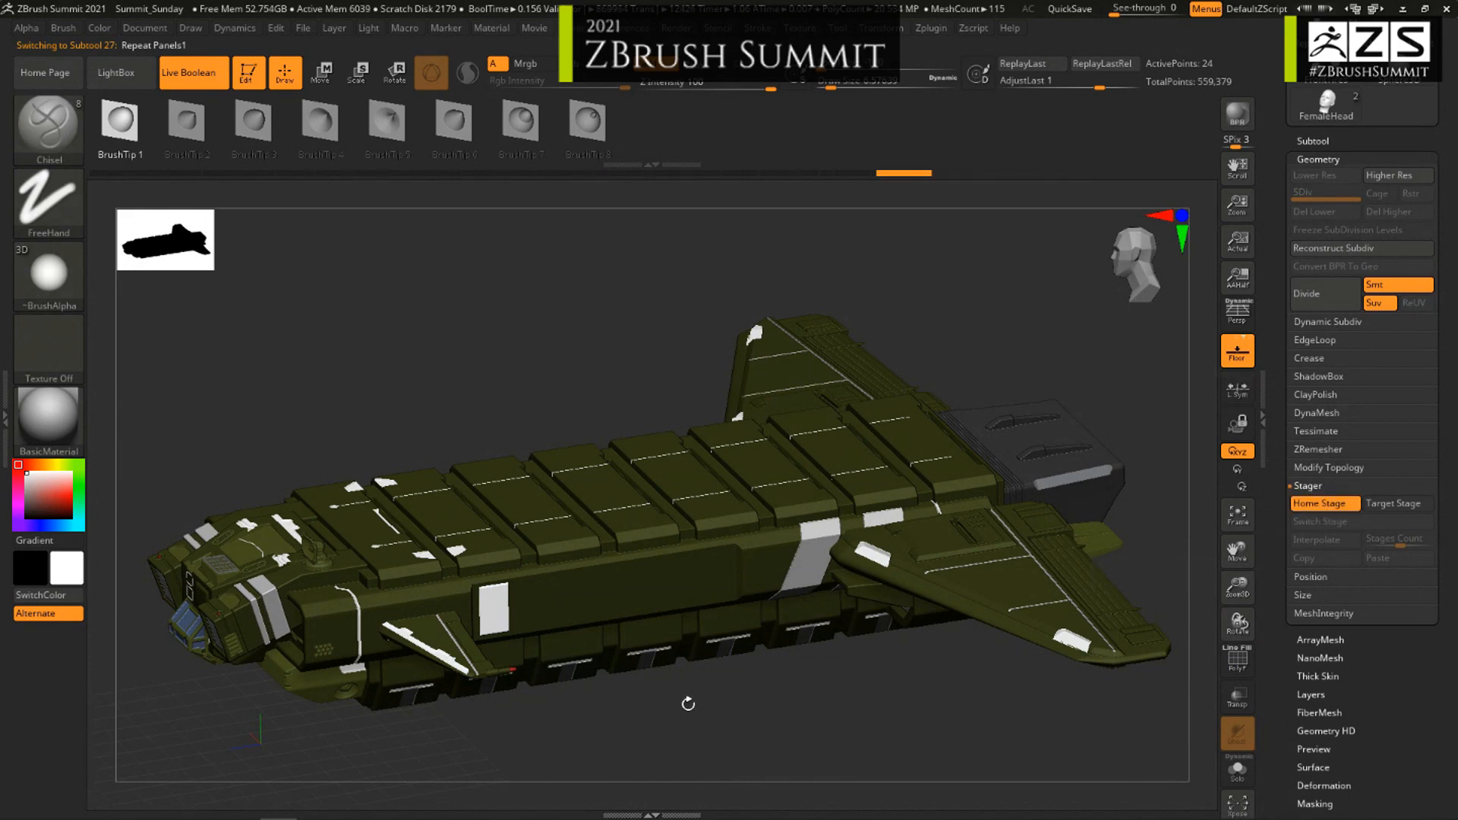
Step: Move the white panel rearward along the hull to just ahead of the white stripe and store it as the target stage
{"action": "key", "text": "w"}
{"action": "left_click_drag", "start_coordinate": [363, 578], "coordinate": [585, 540]}
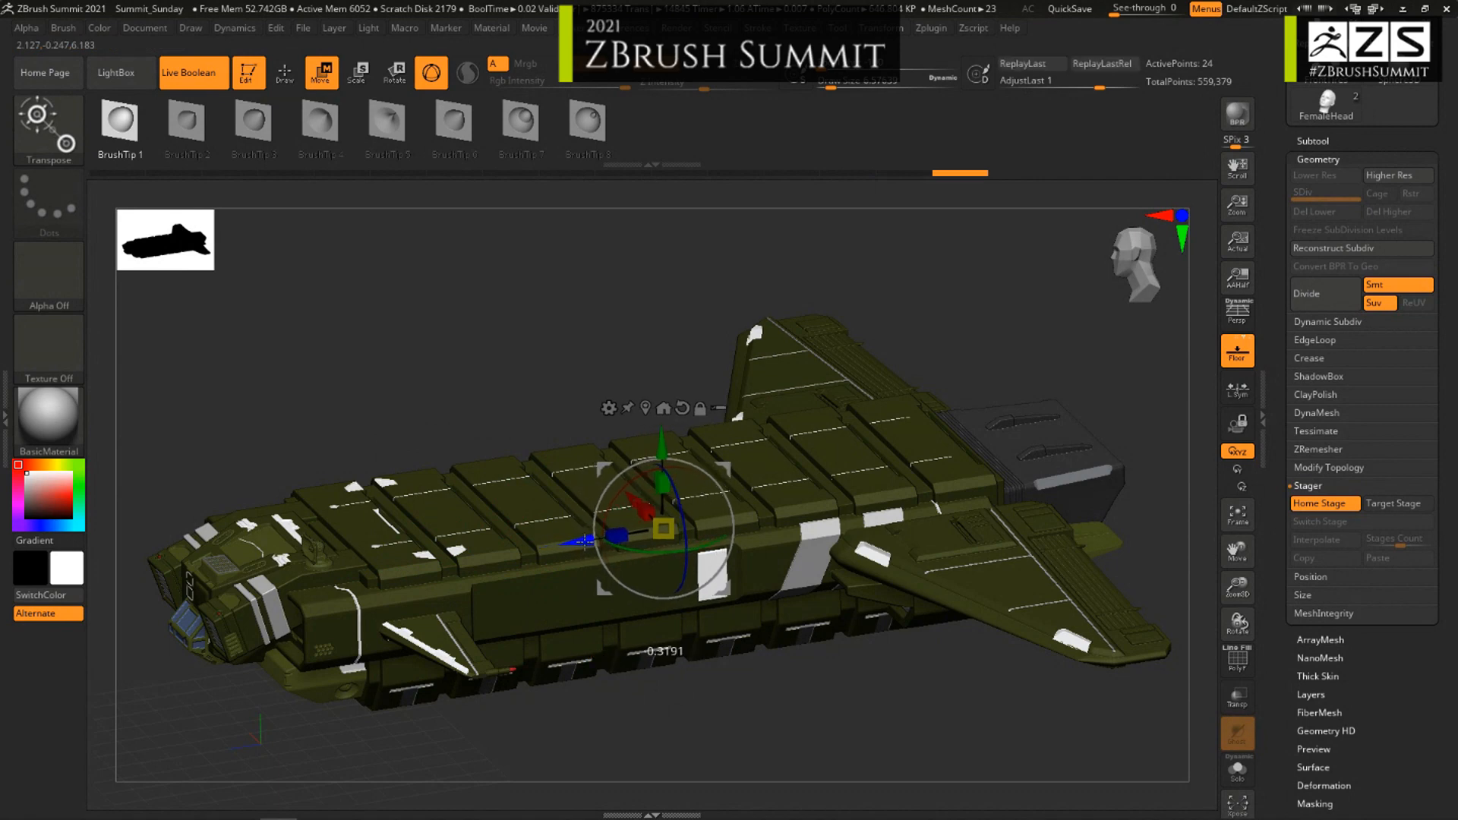
{"action": "left_click", "coordinate": [1394, 504]}
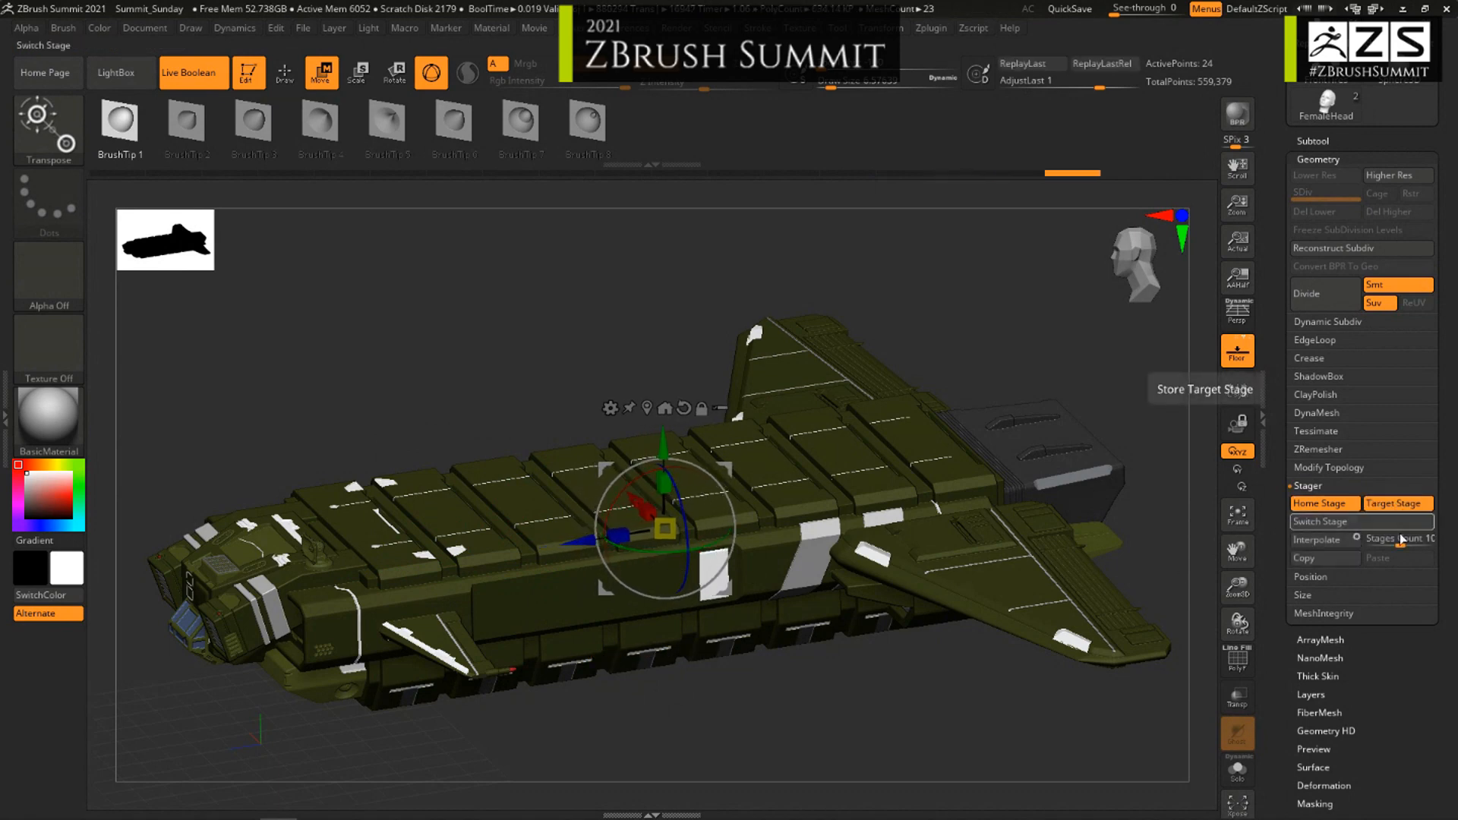
Step: Try interpolating the panel between its two stages with a stages count of 10, and undo it
{"action": "left_click", "coordinate": [1330, 542]}
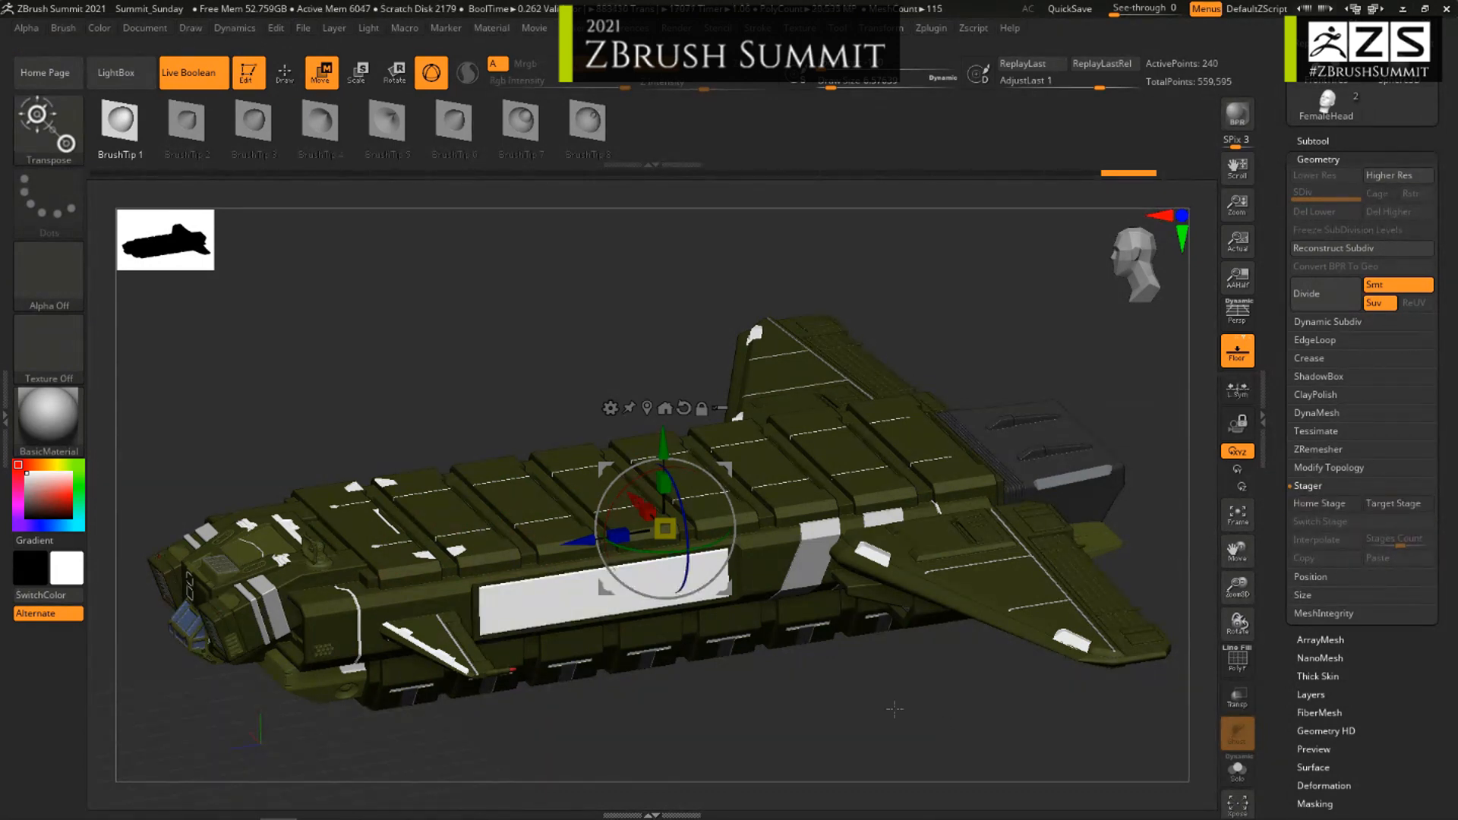
{"action": "key", "text": "ctrl+z"}
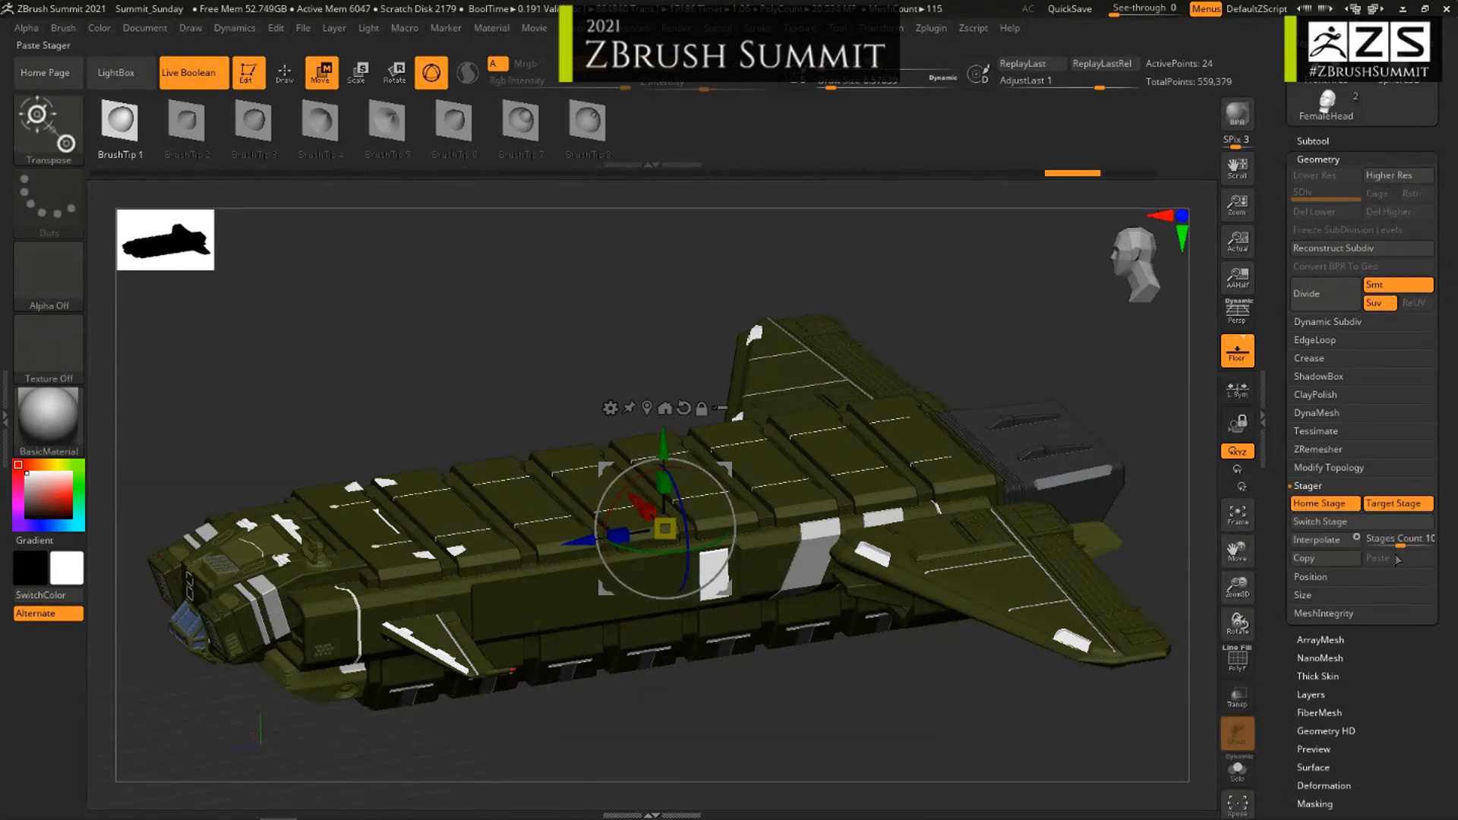
Step: Set the stages count to 5, interpolate the side panel between its home and target stages, and undo the interpolation
{"action": "left_click", "coordinate": [1400, 544]}
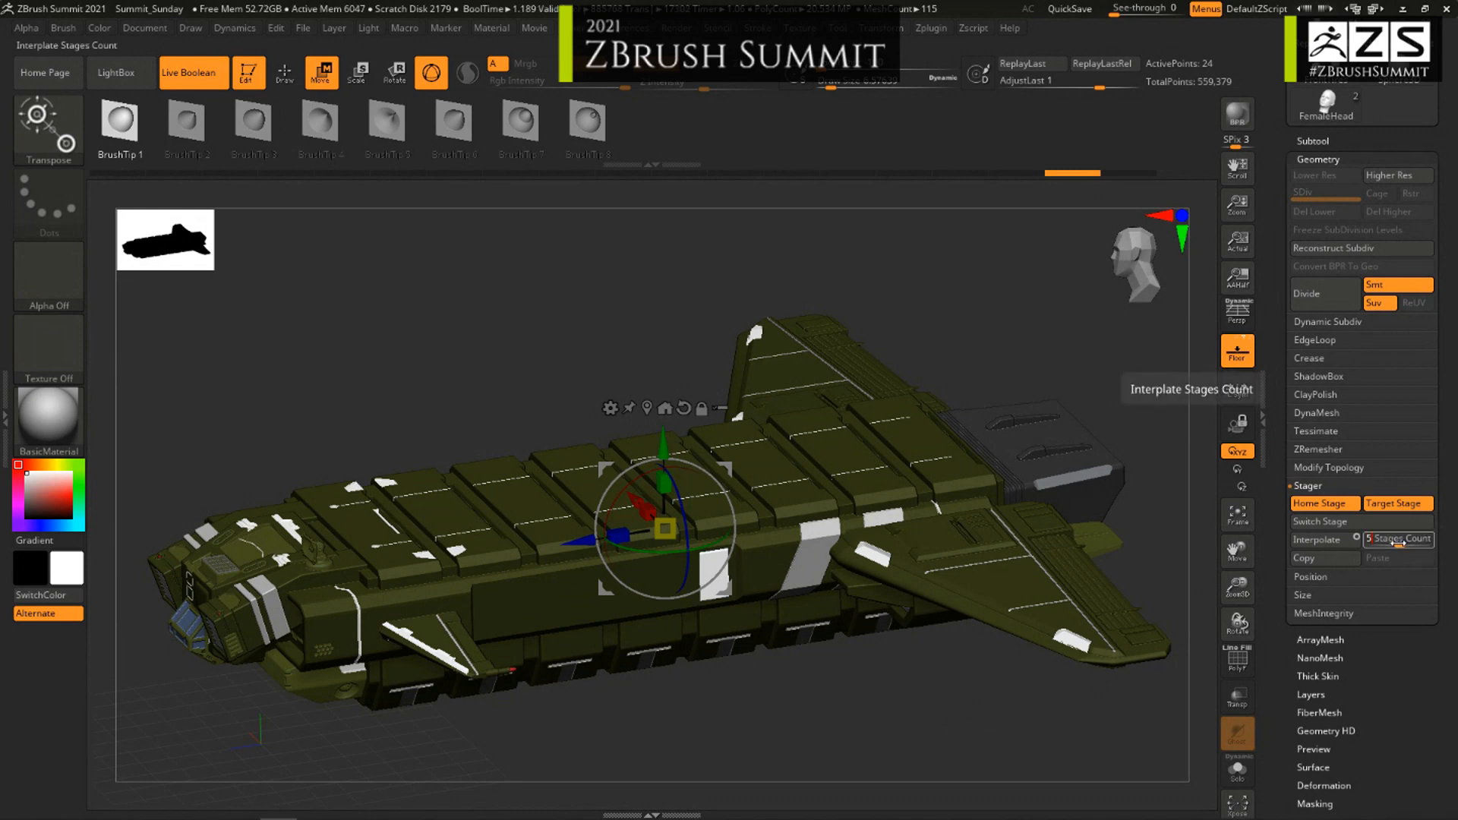
{"action": "left_click", "coordinate": [1316, 539]}
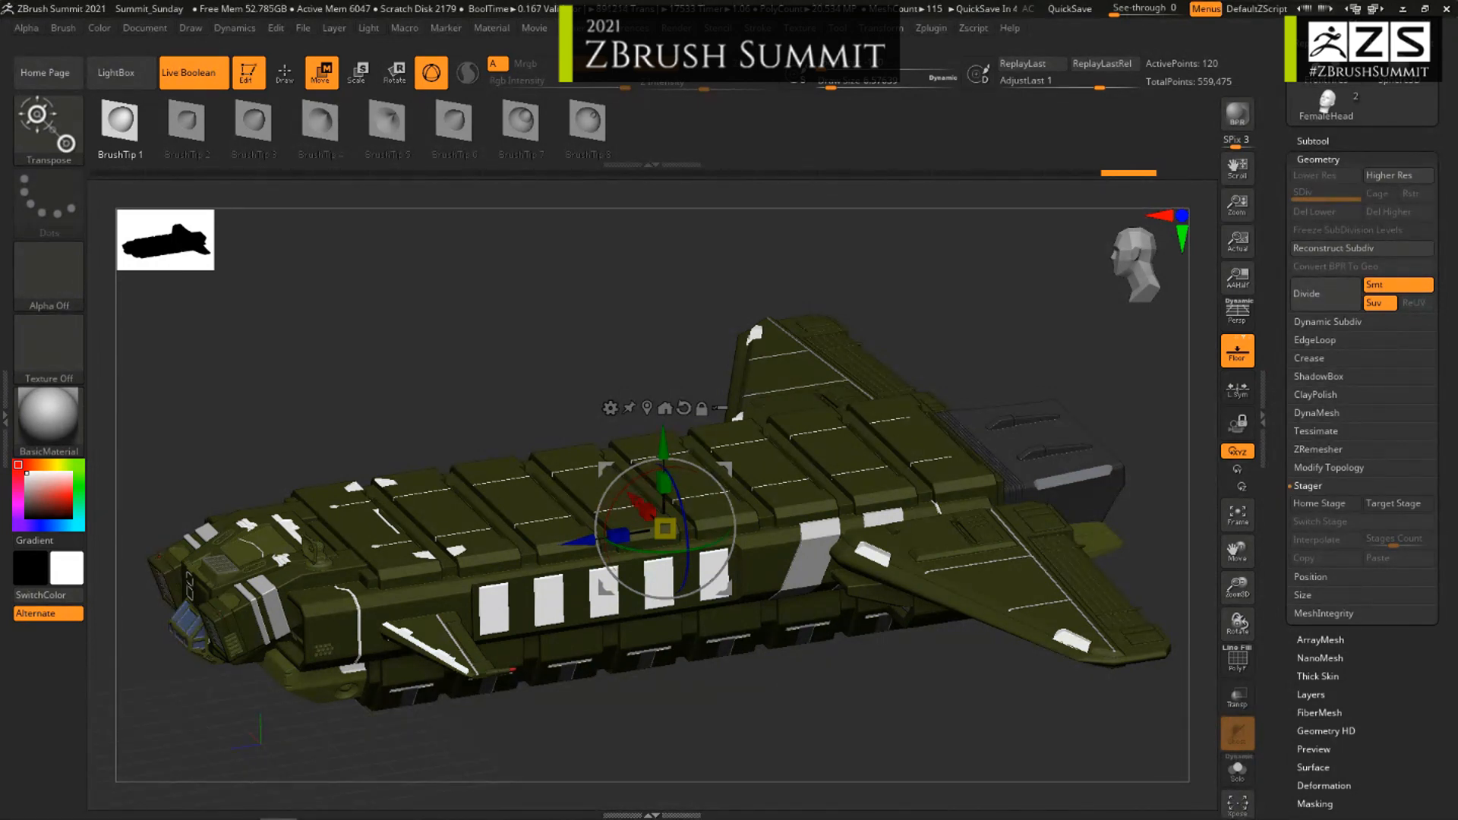
{"action": "key", "text": "ctrl+z"}
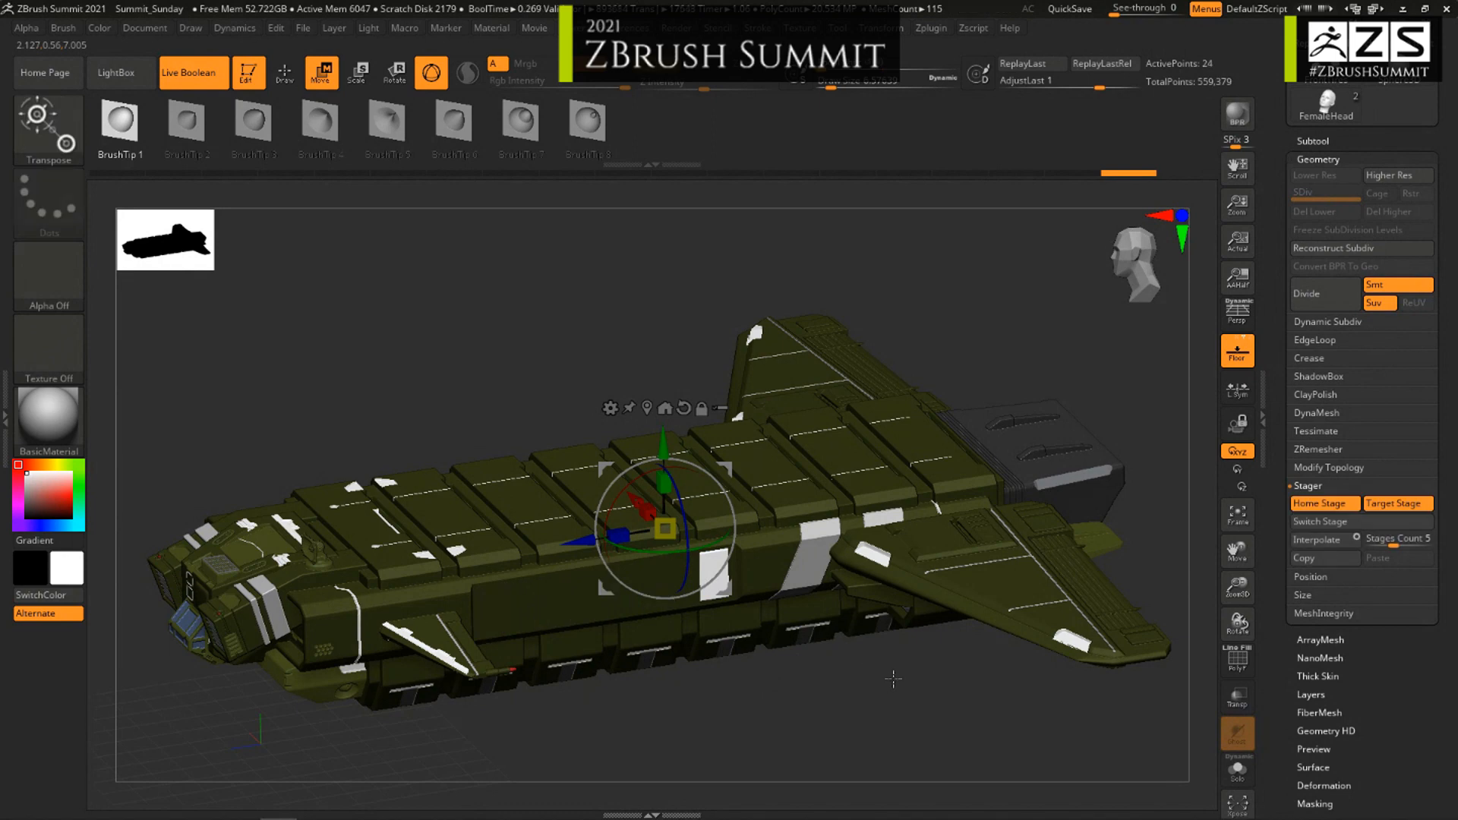
Step: Shrink the white side panel along the hull into a narrow strip and store it as the target stage
{"action": "key", "text": "ctrl+z"}
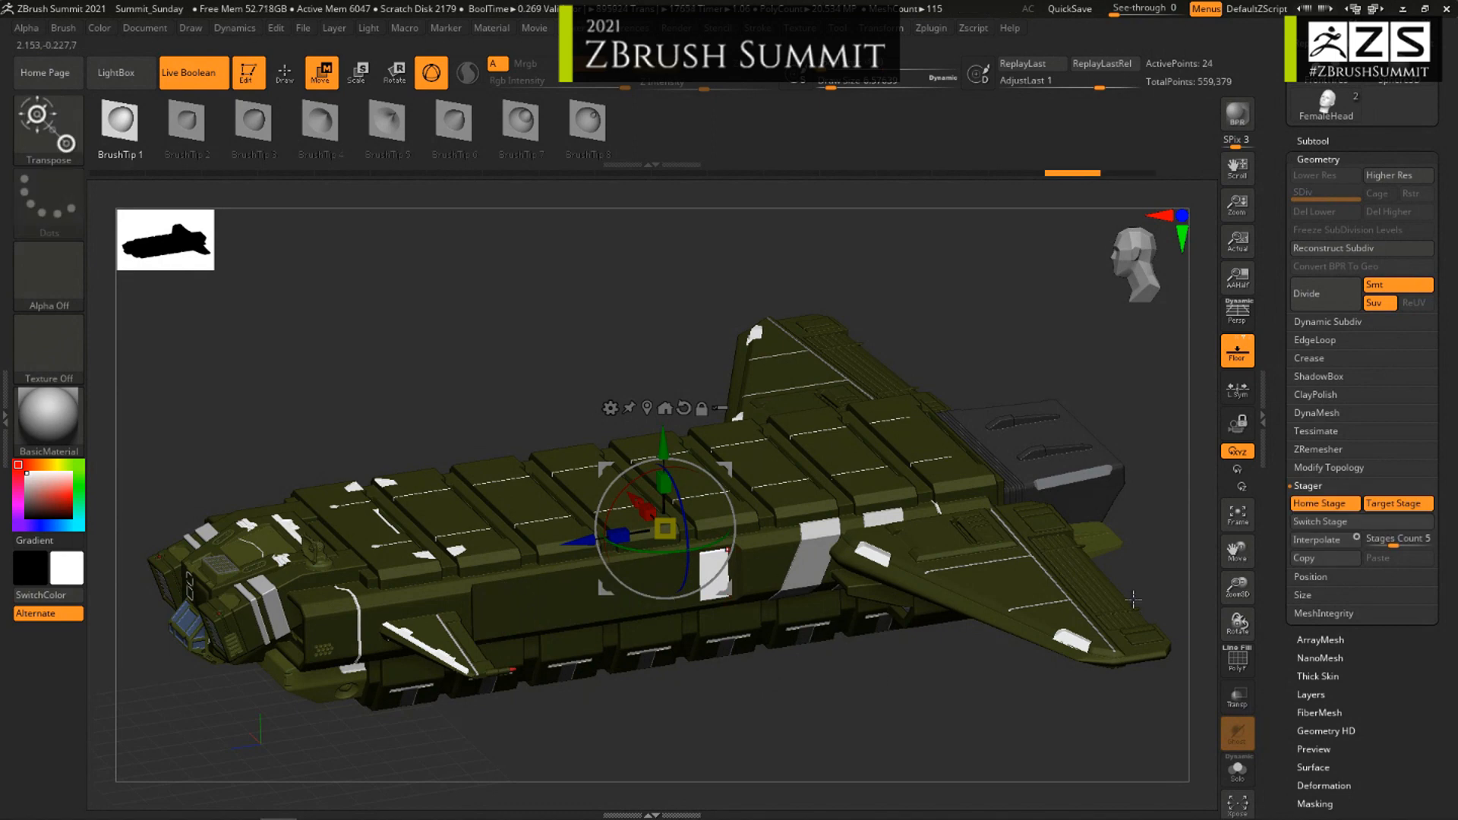
{"action": "mouse_move", "coordinate": [623, 535]}
{"action": "left_mouse_down"}
{"action": "mouse_move", "coordinate": [722, 519]}
{"action": "mouse_move", "coordinate": [594, 538]}
{"action": "left_mouse_up"}
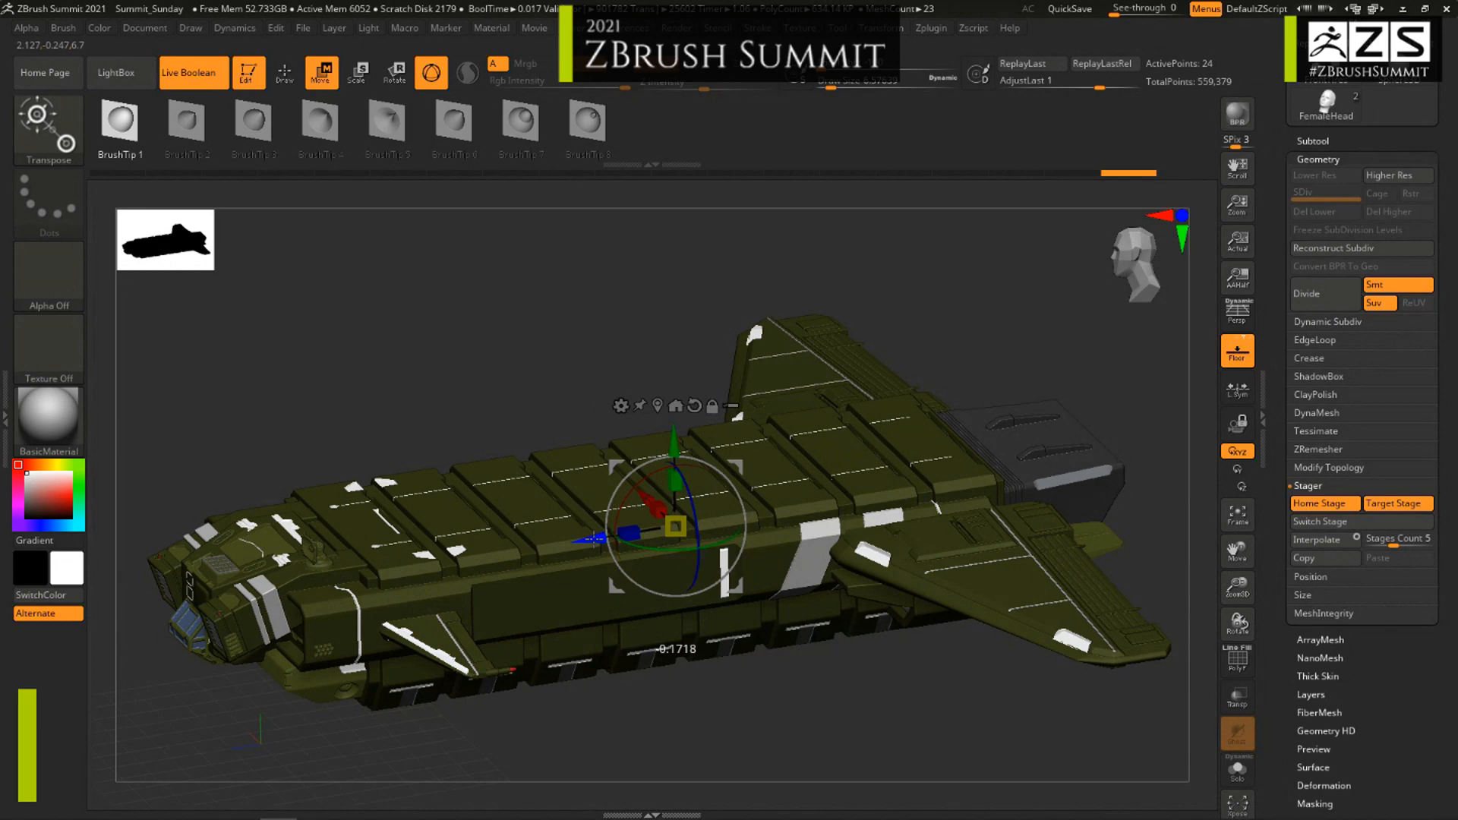
{"action": "left_click_drag", "start_coordinate": [595, 539], "coordinate": [597, 539]}
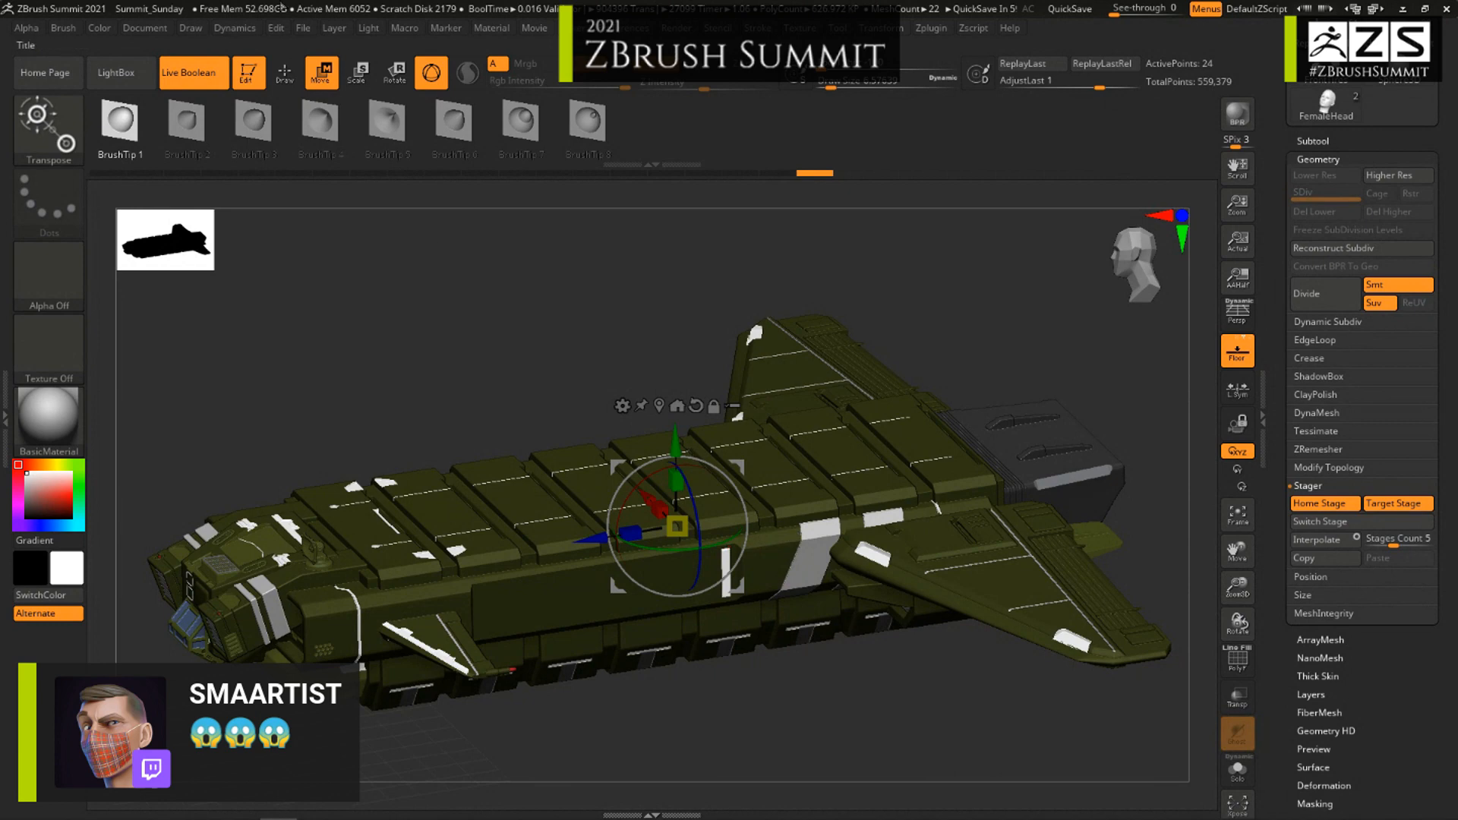
{"action": "left_click", "coordinate": [1396, 510]}
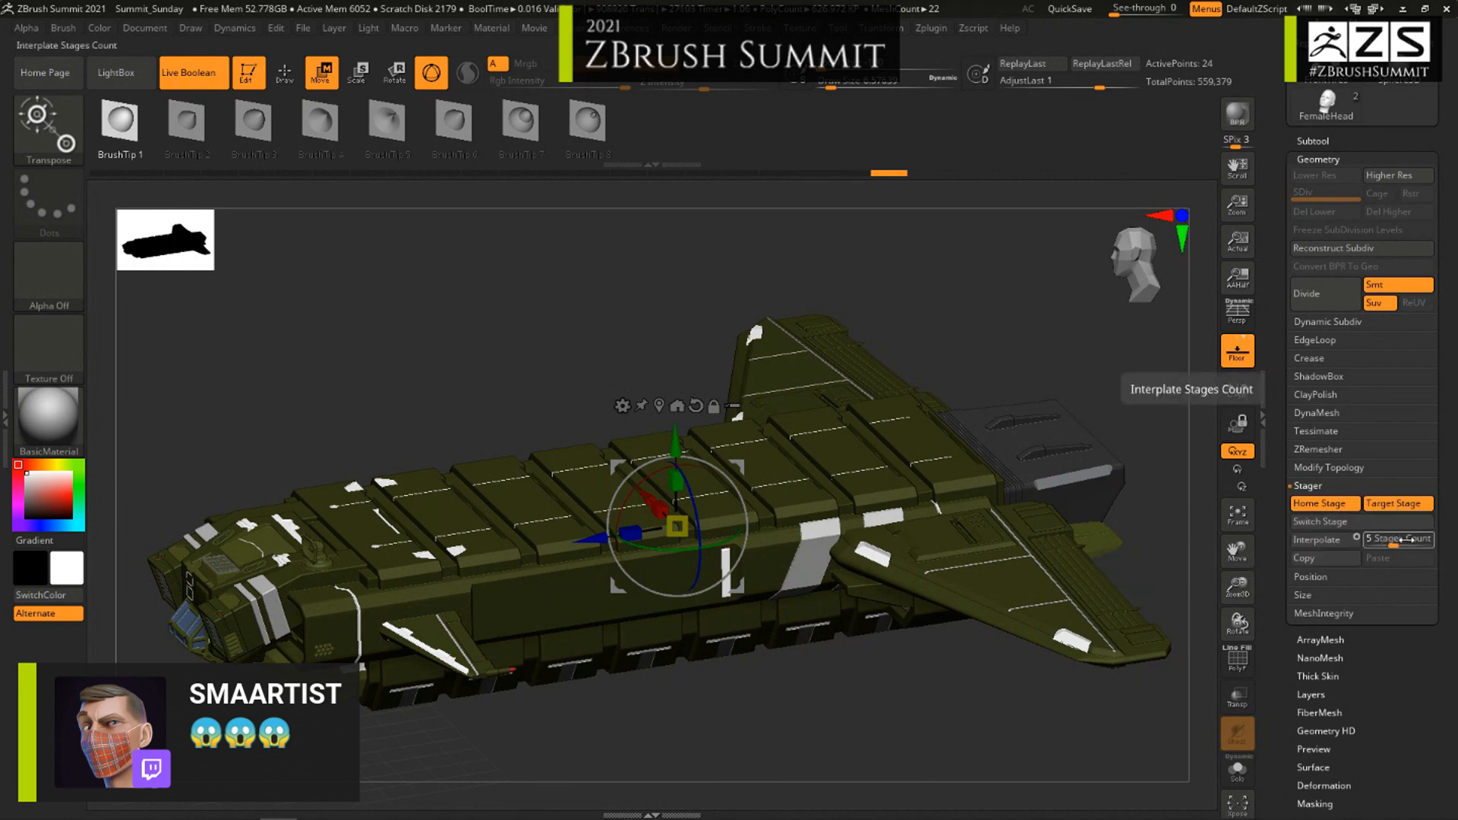
Step: Set the stages count to 8 and interpolate the side panel between its home and target stages
{"action": "left_click", "coordinate": [1357, 540]}
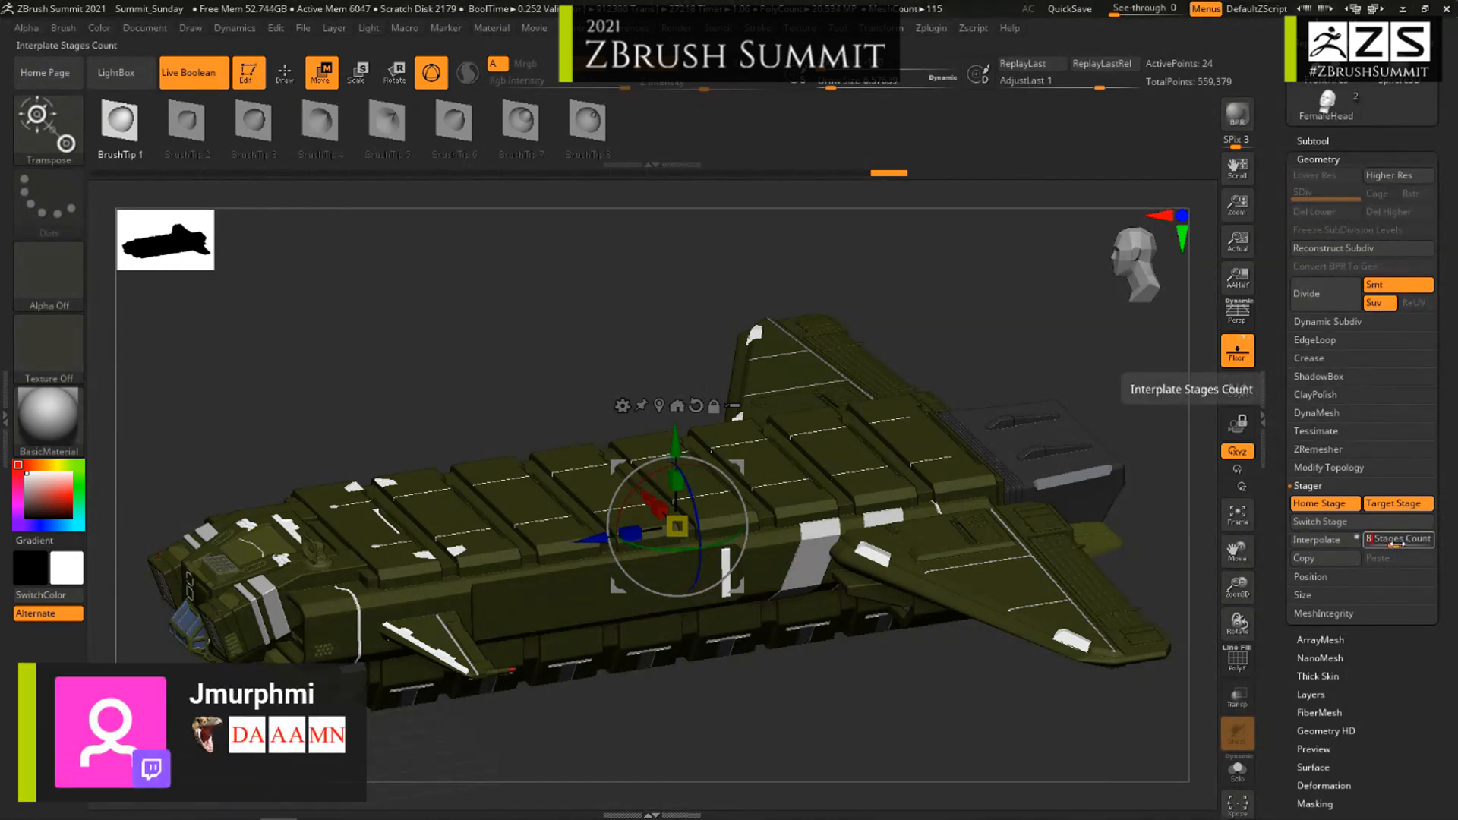
{"action": "left_click", "coordinate": [1318, 540]}
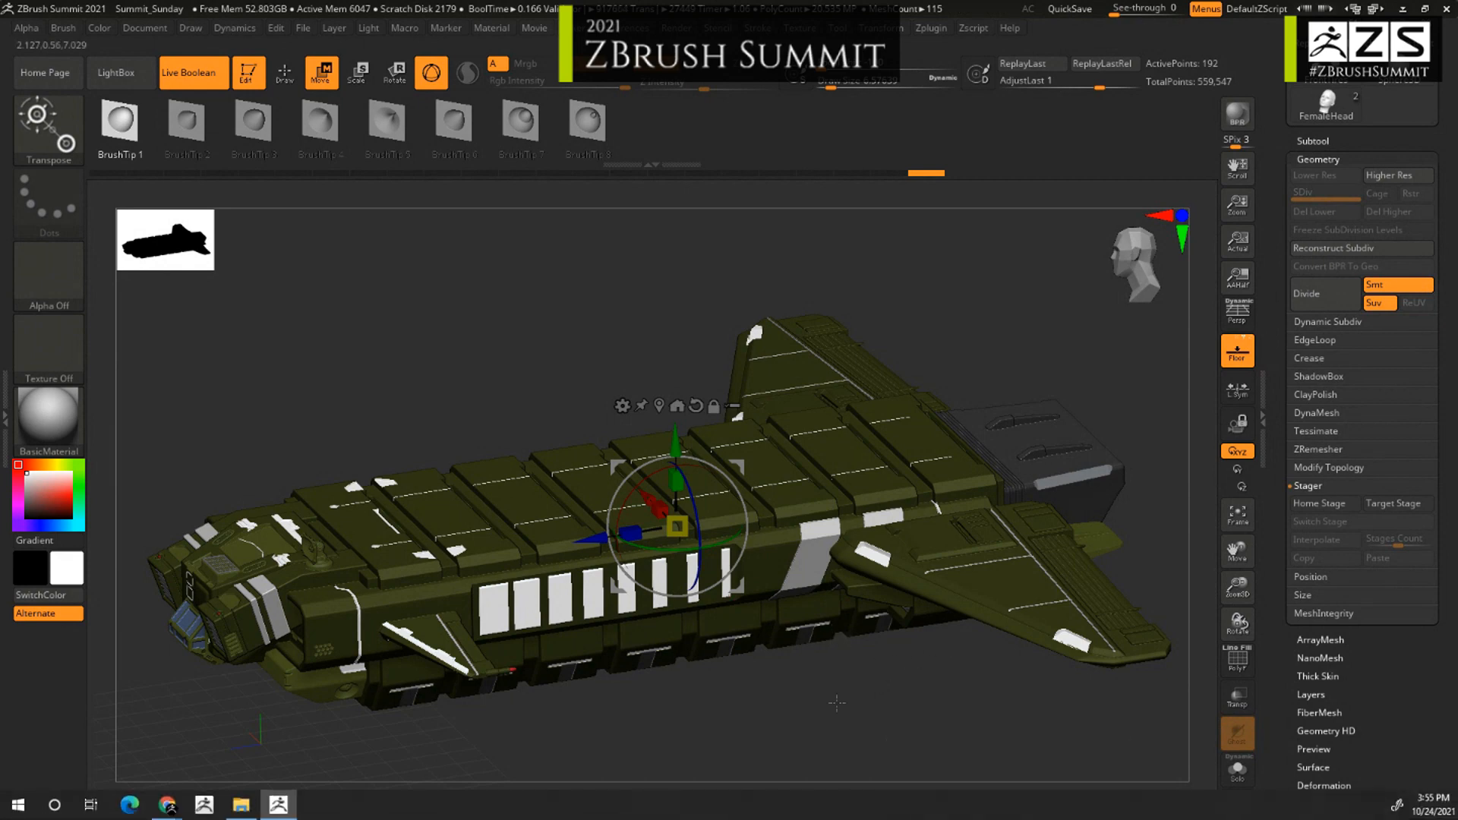
{"action": "left_click_drag", "start_coordinate": [838, 692], "coordinate": [866, 711]}
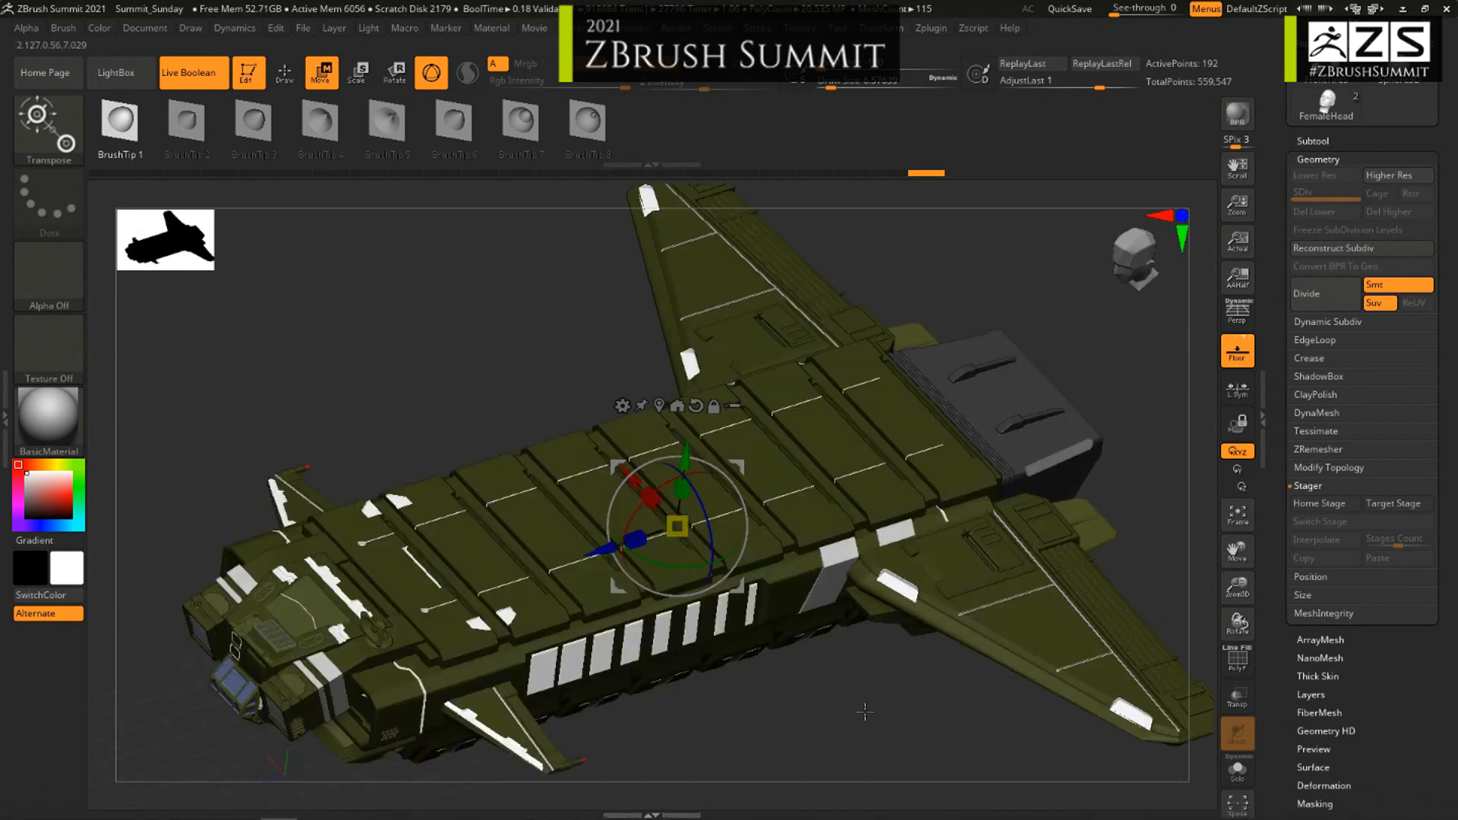
Step: Make the white corner markings on the front roof section active, move them to the rearmost section, and store that as the target stage
{"action": "left_click", "coordinate": [479, 625], "text": "alt"}
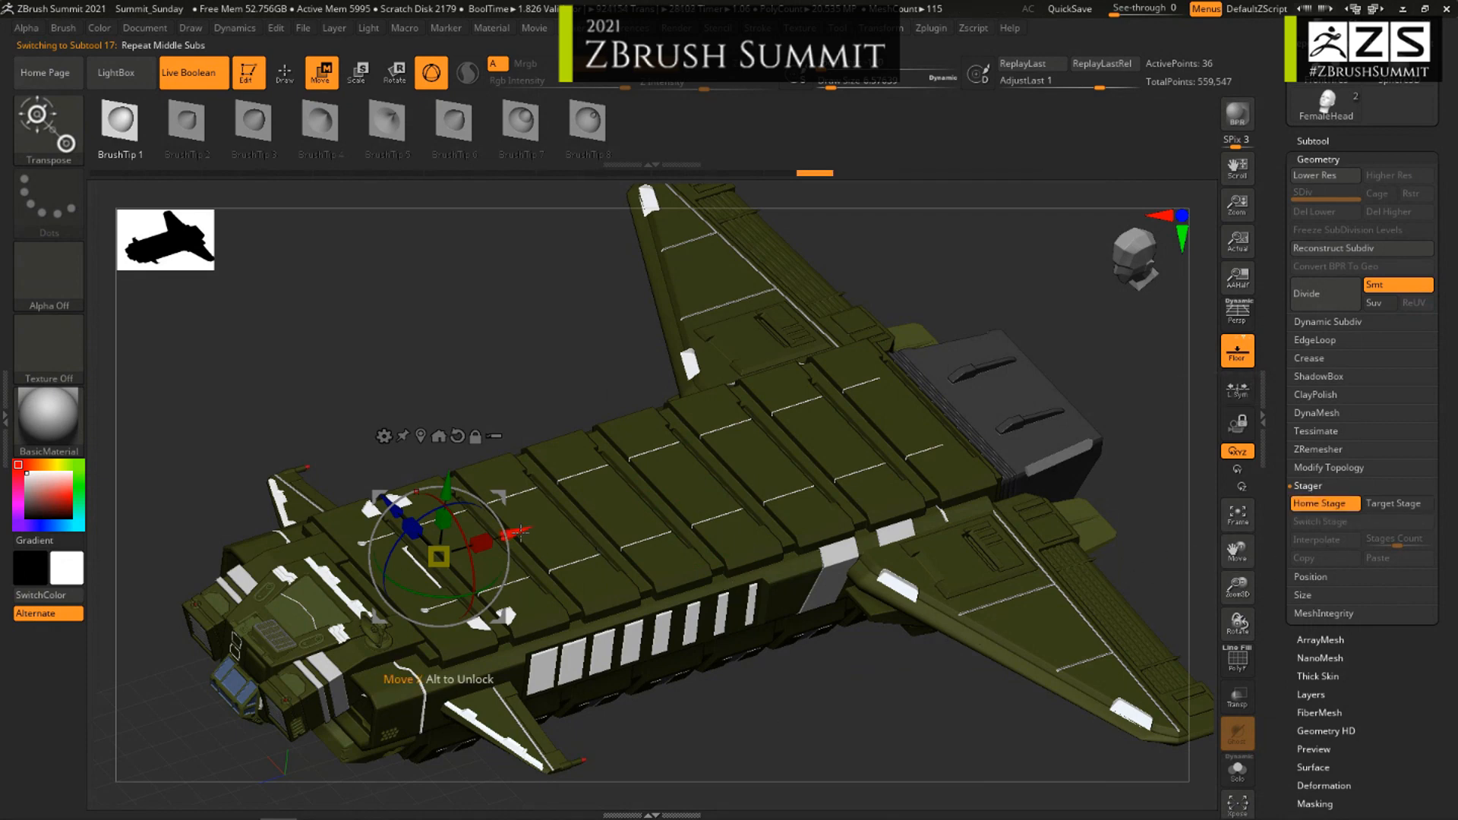
{"action": "left_click_drag", "start_coordinate": [519, 534], "coordinate": [959, 427]}
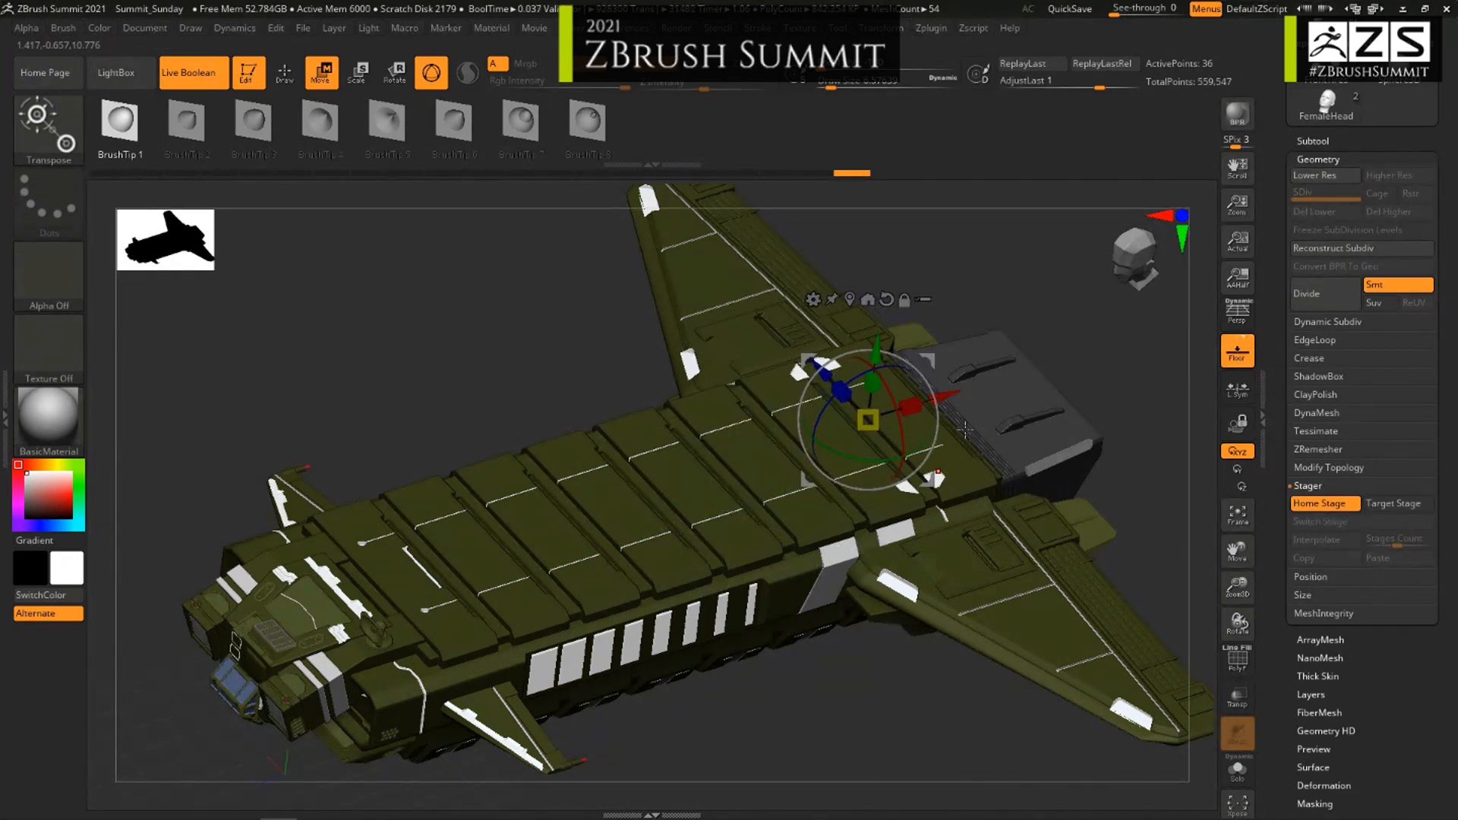
{"action": "left_click", "coordinate": [1393, 504]}
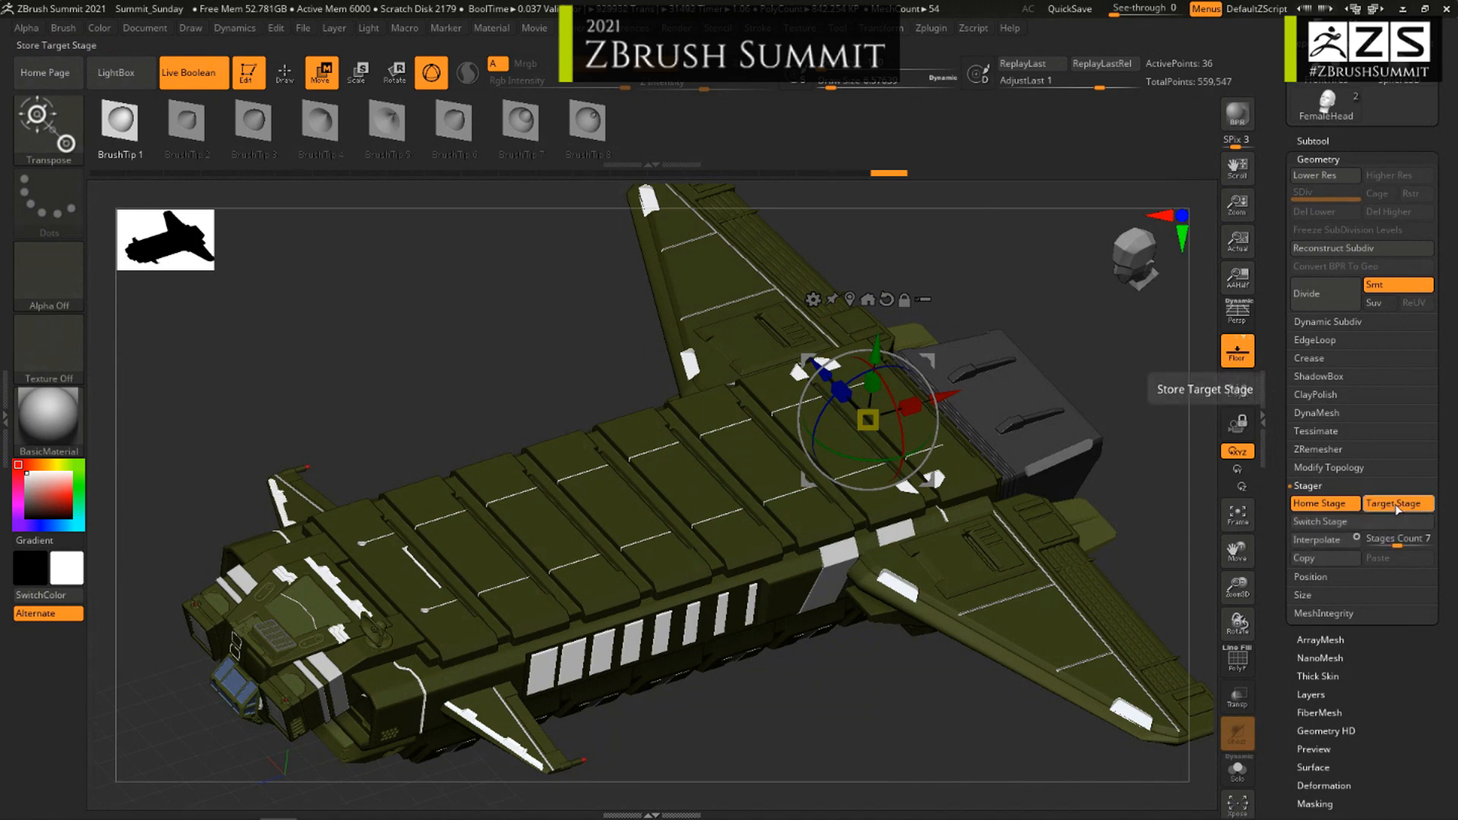
Step: Copy the corner markings' Stager data and interpolate them along the roof with a stages count of 7
{"action": "left_click", "coordinate": [1317, 541]}
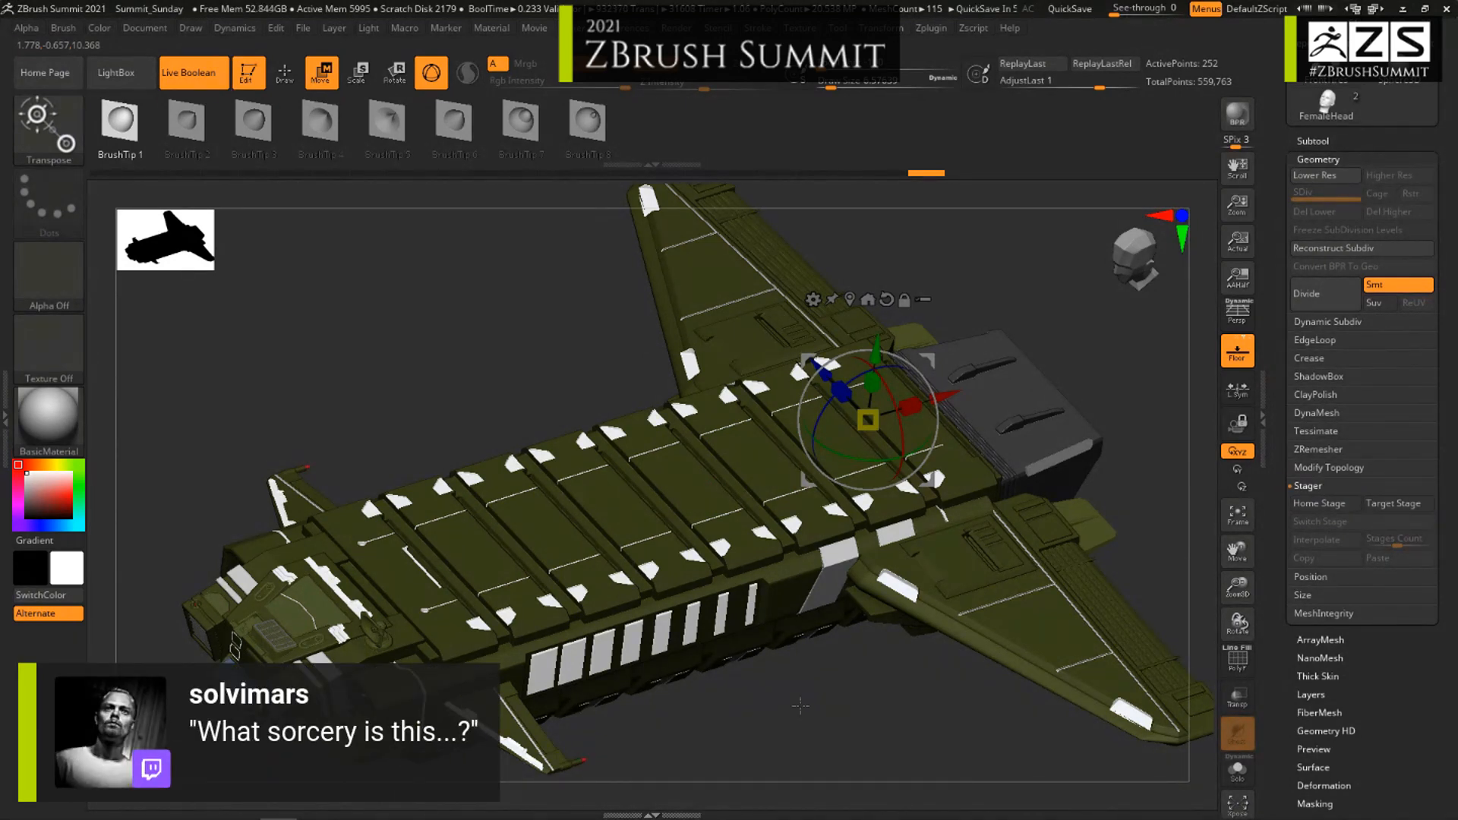
{"action": "key", "text": "ctrl+z"}
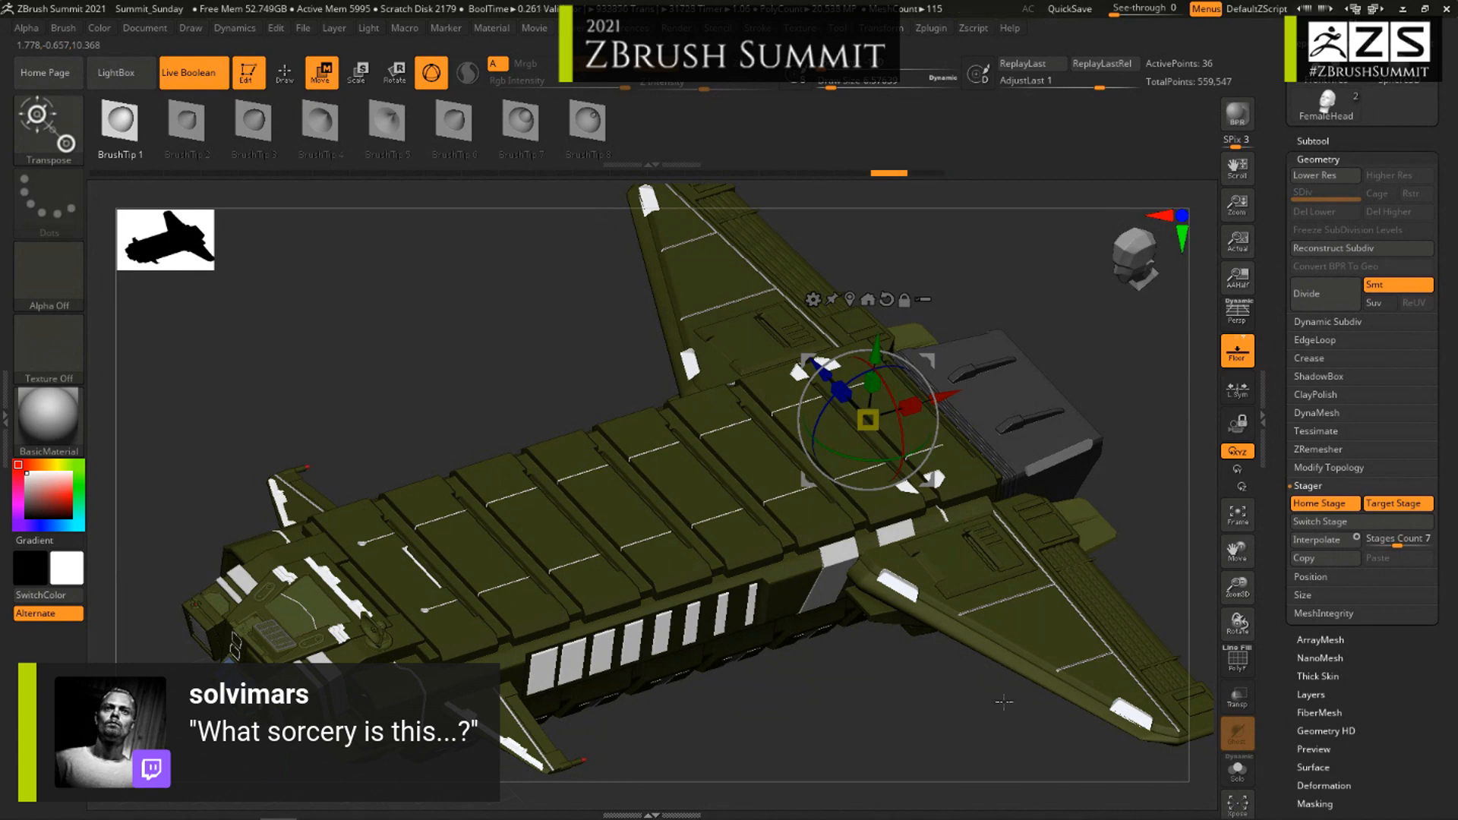
{"action": "left_click", "coordinate": [1323, 561]}
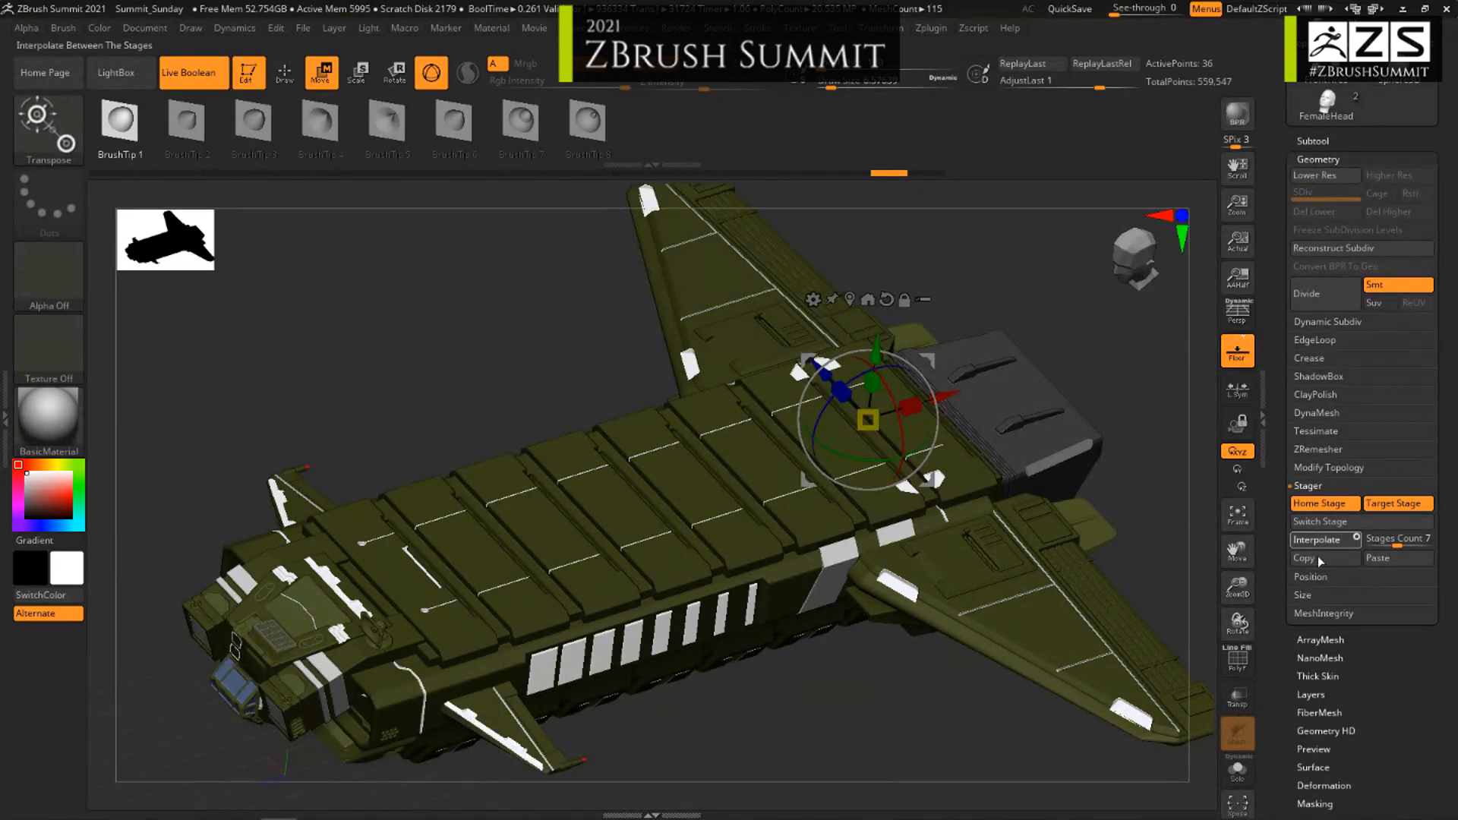
{"action": "left_click", "coordinate": [1318, 540]}
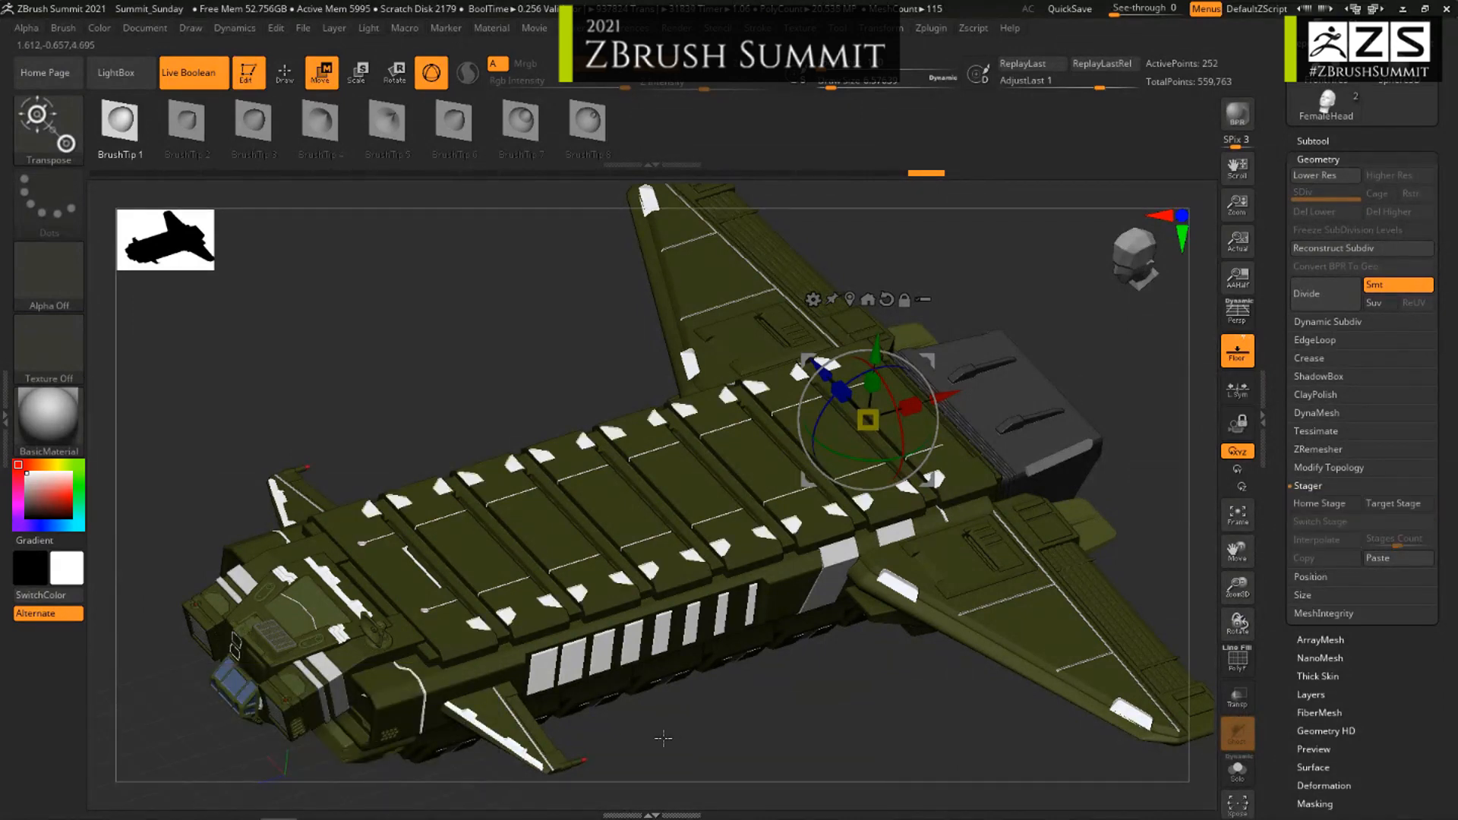
Step: Make the thin white strip on the front roof section active, reset the gizmo orientation, paste the copied stages, and interpolate the strip
{"action": "left_click_drag", "start_coordinate": [663, 738], "coordinate": [513, 636]}
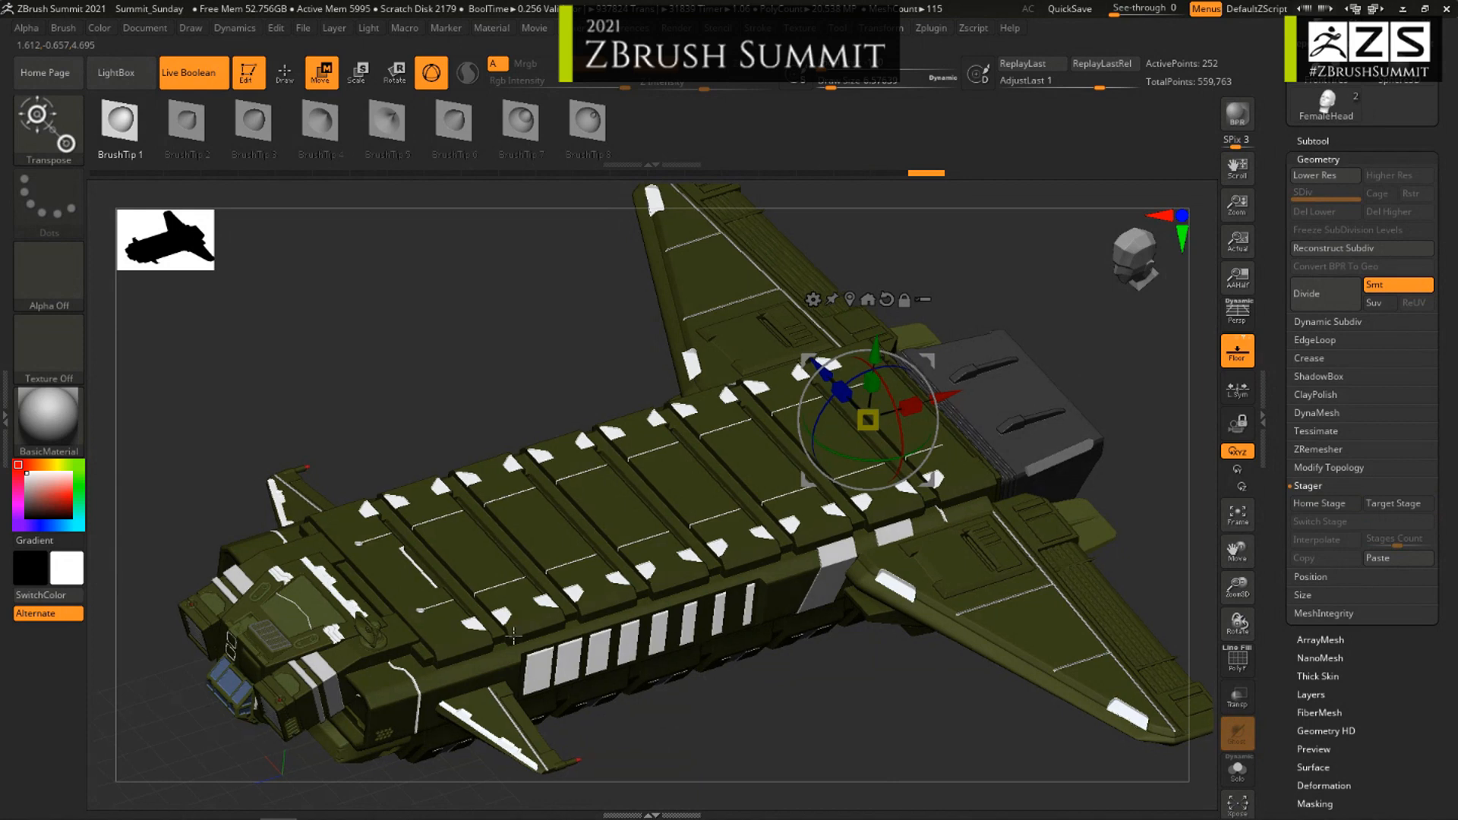
{"action": "left_click_drag", "start_coordinate": [774, 720], "coordinate": [576, 672]}
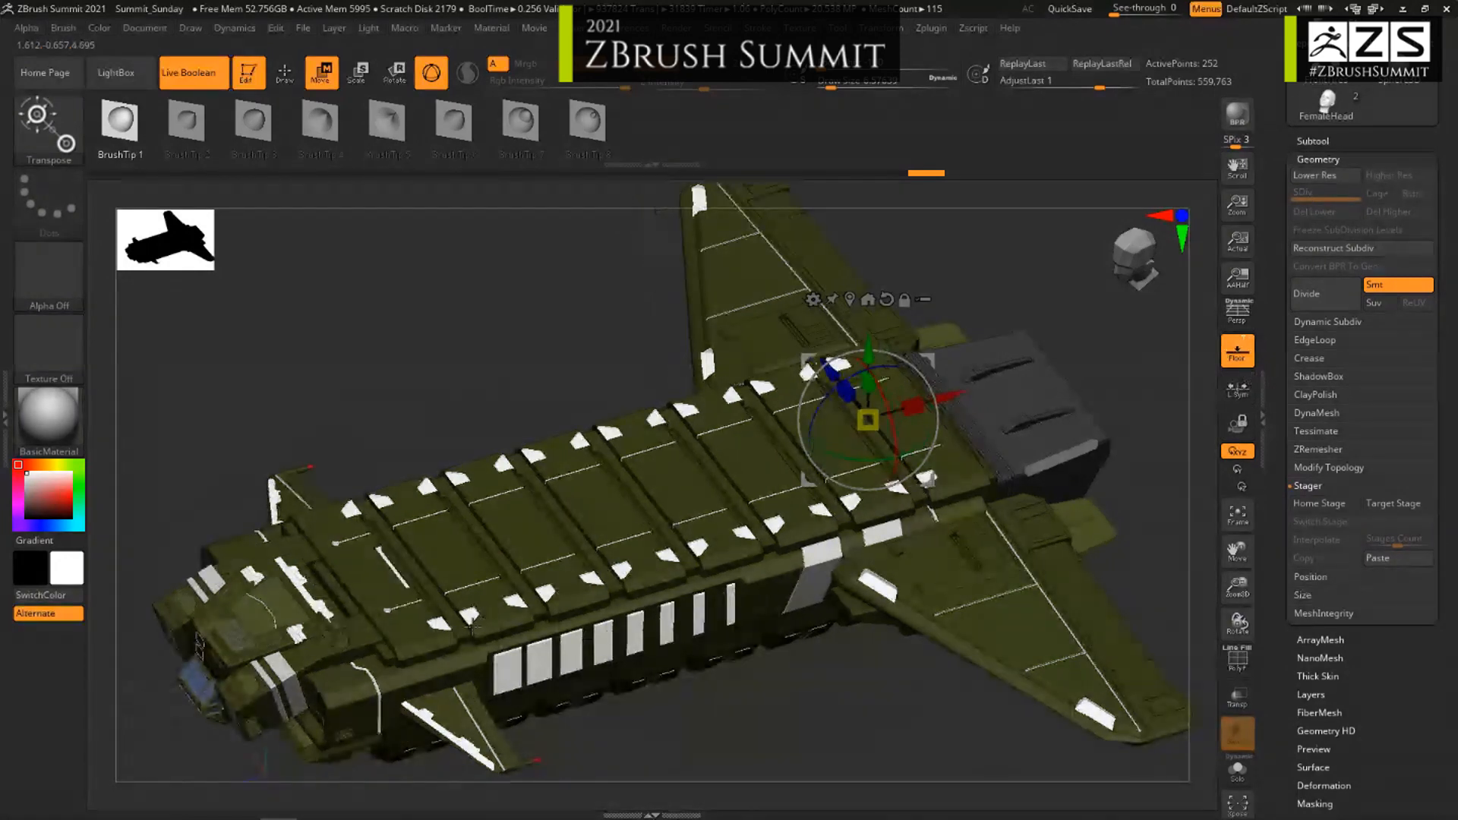
{"action": "left_click_drag", "start_coordinate": [399, 575], "coordinate": [406, 588]}
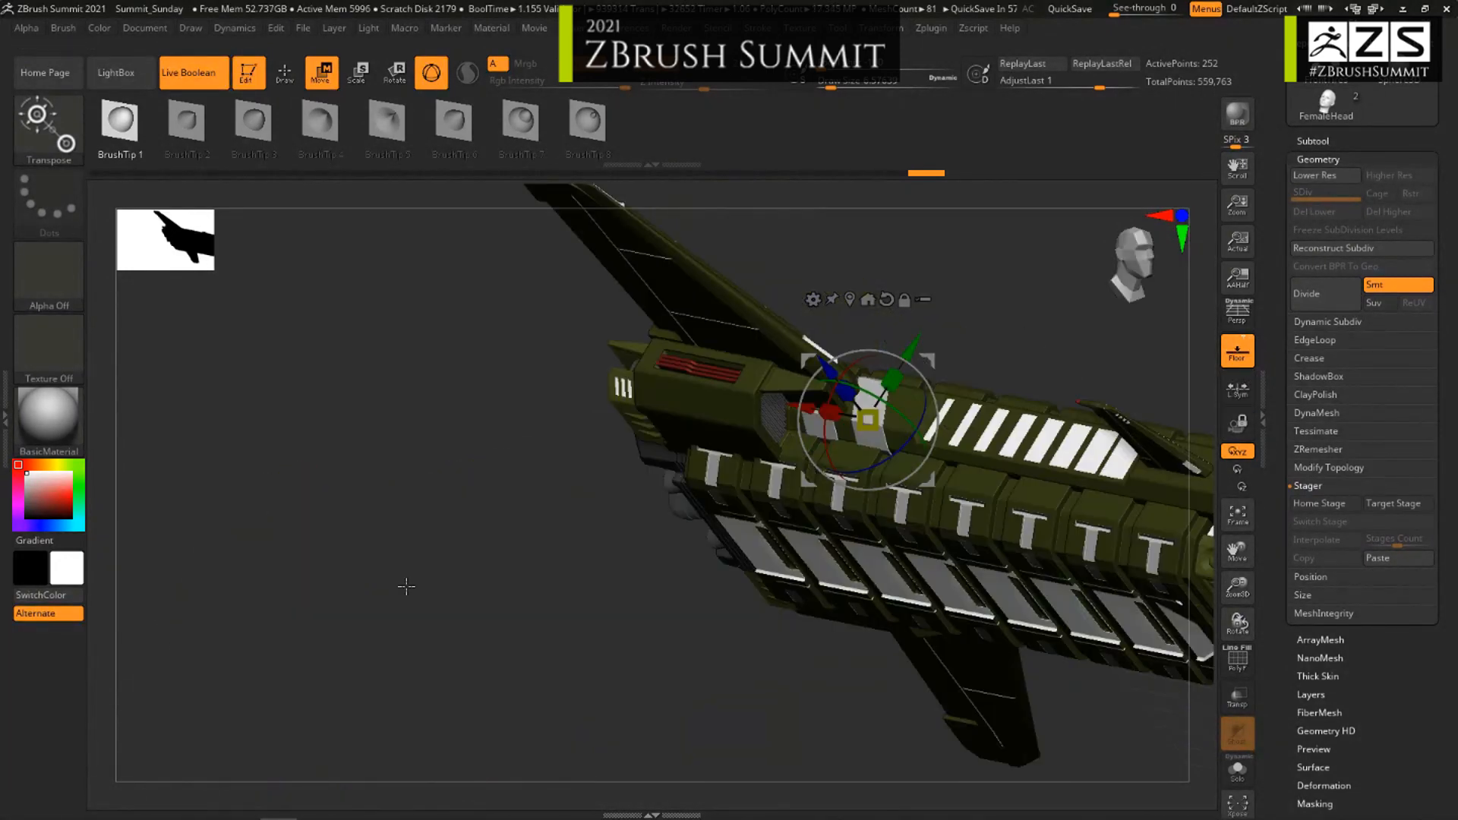
{"action": "left_click_drag", "start_coordinate": [653, 628], "coordinate": [370, 571]}
{"action": "left_click", "coordinate": [370, 572], "text": "alt"}
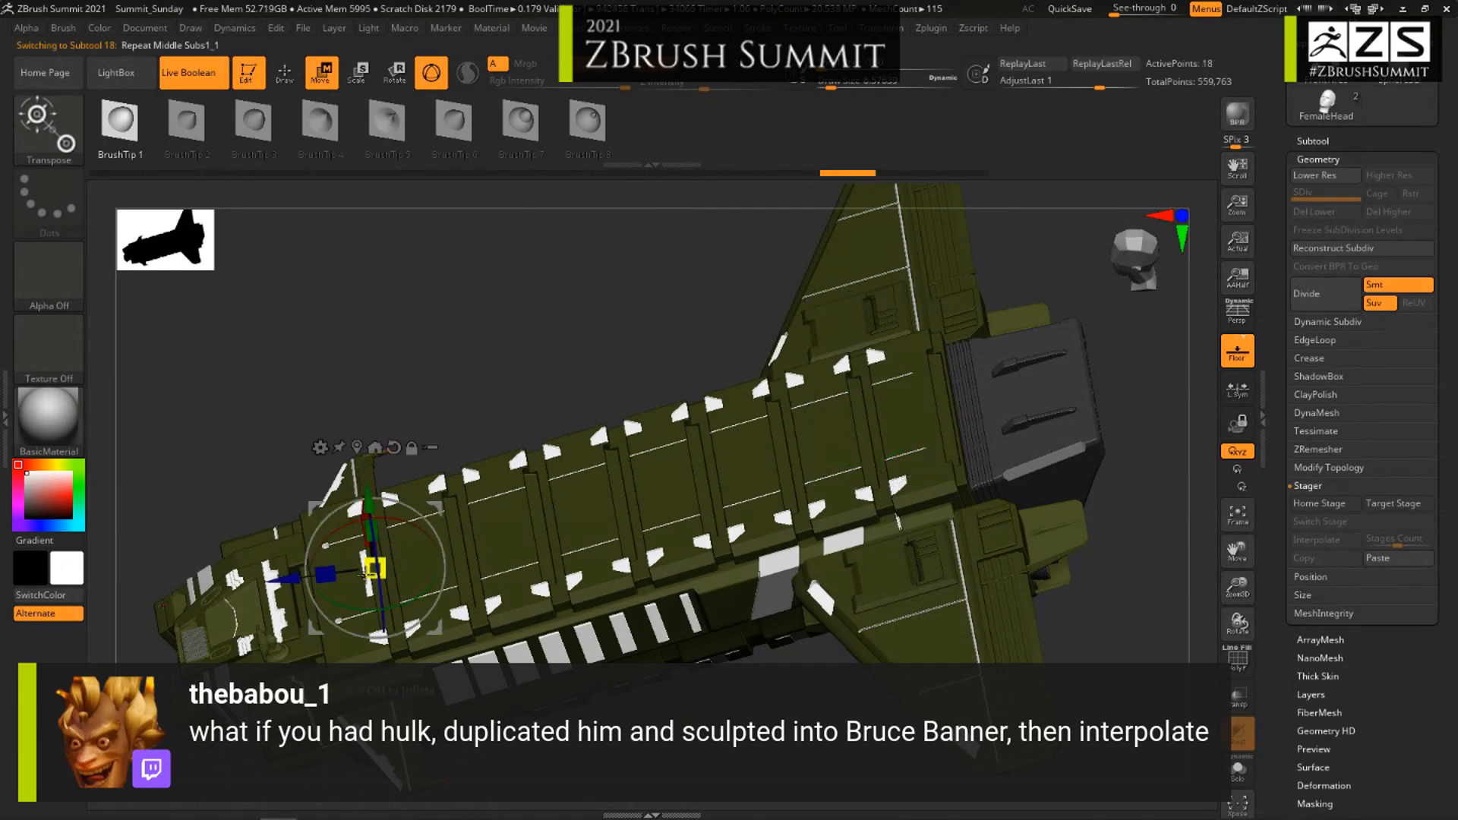
{"action": "left_click", "coordinate": [393, 448]}
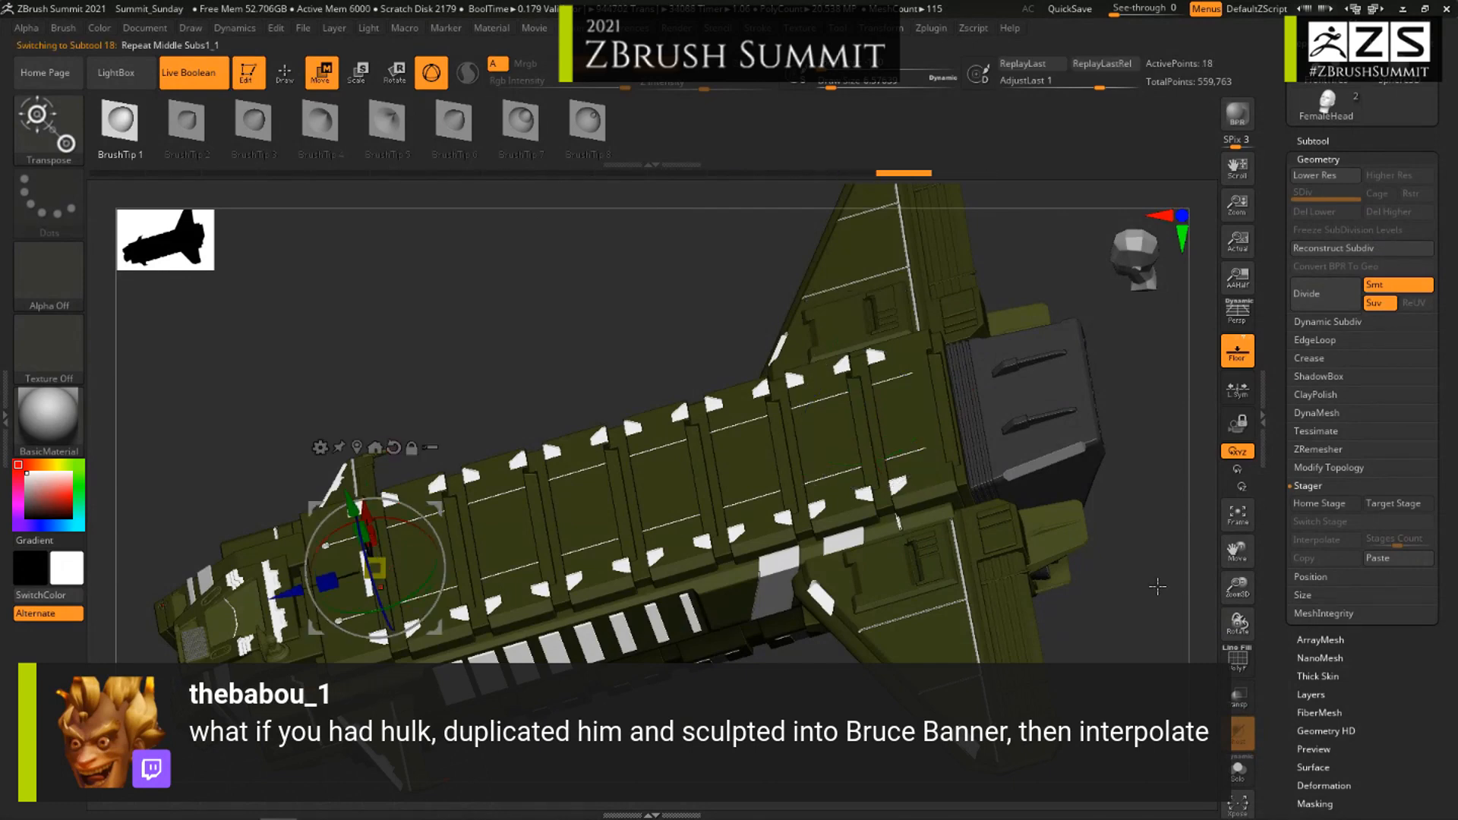
{"action": "left_click", "coordinate": [1393, 559]}
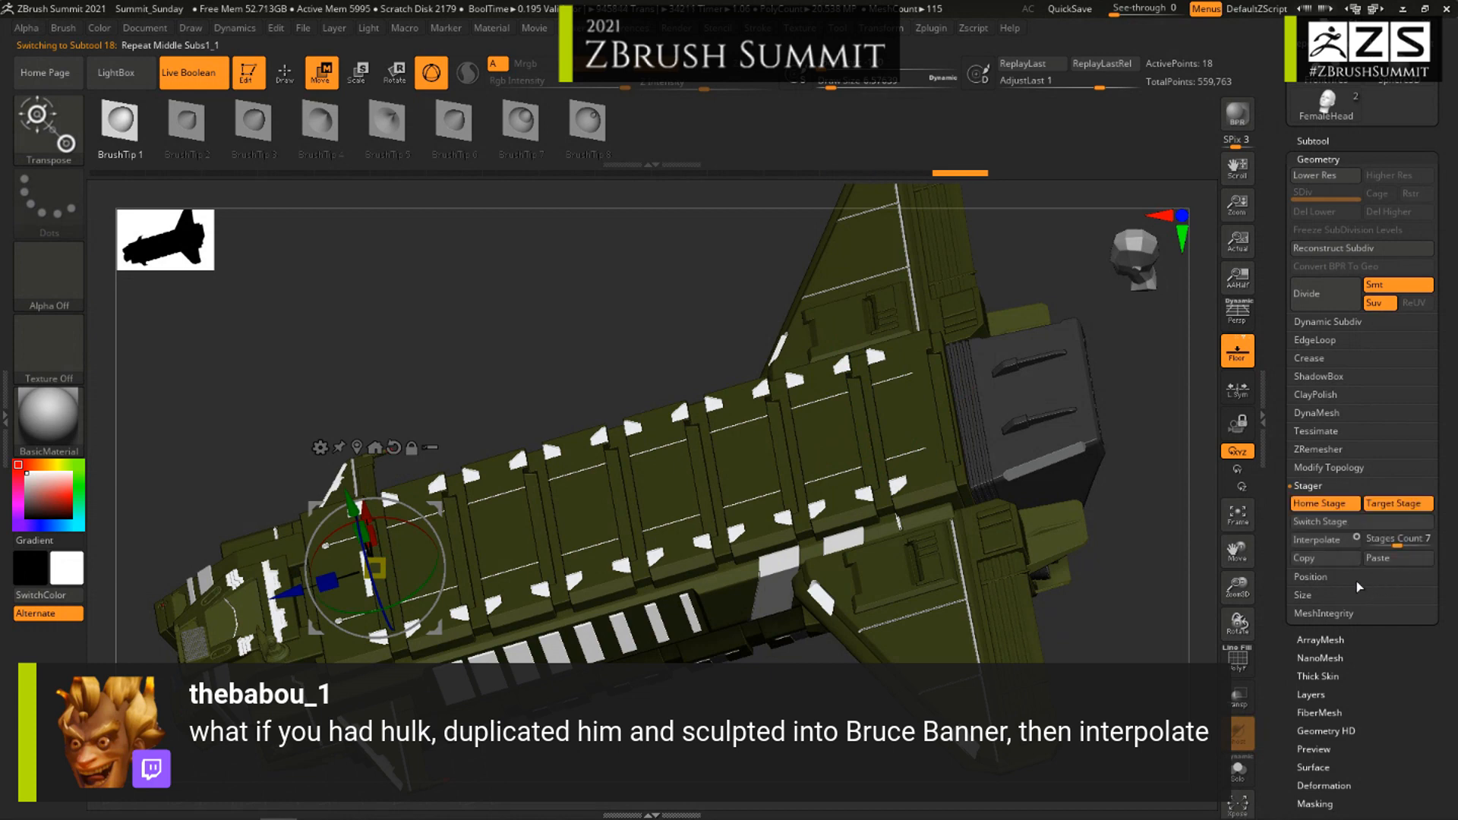
{"action": "left_click", "coordinate": [1316, 540]}
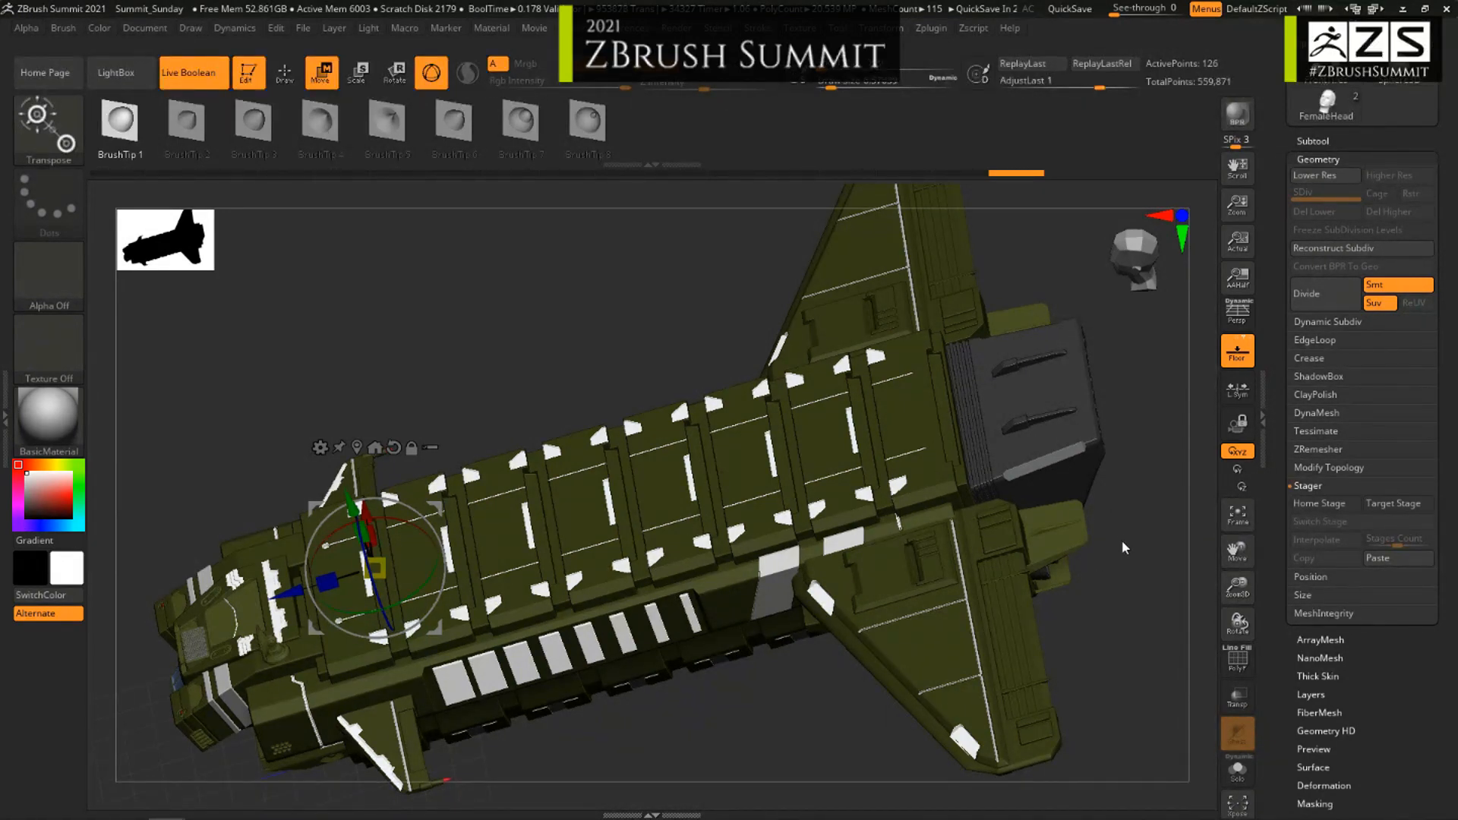
Step: Switch to the FrontTires truck tool, hide the floor grid, and frame the truck in a three-quarter front view
{"action": "left_click", "coordinate": [1318, 159]}
{"action": "left_click_drag", "start_coordinate": [1379, 190], "coordinate": [1382, 469]}
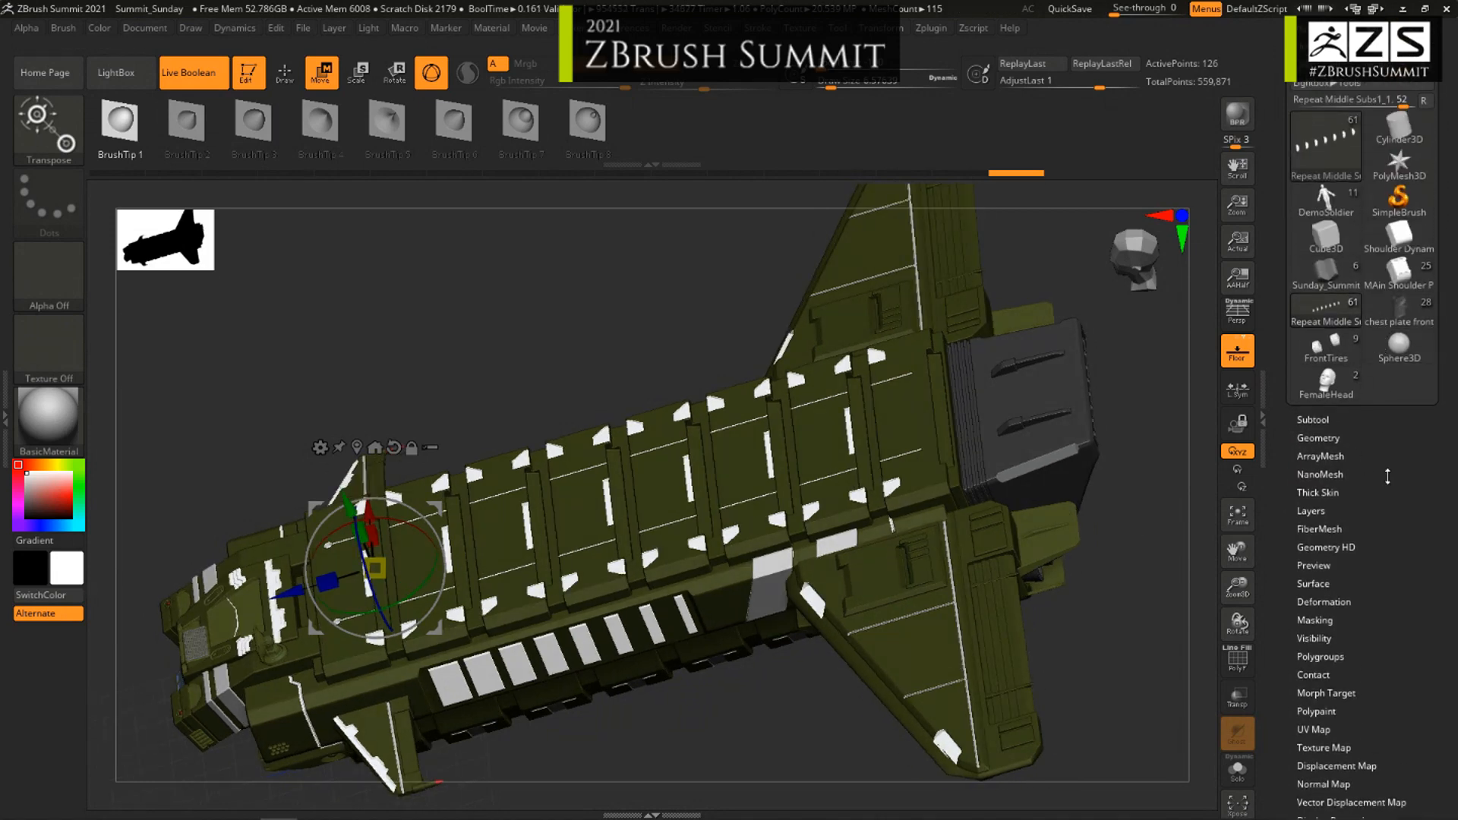
{"action": "left_click", "coordinate": [1329, 353]}
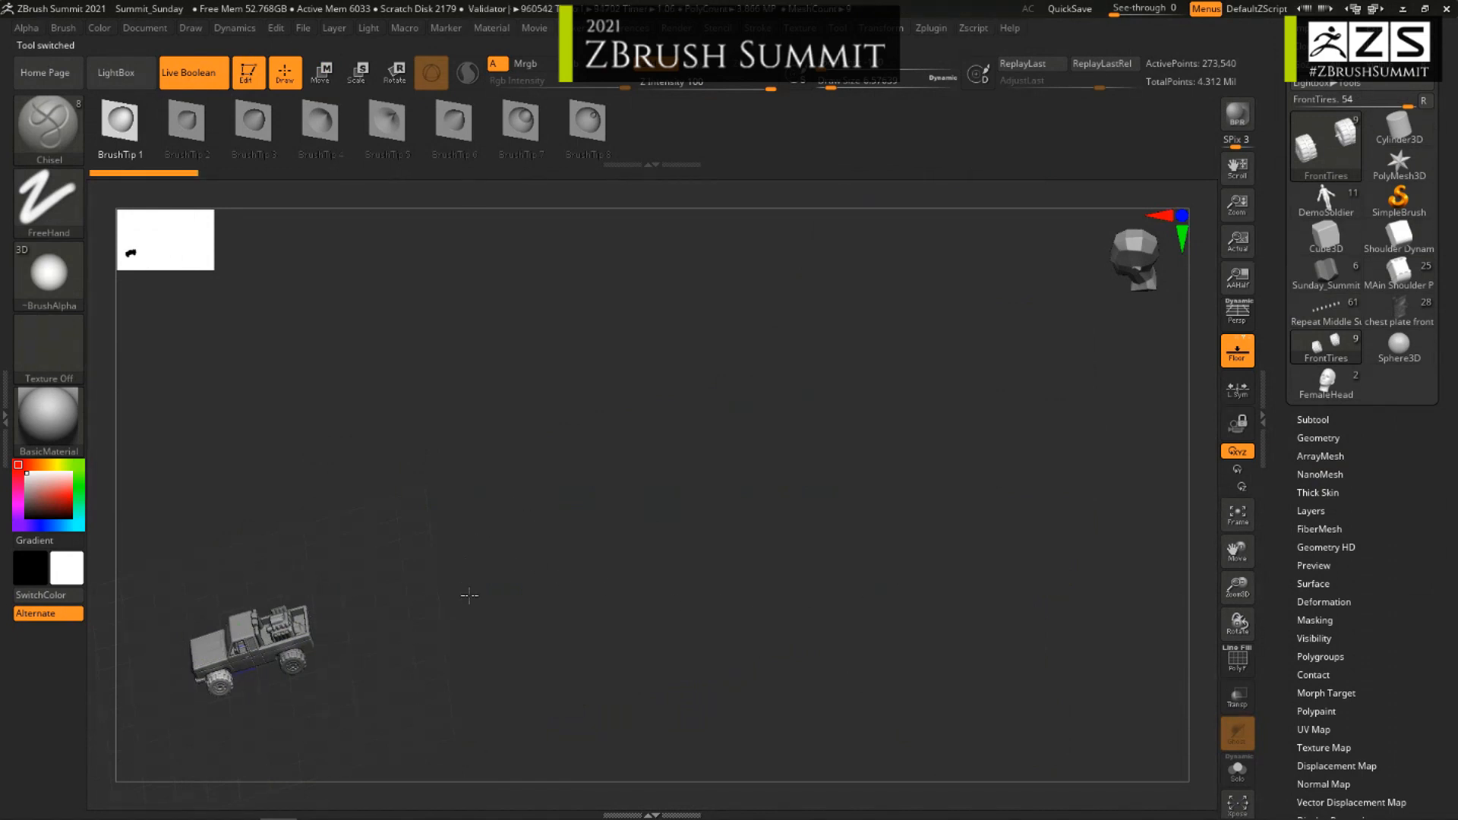
{"action": "left_click_drag", "start_coordinate": [466, 596], "coordinate": [766, 521], "text": "alt"}
{"action": "right_click_drag", "start_coordinate": [766, 521], "coordinate": [810, 658], "text": "ctrl"}
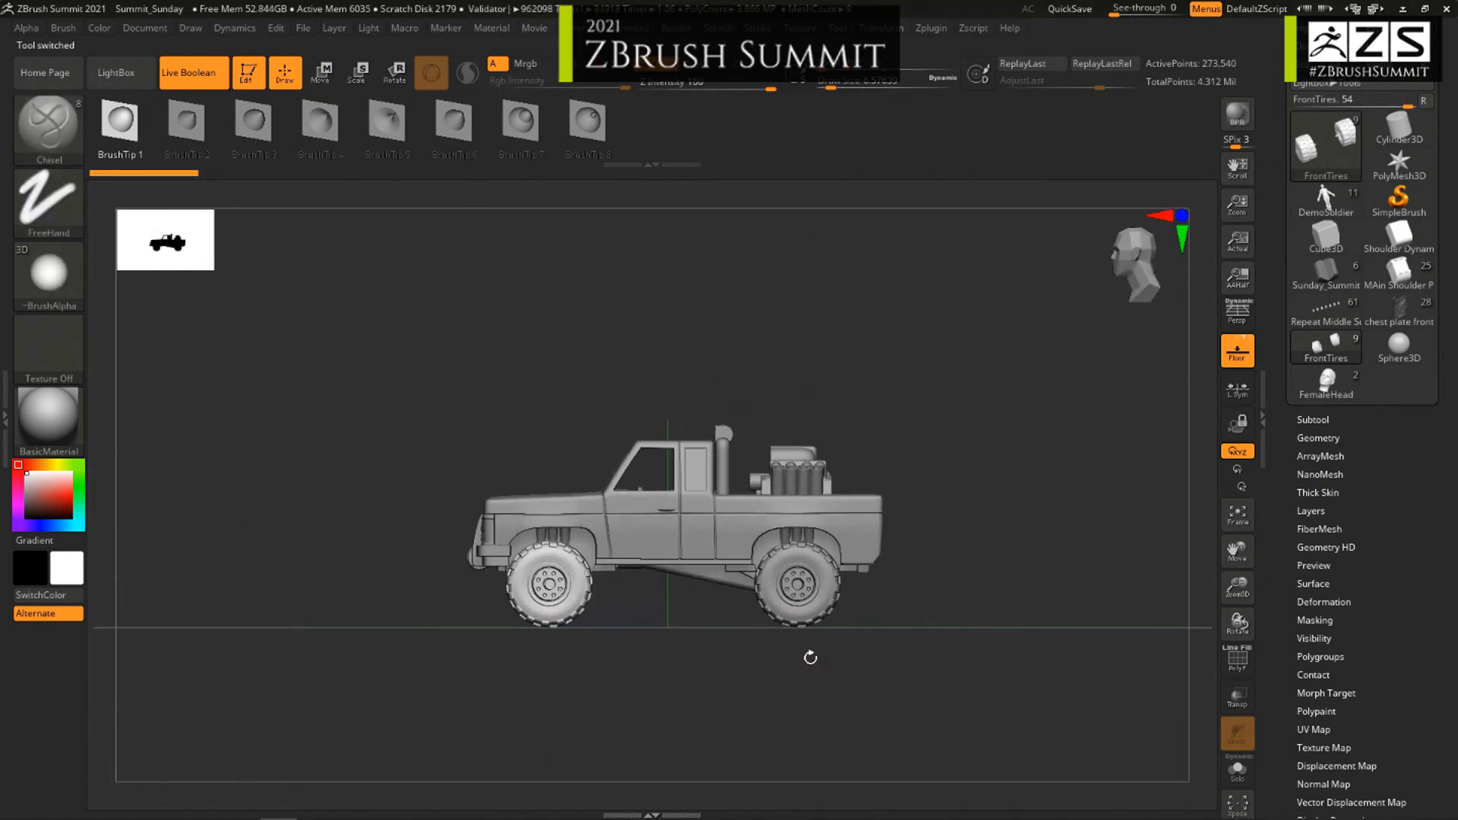
{"action": "left_click", "coordinate": [1237, 351]}
{"action": "left_click_drag", "start_coordinate": [875, 499], "coordinate": [950, 512]}
{"action": "right_click_drag", "start_coordinate": [950, 513], "coordinate": [1083, 514], "text": "ctrl"}
{"action": "left_click_drag", "start_coordinate": [1084, 514], "coordinate": [1023, 559], "text": "alt"}
{"action": "right_click_drag", "start_coordinate": [1023, 558], "coordinate": [1040, 497], "text": "ctrl"}
Step: Display the truck's full subtool list and activate visibility set V2
{"action": "left_click", "coordinate": [1313, 419]}
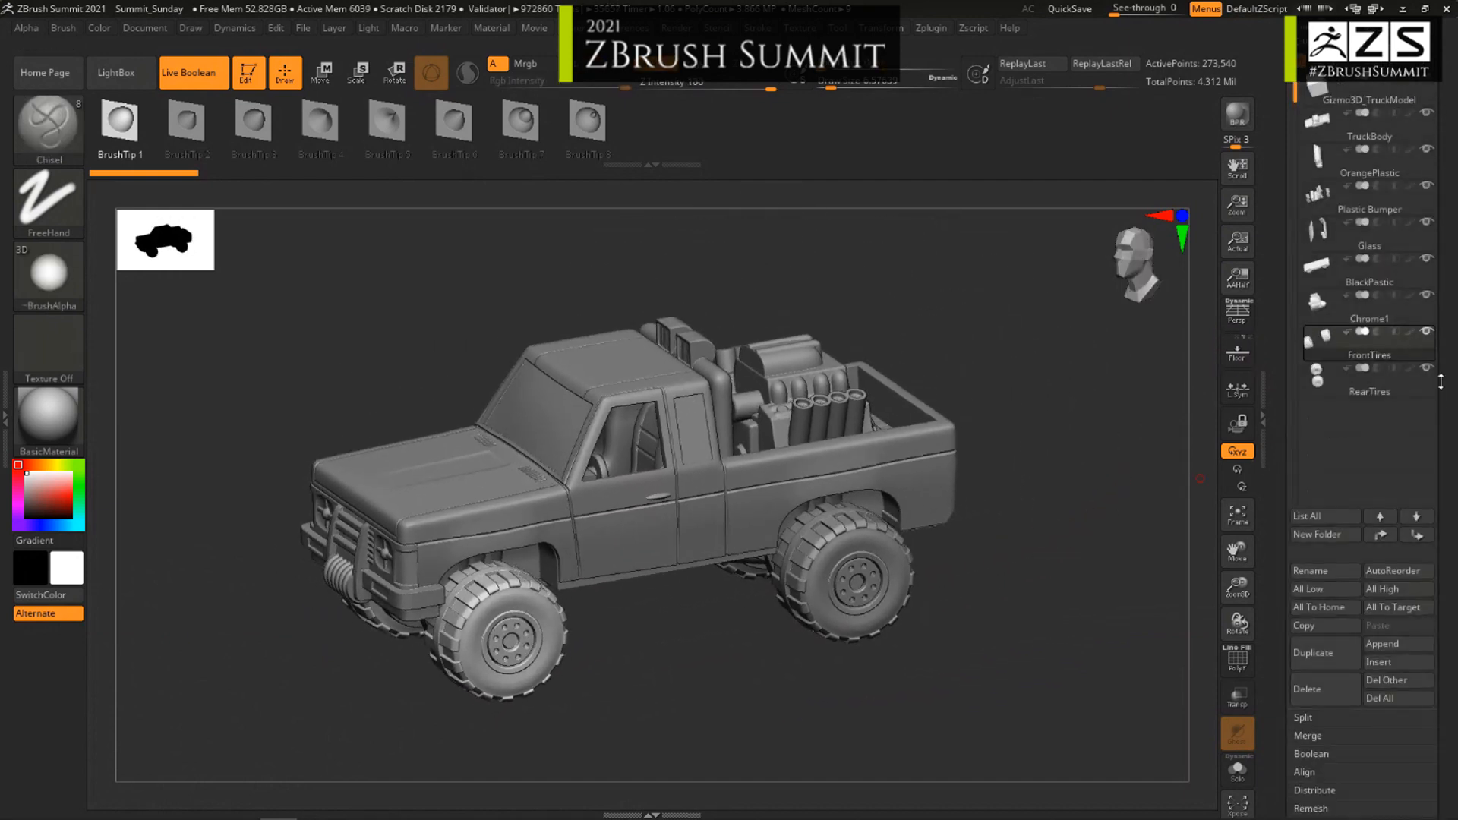
{"action": "left_click_drag", "start_coordinate": [1442, 382], "coordinate": [1442, 599]}
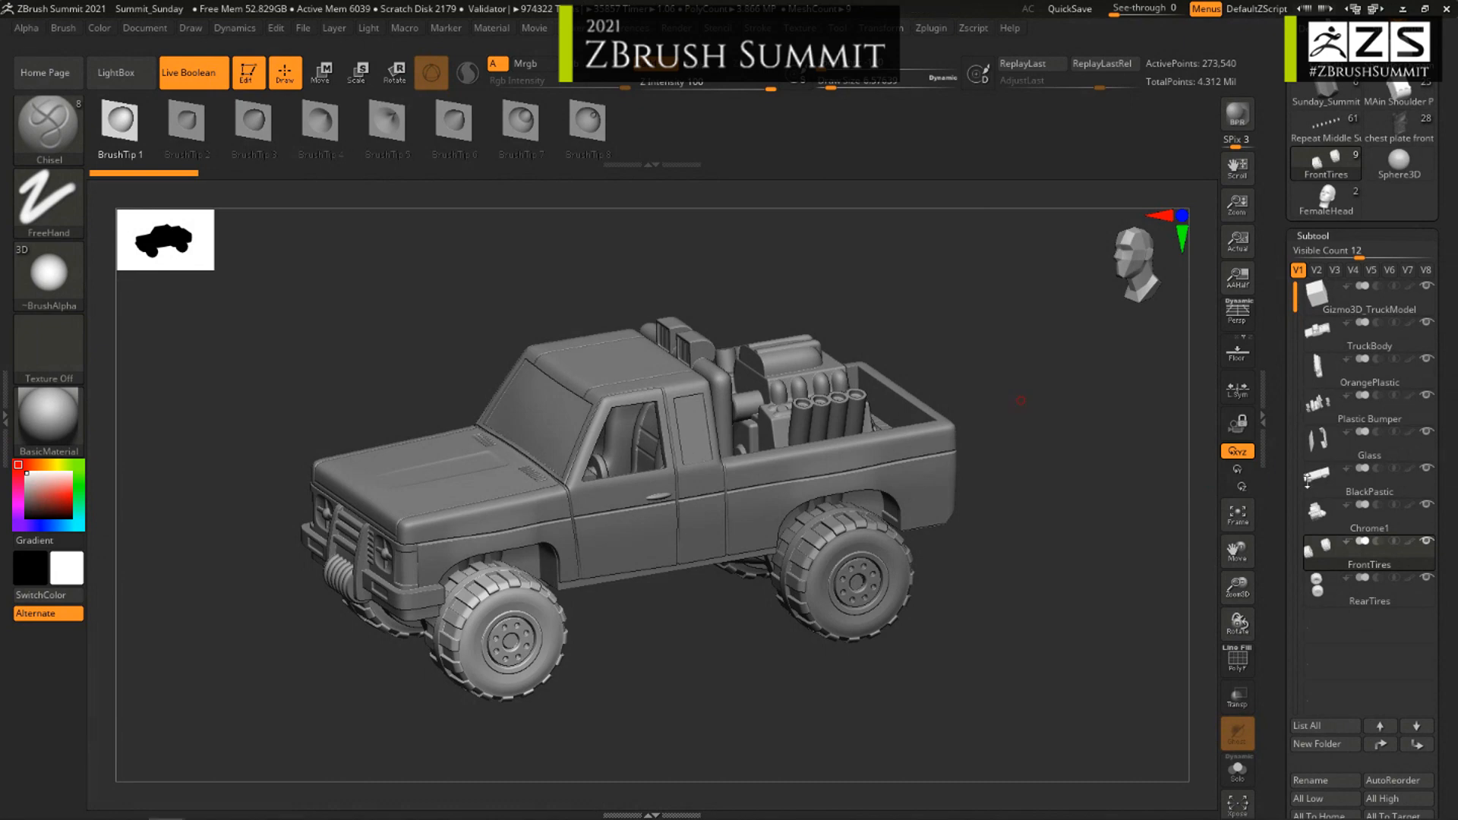
{"action": "left_click_drag", "start_coordinate": [981, 626], "coordinate": [984, 621]}
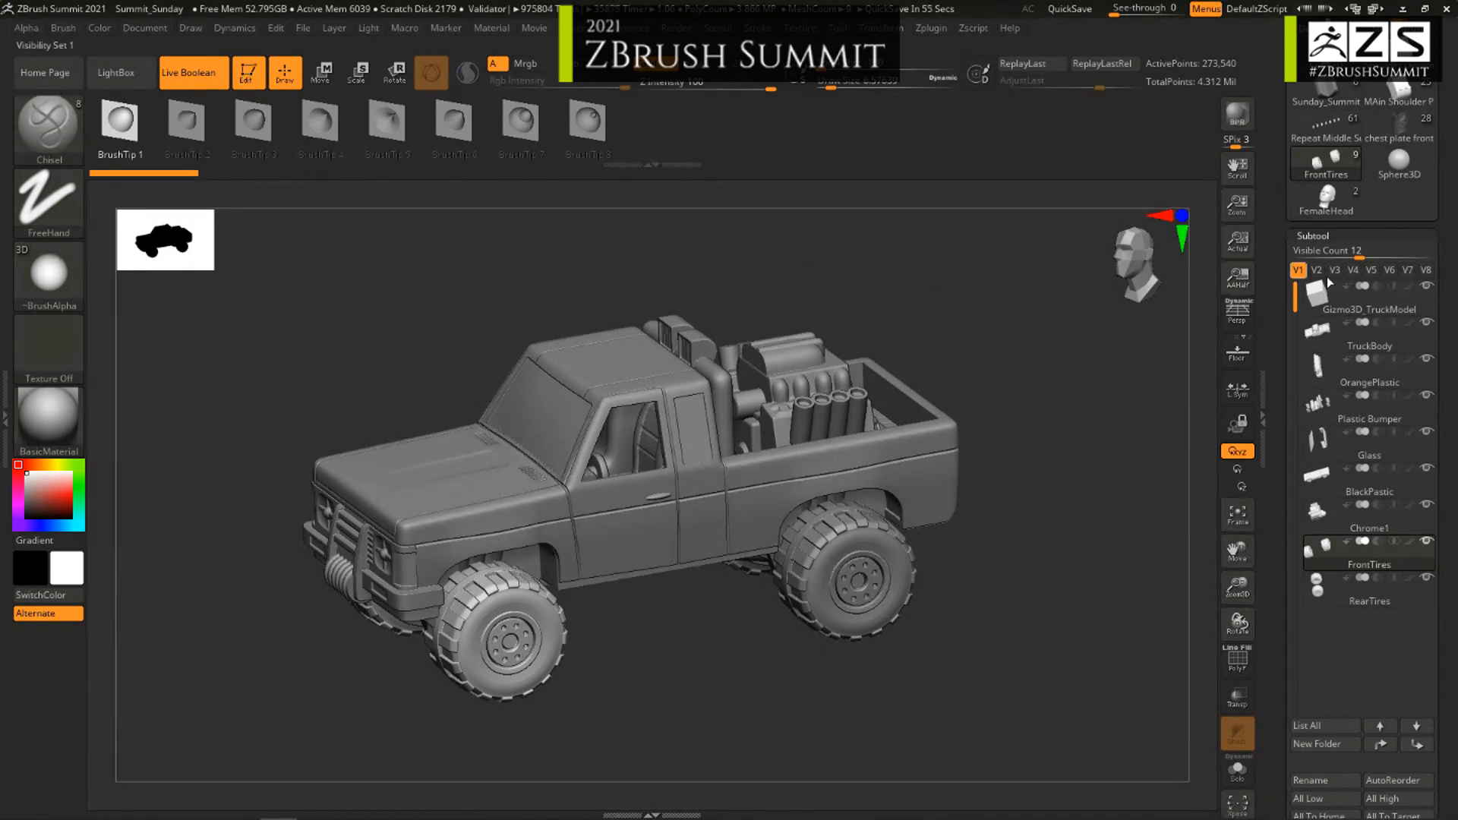
{"action": "left_click", "coordinate": [1316, 271]}
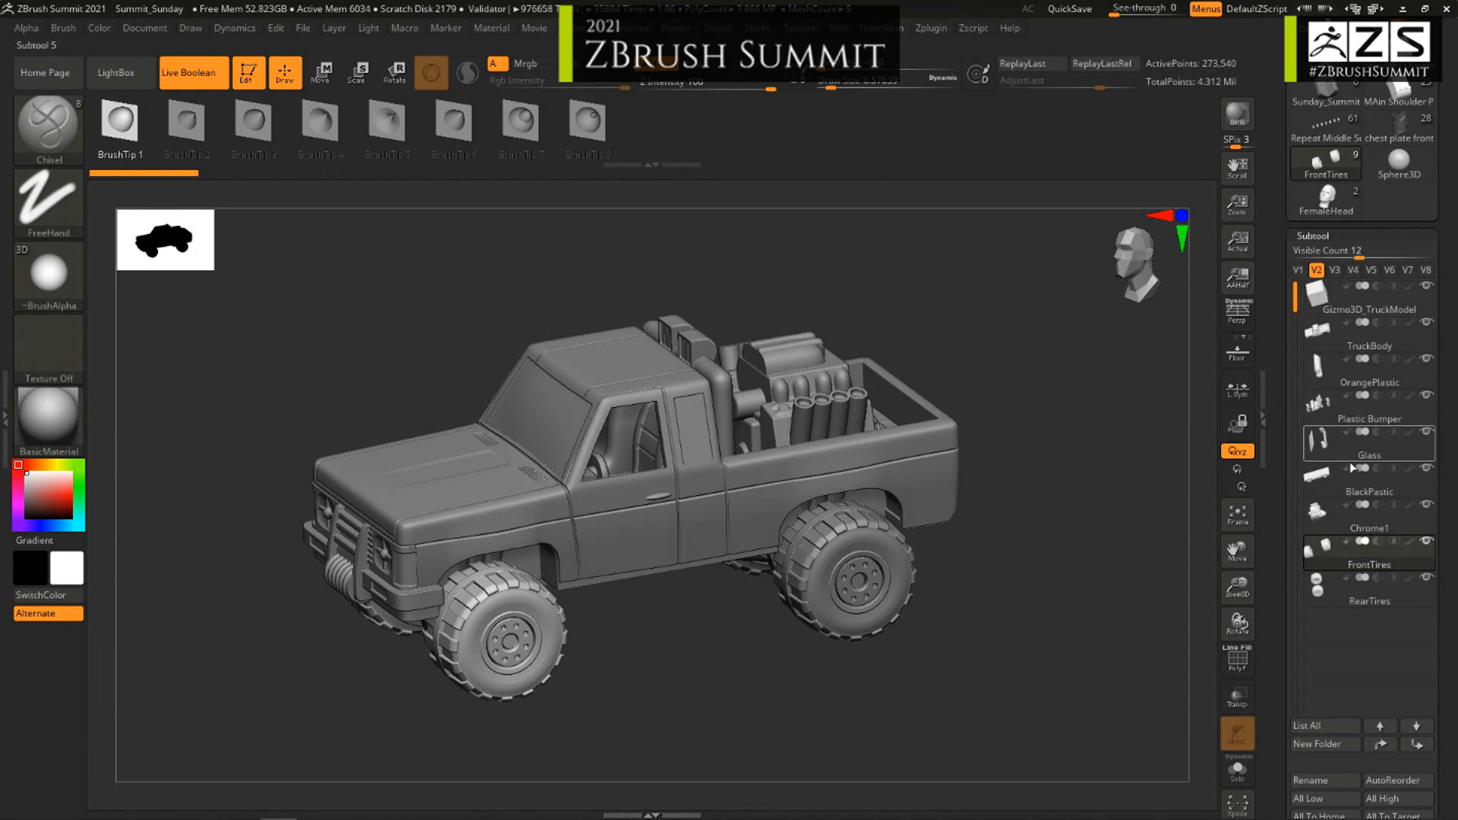
{"action": "mouse_move", "coordinate": [1345, 486]}
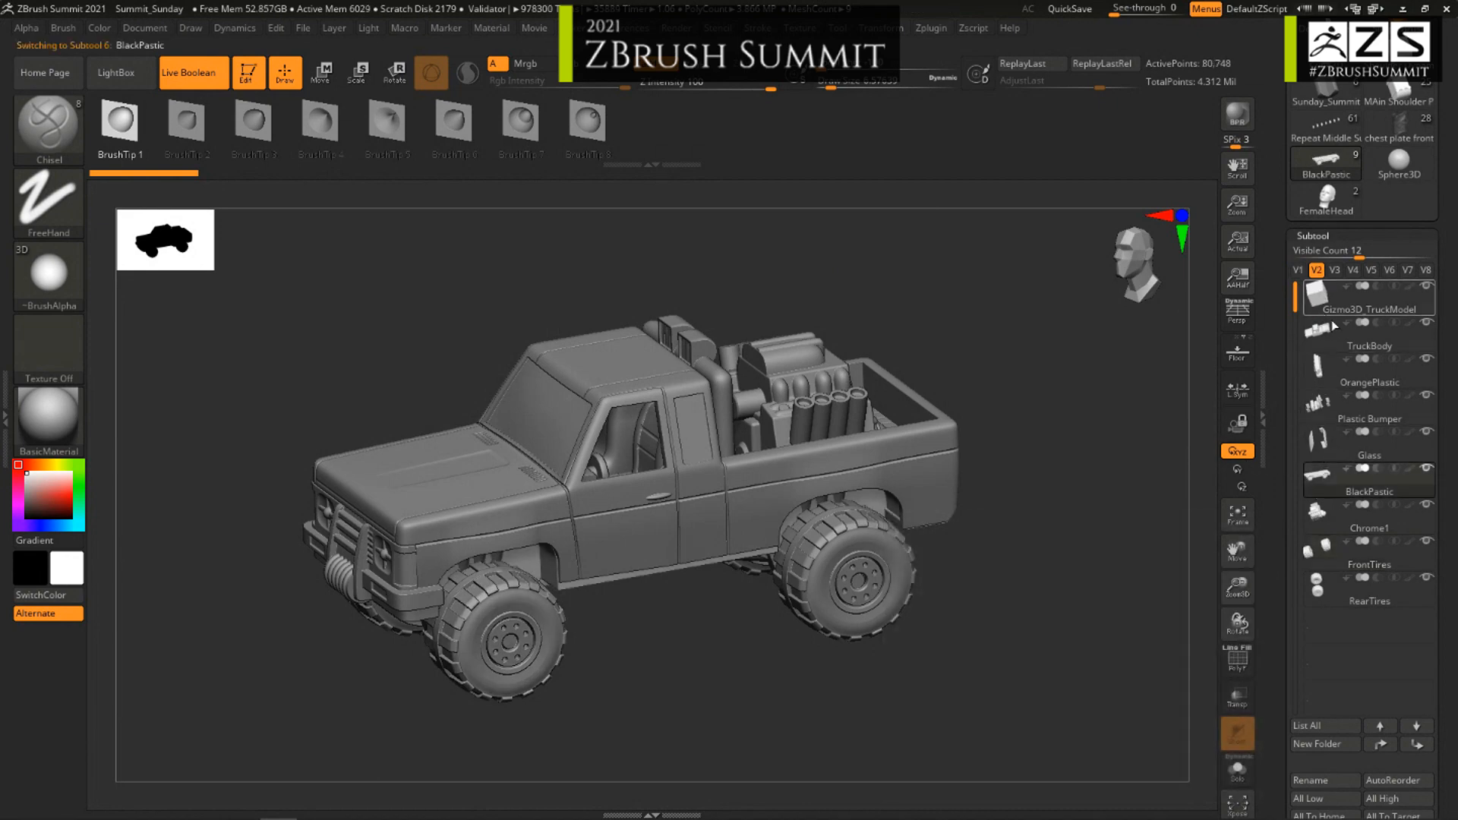
Step: Make TruckBody the active subtool and hide the FrontTires, RearTires and BlackPastic subtools in visibility set V2
{"action": "left_click", "coordinate": [1332, 321]}
{"action": "left_click", "coordinate": [1427, 542]}
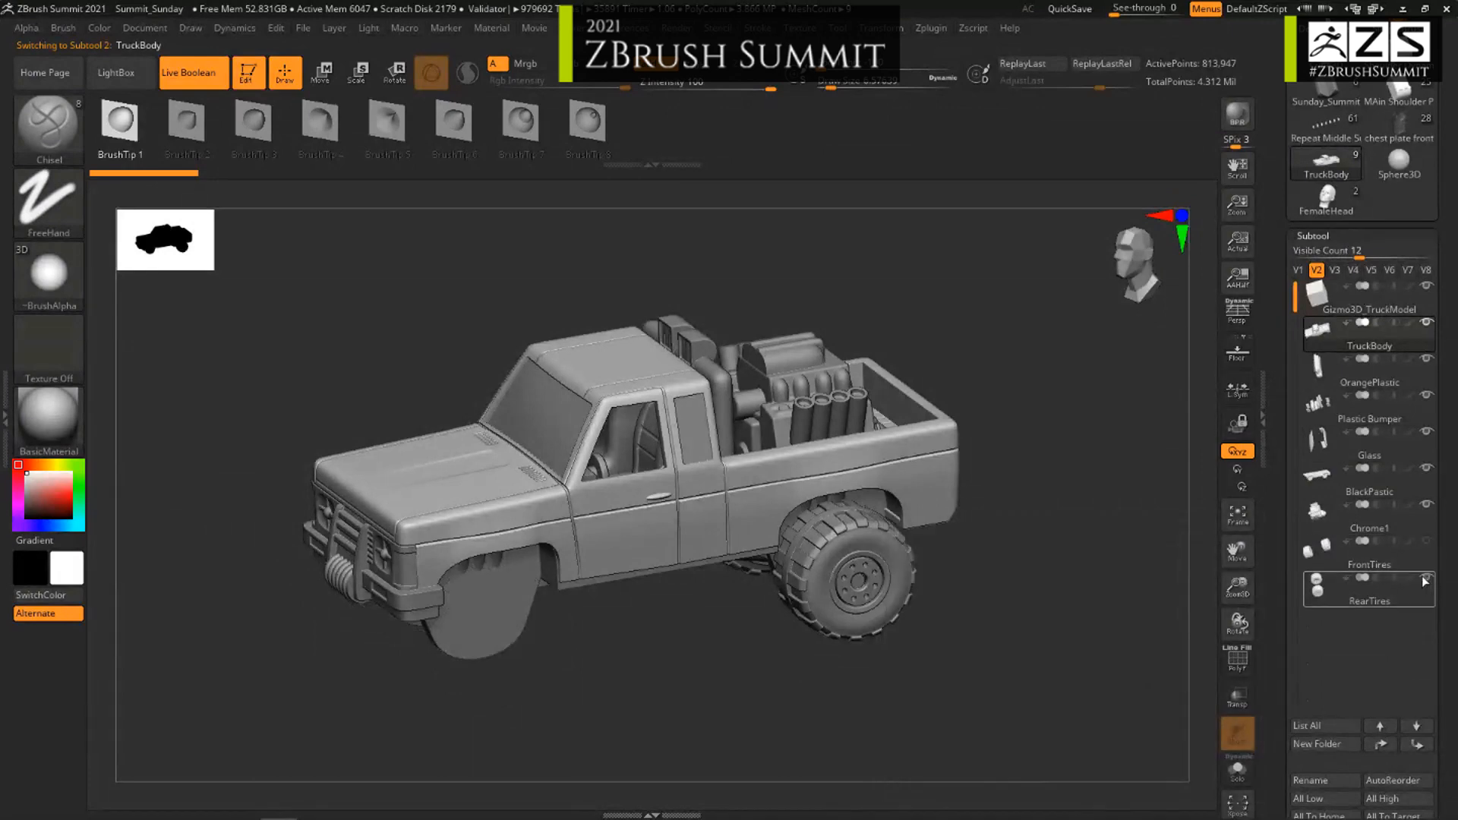
{"action": "left_click", "coordinate": [1427, 578]}
{"action": "left_click", "coordinate": [1427, 506]}
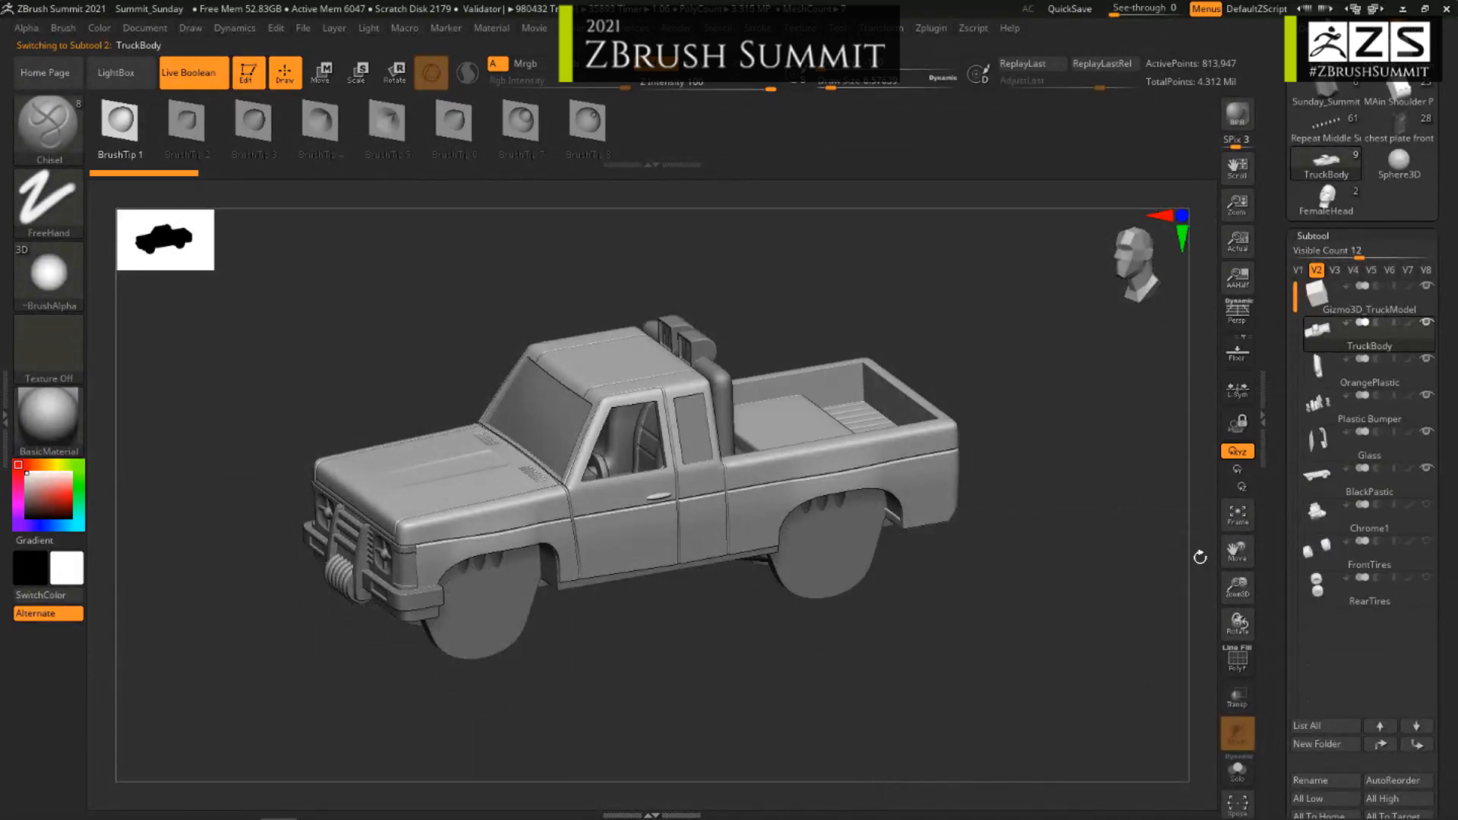
{"action": "left_click", "coordinate": [1428, 506]}
{"action": "left_click", "coordinate": [1428, 468]}
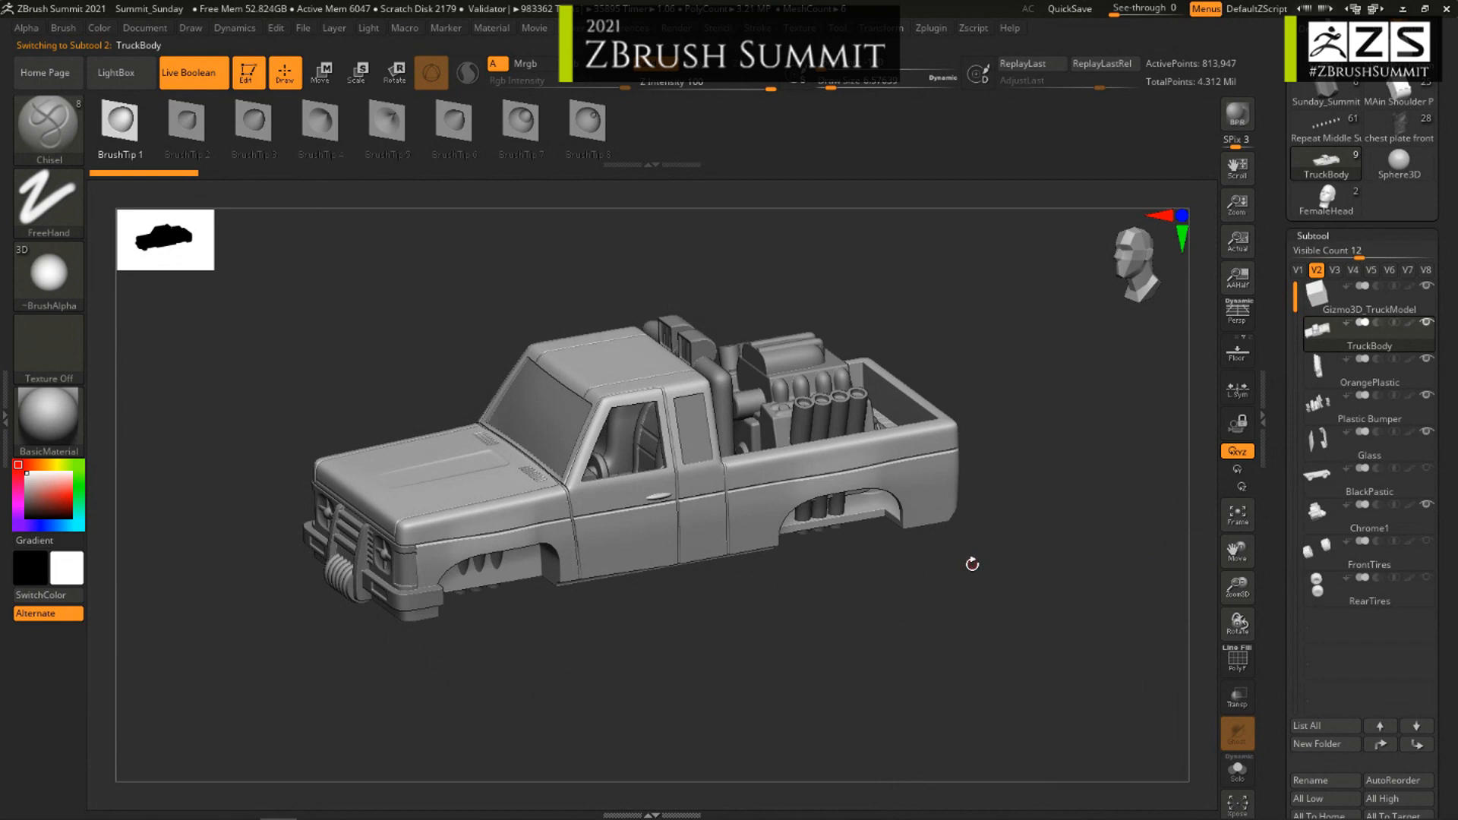
Step: Compare visibility sets V1 and V2, and set up V3 to show only the FrontTires and RearTires subtools
{"action": "left_click", "coordinate": [1297, 270]}
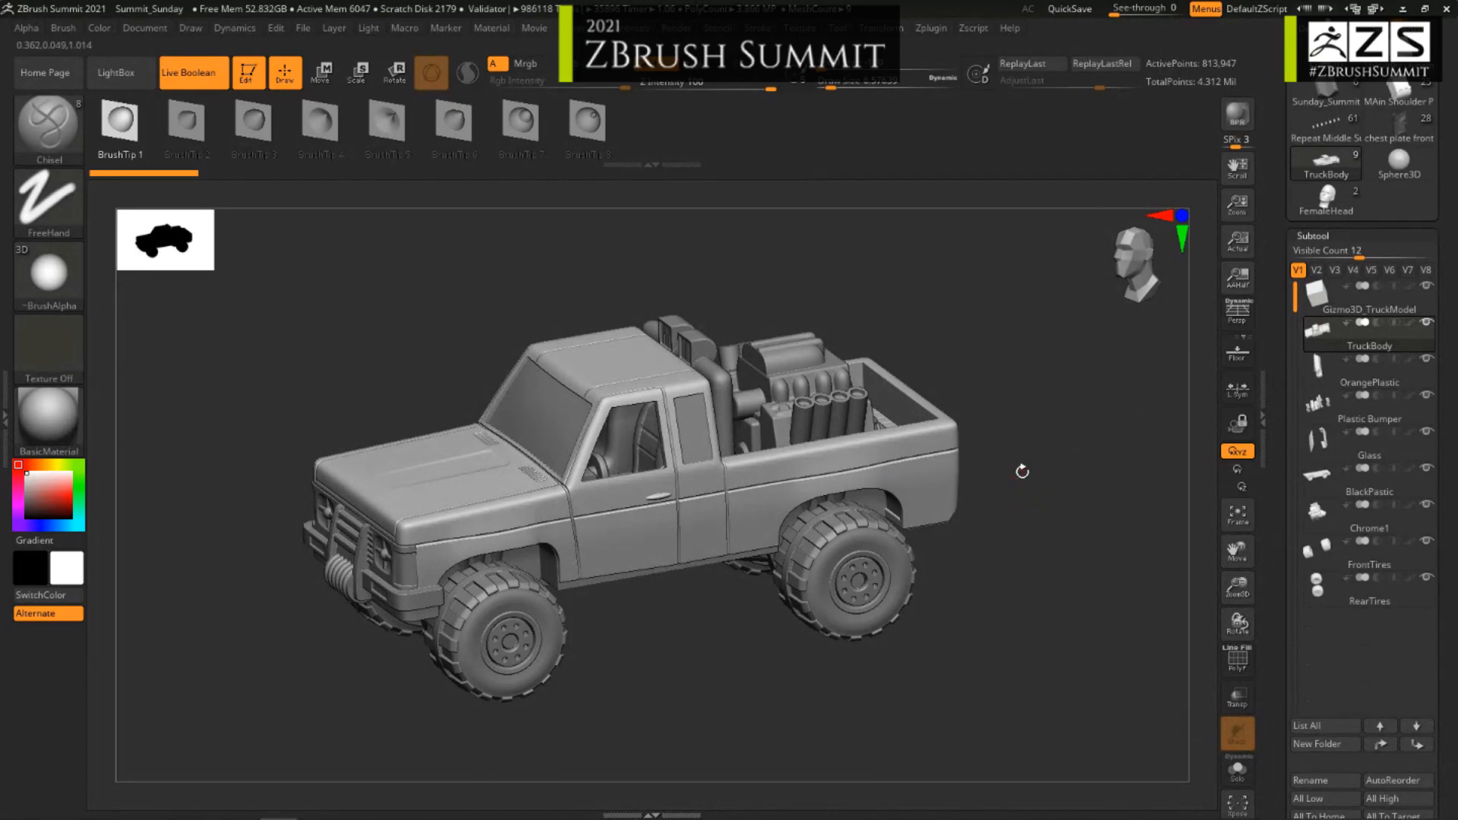
{"action": "left_click", "coordinate": [1316, 270]}
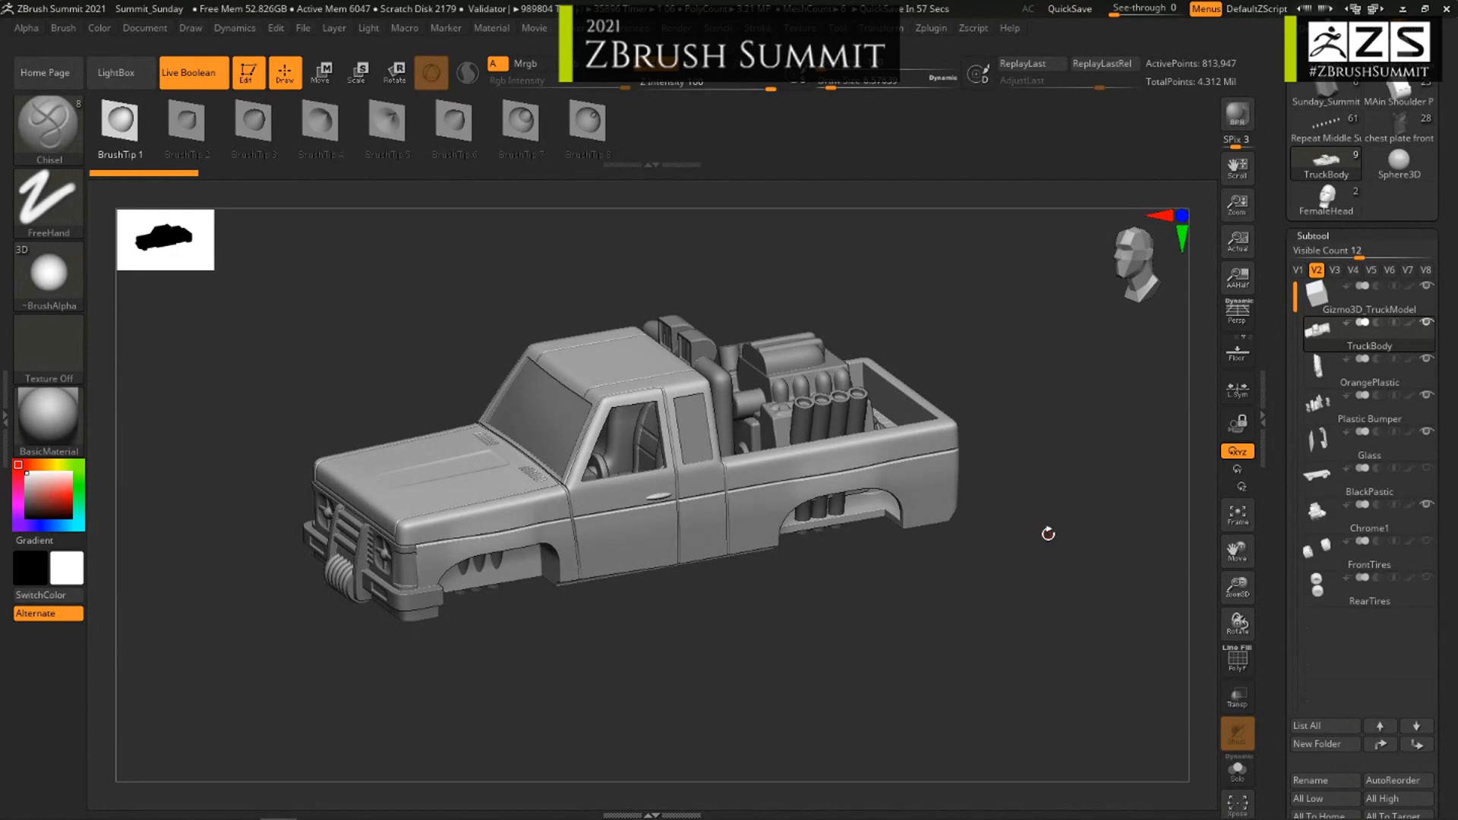
{"action": "left_click", "coordinate": [1335, 270]}
{"action": "left_click", "coordinate": [1352, 552]}
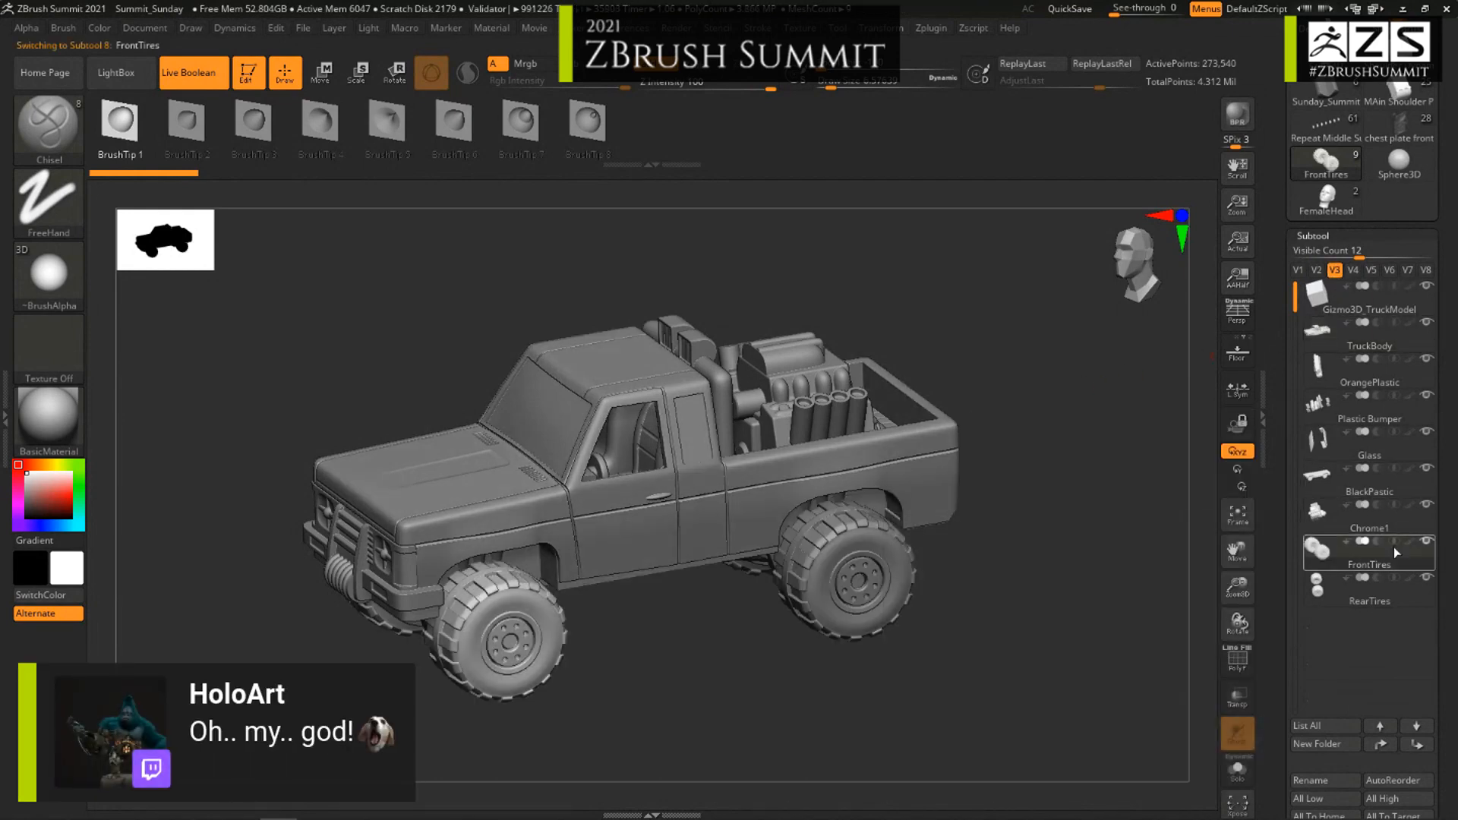
{"action": "left_click", "coordinate": [1426, 541], "text": "shift"}
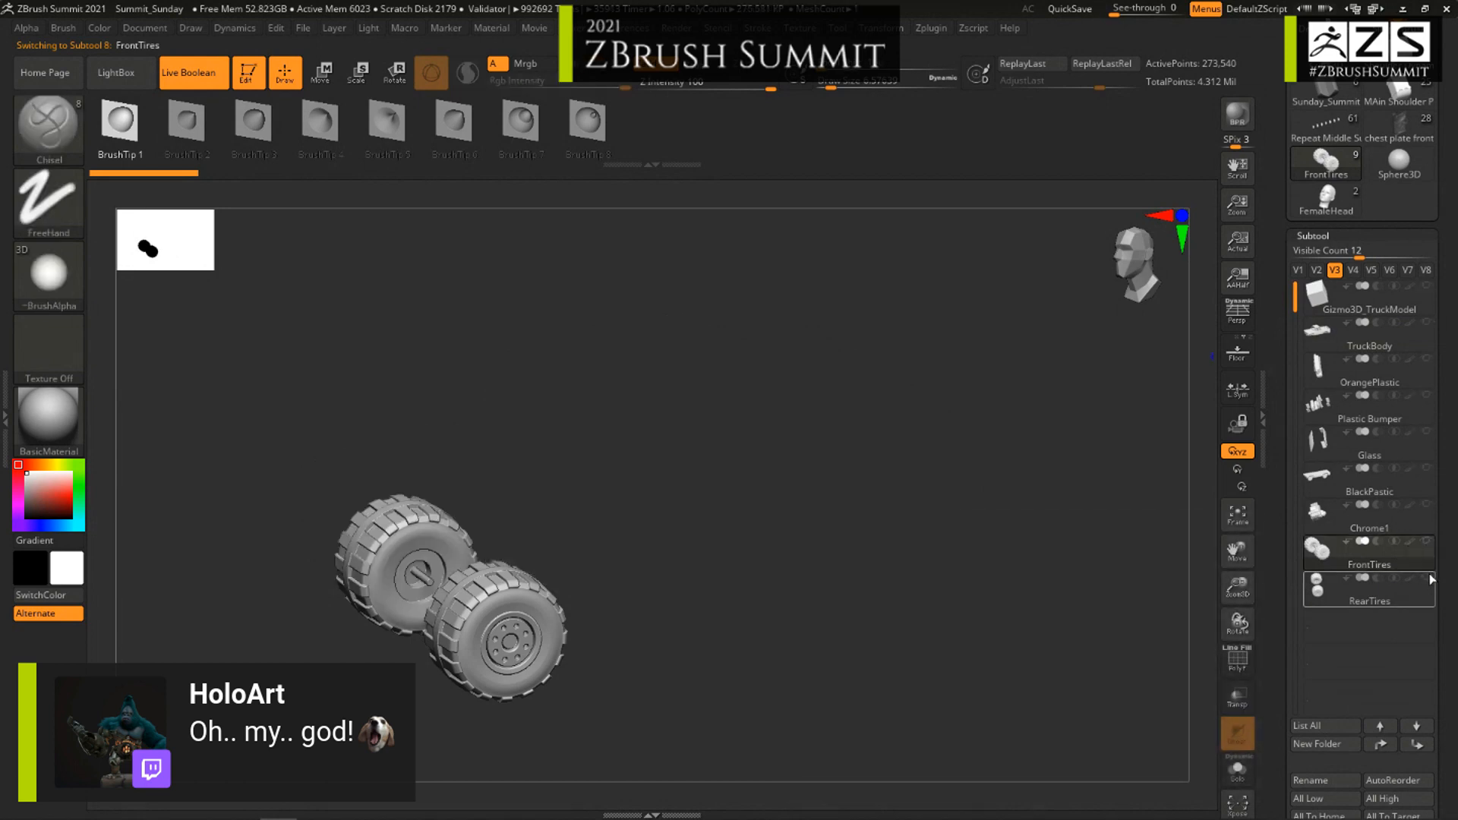
{"action": "left_click", "coordinate": [1426, 577]}
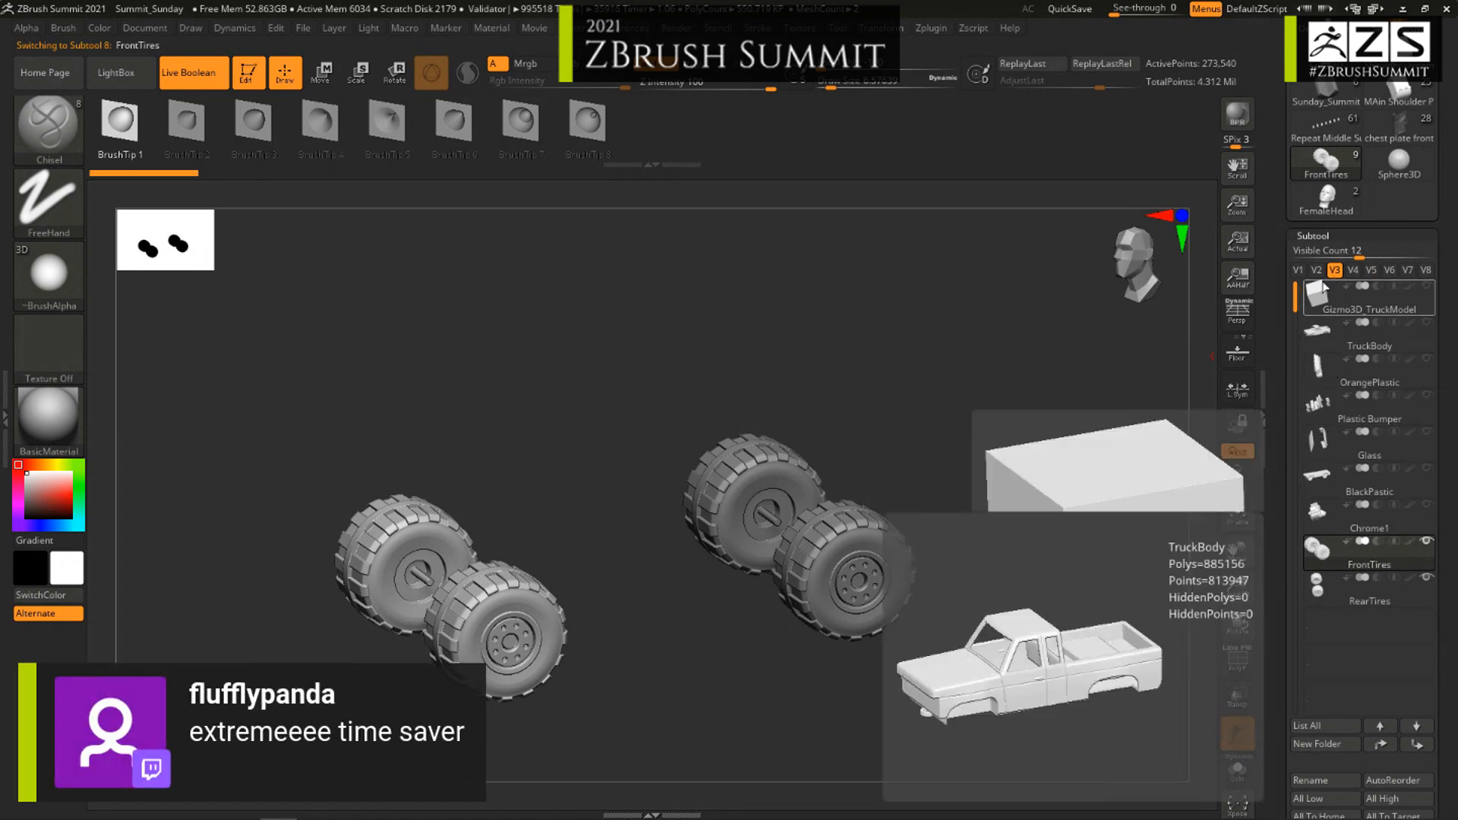
Step: Cycle through visibility sets V1 to V4, activating TruckBody for the full truck view and FrontTires for the tires set
{"action": "left_click", "coordinate": [1298, 270]}
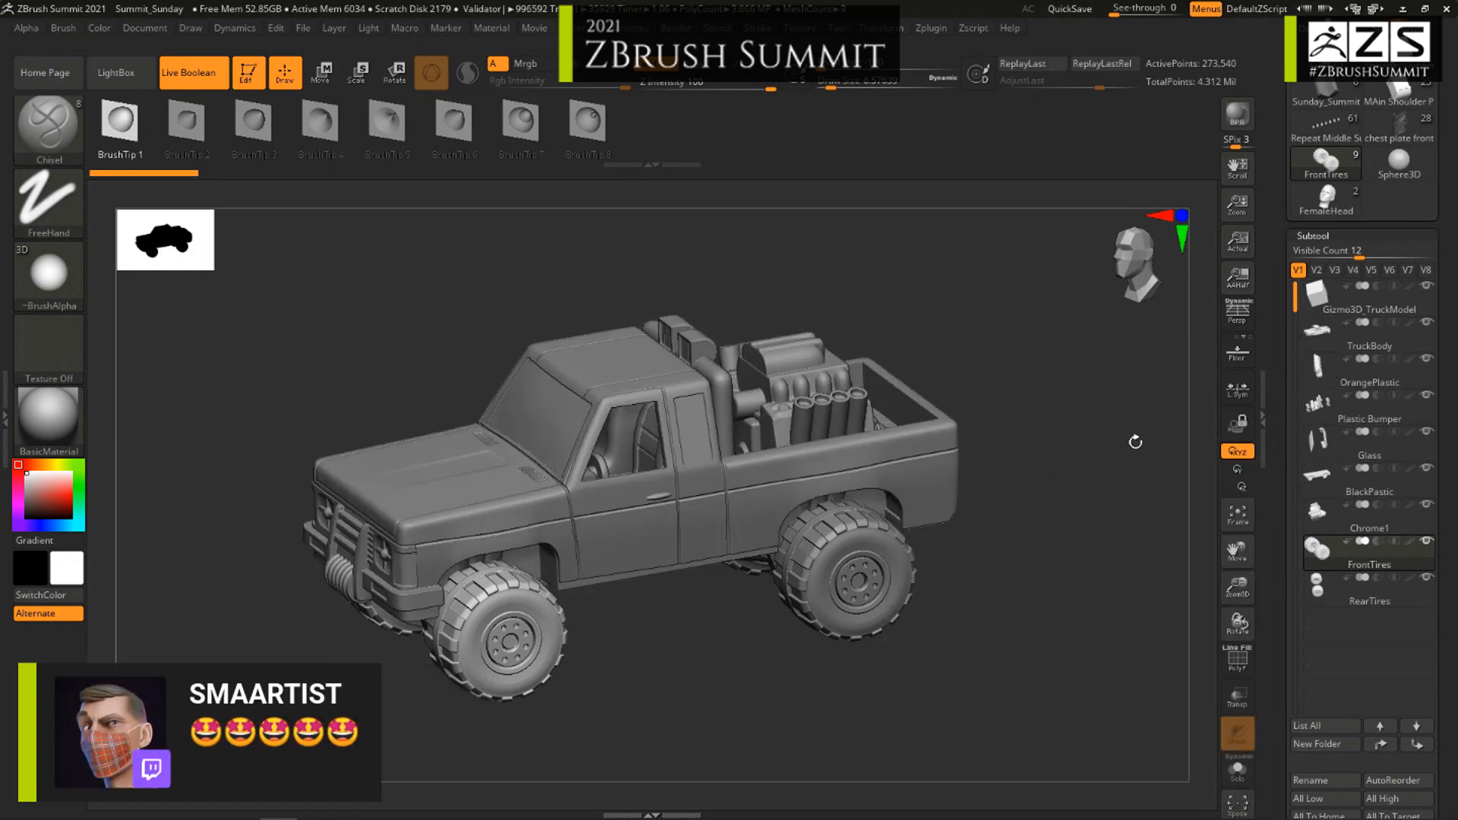
{"action": "left_click", "coordinate": [1335, 269]}
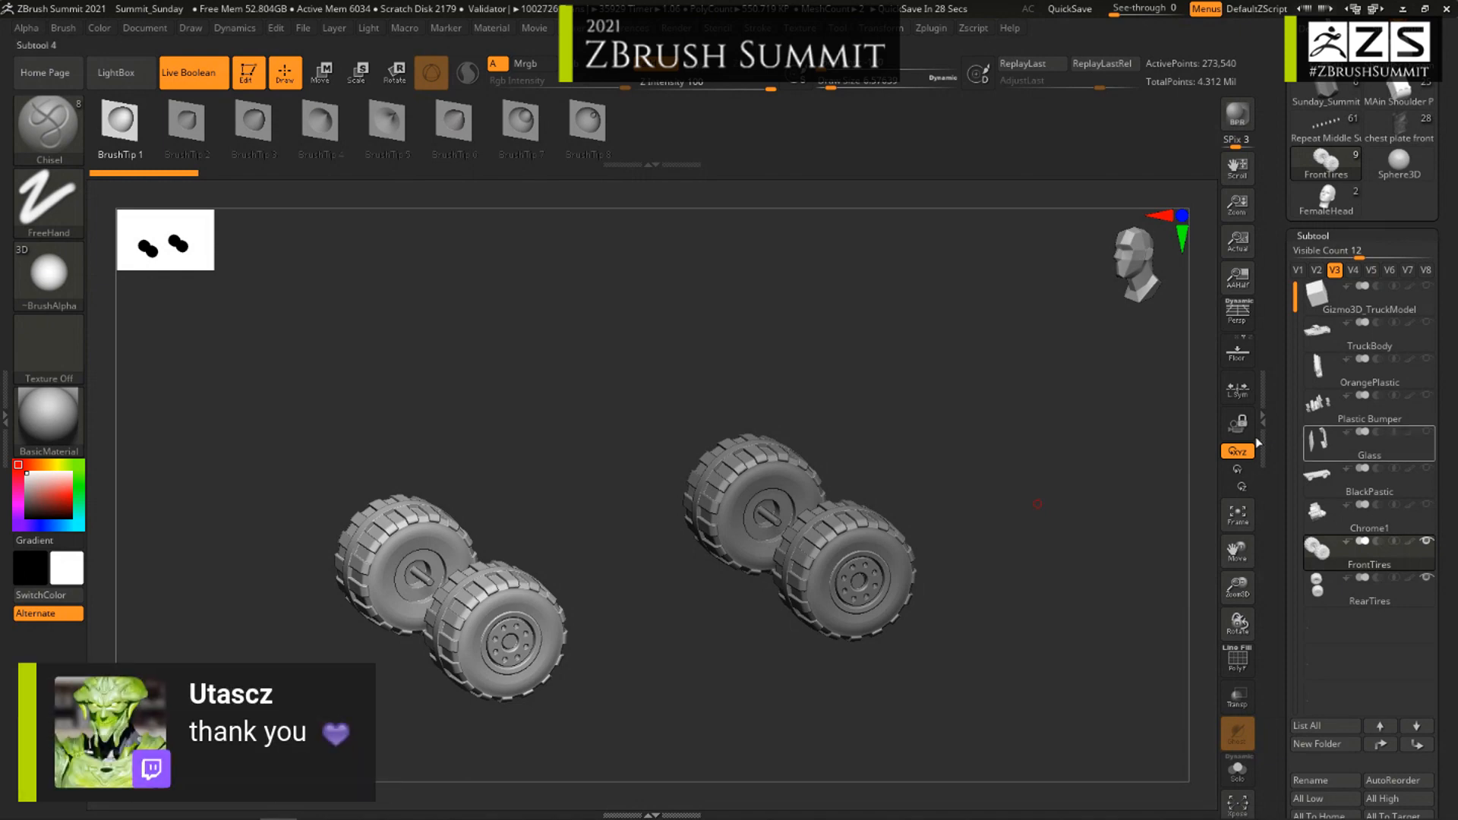
{"action": "left_click", "coordinate": [1316, 270]}
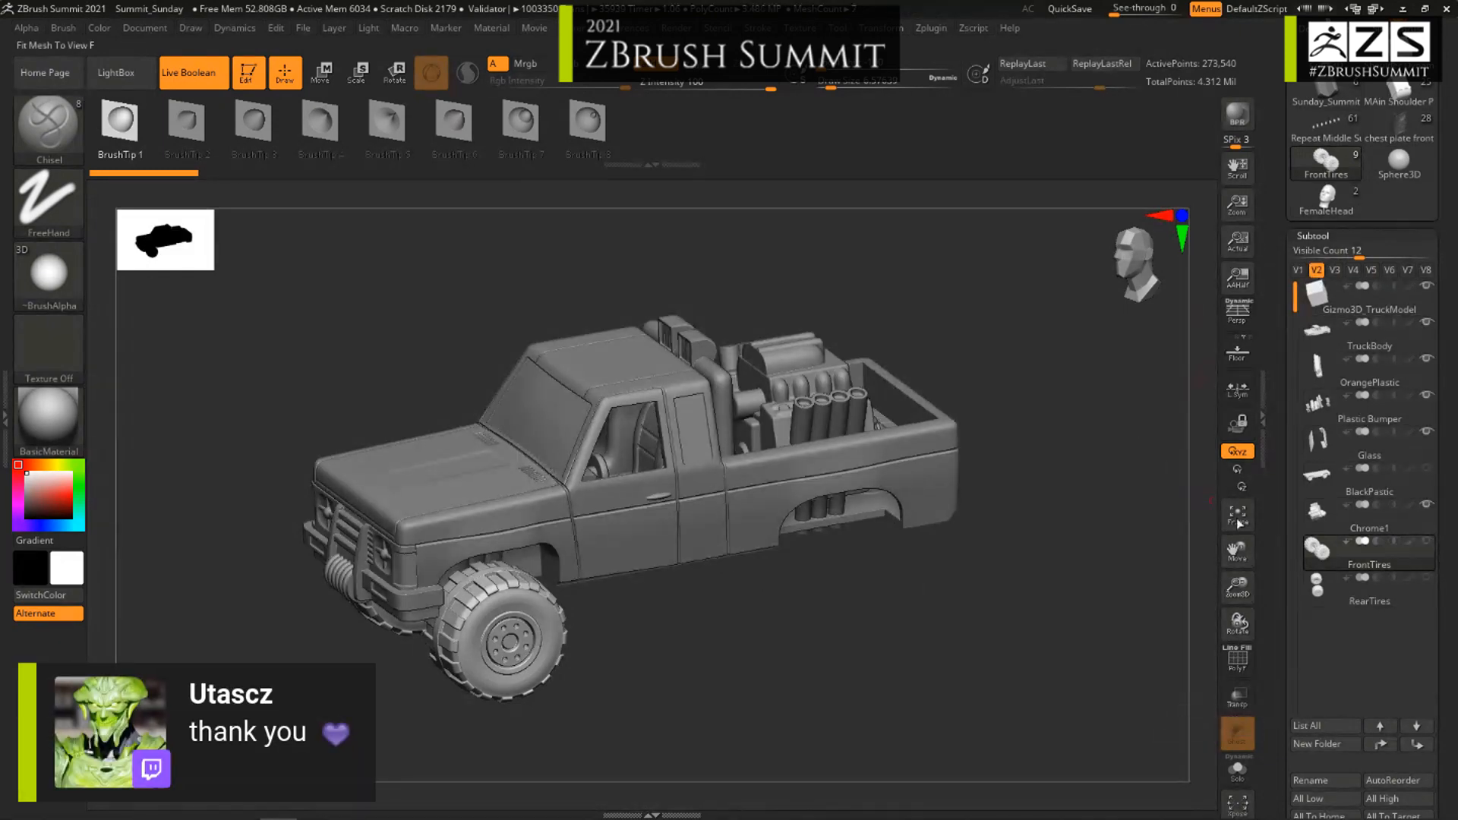
{"action": "left_click", "coordinate": [1302, 351]}
{"action": "left_click", "coordinate": [1298, 269]}
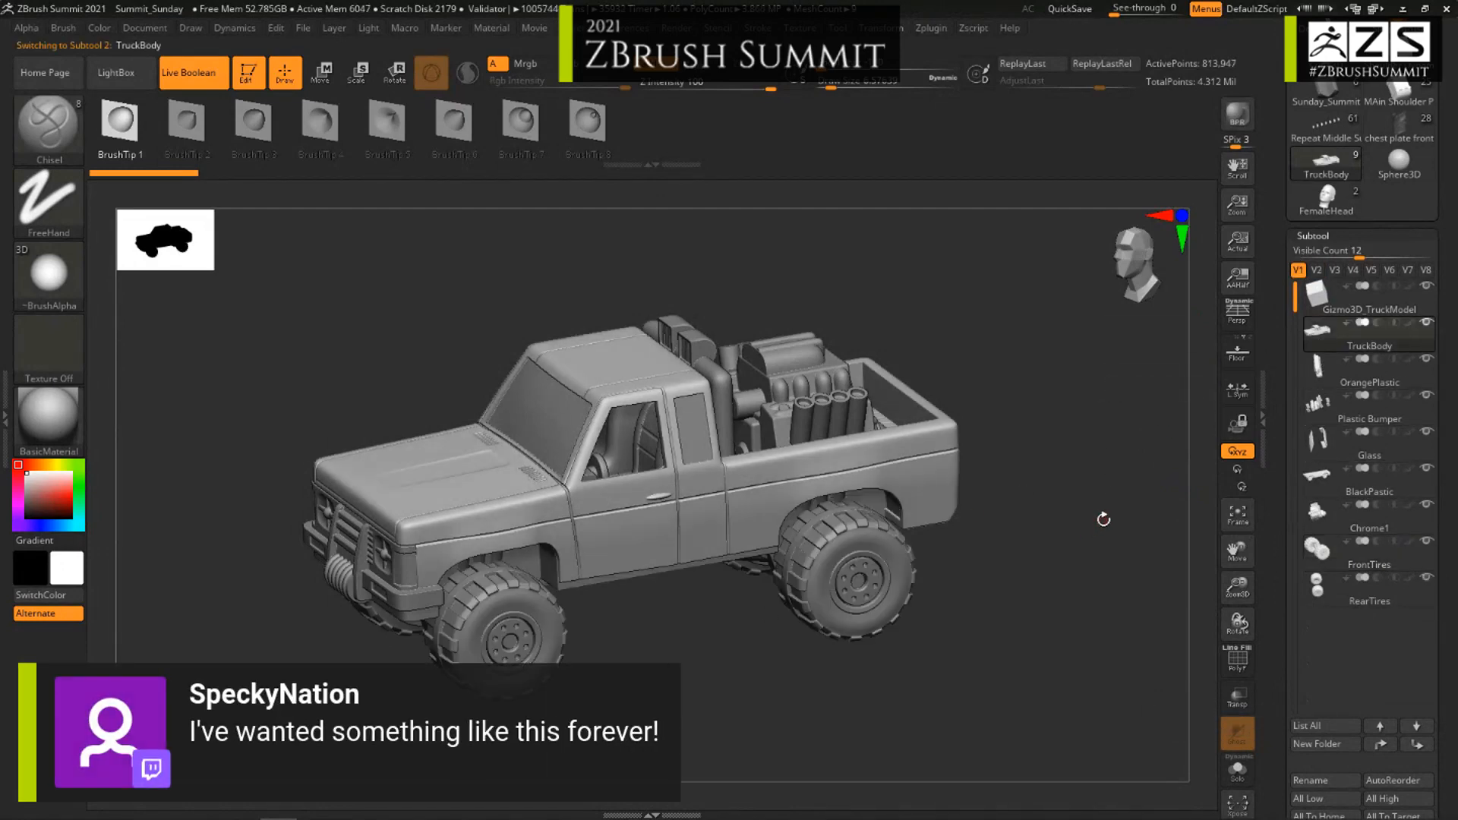
{"action": "left_click", "coordinate": [1319, 562]}
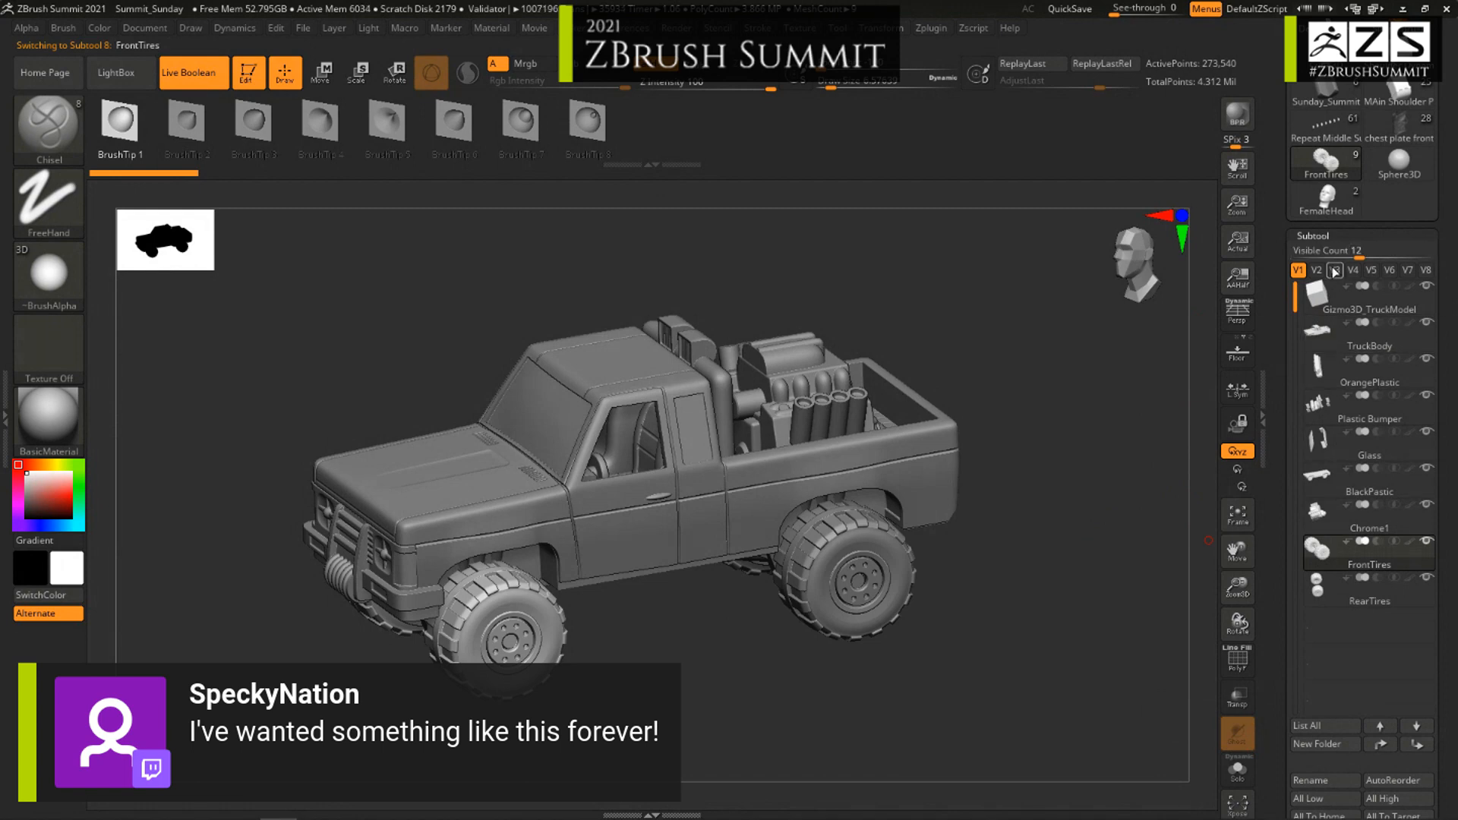
{"action": "left_click", "coordinate": [1335, 270]}
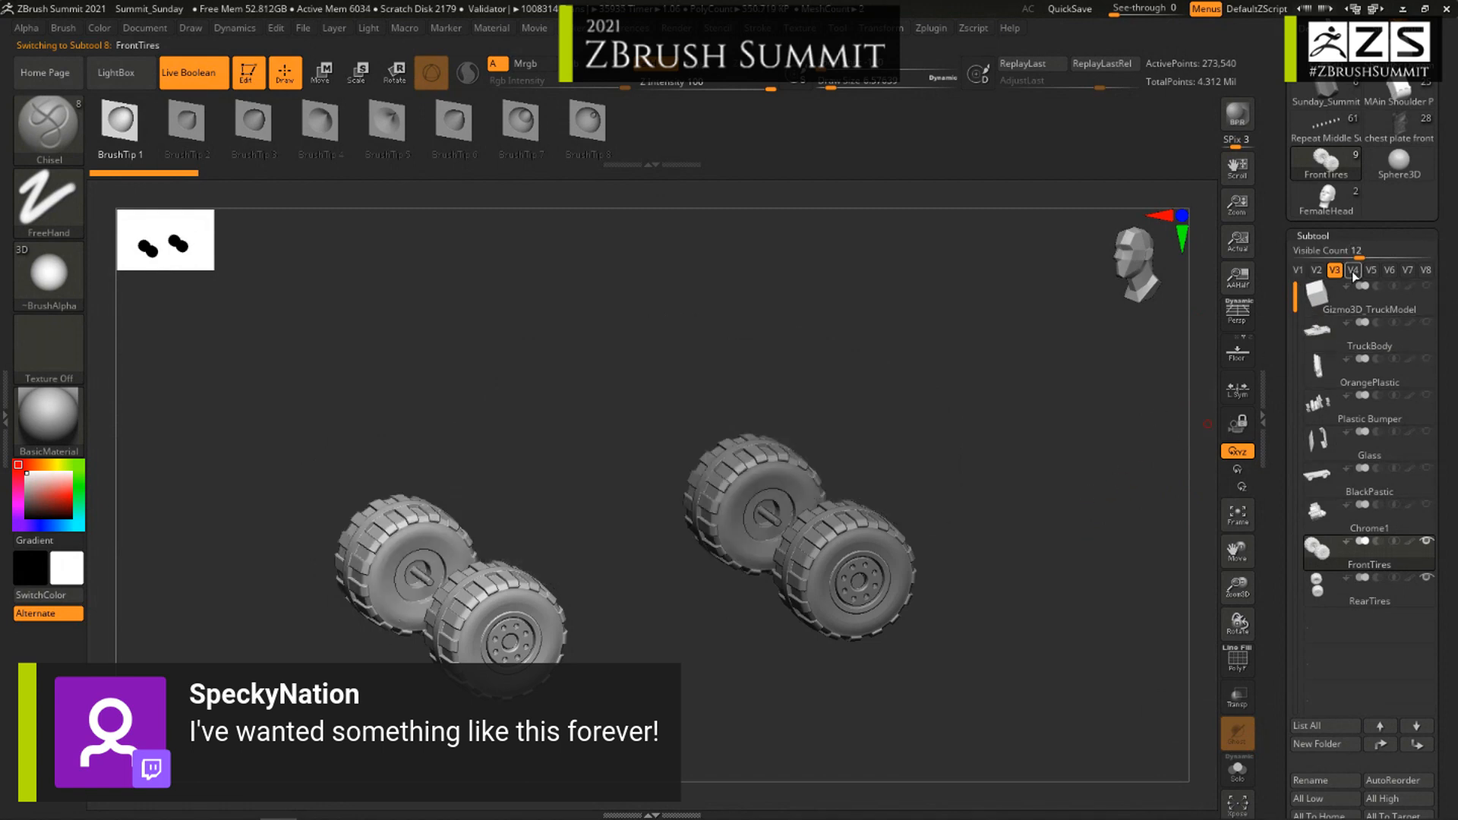
{"action": "left_click", "coordinate": [1352, 269]}
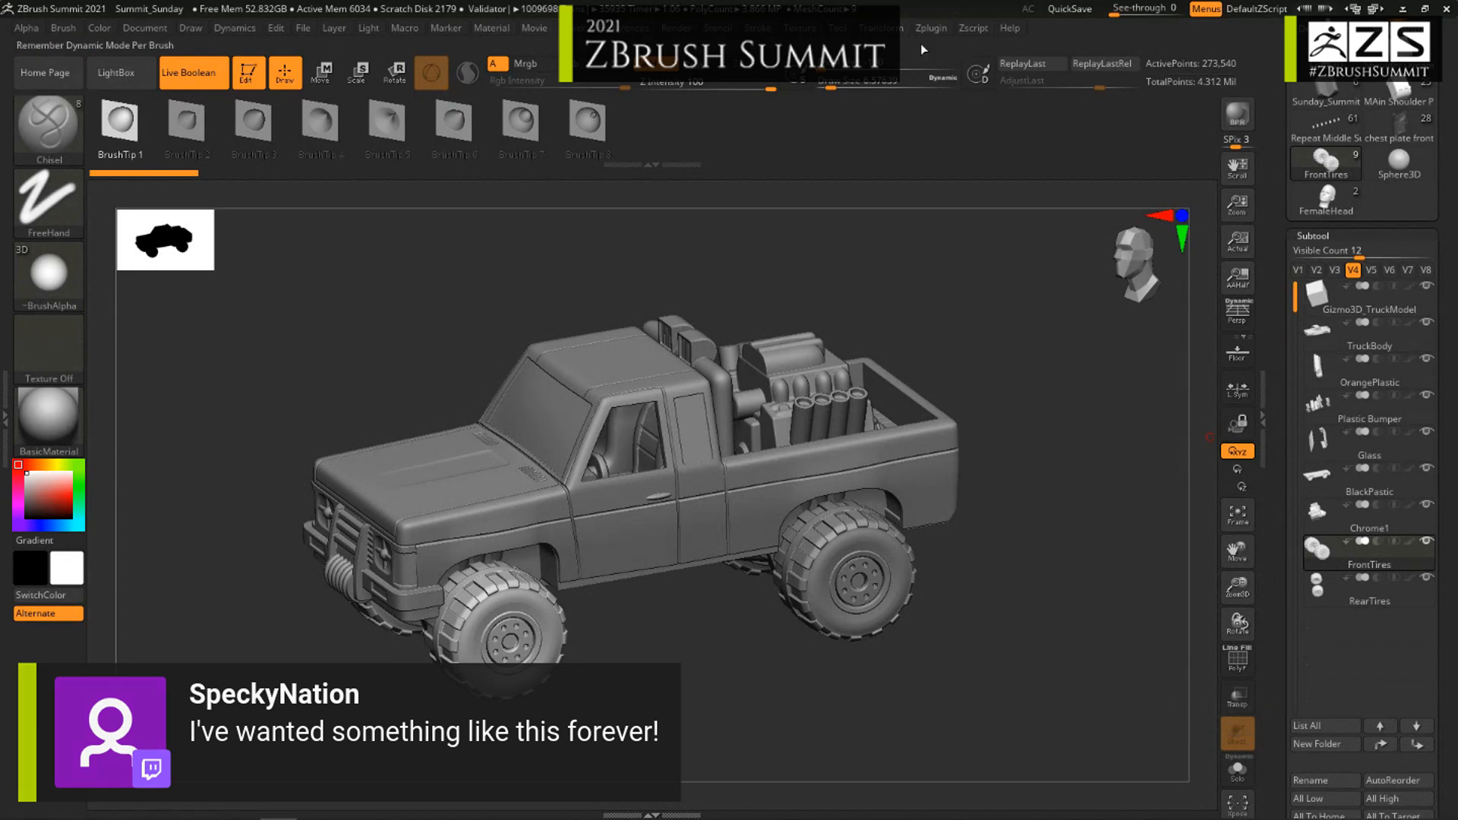
Step: Turn off Live Boolean, switch to the FemaleHead tool, and frame the head in a three-quarter front view
{"action": "mouse_move", "coordinate": [1399, 161]}
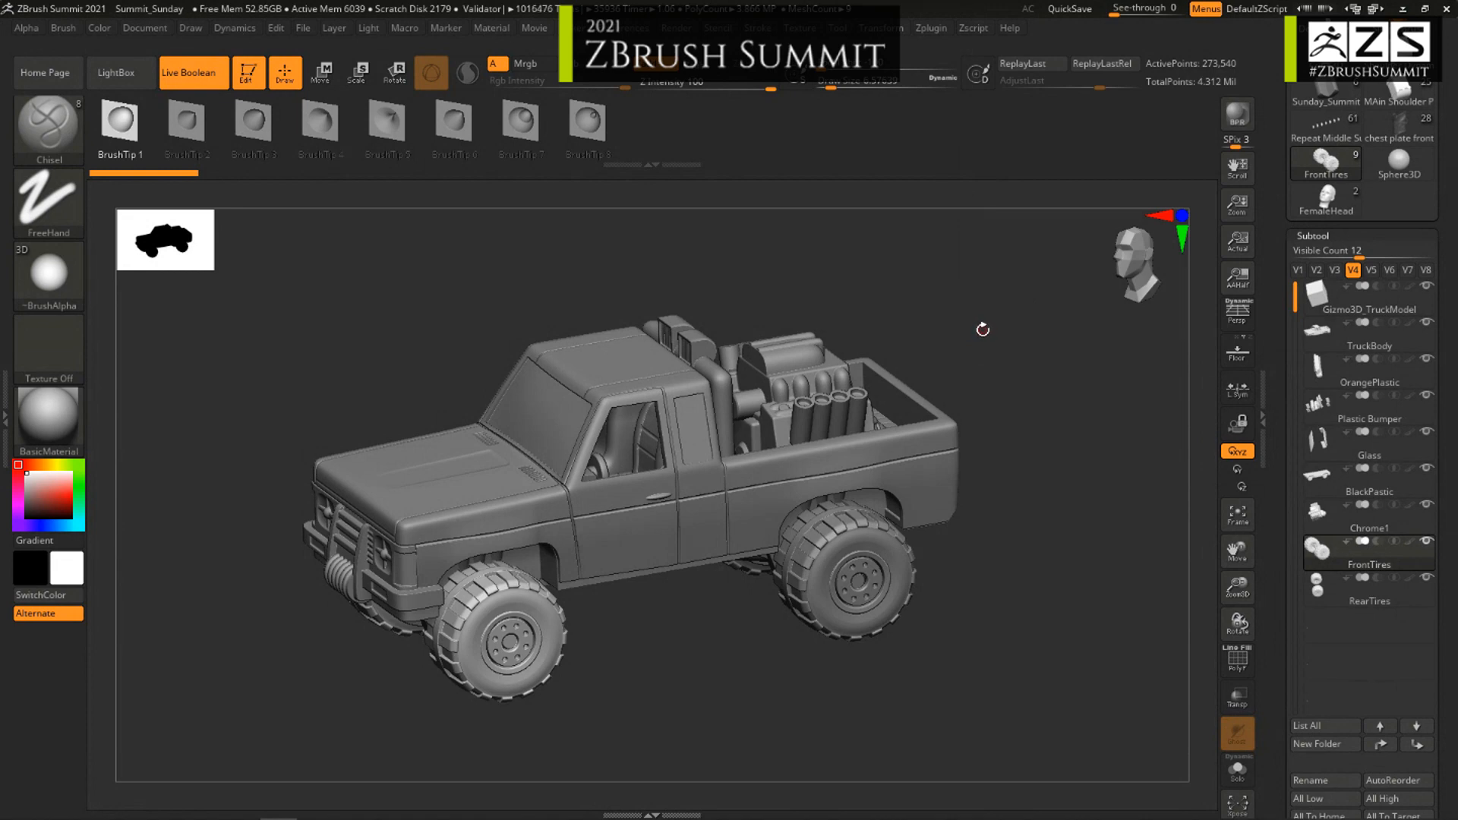
{"action": "left_click", "coordinate": [188, 72]}
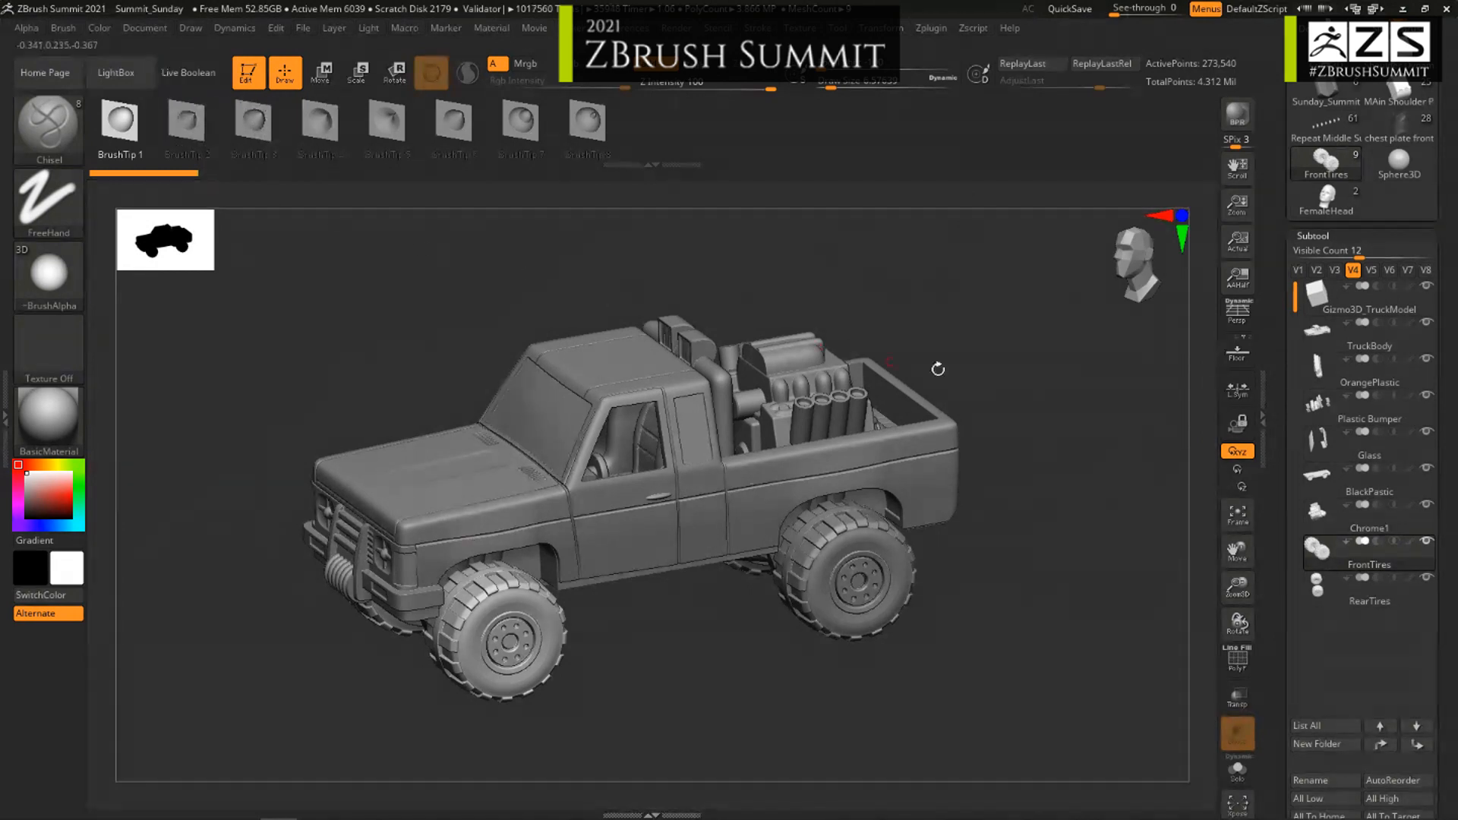
{"action": "mouse_move", "coordinate": [1329, 205]}
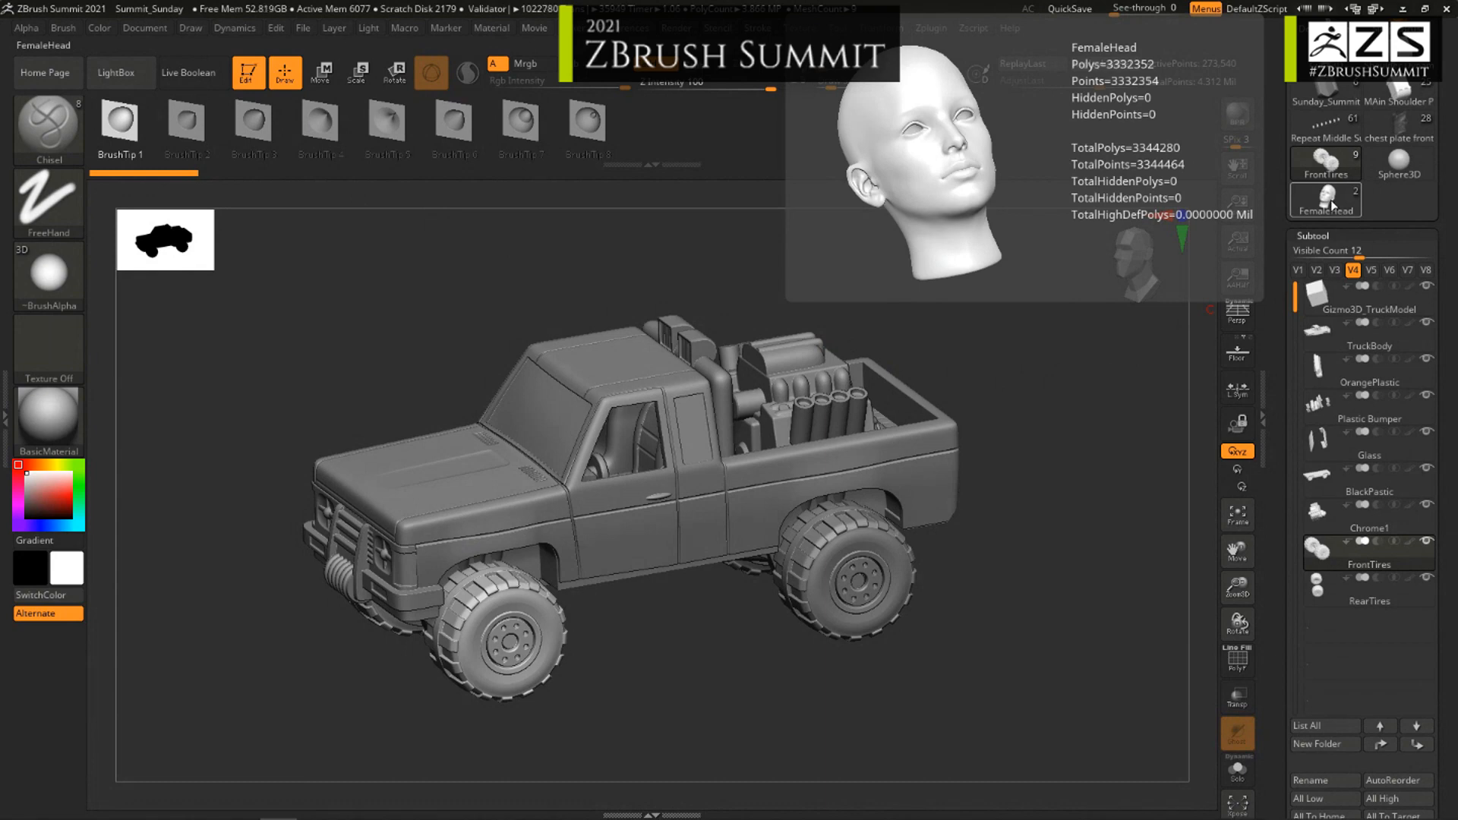
{"action": "left_click", "coordinate": [1329, 201]}
{"action": "left_click_drag", "start_coordinate": [973, 494], "coordinate": [904, 464]}
{"action": "mouse_move", "coordinate": [905, 464]}
{"action": "right_mouse_down", "text": "alt"}
{"action": "mouse_move", "coordinate": [967, 484]}
{"action": "mouse_move", "coordinate": [885, 482]}
{"action": "right_mouse_up", "text": "alt"}
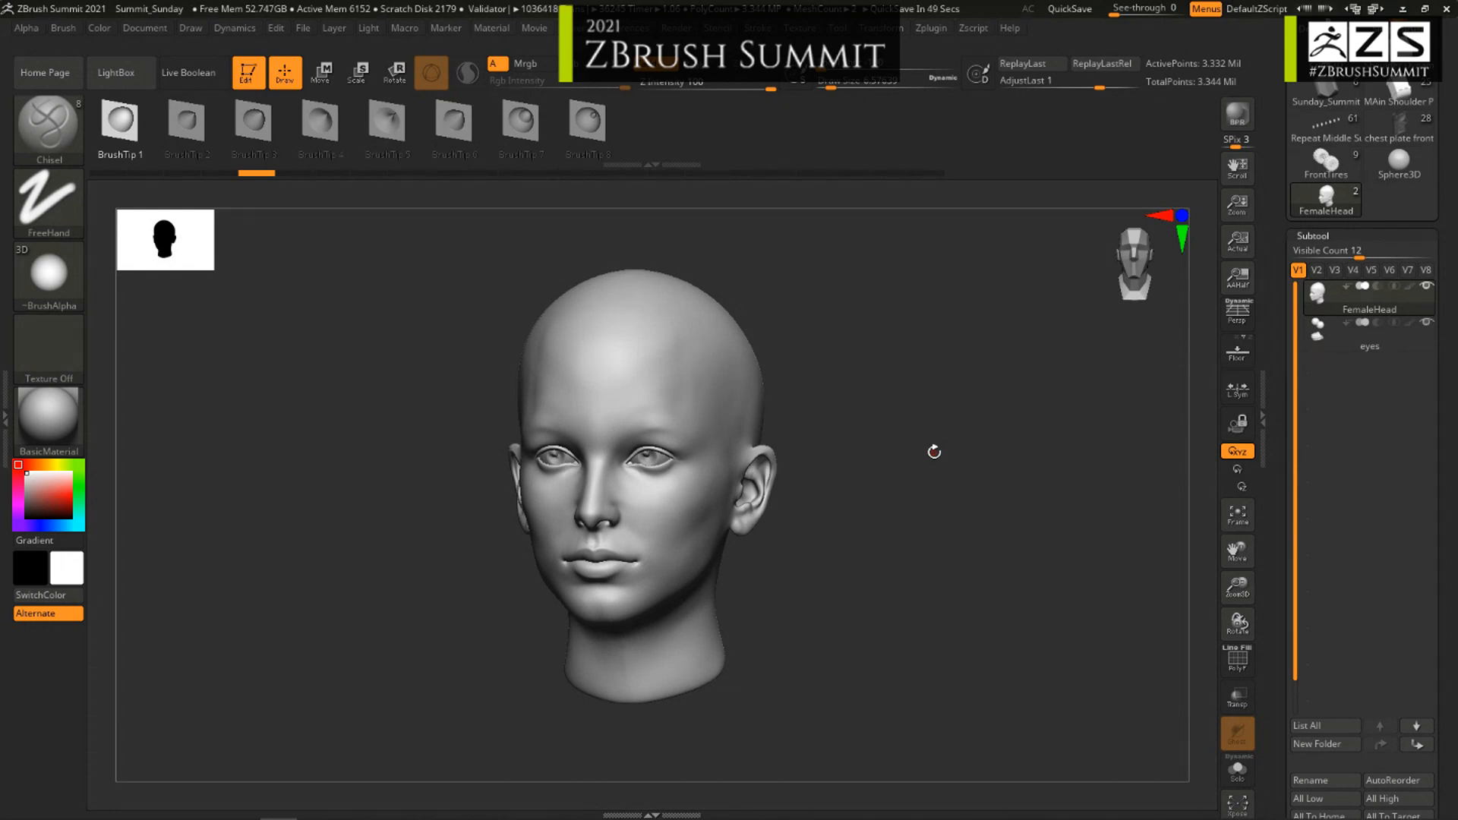
Step: Adjust the draw size and choose the ScribeChisel brush for the head
{"action": "left_click_drag", "start_coordinate": [849, 397], "coordinate": [875, 404]}
{"action": "key", "text": "s"}
{"action": "key", "text": "b"}
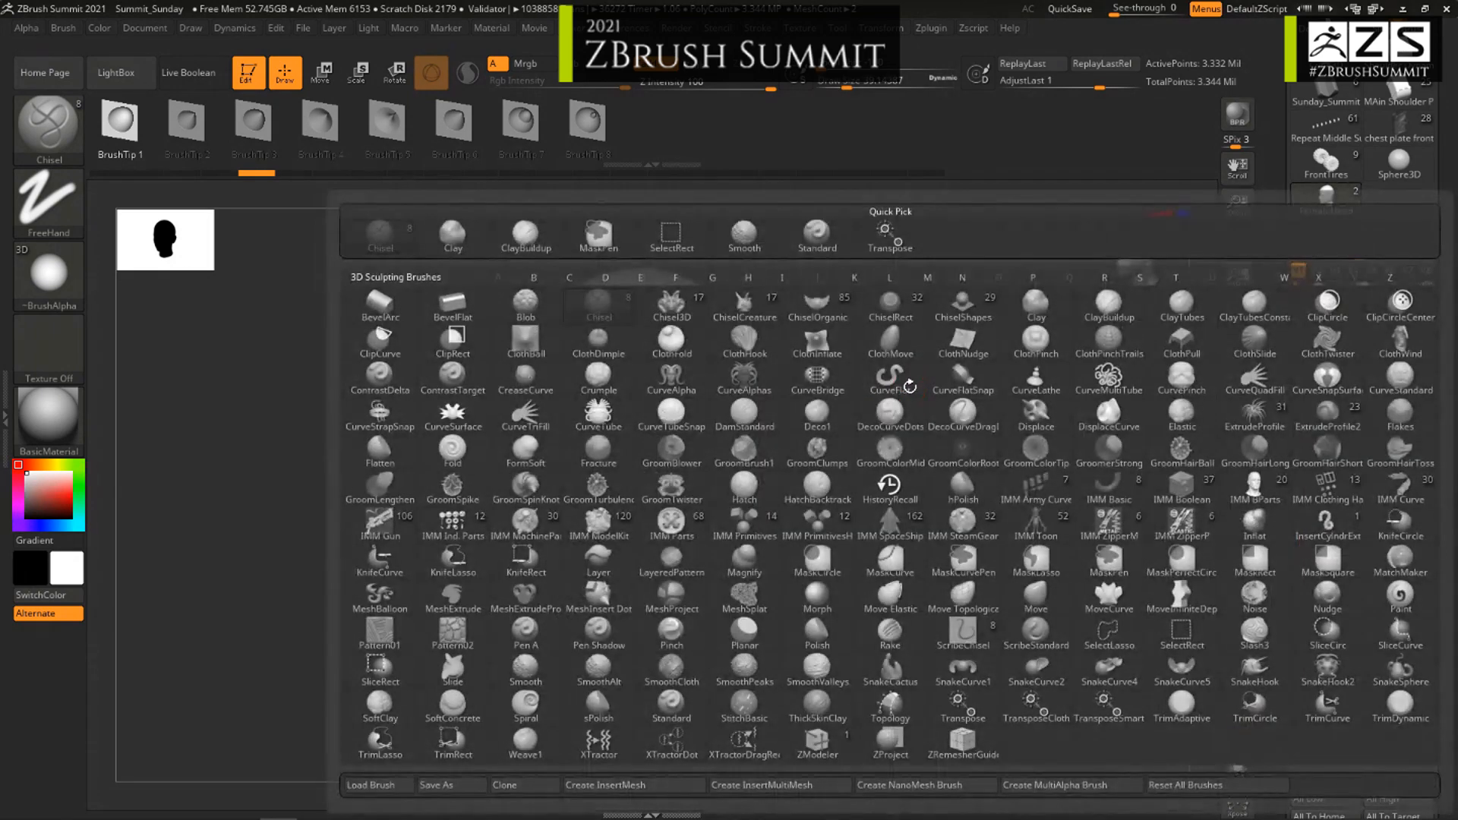
{"action": "key", "text": "s"}
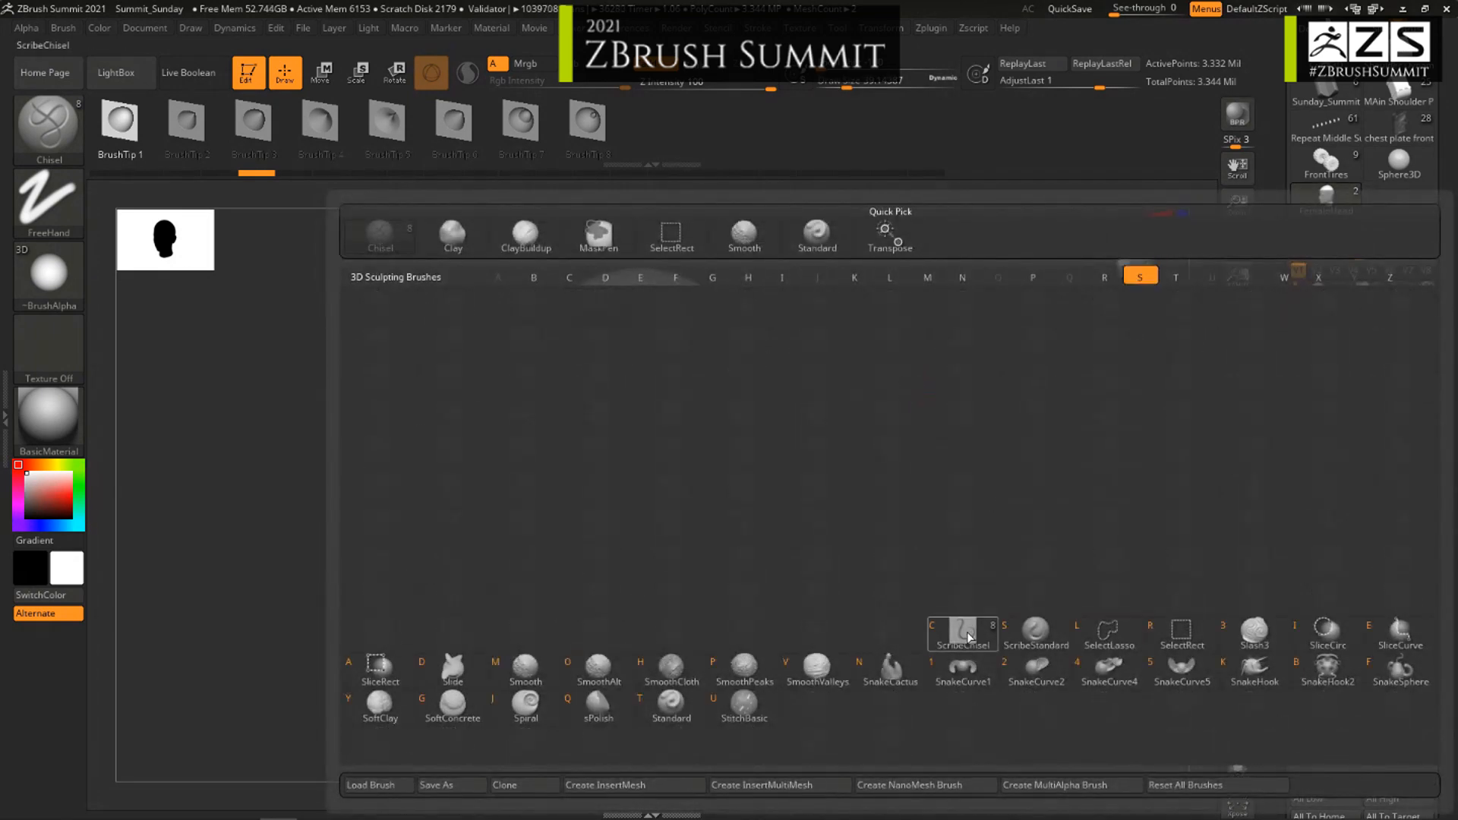
{"action": "mouse_move", "coordinate": [970, 633]}
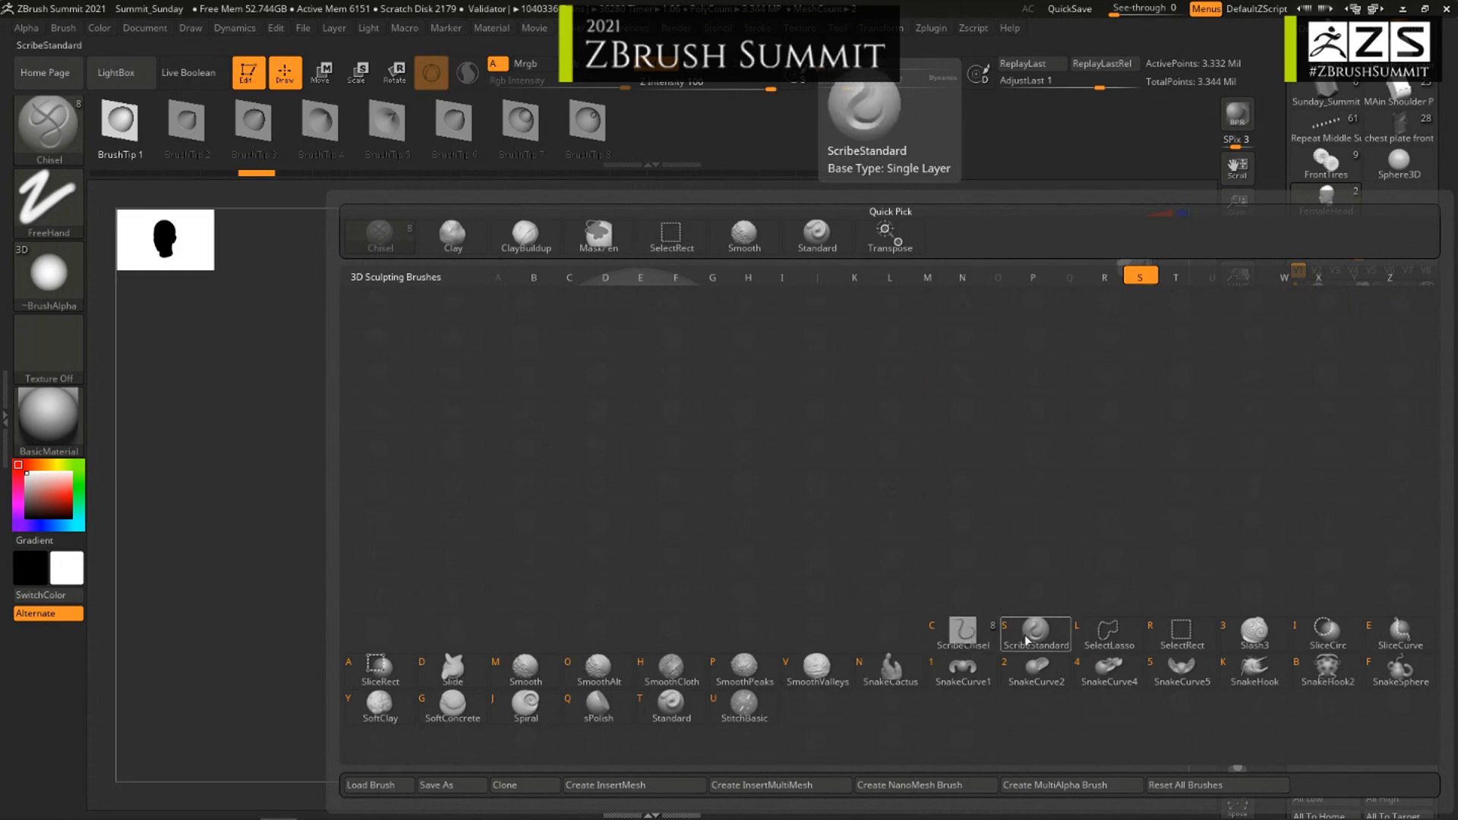
{"action": "left_click", "coordinate": [963, 632]}
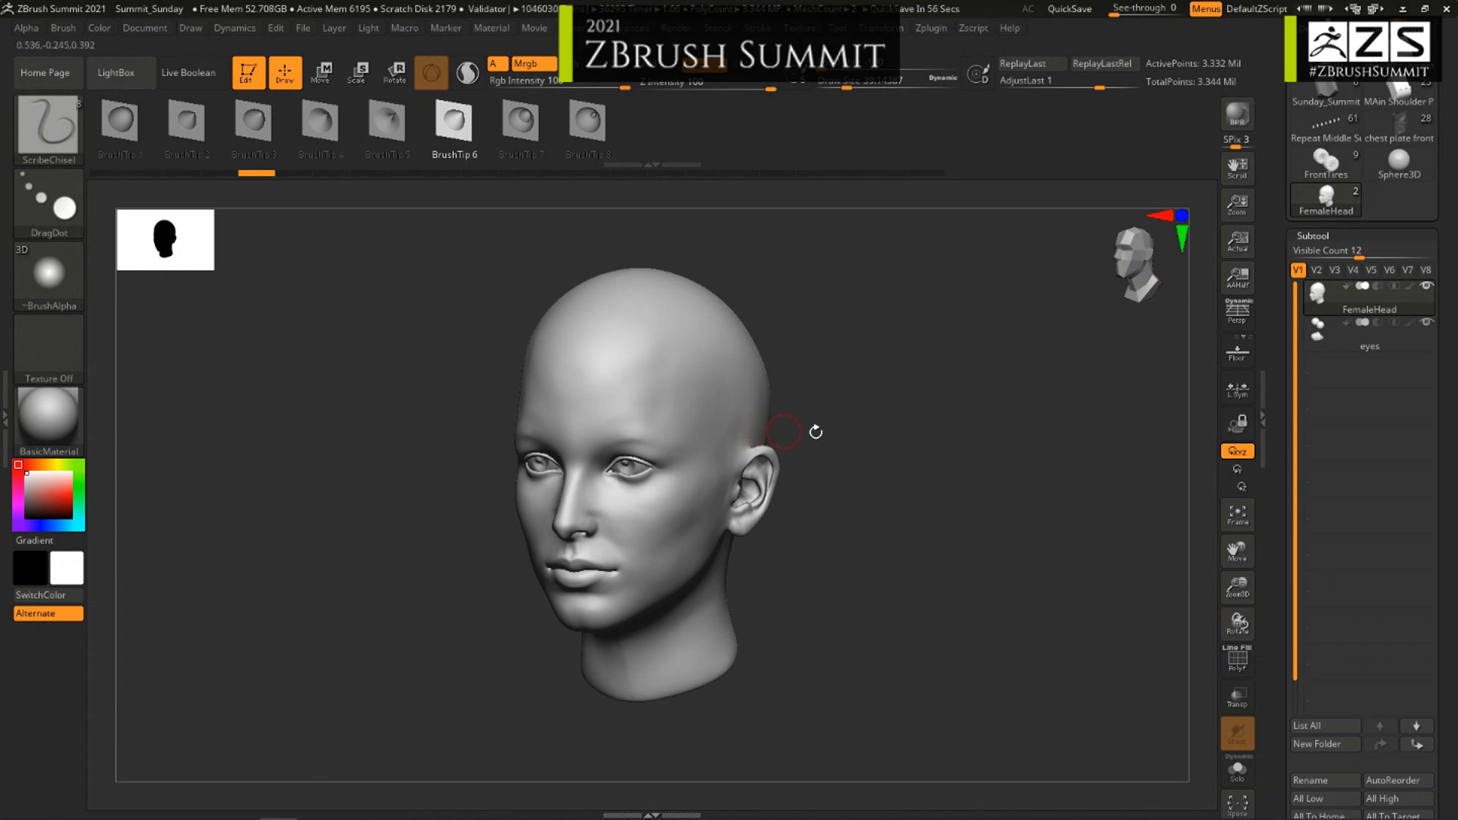
Step: Carve two long wavy grooves across the temple and, with a smaller draw size, one along the brow above the eye
{"action": "left_click_drag", "start_coordinate": [898, 439], "coordinate": [938, 472]}
{"action": "right_click_drag", "start_coordinate": [693, 387], "coordinate": [635, 394]}
{"action": "mouse_move", "coordinate": [584, 401]}
{"action": "left_mouse_down"}
{"action": "mouse_move", "coordinate": [691, 368]}
{"action": "mouse_move", "coordinate": [830, 374]}
{"action": "mouse_move", "coordinate": [845, 408]}
{"action": "left_mouse_up"}
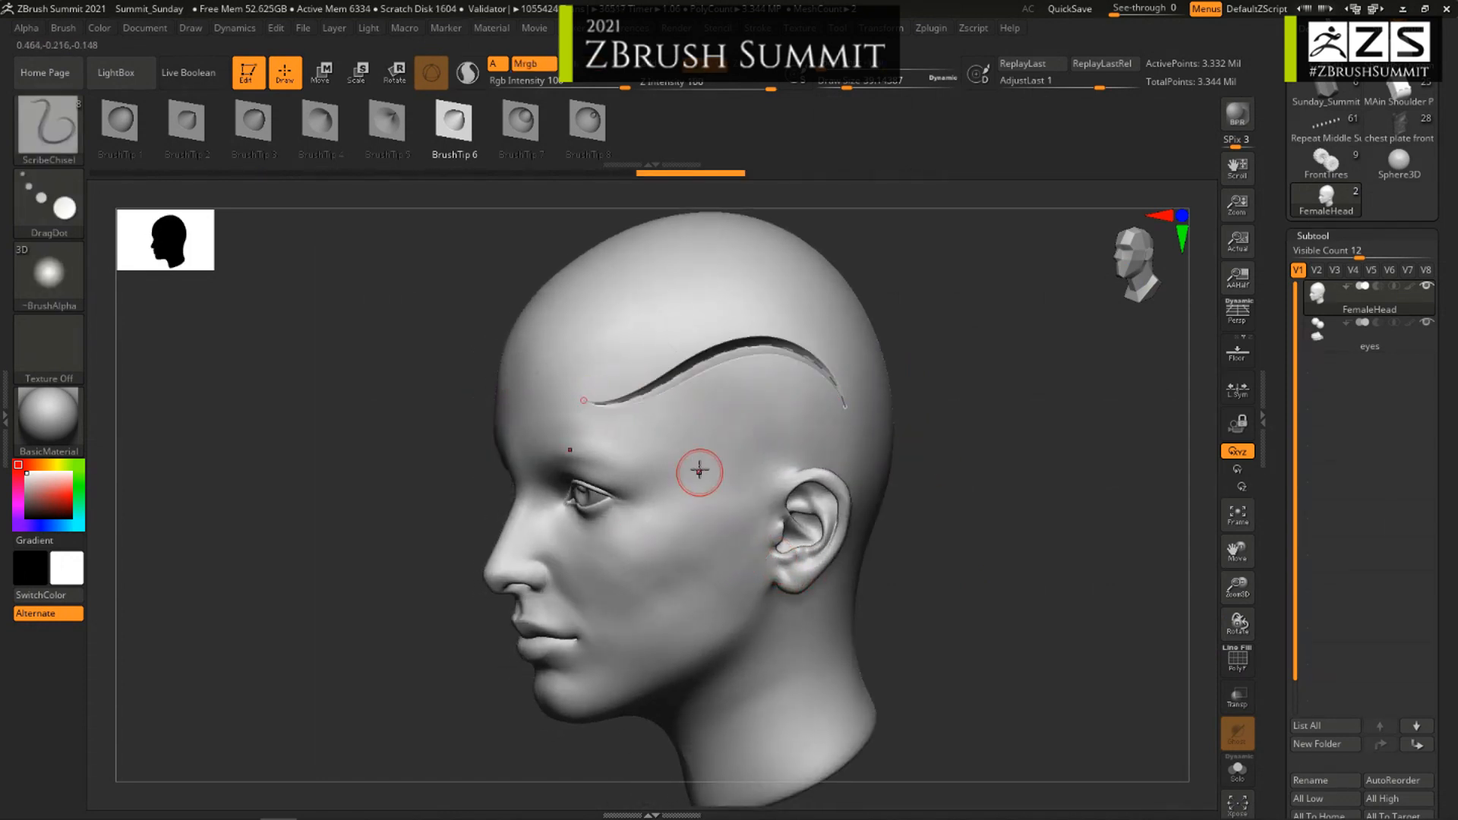
{"action": "mouse_move", "coordinate": [617, 434]}
{"action": "left_mouse_down"}
{"action": "mouse_move", "coordinate": [817, 410]}
{"action": "mouse_move", "coordinate": [829, 463]}
{"action": "left_mouse_up"}
{"action": "mouse_move", "coordinate": [677, 530]}
{"action": "right_mouse_down"}
{"action": "mouse_move", "coordinate": [697, 511]}
{"action": "mouse_move", "coordinate": [585, 446]}
{"action": "right_mouse_up"}
{"action": "key", "text": "s"}
{"action": "mouse_move", "coordinate": [599, 450]}
{"action": "left_mouse_down"}
{"action": "mouse_move", "coordinate": [586, 449]}
{"action": "mouse_move", "coordinate": [751, 481]}
{"action": "left_mouse_up"}
Step: Carve a short groove under the eye and, with a reduced draw size, a diagonal one across the cheek beside the nose
{"action": "right_click_drag", "start_coordinate": [660, 566], "coordinate": [499, 538]}
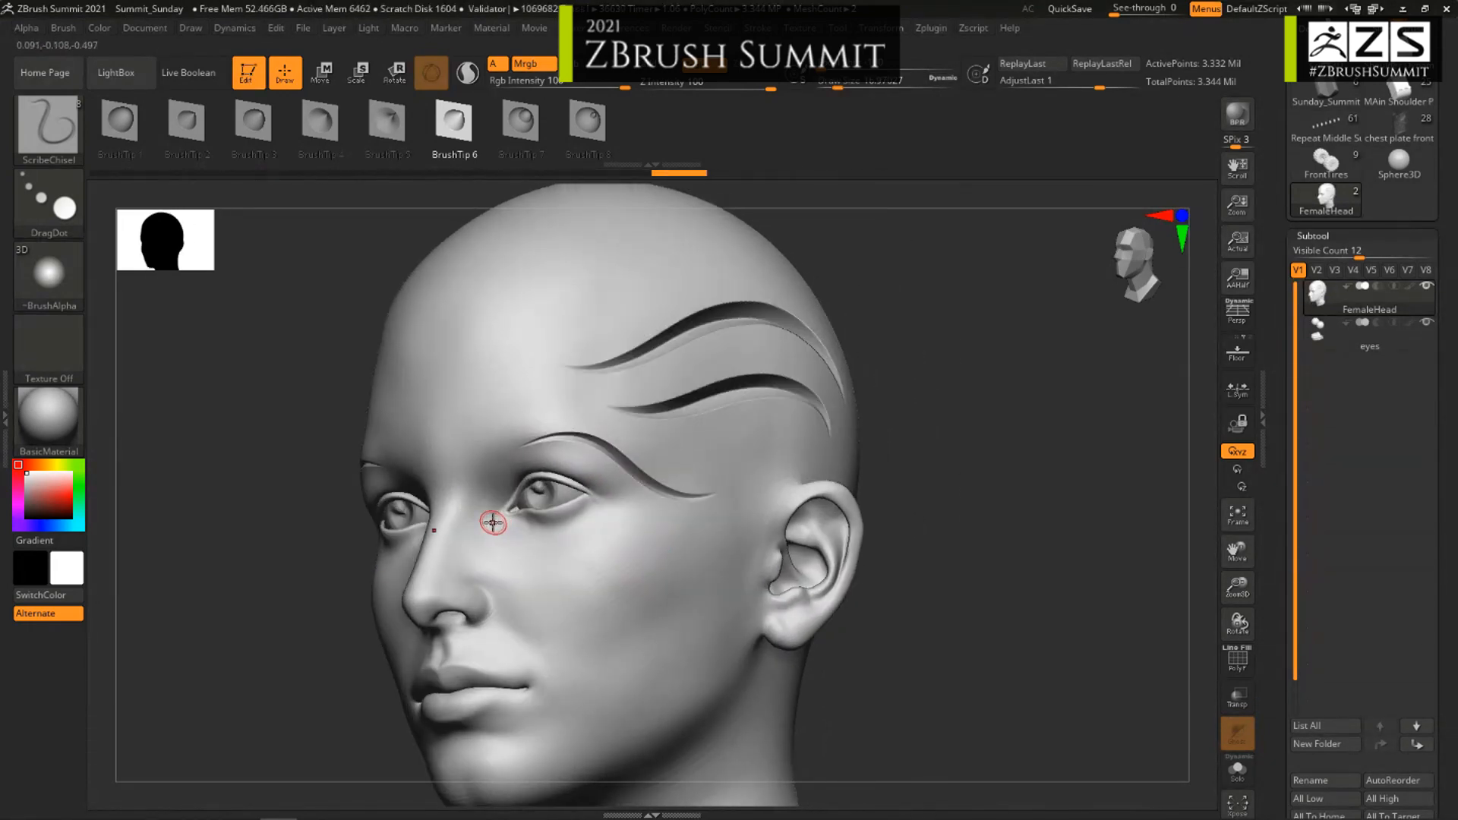
{"action": "left_click_drag", "start_coordinate": [494, 514], "coordinate": [615, 524]}
{"action": "key", "text": "s"}
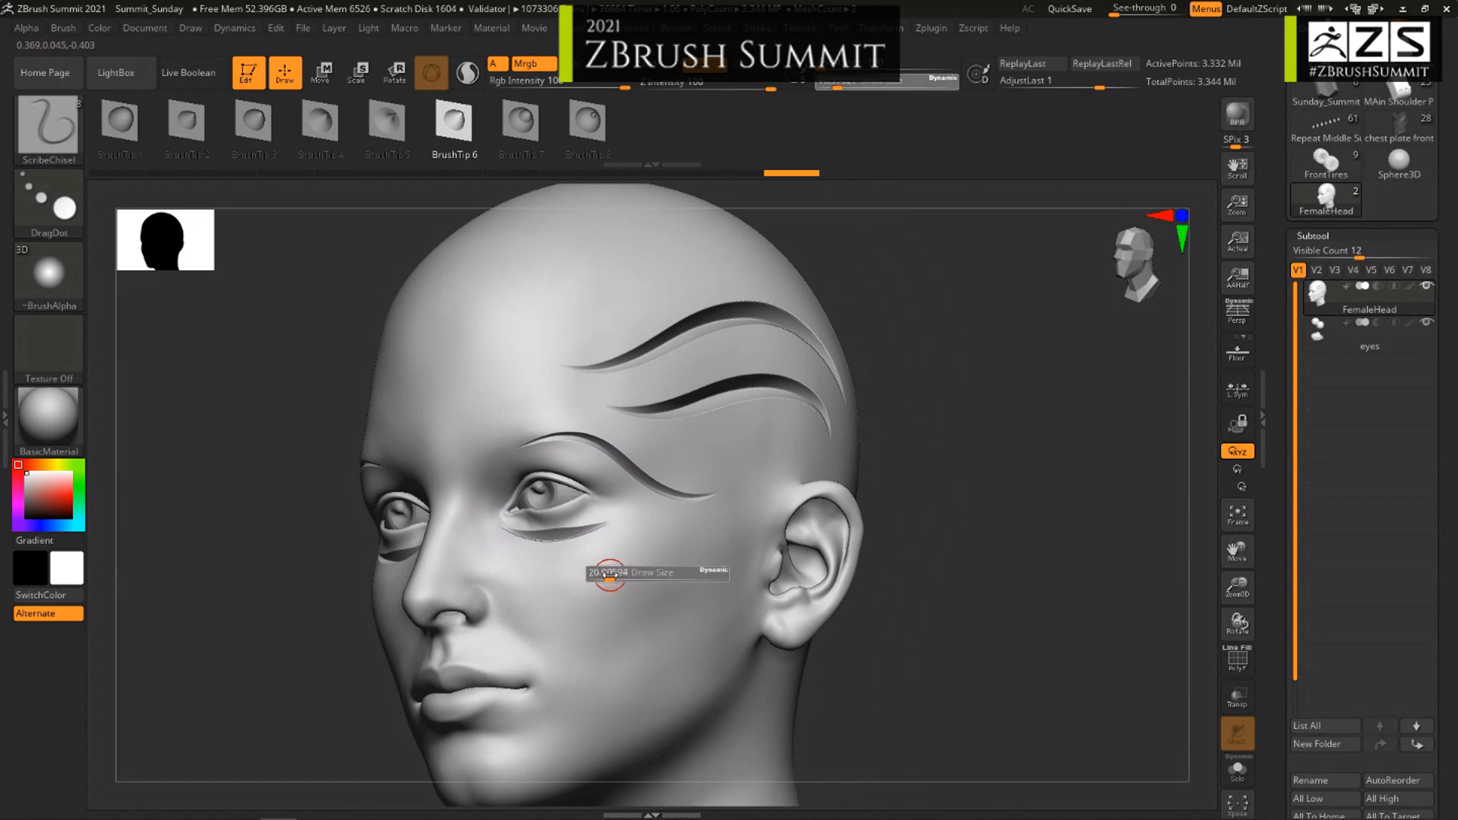
{"action": "left_click_drag", "start_coordinate": [608, 580], "coordinate": [596, 575]}
{"action": "left_click_drag", "start_coordinate": [485, 538], "coordinate": [666, 607]}
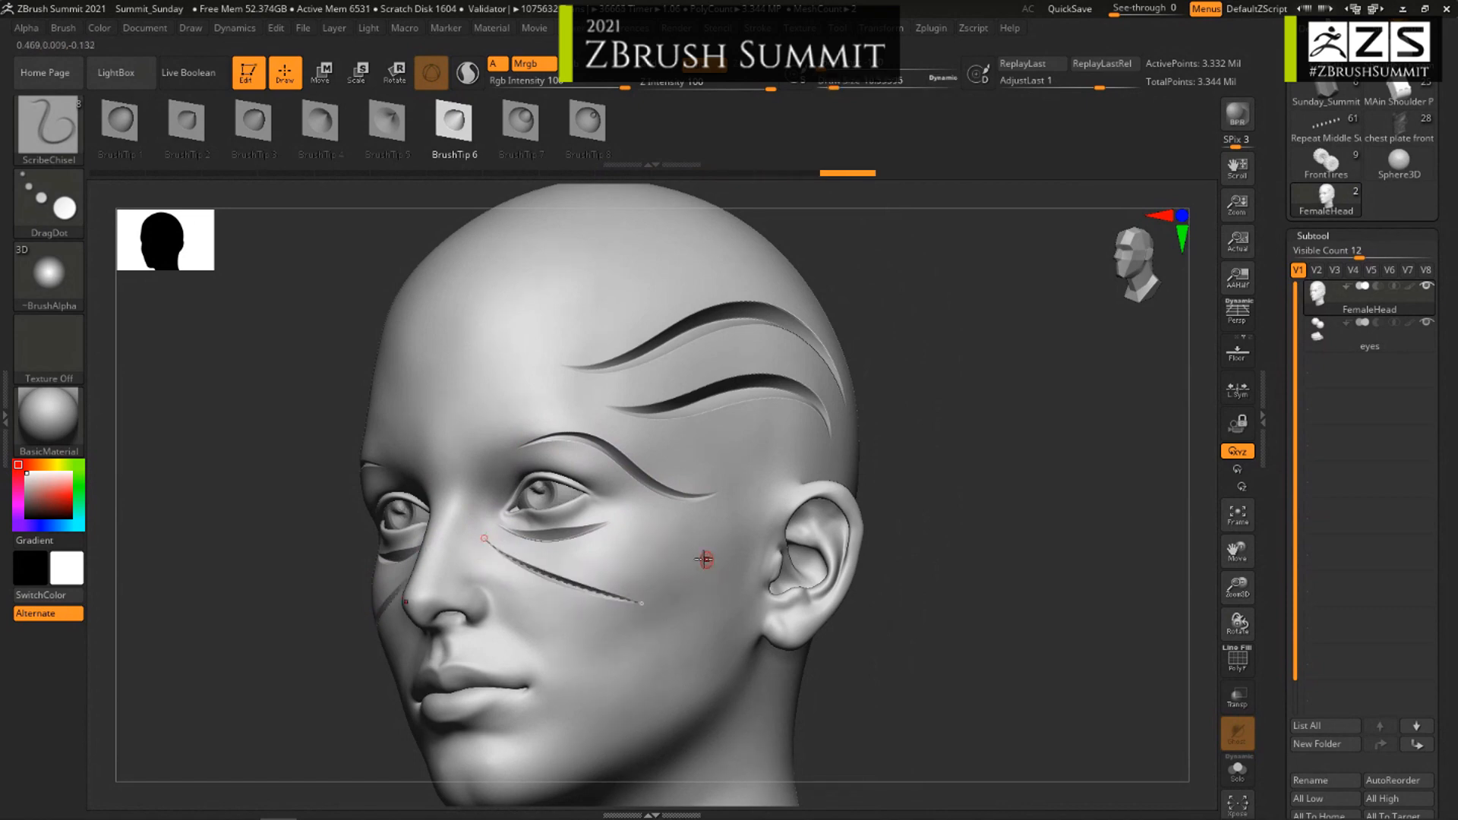
Step: Carve a curved groove from the cheekbone up to the front of the ear, undoing the misplaced stroke above the ear
{"action": "mouse_move", "coordinate": [621, 548]}
{"action": "left_mouse_down"}
{"action": "mouse_move", "coordinate": [756, 500]}
{"action": "mouse_move", "coordinate": [790, 462]}
{"action": "left_mouse_up"}
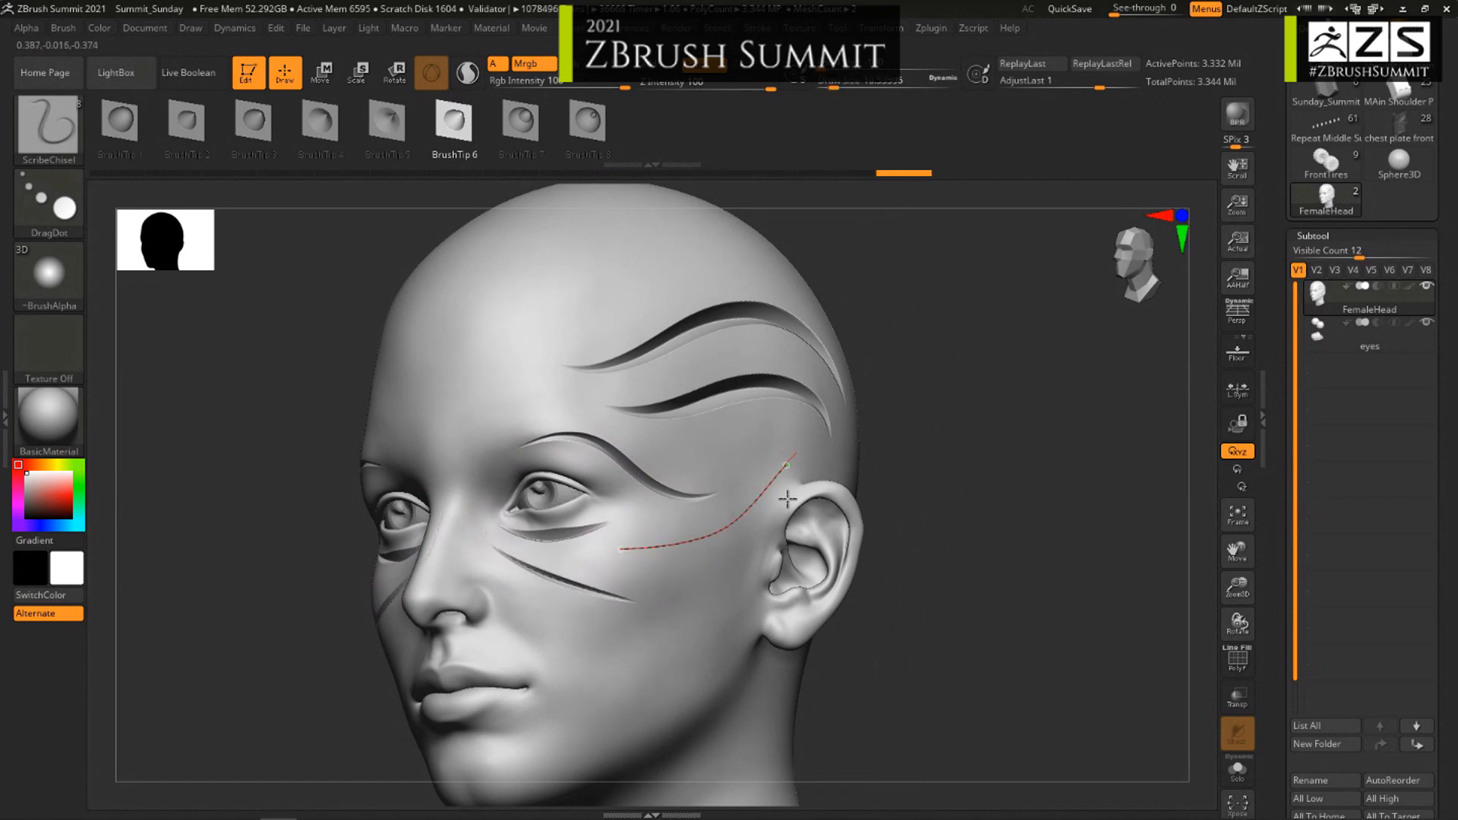
{"action": "right_click_drag", "start_coordinate": [762, 527], "coordinate": [684, 524]}
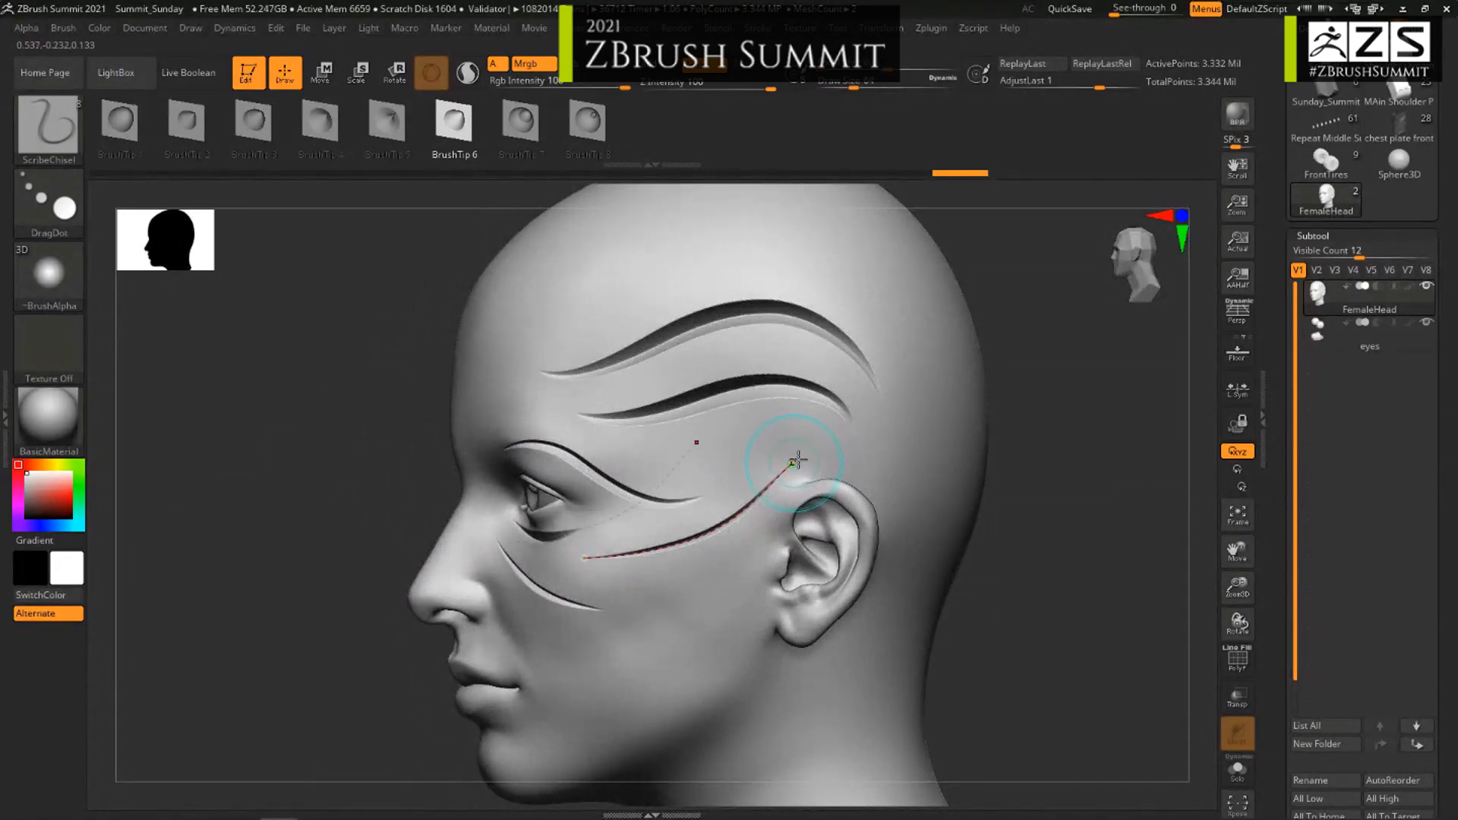
{"action": "left_click_drag", "start_coordinate": [796, 460], "coordinate": [886, 446]}
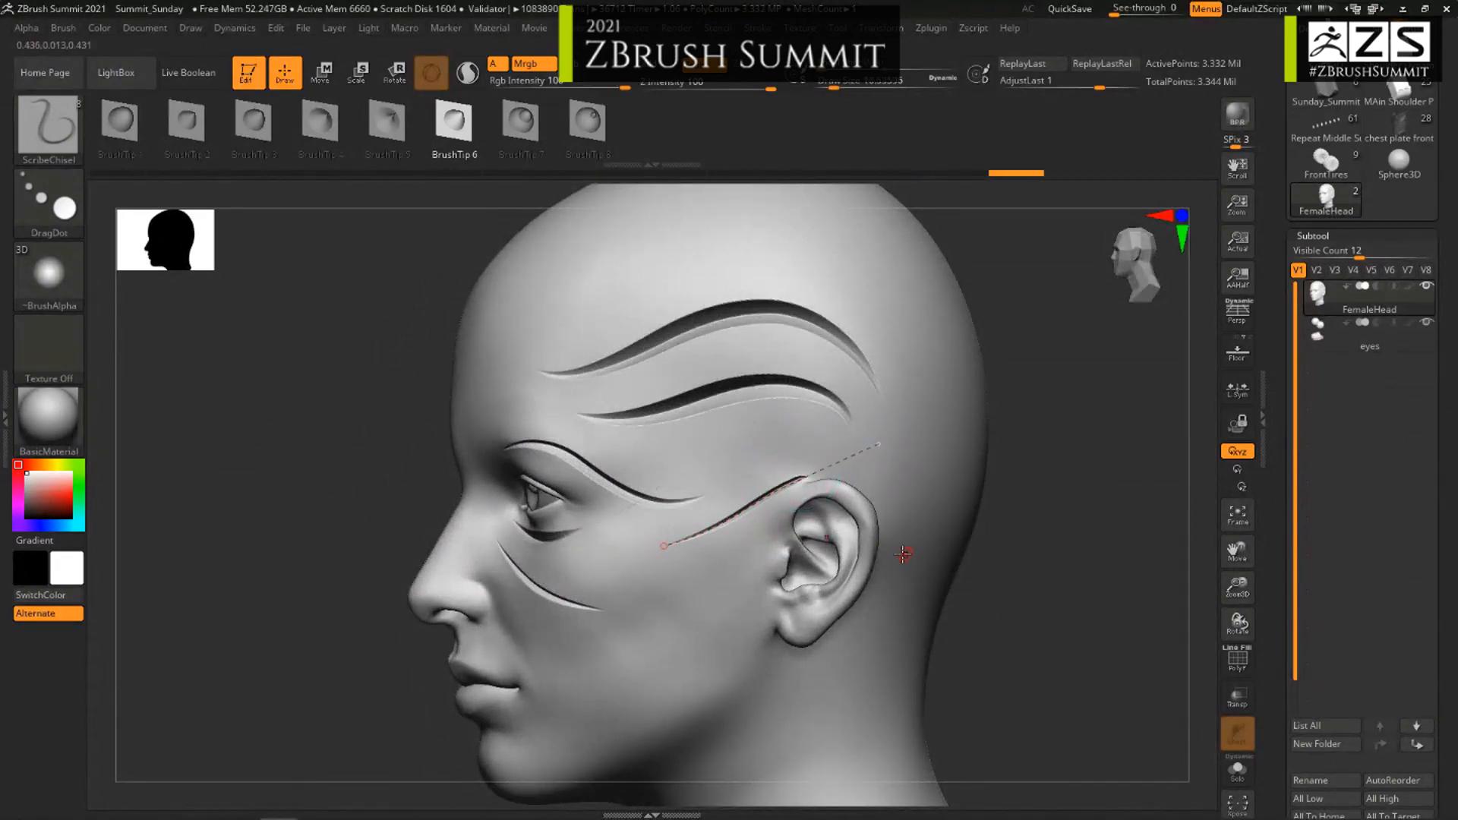
{"action": "key", "text": "ctrl+z"}
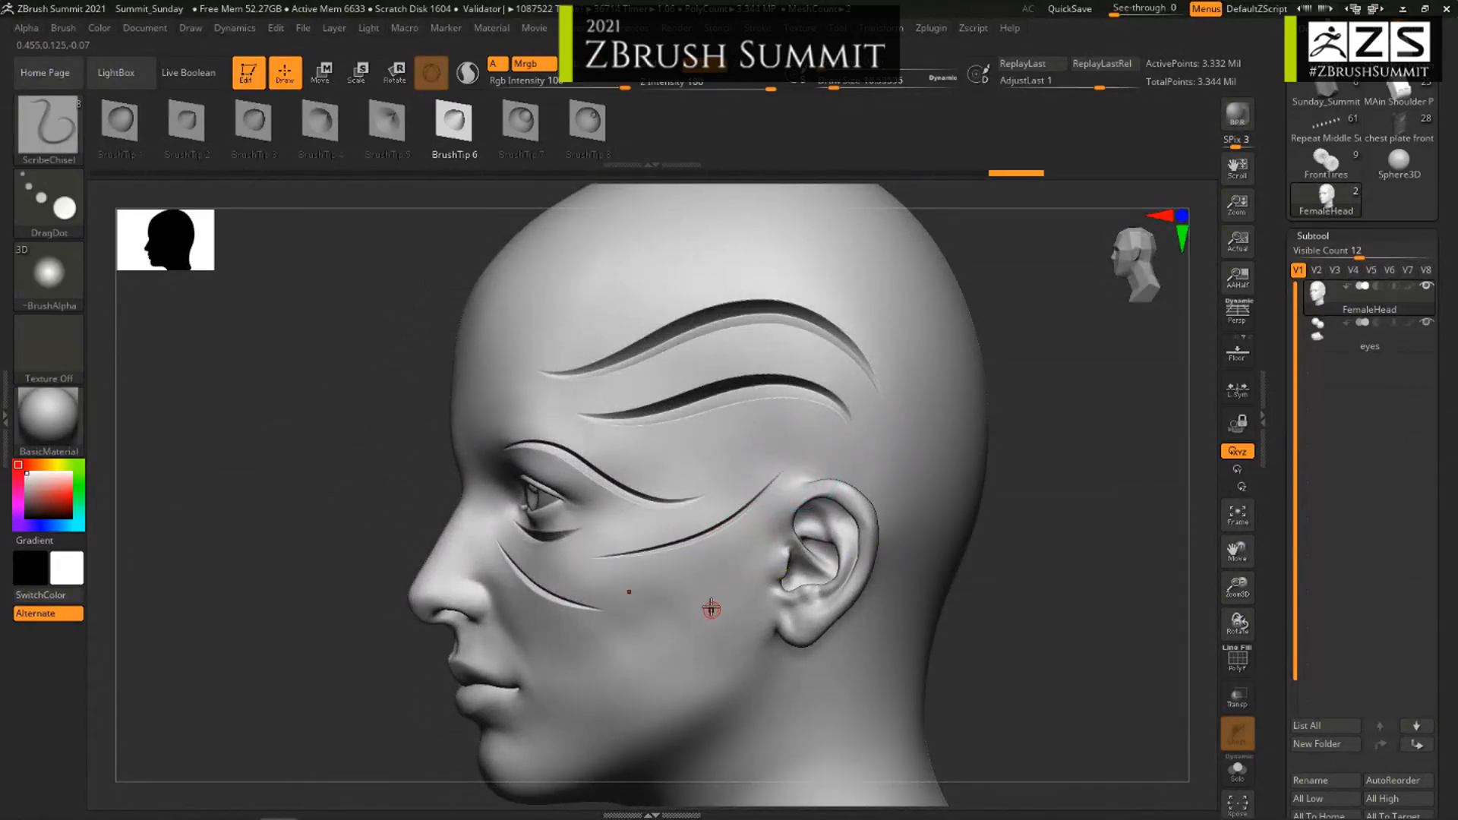
Step: Carve a thin wavy groove on the side of the forehead above the two long temple grooves
{"action": "right_click_drag", "start_coordinate": [713, 609], "coordinate": [790, 579]}
{"action": "right_click_drag", "start_coordinate": [610, 421], "coordinate": [704, 516], "text": "alt"}
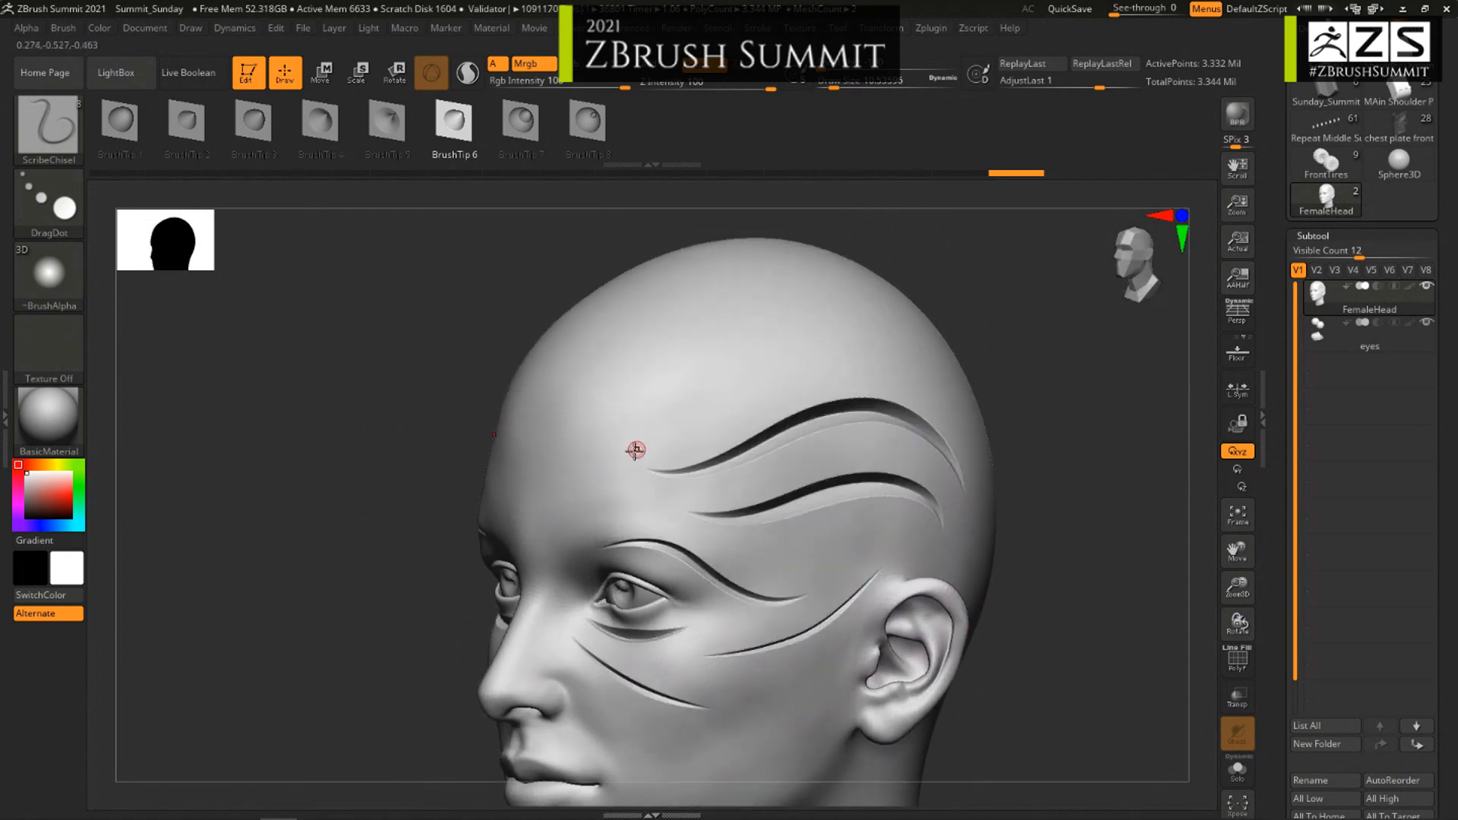
{"action": "left_click_drag", "start_coordinate": [628, 455], "coordinate": [857, 355]}
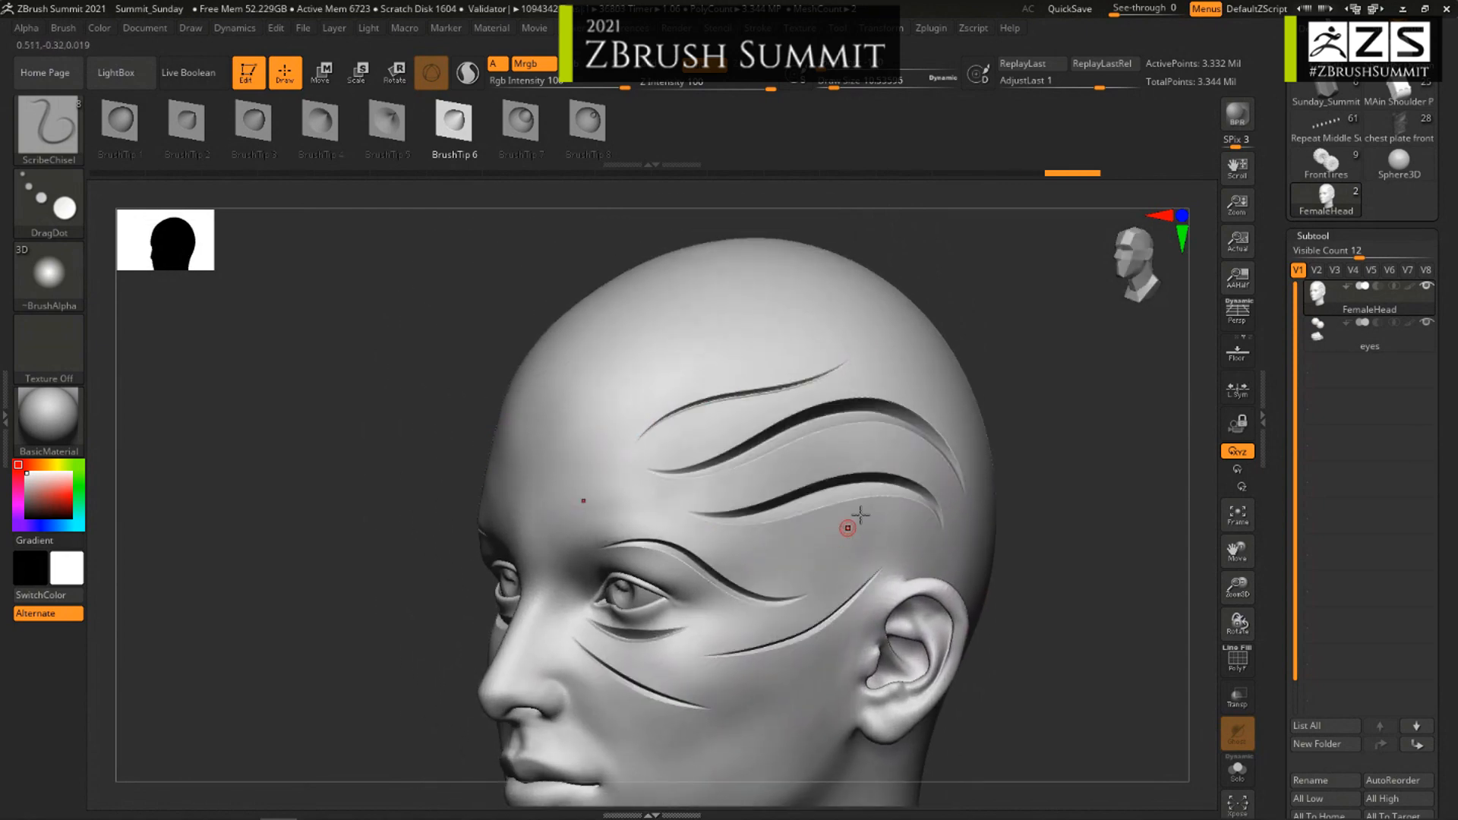
Step: Narrow both sides of the brush's Curve Falloff profile and carve a larger wavy groove above the topmost one on the forehead
{"action": "left_click", "coordinate": [757, 28]}
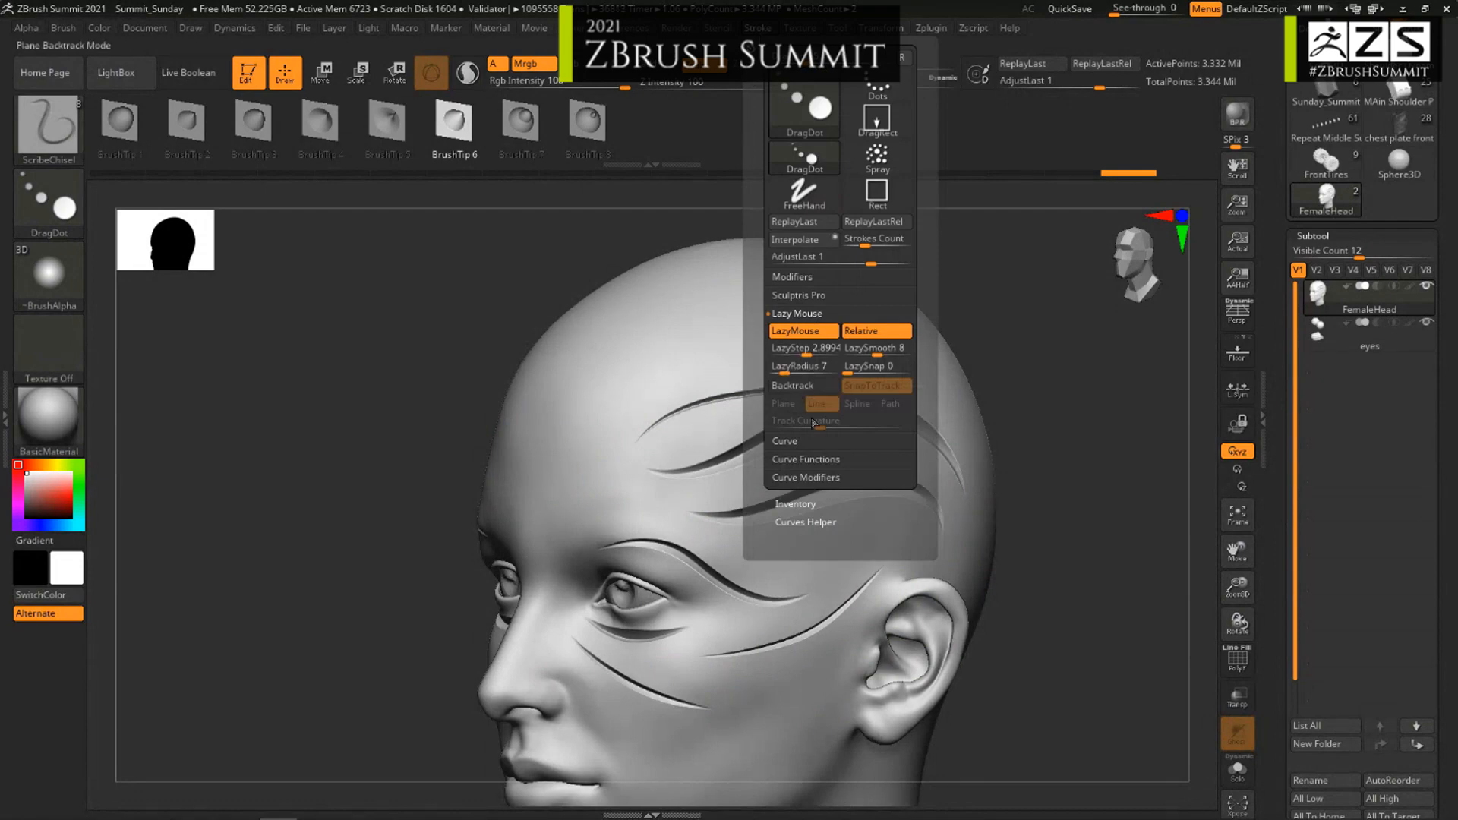
{"action": "left_click", "coordinate": [826, 477]}
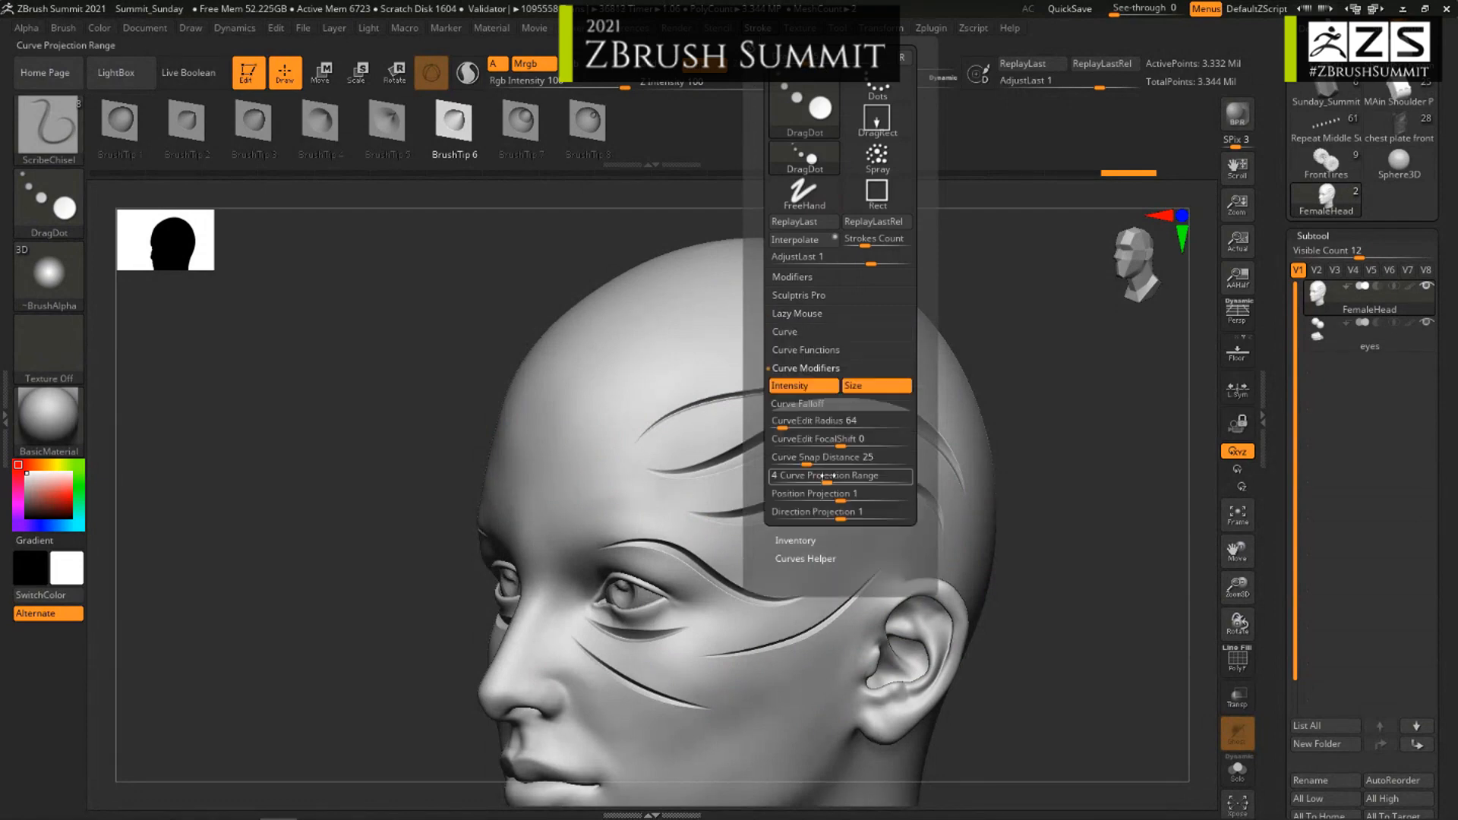
{"action": "left_click", "coordinate": [856, 403]}
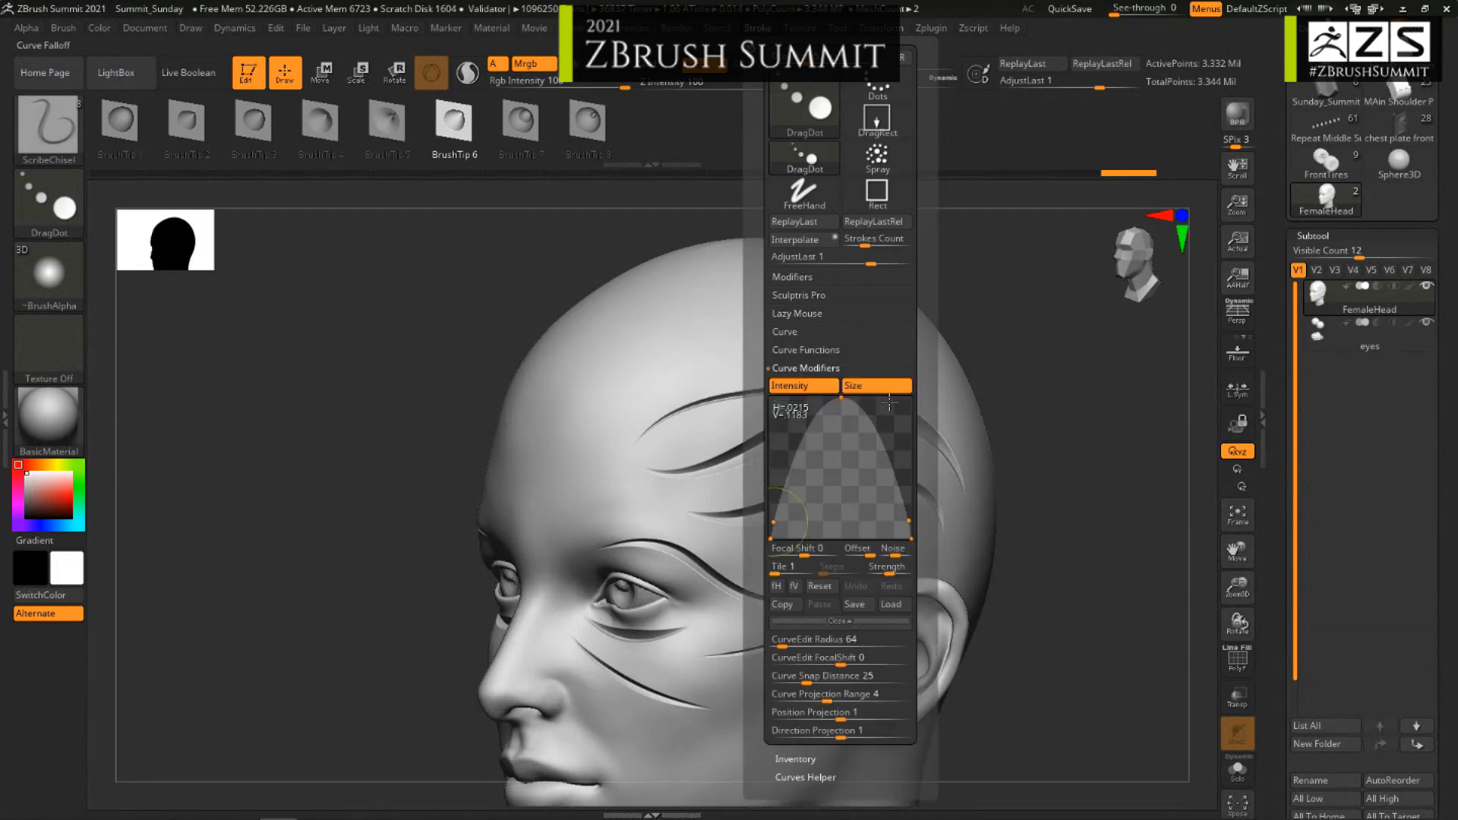
{"action": "left_click_drag", "start_coordinate": [783, 483], "coordinate": [805, 484]}
{"action": "left_click_drag", "start_coordinate": [897, 482], "coordinate": [876, 485]}
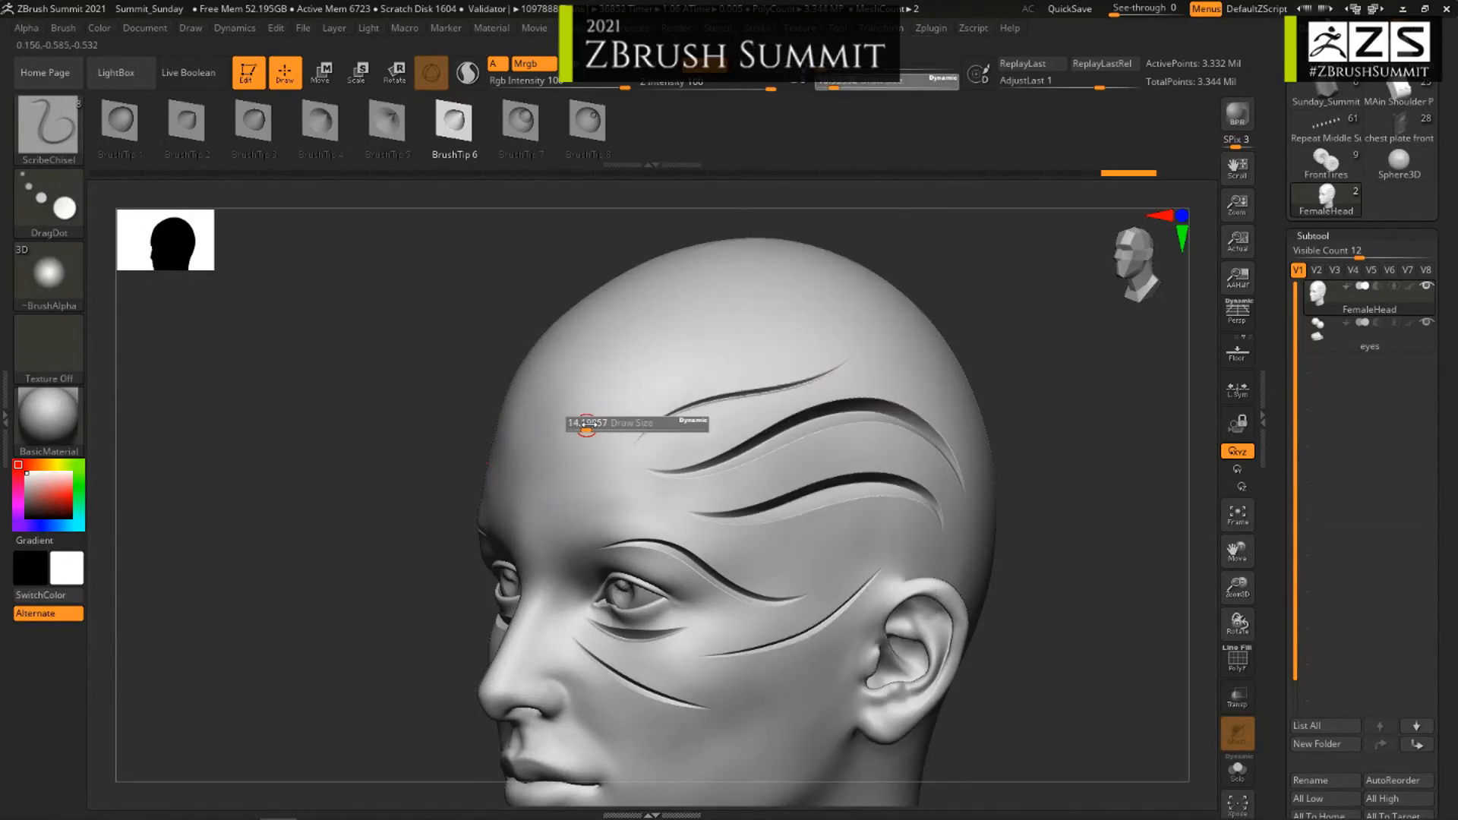
{"action": "mouse_move", "coordinate": [589, 443]}
{"action": "left_mouse_down"}
{"action": "mouse_move", "coordinate": [654, 374]}
{"action": "mouse_move", "coordinate": [830, 322]}
{"action": "left_mouse_up"}
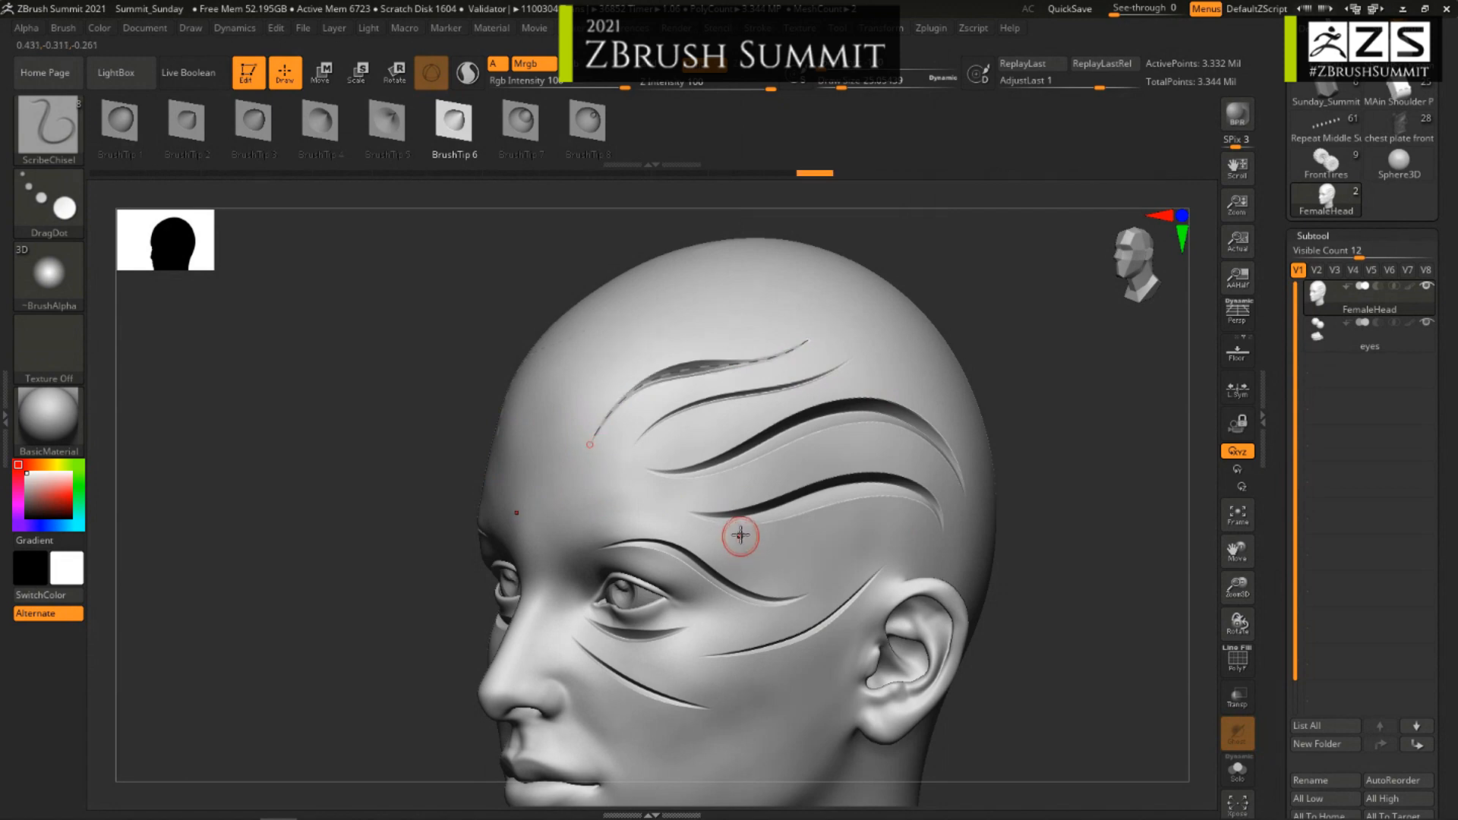
Step: Finish the topmost wavy forehead groove and carve a long curved groove across the cheek from beside the nose toward the earlobe
{"action": "mouse_move", "coordinate": [589, 441]}
{"action": "left_mouse_down"}
{"action": "mouse_move", "coordinate": [677, 368]}
{"action": "mouse_move", "coordinate": [748, 361]}
{"action": "left_mouse_up"}
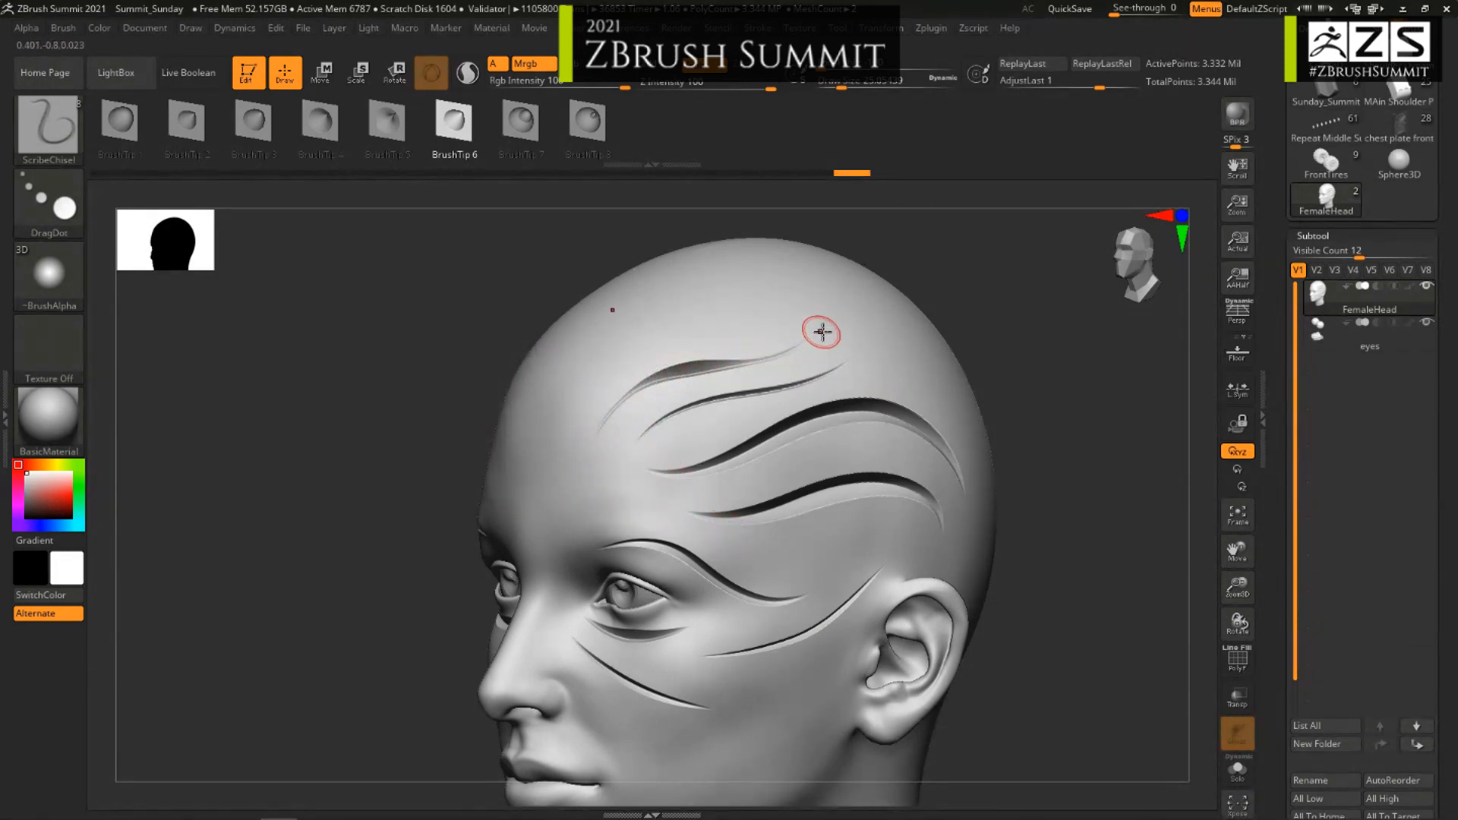
{"action": "right_click_drag", "start_coordinate": [711, 543], "coordinate": [812, 537]}
{"action": "right_click_drag", "start_coordinate": [646, 596], "coordinate": [716, 441], "text": "alt"}
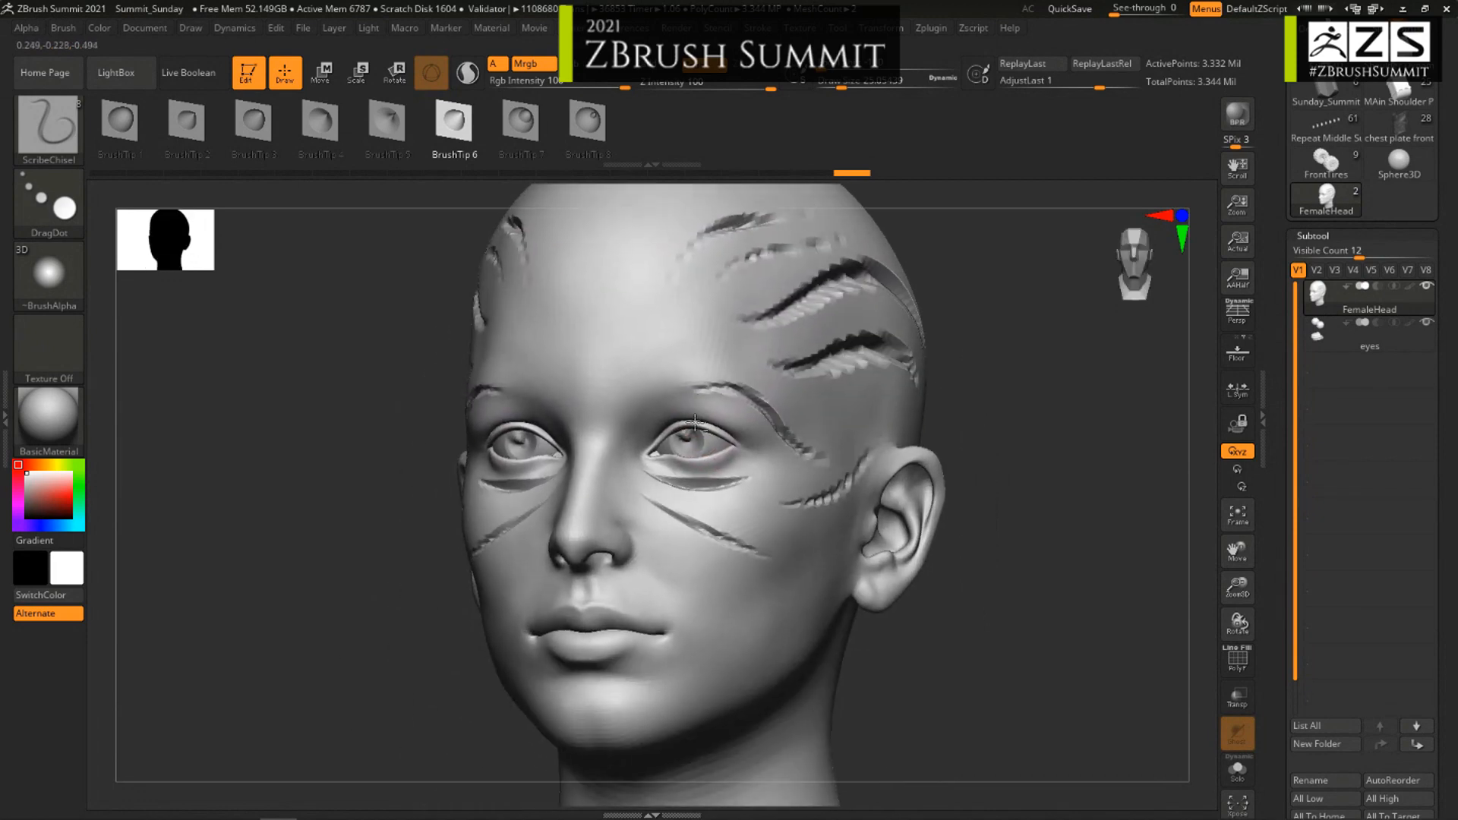
{"action": "mouse_move", "coordinate": [651, 525]}
{"action": "left_mouse_down"}
{"action": "mouse_move", "coordinate": [713, 567]}
{"action": "mouse_move", "coordinate": [849, 566]}
{"action": "left_mouse_up"}
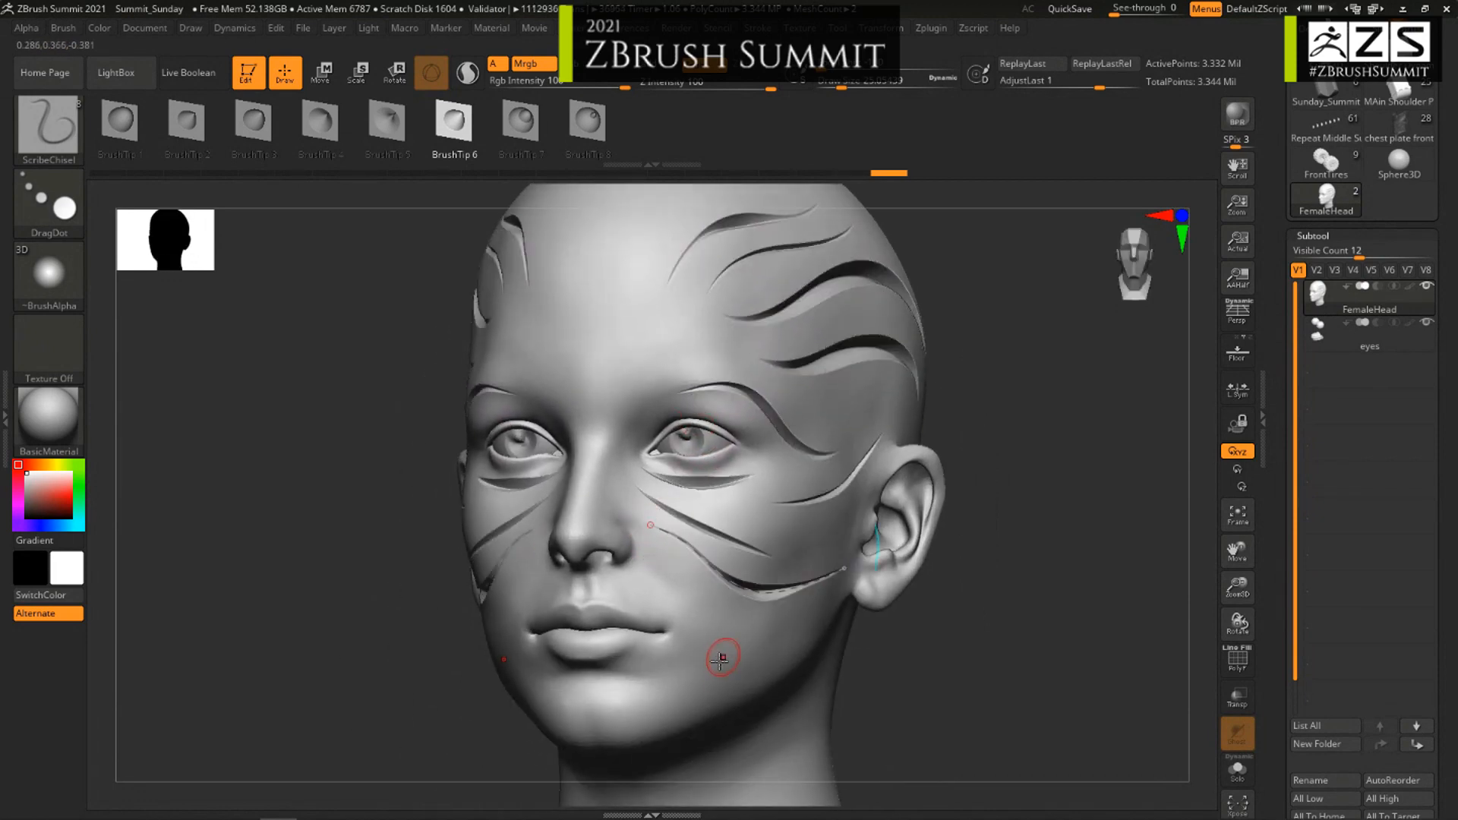
Step: Reduce the draw size and carve a thin curved groove just below the long cheek groove, above the corner of the mouth
{"action": "mouse_move", "coordinate": [722, 660]}
{"action": "right_mouse_down"}
{"action": "mouse_move", "coordinate": [726, 579]}
{"action": "mouse_move", "coordinate": [706, 554]}
{"action": "right_mouse_up"}
{"action": "key", "text": "s"}
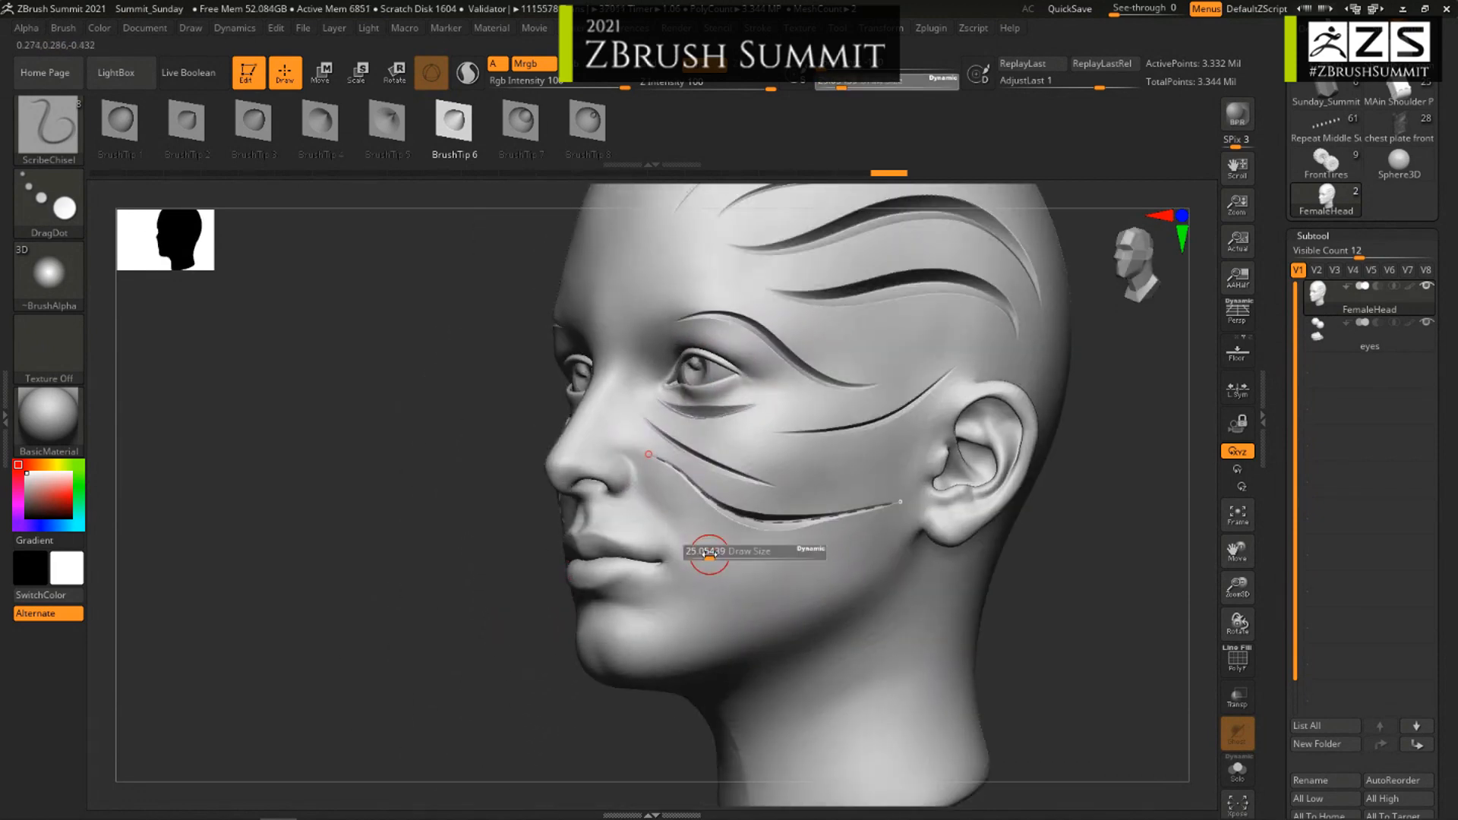
{"action": "mouse_move", "coordinate": [706, 556]}
{"action": "left_mouse_down"}
{"action": "mouse_move", "coordinate": [692, 533]}
{"action": "mouse_move", "coordinate": [864, 562]}
{"action": "left_mouse_up"}
Step: Carve a thin arched groove above the ear, just below the two long temple grooves
{"action": "mouse_move", "coordinate": [713, 622]}
{"action": "right_mouse_down"}
{"action": "mouse_move", "coordinate": [716, 592]}
{"action": "mouse_move", "coordinate": [713, 609]}
{"action": "right_mouse_up"}
{"action": "right_click_drag", "start_coordinate": [864, 490], "coordinate": [779, 561], "text": "alt"}
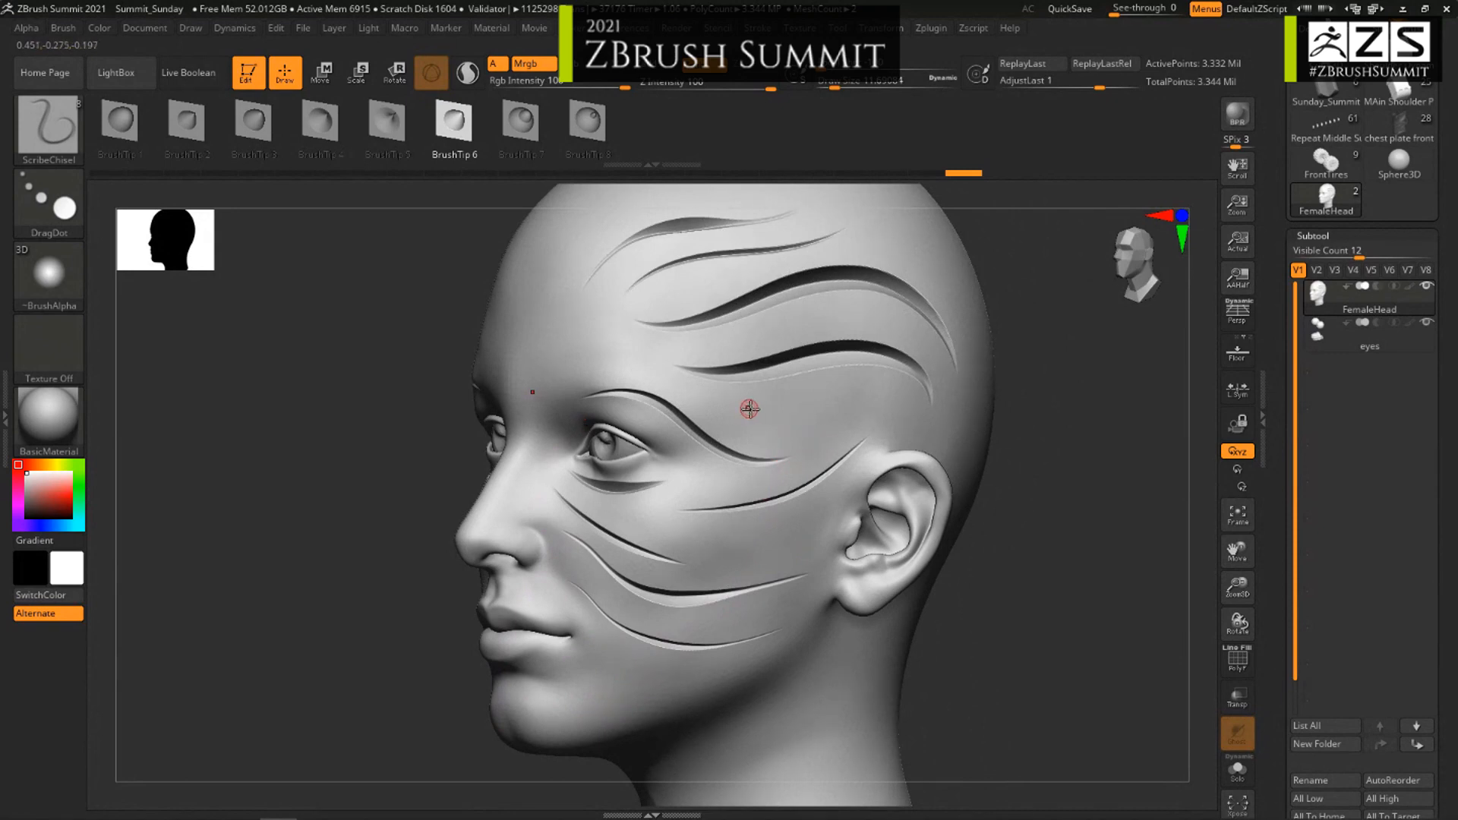
{"action": "left_click_drag", "start_coordinate": [750, 410], "coordinate": [908, 397]}
{"action": "left_click_drag", "start_coordinate": [958, 447], "coordinate": [958, 448]}
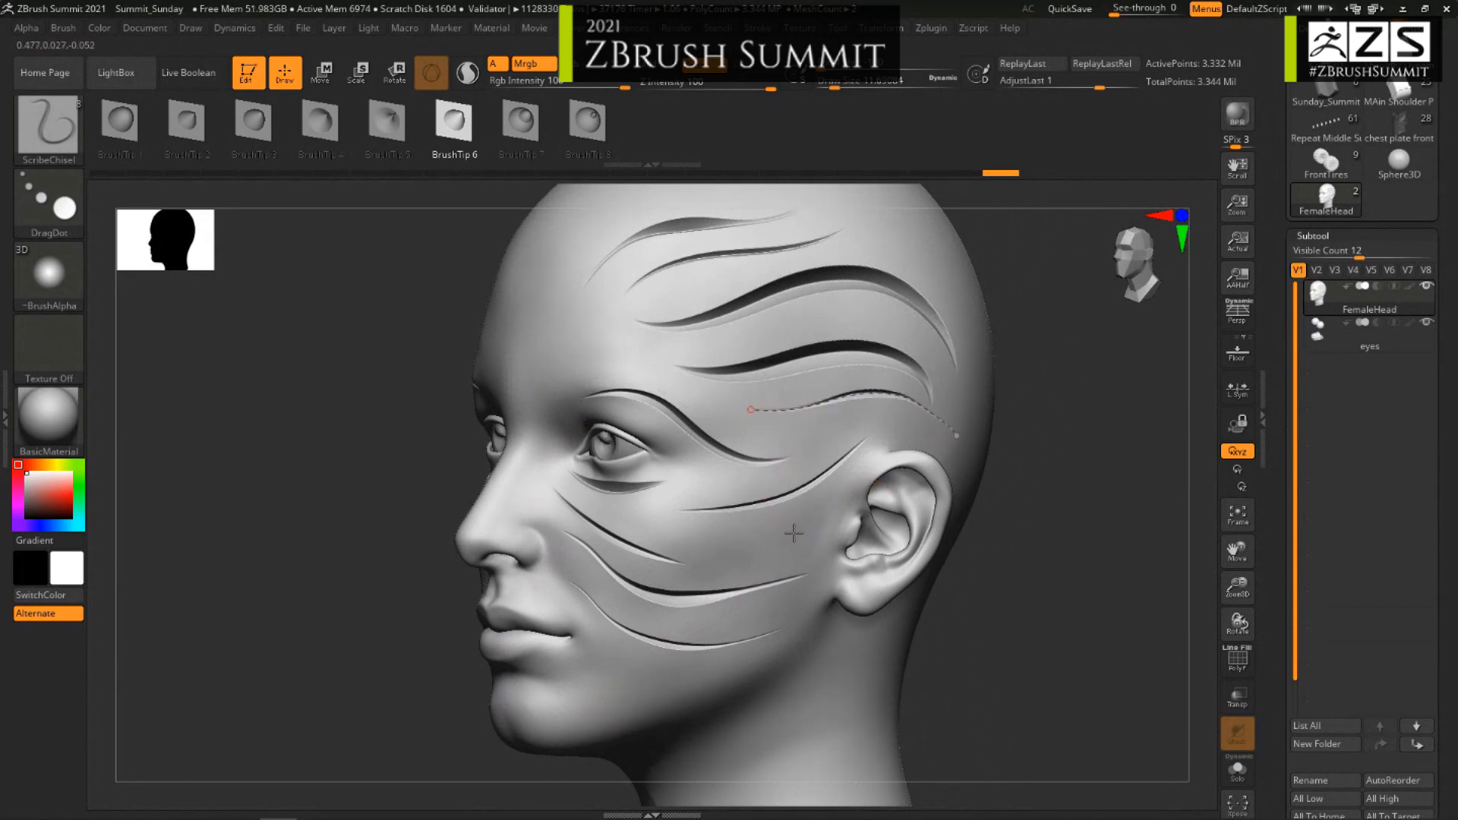
{"action": "left_click", "coordinate": [823, 523]}
Step: Try a vertically flipped Curve Falloff on a wavy groove above the topmost forehead groove, and undo both the stroke and the flip
{"action": "mouse_move", "coordinate": [823, 523]}
{"action": "right_mouse_down"}
{"action": "mouse_move", "coordinate": [791, 531]}
{"action": "mouse_move", "coordinate": [694, 463]}
{"action": "mouse_move", "coordinate": [724, 437]}
{"action": "right_mouse_up"}
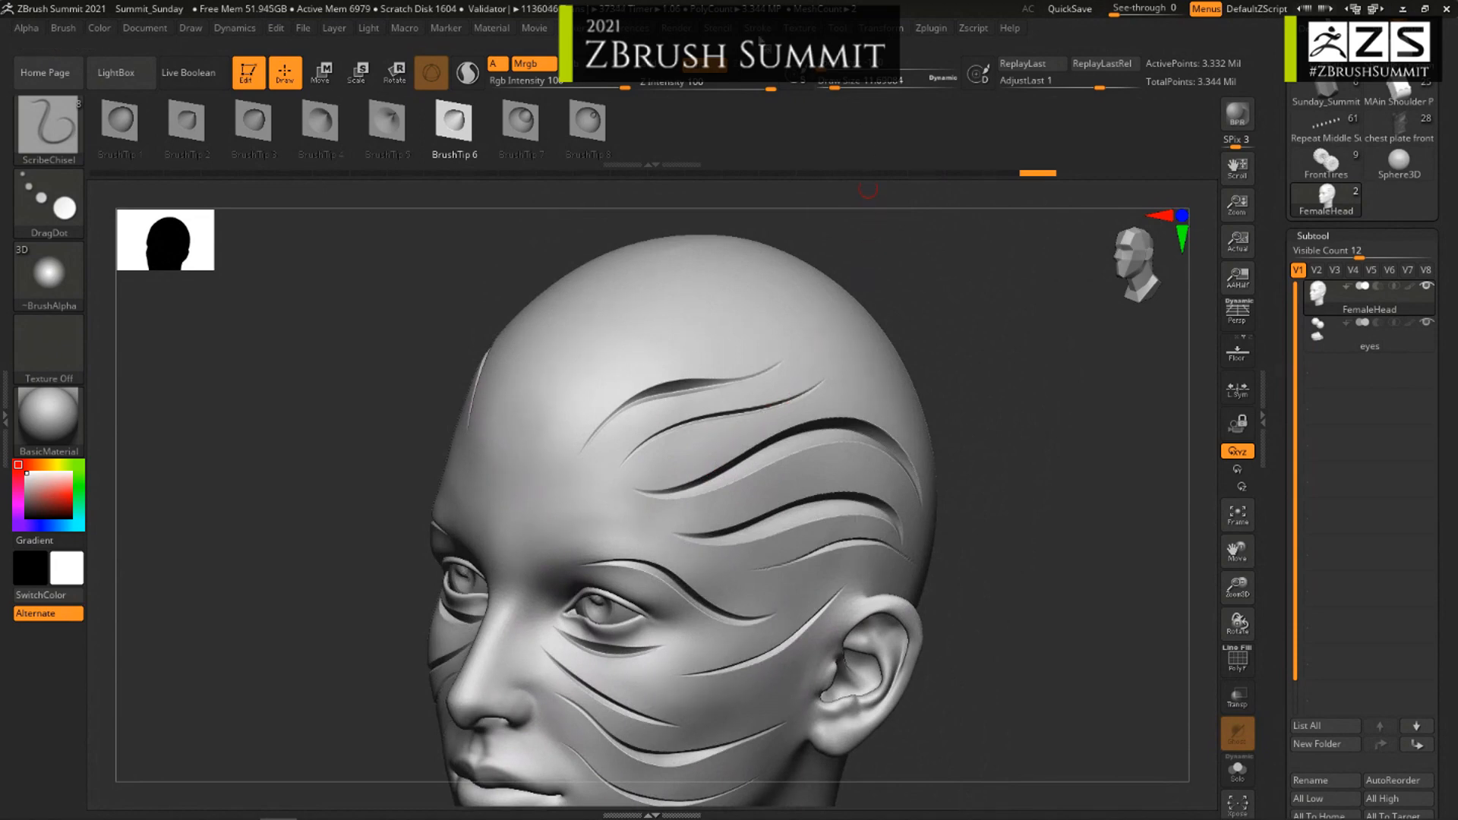
{"action": "left_click", "coordinate": [761, 31]}
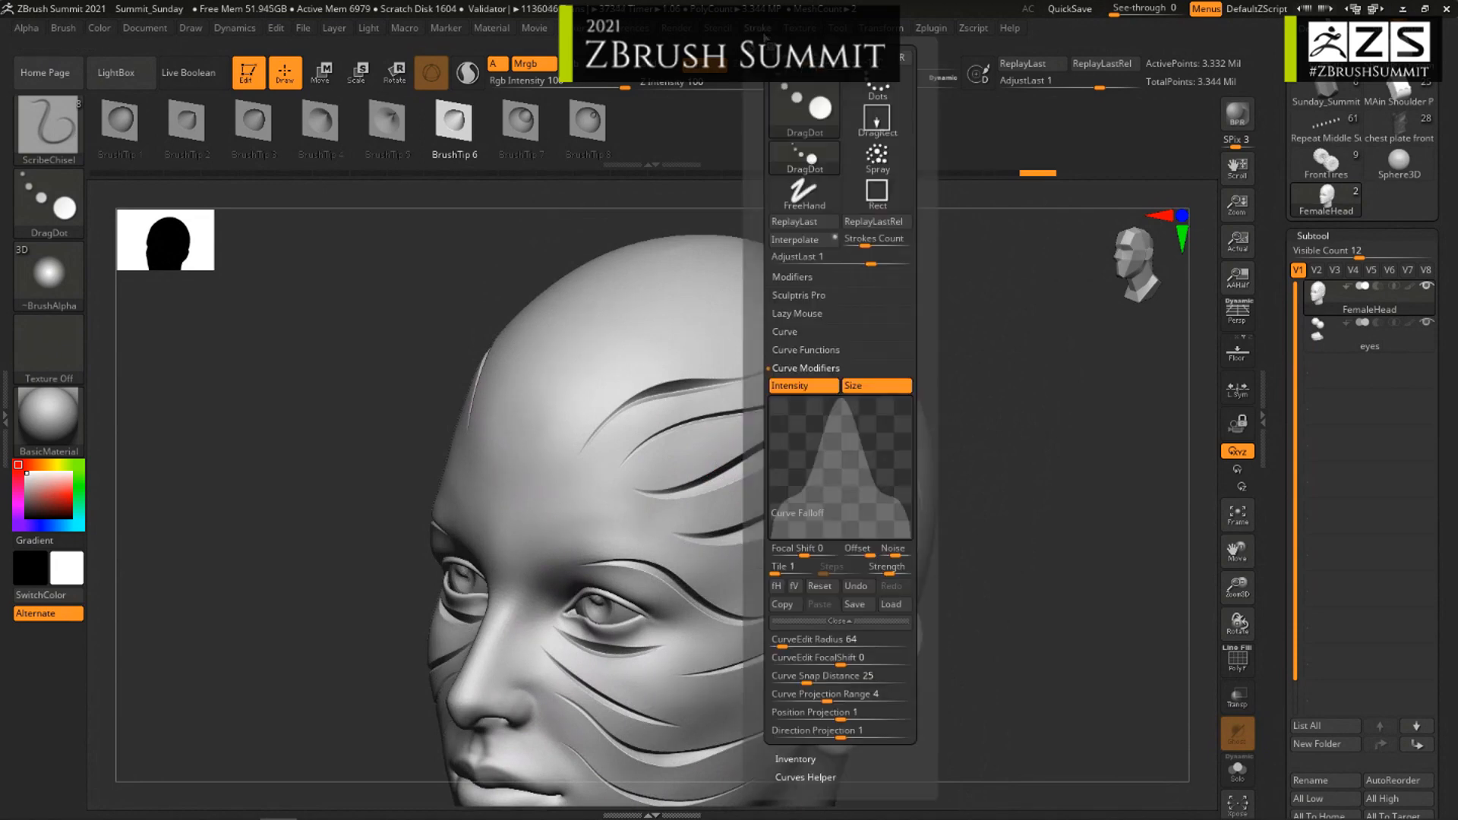
{"action": "left_click", "coordinate": [793, 590]}
{"action": "left_click", "coordinate": [794, 591]}
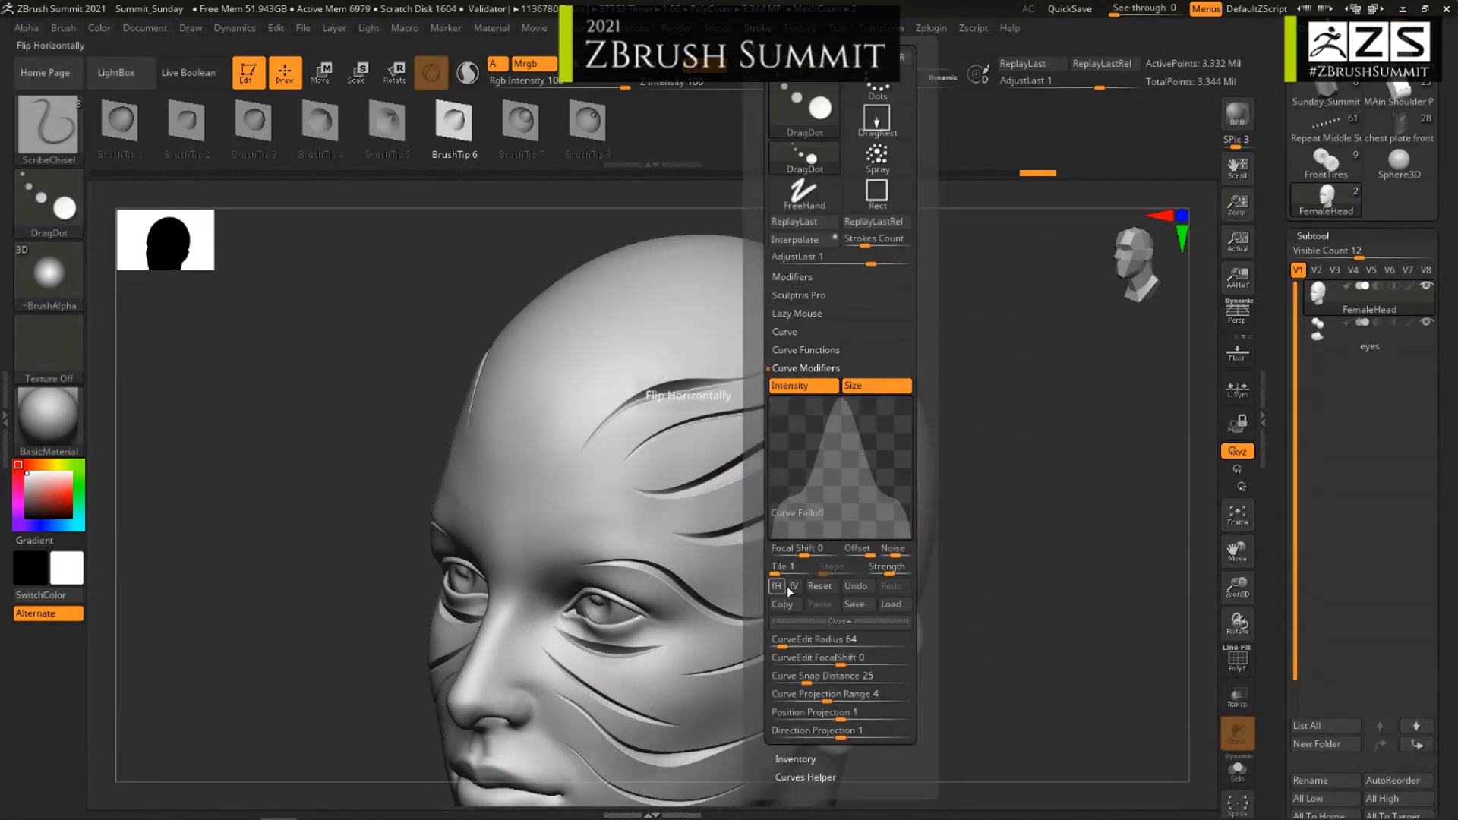
{"action": "left_click", "coordinate": [793, 587]}
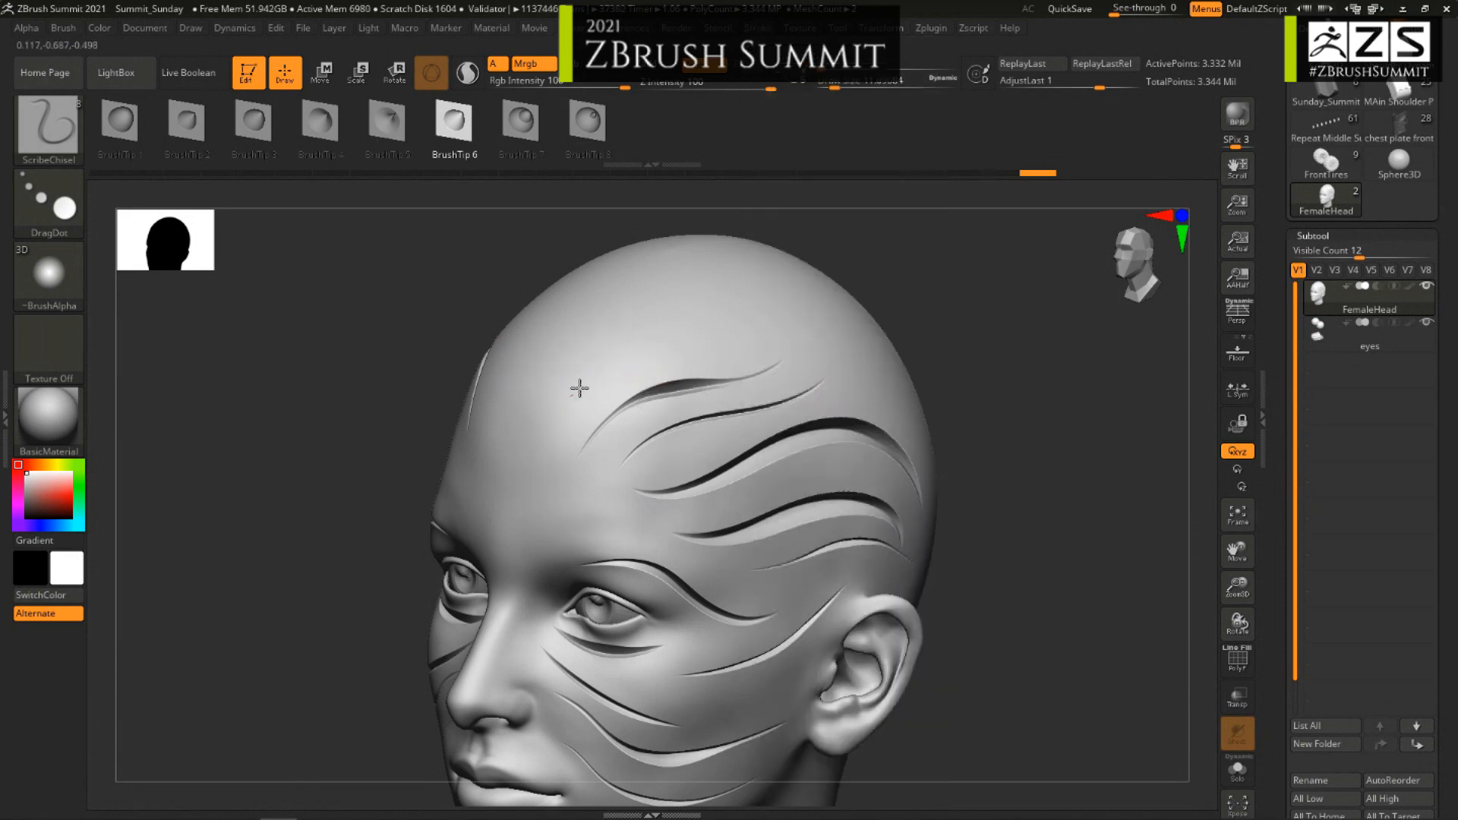
{"action": "left_click_drag", "start_coordinate": [579, 388], "coordinate": [846, 316]}
{"action": "right_click_drag", "start_coordinate": [874, 402], "coordinate": [874, 422]}
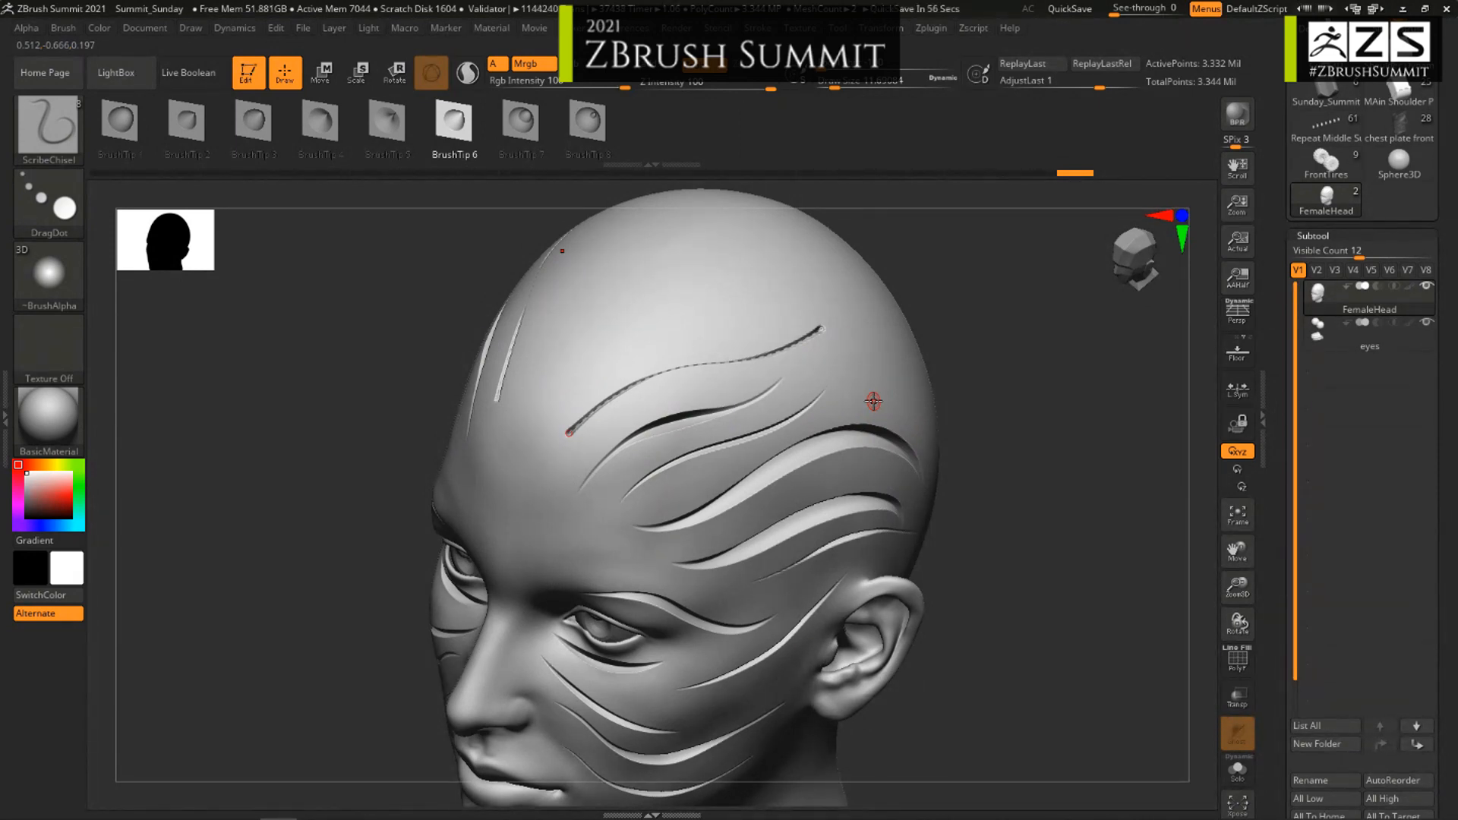
{"action": "key", "text": "ctrl+z"}
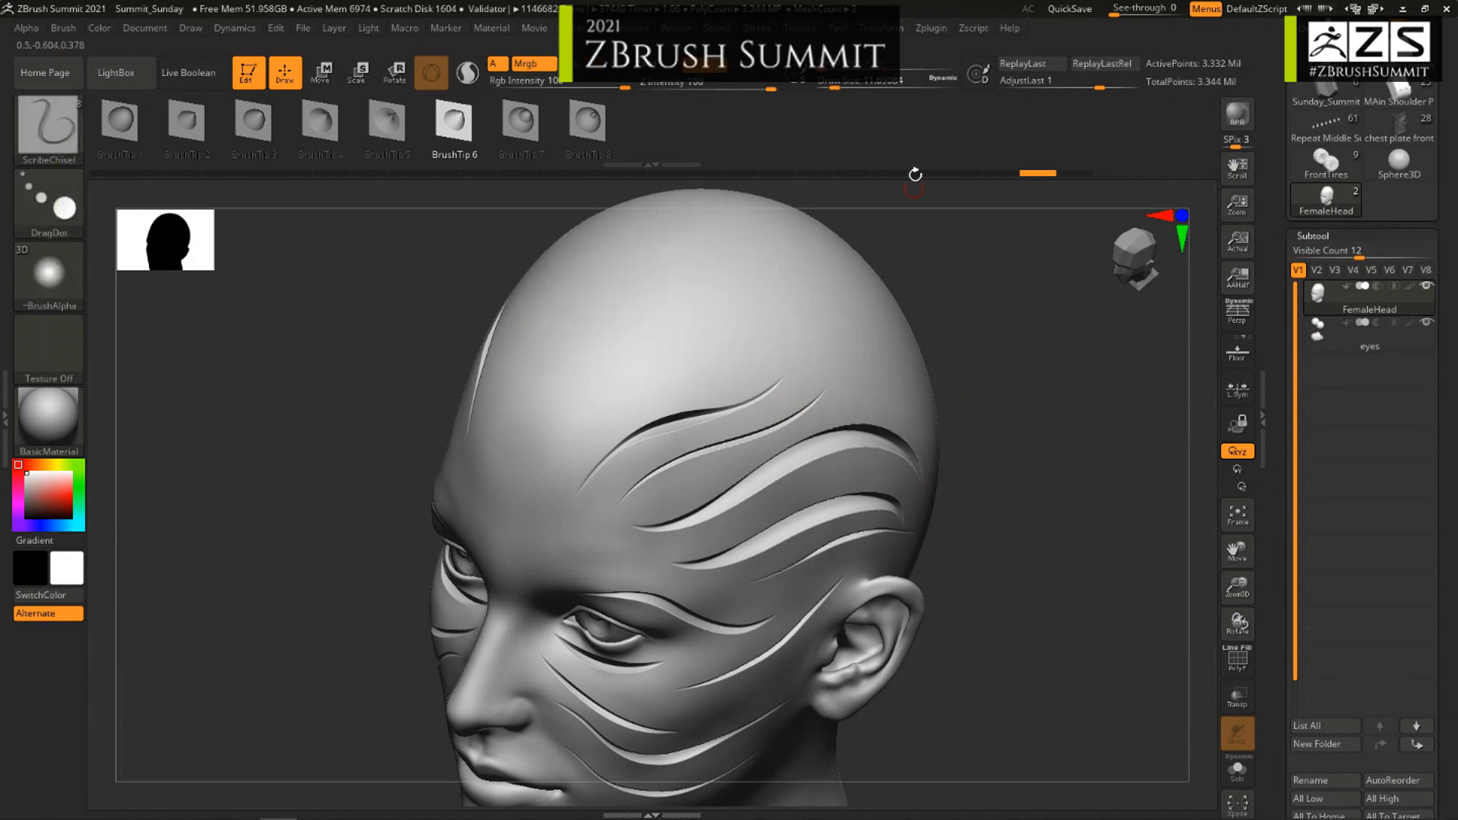
{"action": "left_click", "coordinate": [762, 30]}
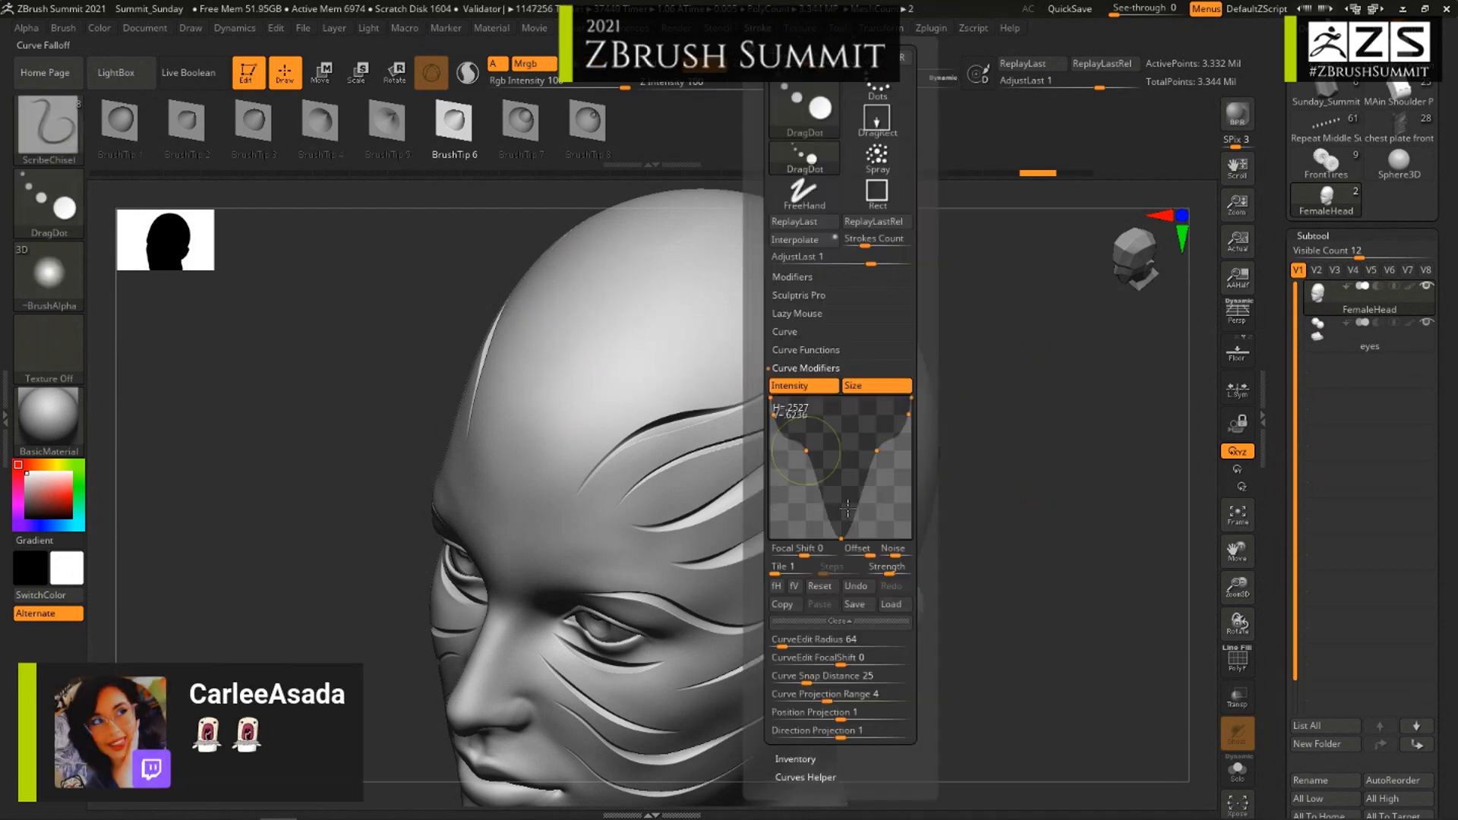
{"action": "left_click", "coordinate": [795, 586]}
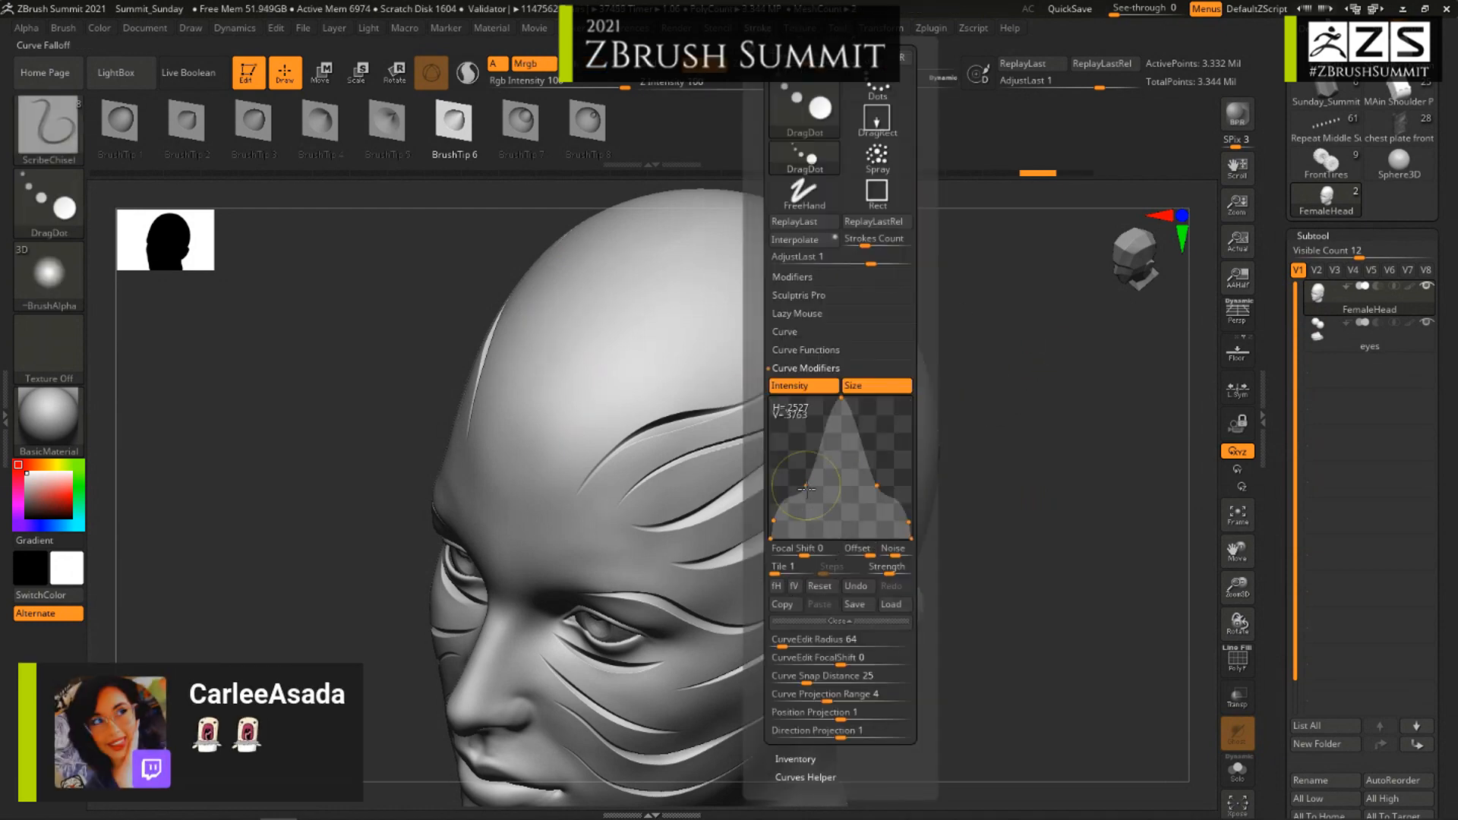
Step: Remove both side points from the Curve Falloff to form a rounded arch and set the curve SubSteps to 1
{"action": "left_click_drag", "start_coordinate": [803, 483], "coordinate": [740, 459]}
{"action": "left_click_drag", "start_coordinate": [876, 485], "coordinate": [927, 459]}
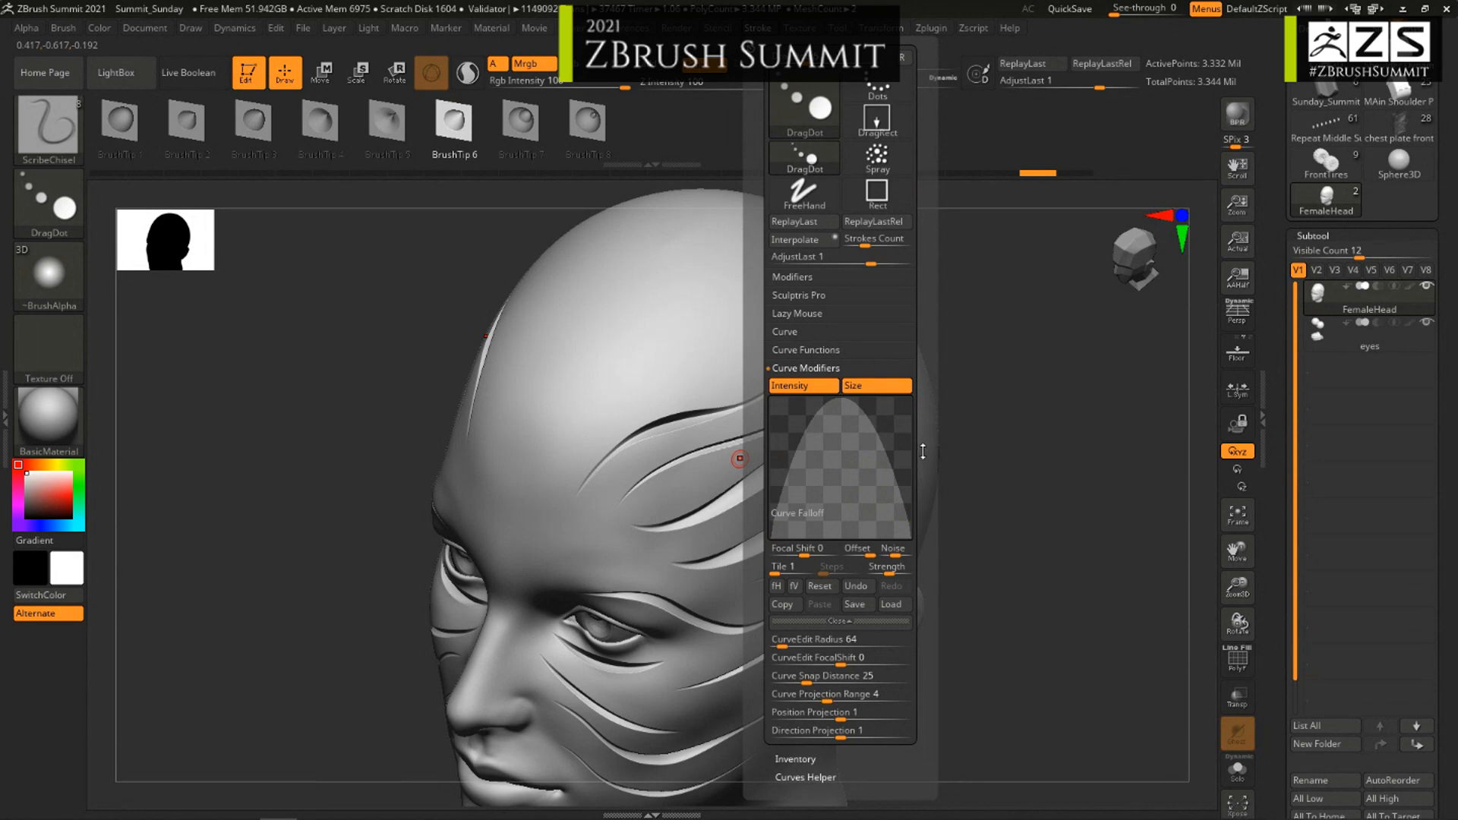
{"action": "left_click", "coordinate": [787, 331]}
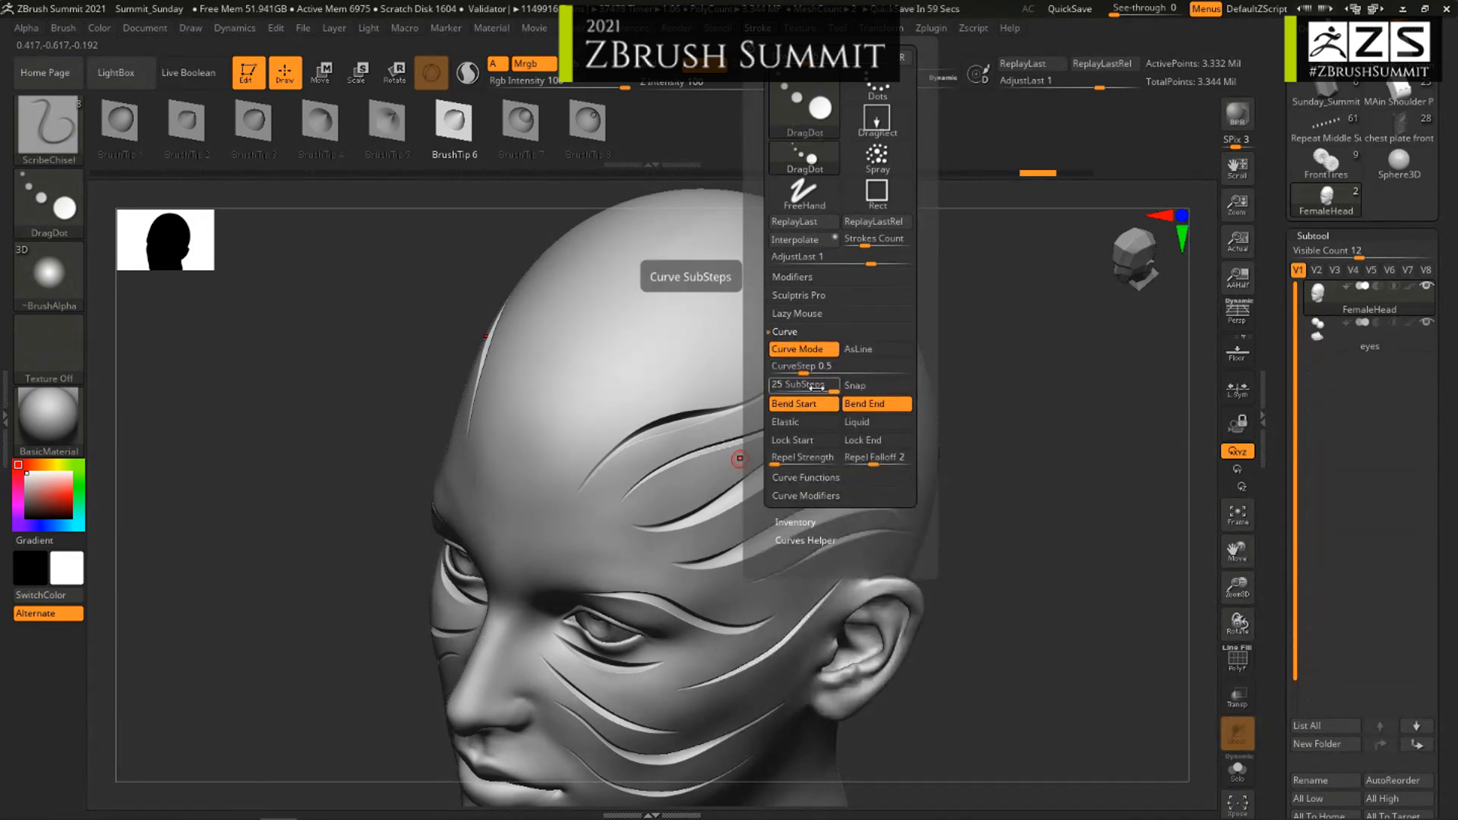
{"action": "left_click_drag", "start_coordinate": [815, 387], "coordinate": [796, 391]}
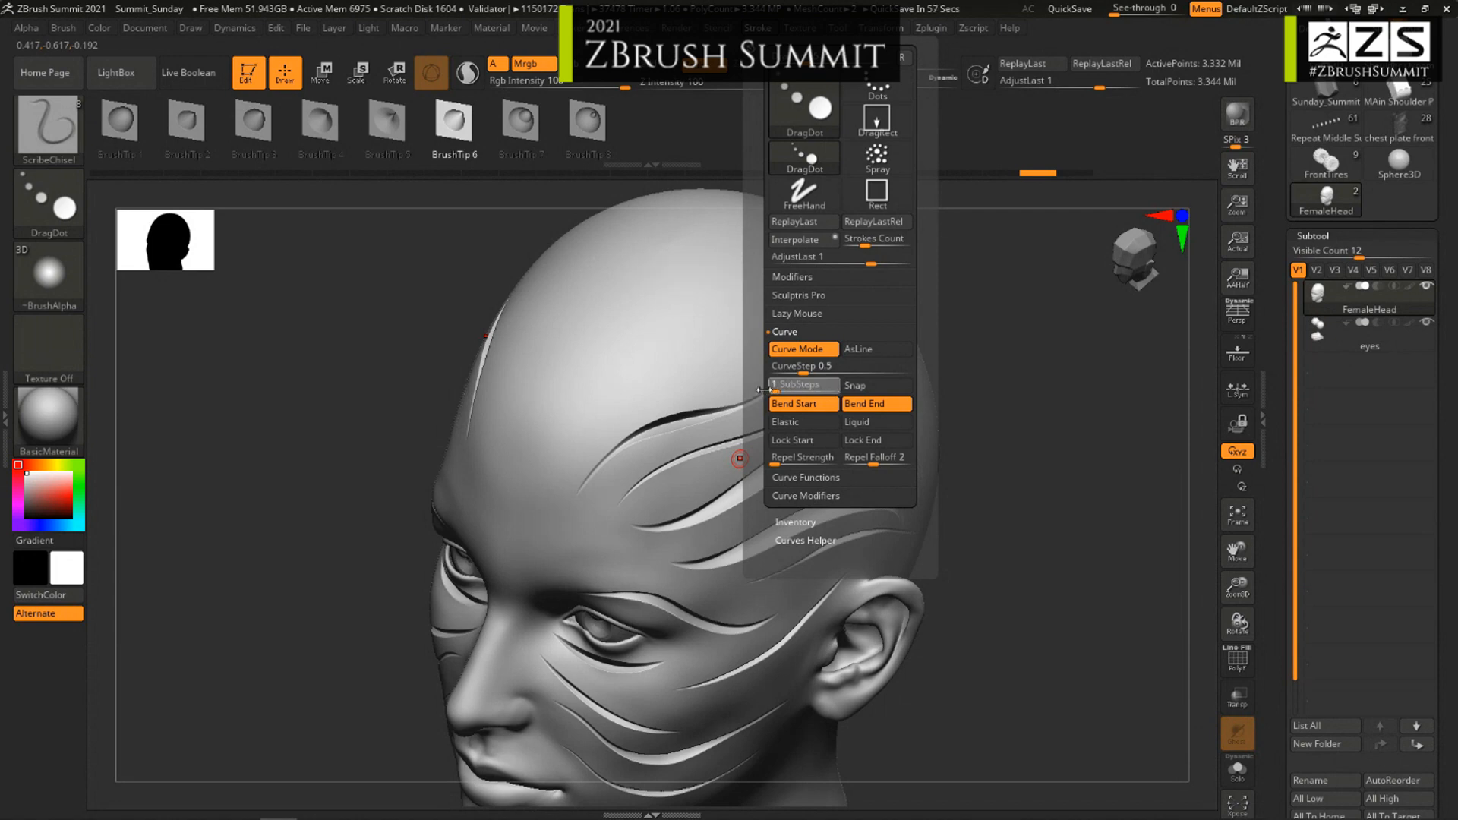
Step: Set the draw size to about 25 and carve a beaded wavy groove above the topmost forehead groove
{"action": "key", "text": "s"}
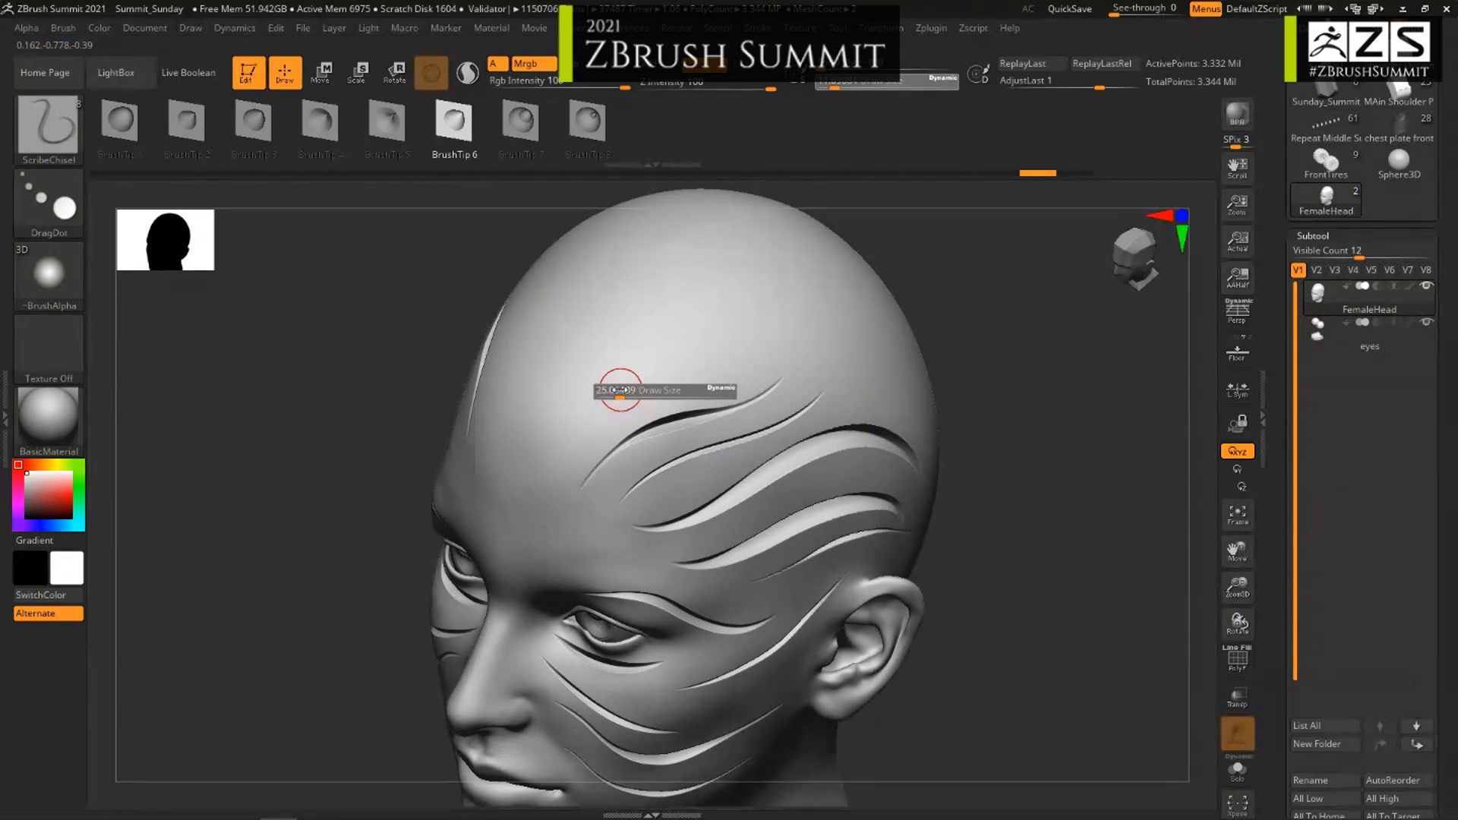
{"action": "right_click_drag", "start_coordinate": [621, 390], "coordinate": [605, 400]}
{"action": "mouse_move", "coordinate": [554, 461]}
{"action": "left_mouse_down"}
{"action": "mouse_move", "coordinate": [596, 407]}
{"action": "mouse_move", "coordinate": [782, 352]}
{"action": "mouse_move", "coordinate": [817, 324]}
{"action": "left_mouse_up"}
{"action": "mouse_move", "coordinate": [890, 394]}
{"action": "right_mouse_down"}
{"action": "mouse_move", "coordinate": [849, 417]}
{"action": "mouse_move", "coordinate": [943, 431]}
{"action": "mouse_move", "coordinate": [955, 400]}
{"action": "right_mouse_up"}
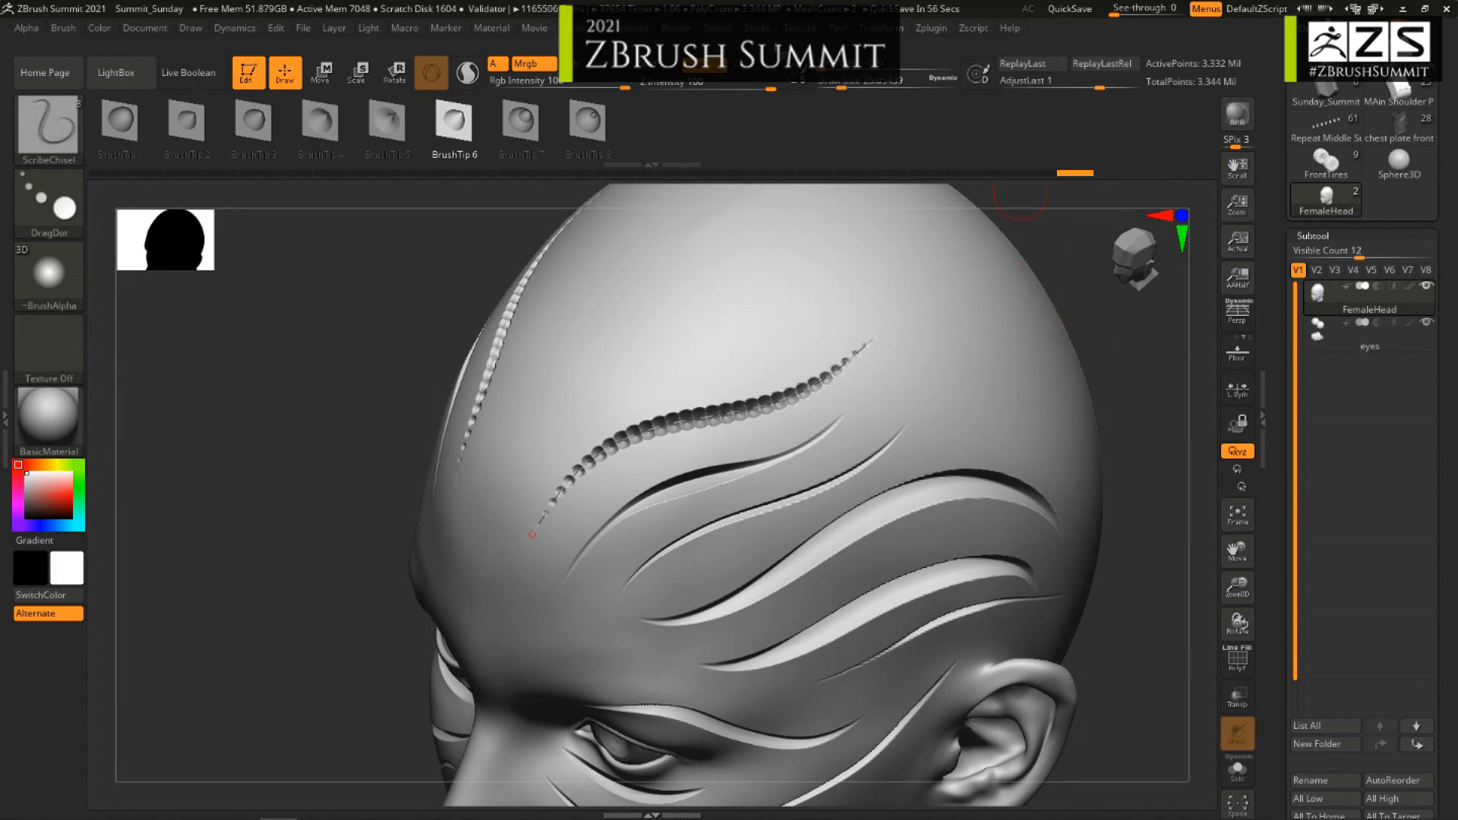
Step: Set the curve SubSteps to 2 and redraw the beaded groove as a denser wavy groove above the other forehead grooves
{"action": "left_click", "coordinate": [759, 28]}
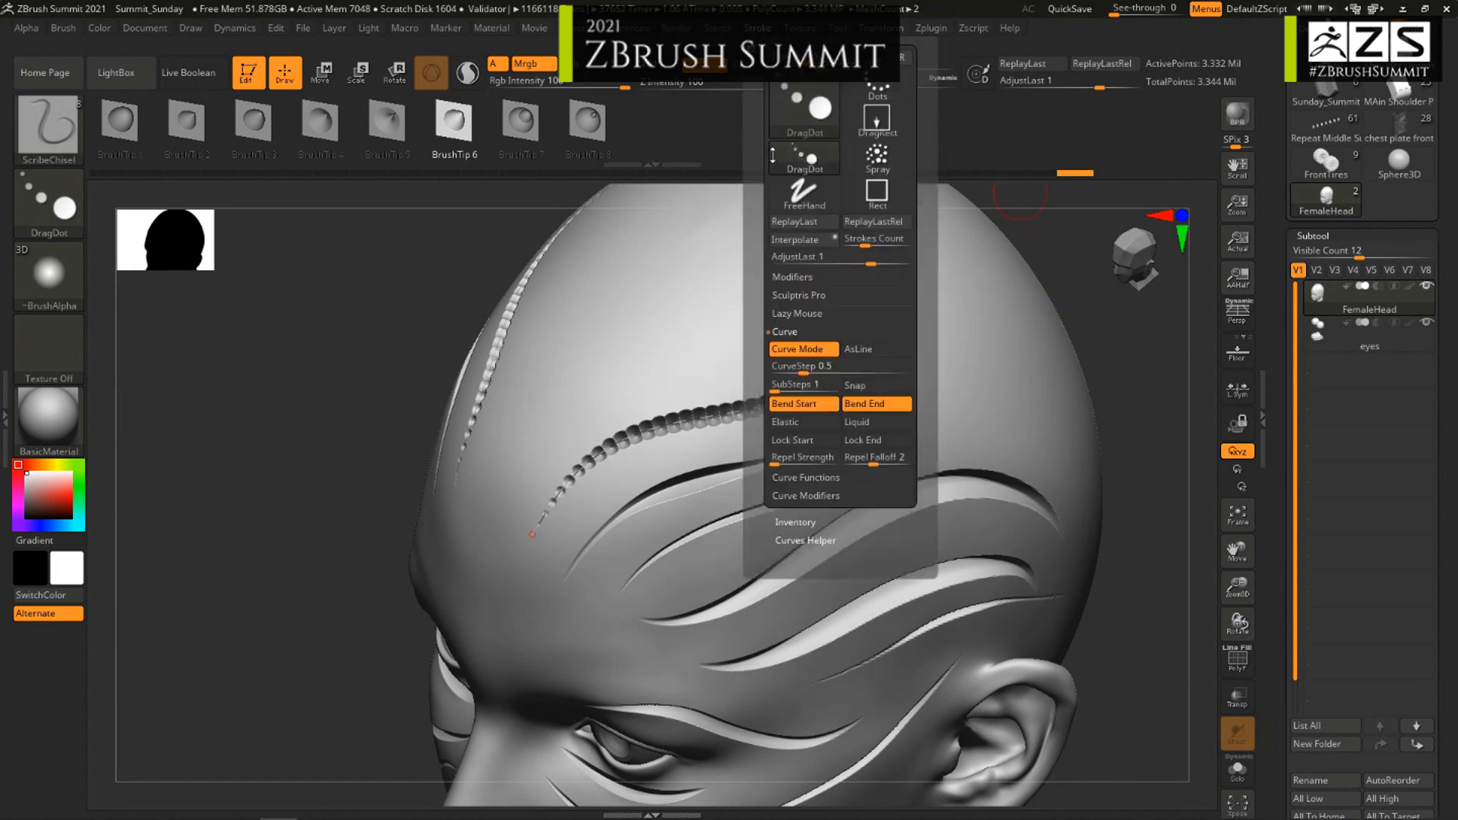
{"action": "left_click", "coordinate": [774, 390]}
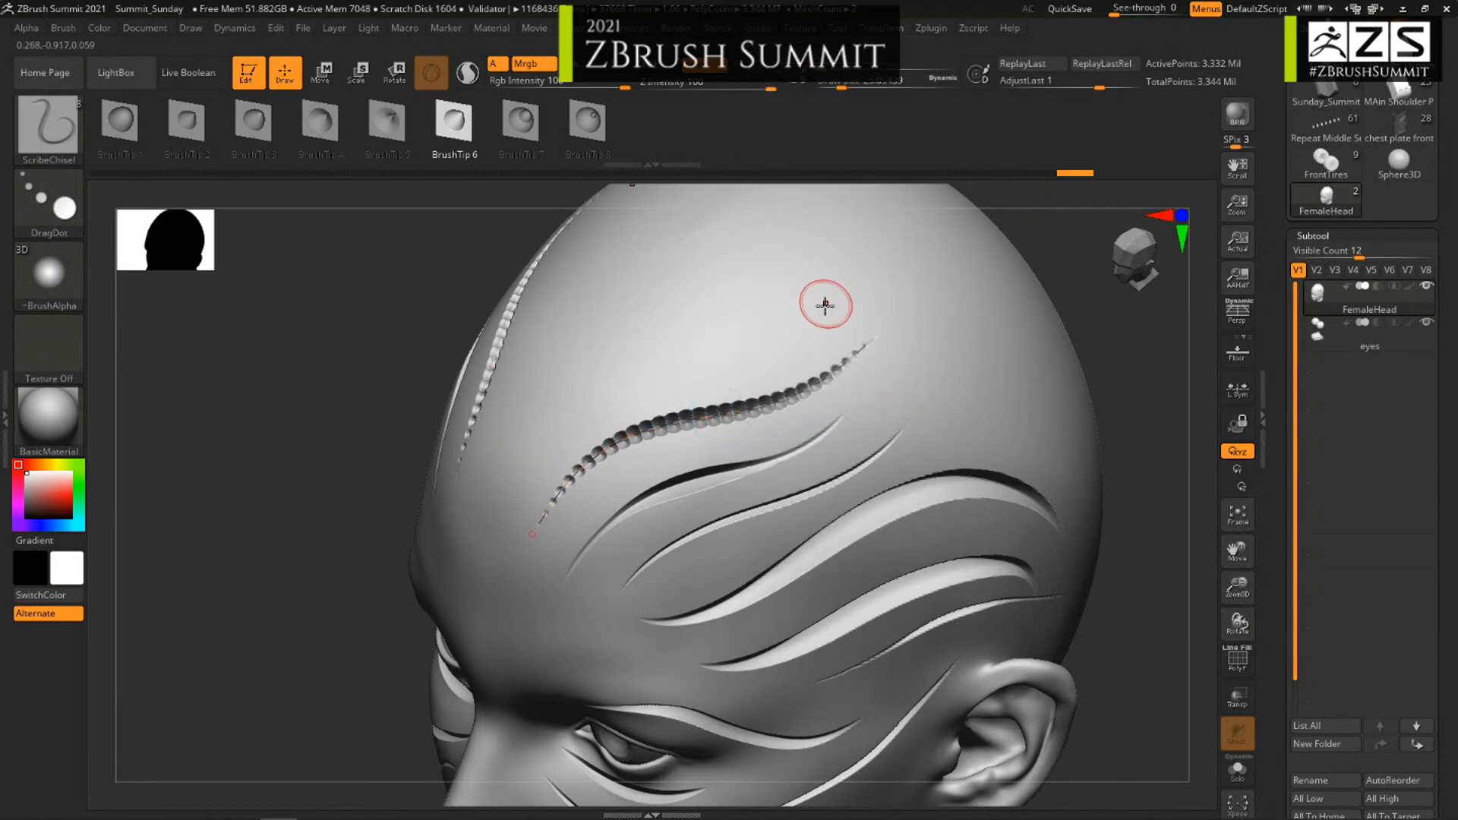
{"action": "key", "text": "ctrl"}
{"action": "left_click_drag", "start_coordinate": [570, 492], "coordinate": [958, 301]}
{"action": "right_click_drag", "start_coordinate": [813, 444], "coordinate": [843, 469], "text": "ctrl"}
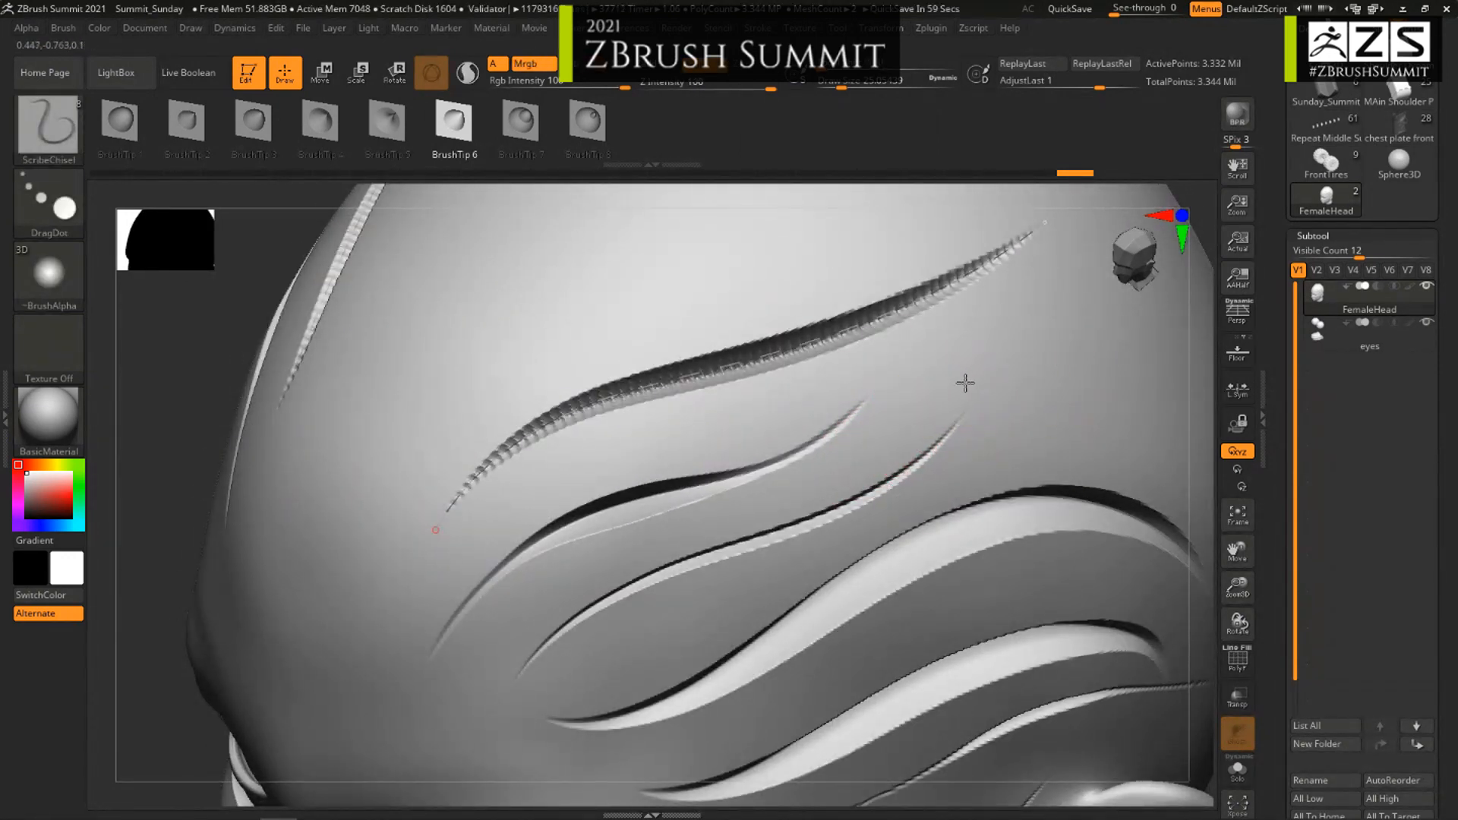
{"action": "key", "text": "ctrl+z"}
{"action": "right_click_drag", "start_coordinate": [1000, 392], "coordinate": [824, 456], "text": "ctrl"}
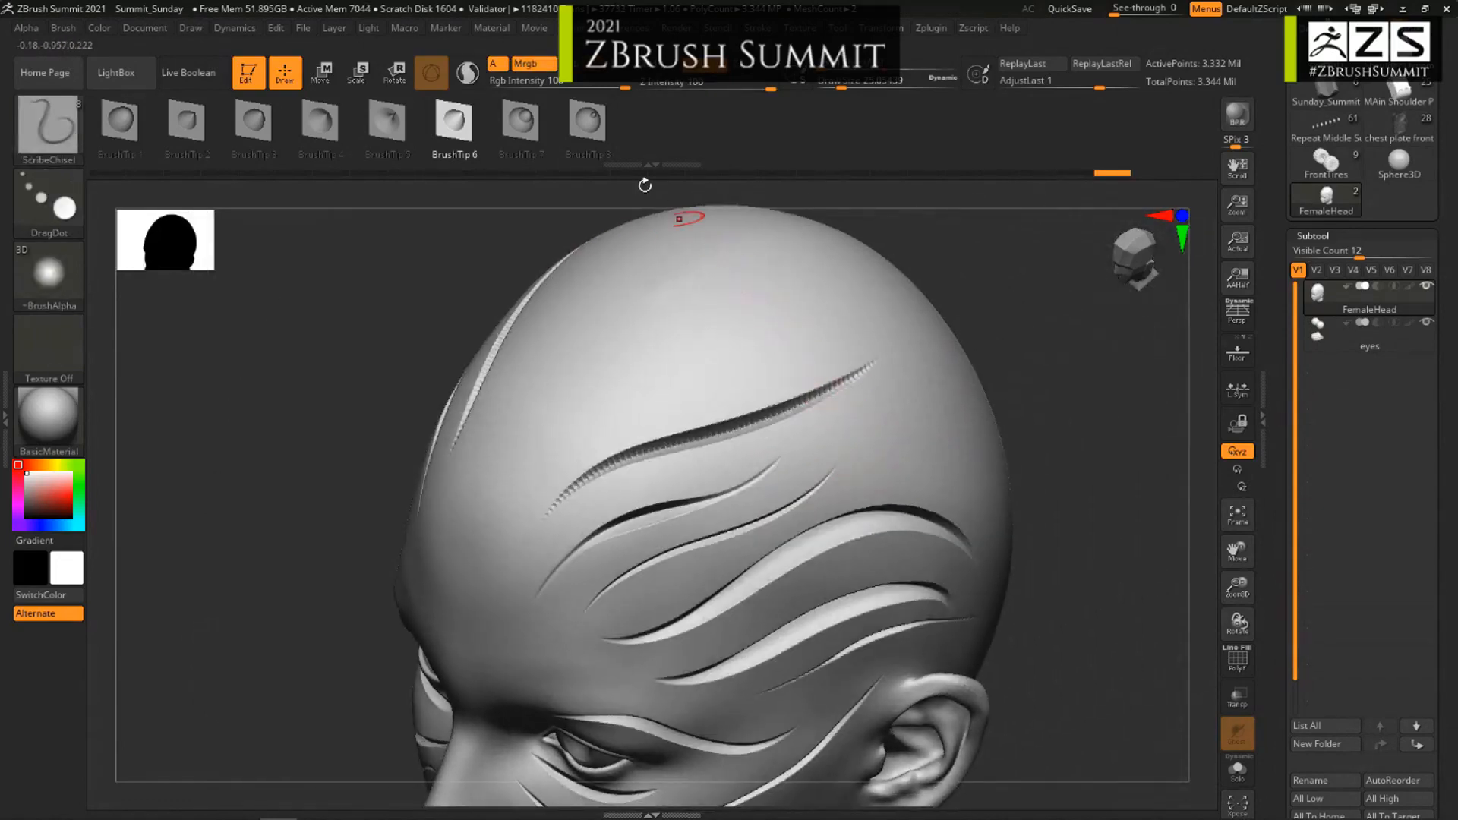
Step: With Zadd enabled, draw an arched beaded stroke on the side of the skull, behind the forehead grooves and above the ear
{"action": "left_click", "coordinate": [775, 86]}
{"action": "right_click_drag", "start_coordinate": [866, 404], "coordinate": [649, 383]}
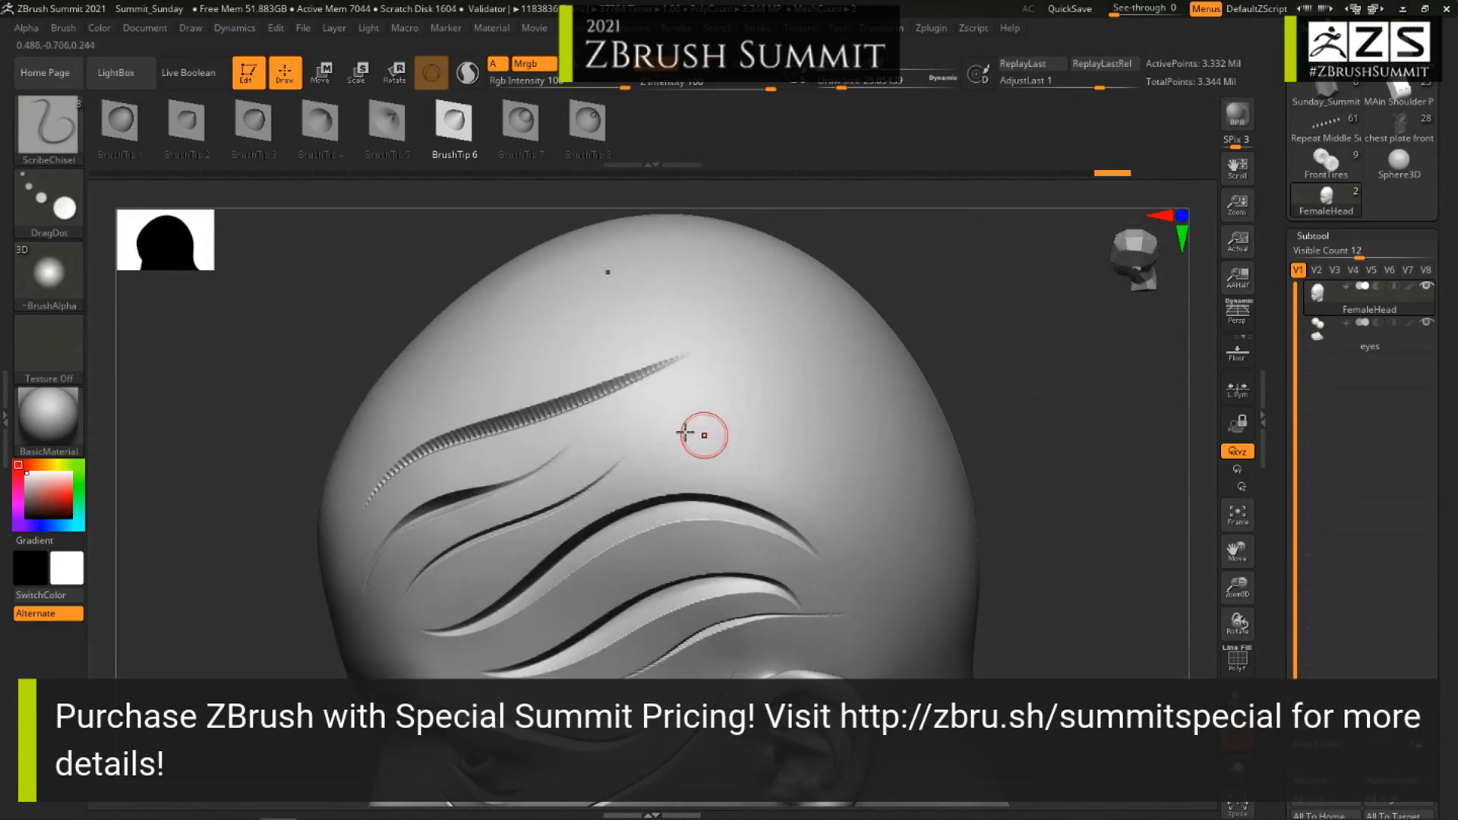
{"action": "mouse_move", "coordinate": [647, 430]}
{"action": "left_mouse_down"}
{"action": "mouse_move", "coordinate": [864, 459]}
{"action": "mouse_move", "coordinate": [900, 541]}
{"action": "left_mouse_up"}
{"action": "right_click_drag", "start_coordinate": [823, 595], "coordinate": [820, 560]}
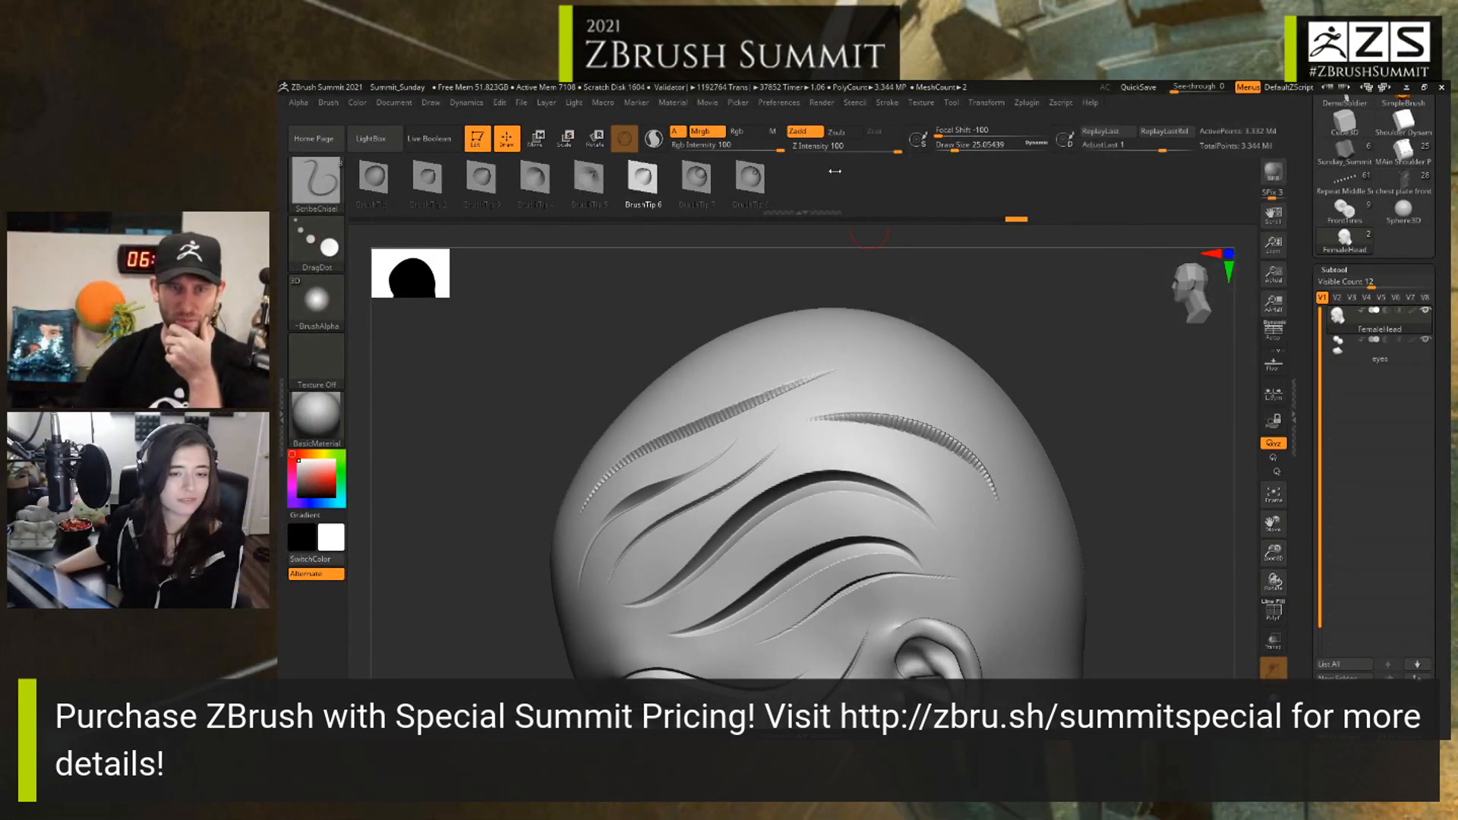
Step: Switch the brush to Zsub and set the curve SubSteps to 25
{"action": "left_click", "coordinate": [840, 135]}
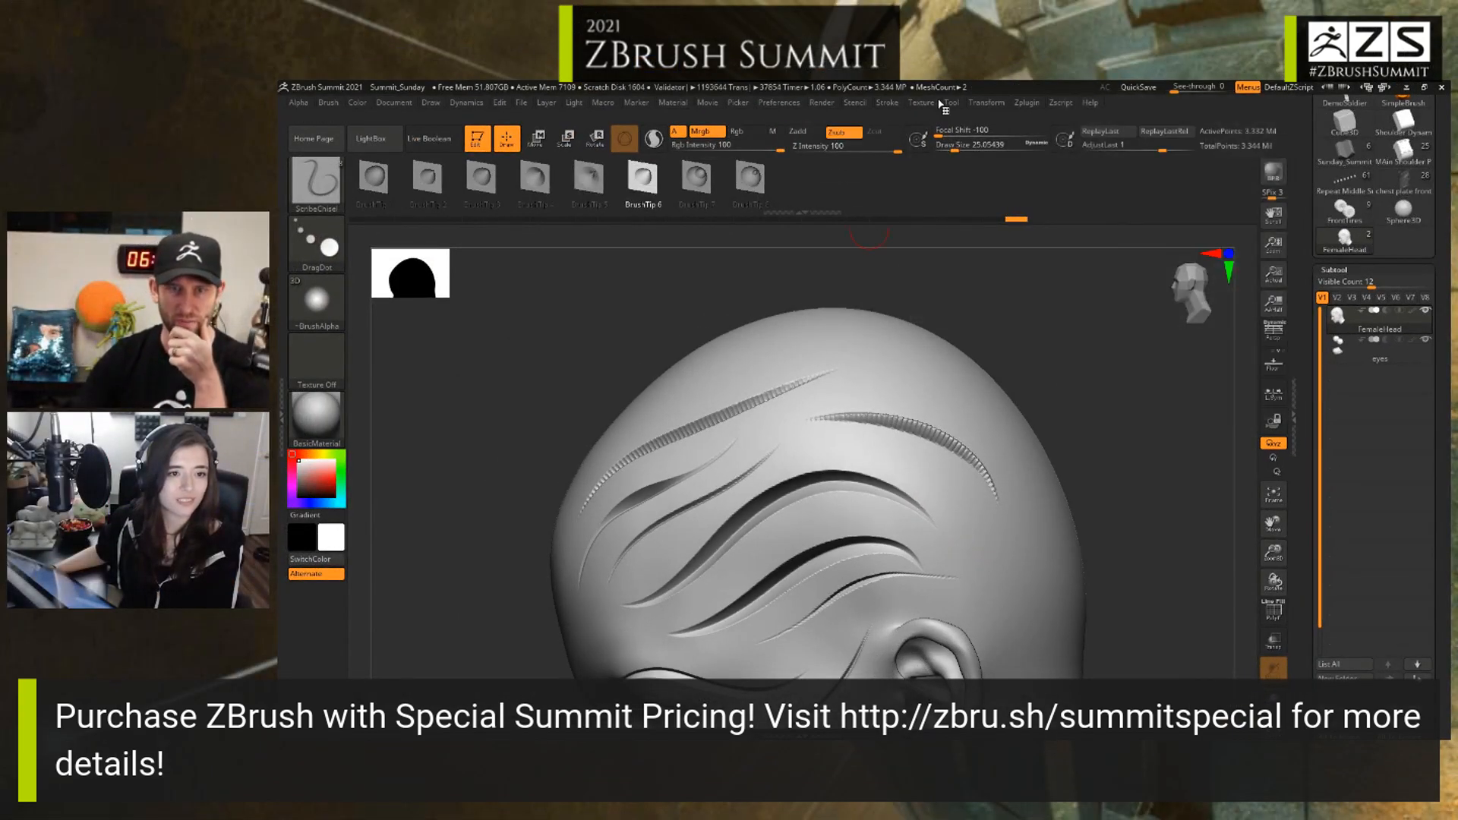
{"action": "left_click", "coordinate": [887, 101]}
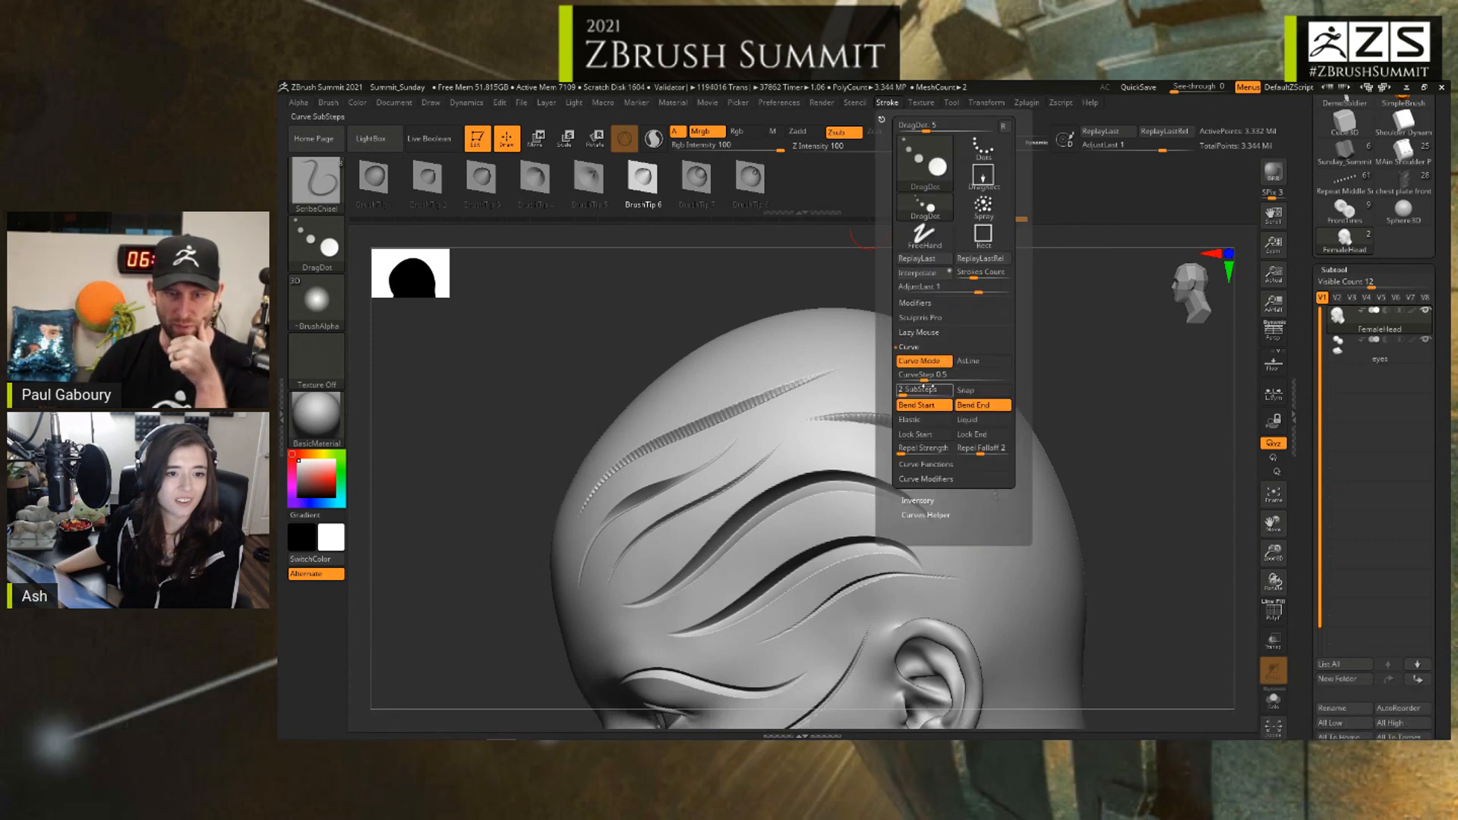
{"action": "left_click_drag", "start_coordinate": [905, 393], "coordinate": [950, 394]}
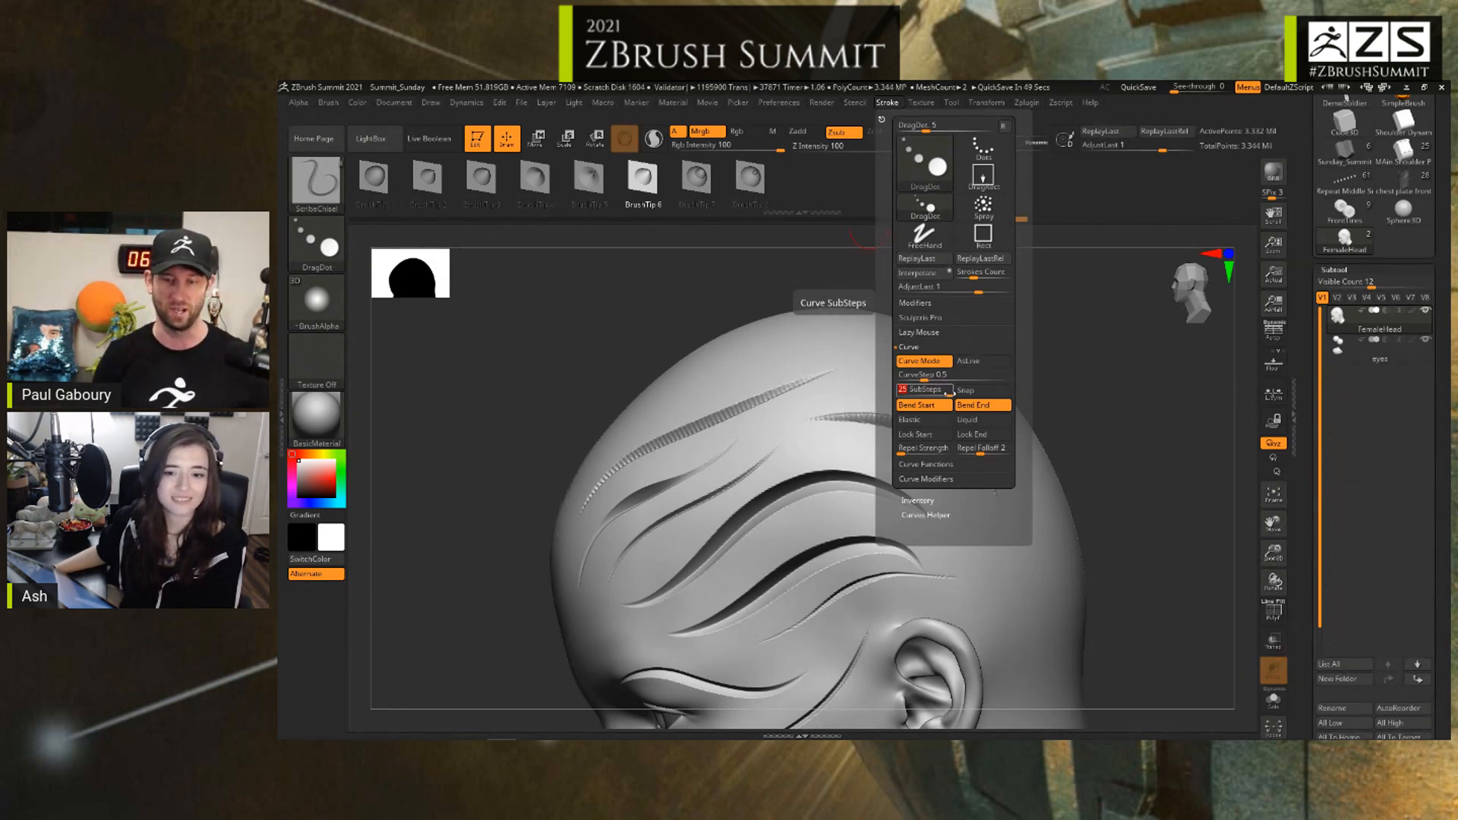
Step: Switch to the samurai armor model and subdivide its chest plate front subtool once
{"action": "left_click", "coordinate": [1397, 190]}
{"action": "left_click_drag", "start_coordinate": [942, 459], "coordinate": [1025, 459]}
{"action": "left_click_drag", "start_coordinate": [1025, 459], "coordinate": [1139, 479], "text": "alt"}
{"action": "key", "text": "ctrl+d"}
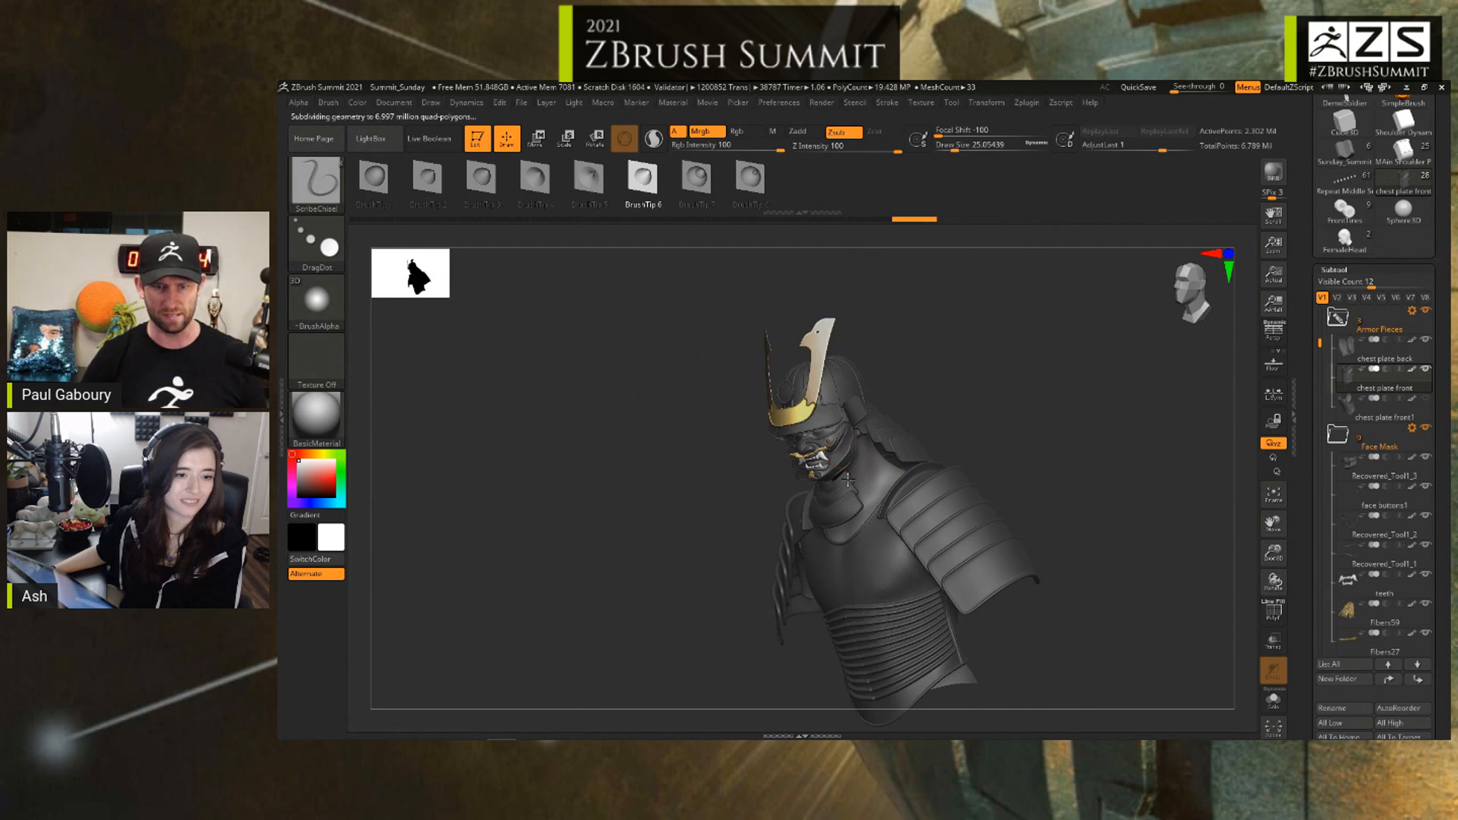
Step: Select the samurai's face mask subtool, Recovered_Tool1_3, and isolate it in Solo mode
{"action": "left_click", "coordinate": [853, 454], "text": "alt"}
{"action": "left_click_drag", "start_coordinate": [997, 434], "coordinate": [1044, 432]}
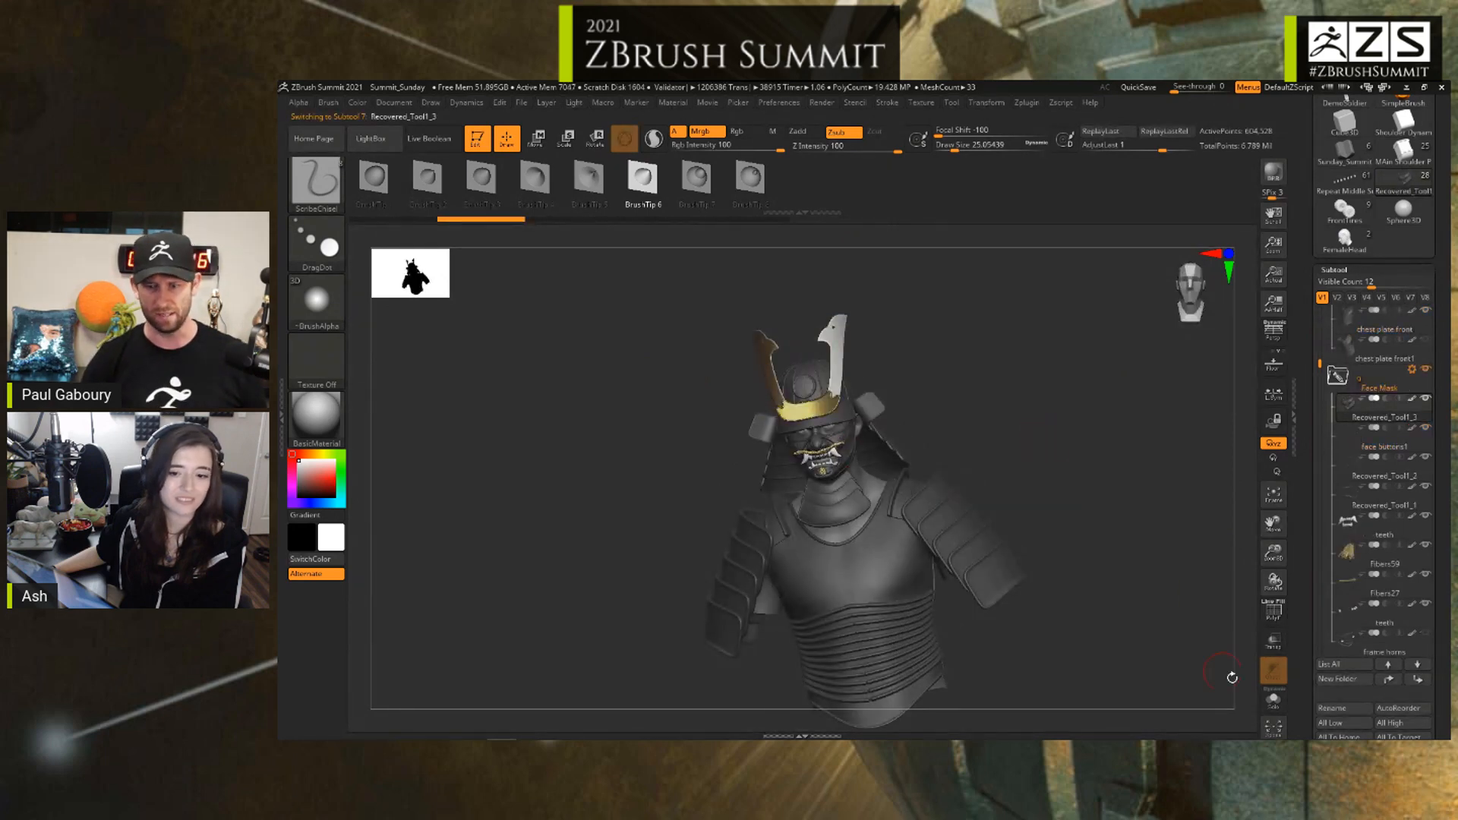
{"action": "left_click", "coordinate": [1273, 699]}
{"action": "left_click_drag", "start_coordinate": [1049, 502], "coordinate": [930, 486]}
{"action": "mouse_move", "coordinate": [912, 448]}
{"action": "right_mouse_down", "text": "ctrl"}
{"action": "mouse_move", "coordinate": [864, 499]}
{"action": "mouse_move", "coordinate": [914, 481]}
{"action": "mouse_move", "coordinate": [913, 547]}
{"action": "right_mouse_up", "text": "ctrl"}
Step: With the draw size set to 3 and Mrgb off, carve a curved groove along the mask's lower cheek ridge
{"action": "key", "text": "s"}
{"action": "left_click_drag", "start_coordinate": [1026, 502], "coordinate": [1014, 498]}
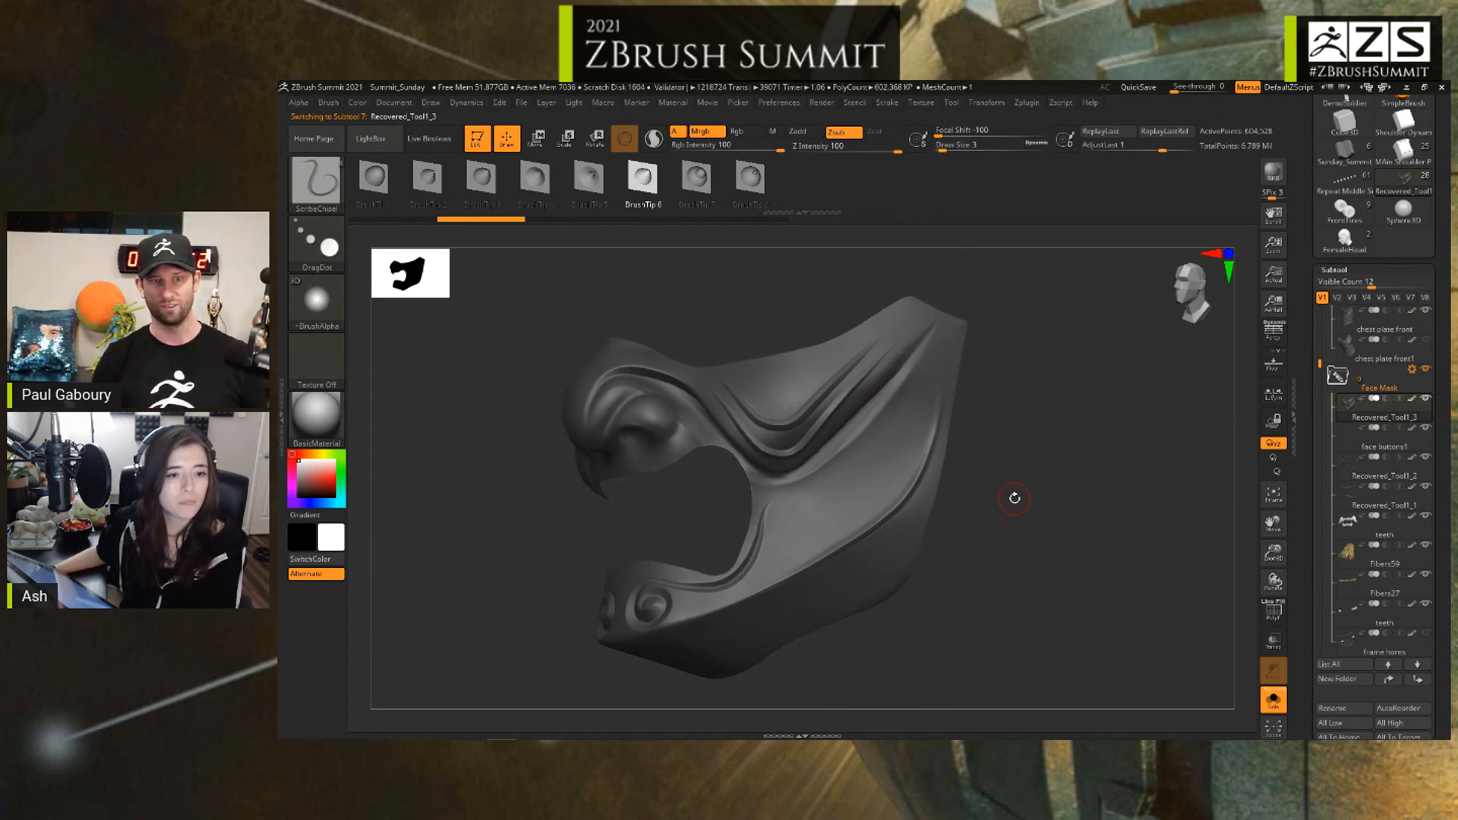
{"action": "left_click", "coordinate": [699, 130]}
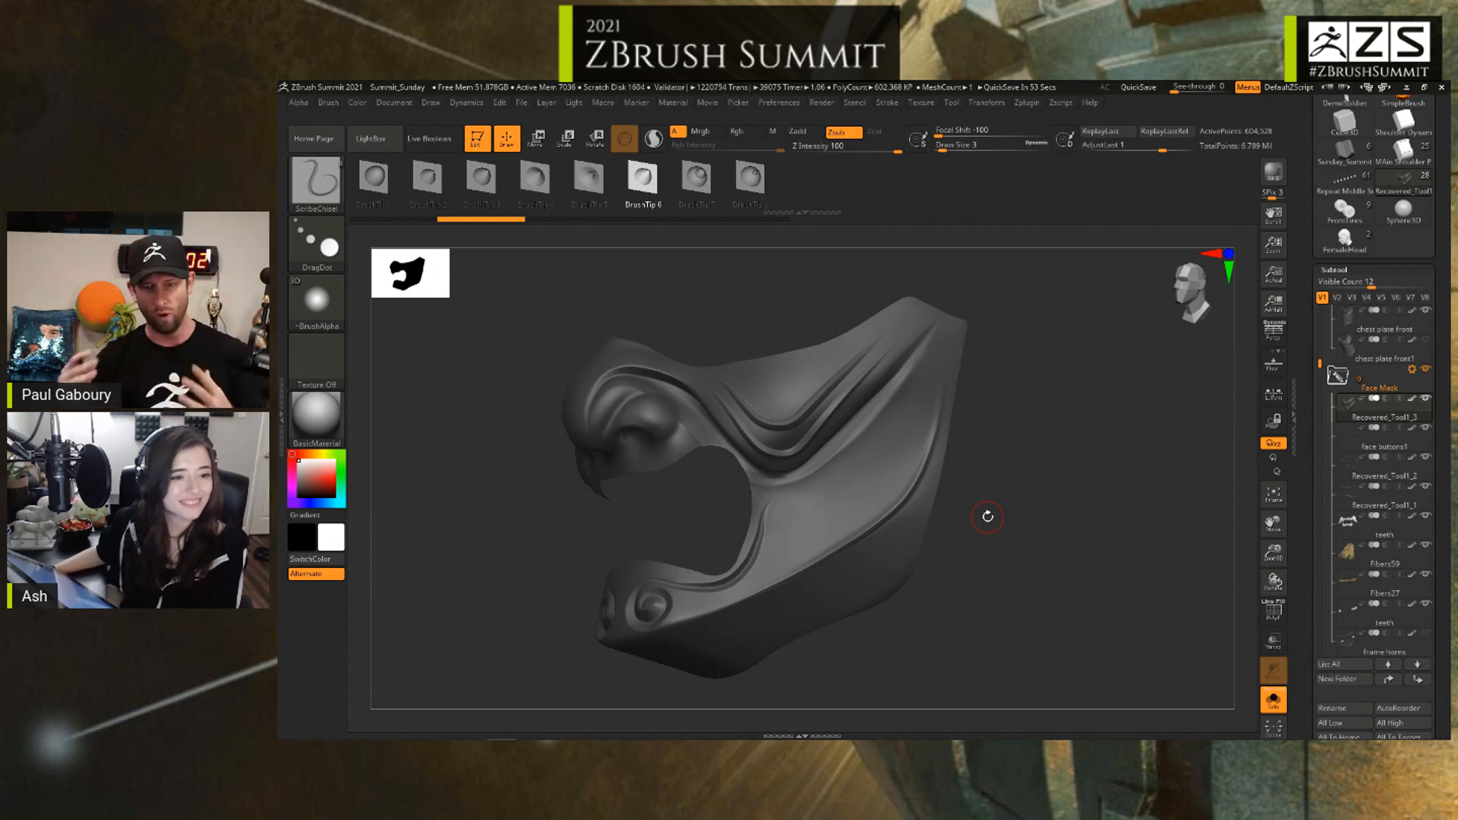
{"action": "right_click_drag", "start_coordinate": [928, 471], "coordinate": [854, 522]}
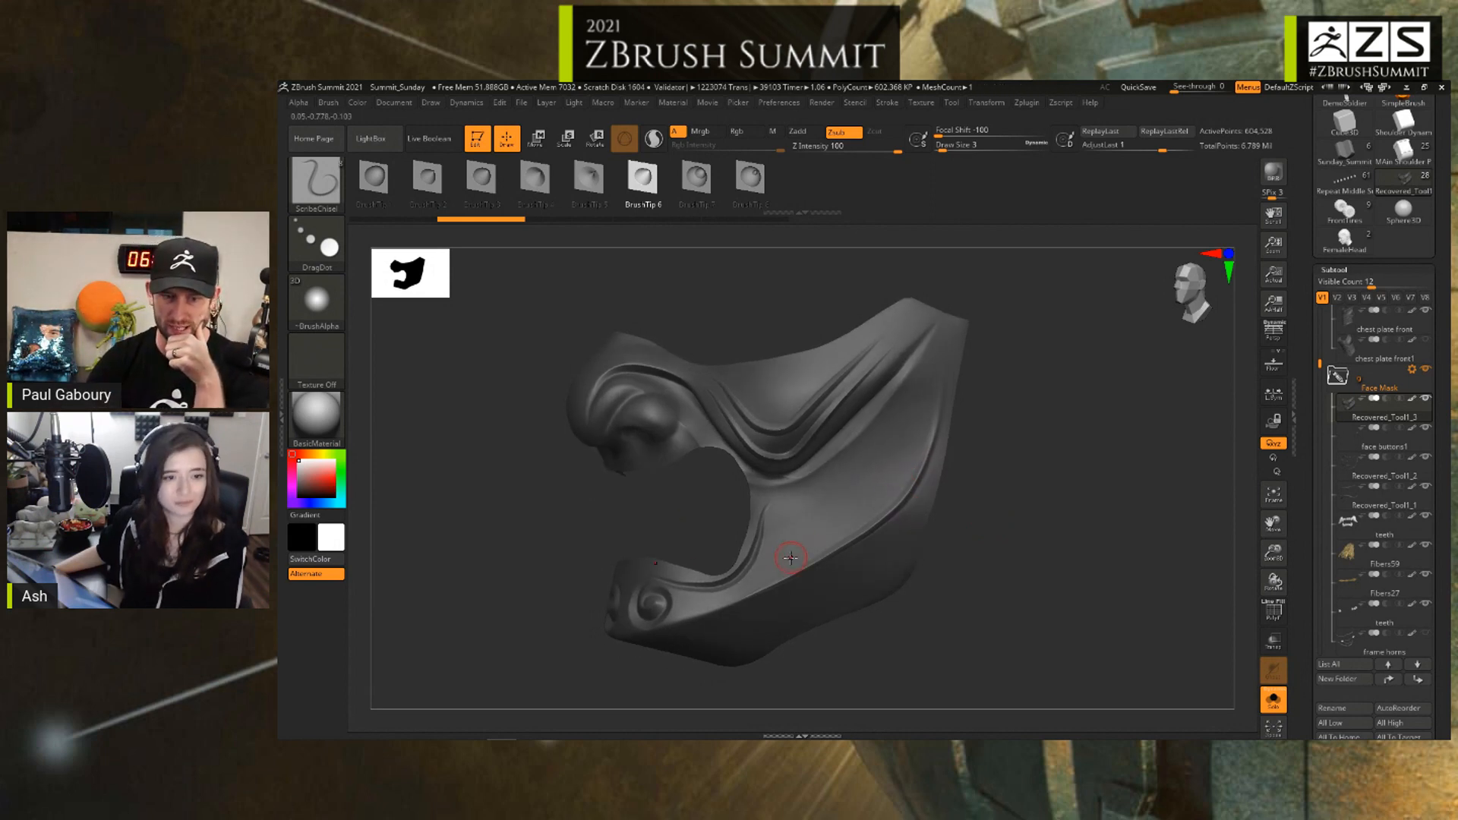
{"action": "left_click", "coordinate": [921, 466]}
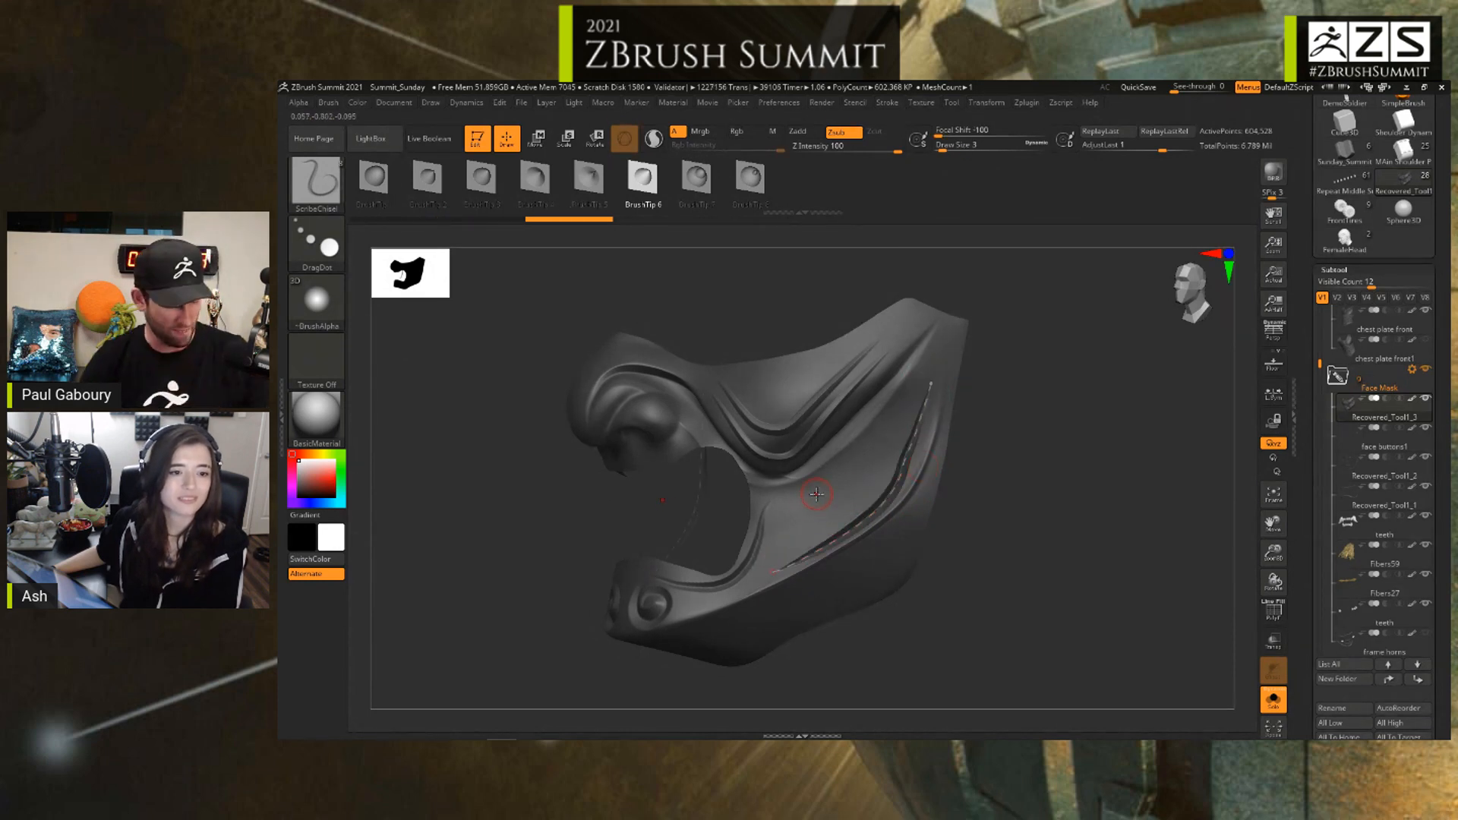
Step: Reduce the draw size to about 2.19 and carve a second groove under the mask's upper cheek fold
{"action": "key", "text": "s"}
{"action": "left_click_drag", "start_coordinate": [819, 493], "coordinate": [846, 458]}
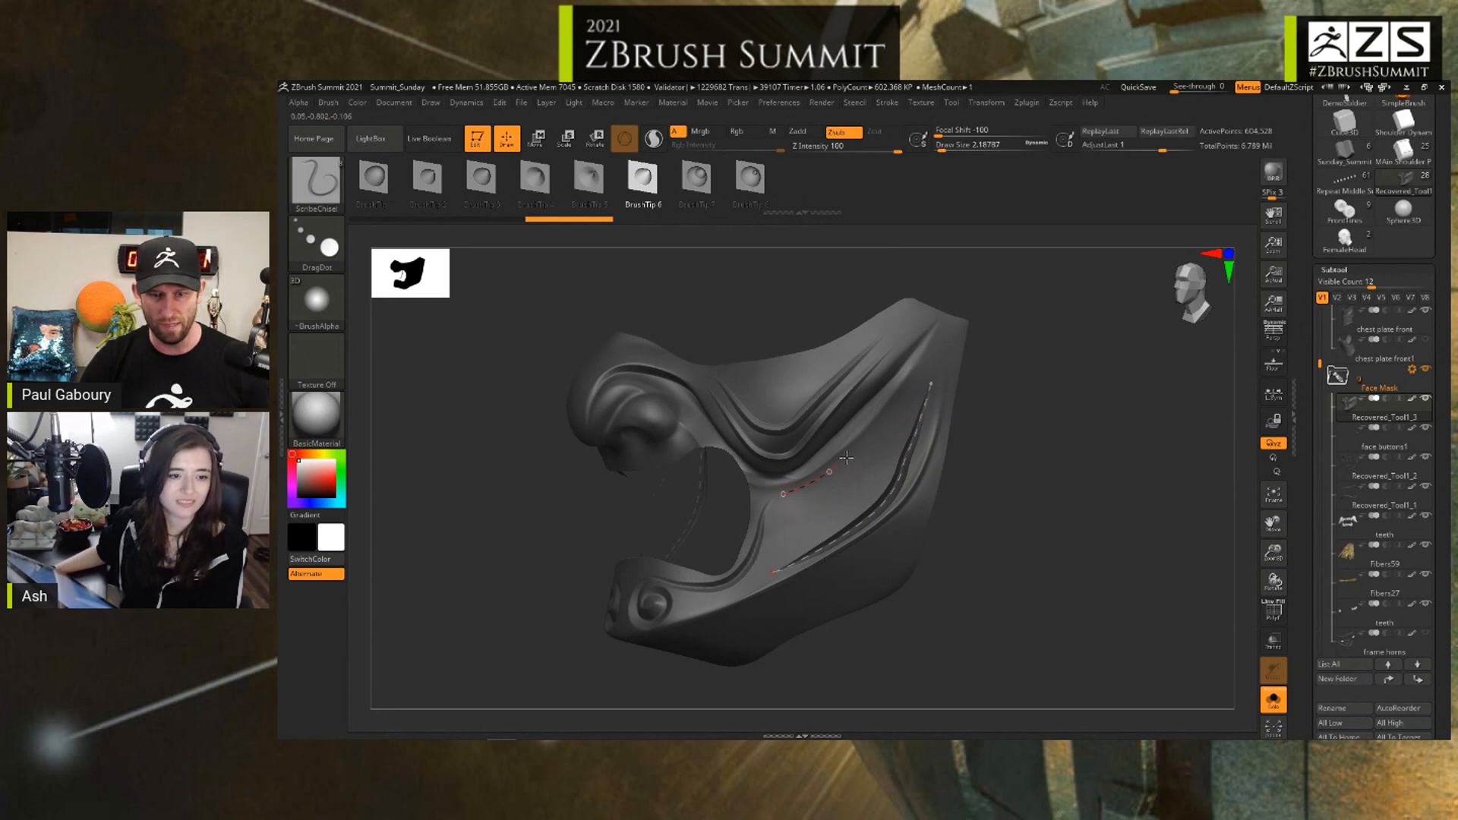
{"action": "left_click", "coordinate": [923, 371]}
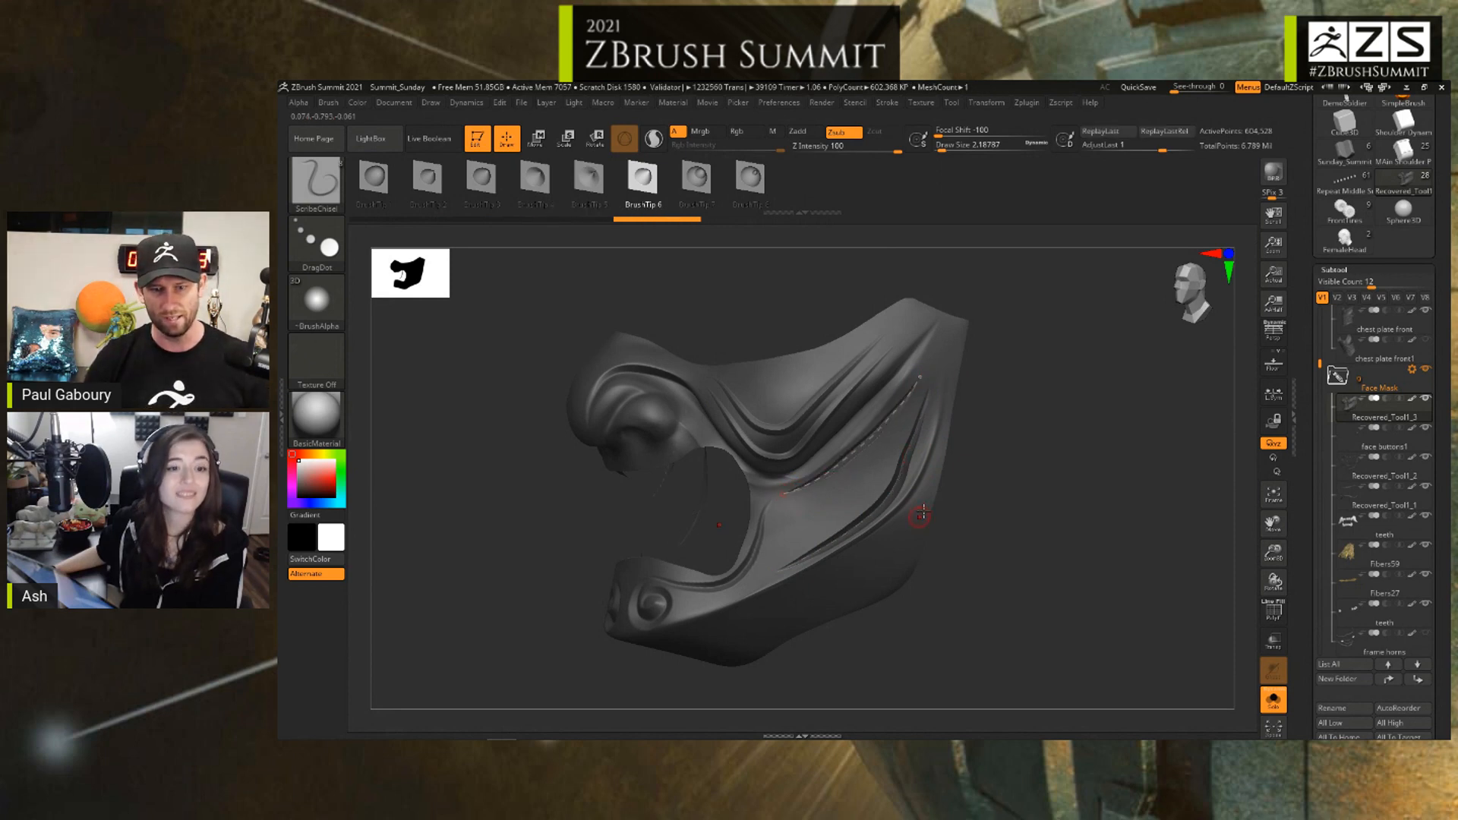
Step: Interpolate between the last two strokes to fill the mask's cheek with grooves and inspect them from several angles
{"action": "left_click", "coordinate": [889, 106]}
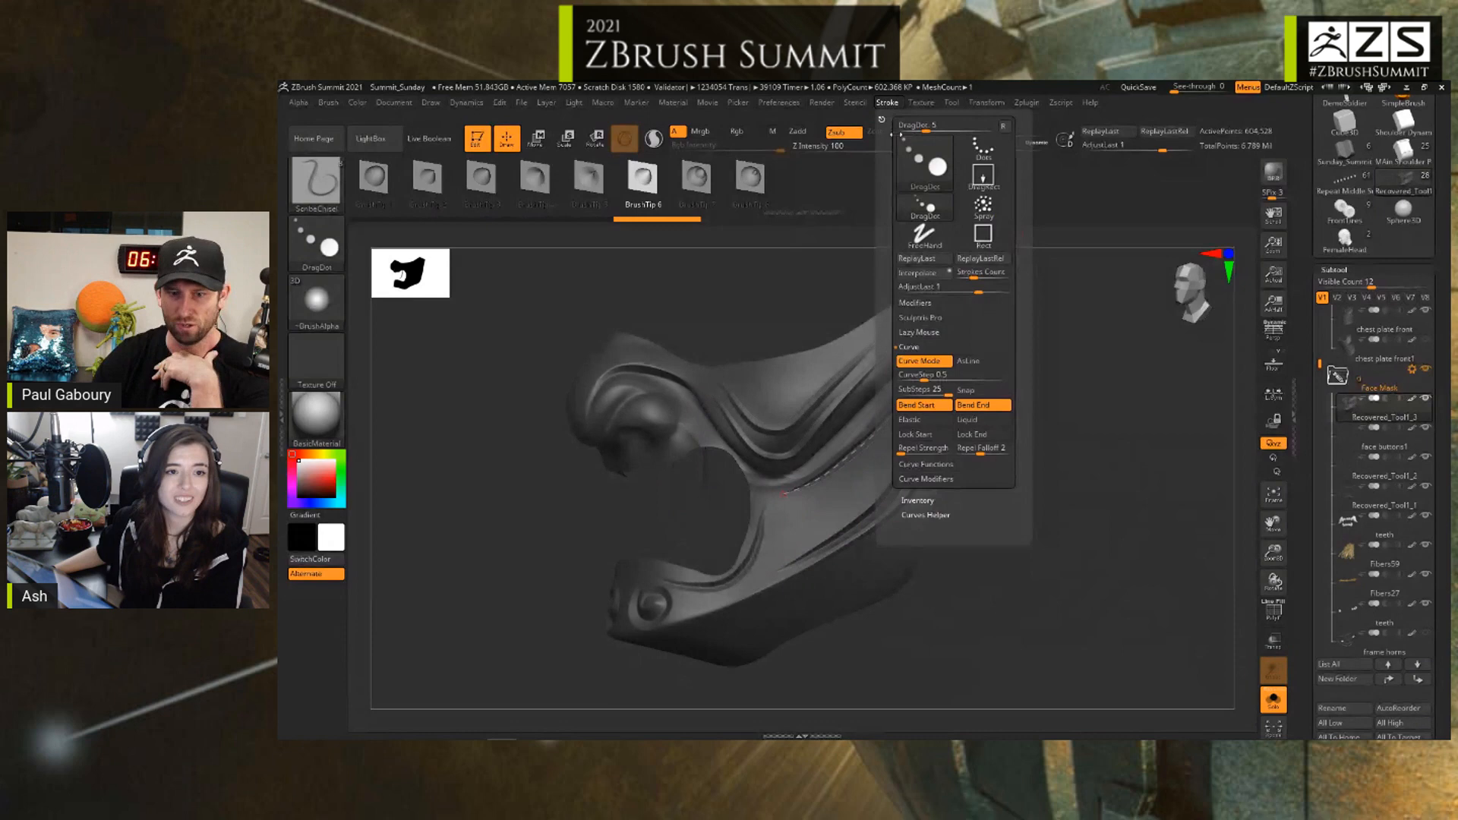
{"action": "left_click", "coordinate": [920, 275]}
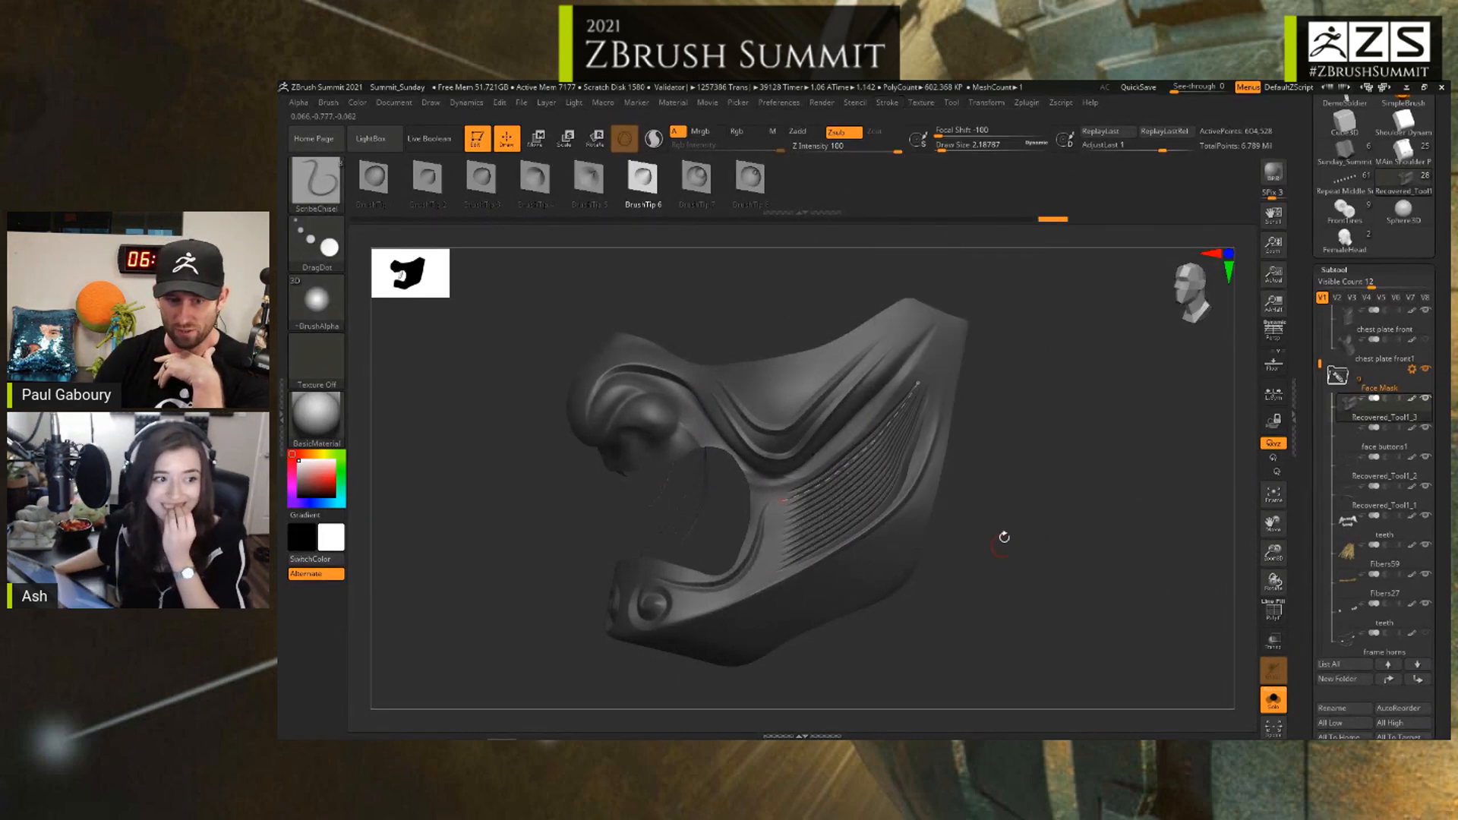
{"action": "left_click_drag", "start_coordinate": [1004, 534], "coordinate": [1037, 531]}
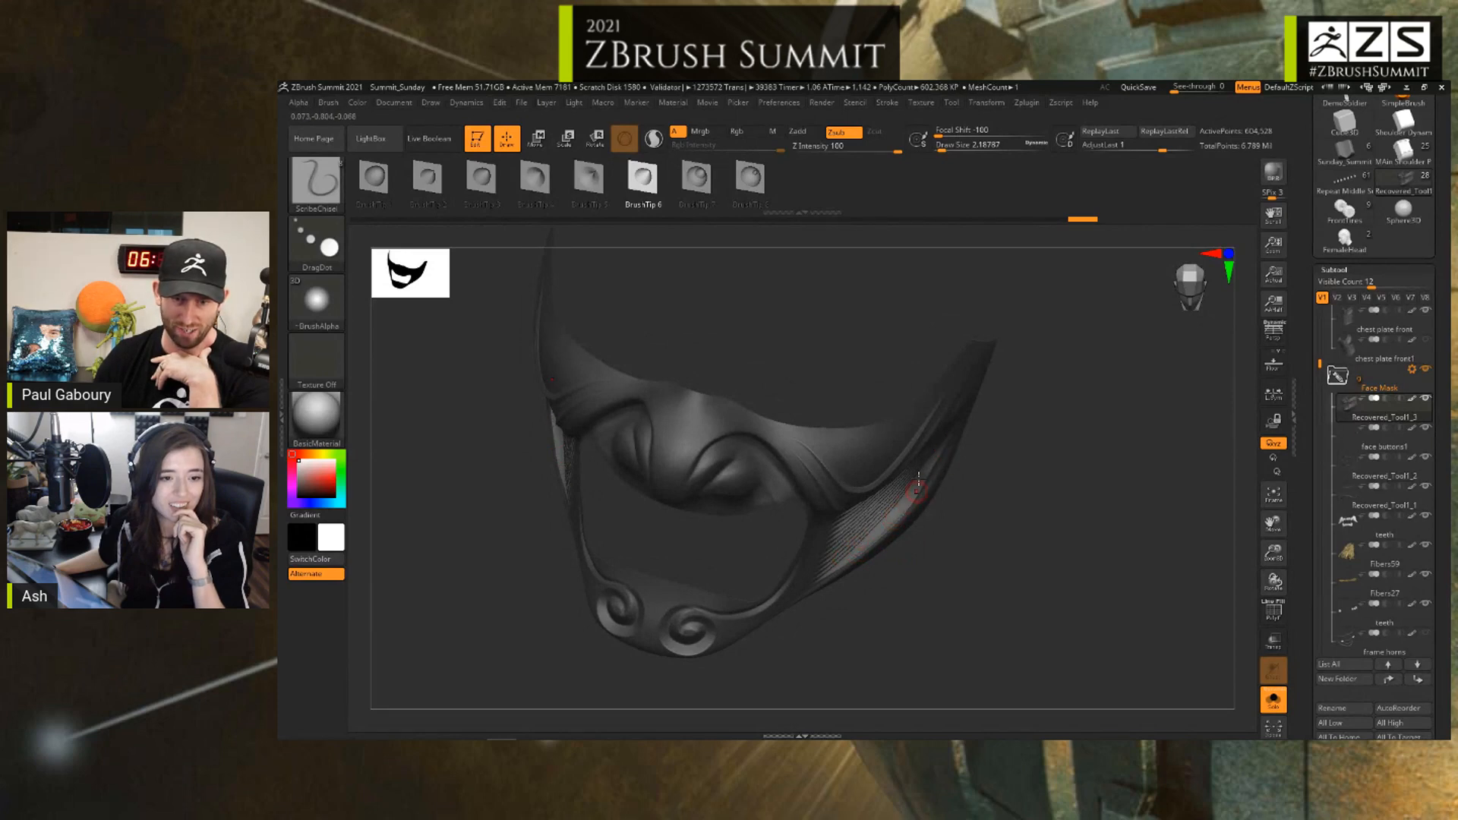
{"action": "left_click_drag", "start_coordinate": [979, 486], "coordinate": [949, 516]}
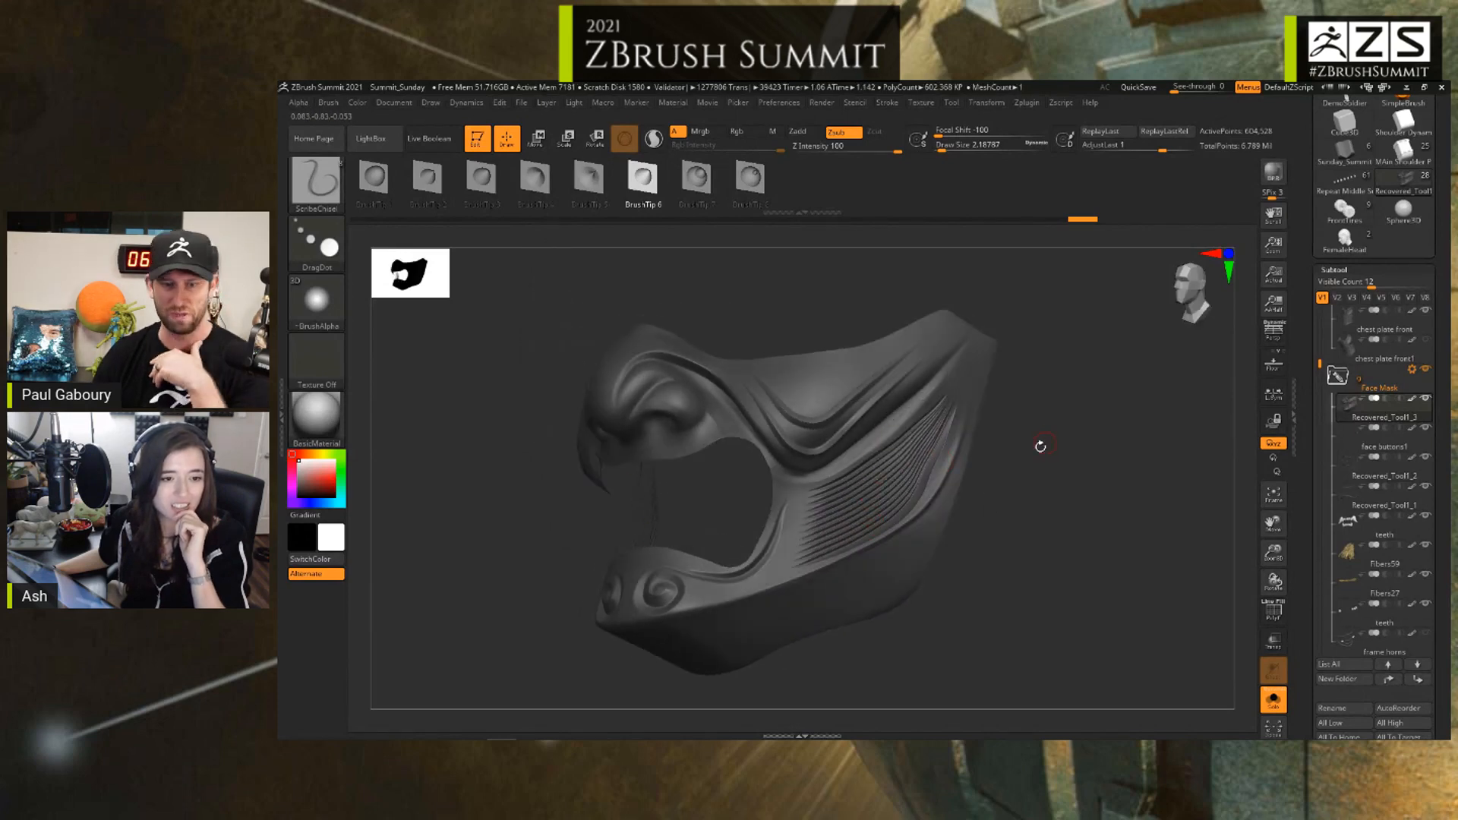
{"action": "left_click_drag", "start_coordinate": [1040, 446], "coordinate": [1060, 517]}
{"action": "left_click_drag", "start_coordinate": [1070, 514], "coordinate": [1094, 495]}
Step: Undo the interpolated grooves and both carved strokes on the mask's cheek
{"action": "key", "text": "ctrl"}
{"action": "key", "text": "ctrl+z"}
{"action": "key", "text": "ctrl+z"}
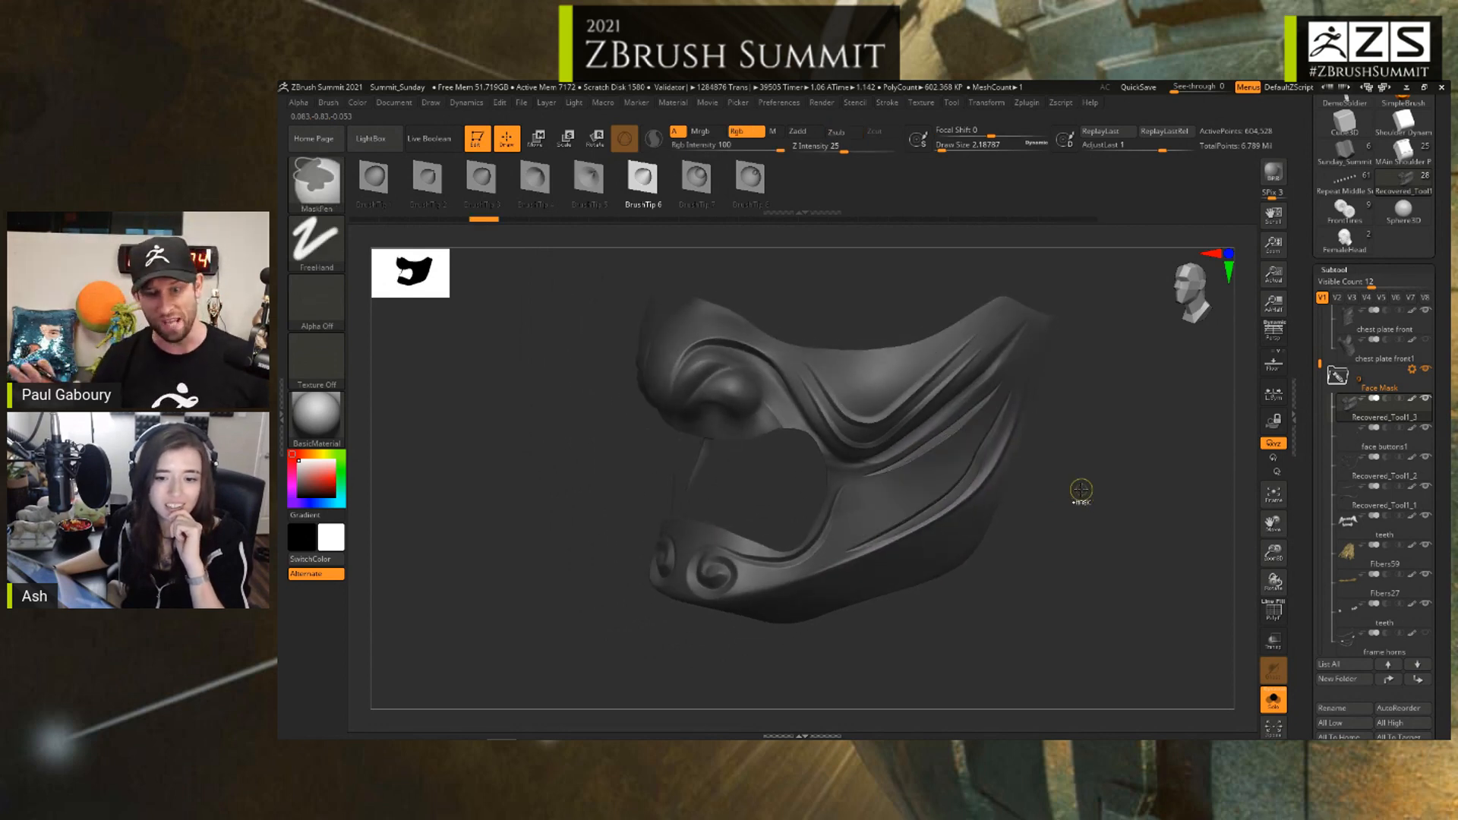
{"action": "key", "text": "ctrl+z"}
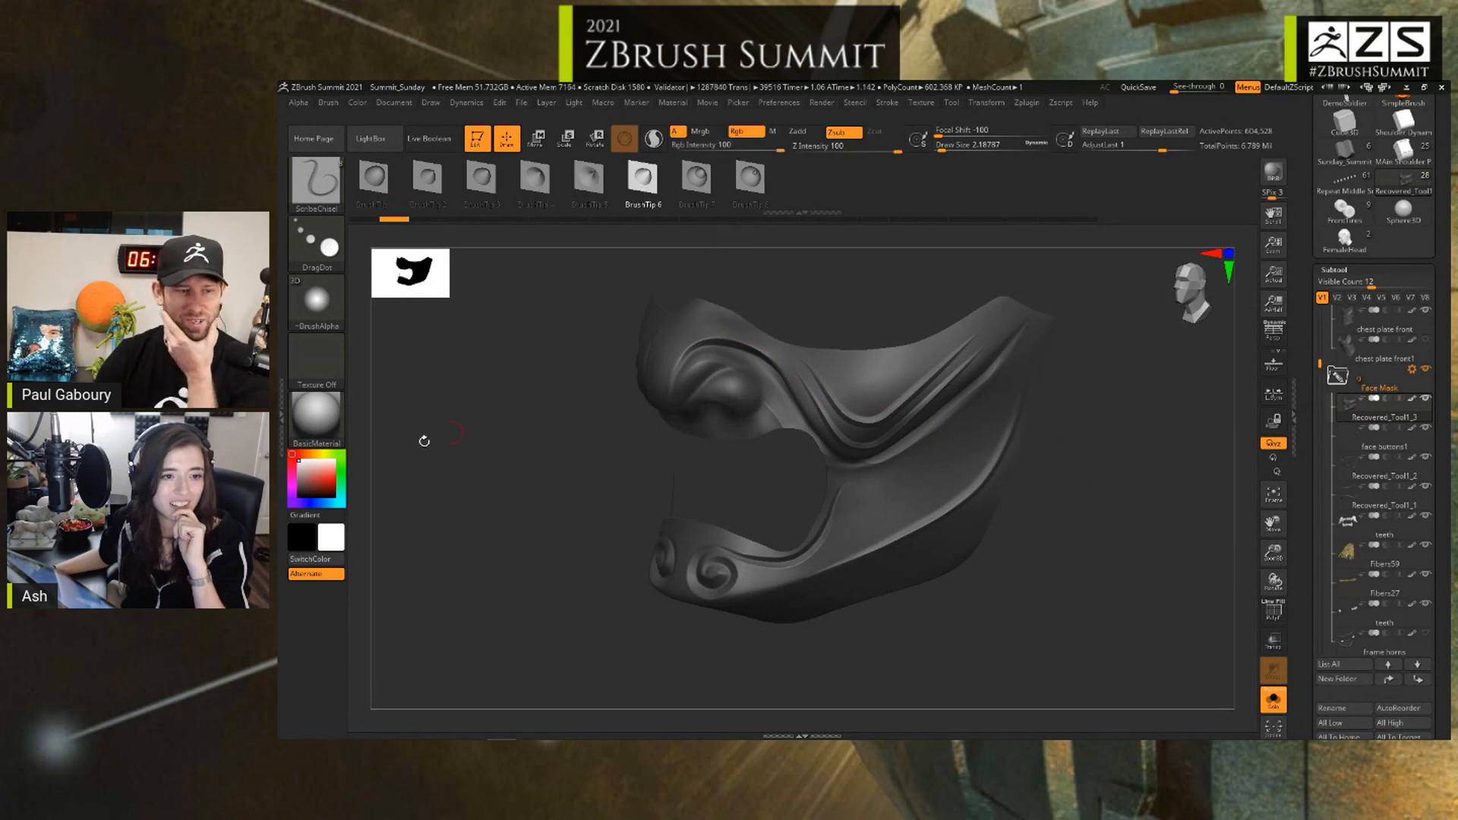
Step: With Rgb on, a red color and draw size 2, carve a groove along the mask's lower cheek ridge
{"action": "left_click", "coordinate": [334, 480]}
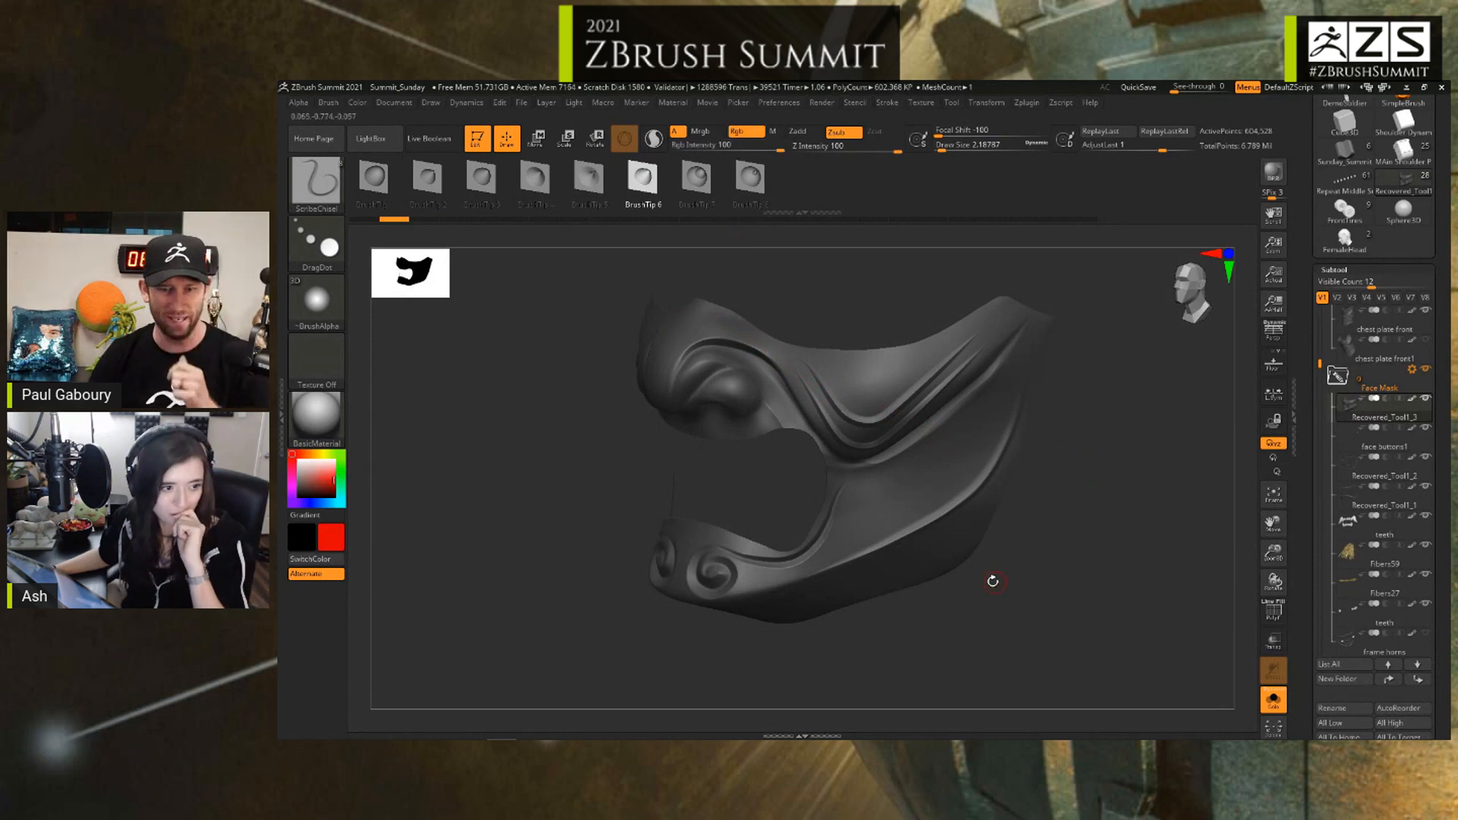
{"action": "left_click_drag", "start_coordinate": [993, 579], "coordinate": [966, 592]}
{"action": "key", "text": "s"}
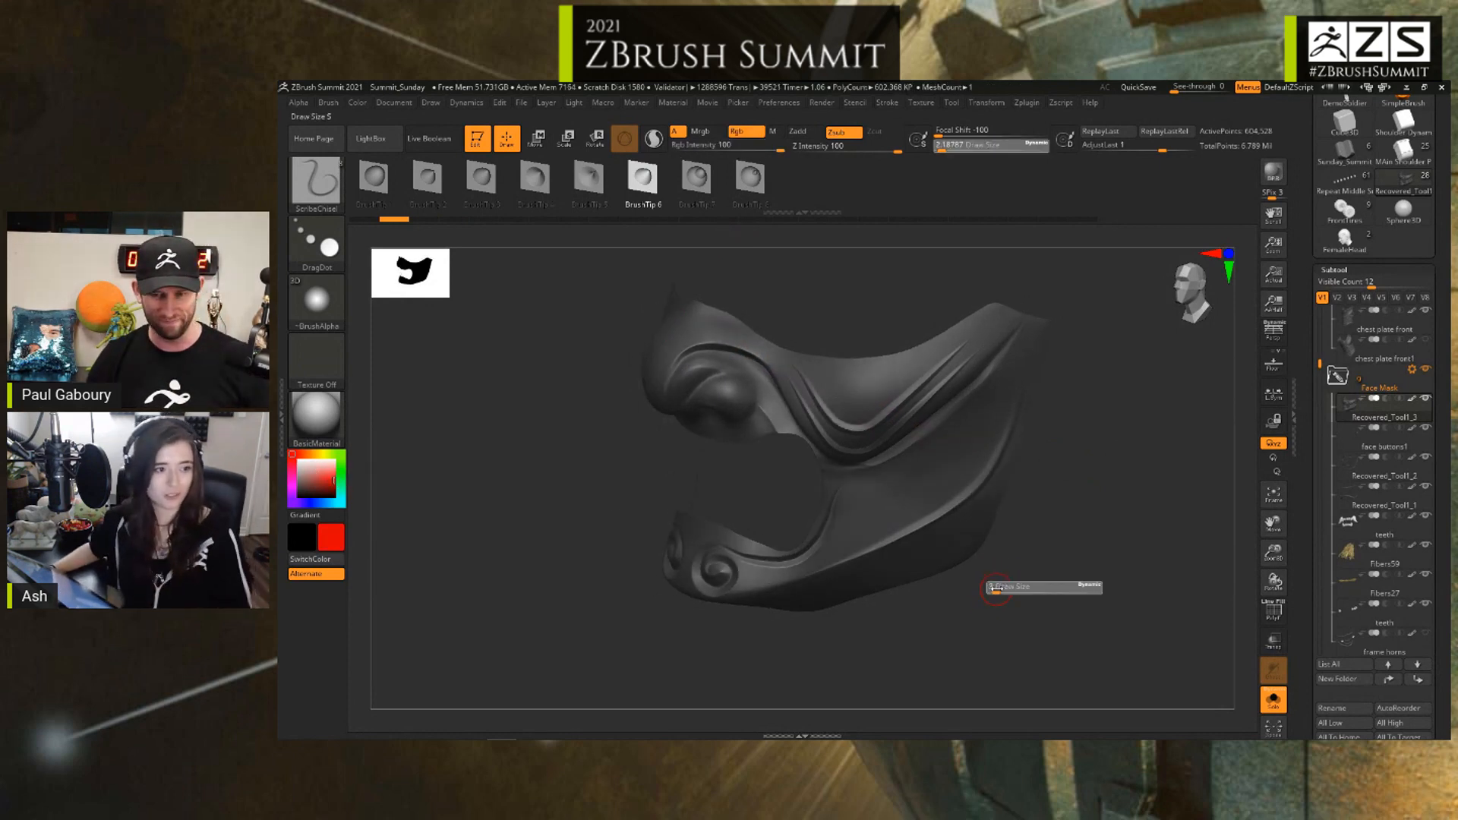
{"action": "left_click", "coordinate": [993, 588]}
{"action": "right_click_drag", "start_coordinate": [989, 582], "coordinate": [918, 569], "text": "ctrl"}
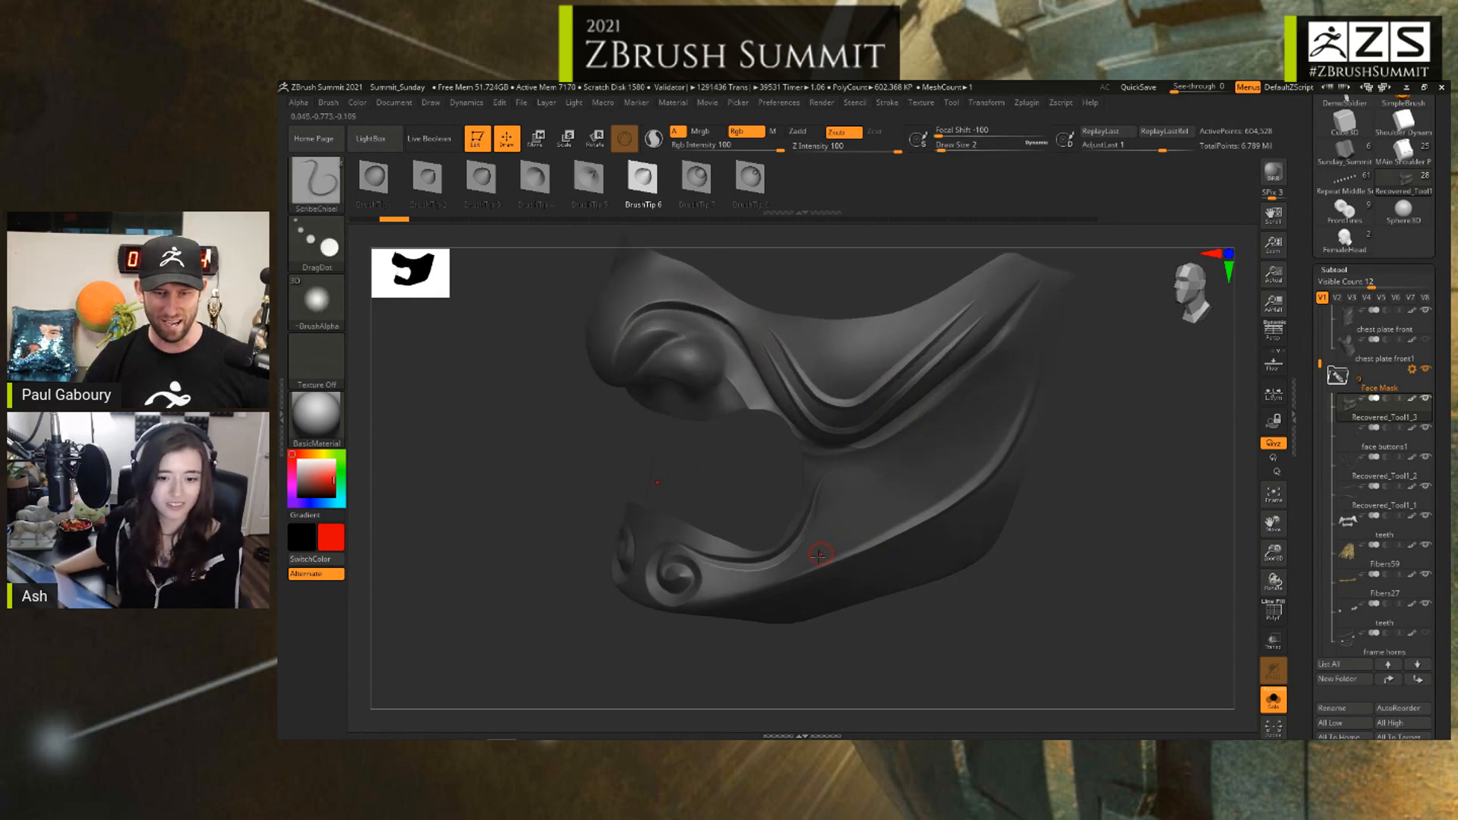
{"action": "left_click_drag", "start_coordinate": [818, 558], "coordinate": [897, 516]}
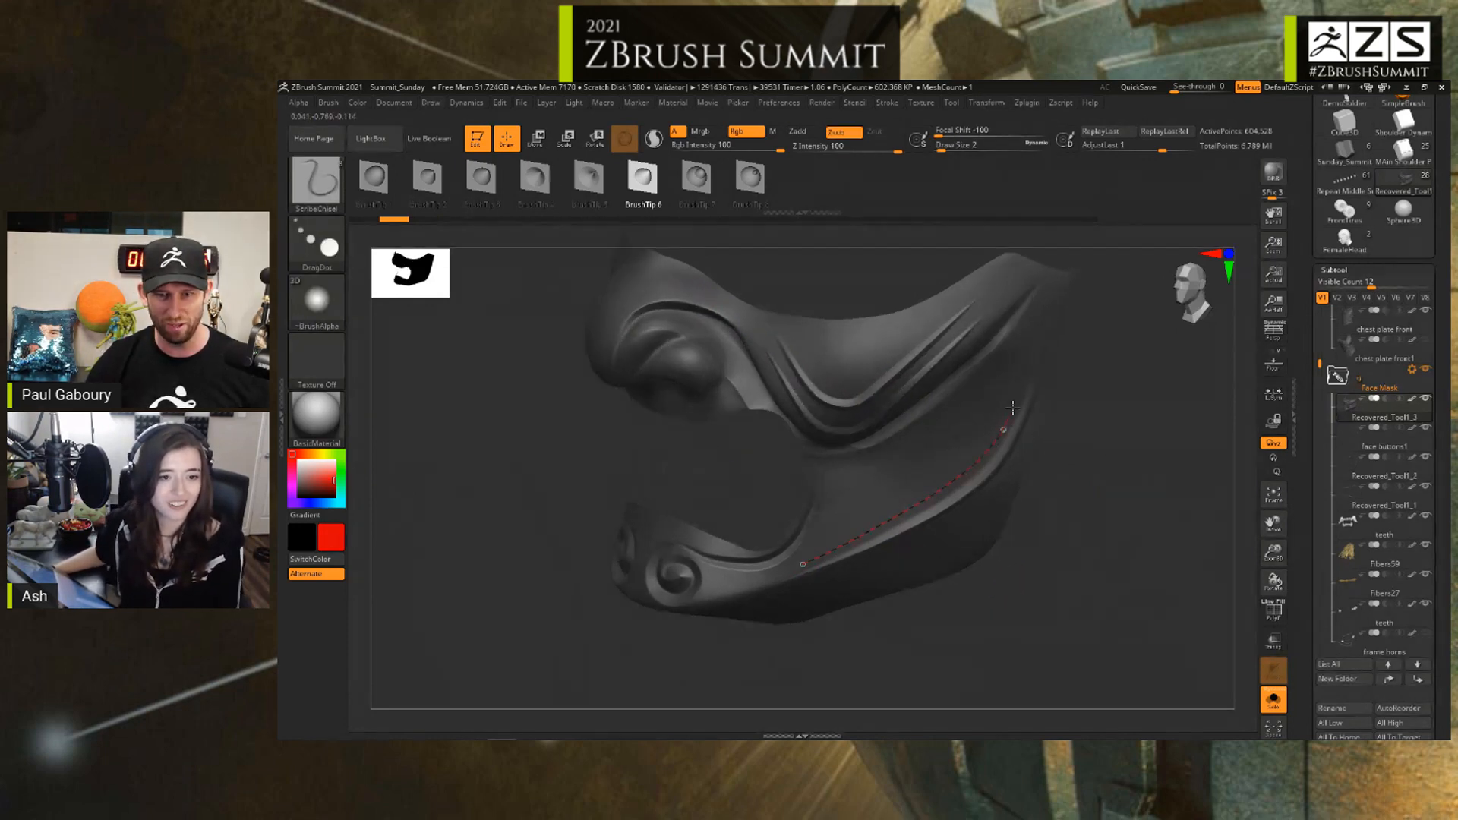
{"action": "left_click_drag", "start_coordinate": [1028, 354], "coordinate": [1028, 353]}
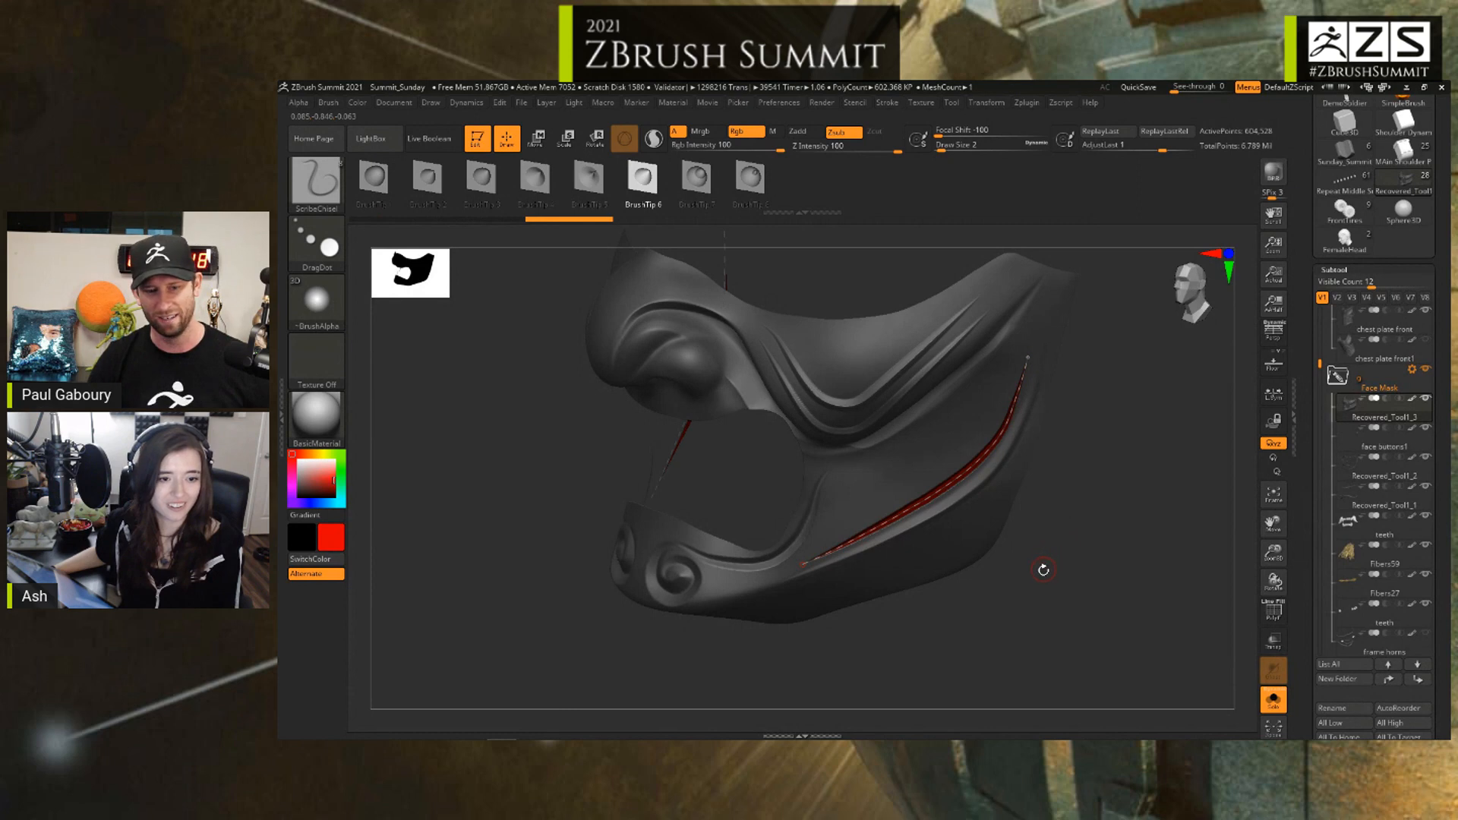
Step: Pick an orange color, set the draw size to 1, and carve a second groove under the mask's upper cheek fold
{"action": "left_click", "coordinate": [313, 453]}
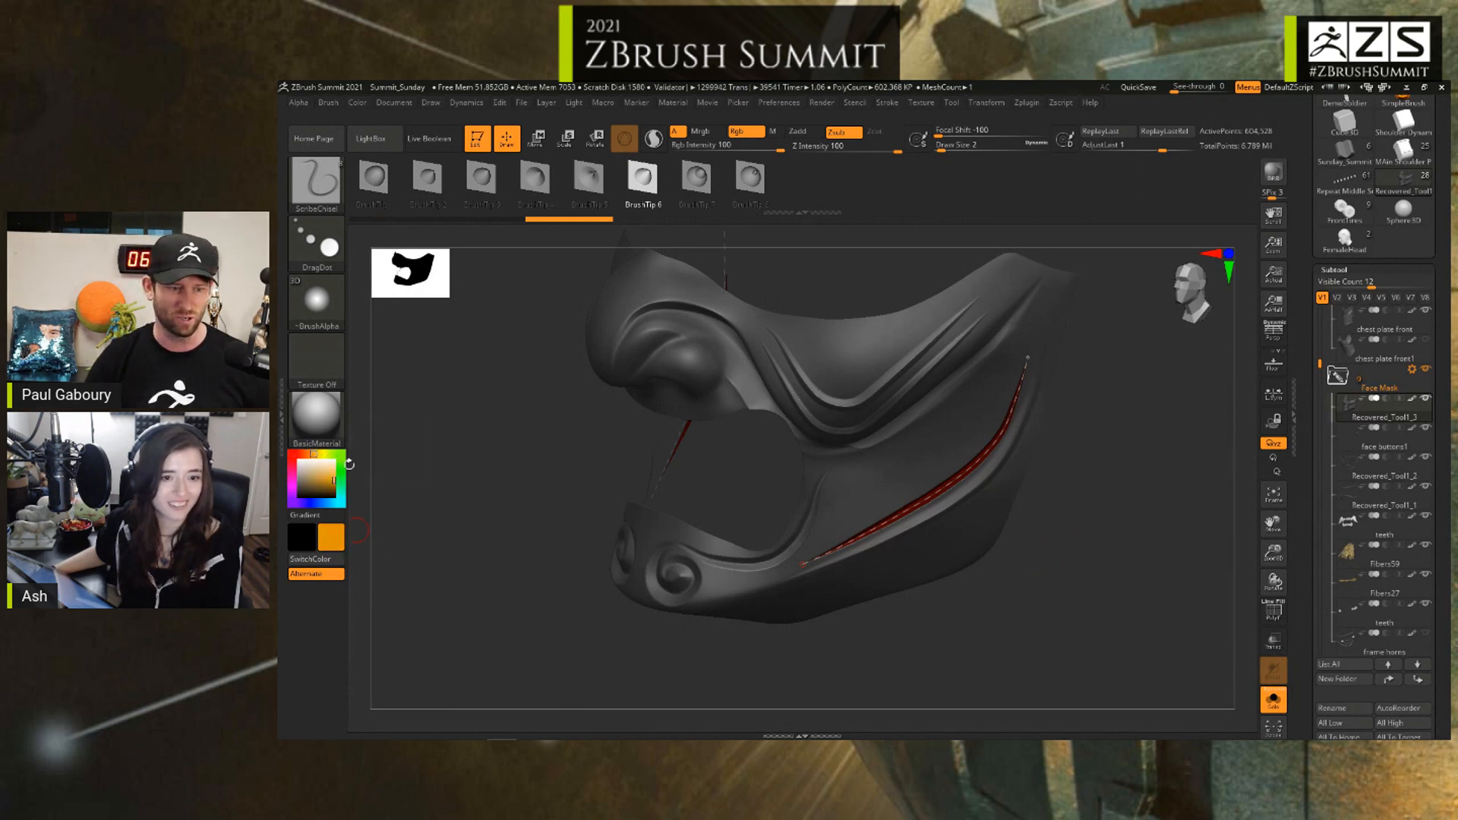
{"action": "key", "text": "s"}
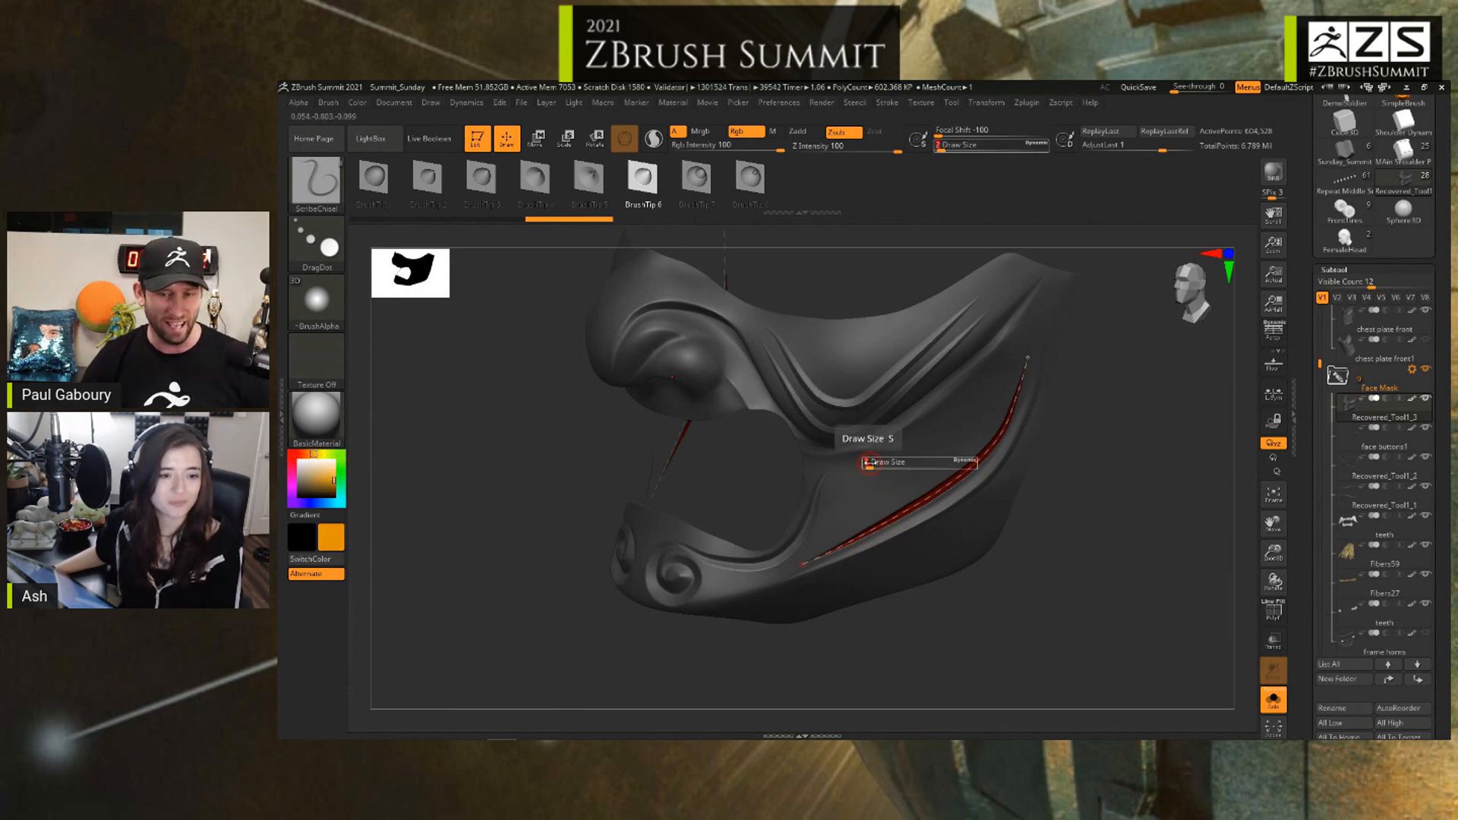
{"action": "left_click_drag", "start_coordinate": [869, 464], "coordinate": [999, 361]}
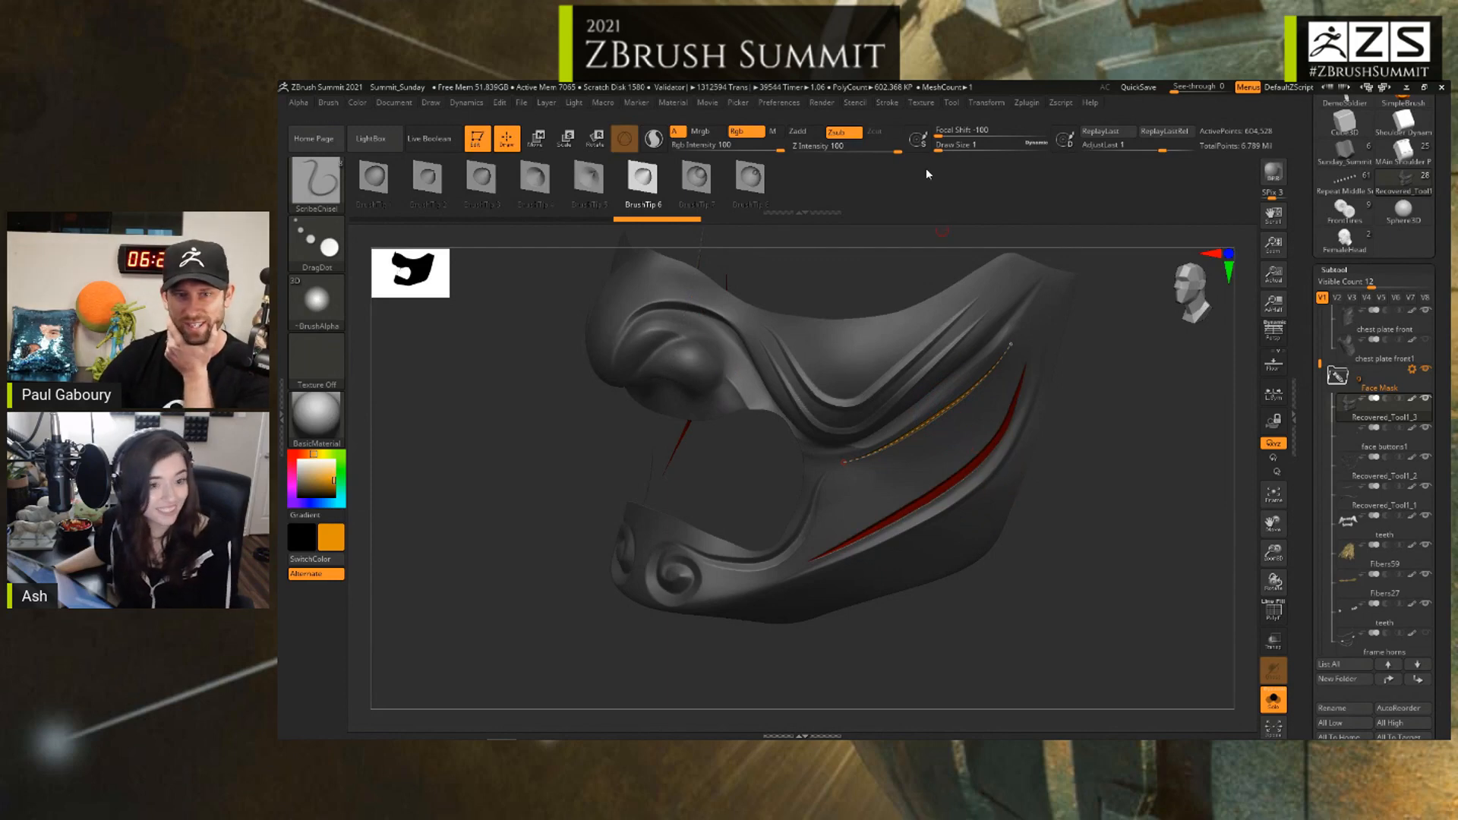
Step: Interpolate between the red and orange strokes to fill the mask's cheek with graded grooves, and inspect the result
{"action": "left_click", "coordinate": [887, 102]}
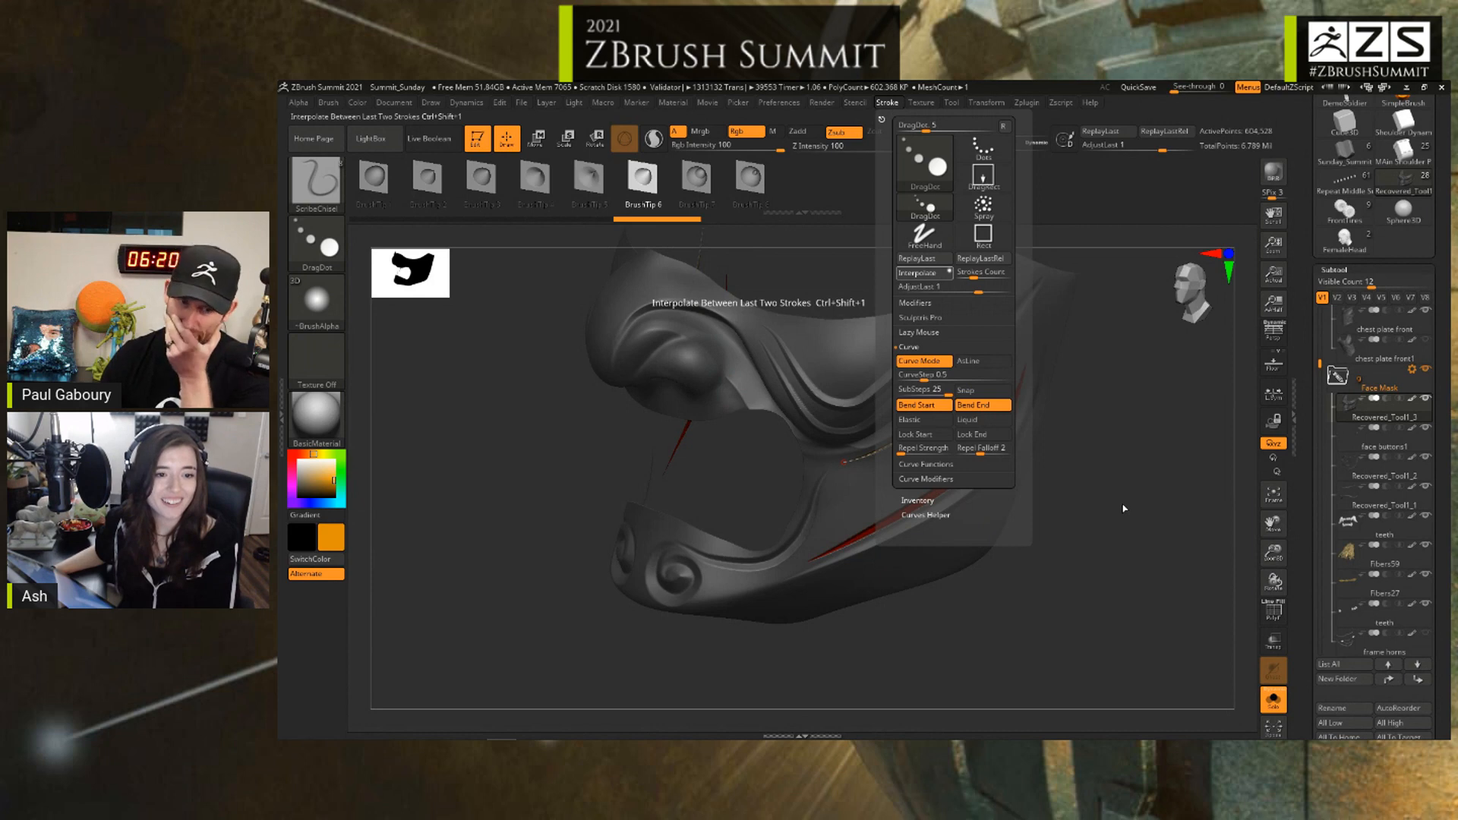
{"action": "mouse_move", "coordinate": [1096, 506]}
{"action": "left_mouse_down"}
{"action": "mouse_move", "coordinate": [982, 533]}
{"action": "mouse_move", "coordinate": [1142, 479]}
{"action": "left_mouse_up"}
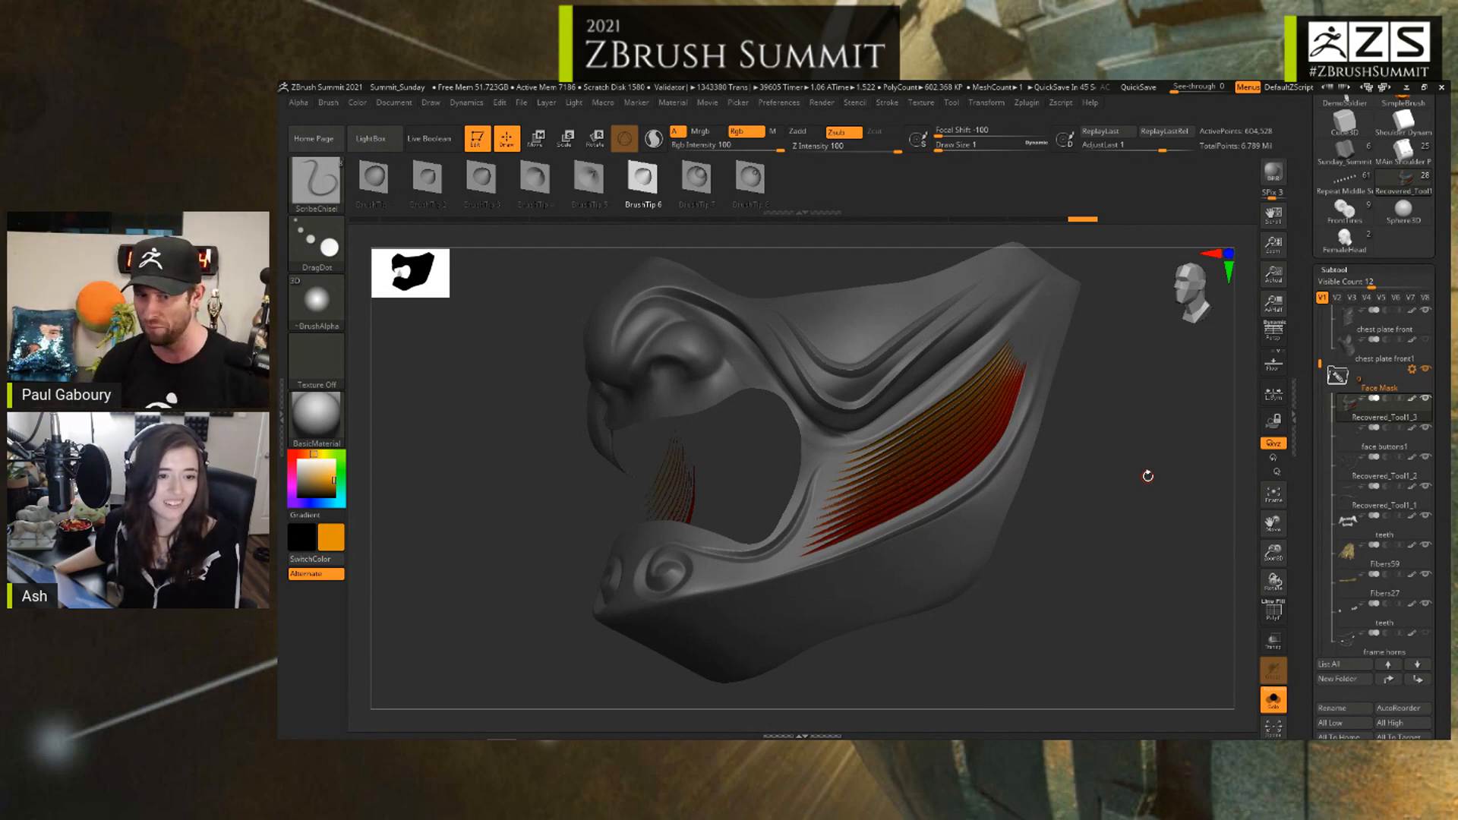
{"action": "left_click_drag", "start_coordinate": [1009, 490], "coordinate": [1013, 540]}
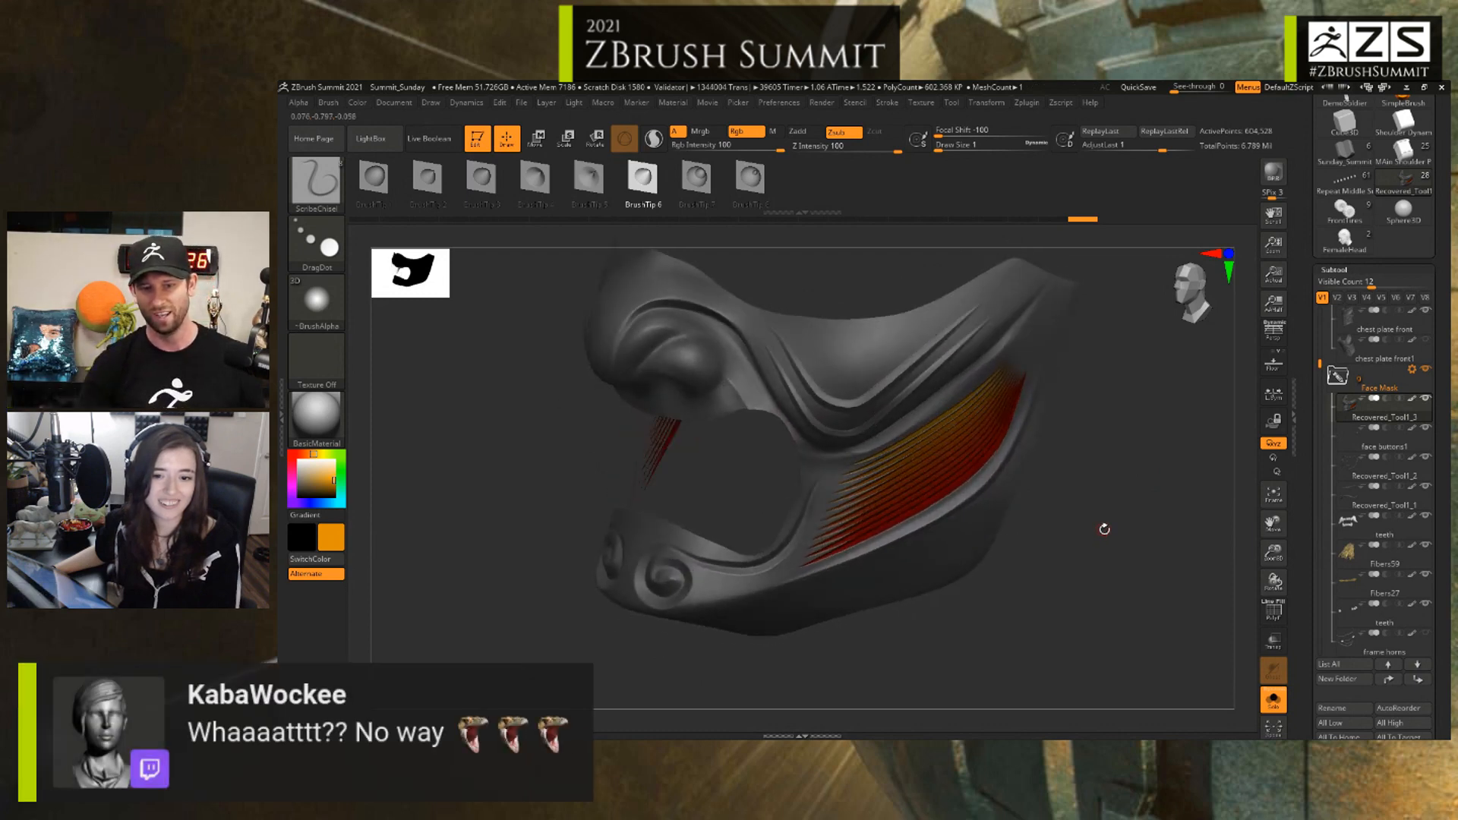
{"action": "mouse_move", "coordinate": [1104, 527]}
{"action": "left_mouse_down"}
{"action": "mouse_move", "coordinate": [1082, 511]}
{"action": "mouse_move", "coordinate": [1113, 540]}
{"action": "mouse_move", "coordinate": [1071, 557]}
{"action": "mouse_move", "coordinate": [1078, 531]}
{"action": "mouse_move", "coordinate": [1071, 558]}
{"action": "mouse_move", "coordinate": [1109, 511]}
{"action": "left_mouse_up"}
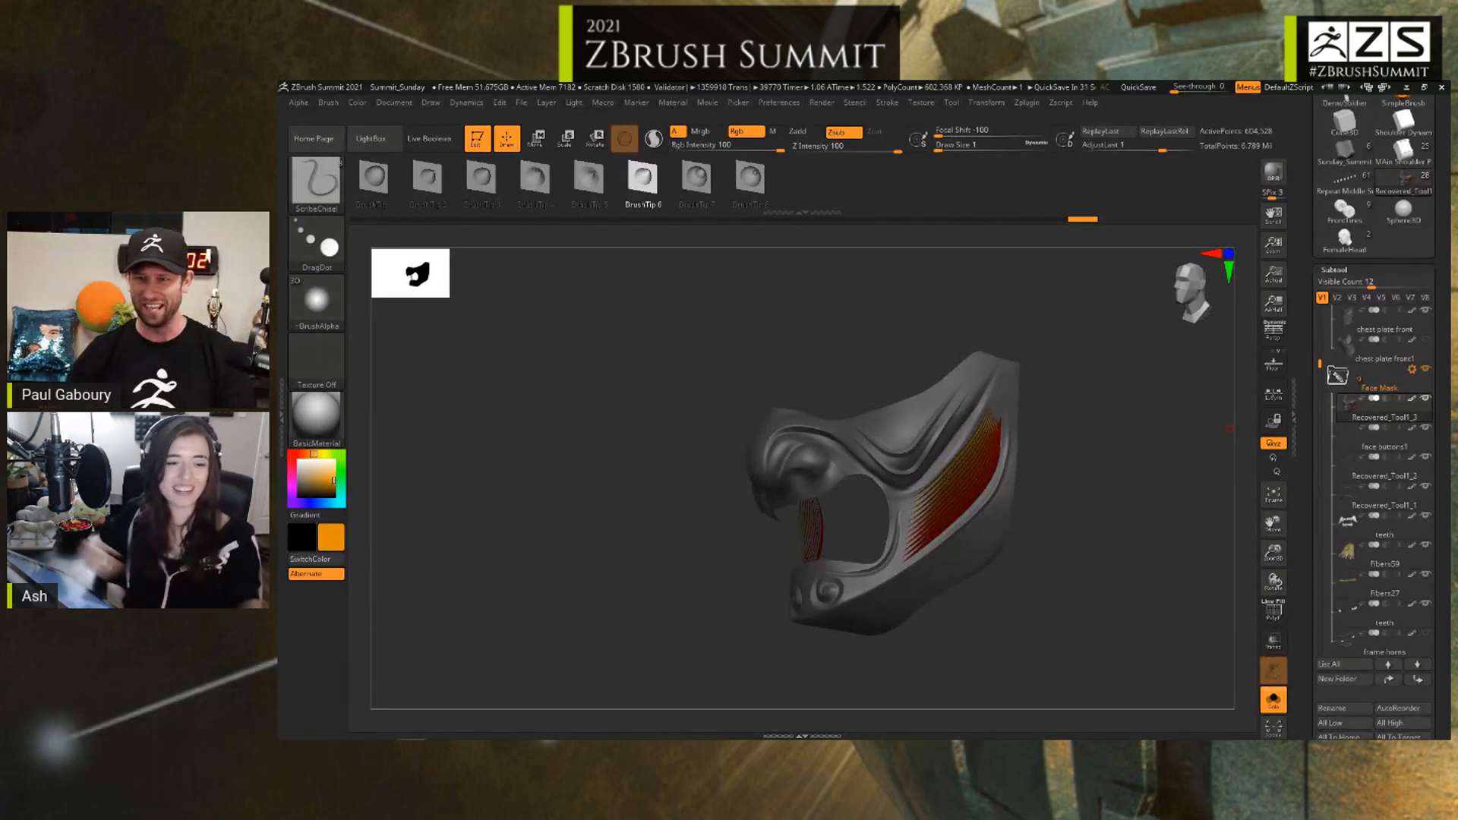
Step: Switch to the DemoSoldier model with all its subtools shown and a white color, facing front
{"action": "left_click_drag", "start_coordinate": [1444, 275], "coordinate": [1443, 408]}
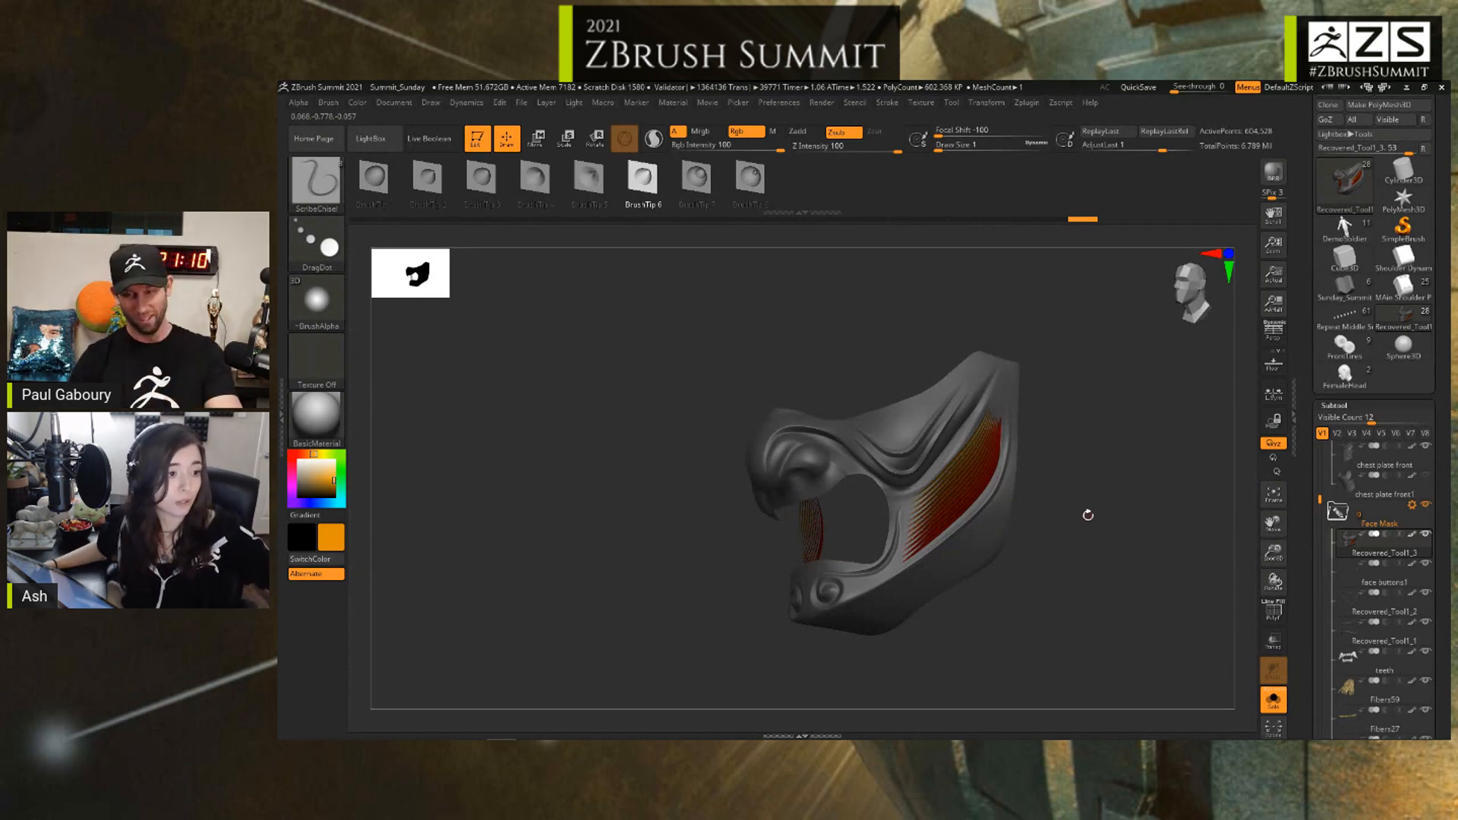
{"action": "left_click", "coordinate": [1344, 226]}
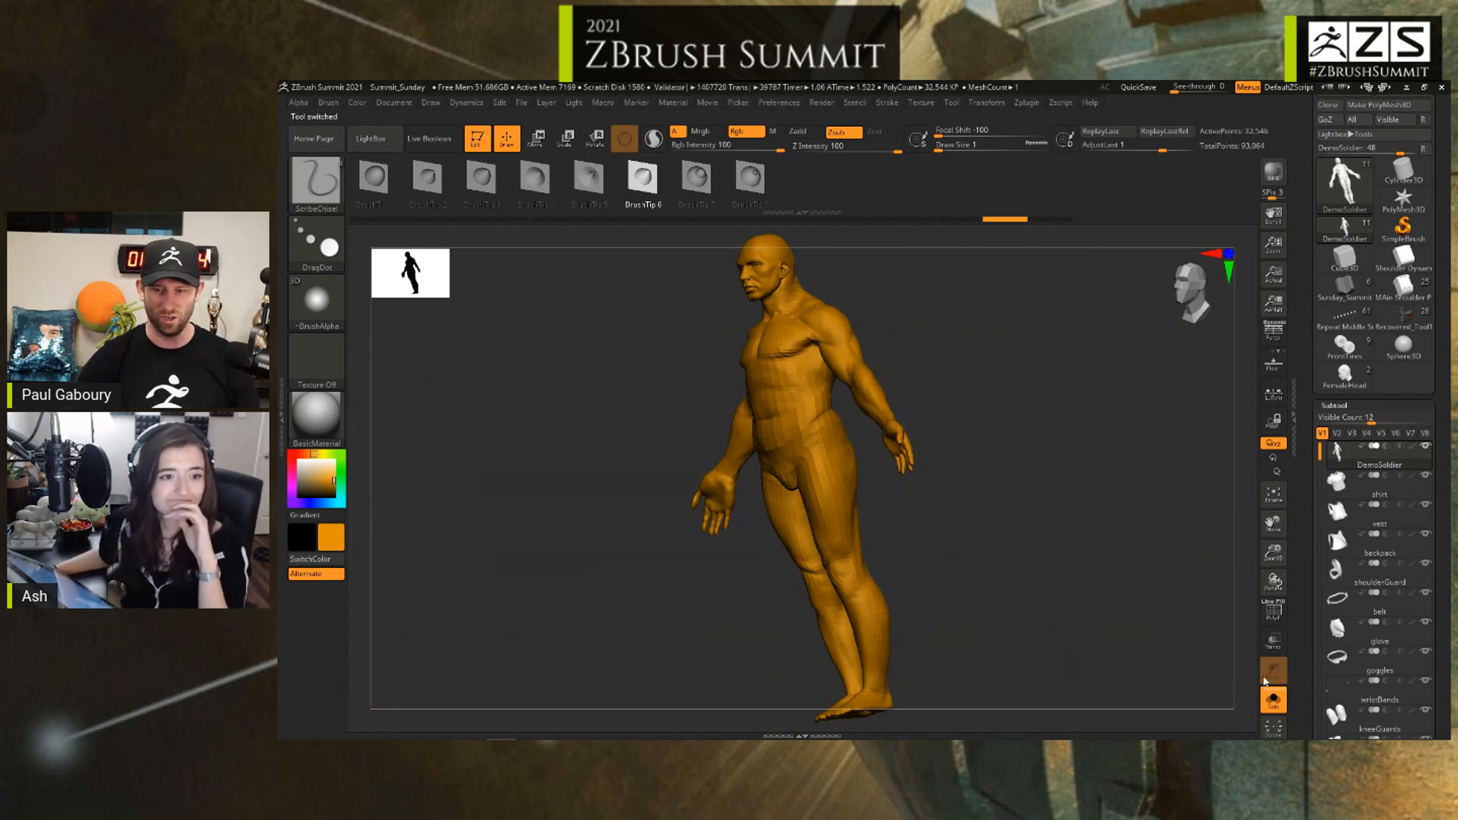
{"action": "left_click", "coordinate": [1274, 701]}
{"action": "left_click", "coordinate": [298, 460]}
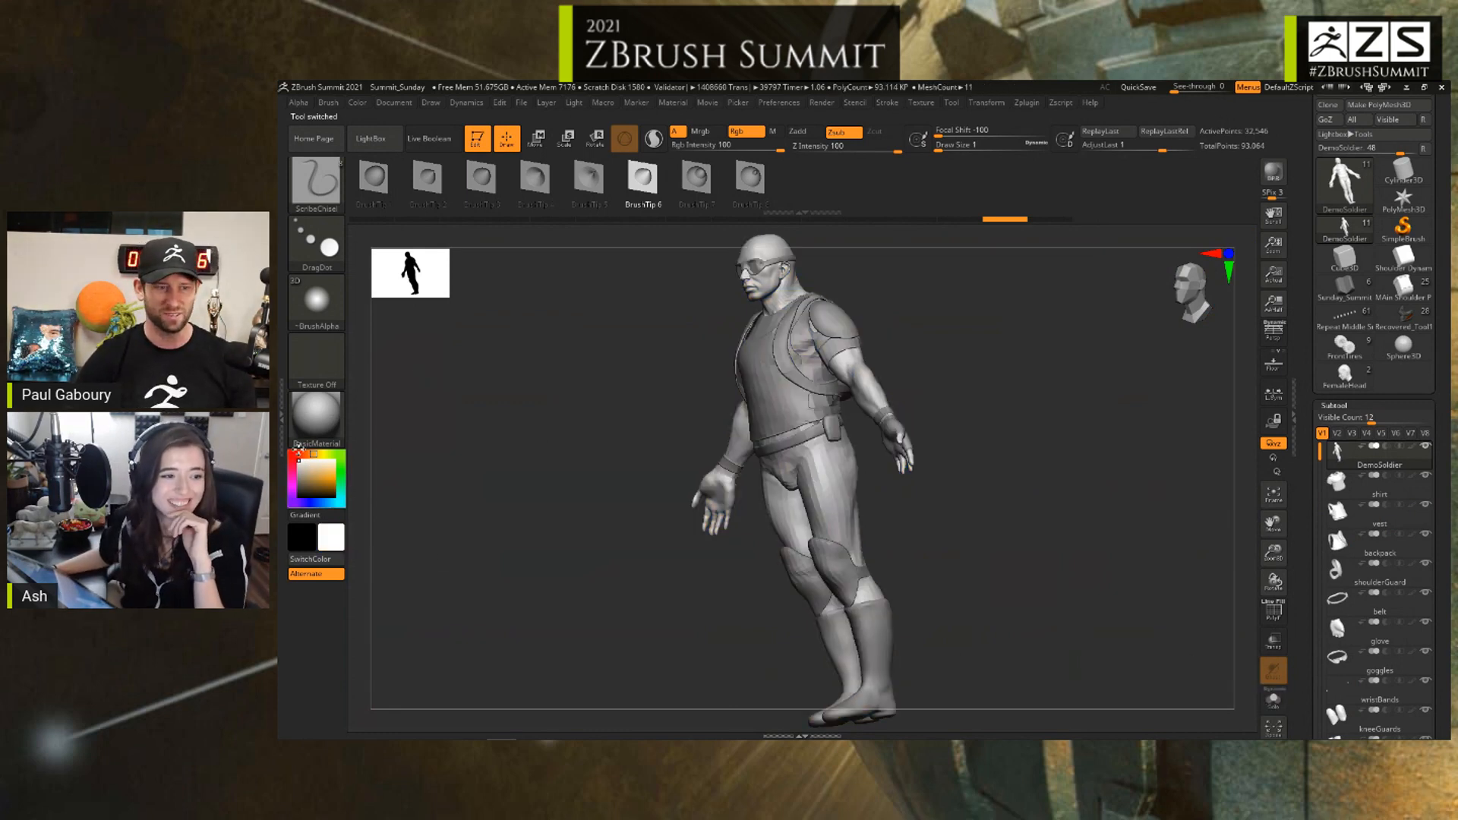
{"action": "left_click_drag", "start_coordinate": [923, 477], "coordinate": [911, 510], "text": "shift"}
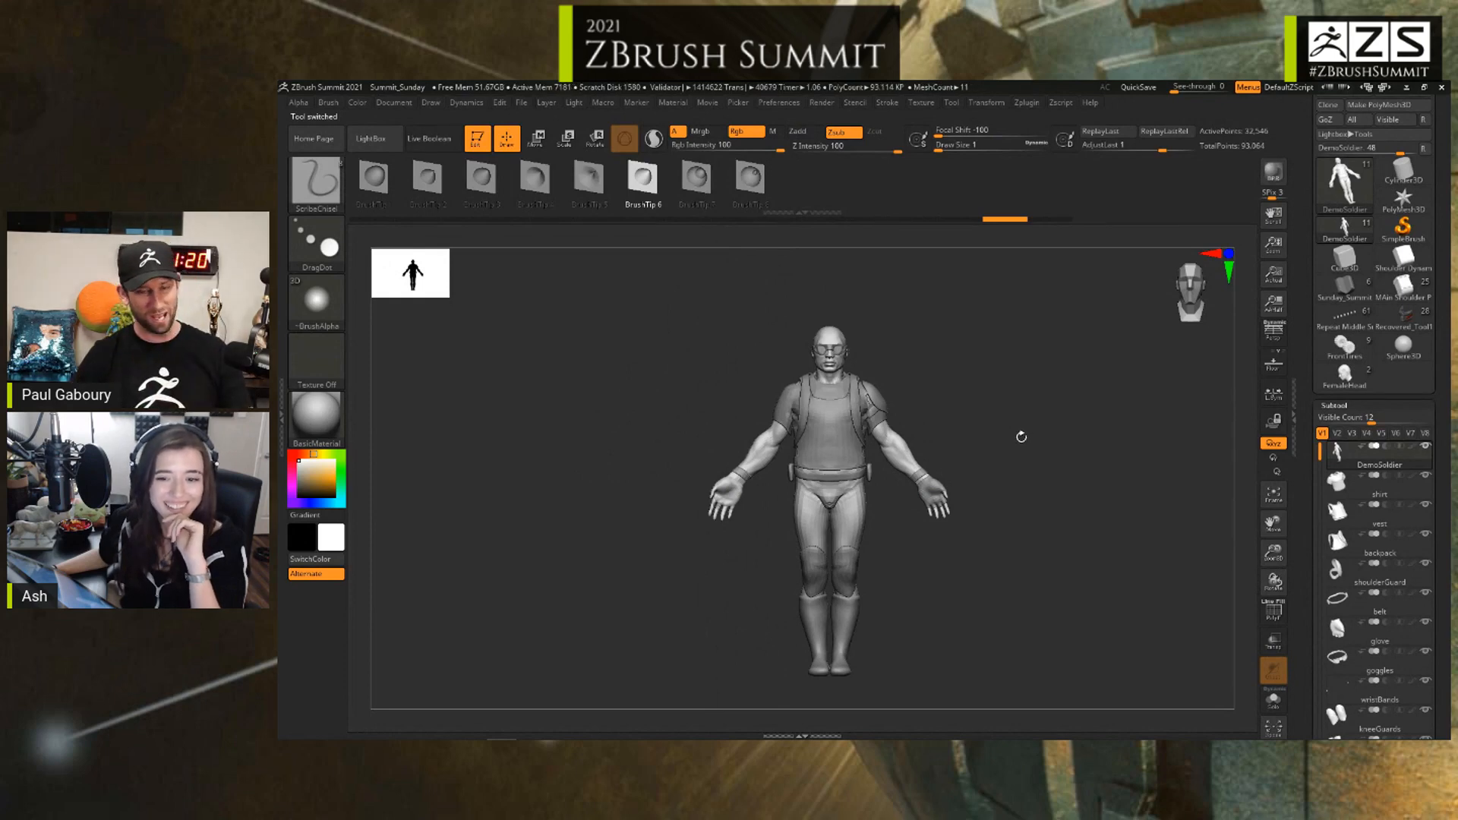
Step: Switch to the ClayBuildup brush, and place the Move gizmo on the soldier's face with its orientation reset
{"action": "key", "text": "b"}
{"action": "key", "text": "c"}
{"action": "key", "text": "b"}
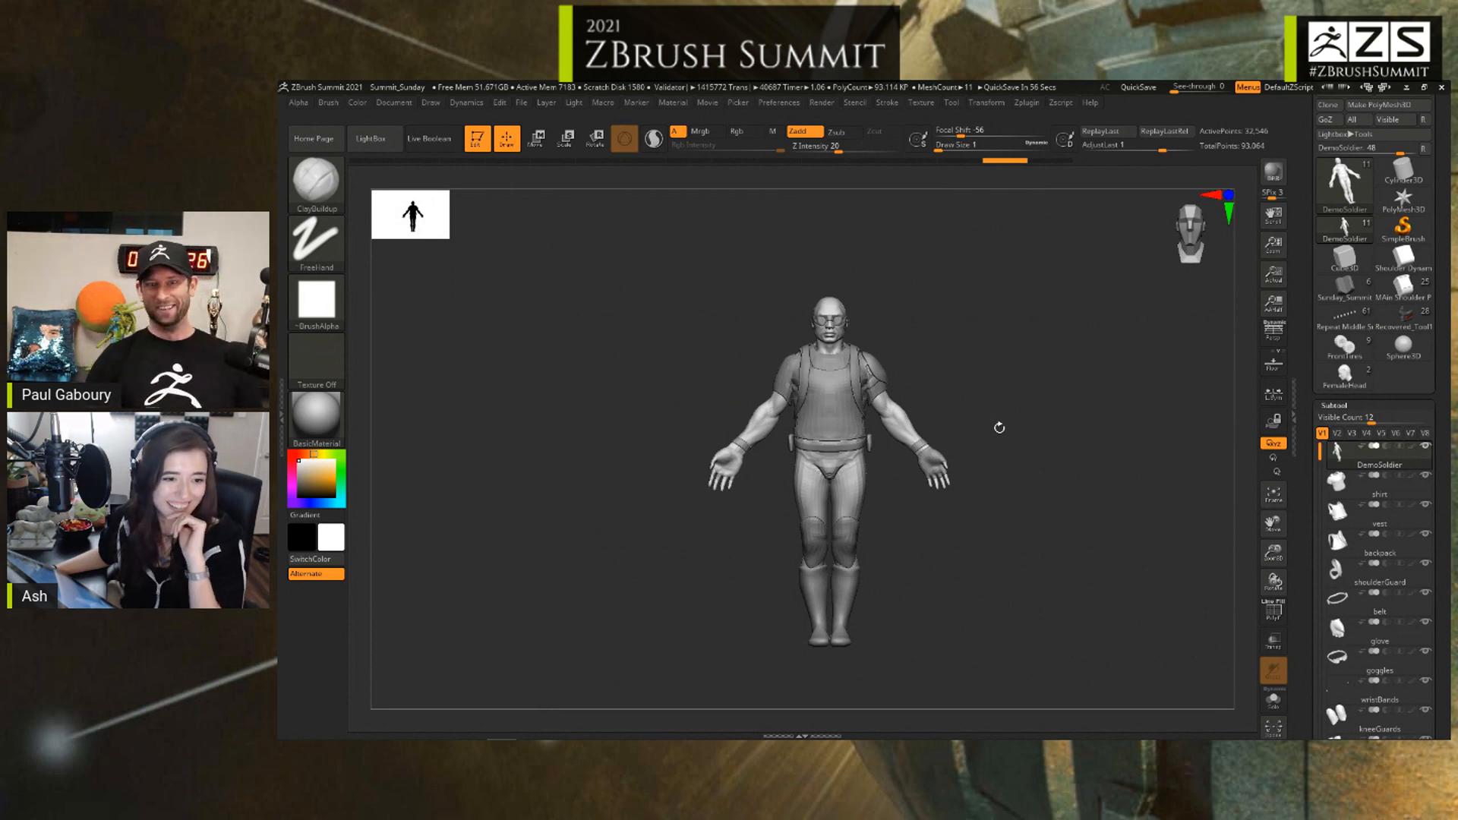
{"action": "key", "text": "w"}
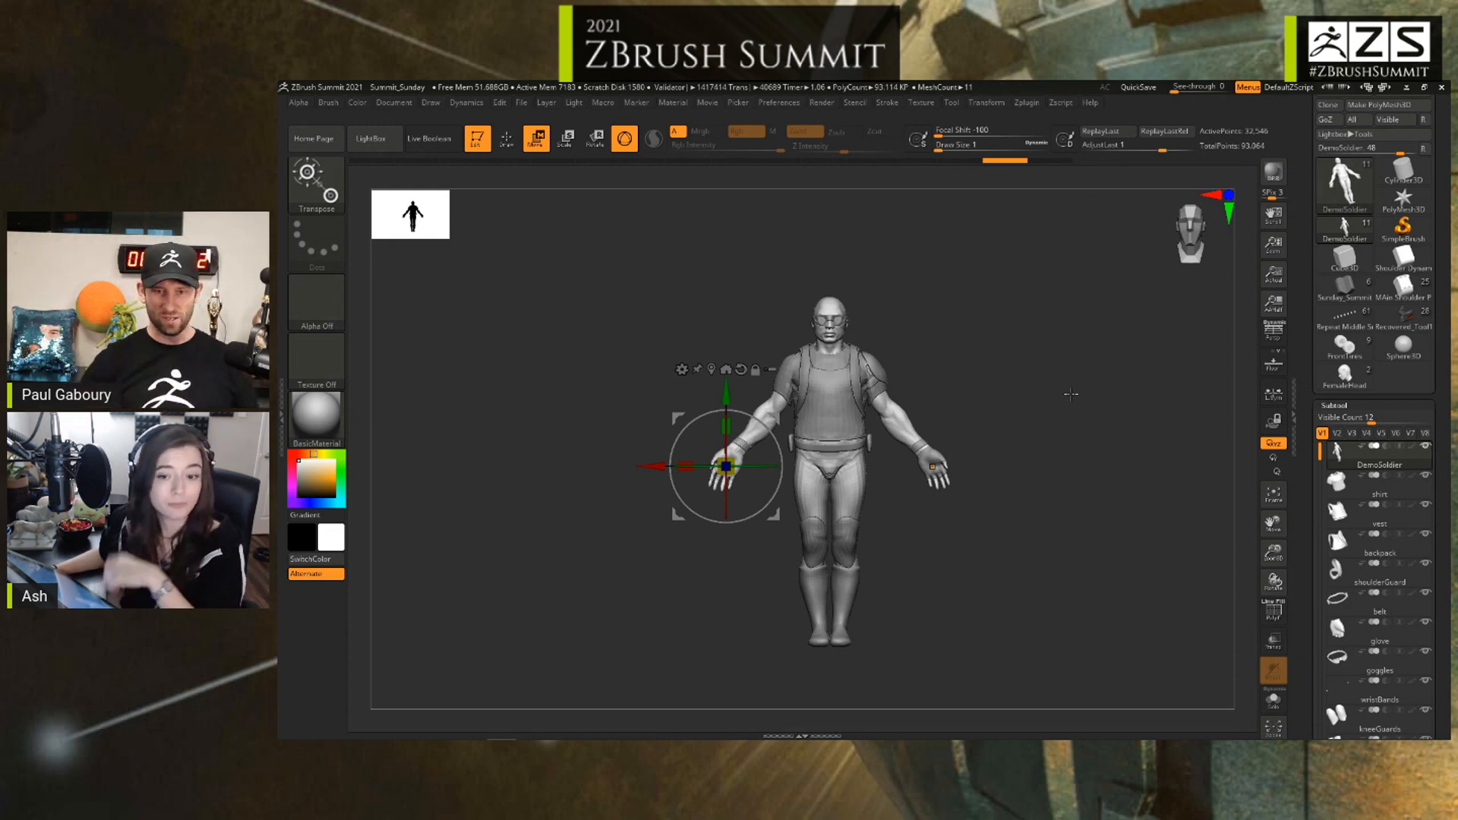
{"action": "left_click", "coordinate": [831, 327], "text": "alt"}
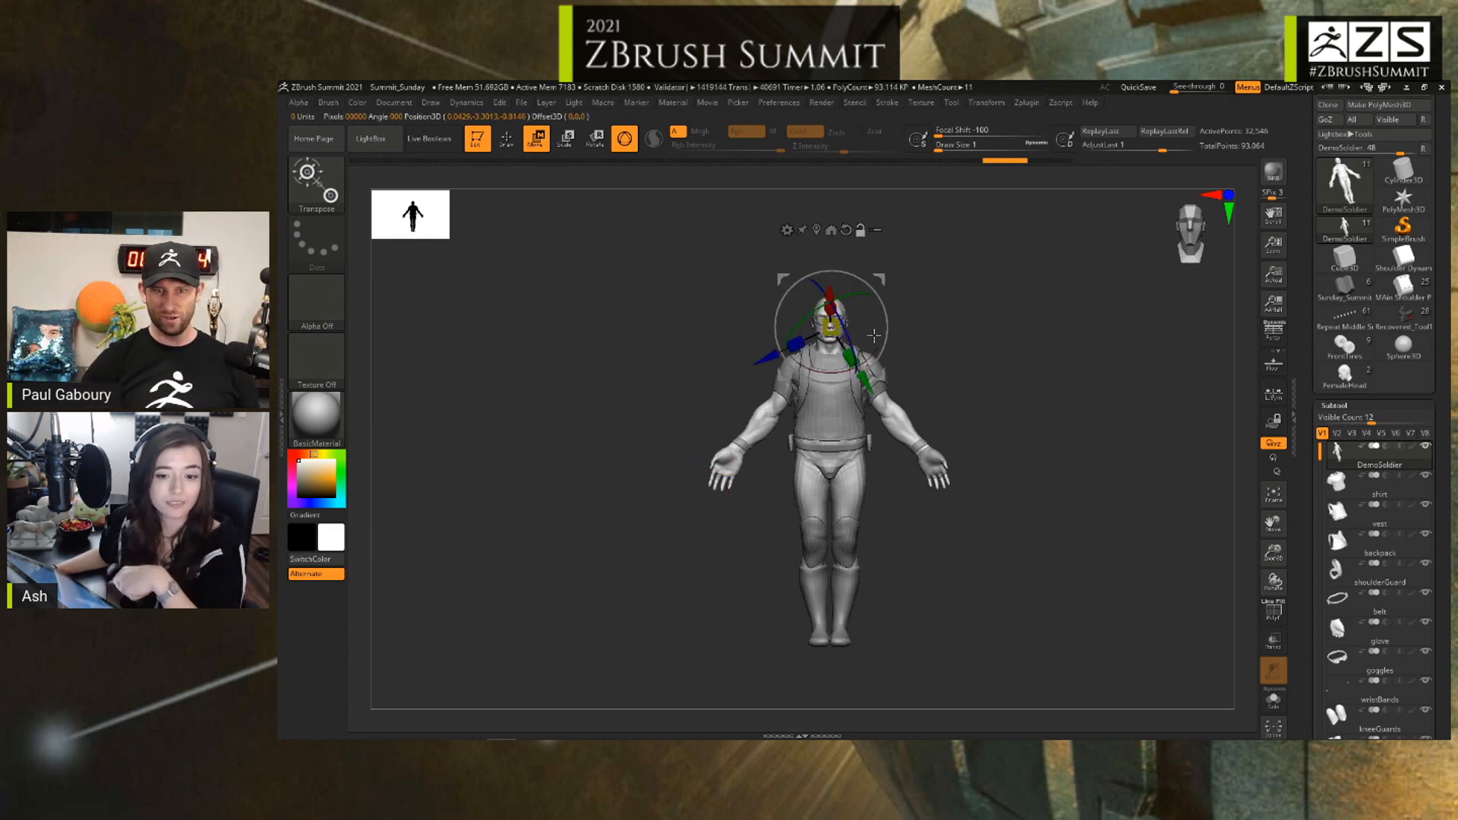
{"action": "left_click", "coordinate": [846, 229]}
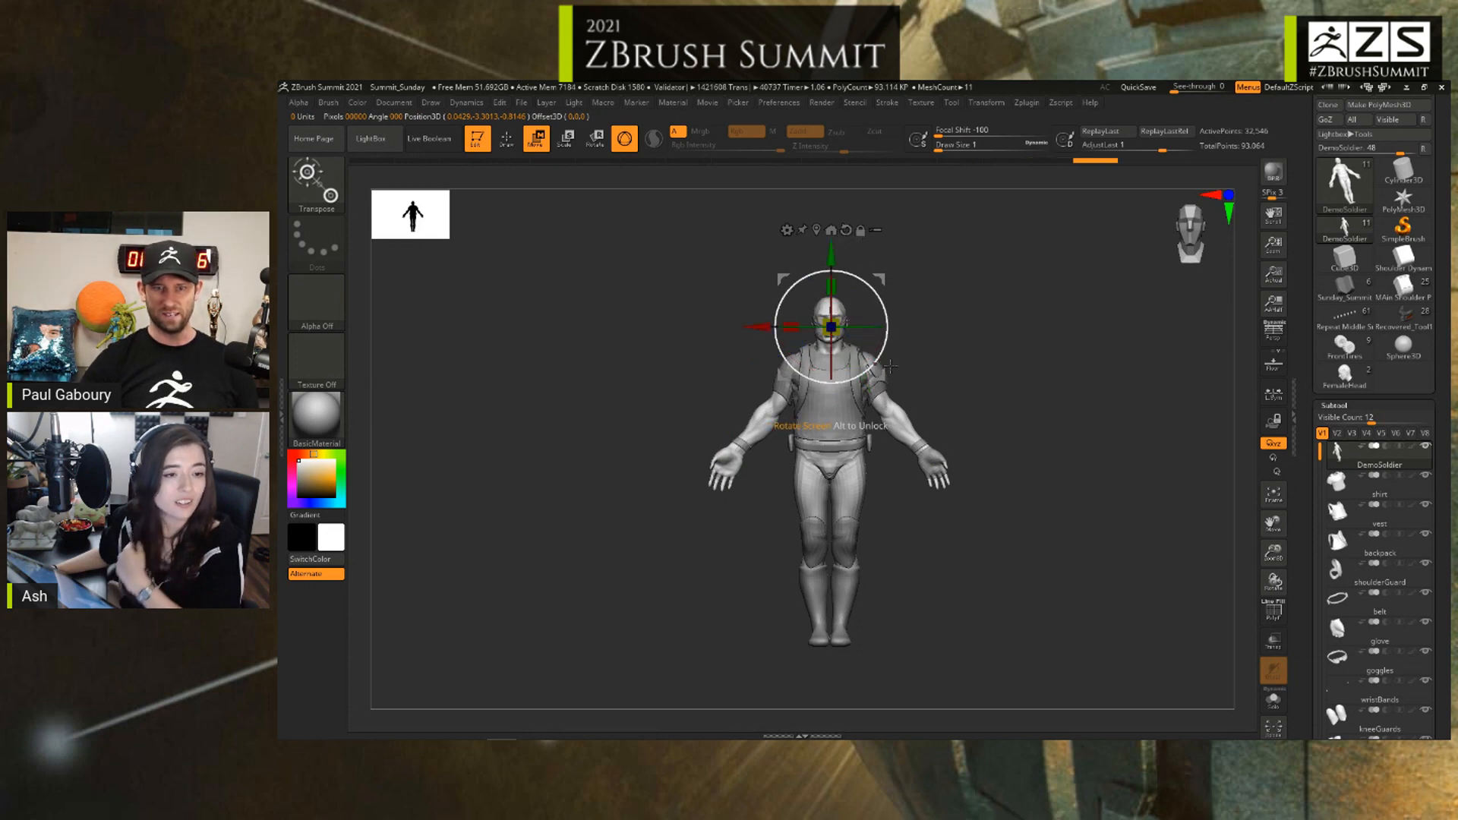
Step: Try moving the soldier's body subtool with the gizmo apart from its clothing, and undo the moves
{"action": "mouse_move", "coordinate": [879, 376]}
{"action": "left_mouse_down"}
{"action": "mouse_move", "coordinate": [998, 366]}
{"action": "mouse_move", "coordinate": [813, 299]}
{"action": "mouse_move", "coordinate": [829, 422]}
{"action": "mouse_move", "coordinate": [964, 363]}
{"action": "mouse_move", "coordinate": [848, 333]}
{"action": "mouse_move", "coordinate": [868, 366]}
{"action": "left_mouse_up"}
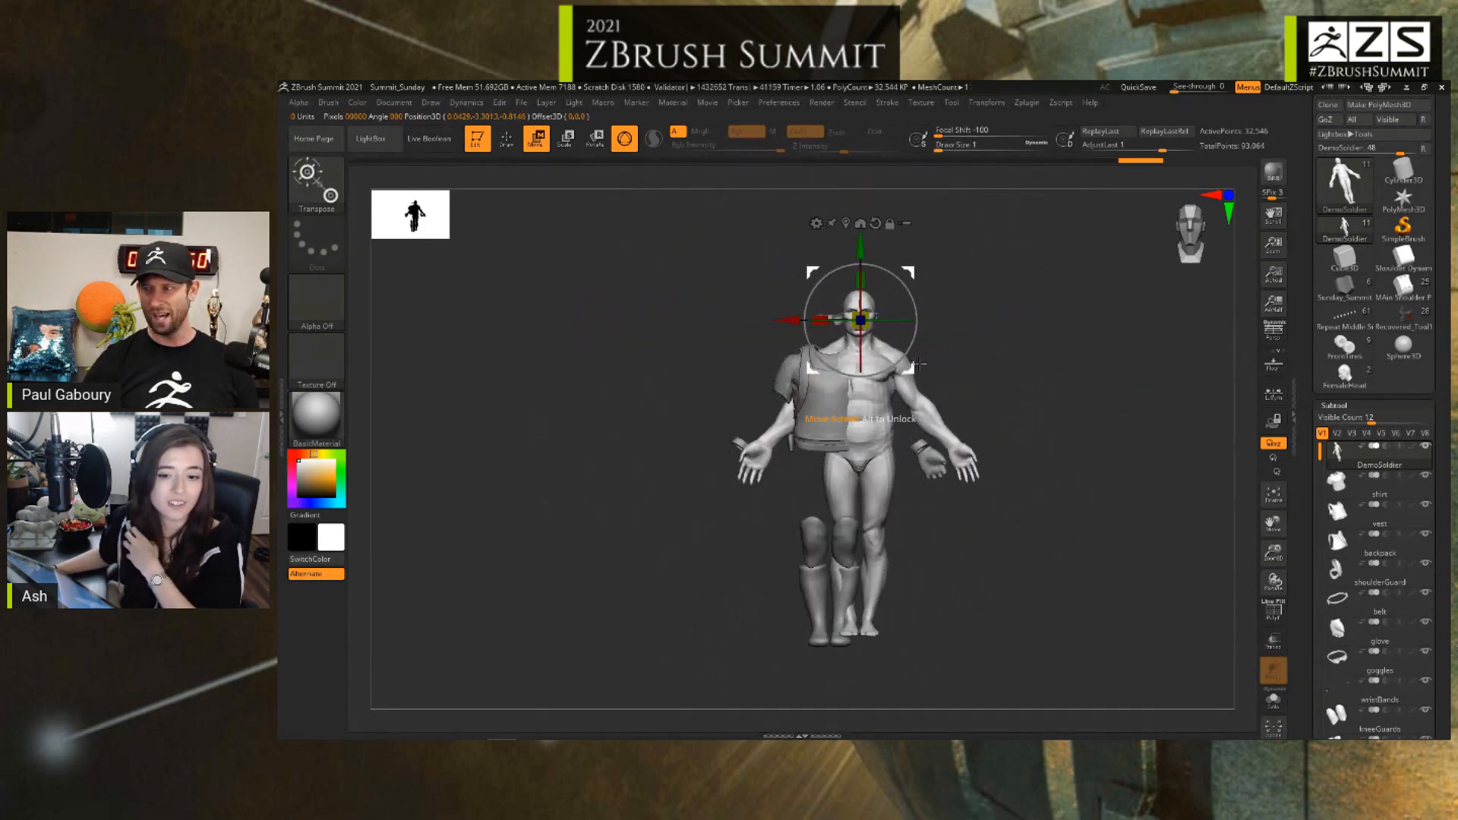
{"action": "key", "text": "ctrl+z"}
{"action": "right_click_drag", "start_coordinate": [956, 269], "coordinate": [938, 318], "text": "alt"}
{"action": "right_click_drag", "start_coordinate": [939, 317], "coordinate": [948, 372], "text": "ctrl"}
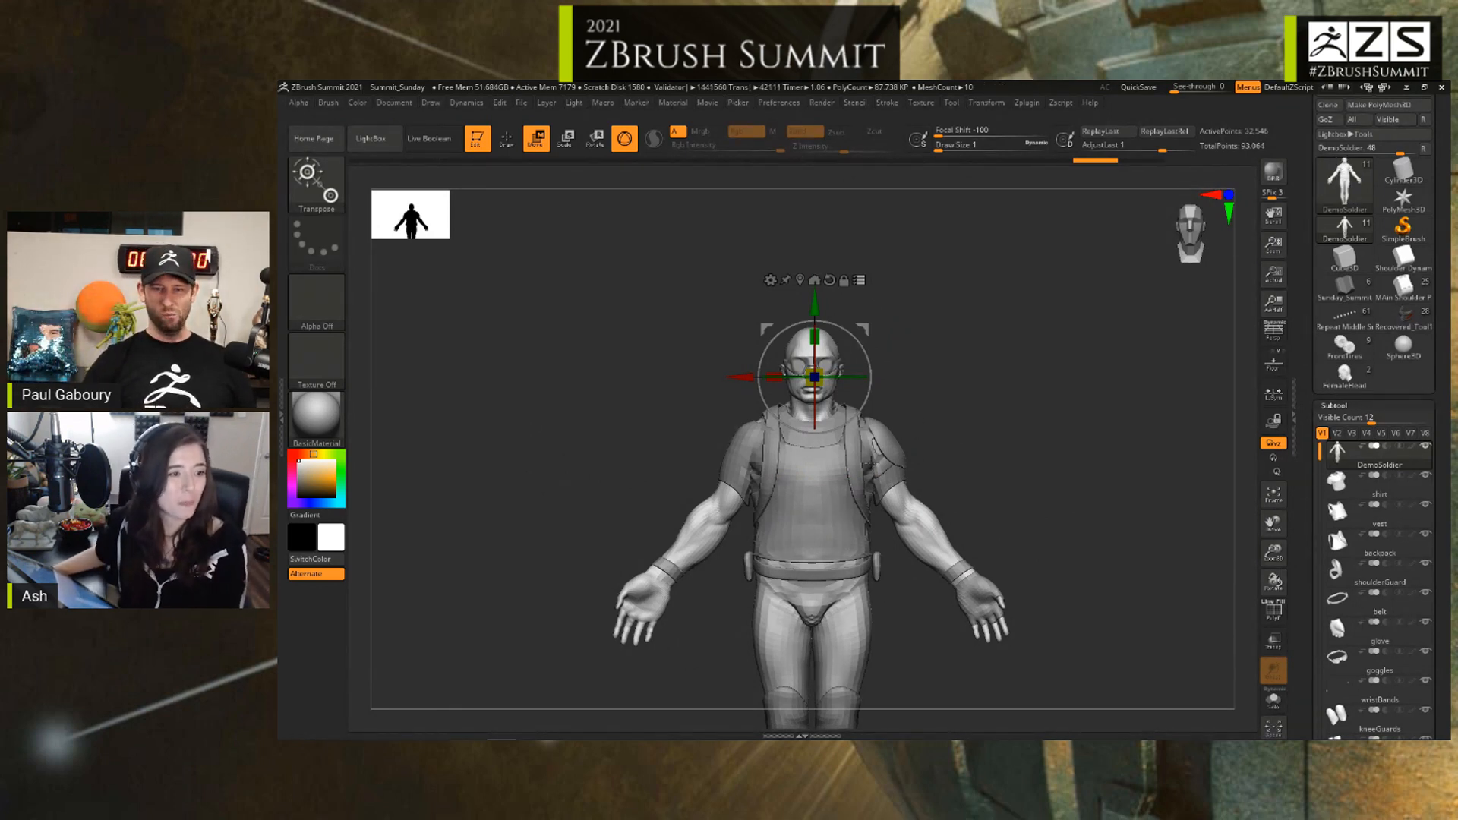
{"action": "mouse_move", "coordinate": [866, 427]}
{"action": "left_mouse_down"}
{"action": "mouse_move", "coordinate": [964, 364]}
{"action": "mouse_move", "coordinate": [803, 387]}
{"action": "mouse_move", "coordinate": [1006, 430]}
{"action": "mouse_move", "coordinate": [902, 334]}
{"action": "left_mouse_up"}
{"action": "key", "text": "ctrl+z"}
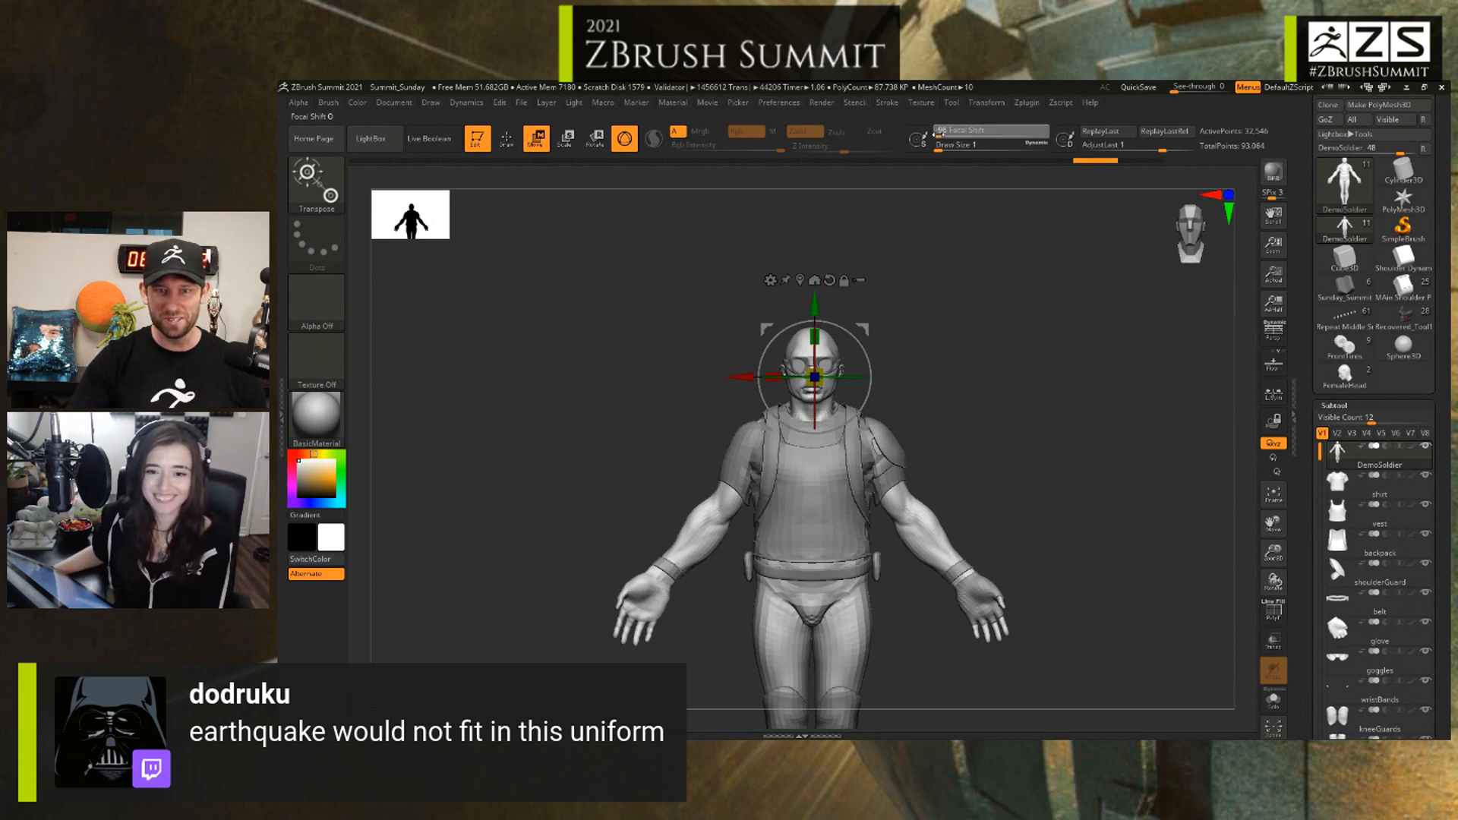
Step: Set Focal Shift to 90, try scaling the soldier's head with the gizmo, and undo the scaling
{"action": "type", "text": "90"}
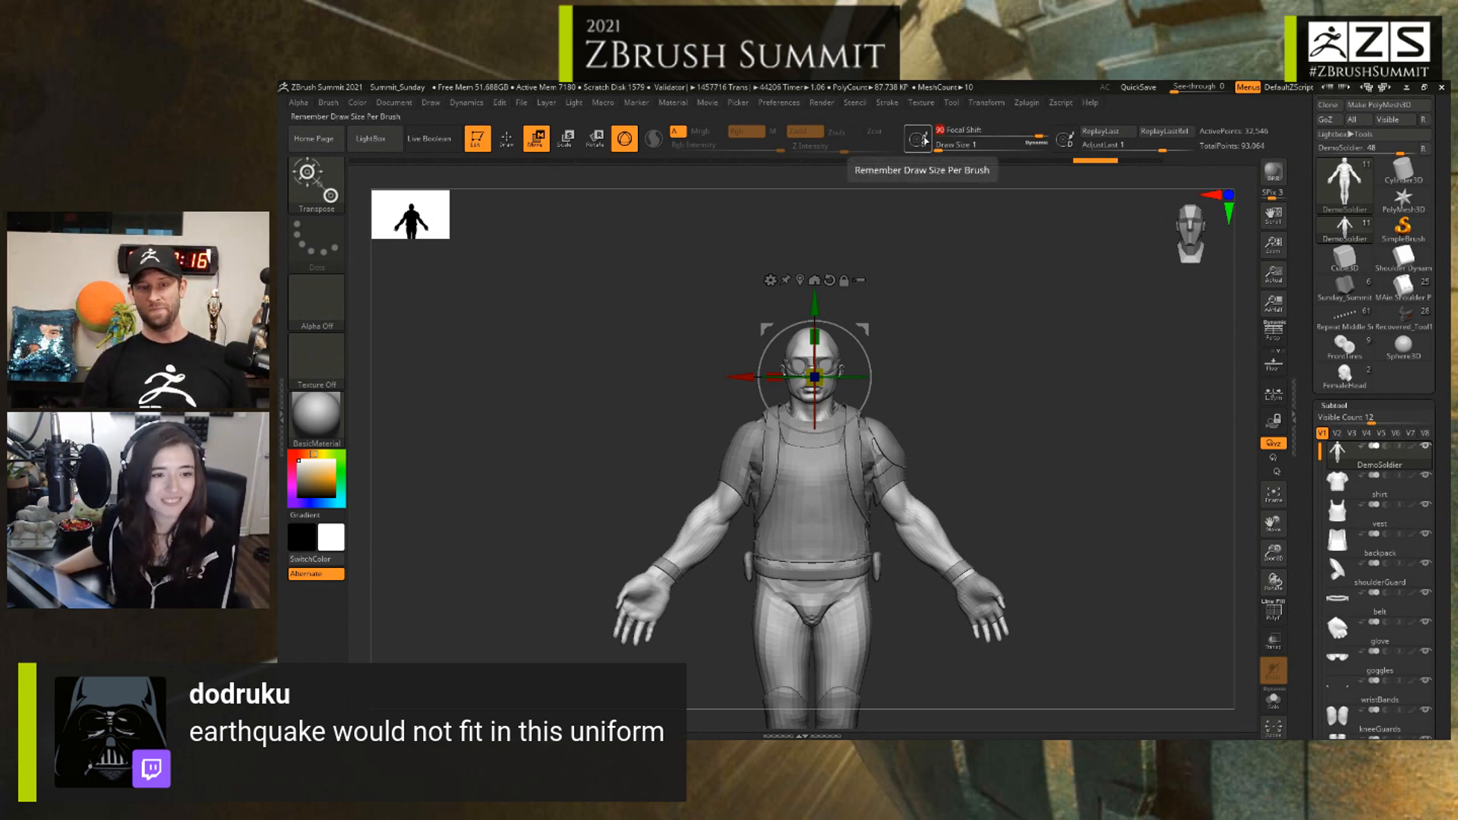
{"action": "left_click_drag", "start_coordinate": [867, 424], "coordinate": [865, 422], "text": "alt"}
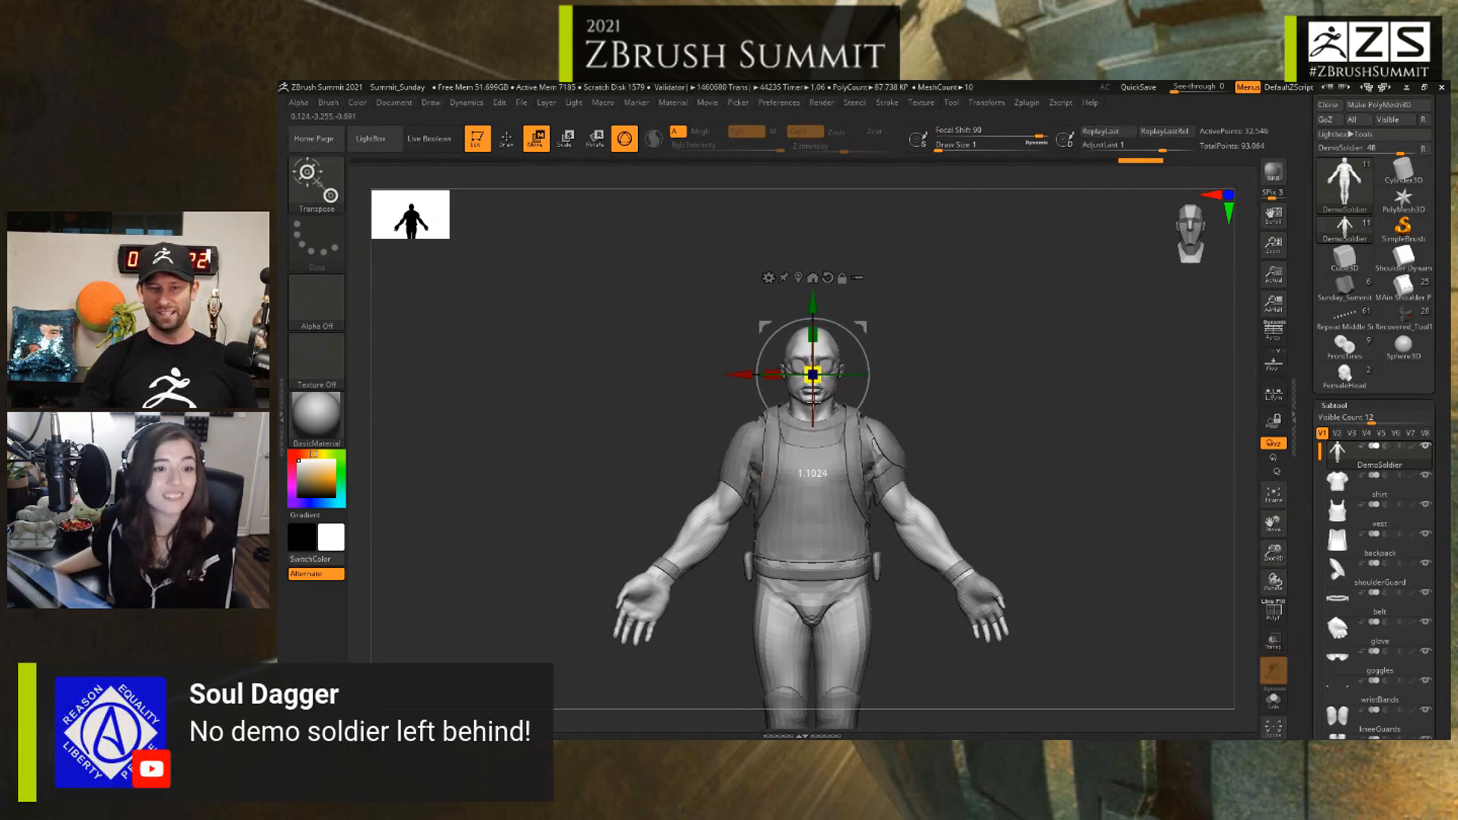
{"action": "left_click_drag", "start_coordinate": [814, 402], "coordinate": [1022, 427]}
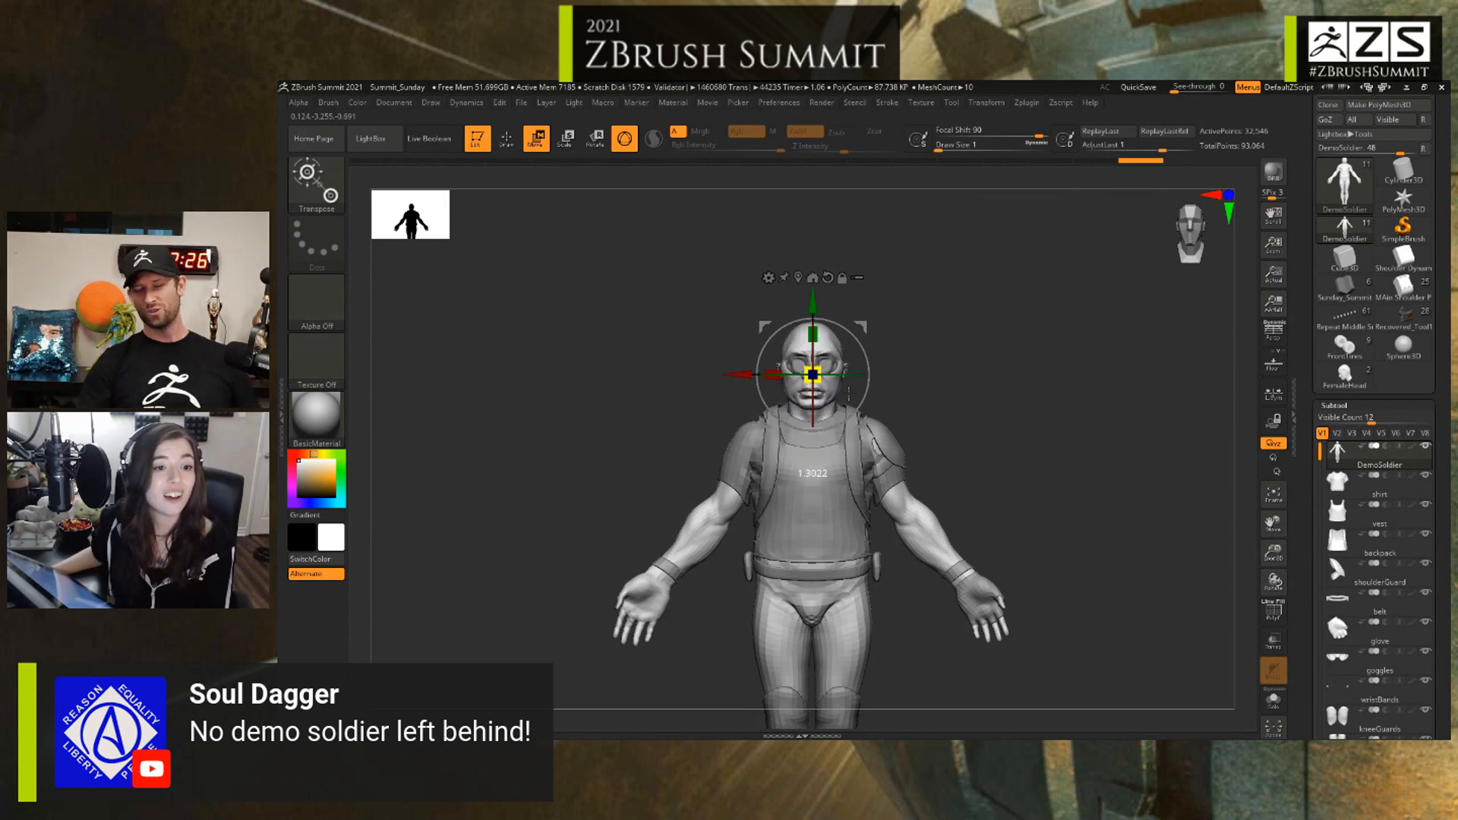
{"action": "left_click_drag", "start_coordinate": [723, 376], "coordinate": [900, 411]}
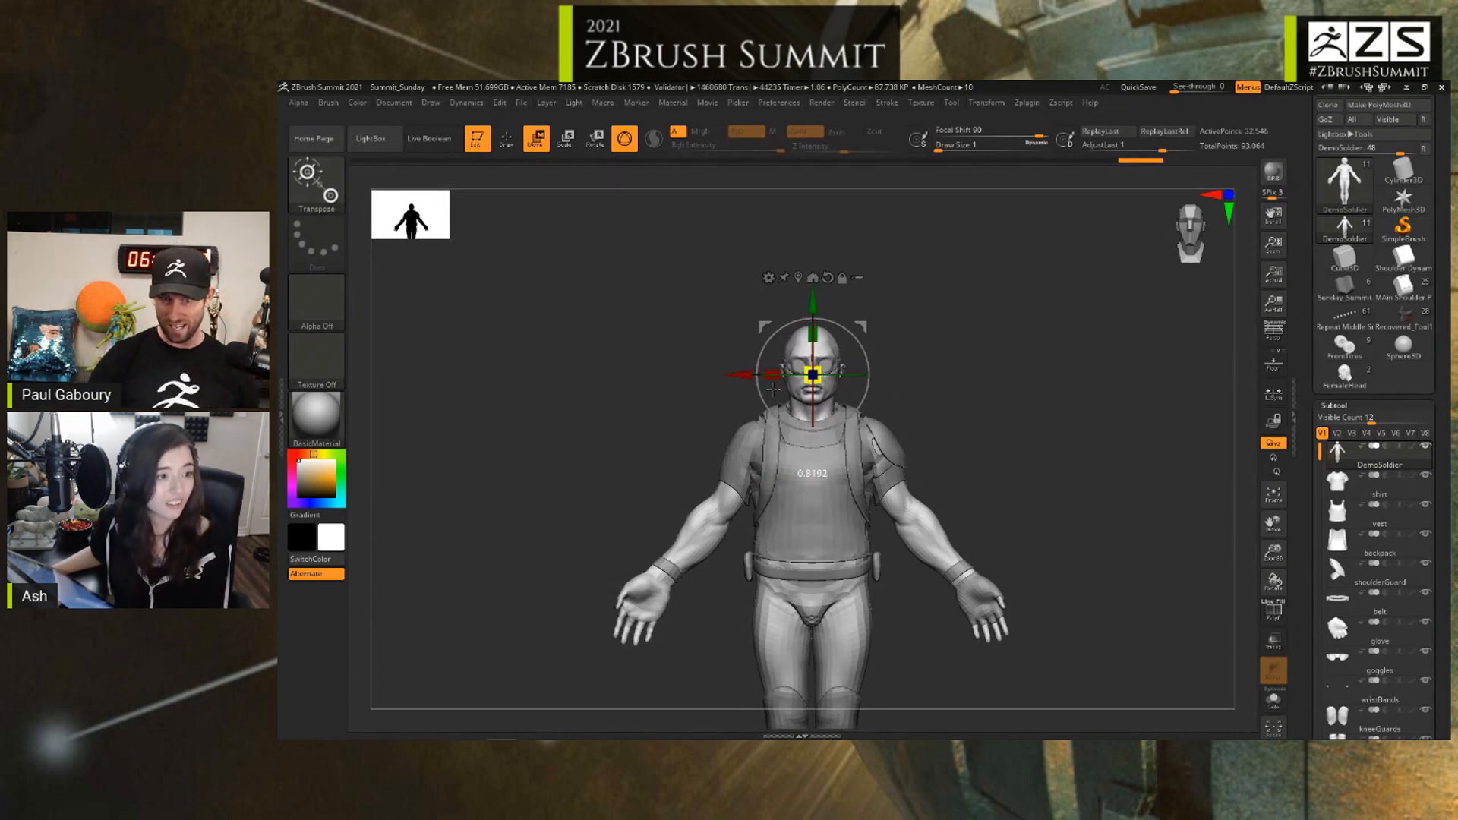
{"action": "left_click_drag", "start_coordinate": [774, 389], "coordinate": [814, 408]}
{"action": "left_click_drag", "start_coordinate": [728, 394], "coordinate": [977, 438]}
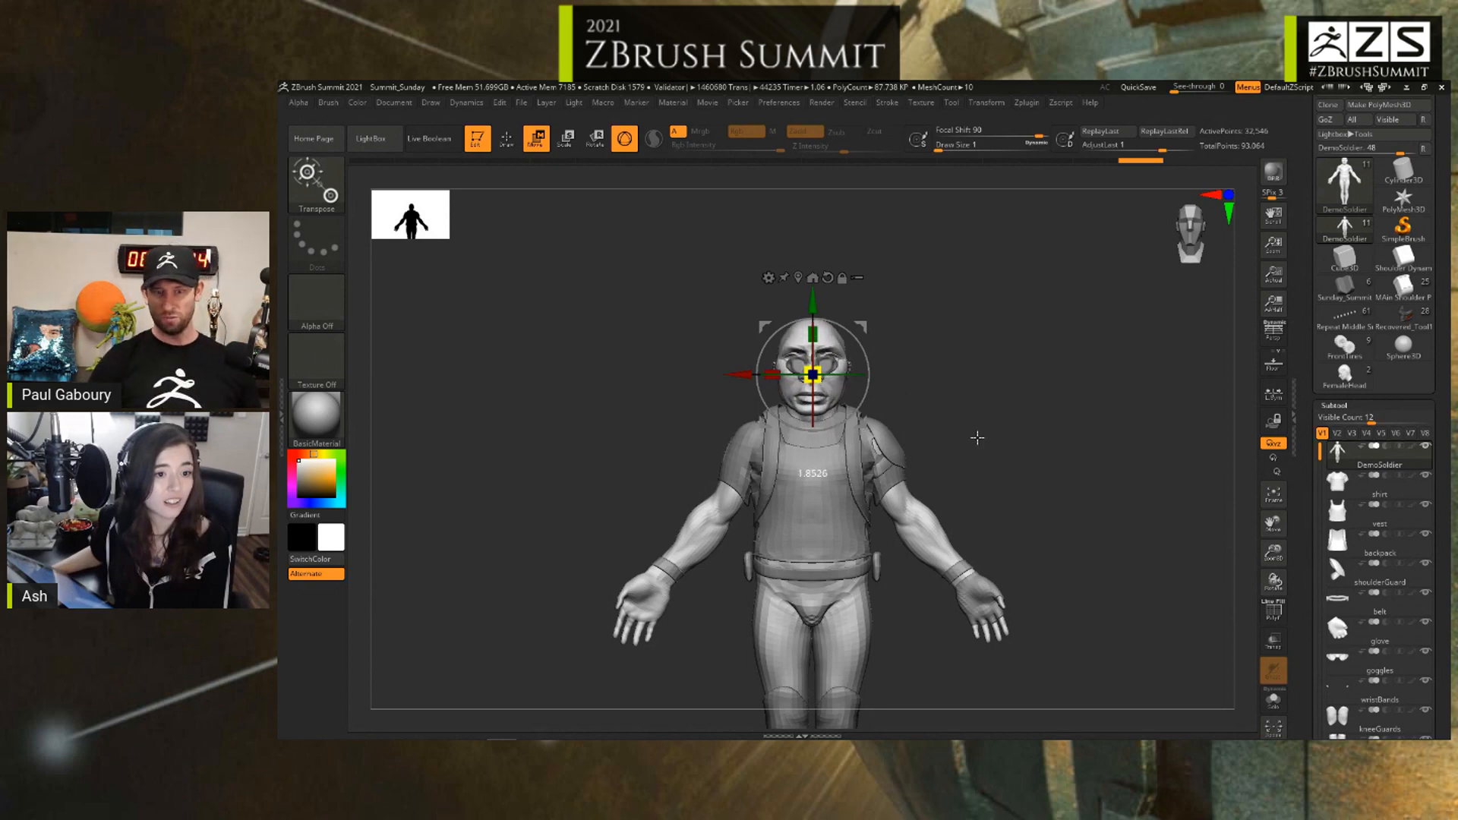
{"action": "left_click_drag", "start_coordinate": [731, 395], "coordinate": [939, 416]}
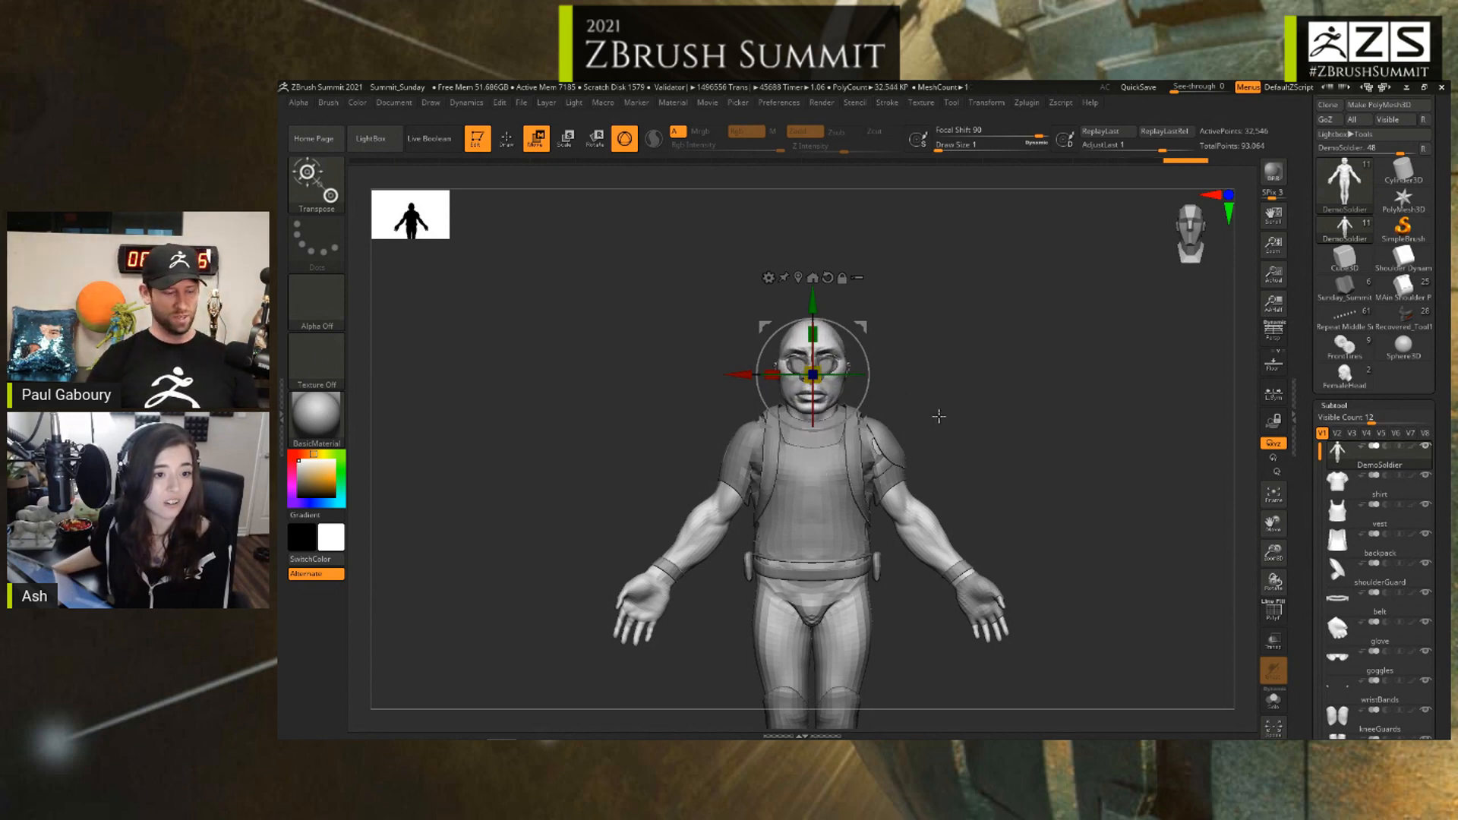
{"action": "key", "text": "ctrl+z"}
Step: Set the gizmo to transform all selected subtools, try scaling the head together with its goggles, and undo the changes
{"action": "left_click", "coordinate": [857, 278]}
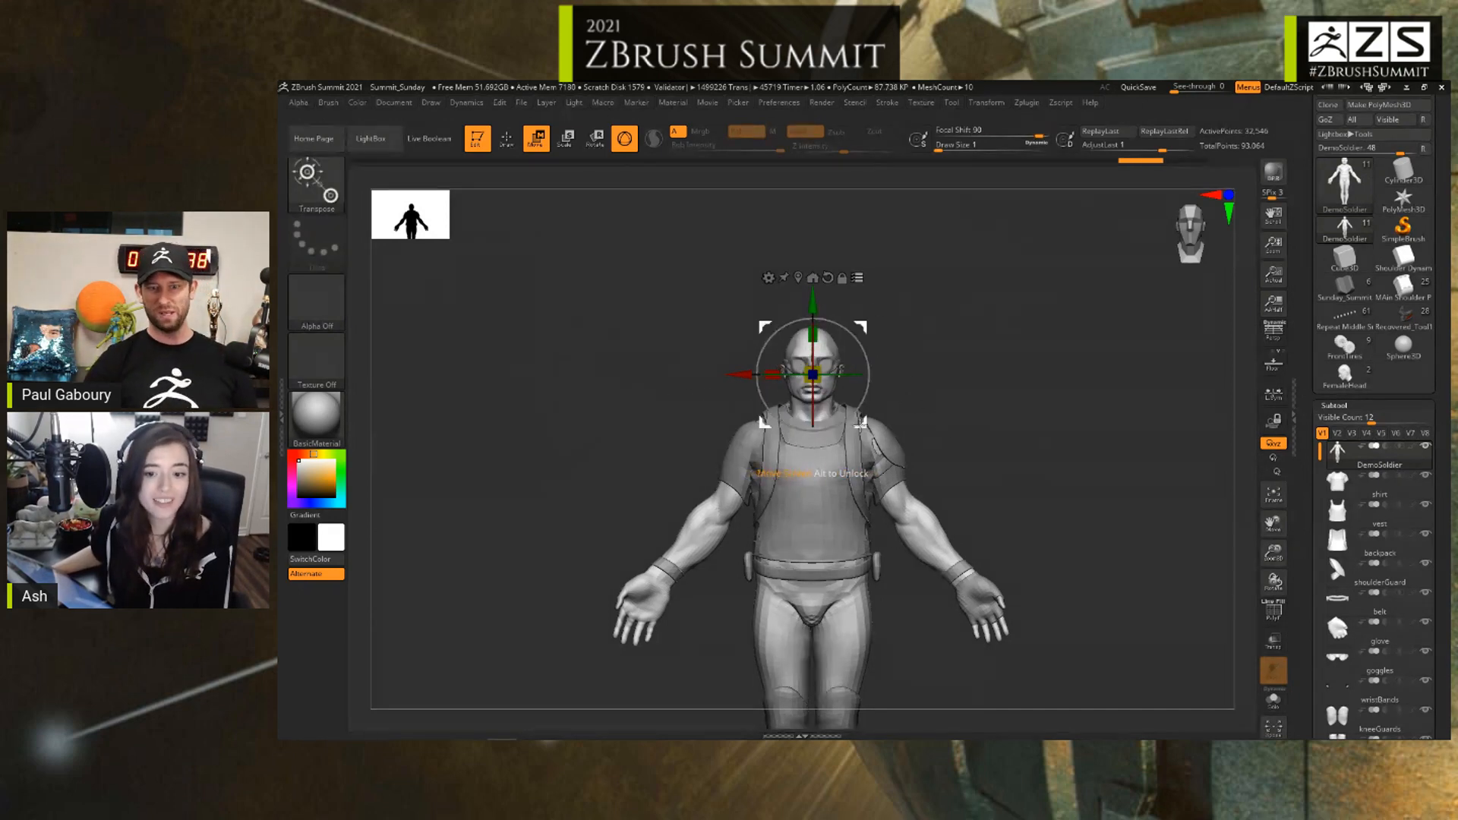
{"action": "left_click_drag", "start_coordinate": [862, 422], "coordinate": [866, 427]}
{"action": "key", "text": "ctrl+z"}
{"action": "left_click_drag", "start_coordinate": [818, 379], "coordinate": [834, 388]}
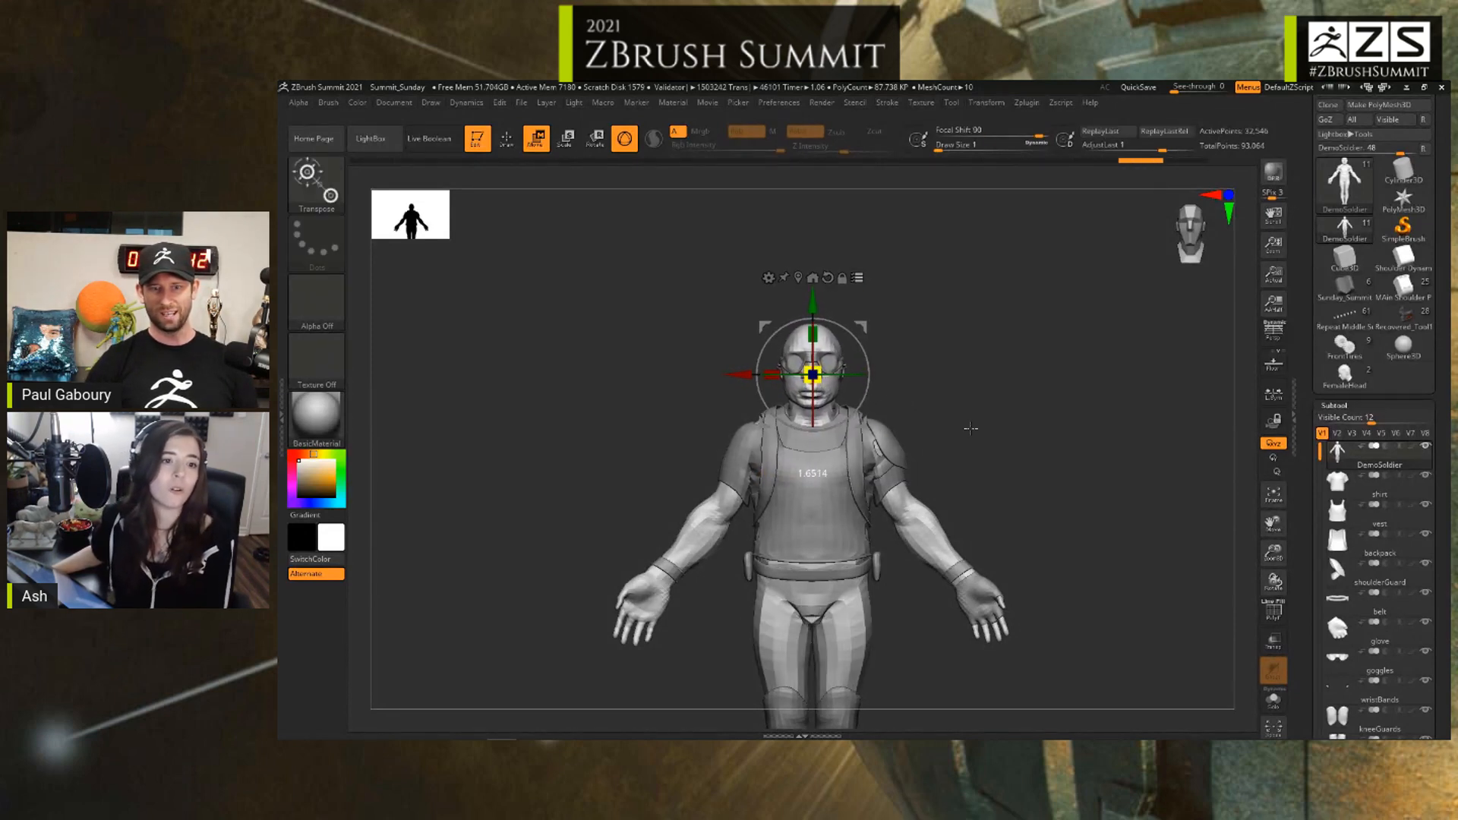
{"action": "left_click_drag", "start_coordinate": [1207, 505], "coordinate": [683, 355]}
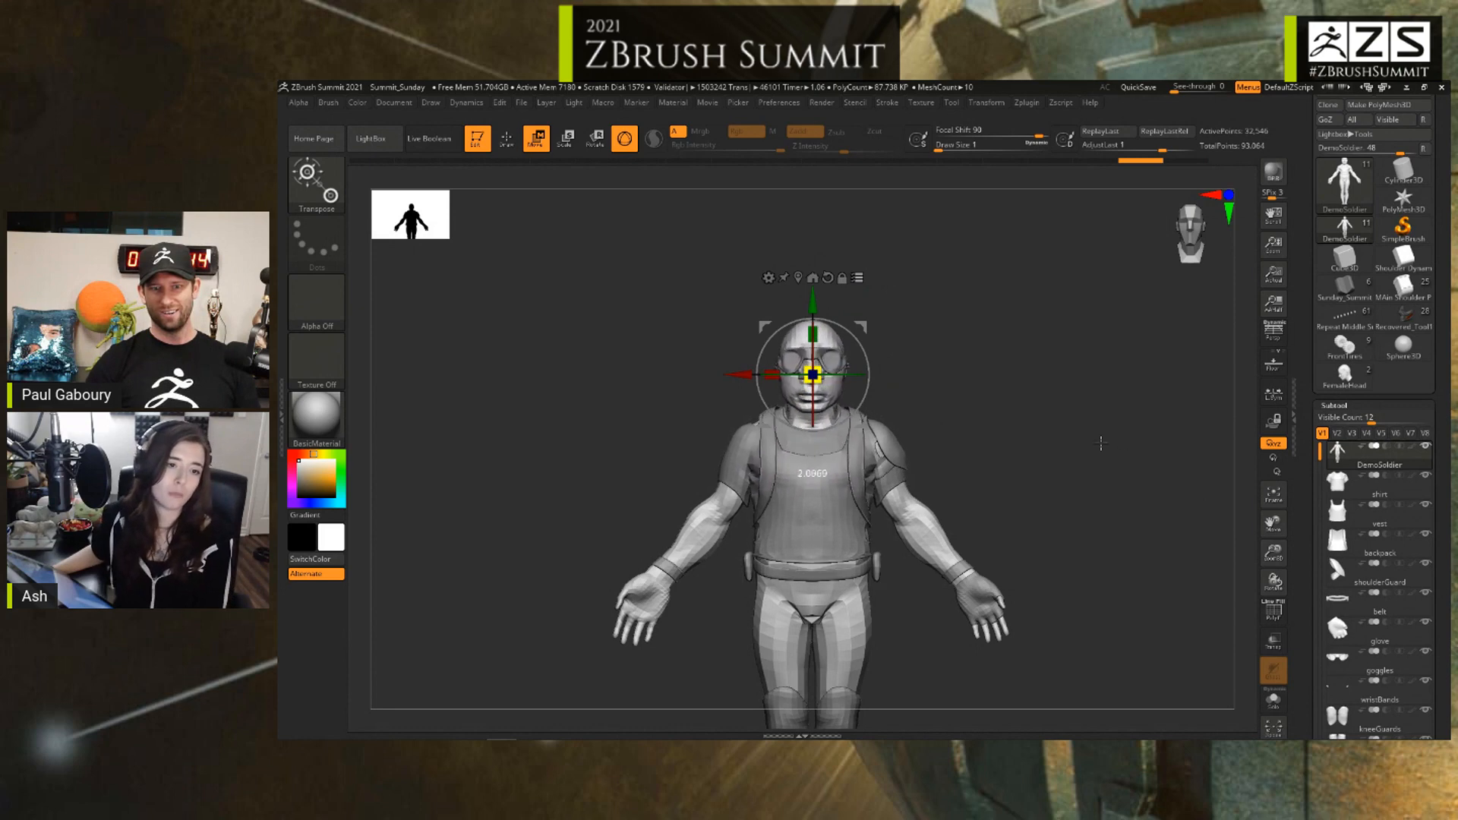
{"action": "left_click_drag", "start_coordinate": [868, 386], "coordinate": [1050, 405]}
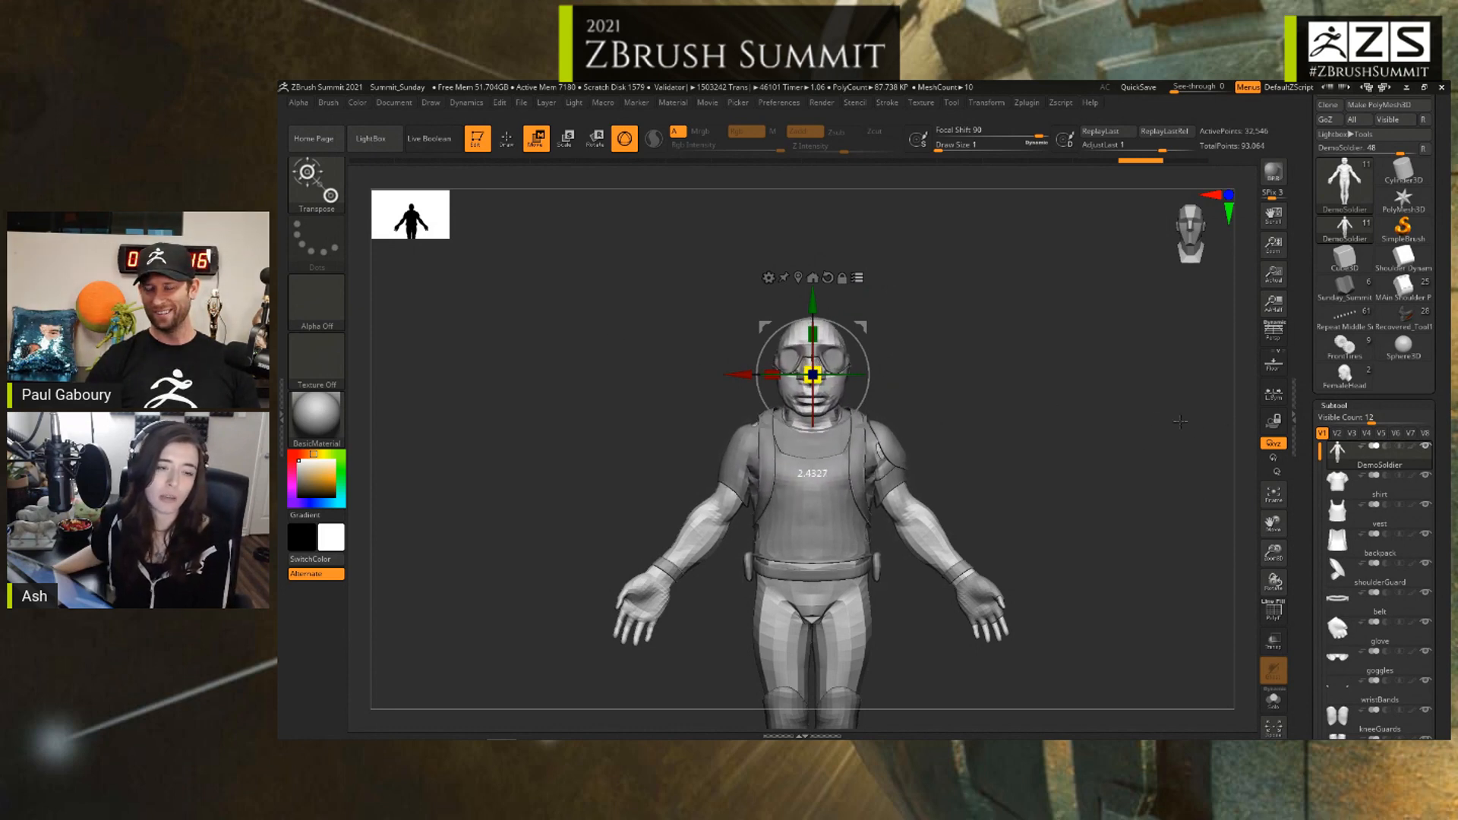
{"action": "left_click_drag", "start_coordinate": [1180, 421], "coordinate": [889, 376]}
{"action": "left_click_drag", "start_coordinate": [1051, 405], "coordinate": [873, 387]}
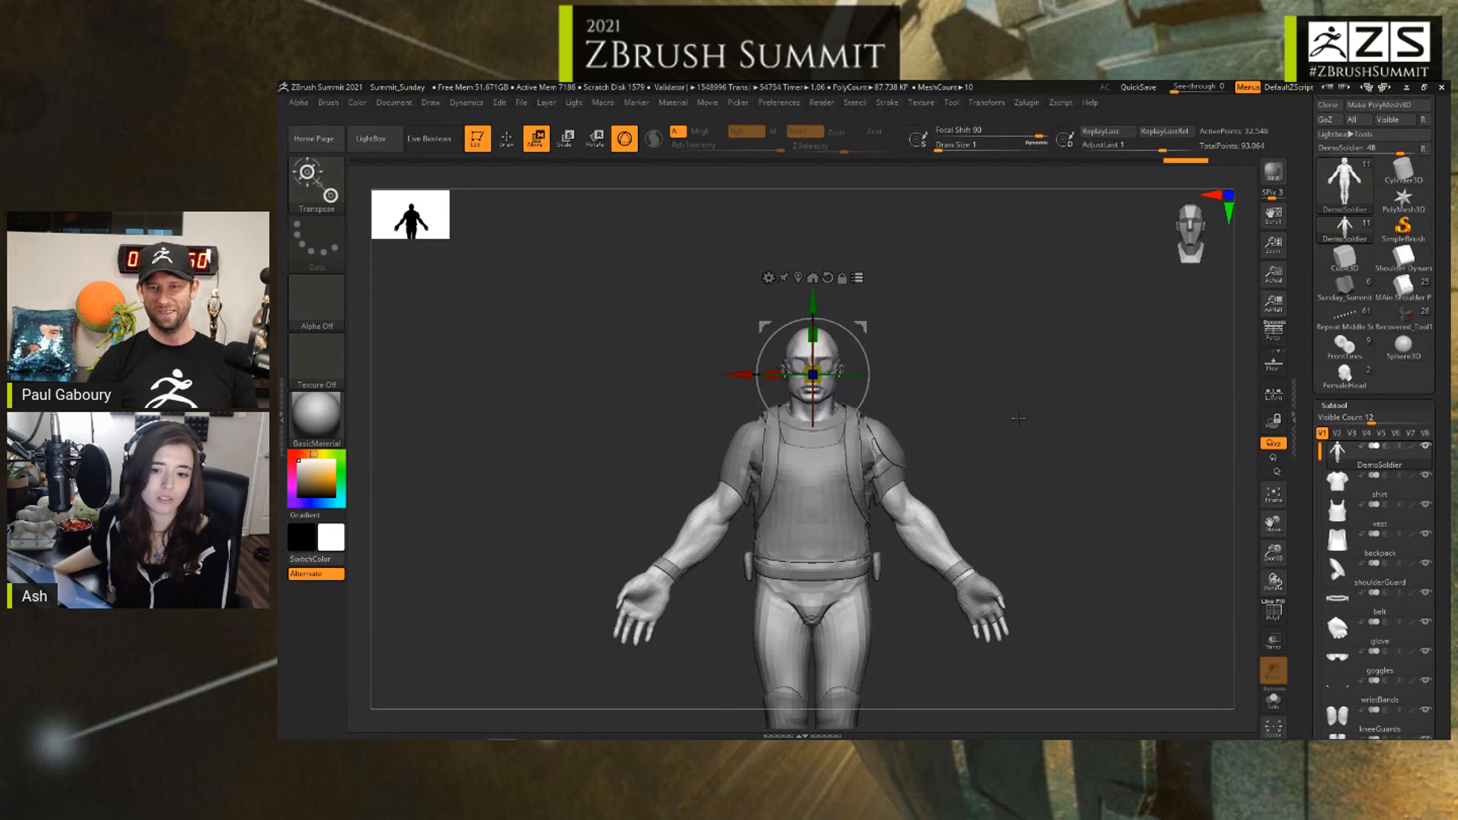
{"action": "key", "text": "ctrl+z"}
Step: Place the gizmo on the soldier's right palm and turn on Local Symmetry
{"action": "left_click_drag", "start_coordinate": [965, 429], "coordinate": [1010, 383], "text": "alt"}
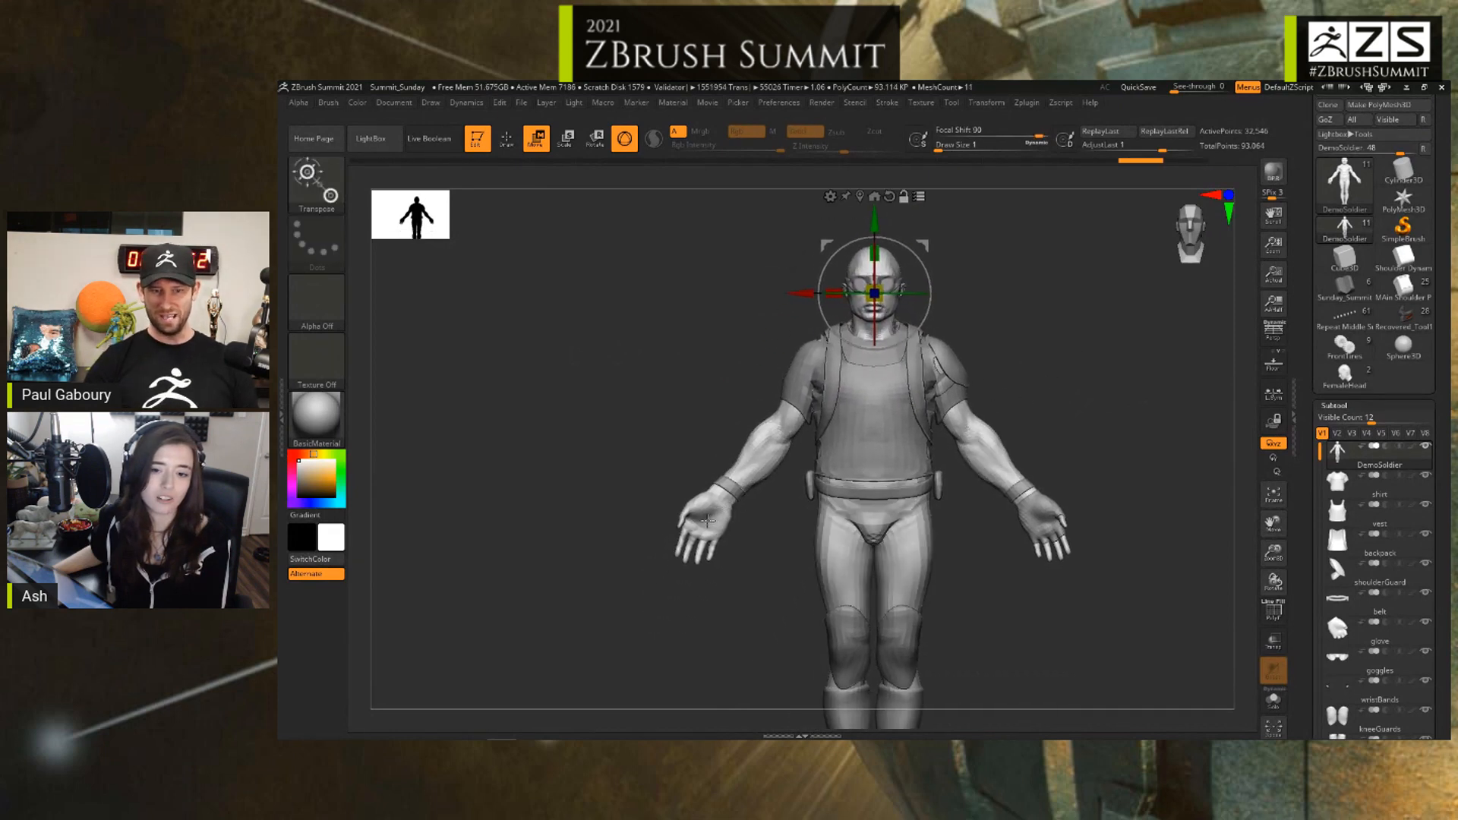
{"action": "left_click", "coordinate": [708, 520]}
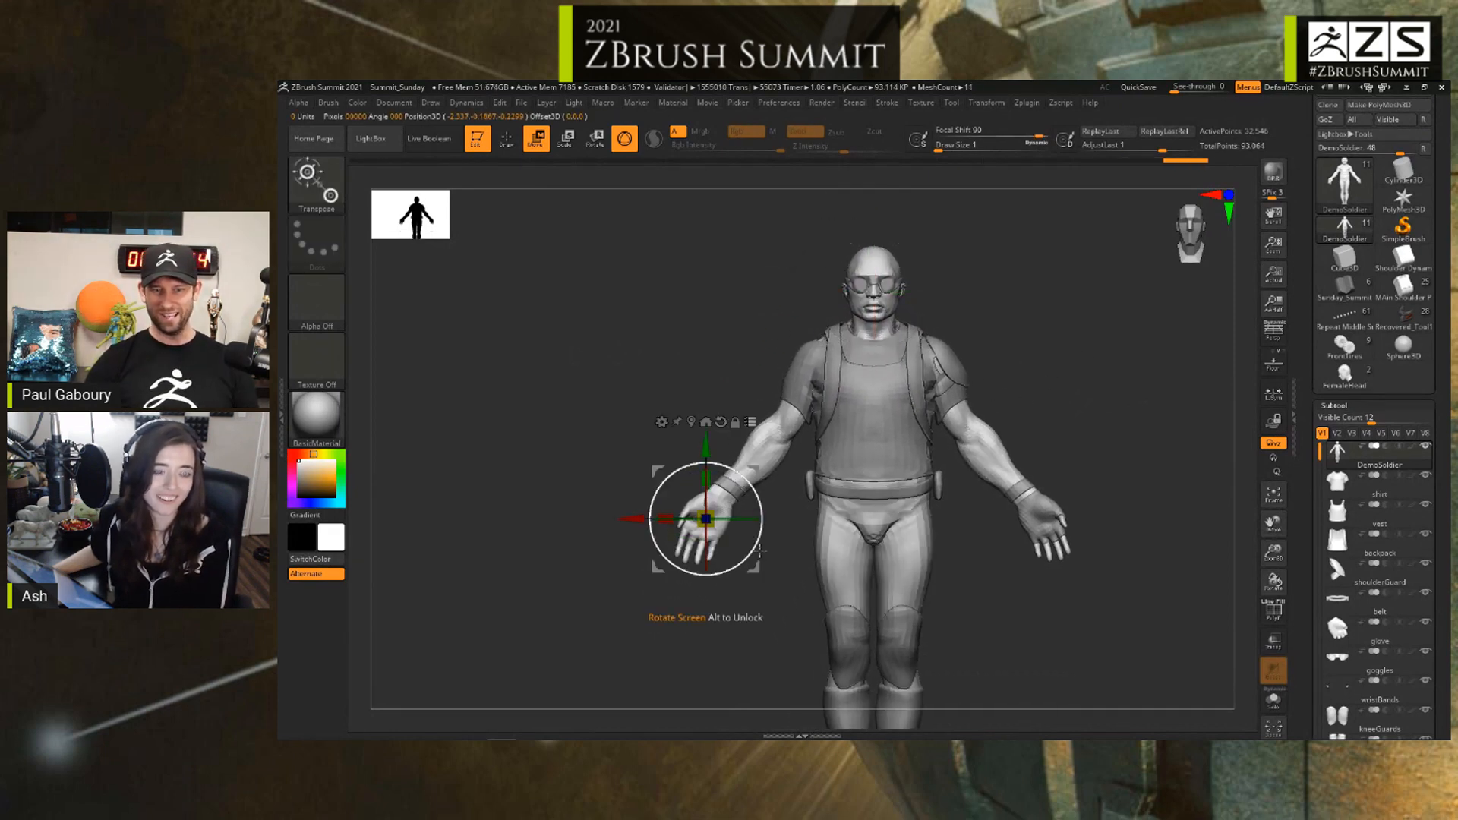
{"action": "mouse_move", "coordinate": [1041, 520]}
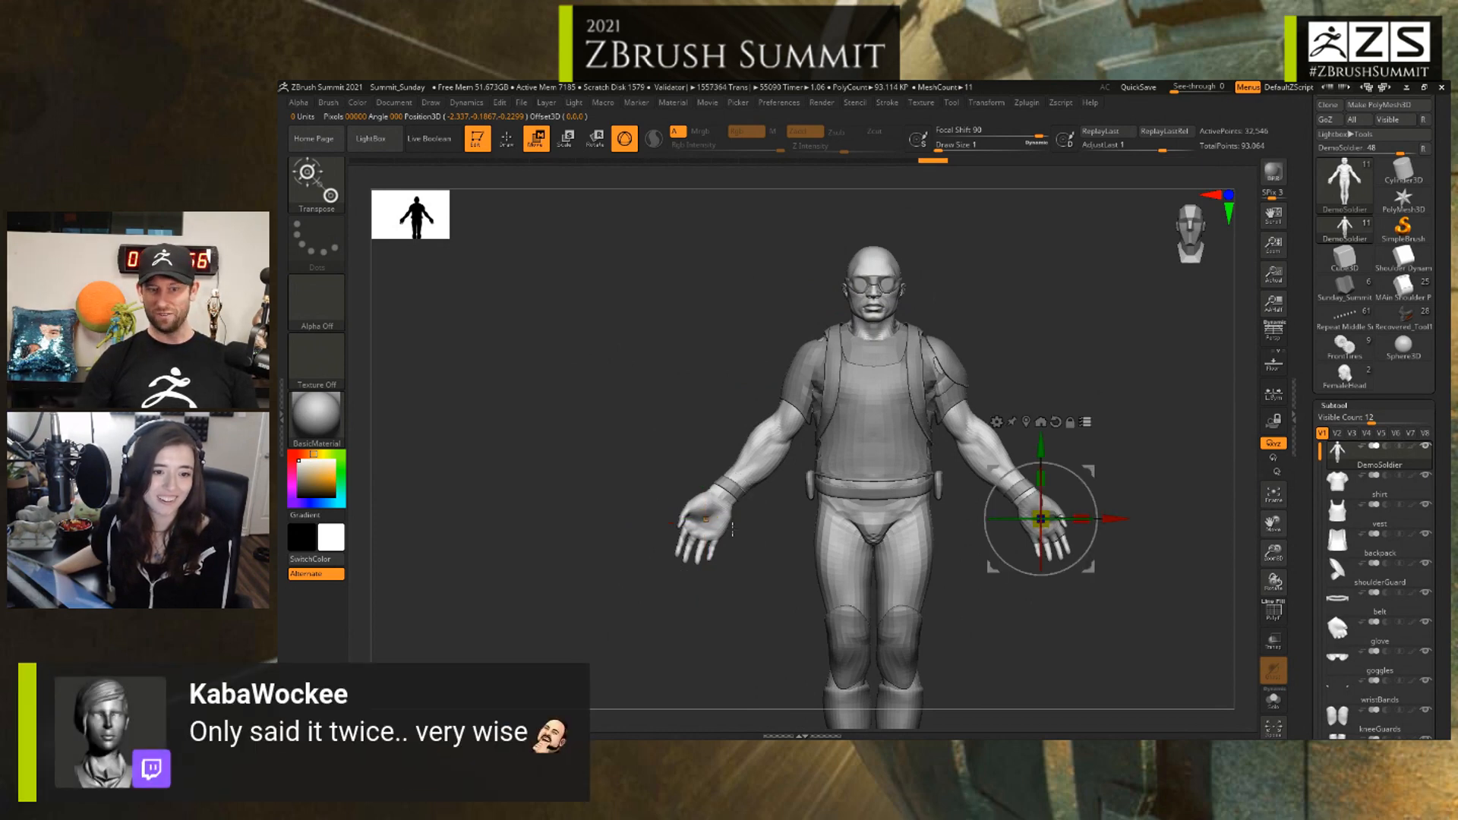
{"action": "left_click", "coordinate": [1273, 392]}
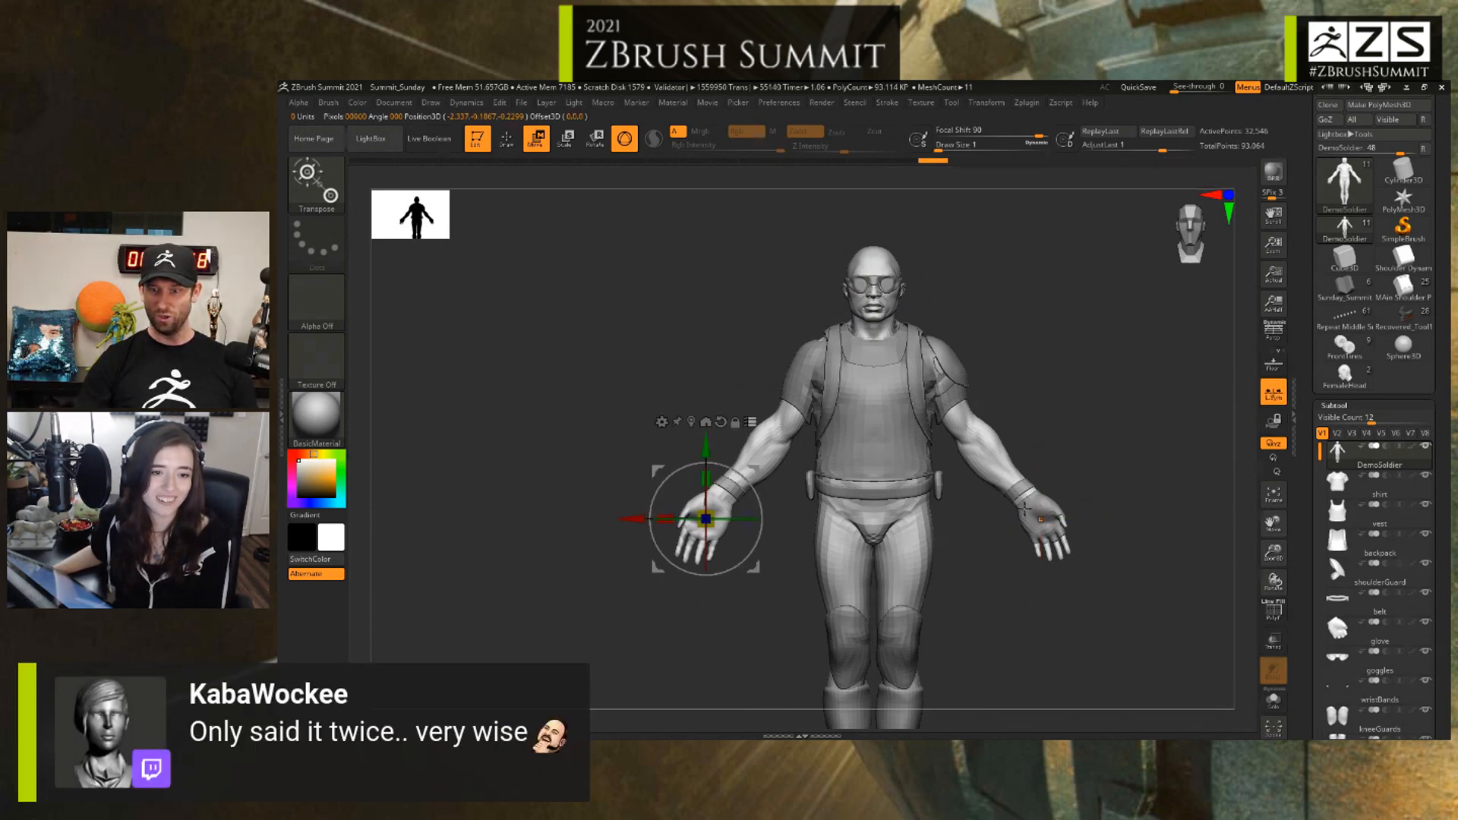
Step: Try moving and rotating both hands symmetrically with the gizmo, and undo each change
{"action": "left_click_drag", "start_coordinate": [710, 522], "coordinate": [609, 436]}
{"action": "key", "text": "ctrl+z"}
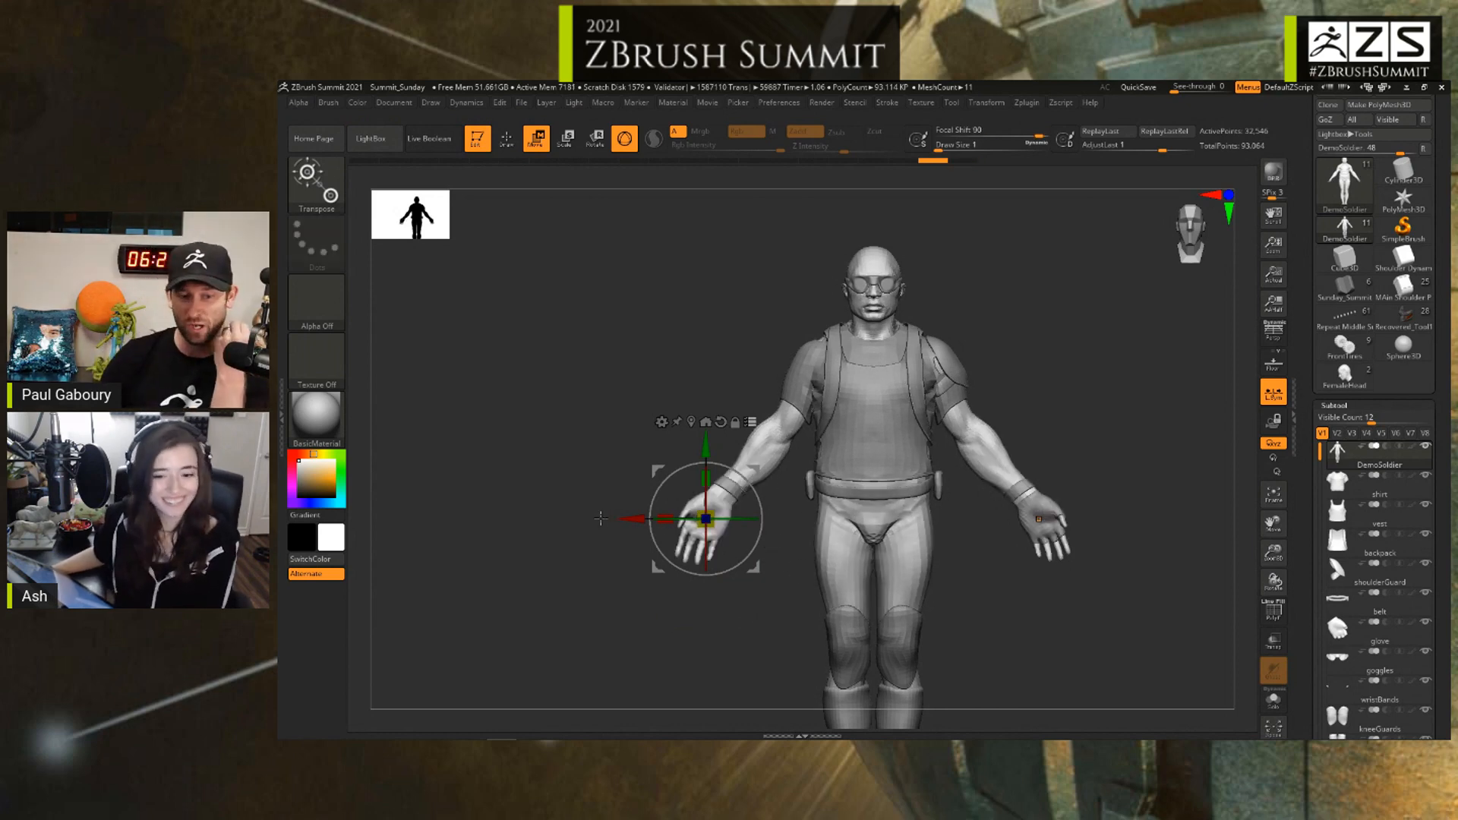
{"action": "mouse_move", "coordinate": [623, 519]}
{"action": "left_mouse_down"}
{"action": "mouse_move", "coordinate": [672, 518]}
{"action": "mouse_move", "coordinate": [608, 516]}
{"action": "mouse_move", "coordinate": [672, 514]}
{"action": "mouse_move", "coordinate": [619, 513]}
{"action": "mouse_move", "coordinate": [661, 515]}
{"action": "mouse_move", "coordinate": [642, 518]}
{"action": "left_mouse_up"}
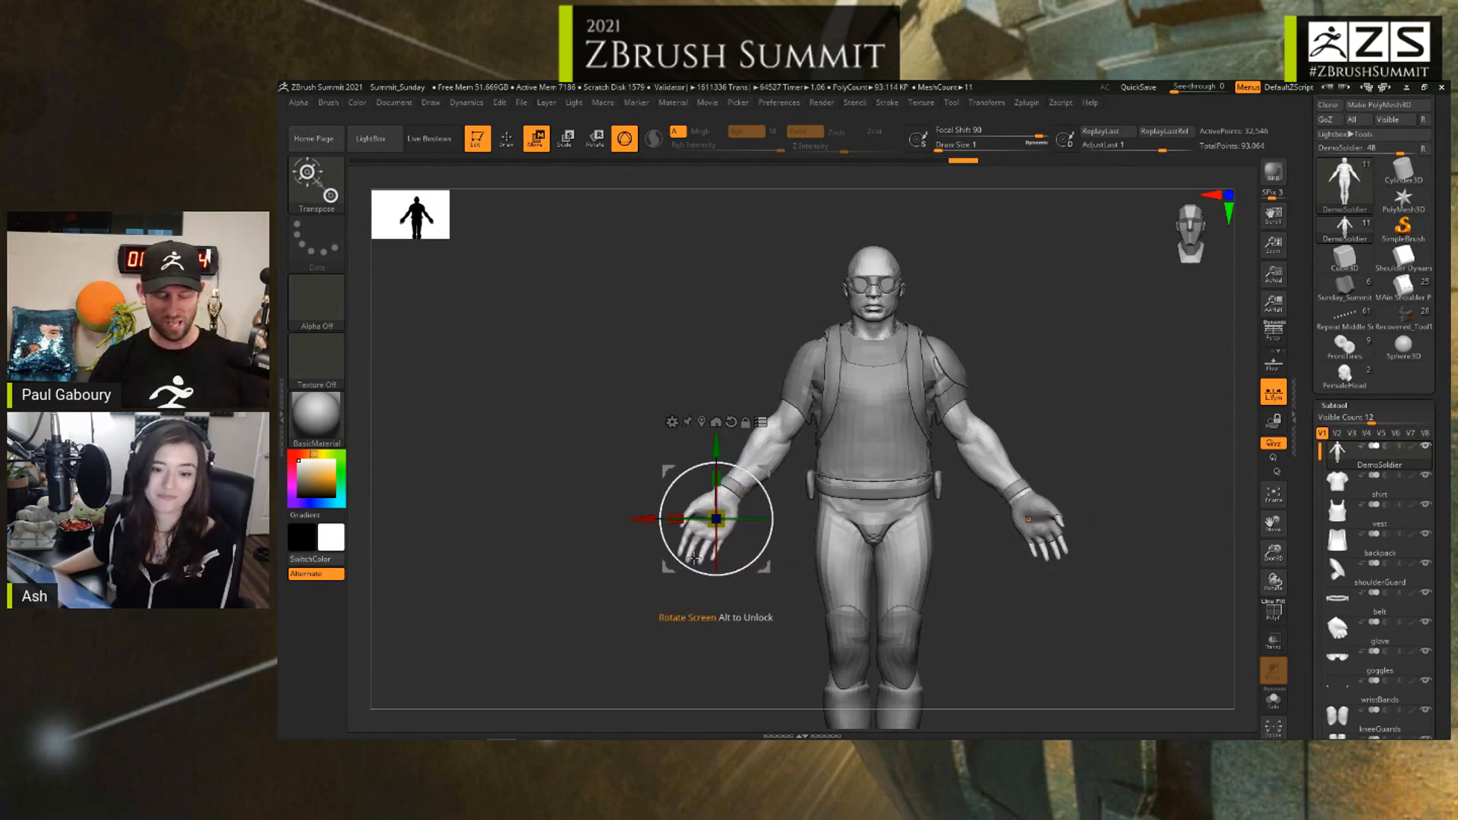
{"action": "key", "text": "ctrl+z"}
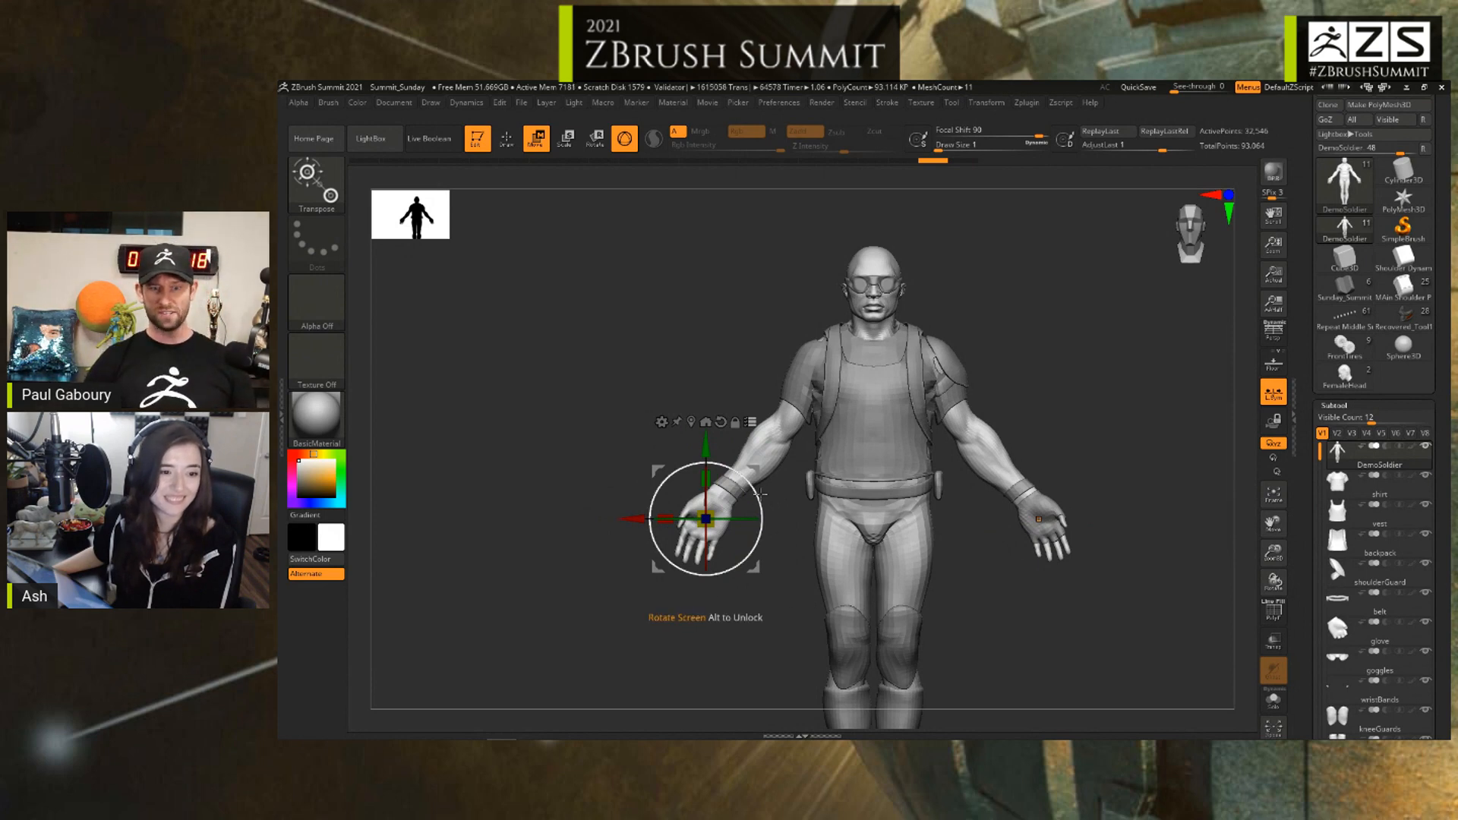
{"action": "left_click_drag", "start_coordinate": [759, 494], "coordinate": [692, 567]}
{"action": "key", "text": "ctrl+z"}
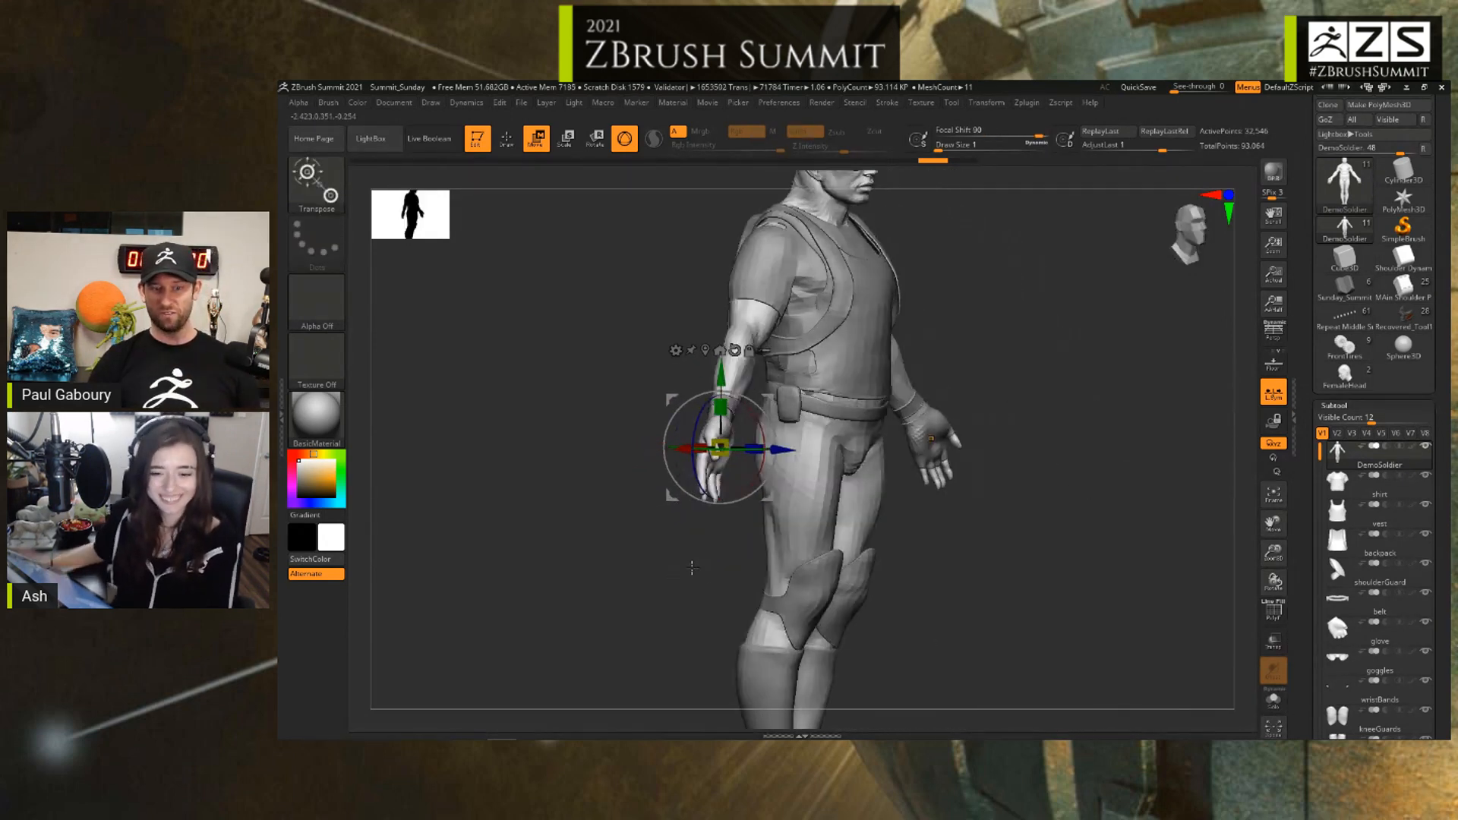
Step: Mask the body along the topology with the gizmo, leaving only the right hand's index finger free
{"action": "right_click_drag", "start_coordinate": [692, 567], "coordinate": [584, 558], "text": "ctrl"}
{"action": "right_click_drag", "start_coordinate": [583, 558], "coordinate": [655, 496], "text": "alt"}
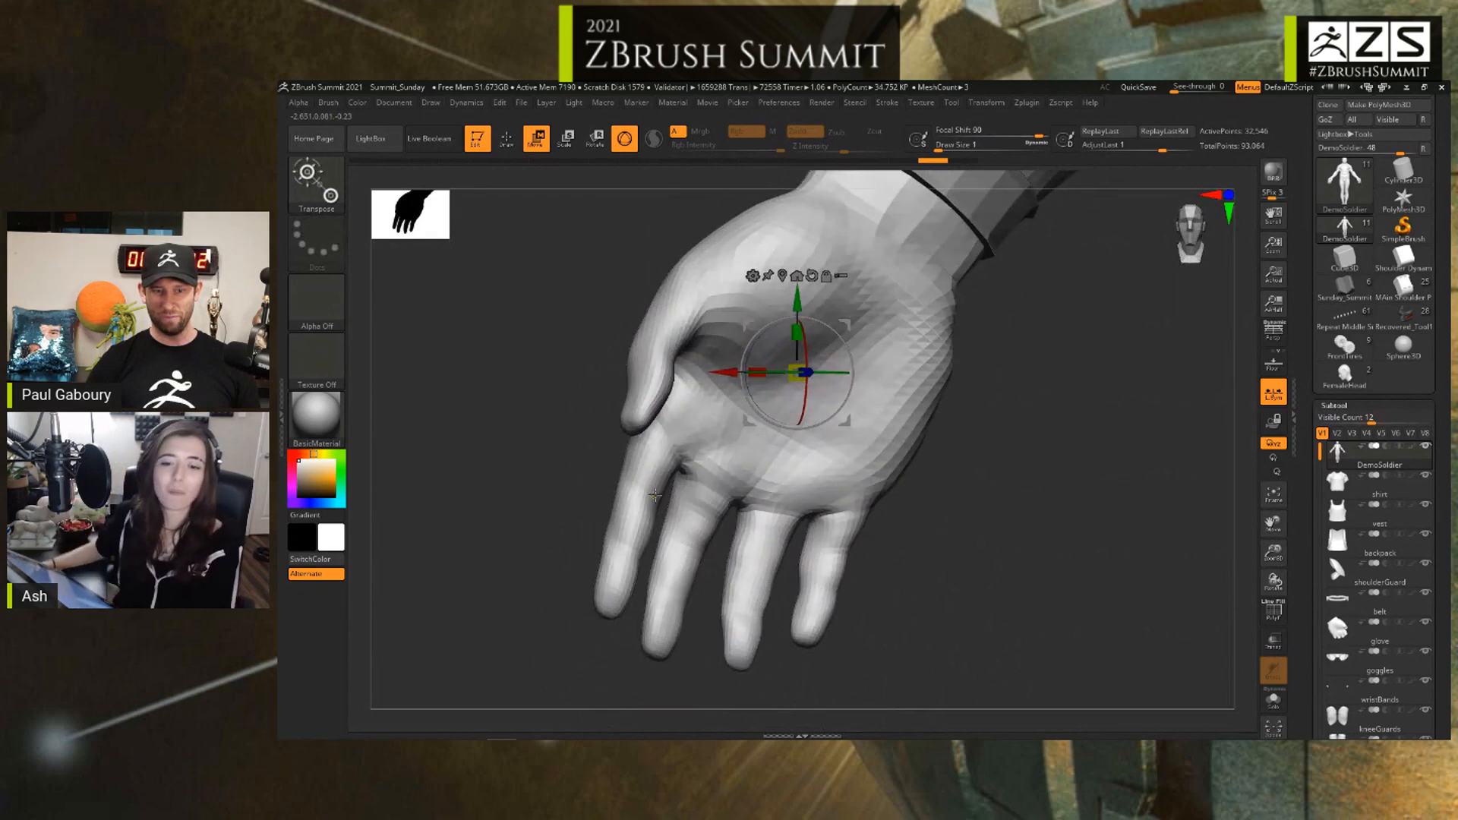
{"action": "left_click_drag", "start_coordinate": [646, 489], "coordinate": [637, 518], "text": "ctrl"}
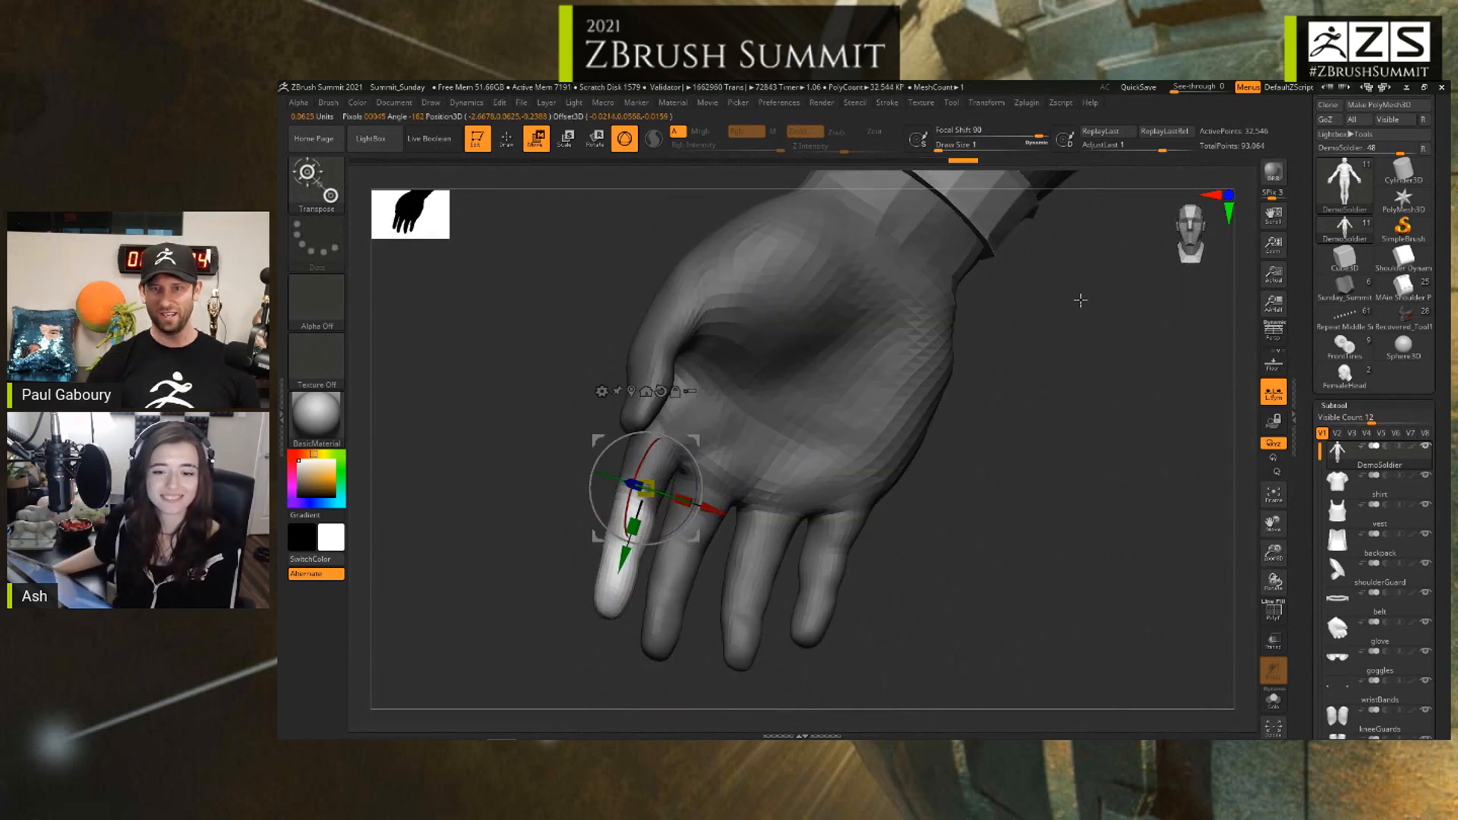
Step: Redo the topological mask at a joint of the index finger, try transforming the free segment with the gizmo, and undo
{"action": "right_click_drag", "start_coordinate": [864, 529], "coordinate": [827, 574]}
{"action": "right_click_drag", "start_coordinate": [828, 573], "coordinate": [987, 543], "text": "alt"}
{"action": "left_click_drag", "start_coordinate": [724, 552], "coordinate": [771, 451], "text": "ctrl"}
{"action": "right_click_drag", "start_coordinate": [773, 486], "coordinate": [816, 501]}
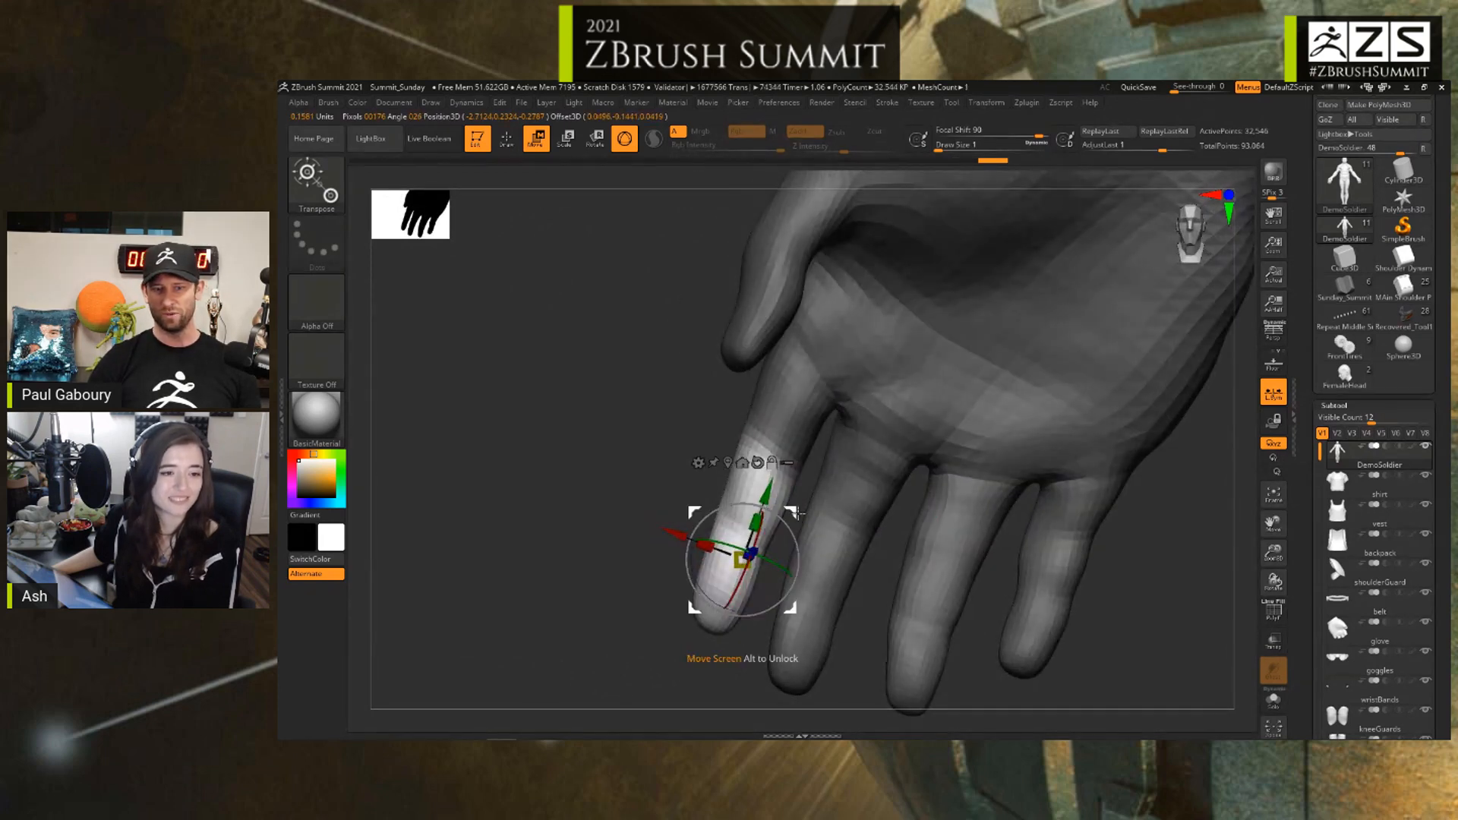
{"action": "left_click_drag", "start_coordinate": [795, 514], "coordinate": [1068, 413], "text": "alt"}
{"action": "left_click_drag", "start_coordinate": [773, 465], "coordinate": [844, 473]}
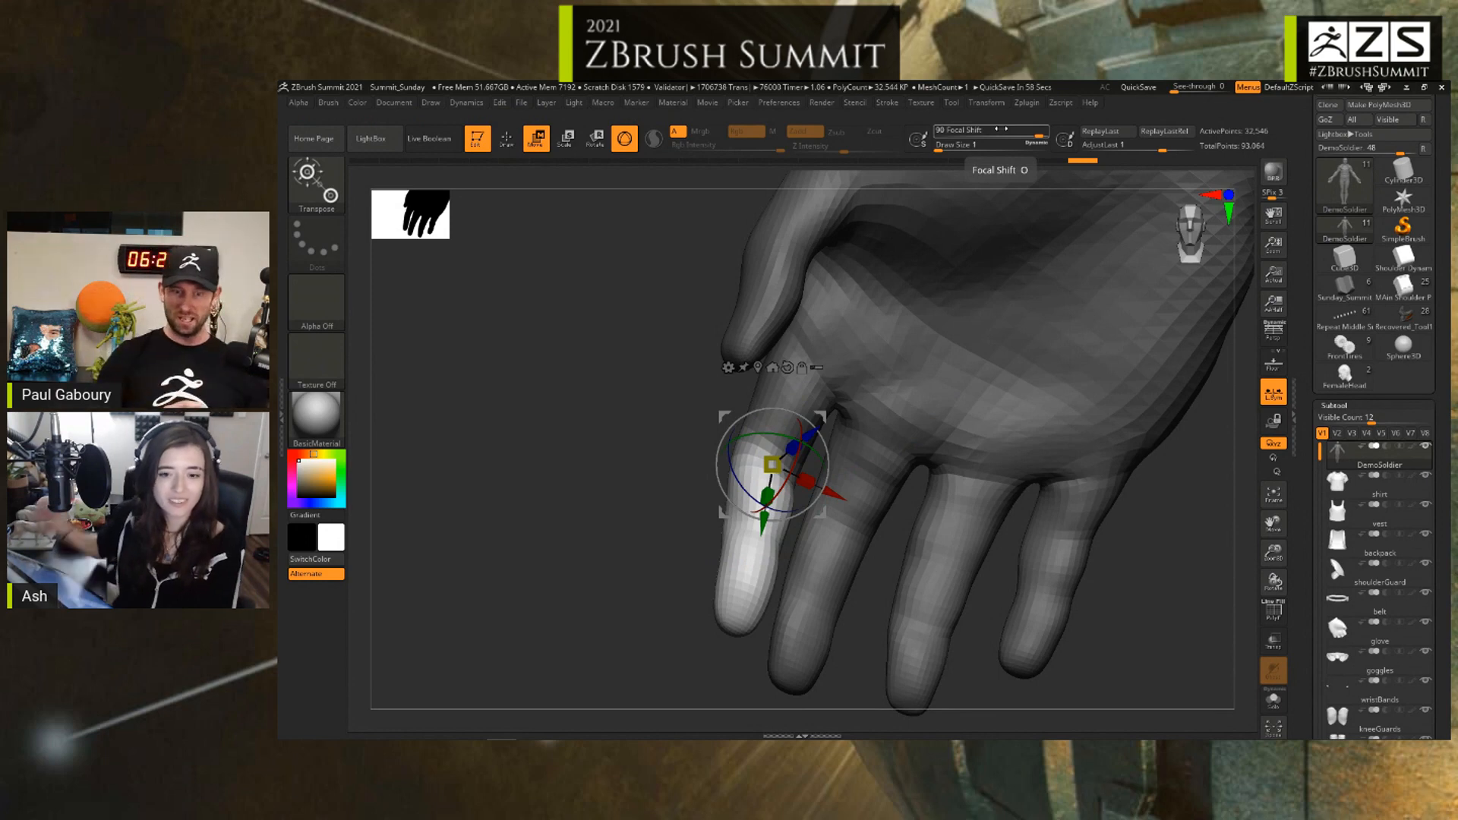
{"action": "key", "text": "ctrl+z"}
Step: Place the gizmo on the center of the soldier's pelvis with its orientation reset
{"action": "mouse_move", "coordinate": [905, 501]}
{"action": "left_mouse_down", "text": "alt"}
{"action": "mouse_move", "coordinate": [846, 479]}
{"action": "mouse_move", "coordinate": [972, 596]}
{"action": "mouse_move", "coordinate": [635, 532]}
{"action": "mouse_move", "coordinate": [645, 602]}
{"action": "left_mouse_up", "text": "alt"}
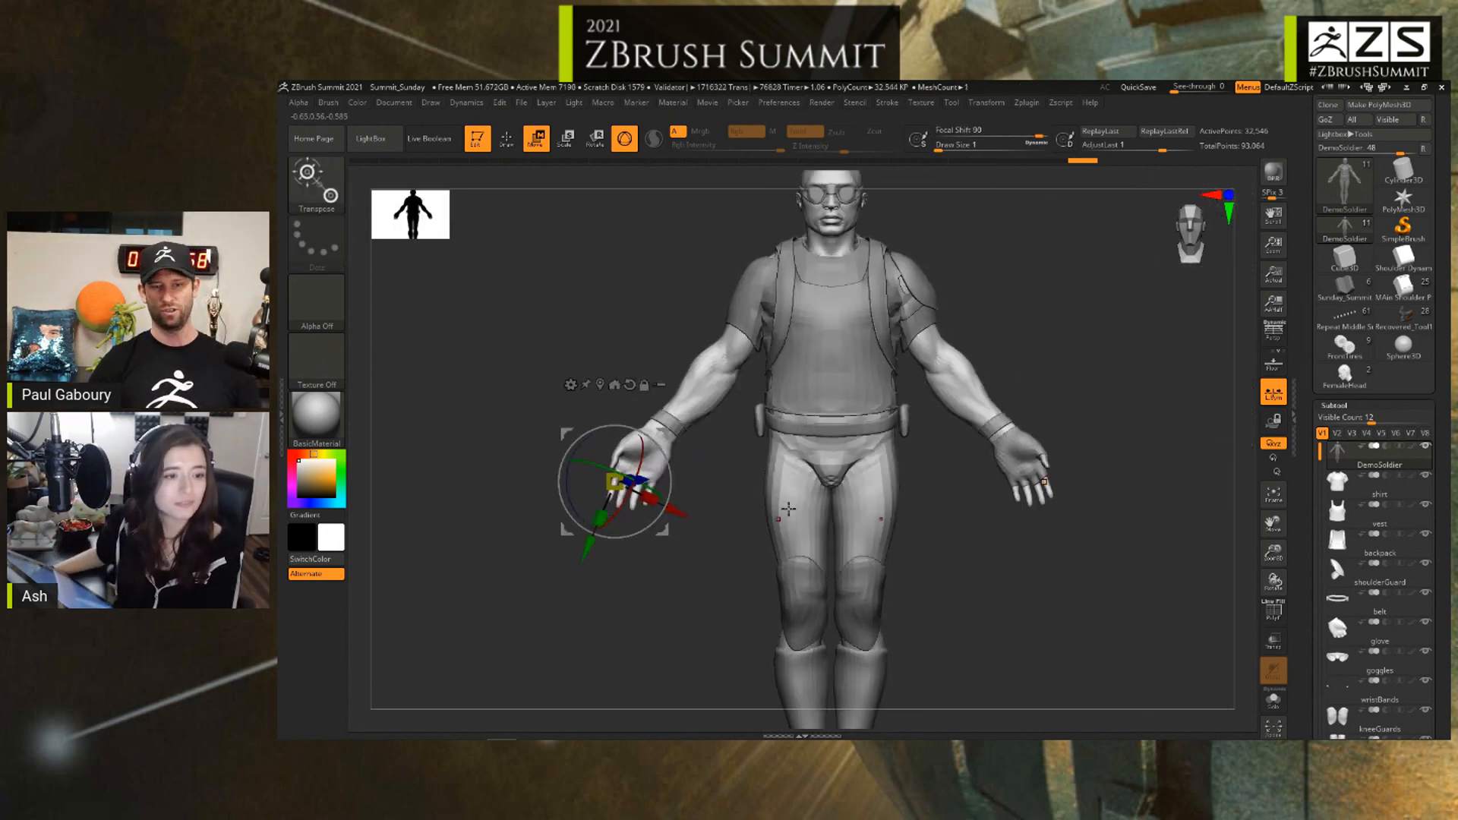
{"action": "left_click", "coordinate": [600, 385]}
{"action": "left_click", "coordinate": [845, 373]}
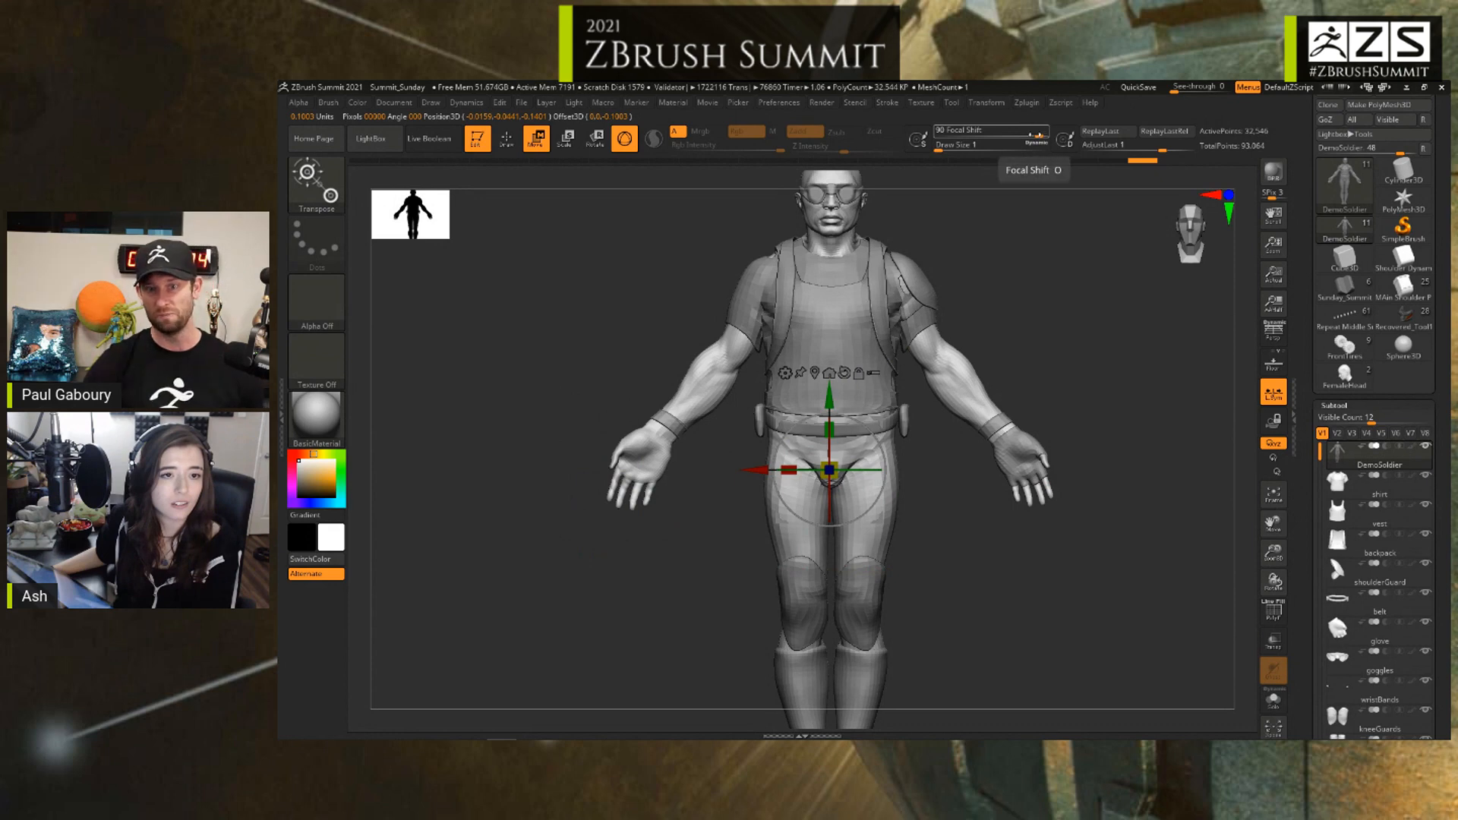
Step: Try moving the body sideways out of its clothing with Focal Shift at -56, and undo the move
{"action": "left_click_drag", "start_coordinate": [1037, 135], "coordinate": [1017, 135]}
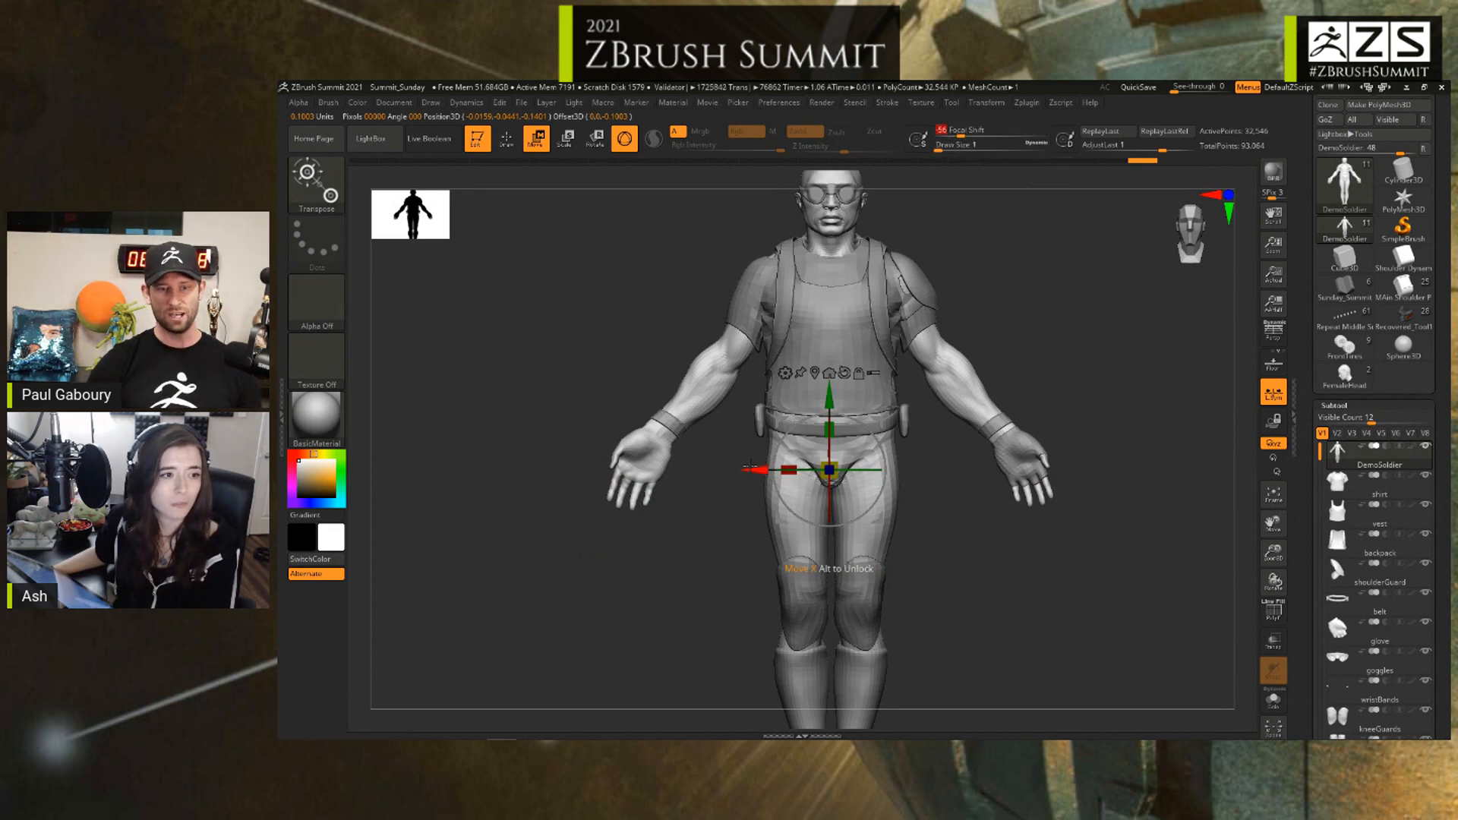
{"action": "left_click_drag", "start_coordinate": [748, 469], "coordinate": [1033, 484]}
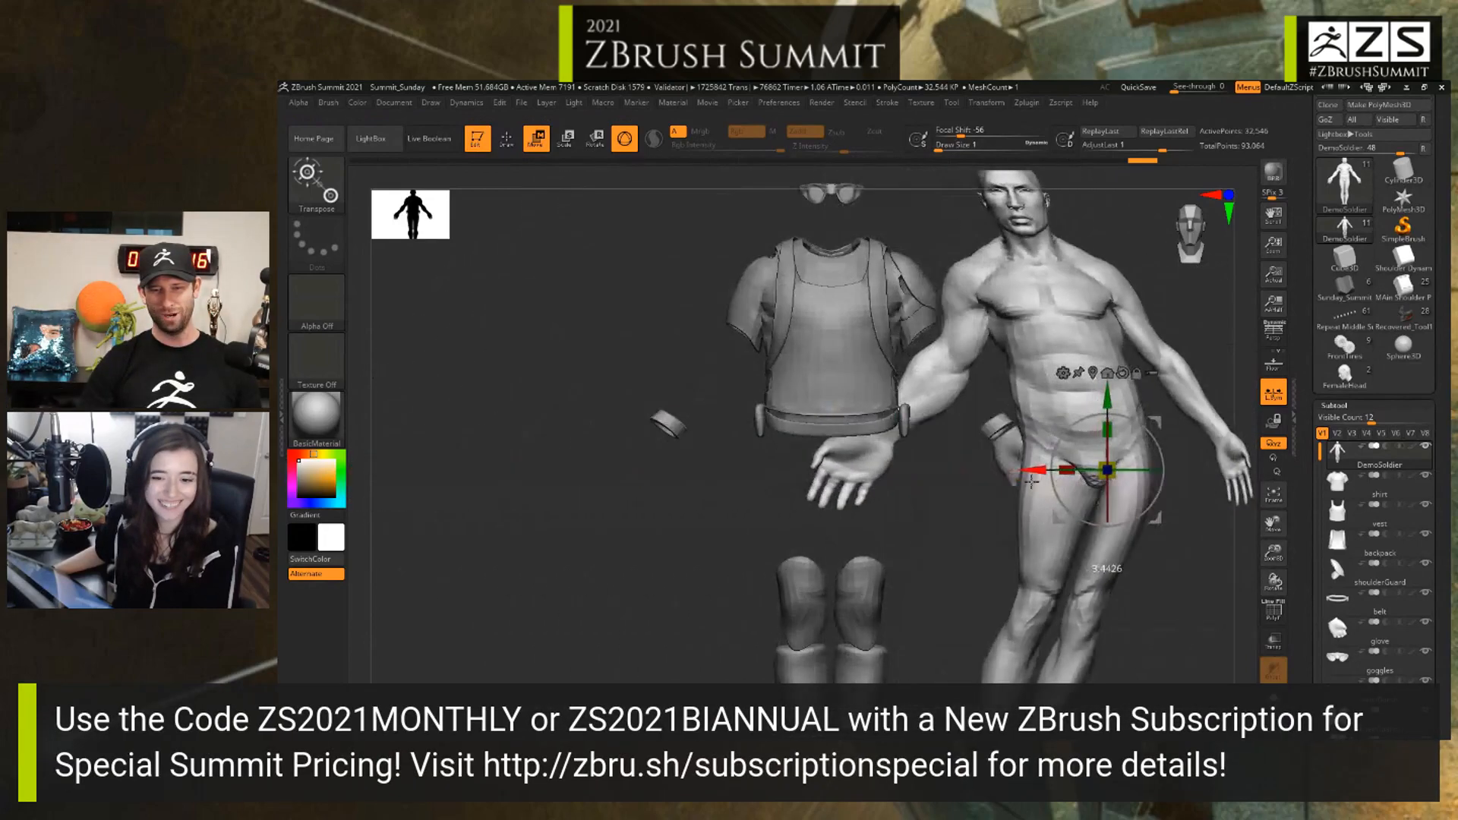
{"action": "key", "text": "ctrl+z"}
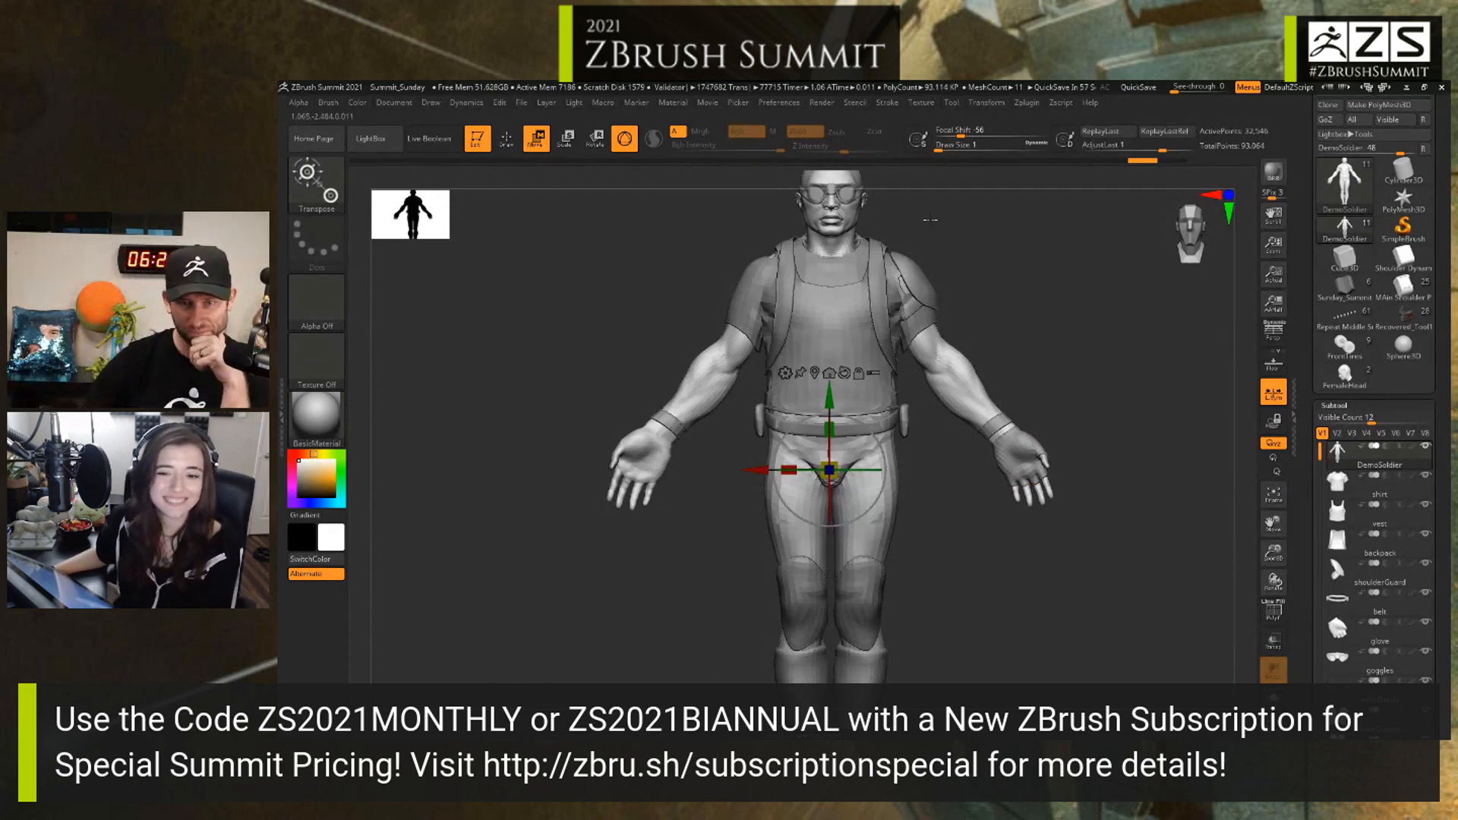
Step: Set the gizmo's Focal Shift to -100 and bring the whole soldier into view
{"action": "left_click_drag", "start_coordinate": [957, 133], "coordinate": [931, 134]}
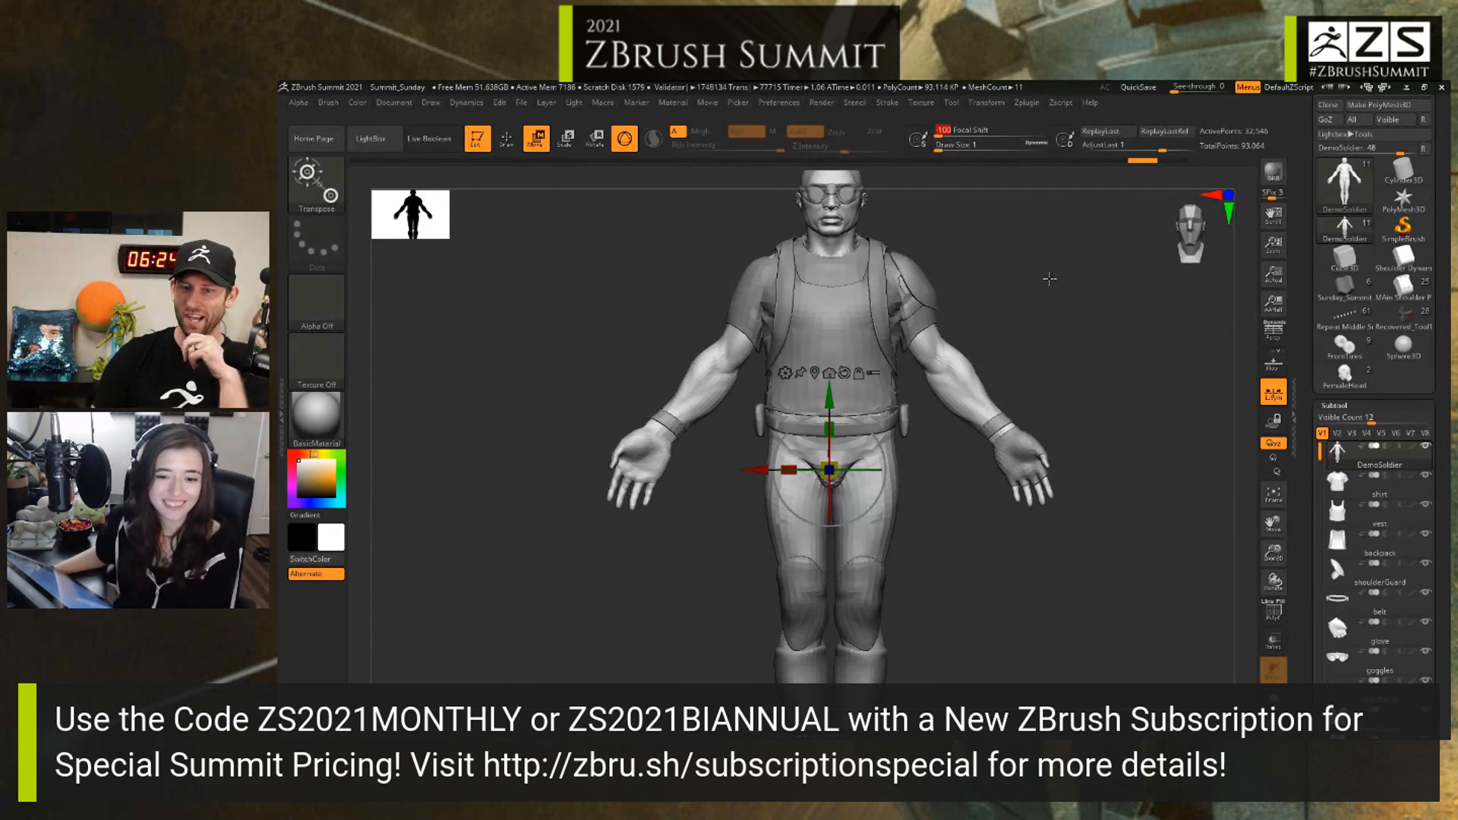
{"action": "mouse_move", "coordinate": [1344, 317]}
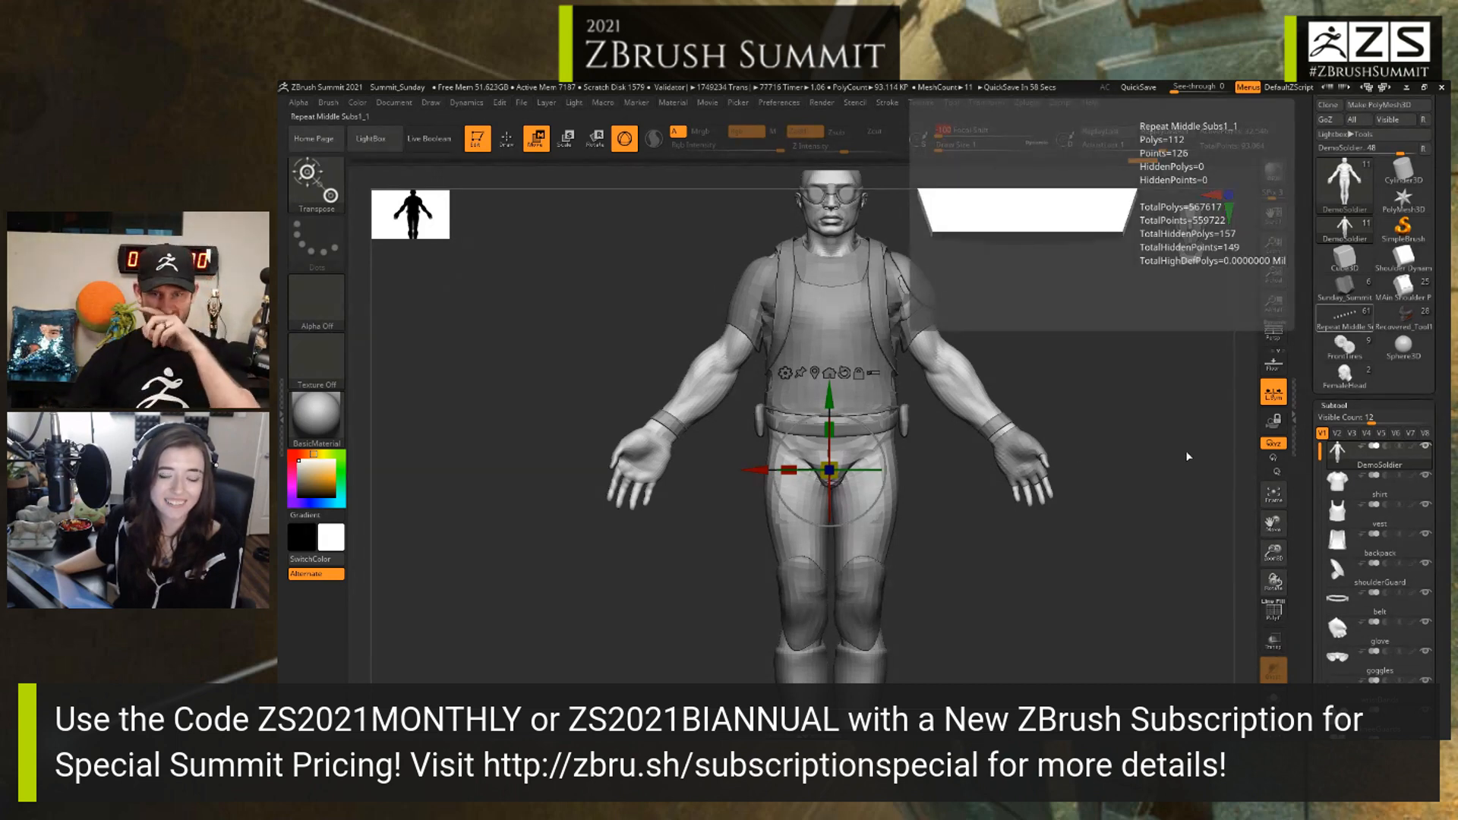
{"action": "right_click_drag", "start_coordinate": [1112, 451], "coordinate": [1012, 401], "text": "ctrl"}
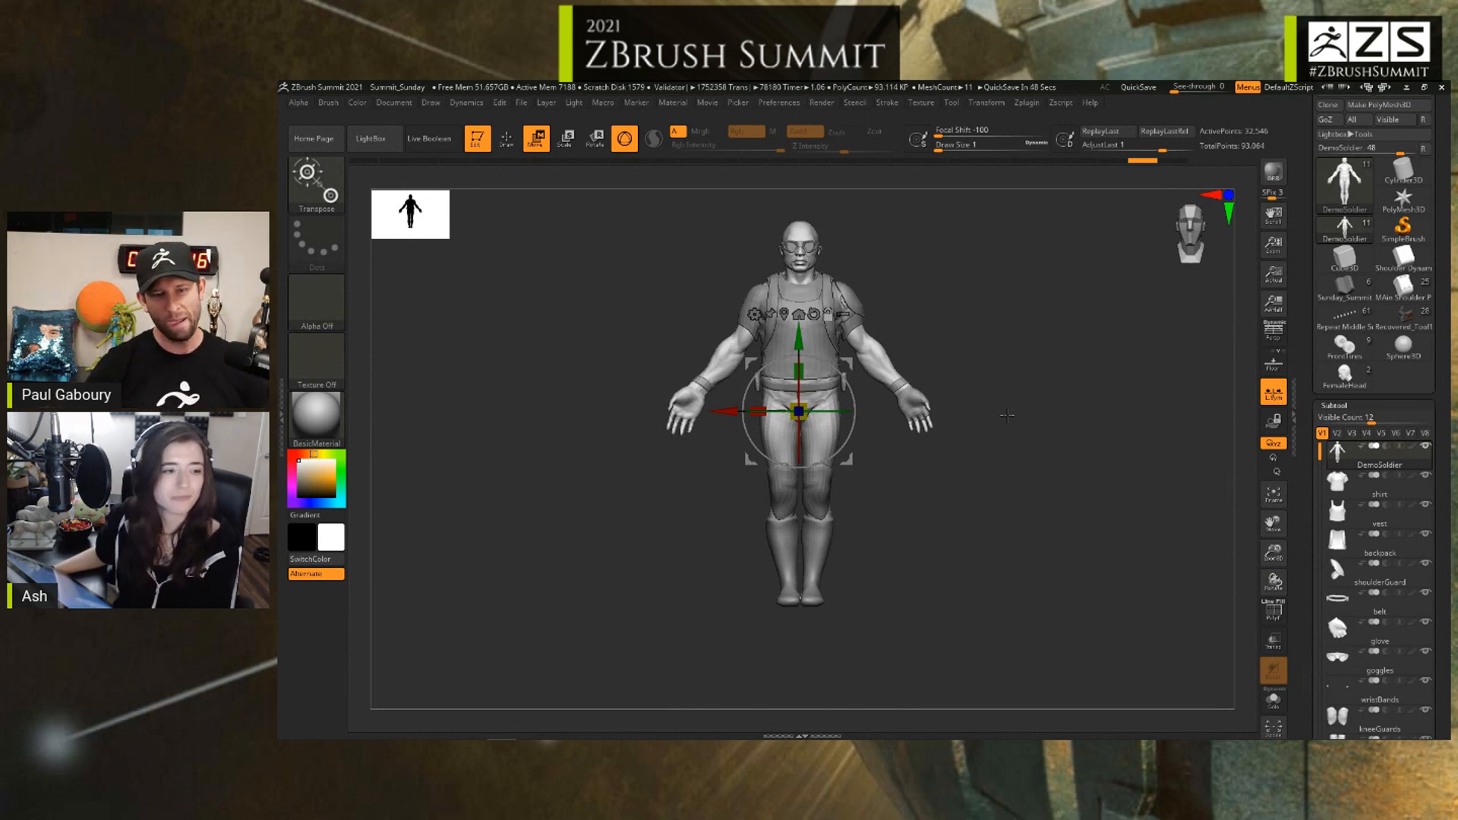
Step: Switch to the Sunday_Summit tool in Draw mode and show its polygroups with PolyFrame from the front
{"action": "key", "text": "q"}
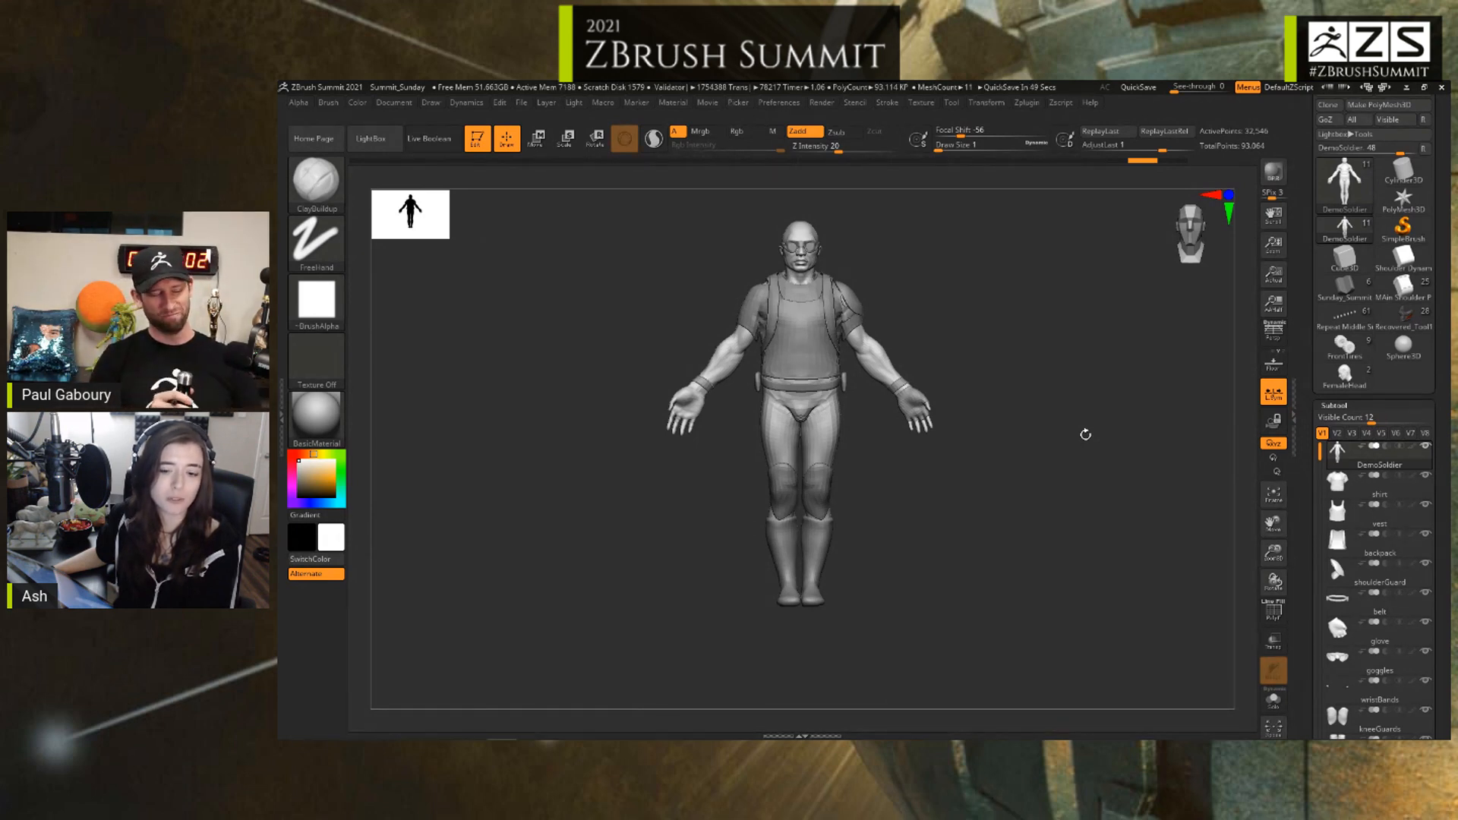
{"action": "left_click", "coordinate": [1349, 288]}
{"action": "left_click_drag", "start_coordinate": [902, 462], "coordinate": [988, 481]}
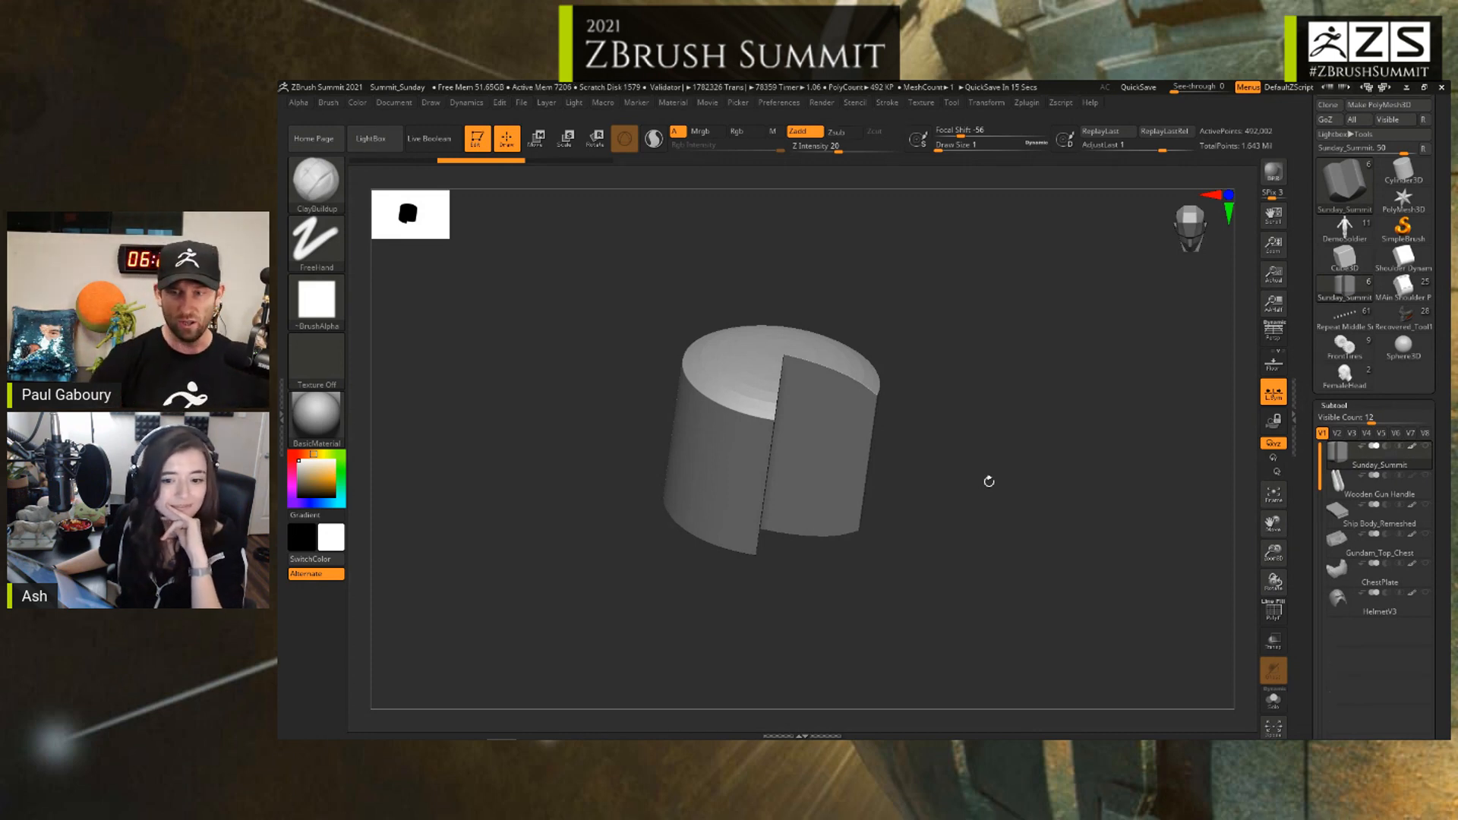
{"action": "key", "text": "shift+f"}
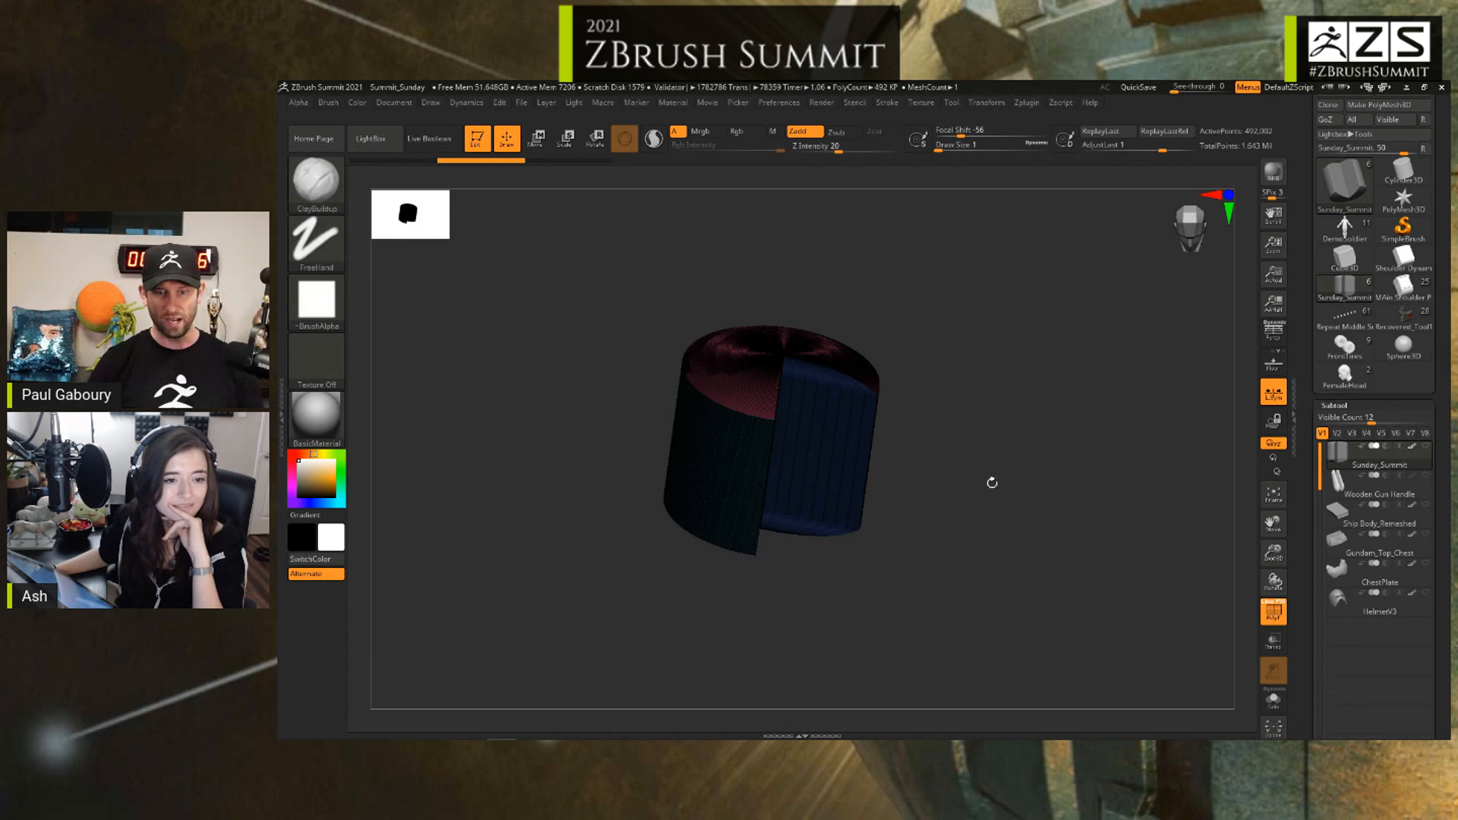
{"action": "left_click_drag", "start_coordinate": [961, 502], "coordinate": [923, 459], "text": "shift"}
{"action": "right_click_drag", "start_coordinate": [829, 403], "coordinate": [835, 472], "text": "ctrl"}
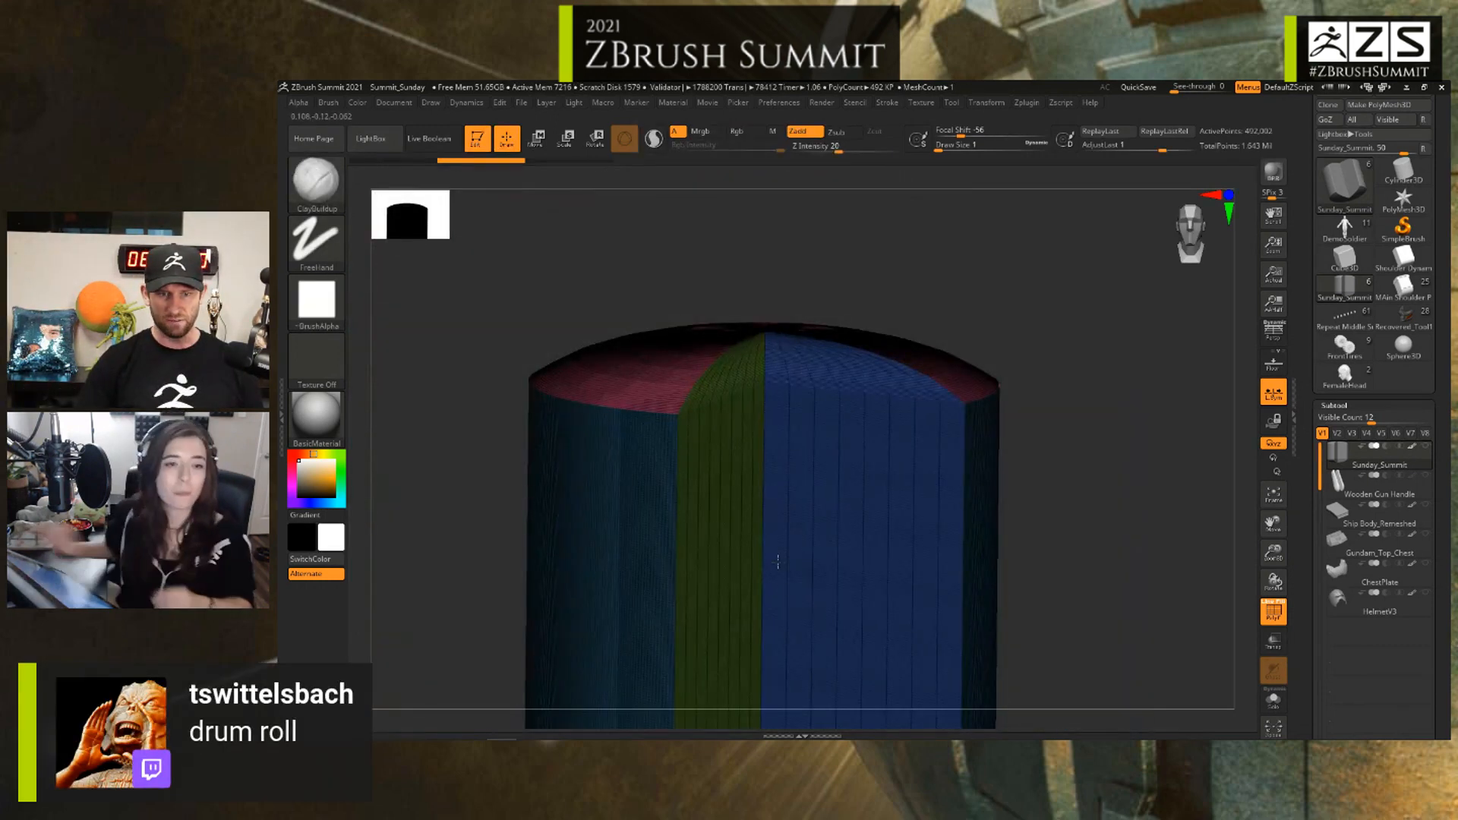
Step: Turn off the PolyFrame display and view the Sunday_Summit mesh from above at an angle
{"action": "right_click_drag", "start_coordinate": [1129, 554], "coordinate": [1051, 534], "text": "ctrl"}
{"action": "left_click_drag", "start_coordinate": [1051, 534], "coordinate": [1051, 491]}
{"action": "key", "text": "shift+f"}
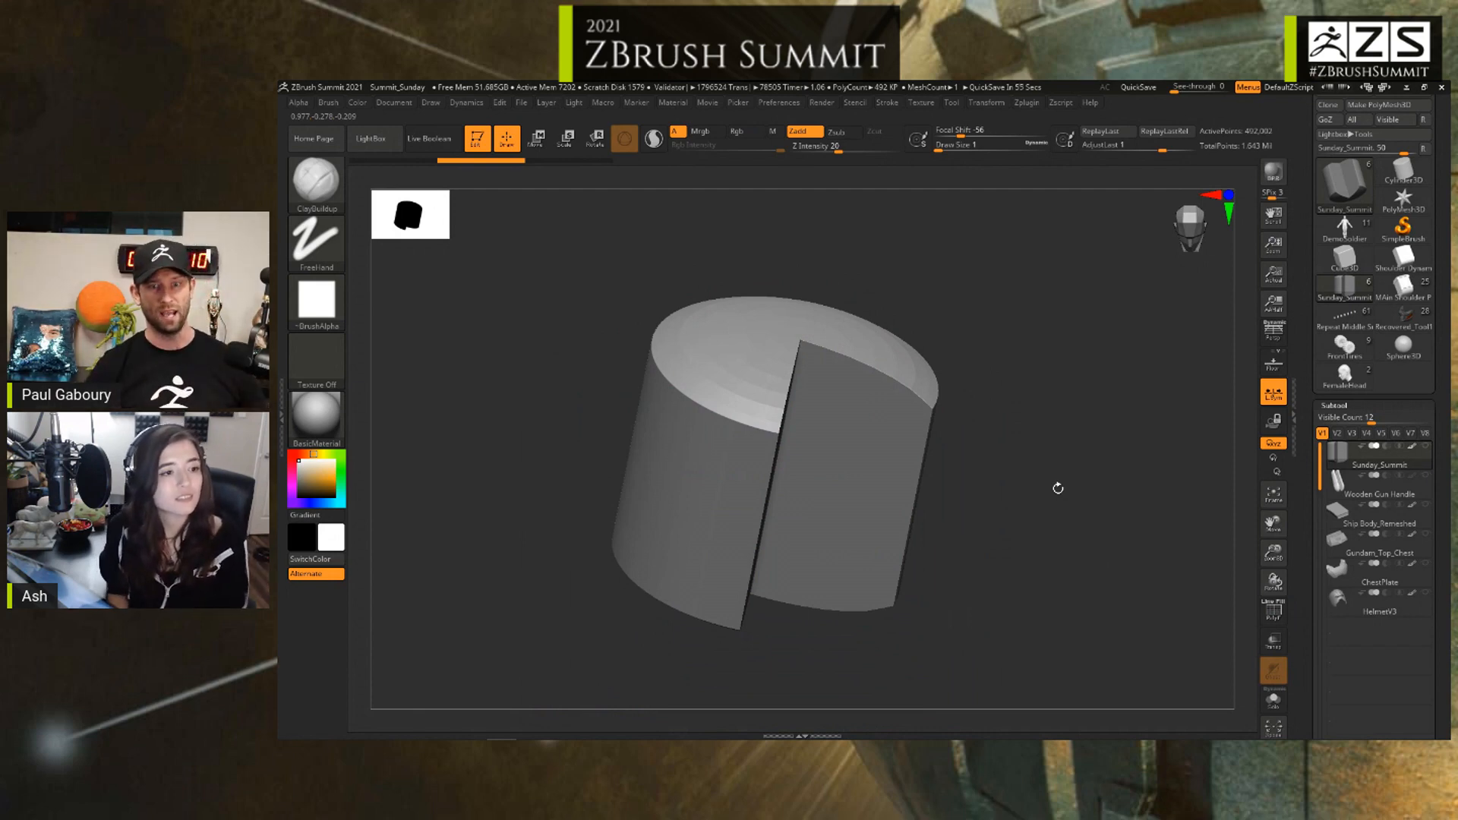
Step: Dock the Zplugin palette above the Tool palette and open the Sunday_Summit mesh in BevelPro
{"action": "scroll", "coordinate": [1307, 284], "scroll_direction": "up", "scroll_amount": 3}
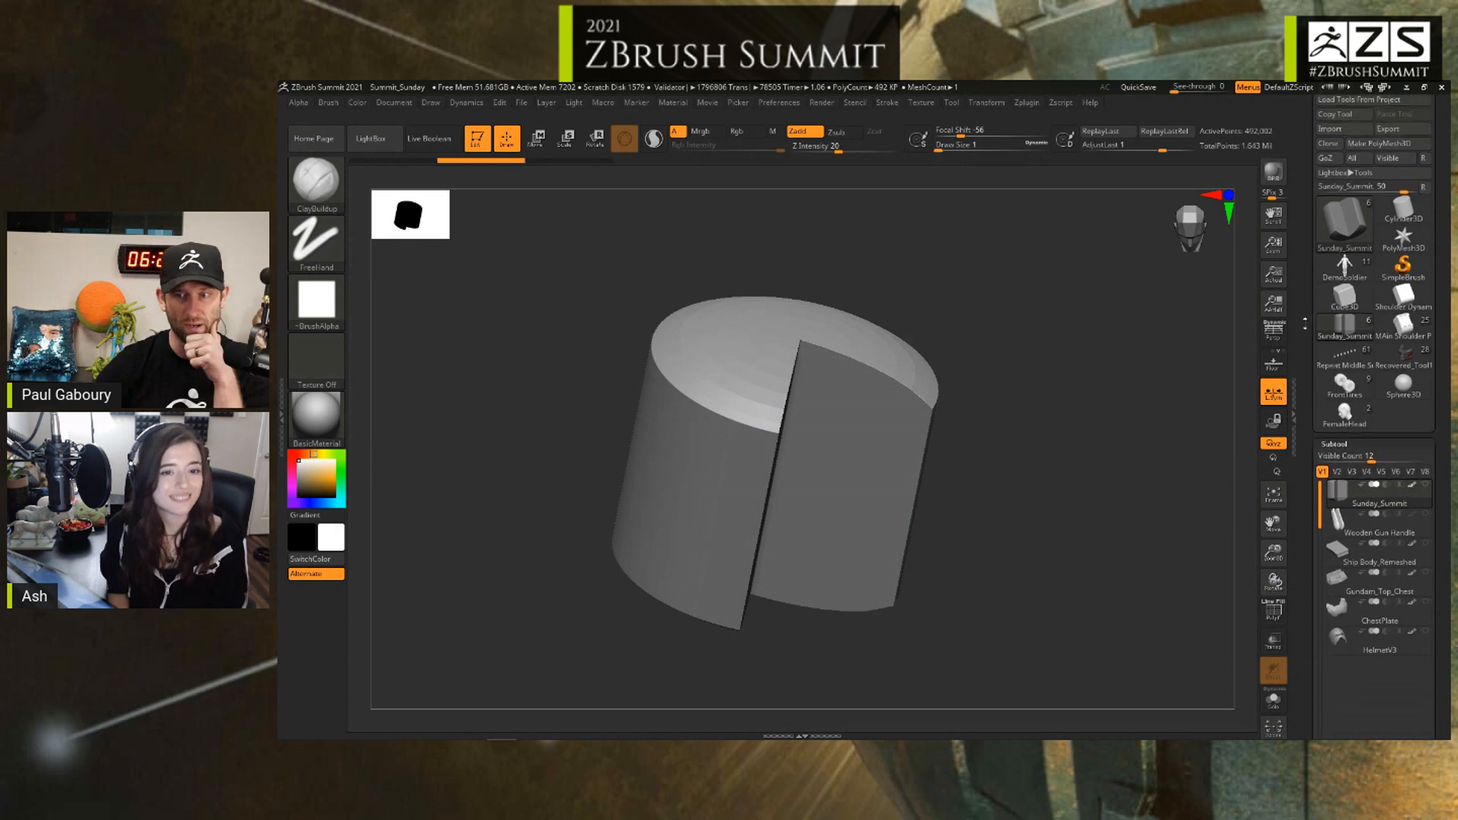
{"action": "left_click", "coordinate": [1026, 105]}
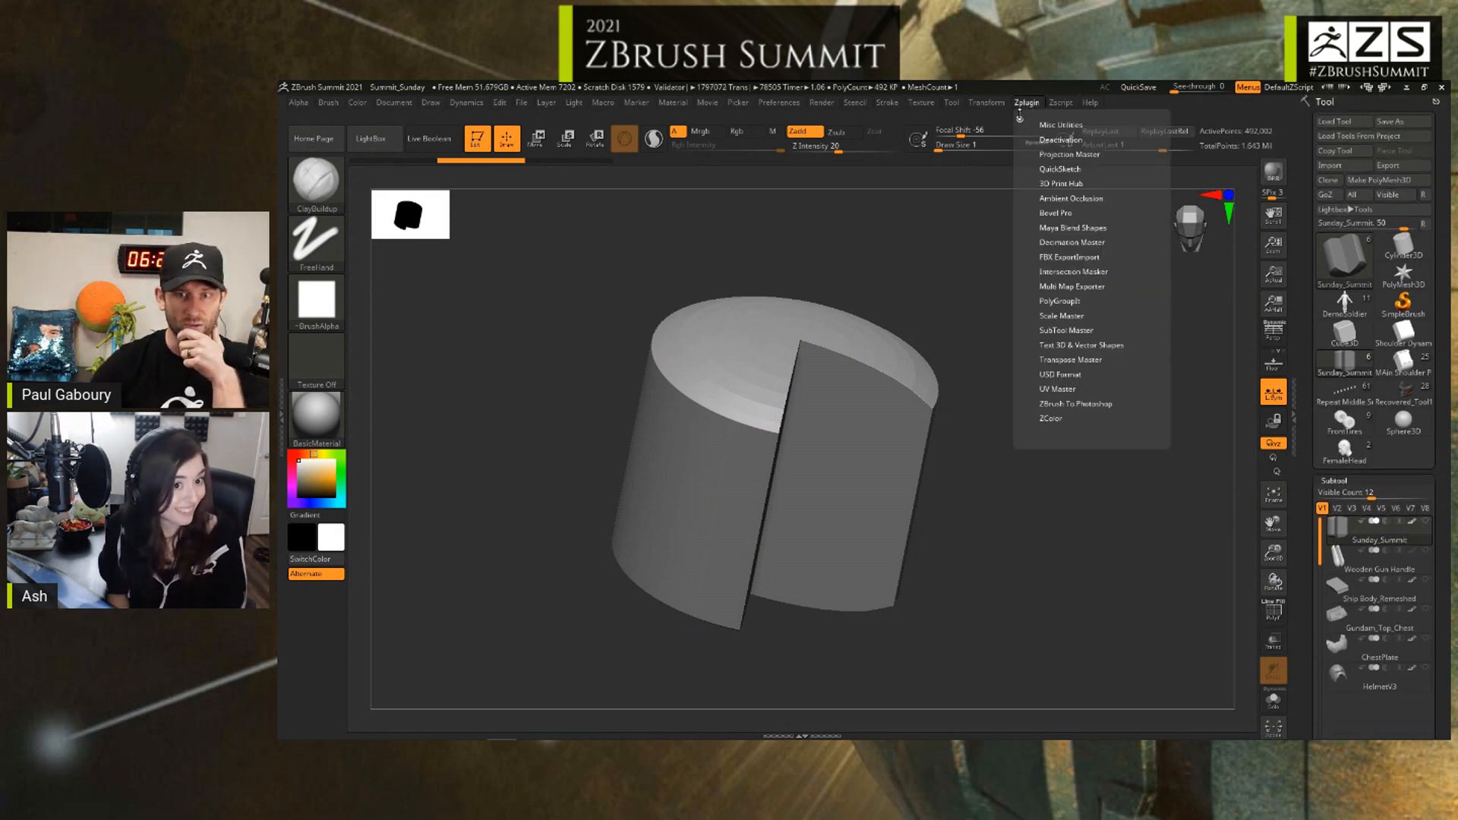
{"action": "left_click_drag", "start_coordinate": [1019, 114], "coordinate": [1408, 183]}
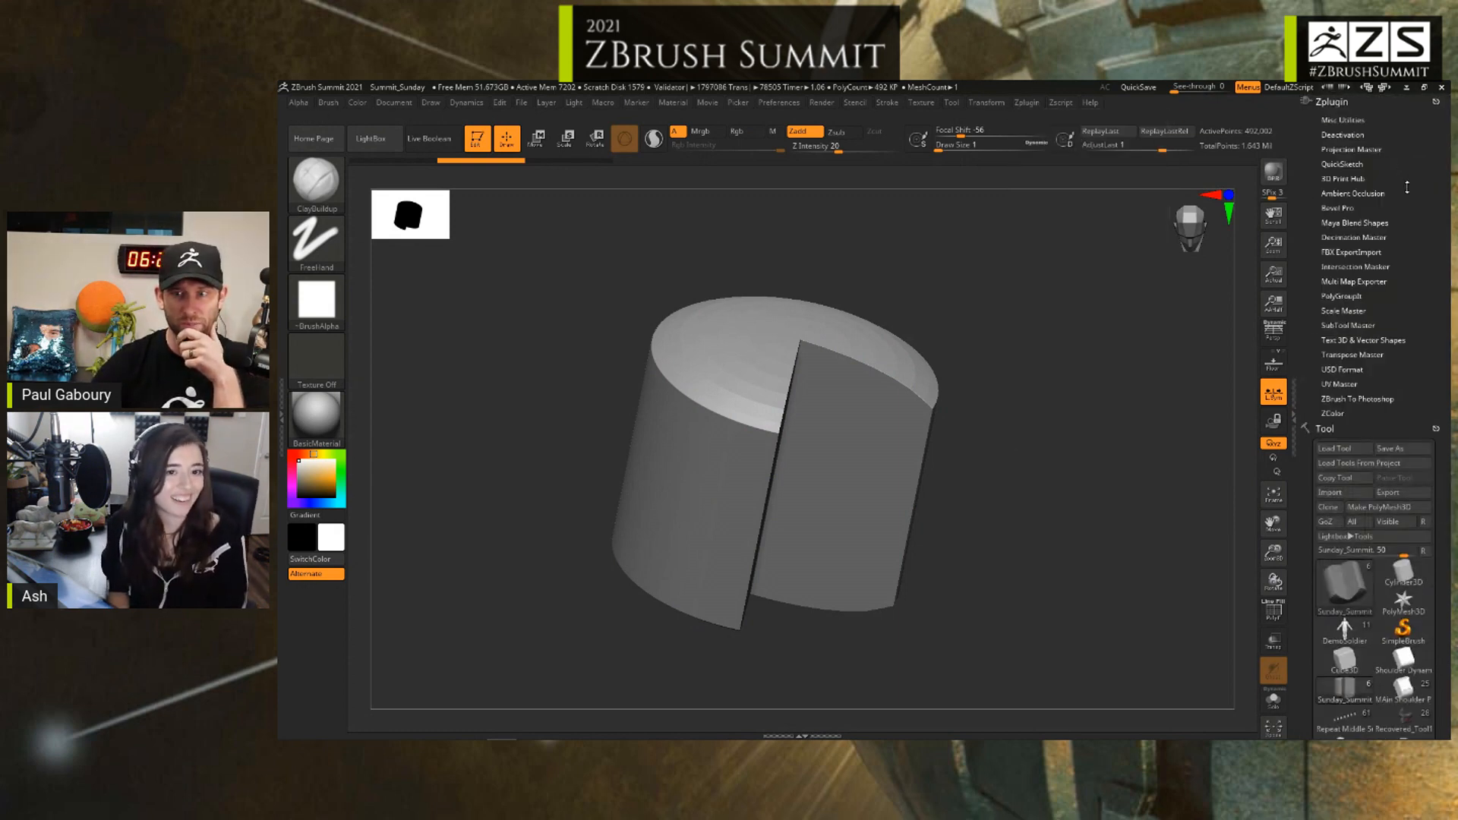
{"action": "left_click", "coordinate": [1343, 207]}
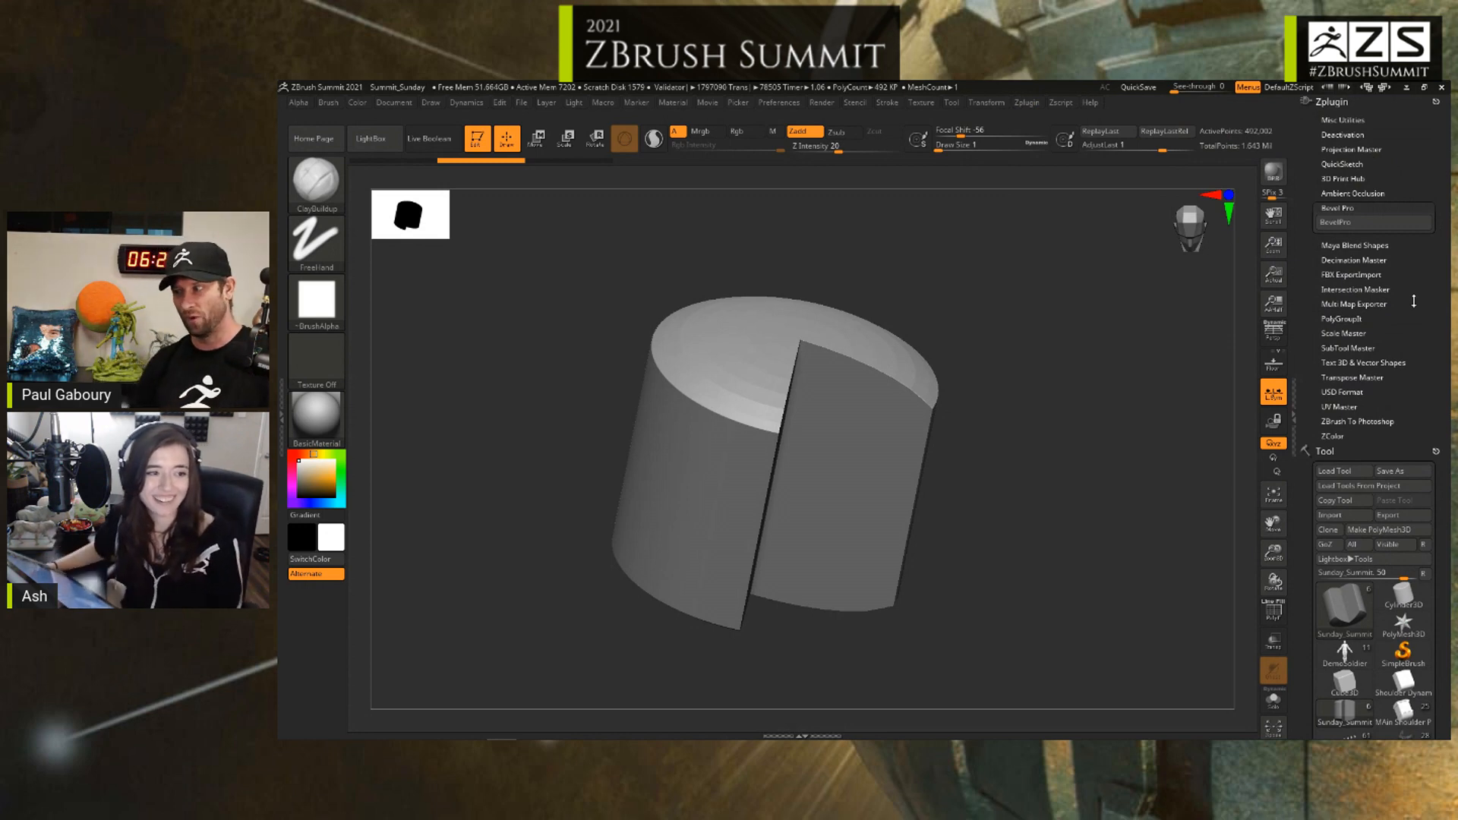
{"action": "left_click", "coordinate": [1369, 226]}
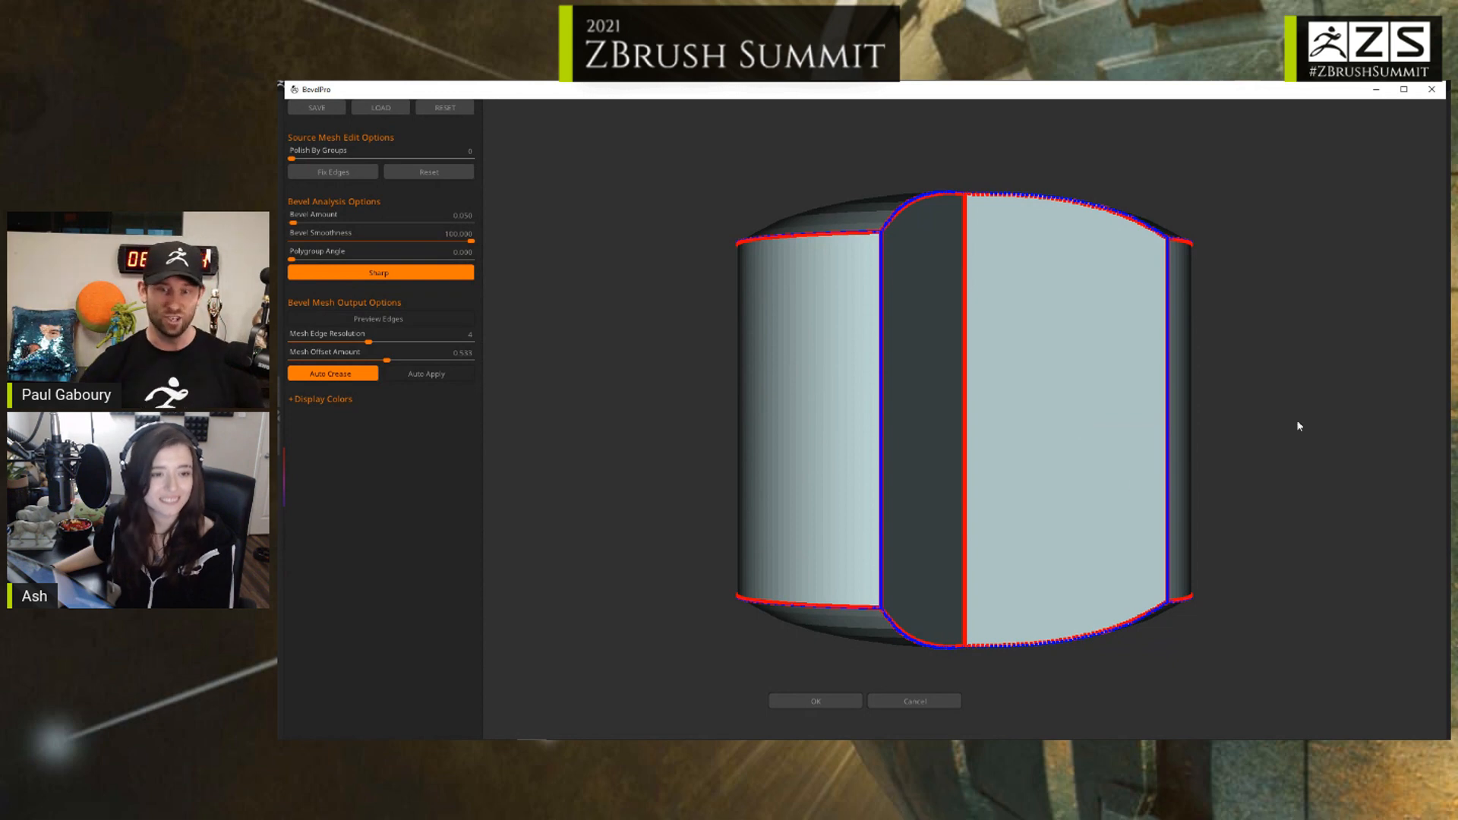
Step: Set the Bevel Amount to about 0.684 and check the bevel preview around the notched cylinder's edges
{"action": "left_click_drag", "start_coordinate": [1274, 414], "coordinate": [1319, 417]}
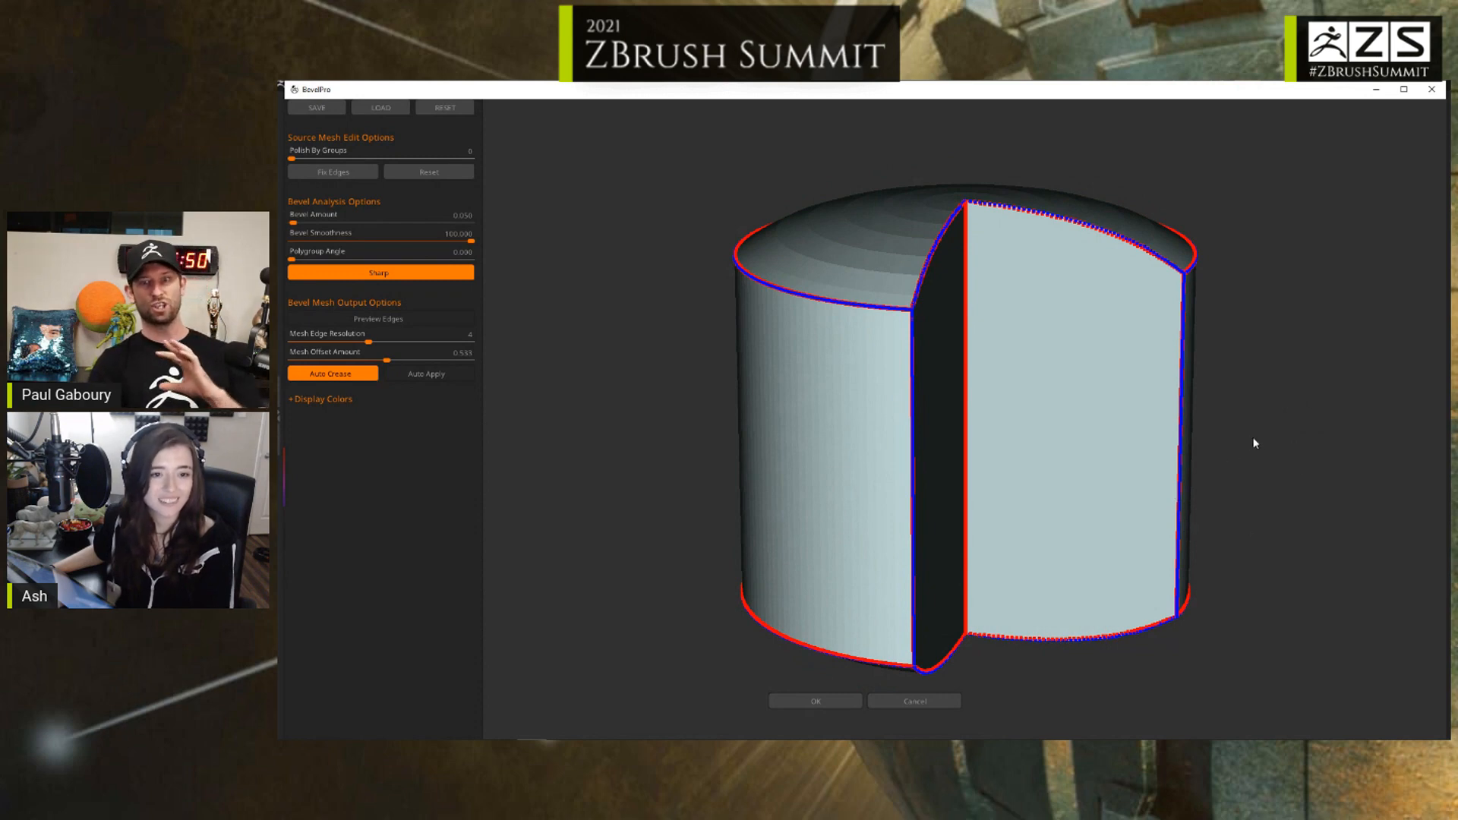
{"action": "mouse_move", "coordinate": [1255, 443]}
{"action": "left_mouse_down"}
{"action": "mouse_move", "coordinate": [1276, 471]}
{"action": "mouse_move", "coordinate": [1306, 433]}
{"action": "mouse_move", "coordinate": [1273, 451]}
{"action": "left_mouse_up"}
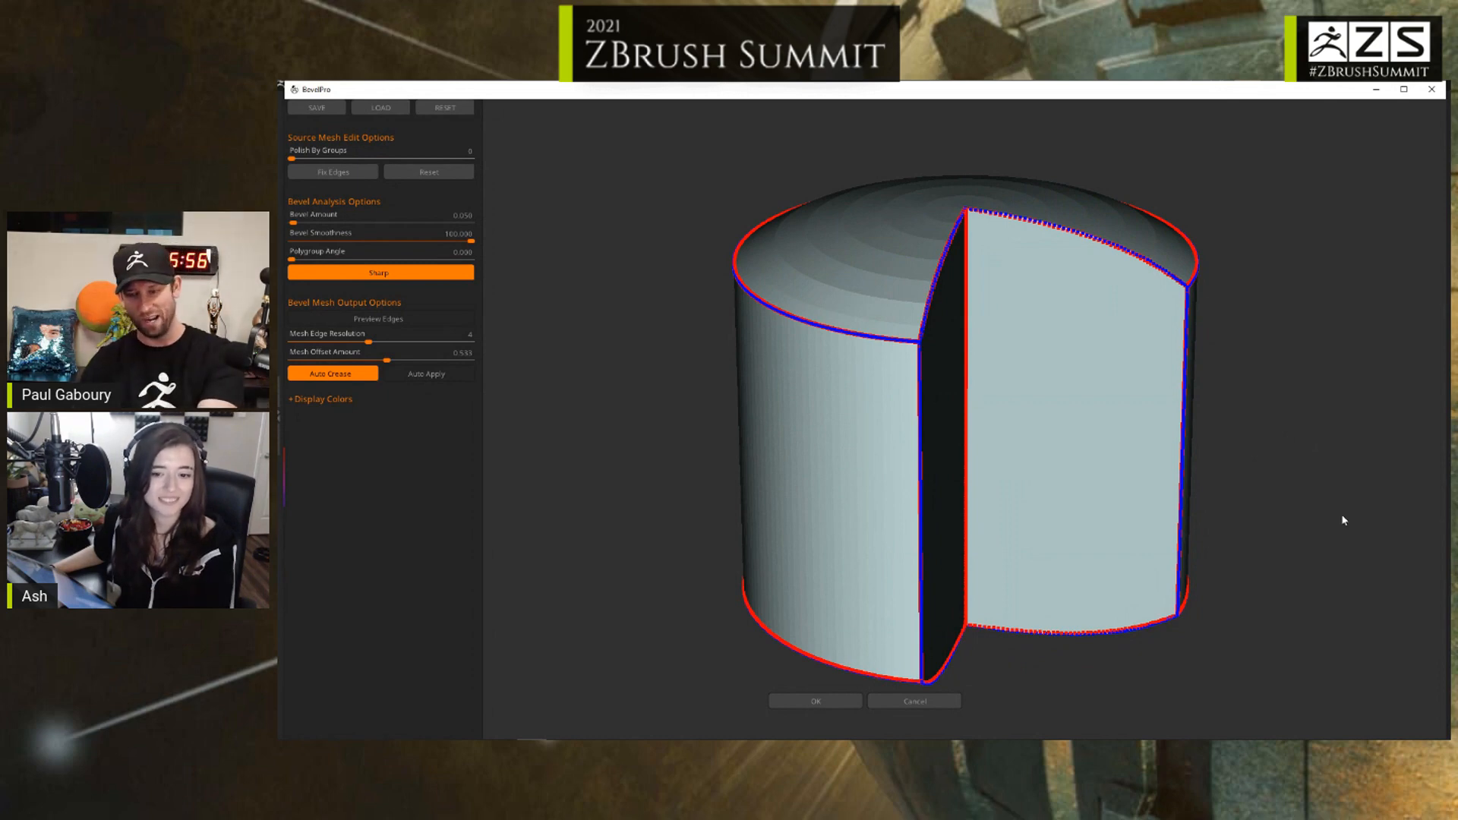
{"action": "left_click_drag", "start_coordinate": [1286, 484], "coordinate": [1245, 459]}
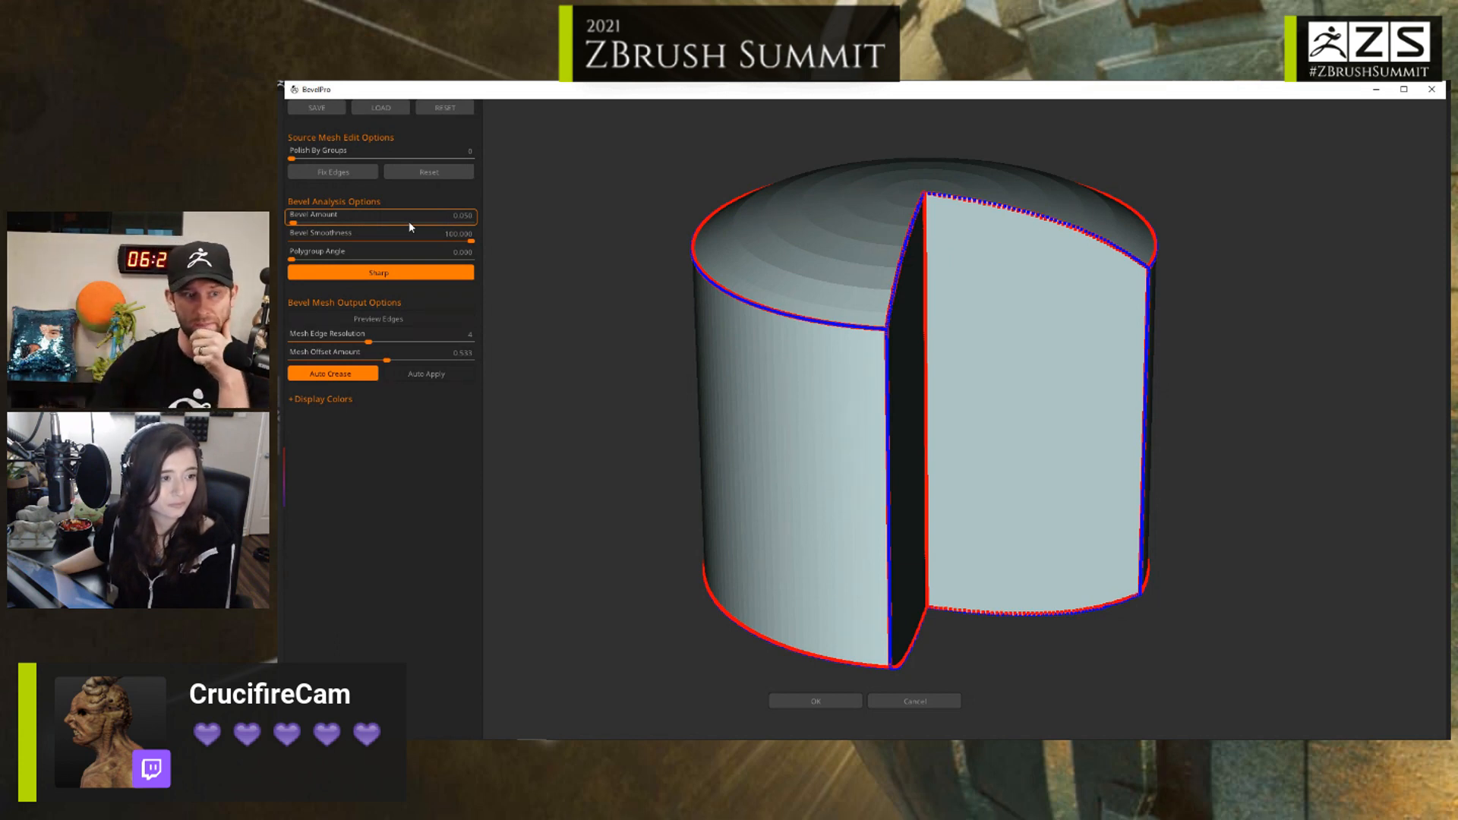
{"action": "left_click_drag", "start_coordinate": [300, 220], "coordinate": [326, 221]}
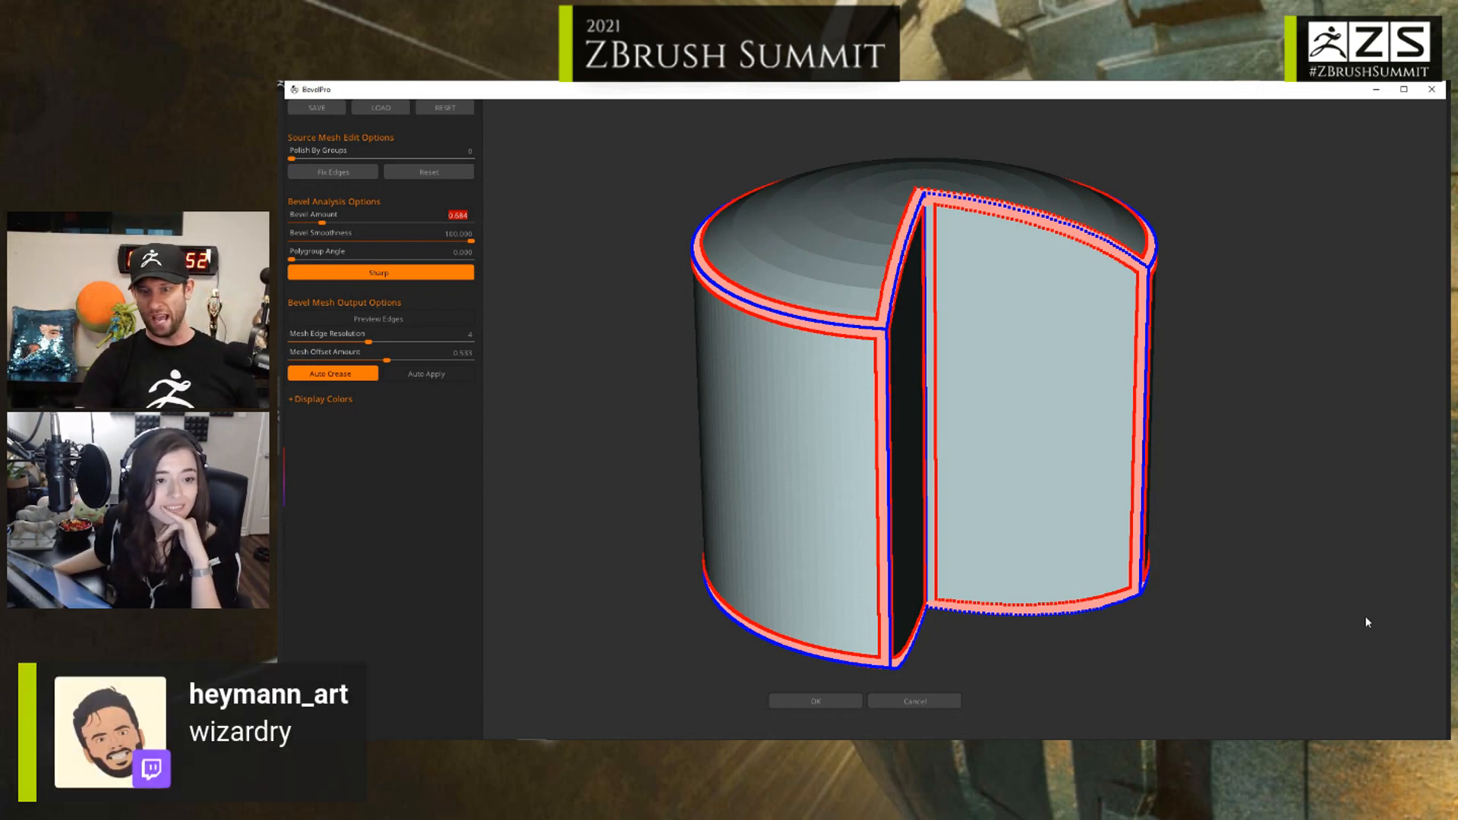
{"action": "left_click_drag", "start_coordinate": [1367, 623], "coordinate": [1069, 411]}
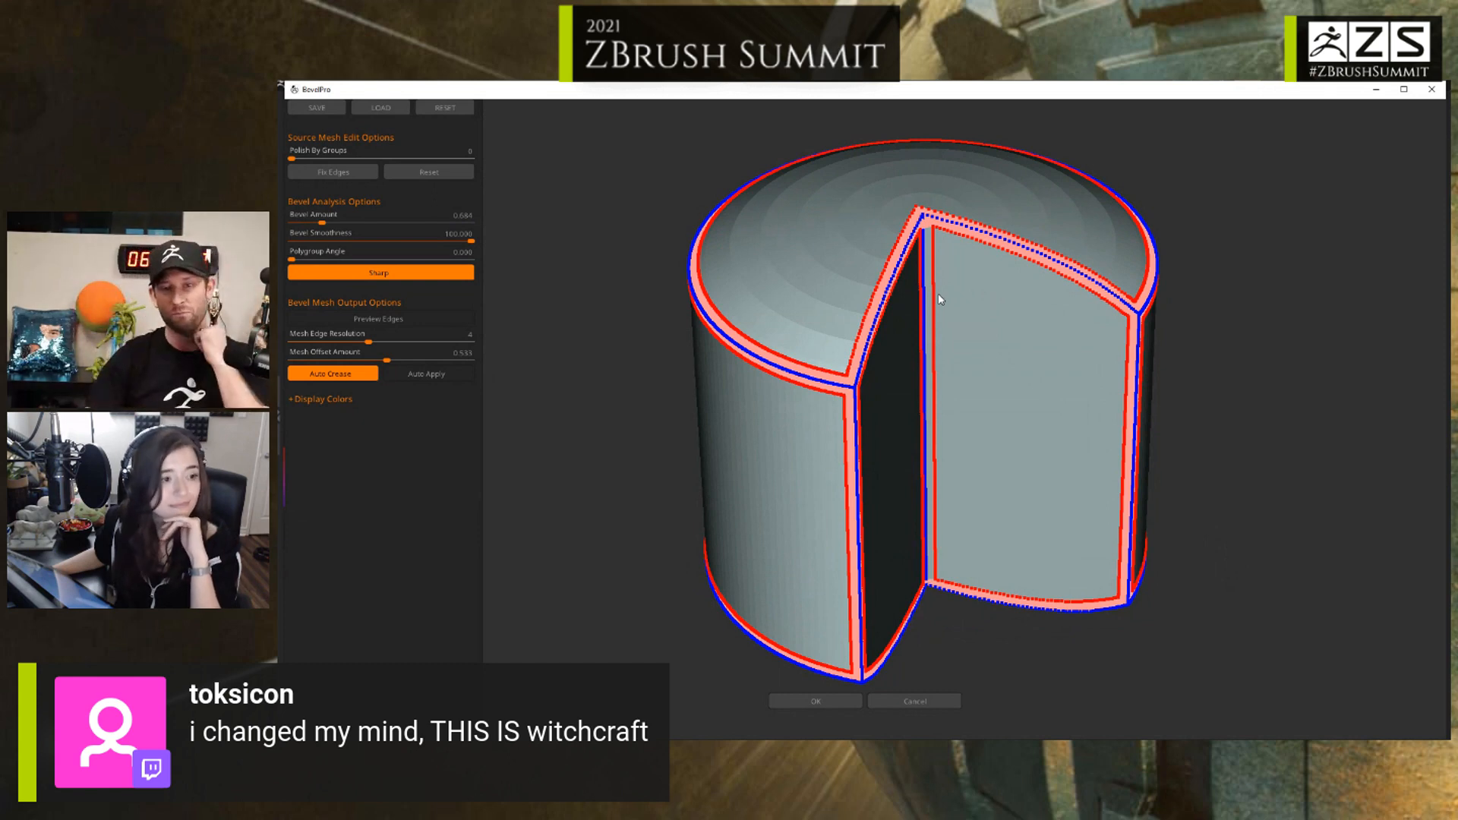
{"action": "left_click_drag", "start_coordinate": [1382, 618], "coordinate": [1253, 482]}
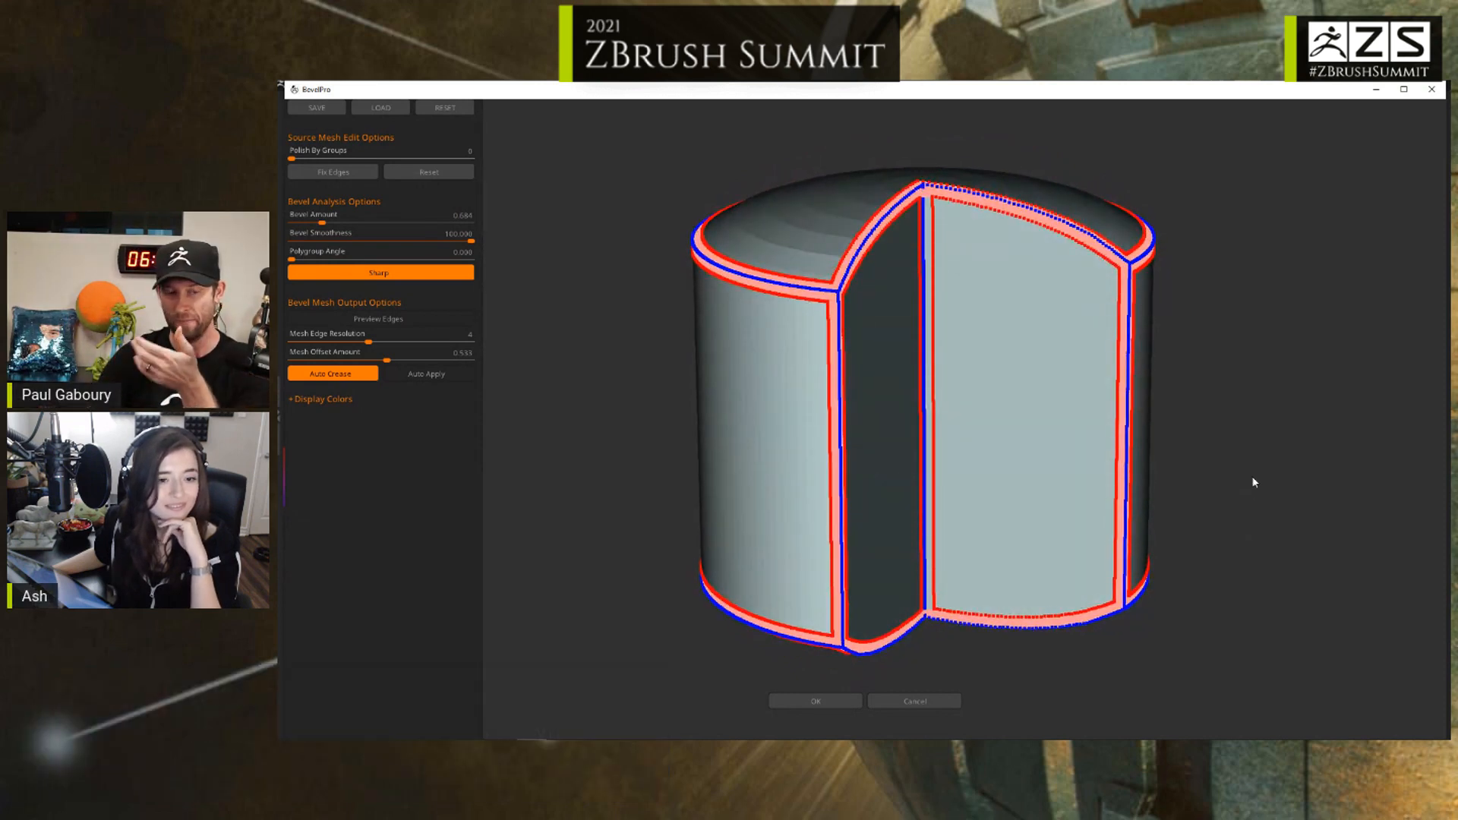
Step: Enable Auto Apply, accept the bevel, and inspect the beveled Sunday_Summit mesh on the canvas, aborting the auto-save
{"action": "left_click", "coordinate": [426, 373]}
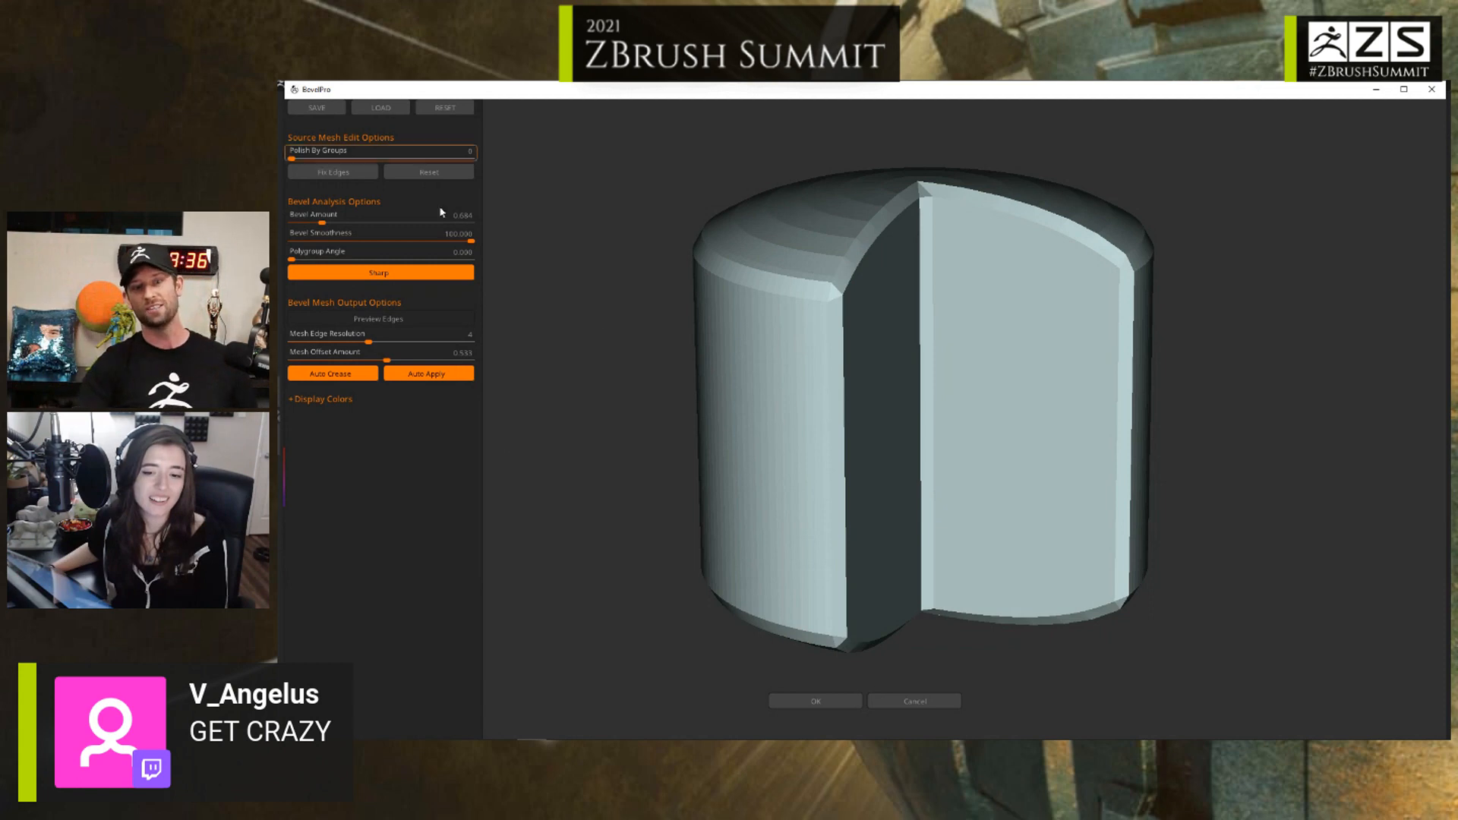
{"action": "left_click", "coordinate": [809, 700]}
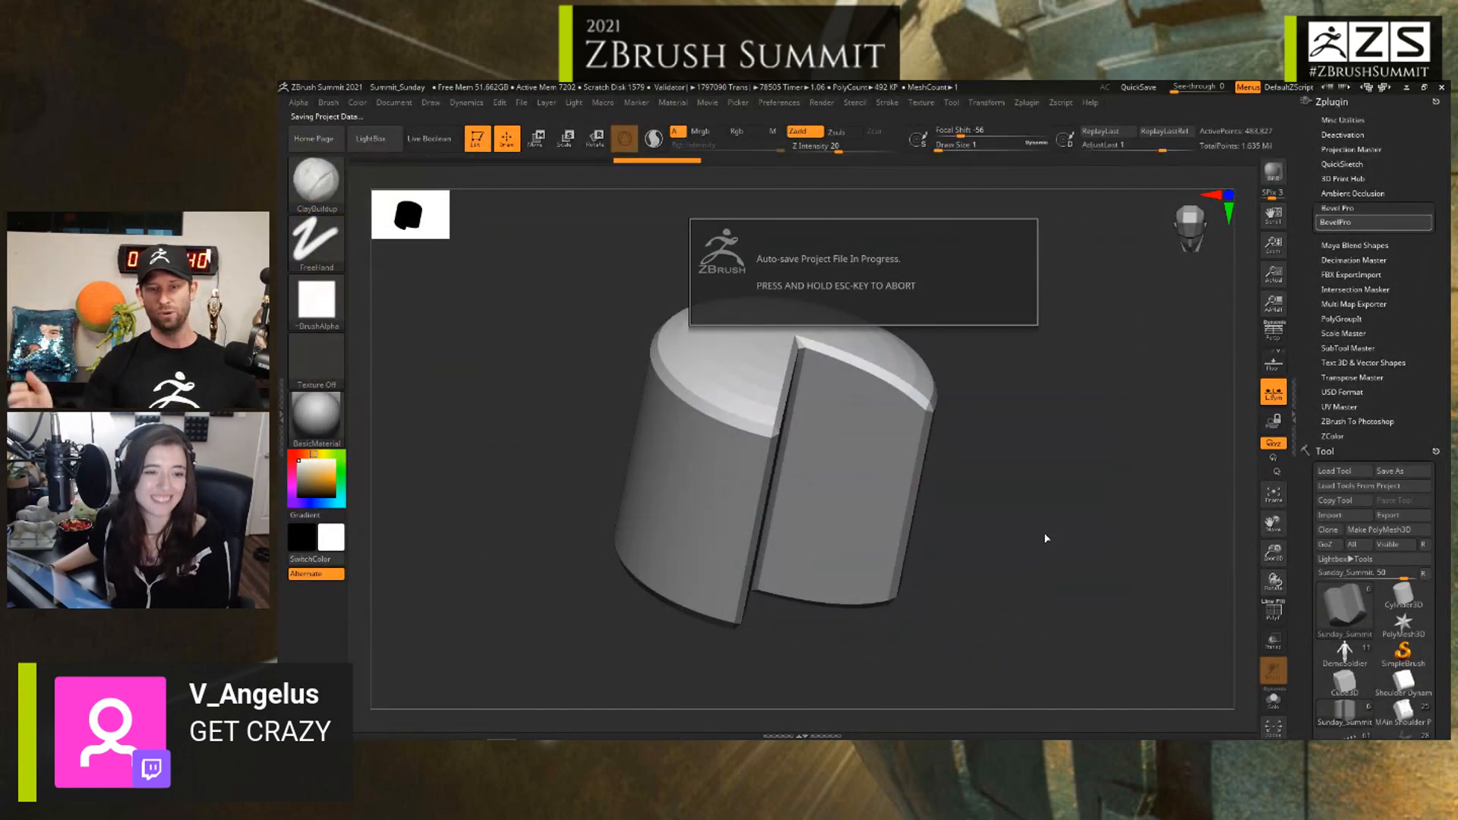
{"action": "key", "text": "Escape"}
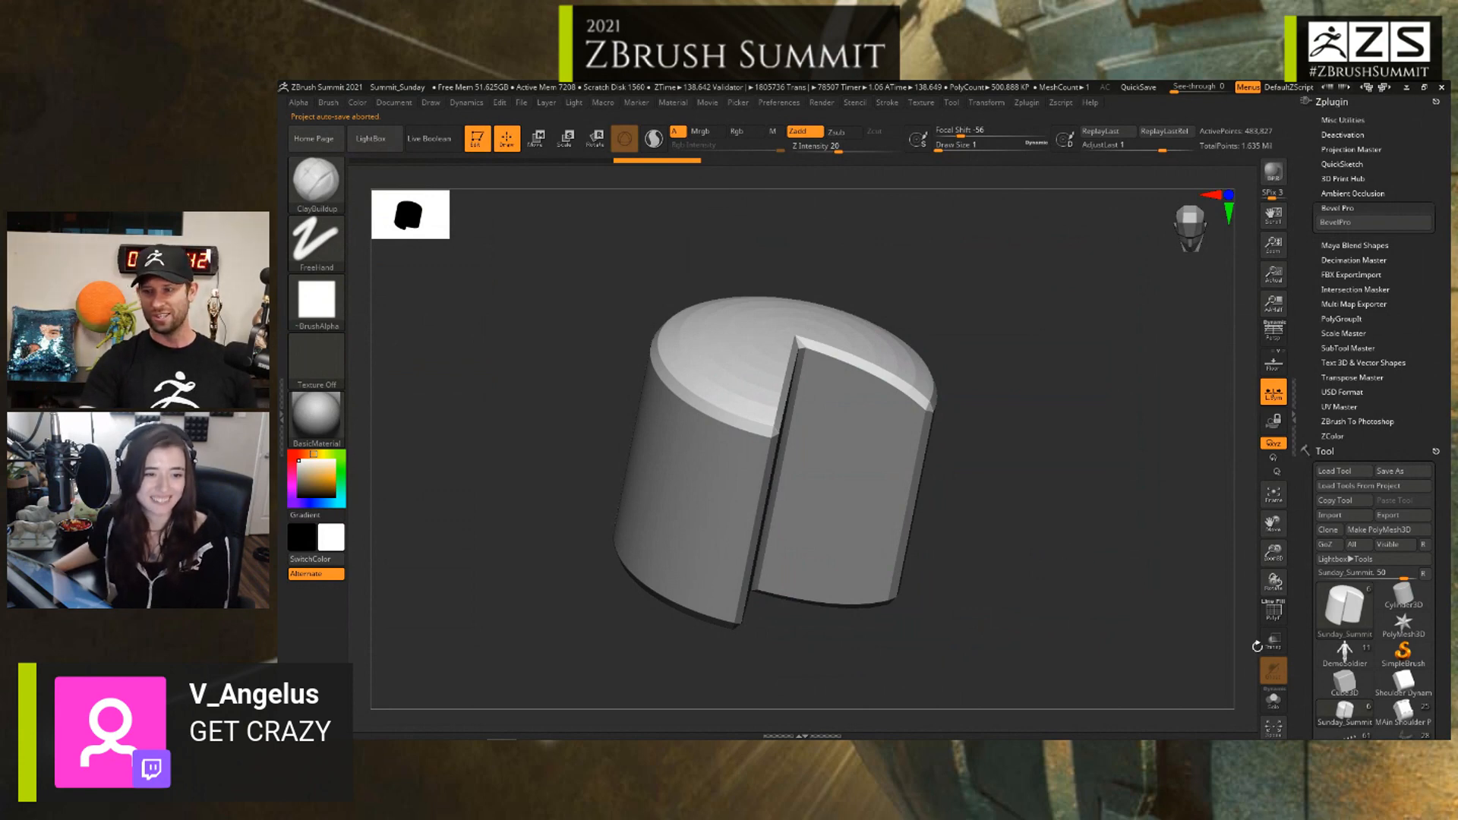
{"action": "key", "text": "shift+f"}
{"action": "left_click_drag", "start_coordinate": [1075, 601], "coordinate": [1048, 581]}
{"action": "key", "text": "shift+f"}
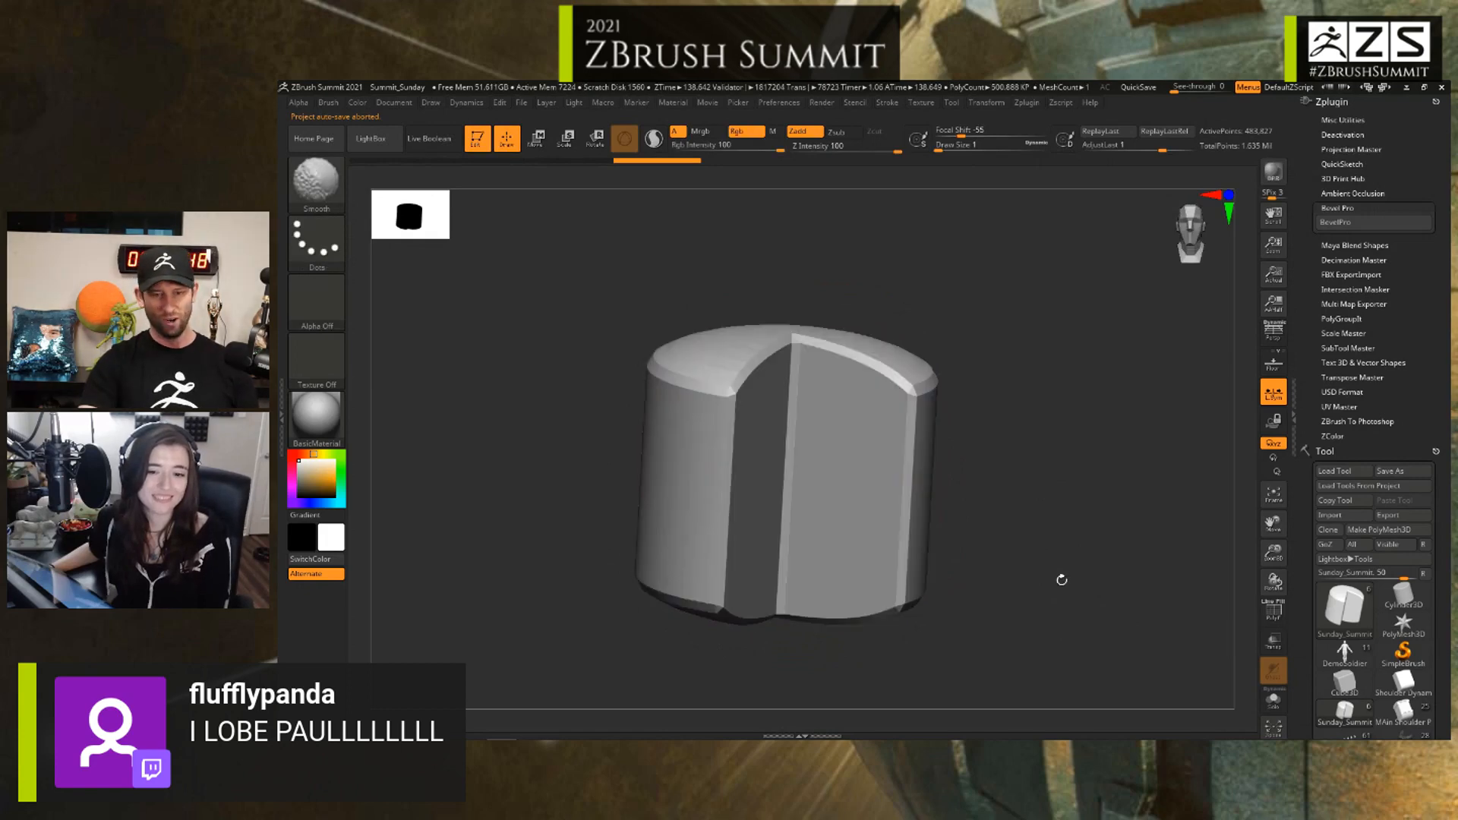
Step: Select the Wooden Gun Handle subtool and open it in BevelPro
{"action": "scroll", "coordinate": [1438, 552], "scroll_direction": "down", "scroll_amount": 3}
{"action": "scroll", "coordinate": [1438, 553], "scroll_direction": "down", "scroll_amount": 4}
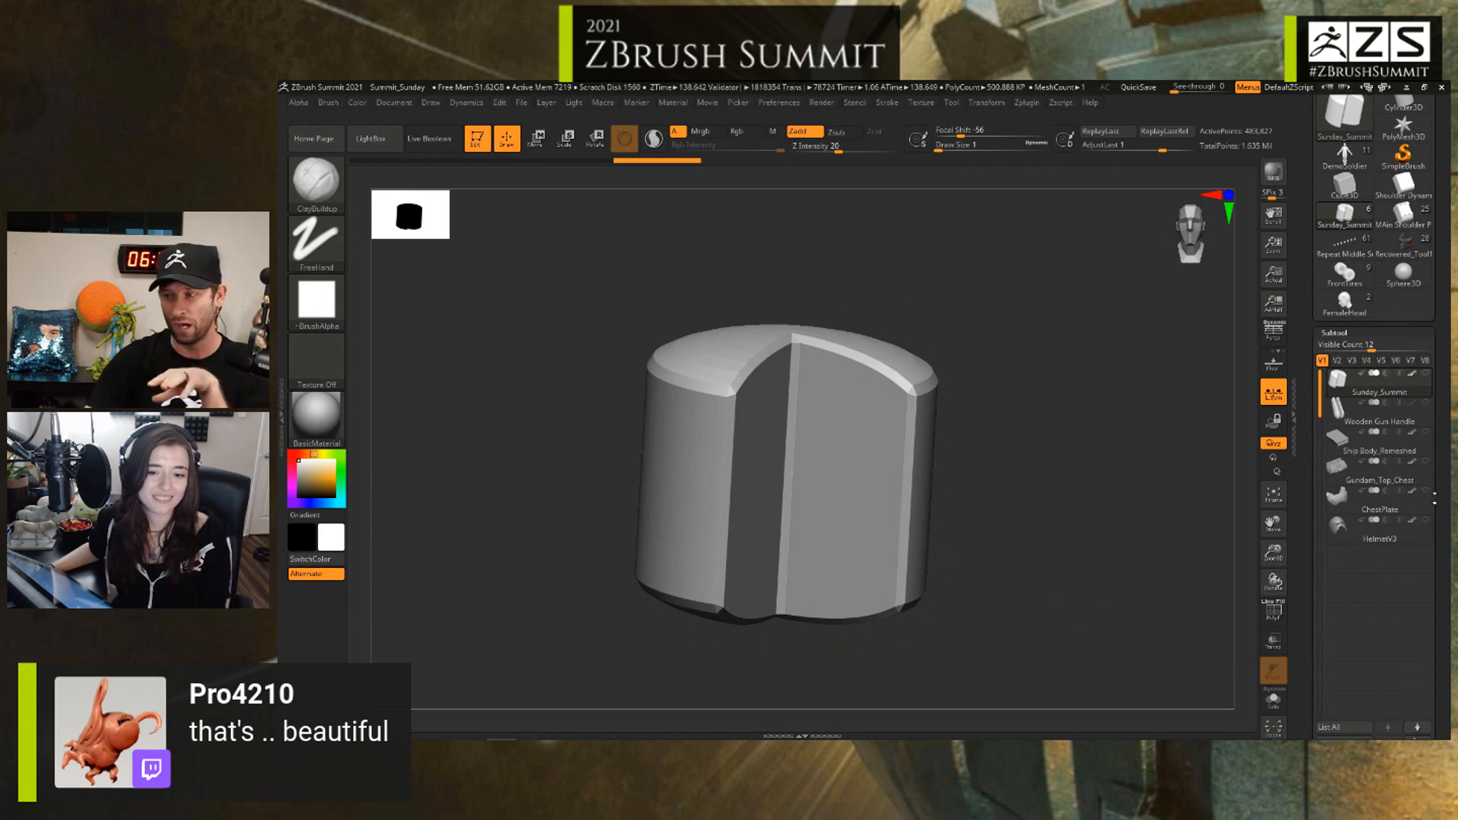
{"action": "mouse_move", "coordinate": [1395, 482]}
{"action": "left_click", "coordinate": [1376, 414]}
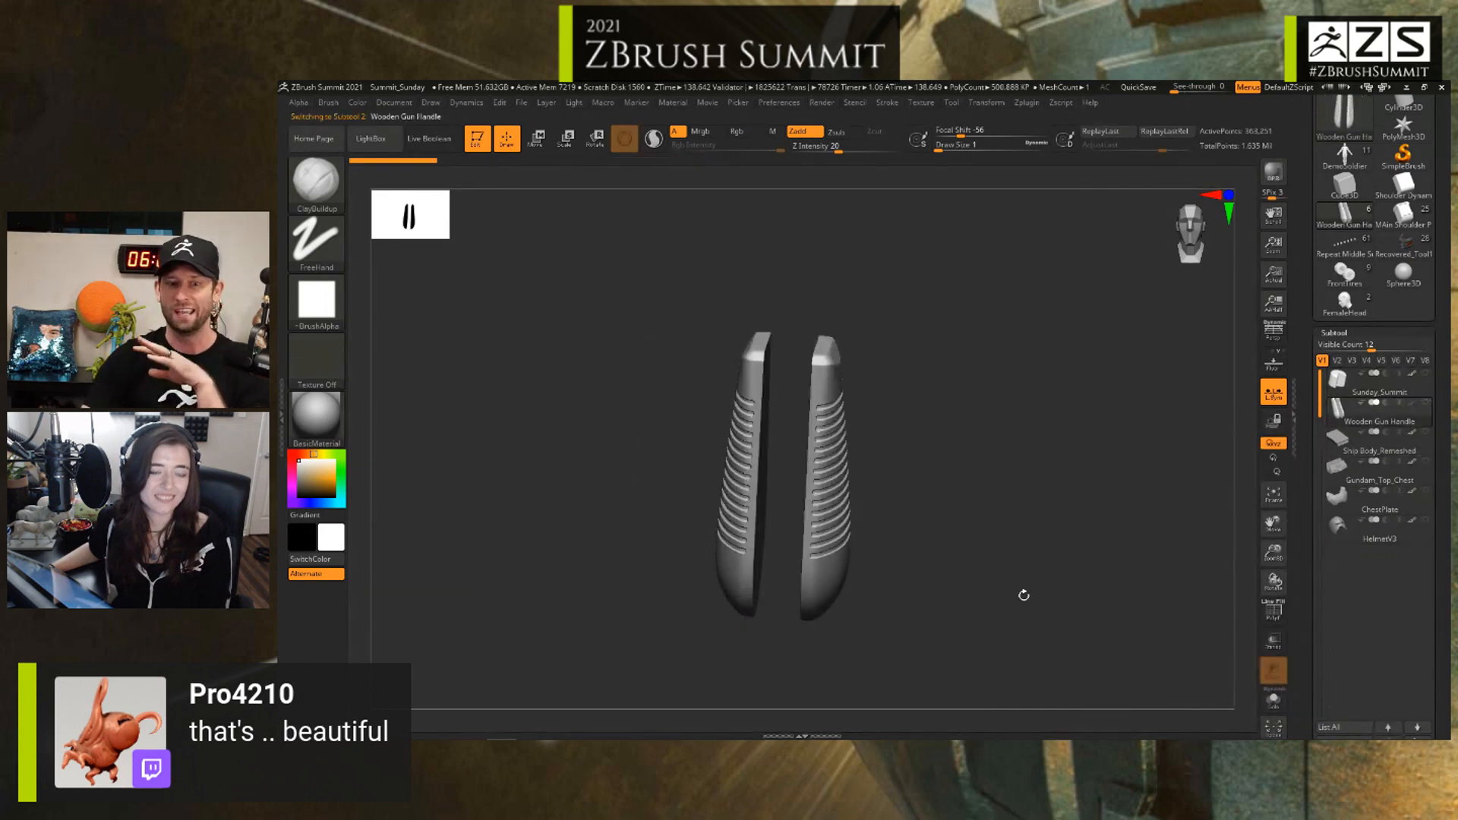
{"action": "left_click_drag", "start_coordinate": [1023, 593], "coordinate": [1059, 599]}
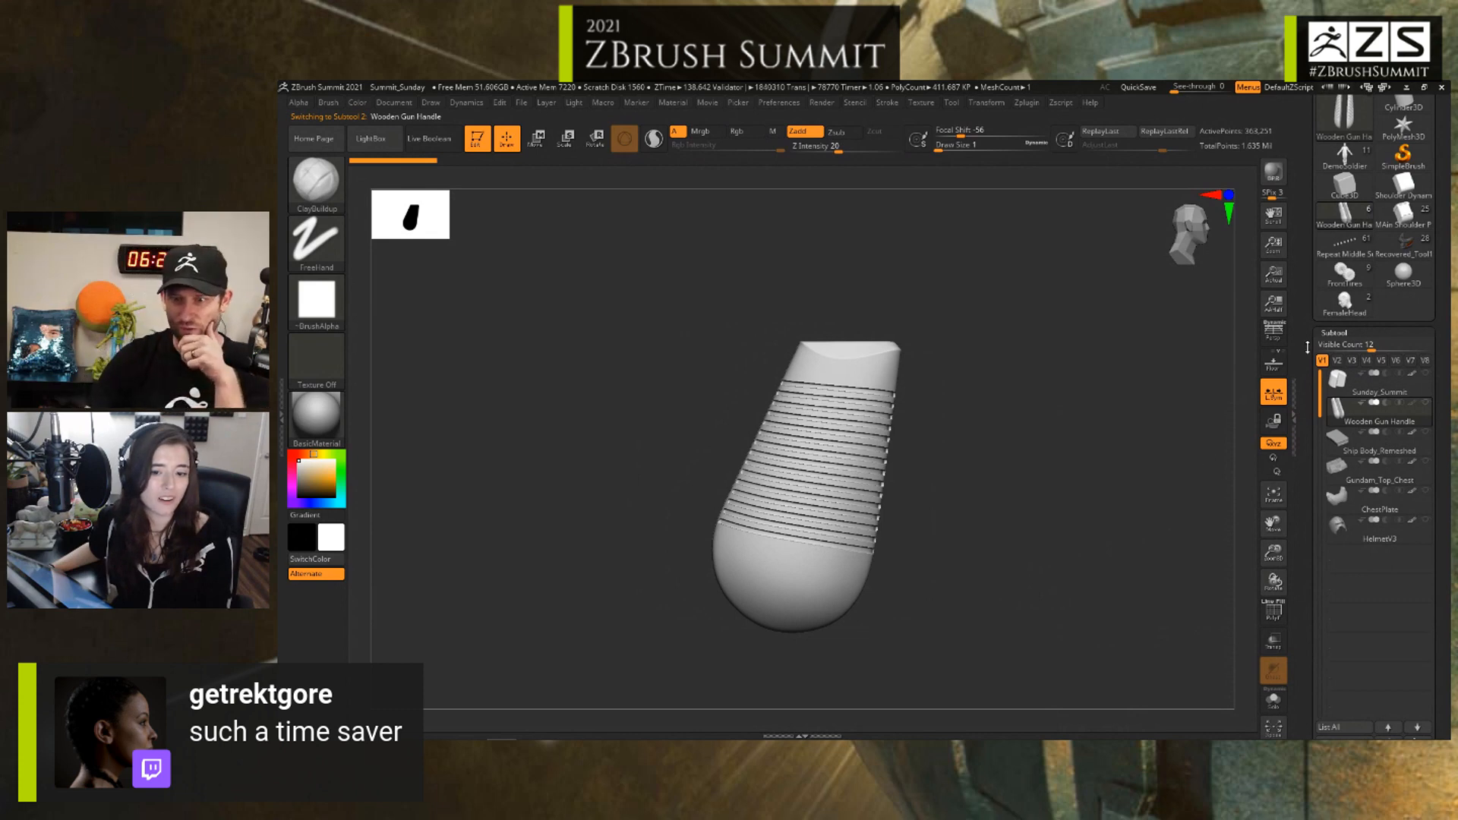
{"action": "left_click_drag", "start_coordinate": [1307, 347], "coordinate": [1324, 486]}
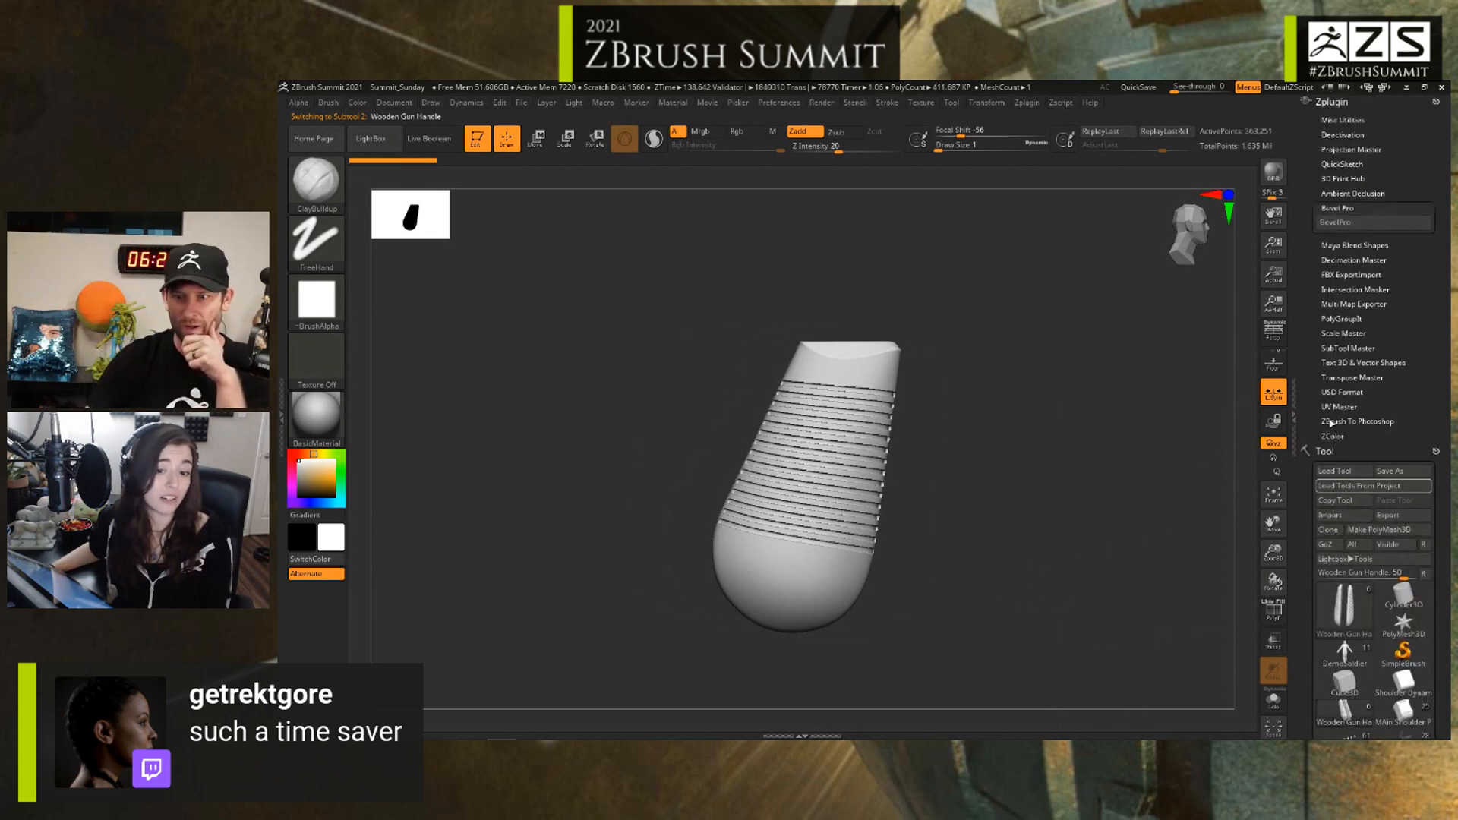
{"action": "left_click", "coordinate": [1360, 227]}
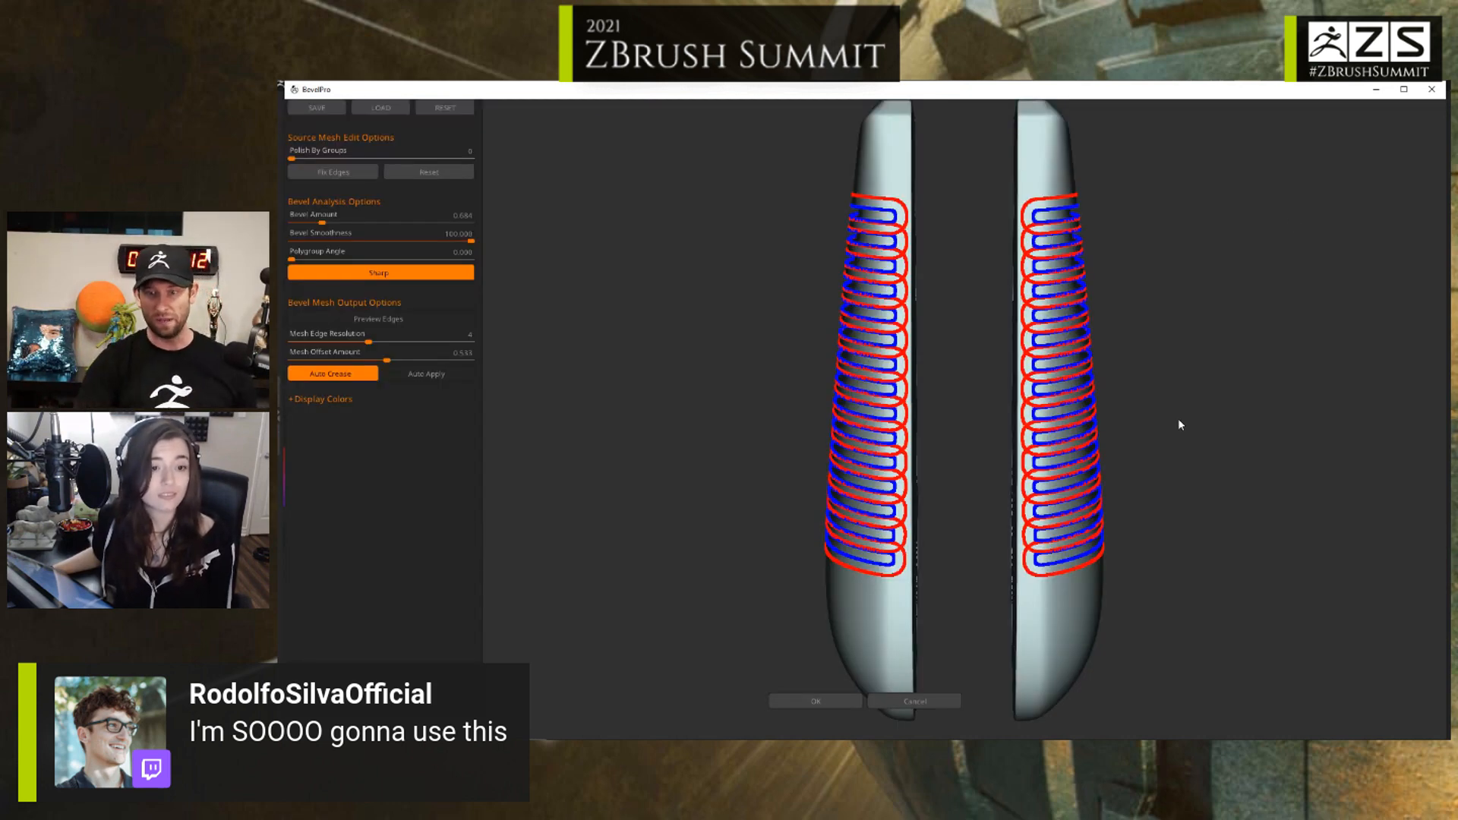
Step: Set the Bevel Amount to 0.123 for the grooves of the gun handle and check the preview up close
{"action": "left_click_drag", "start_coordinate": [1179, 426], "coordinate": [1256, 426]}
{"action": "left_click_drag", "start_coordinate": [1123, 236], "coordinate": [1230, 427], "text": "alt"}
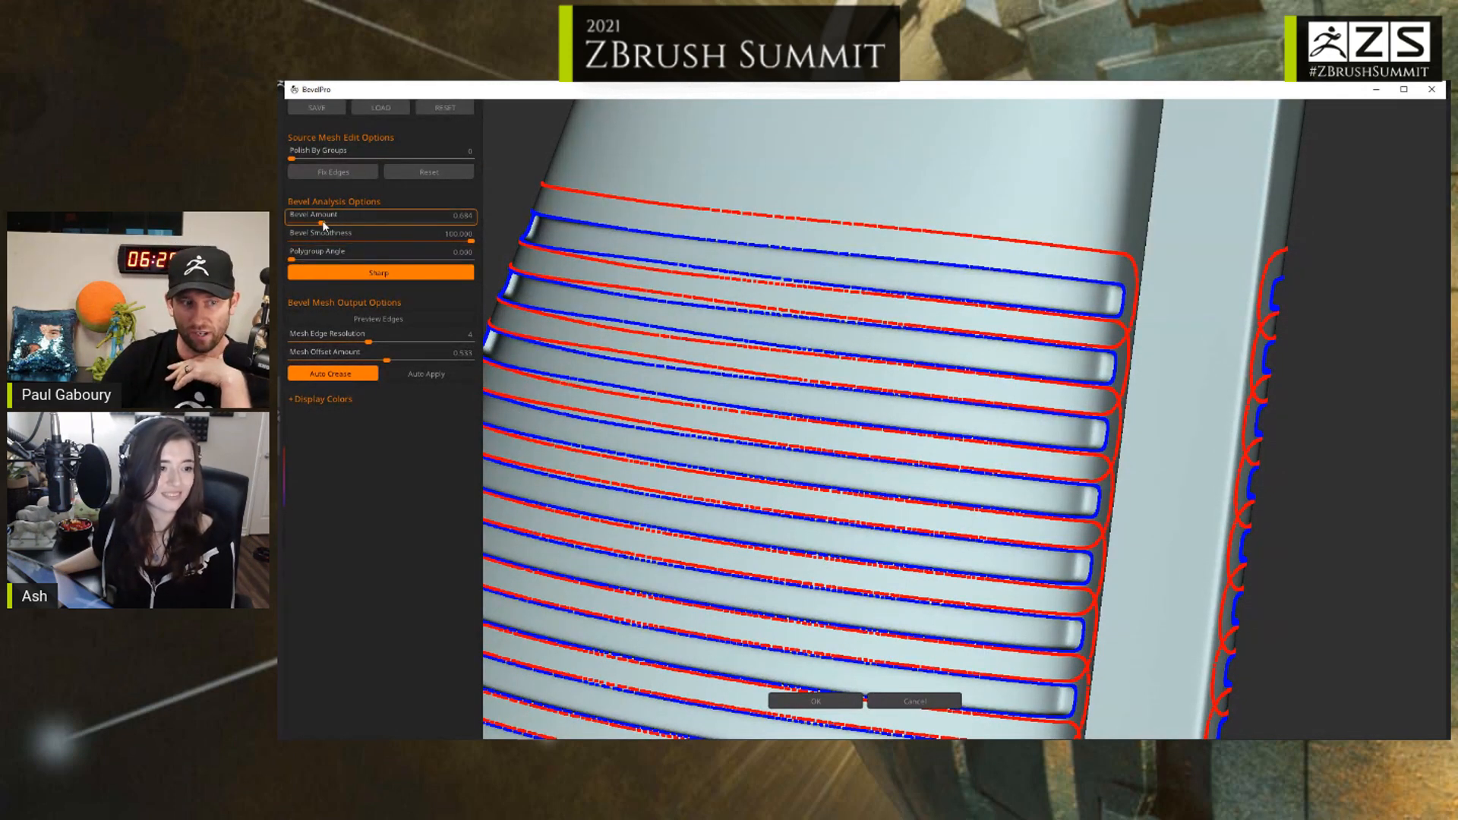
{"action": "left_click_drag", "start_coordinate": [327, 225], "coordinate": [302, 230]}
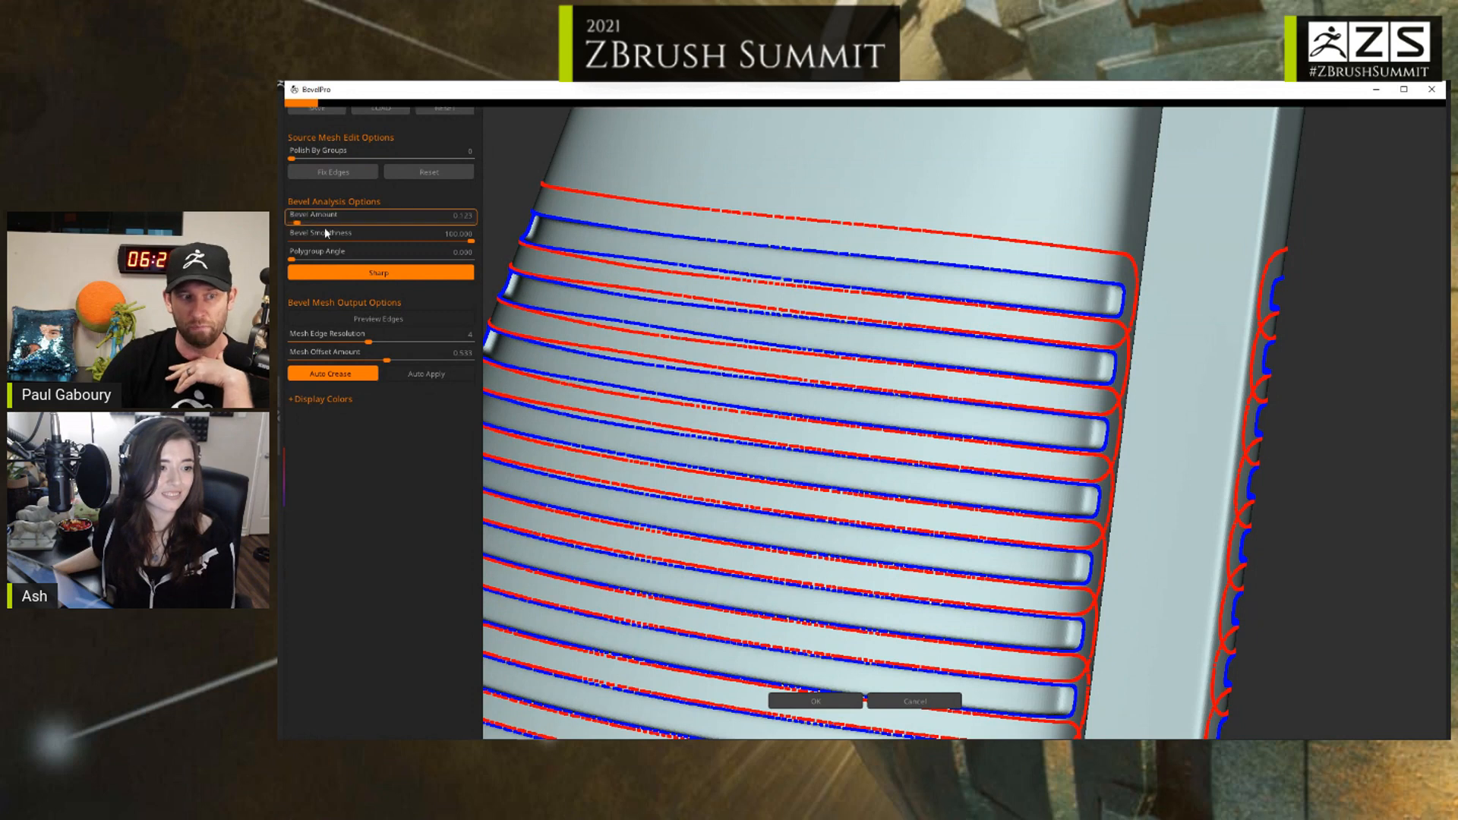
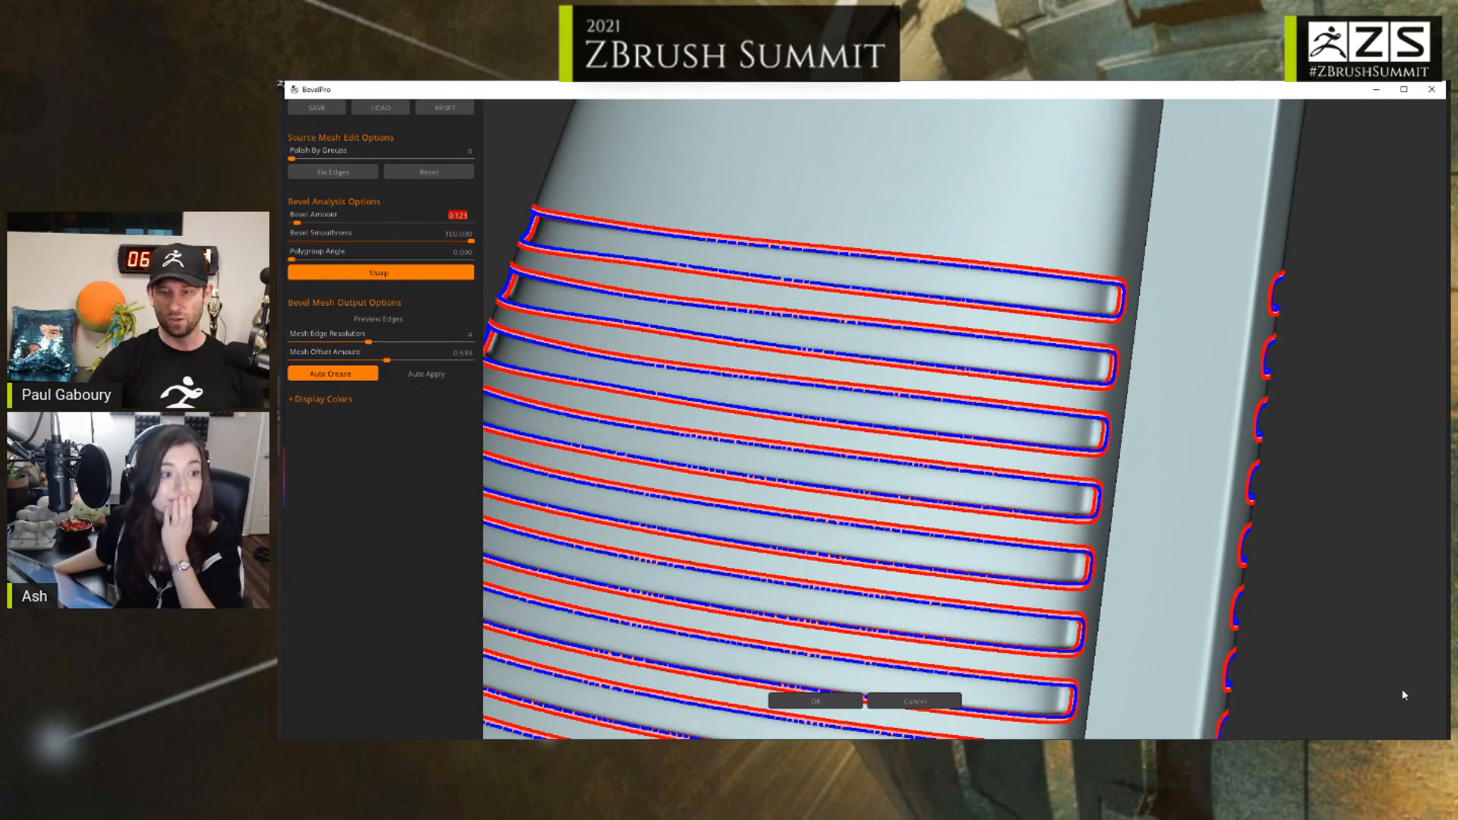
{"action": "left_click_drag", "start_coordinate": [1322, 589], "coordinate": [1250, 638]}
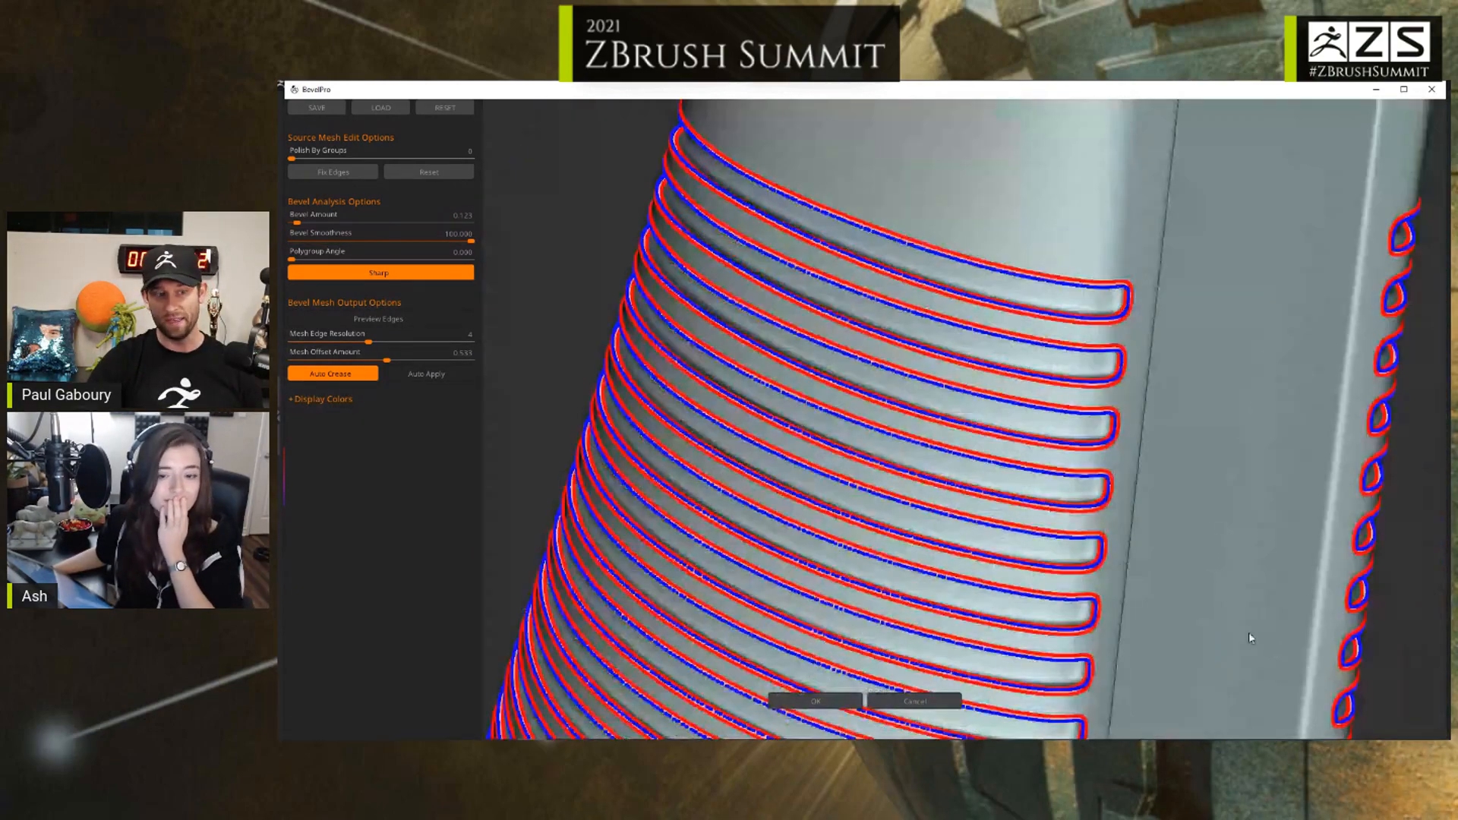
Step: Change the BevelPro display colors to white for Mesh and pink for Amount, and select Filling
{"action": "left_click", "coordinate": [331, 402]}
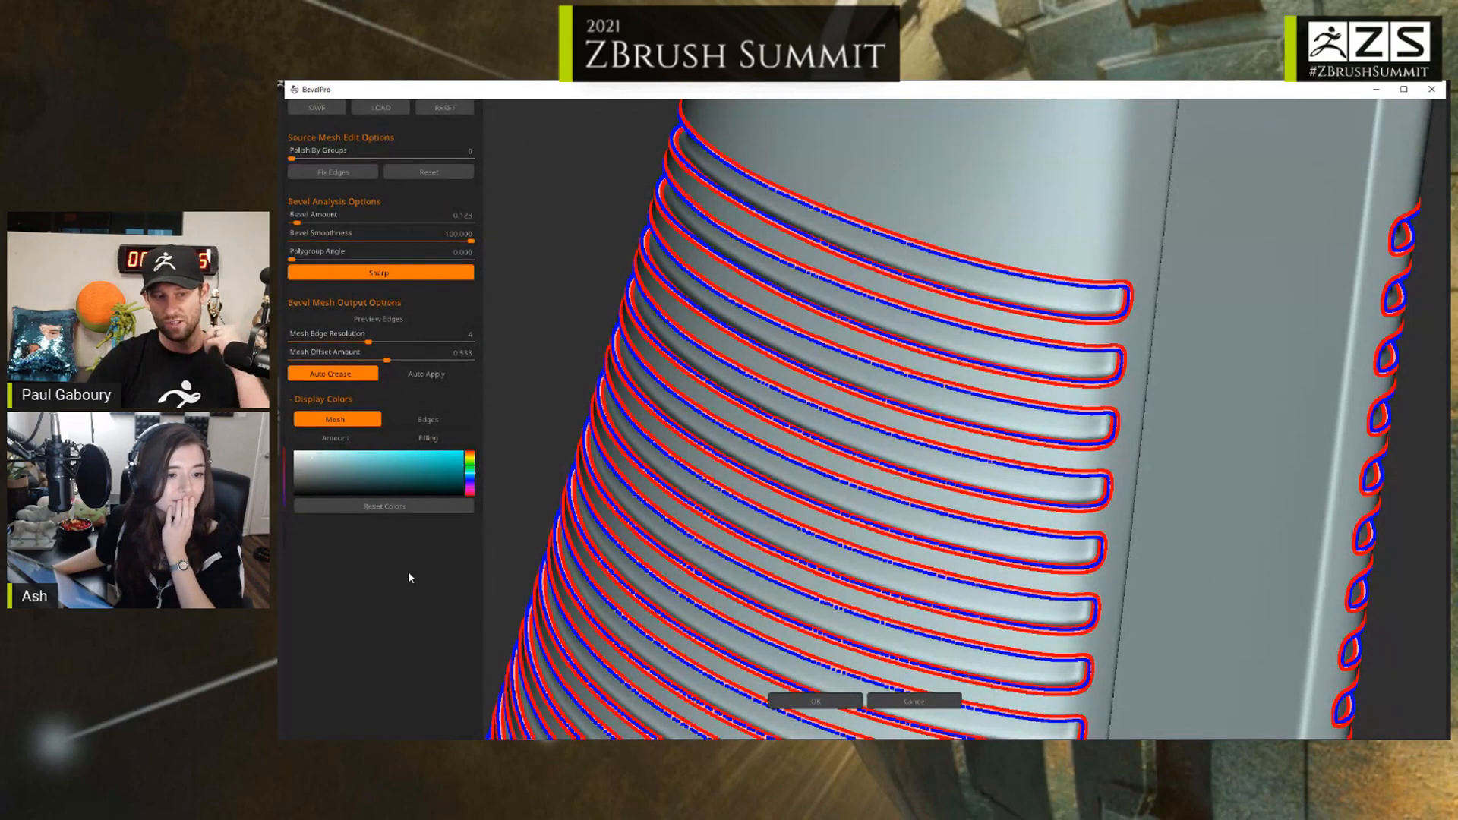
{"action": "mouse_move", "coordinate": [415, 471]}
{"action": "left_mouse_down"}
{"action": "mouse_move", "coordinate": [459, 473]}
{"action": "mouse_move", "coordinate": [300, 455]}
{"action": "left_mouse_up"}
{"action": "left_click", "coordinate": [337, 439]}
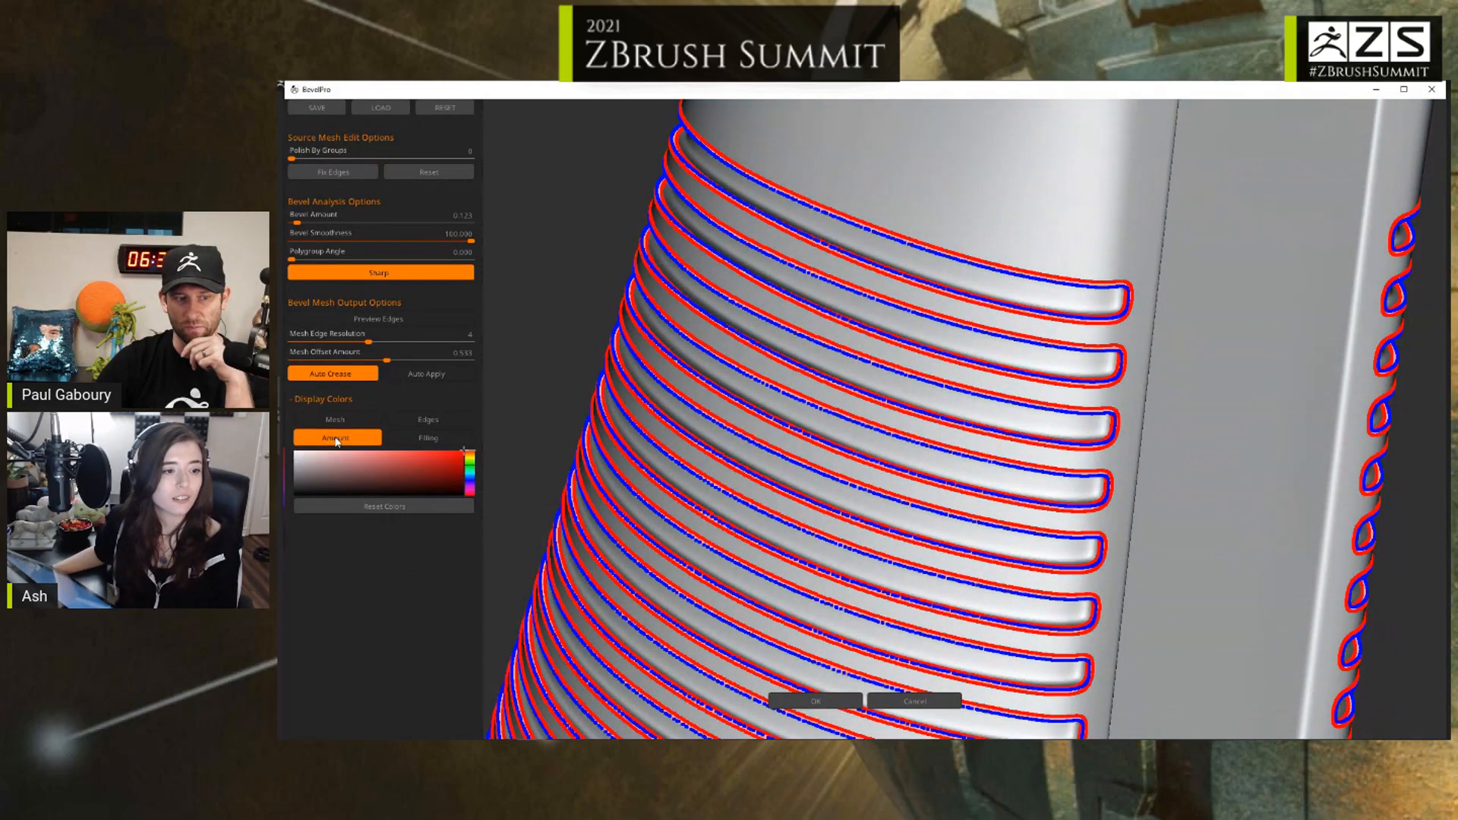
{"action": "mouse_move", "coordinate": [428, 473]}
{"action": "left_mouse_down"}
{"action": "mouse_move", "coordinate": [452, 471]}
{"action": "mouse_move", "coordinate": [389, 485]}
{"action": "mouse_move", "coordinate": [446, 458]}
{"action": "mouse_move", "coordinate": [431, 476]}
{"action": "mouse_move", "coordinate": [470, 465]}
{"action": "mouse_move", "coordinate": [469, 490]}
{"action": "mouse_move", "coordinate": [399, 456]}
{"action": "left_mouse_up"}
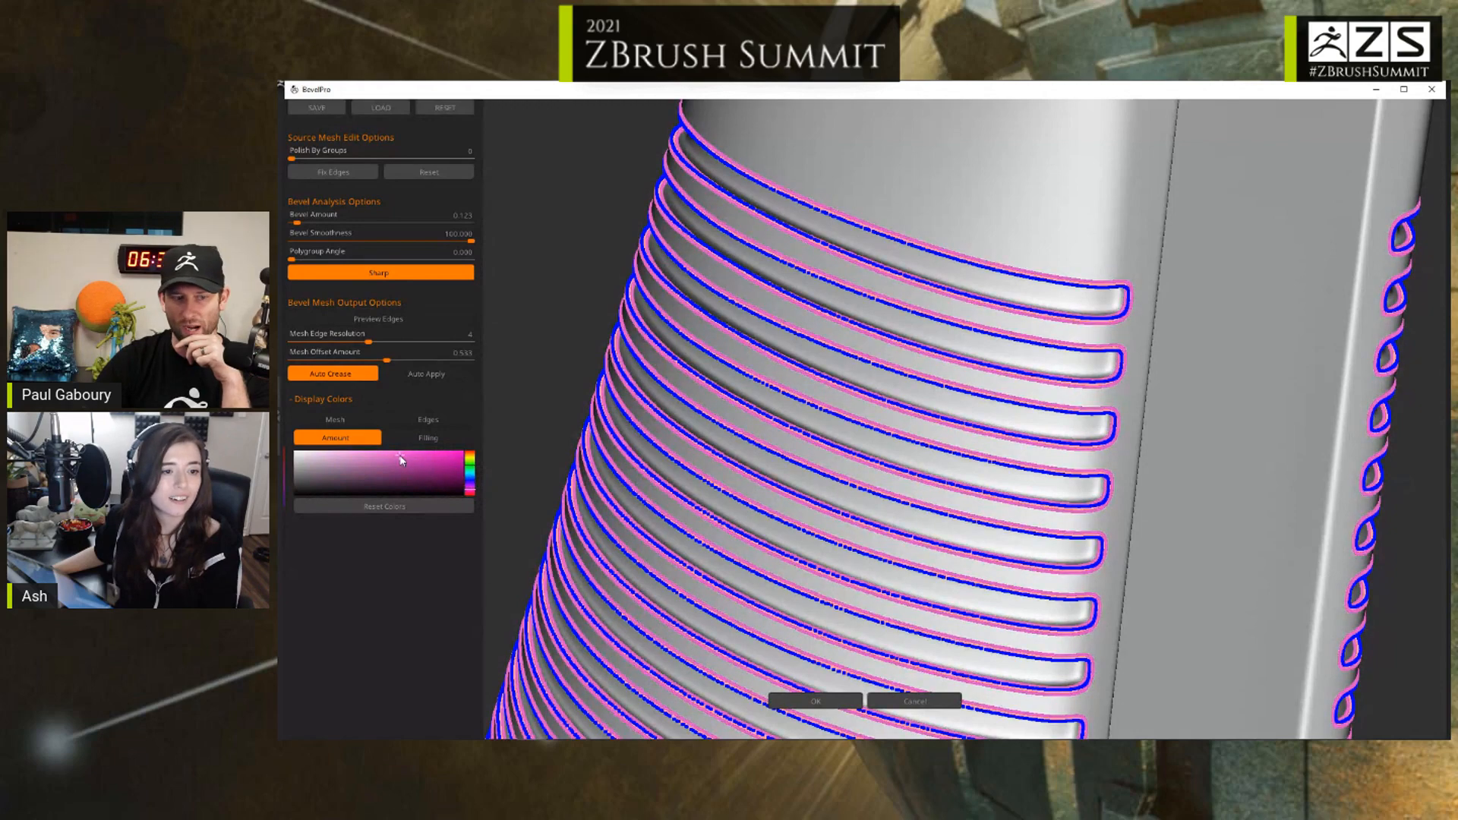
{"action": "left_click", "coordinate": [427, 440]}
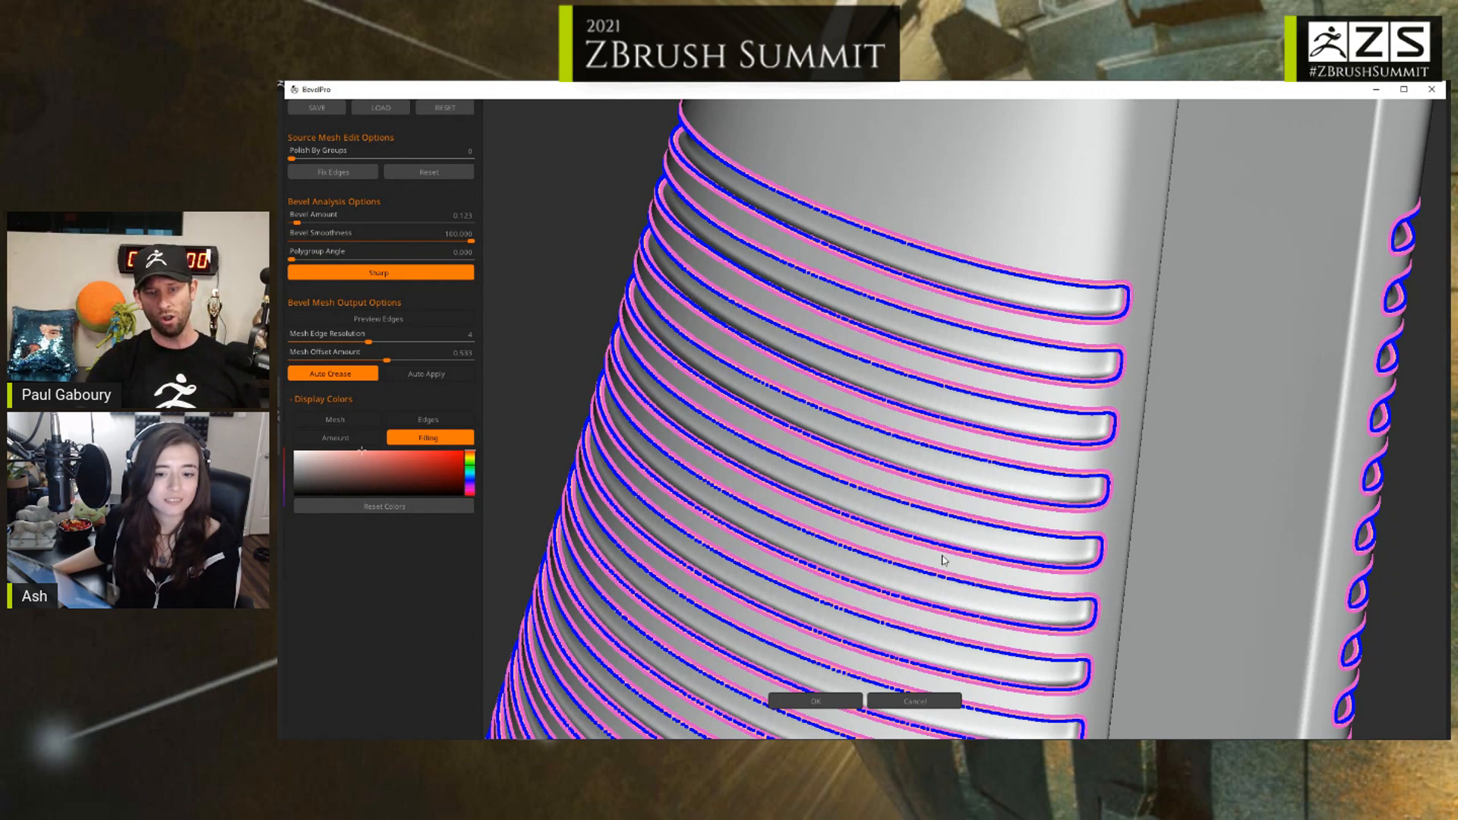
Step: Accept the gun handle bevel in BevelPro with Auto Apply left off
{"action": "right_click_drag", "start_coordinate": [942, 559], "coordinate": [859, 476], "text": "ctrl"}
{"action": "right_click_drag", "start_coordinate": [886, 533], "coordinate": [867, 393], "text": "alt"}
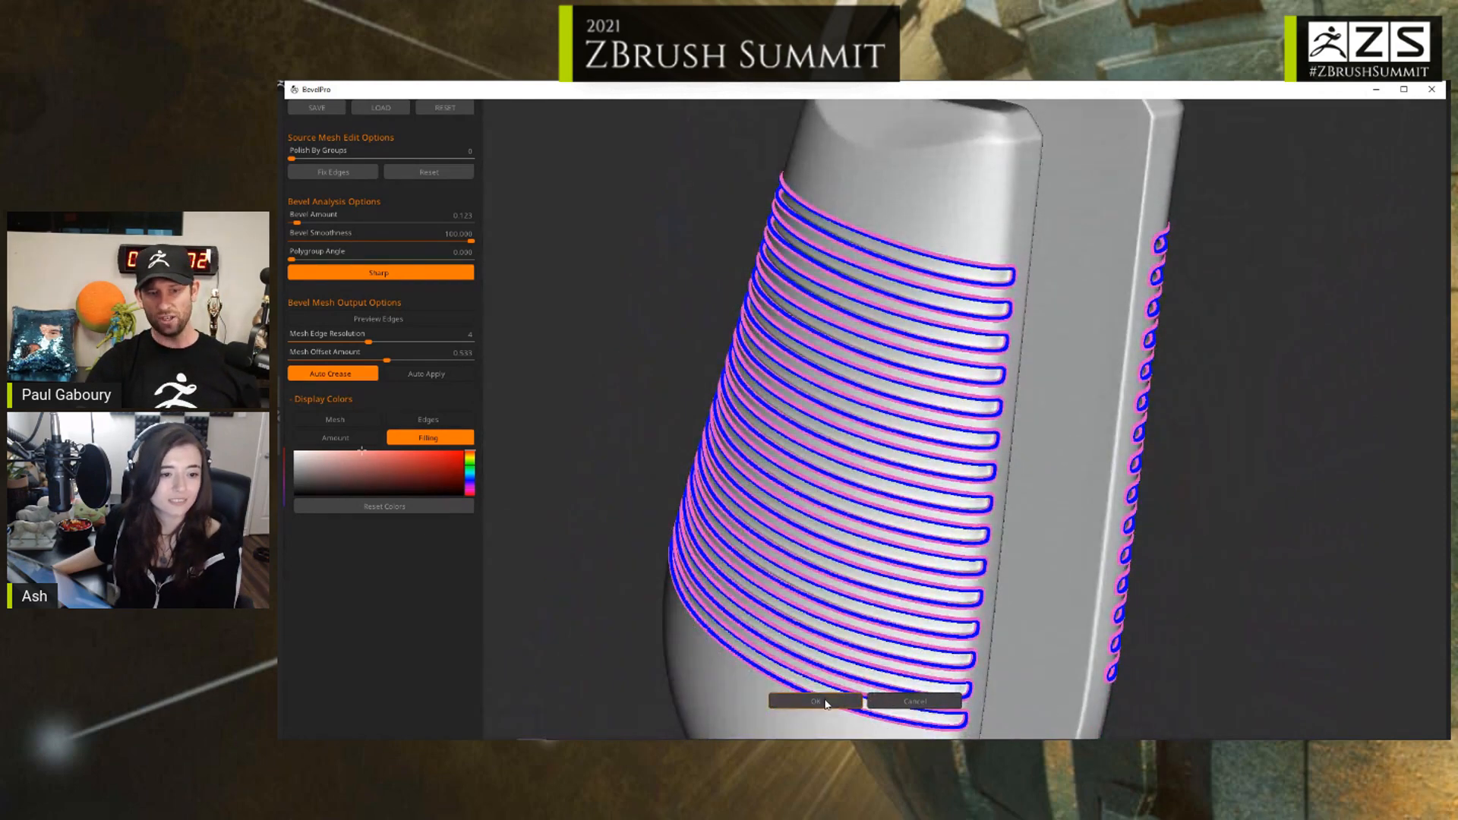
{"action": "left_click", "coordinate": [825, 702]}
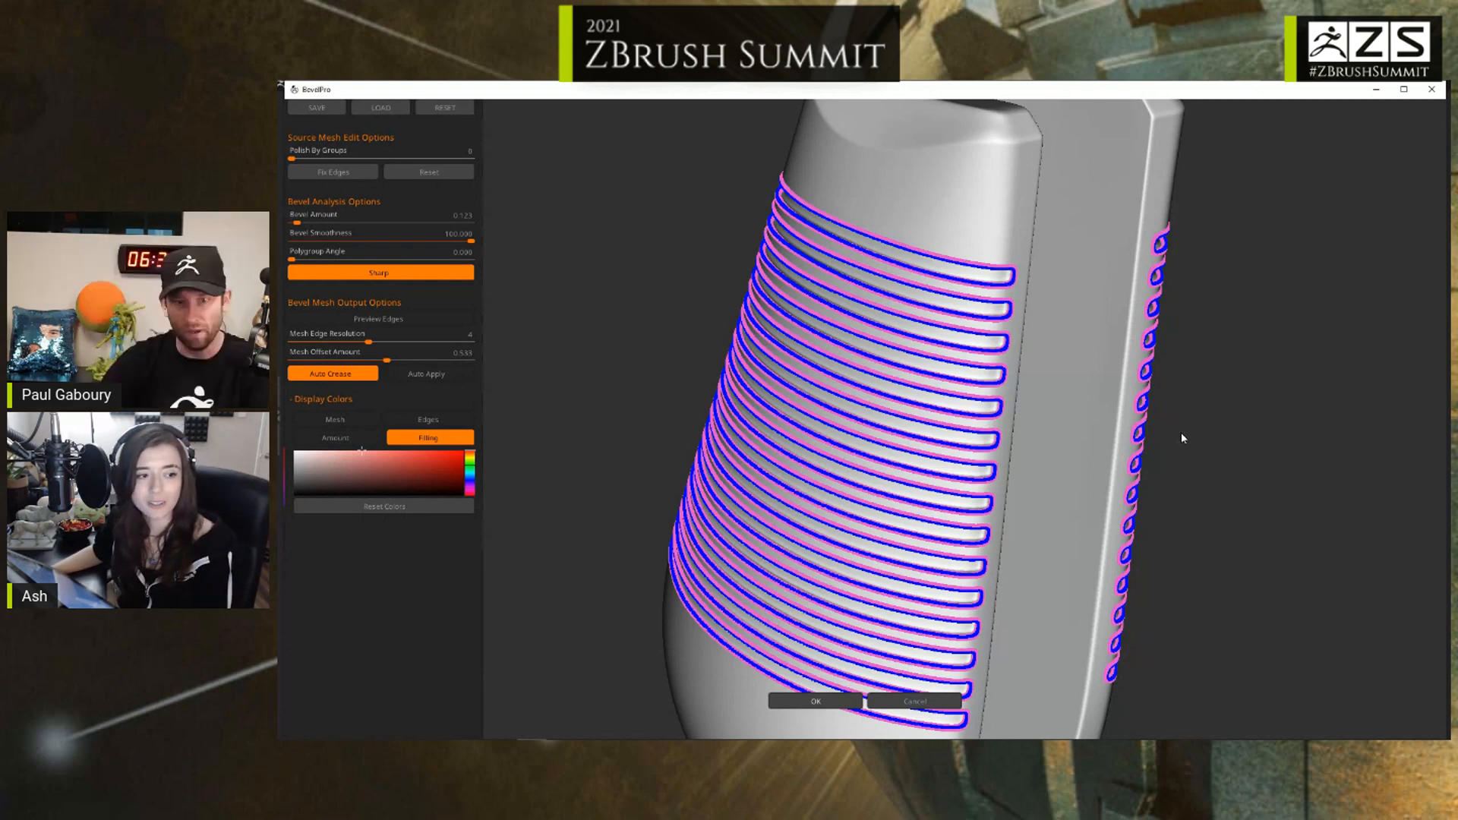
{"action": "left_click", "coordinate": [816, 702]}
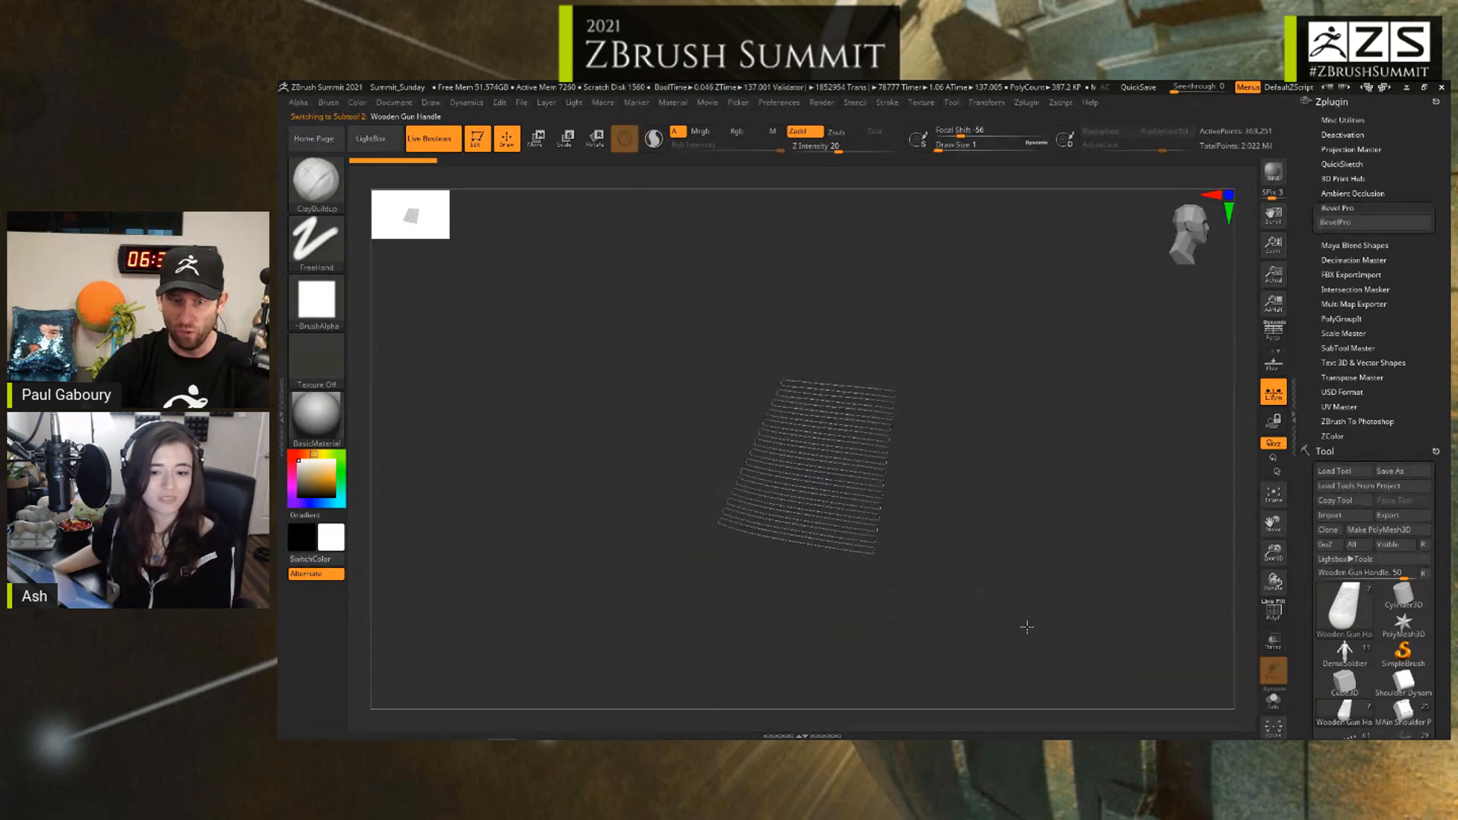
Step: Make the Wooden Gun Handle subtool visible, inspect its grooves with Live Boolean, and preview the Wooden Gun Handle_sub subtool
{"action": "left_click_drag", "start_coordinate": [1027, 626], "coordinate": [1281, 646]}
{"action": "left_click_drag", "start_coordinate": [1436, 663], "coordinate": [1432, 519]}
{"action": "left_click", "coordinate": [1425, 449]}
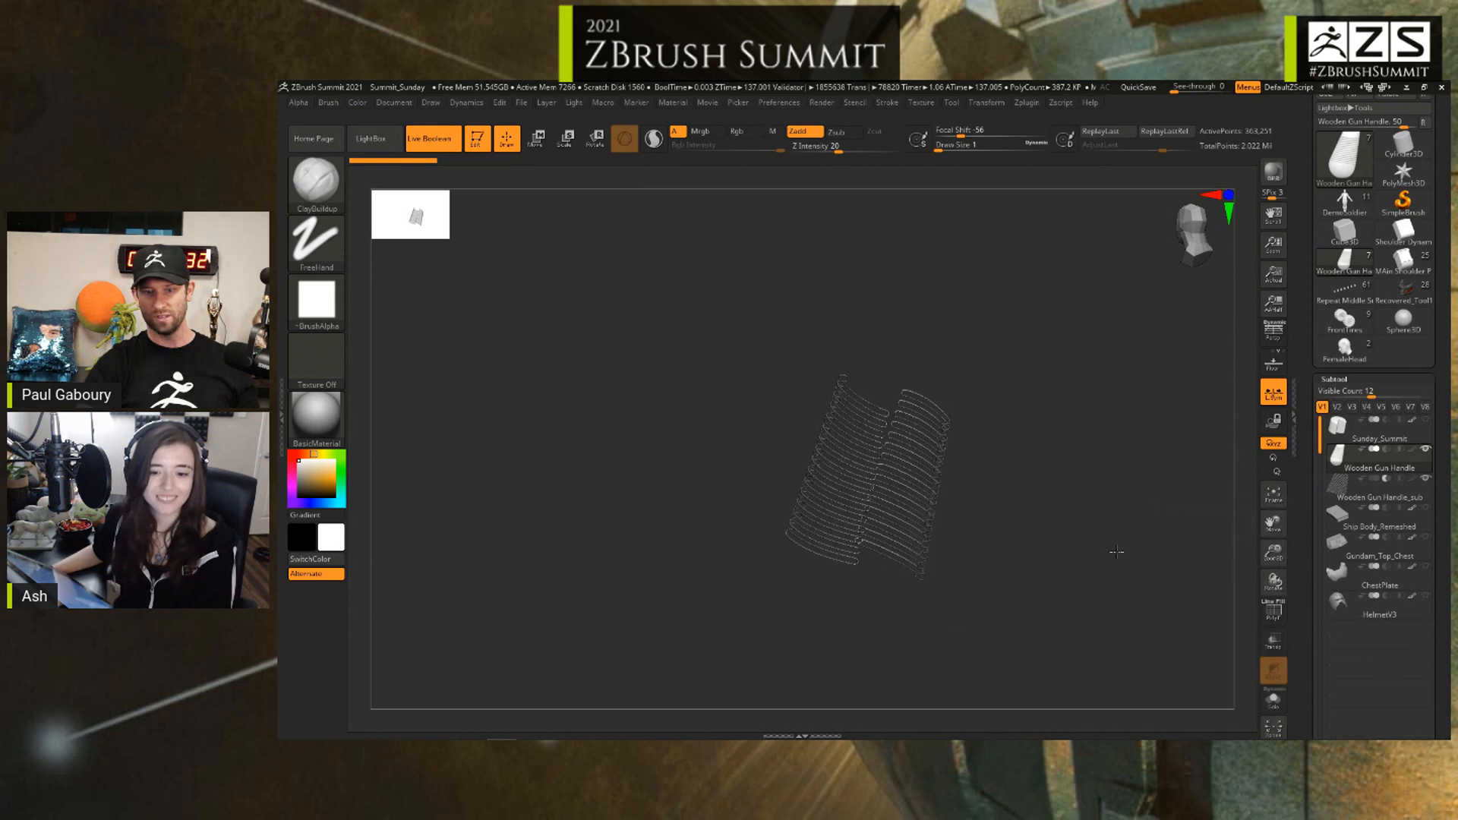
{"action": "left_click_drag", "start_coordinate": [938, 431], "coordinate": [1117, 540], "text": "alt"}
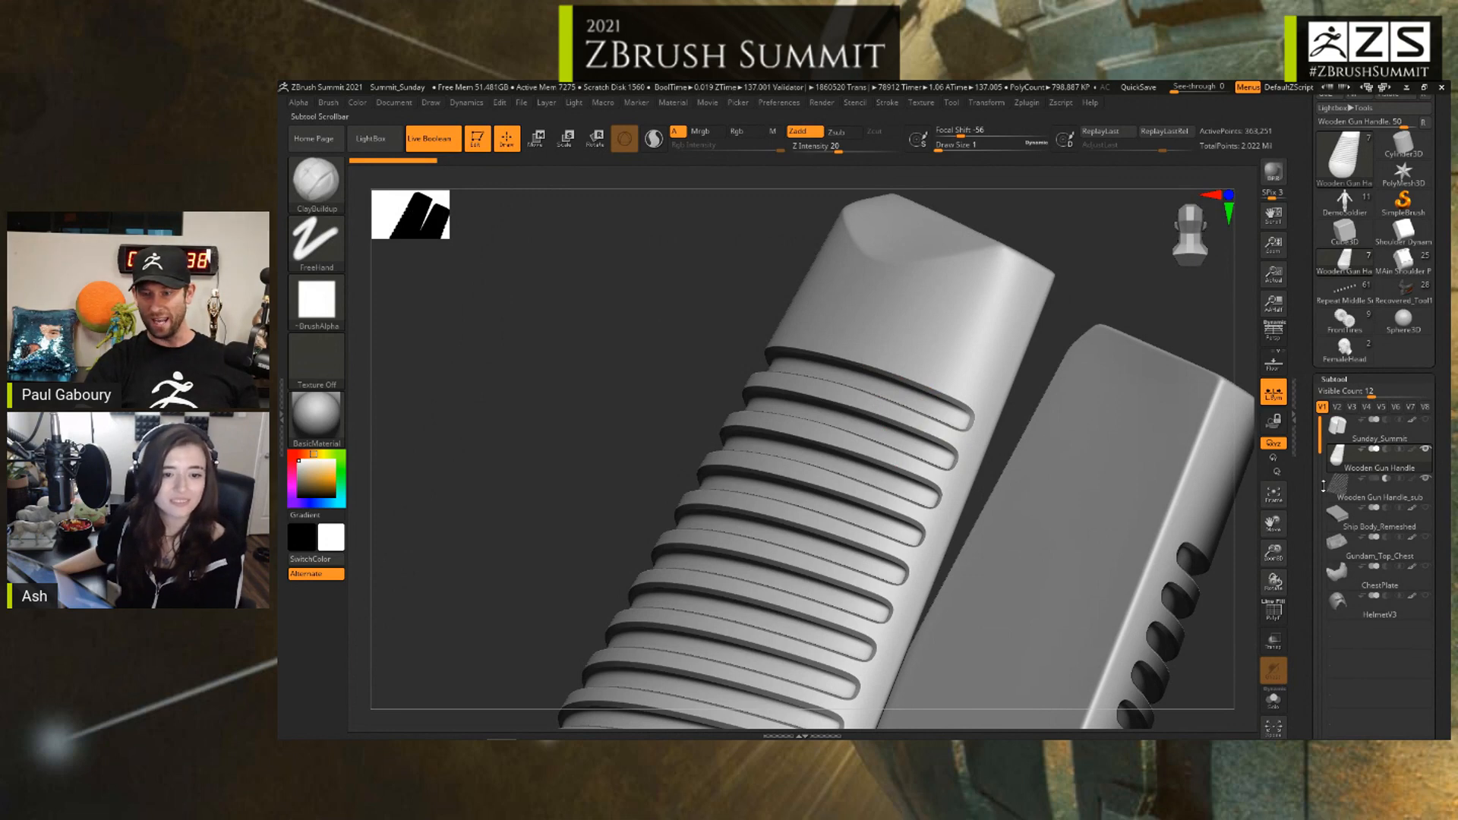
{"action": "mouse_move", "coordinate": [1339, 492]}
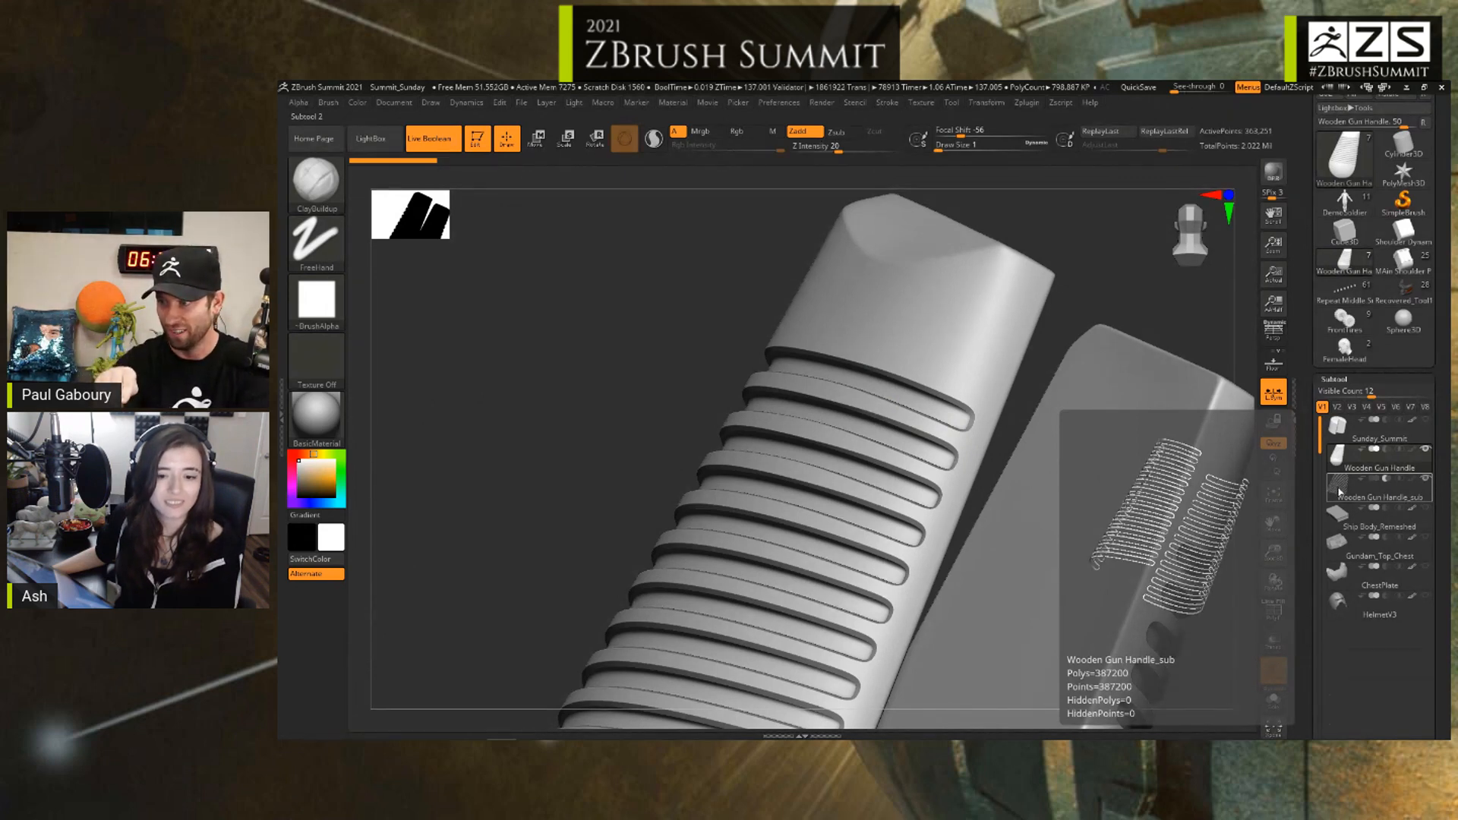
Step: Switch to the Ship Body_Remeshed subtool with the gun handle subtools hidden and frame it at an angle
{"action": "mouse_move", "coordinate": [1338, 578]}
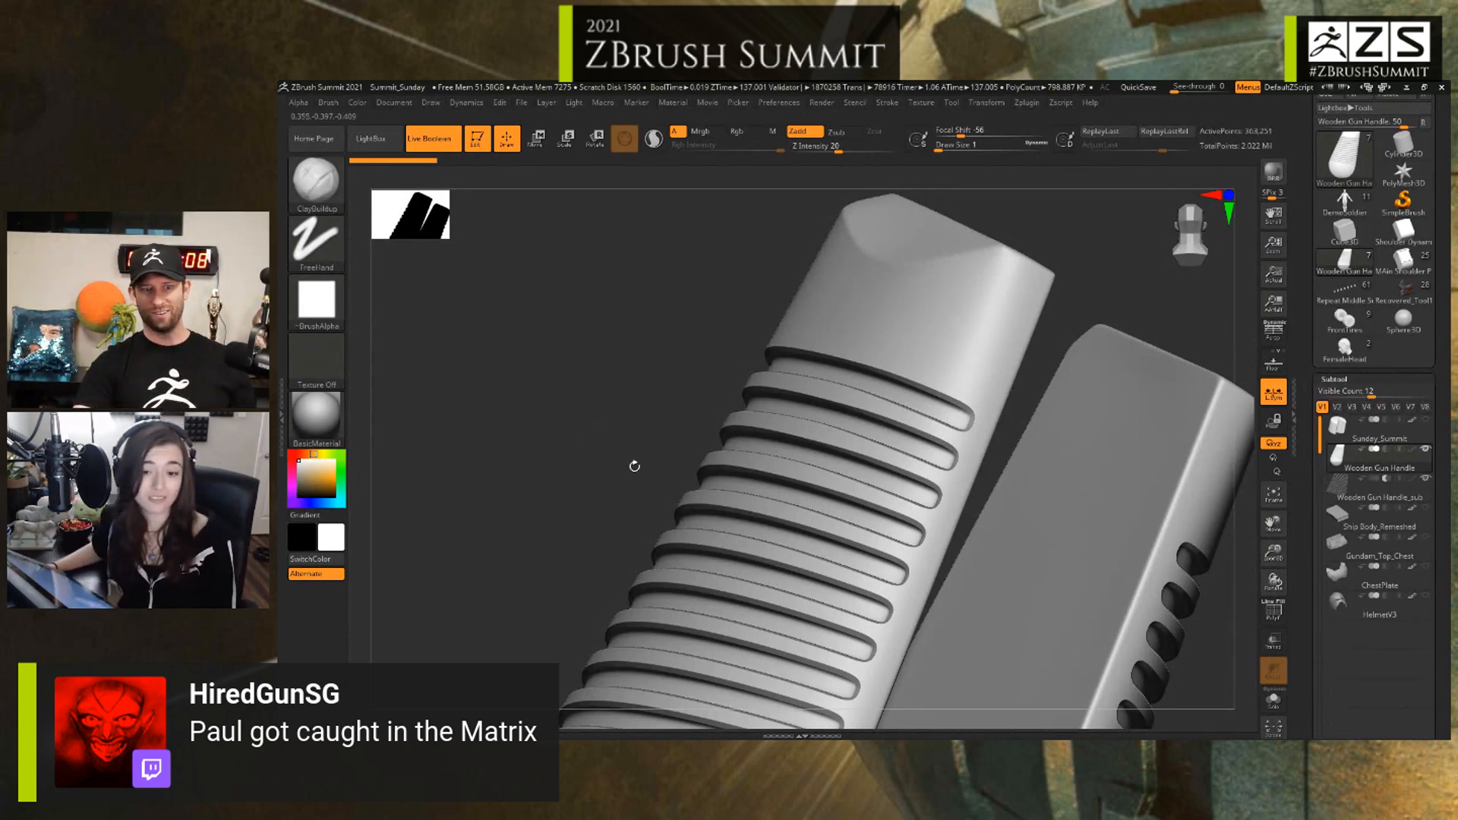
{"action": "left_click_drag", "start_coordinate": [634, 466], "coordinate": [489, 386], "text": "alt"}
{"action": "left_click_drag", "start_coordinate": [1052, 545], "coordinate": [1093, 558]}
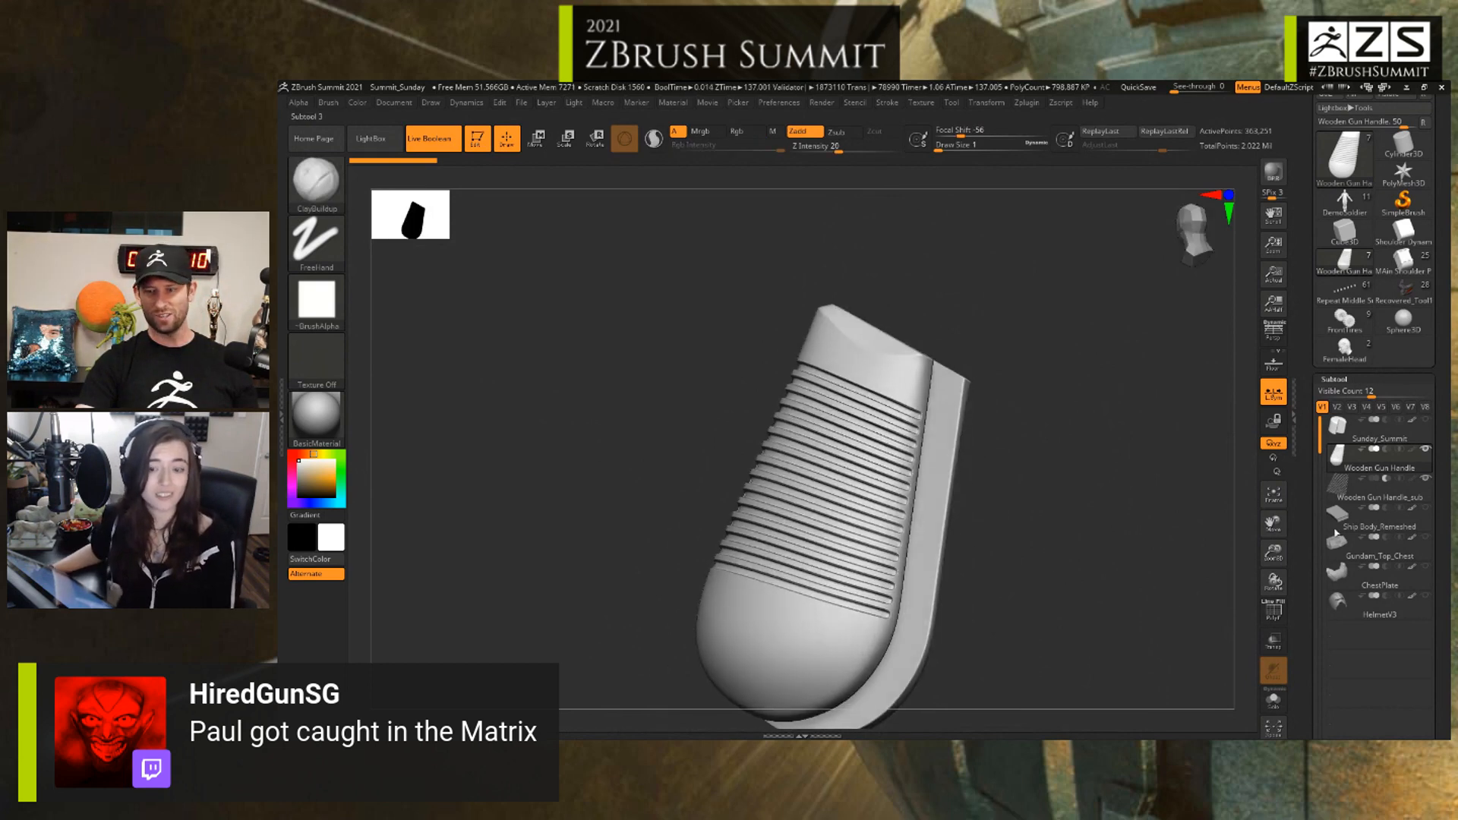
{"action": "left_click", "coordinate": [1336, 534]}
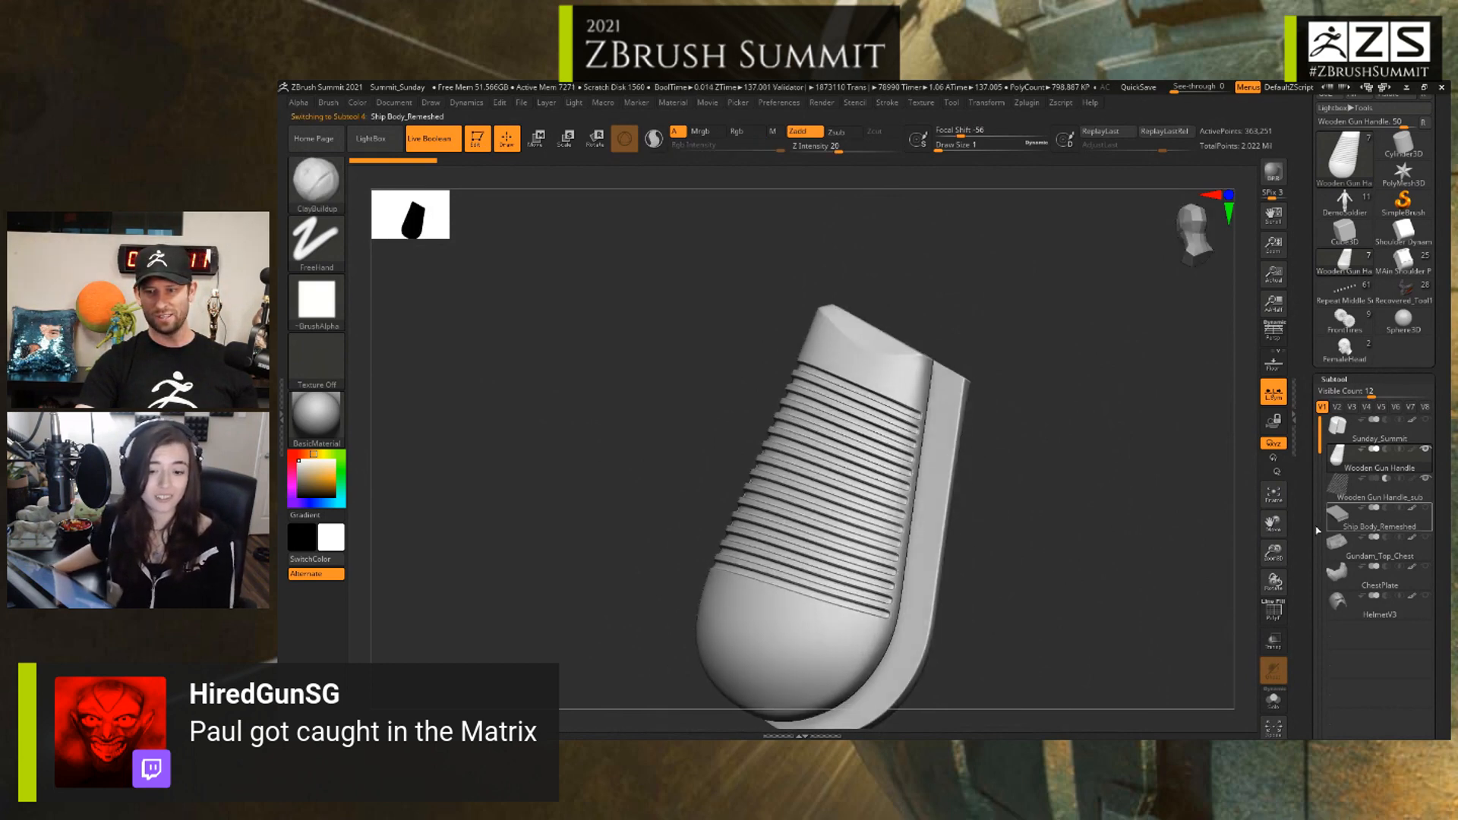
{"action": "left_click", "coordinate": [1426, 483]}
{"action": "left_click", "coordinate": [1426, 450]}
{"action": "left_click_drag", "start_coordinate": [1122, 505], "coordinate": [1033, 470]}
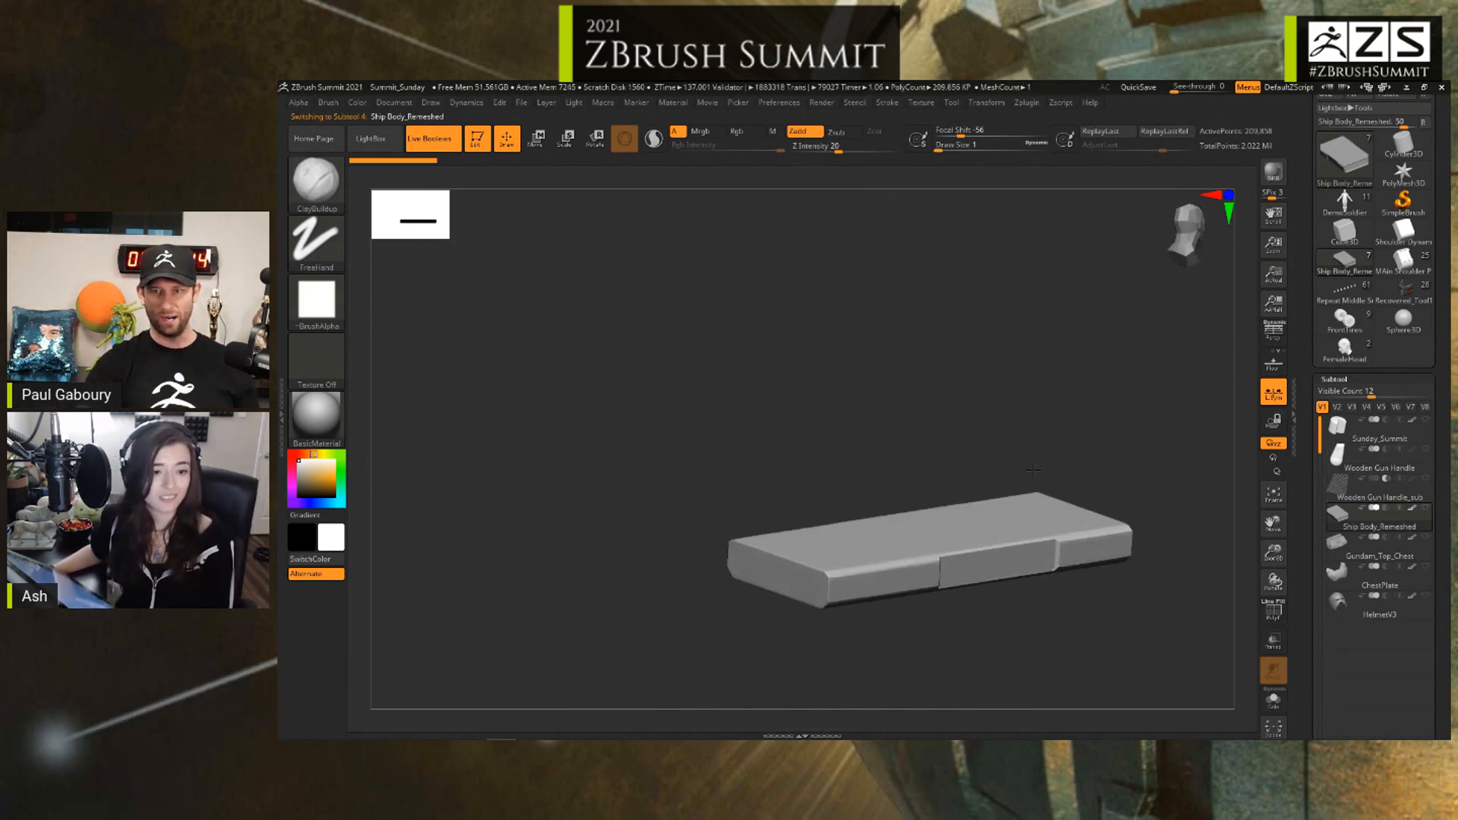
{"action": "right_click_drag", "start_coordinate": [1207, 603], "coordinate": [1105, 540], "text": "alt"}
{"action": "right_click_drag", "start_coordinate": [1106, 540], "coordinate": [1067, 544], "text": "ctrl"}
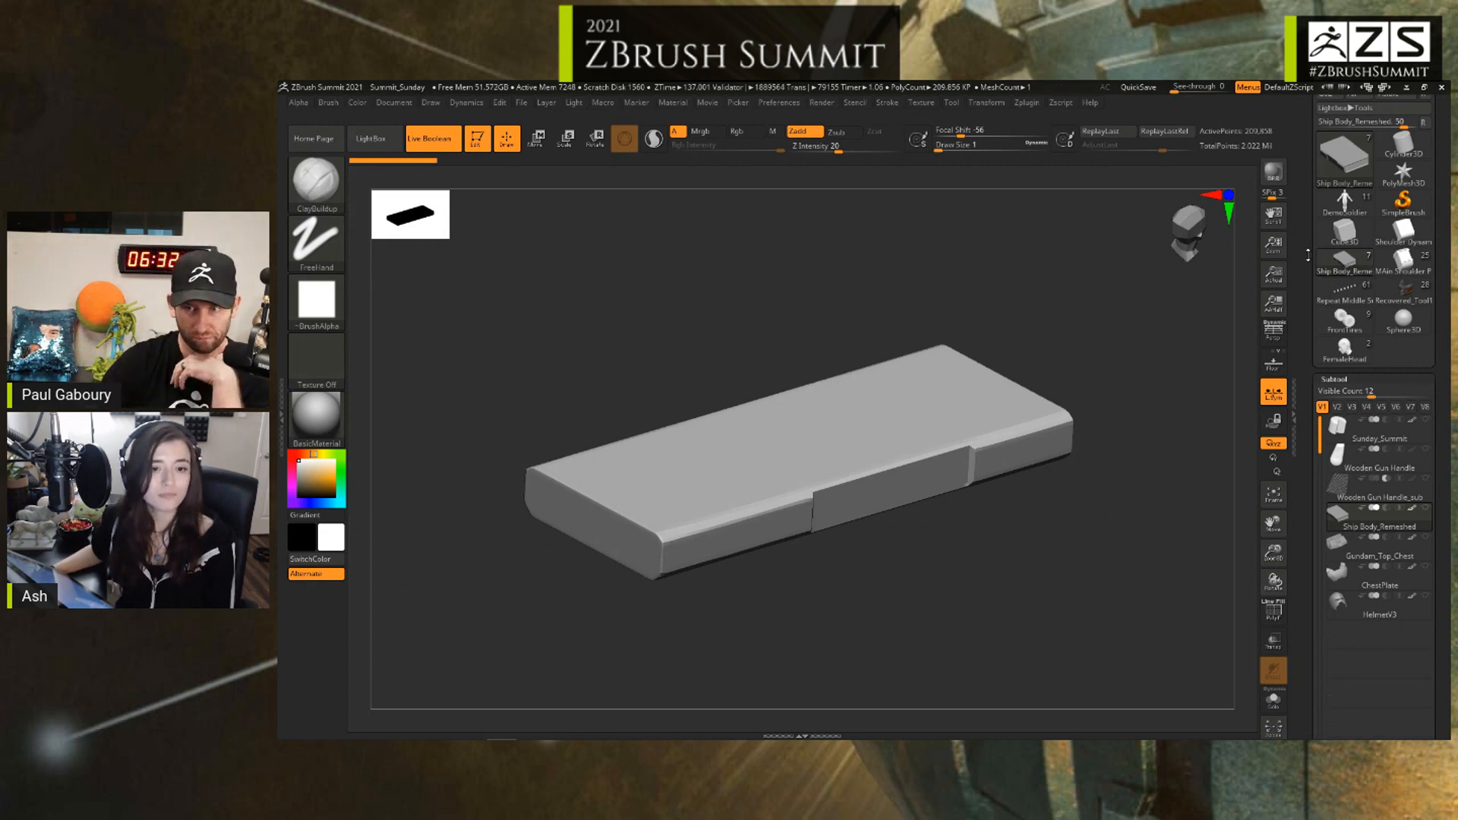
Step: Open the ship body in BevelPro, set Bevel Smoothness to 0, and check the side panel's corner up close
{"action": "scroll", "coordinate": [1356, 243], "scroll_direction": "up", "scroll_amount": 6}
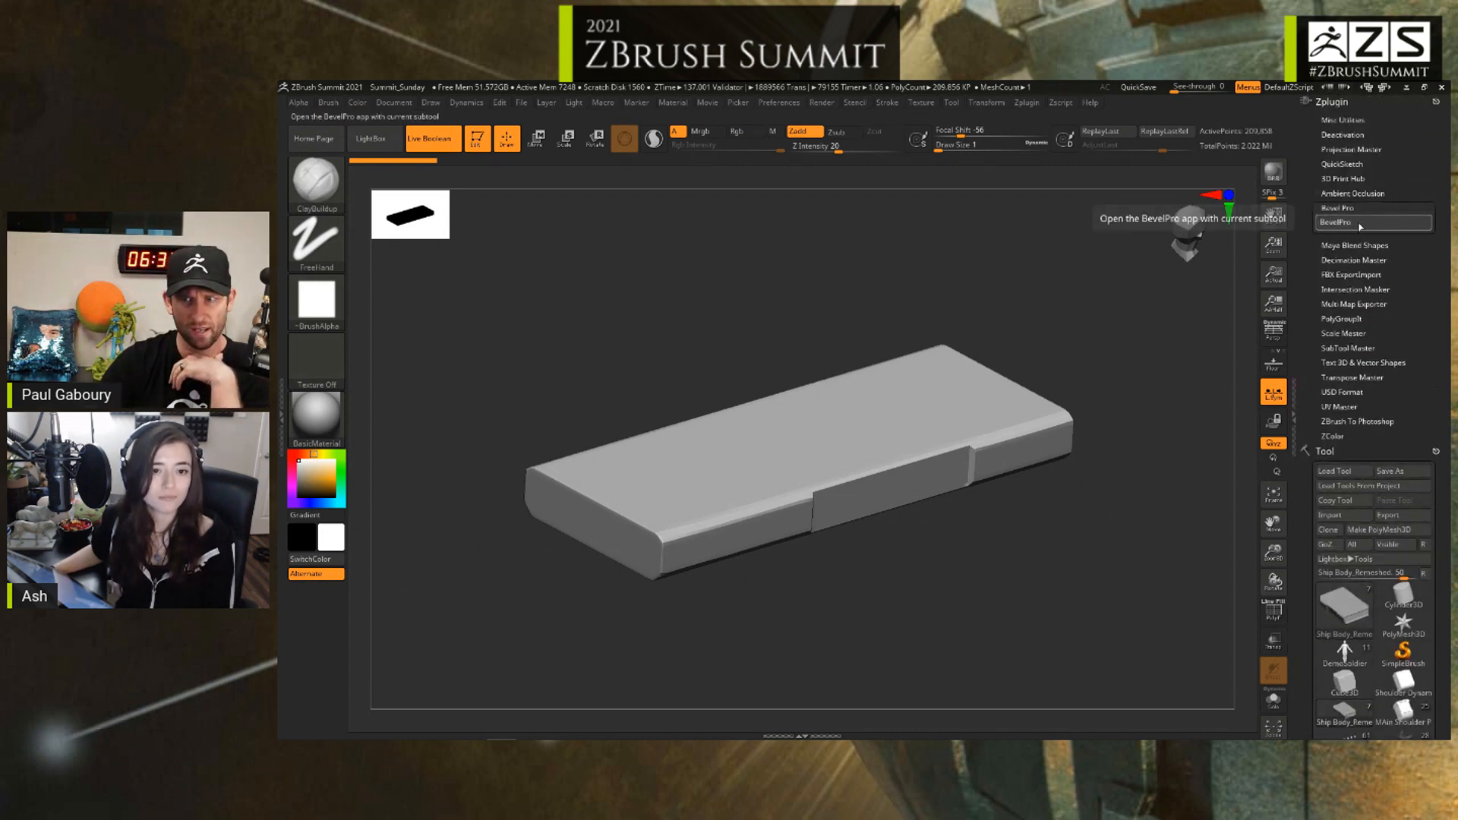
{"action": "left_click", "coordinate": [1361, 226]}
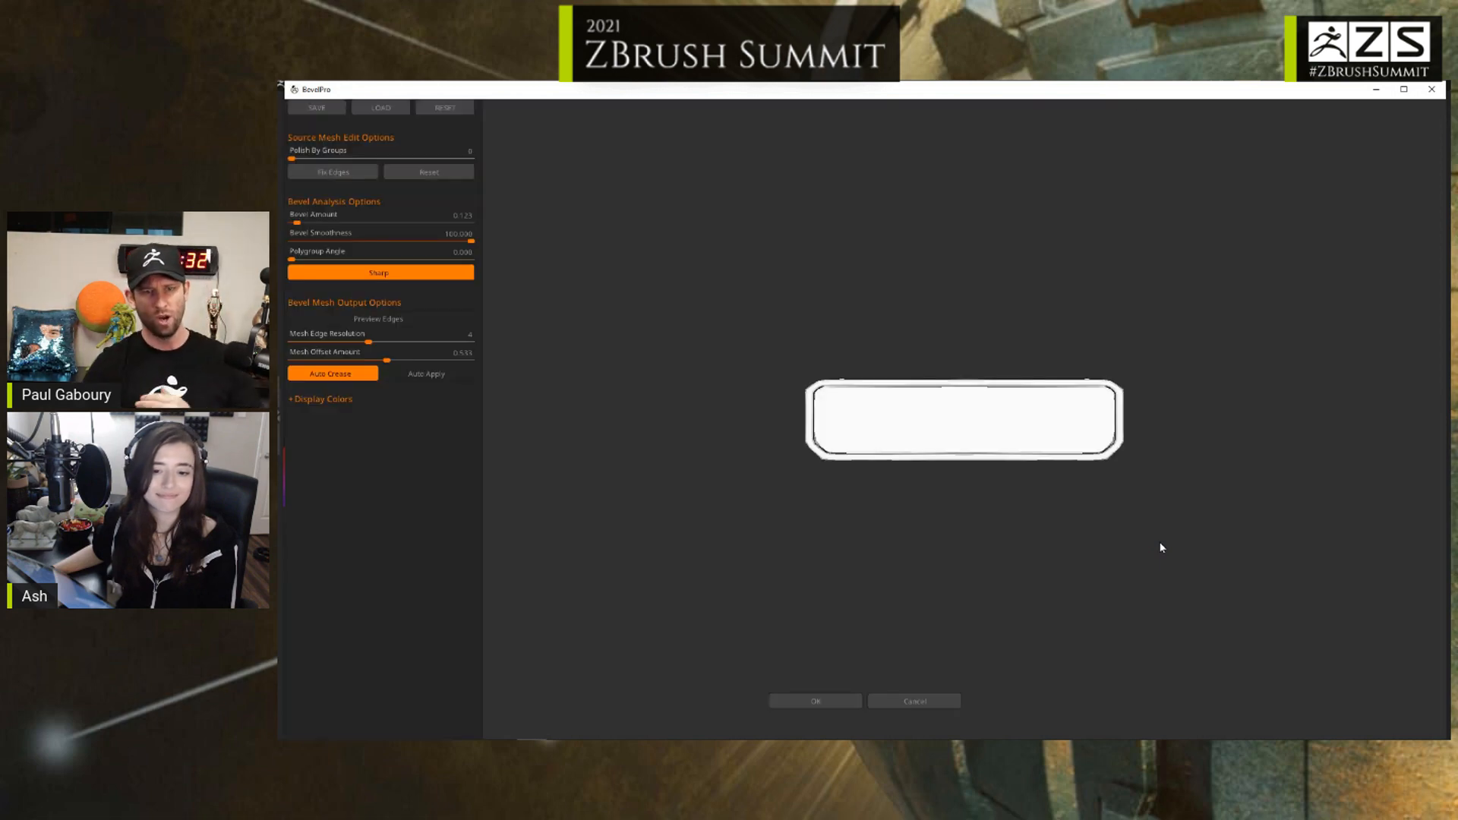
{"action": "left_click_drag", "start_coordinate": [1278, 554], "coordinate": [1127, 564]}
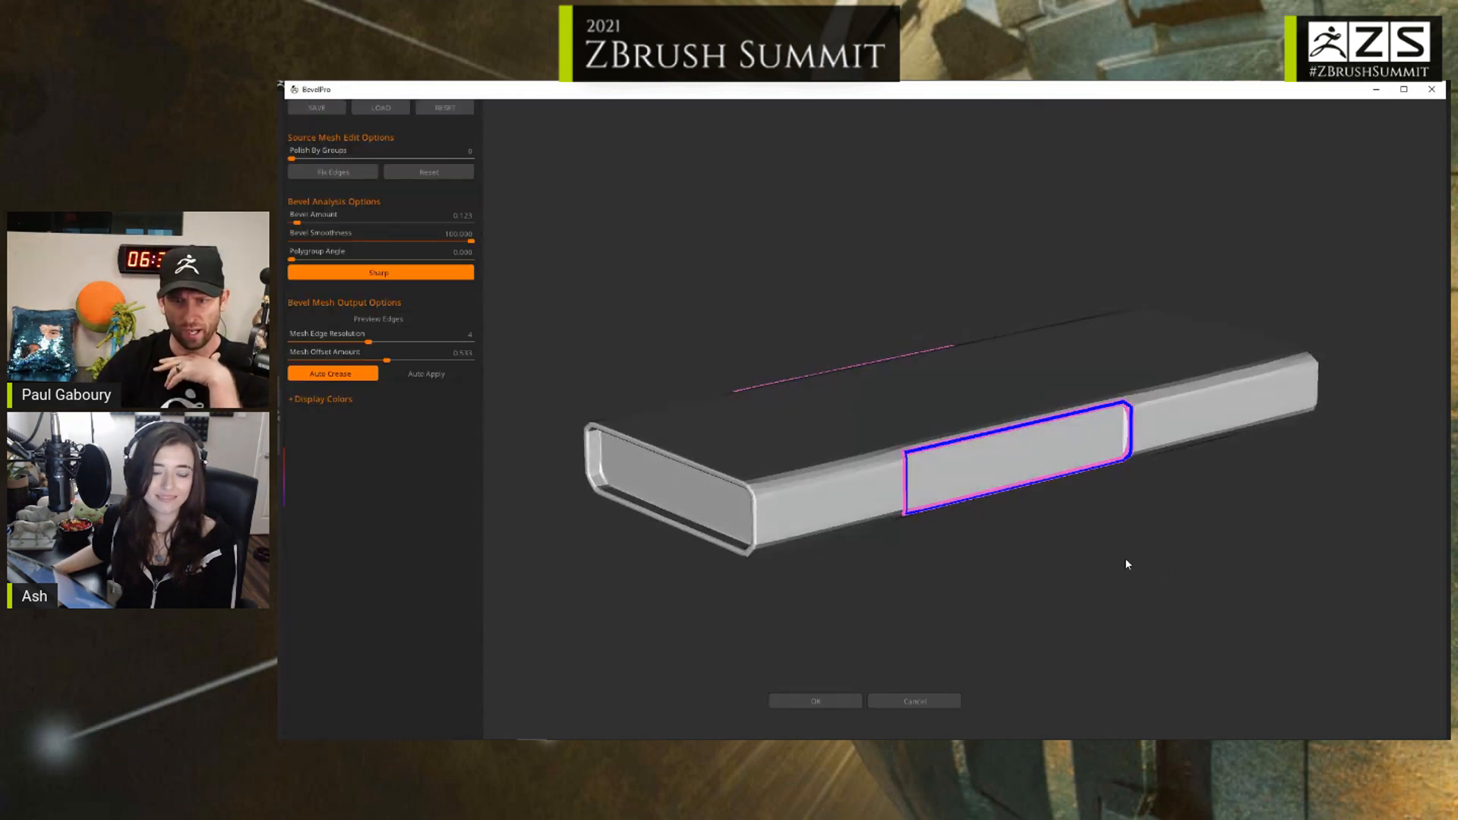
{"action": "left_click_drag", "start_coordinate": [469, 240], "coordinate": [287, 241]}
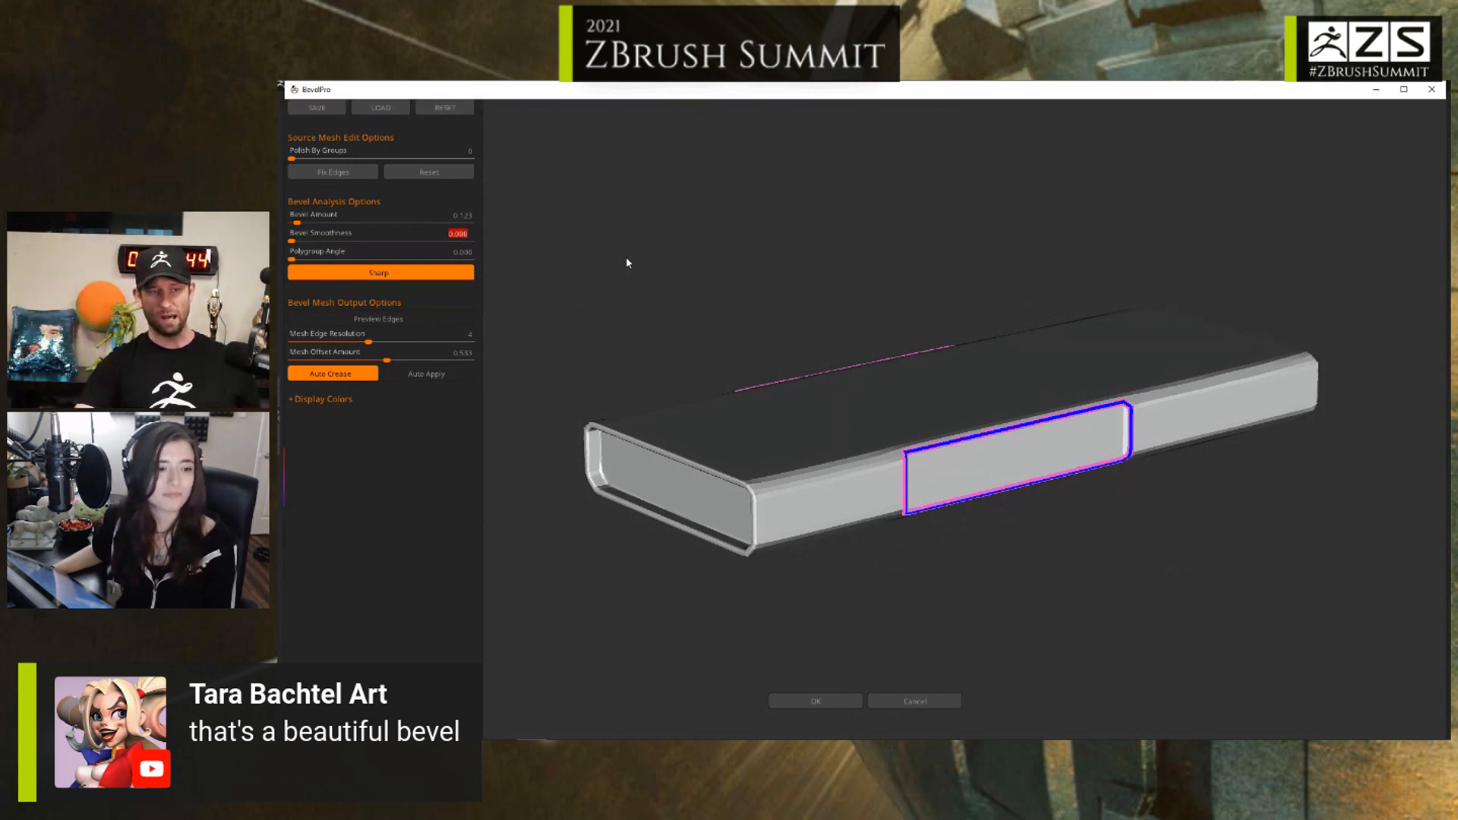
{"action": "left_click_drag", "start_coordinate": [1210, 481], "coordinate": [1286, 650]}
{"action": "left_click_drag", "start_coordinate": [940, 418], "coordinate": [1003, 462], "text": "alt"}
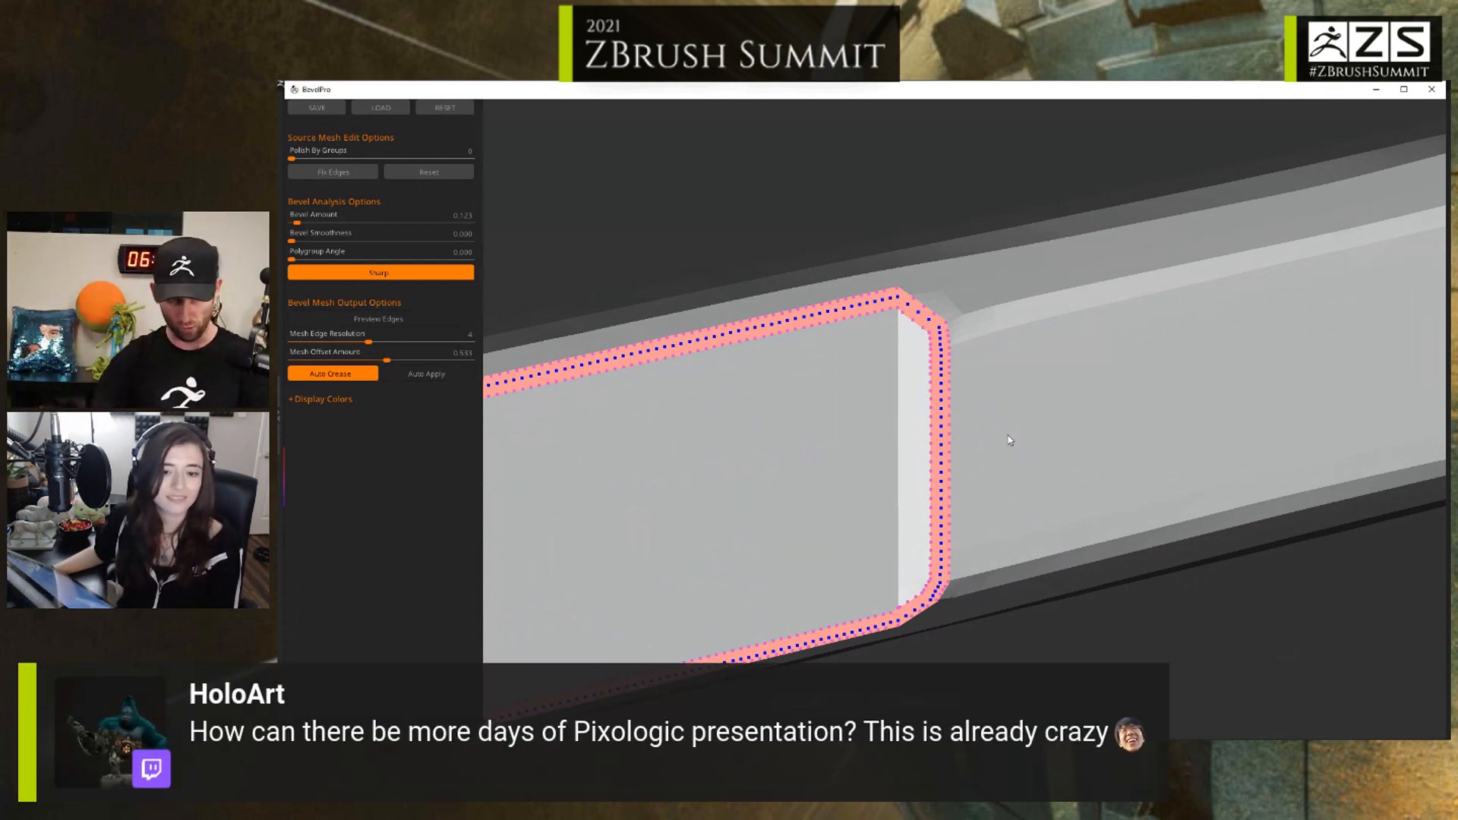
Step: Turn on Auto Apply, disable Sharp, and inspect the bevelled corner of the side panel
{"action": "left_click", "coordinate": [437, 377]}
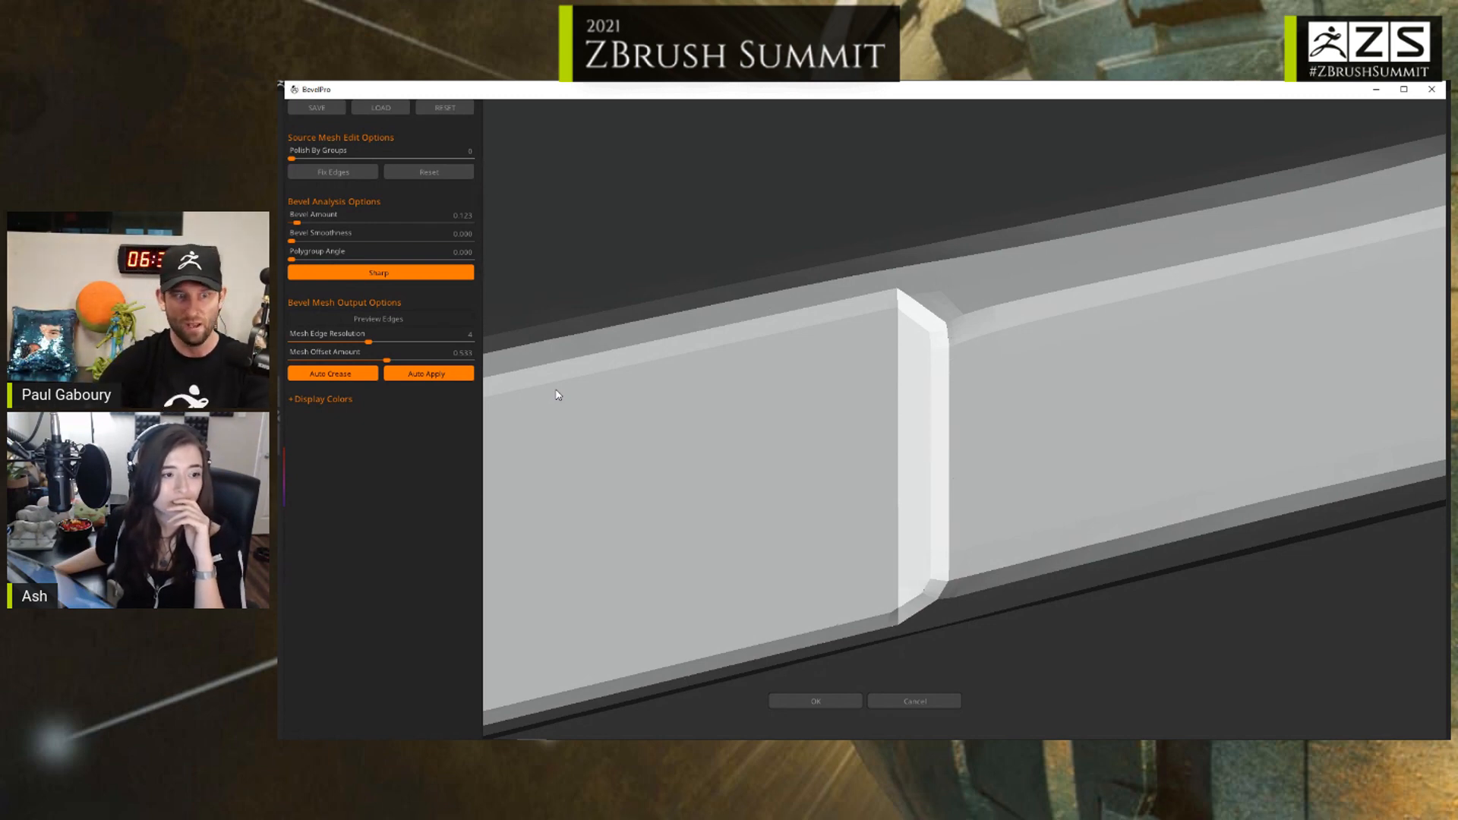
{"action": "left_click", "coordinate": [399, 277]}
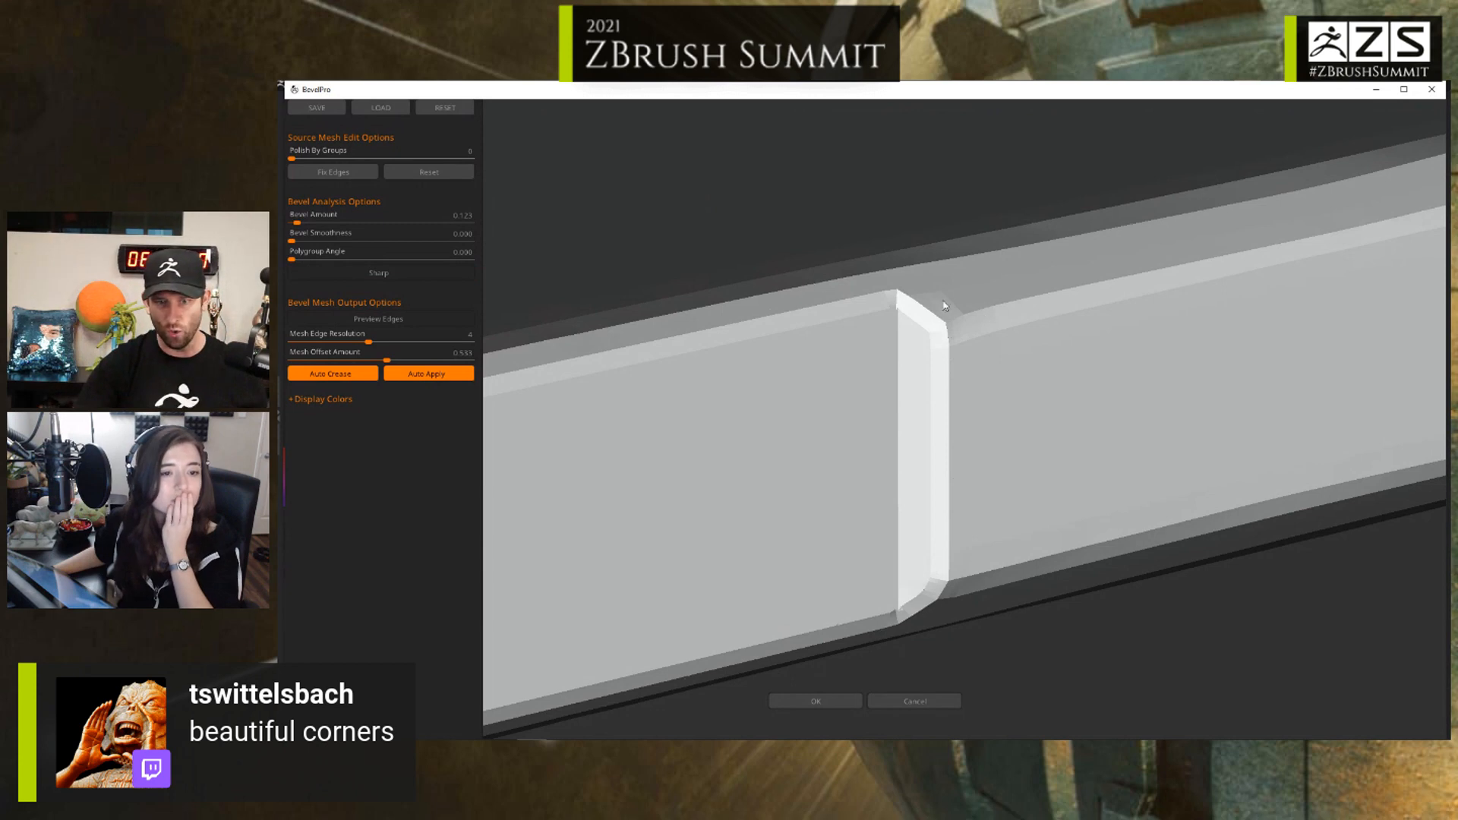
{"action": "mouse_move", "coordinate": [902, 301]}
{"action": "left_mouse_down"}
{"action": "mouse_move", "coordinate": [928, 327]}
{"action": "mouse_move", "coordinate": [886, 285]}
{"action": "left_mouse_up"}
{"action": "scroll", "coordinate": [939, 336], "scroll_direction": "up", "scroll_amount": 2}
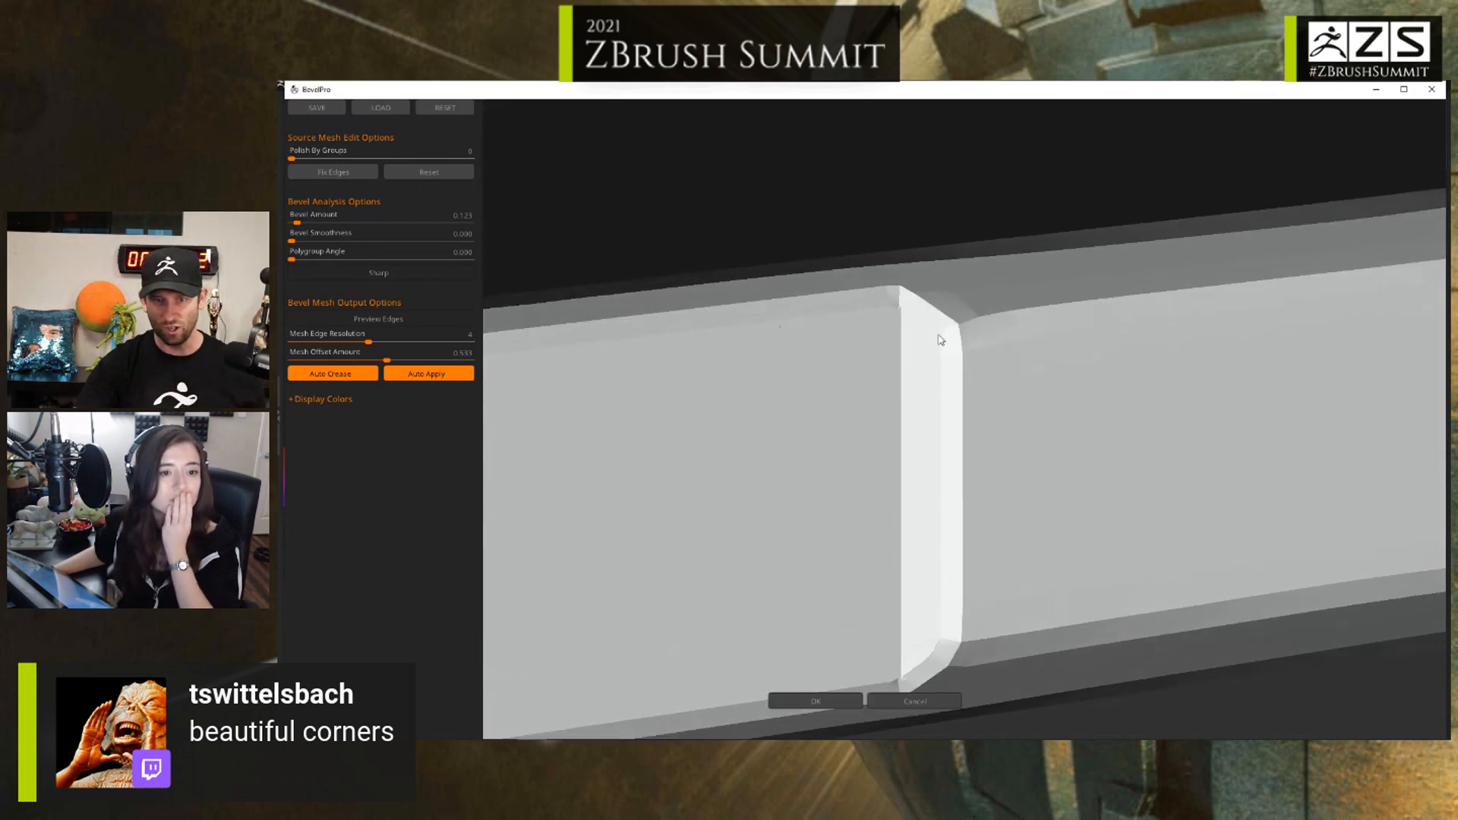
{"action": "left_click_drag", "start_coordinate": [939, 339], "coordinate": [896, 291]}
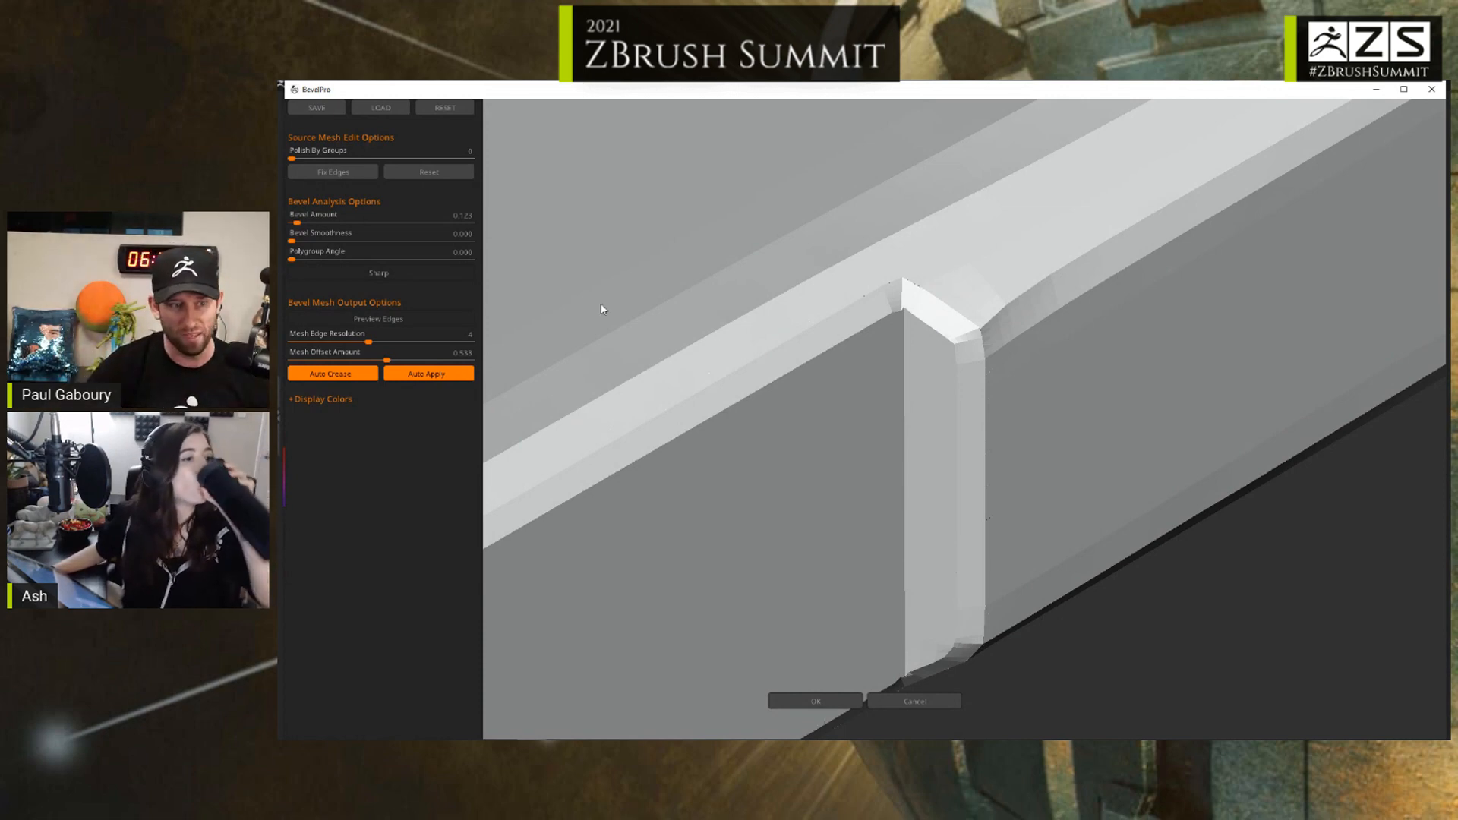
Step: Re-enable Sharp and accept the ship body bevel in BevelPro
{"action": "left_click", "coordinate": [401, 272]}
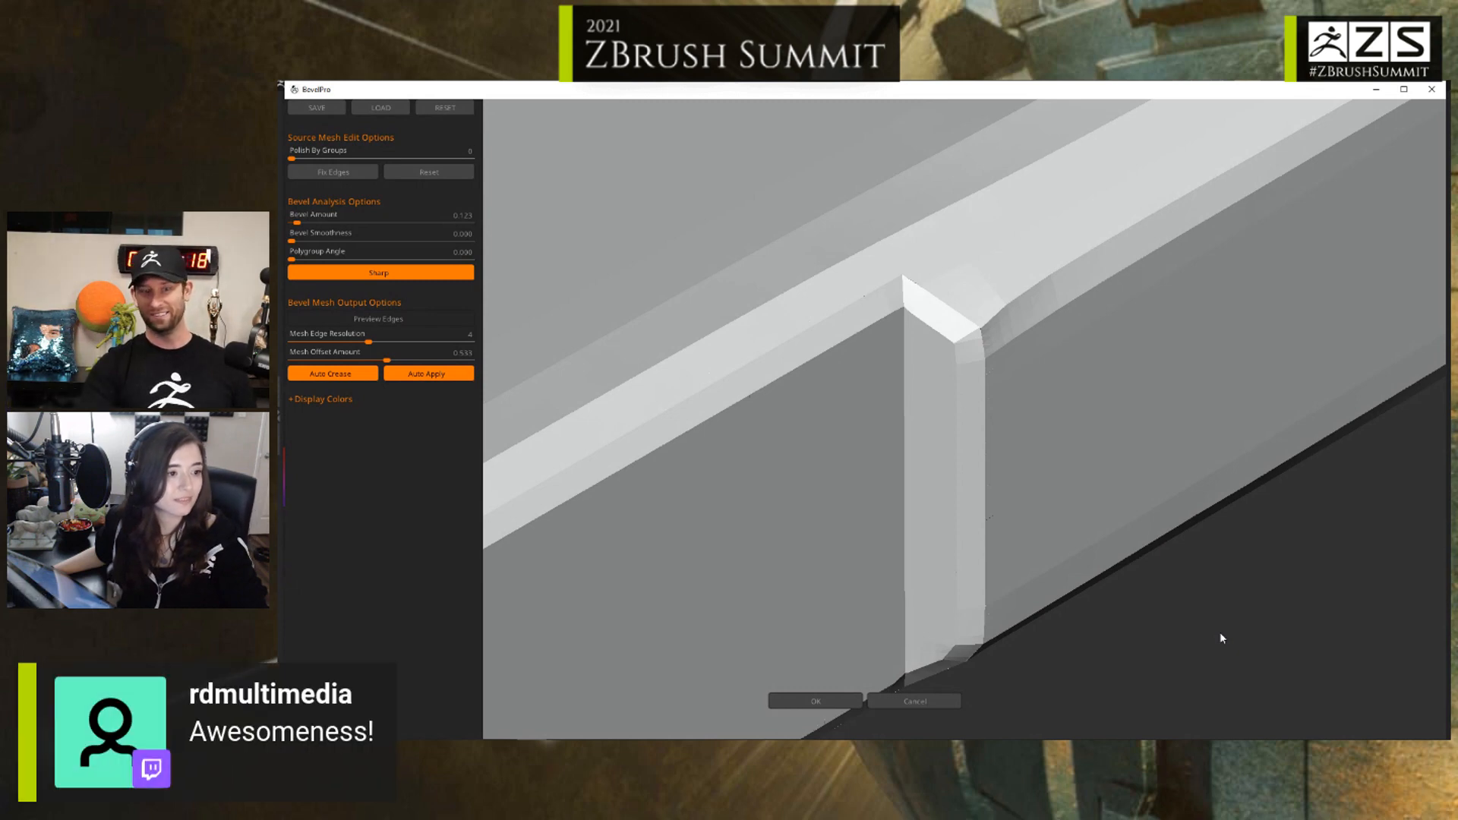
{"action": "left_click_drag", "start_coordinate": [1232, 641], "coordinate": [1146, 566], "text": "alt"}
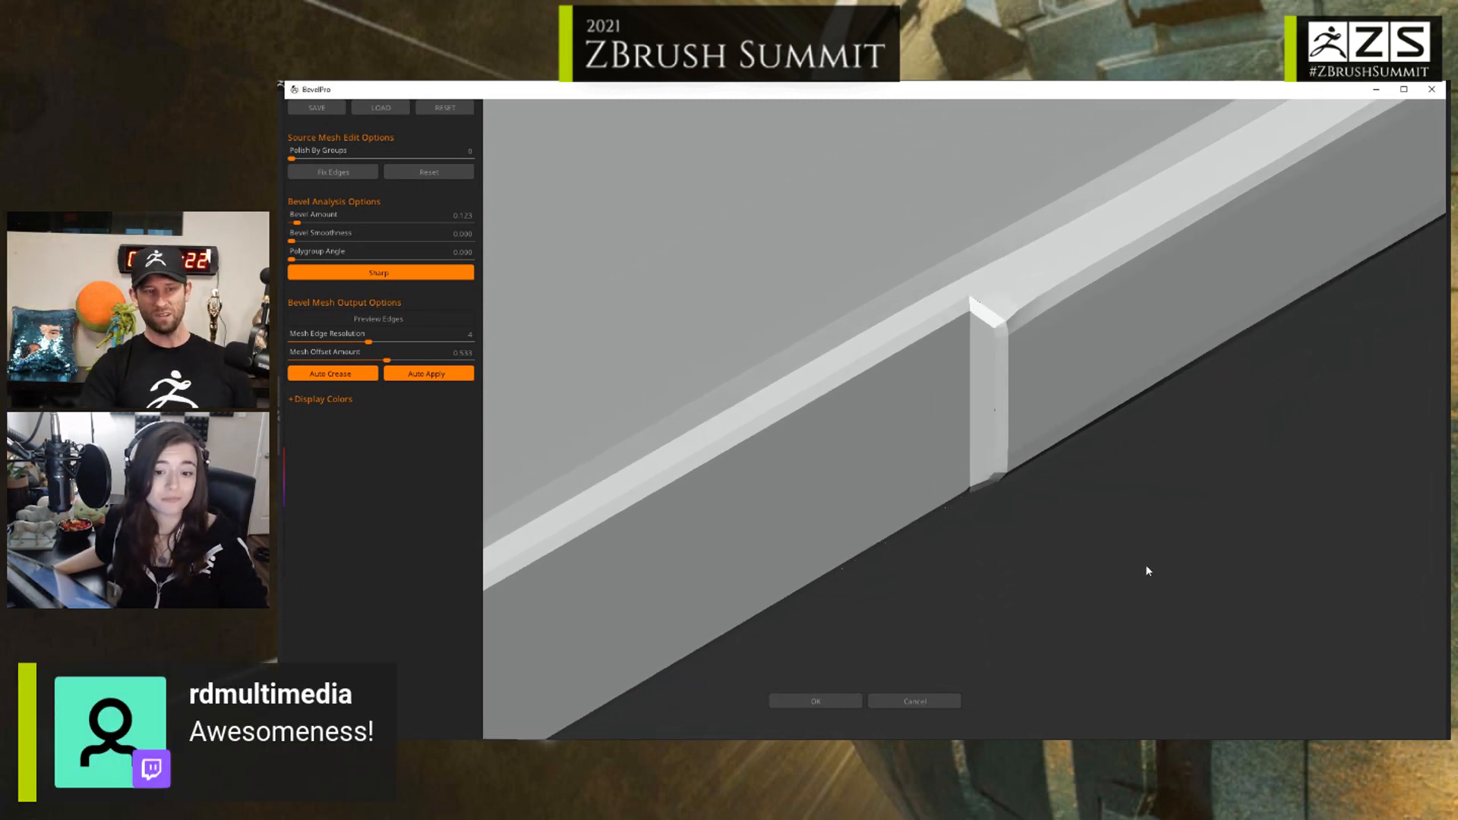
{"action": "left_click", "coordinate": [816, 701]}
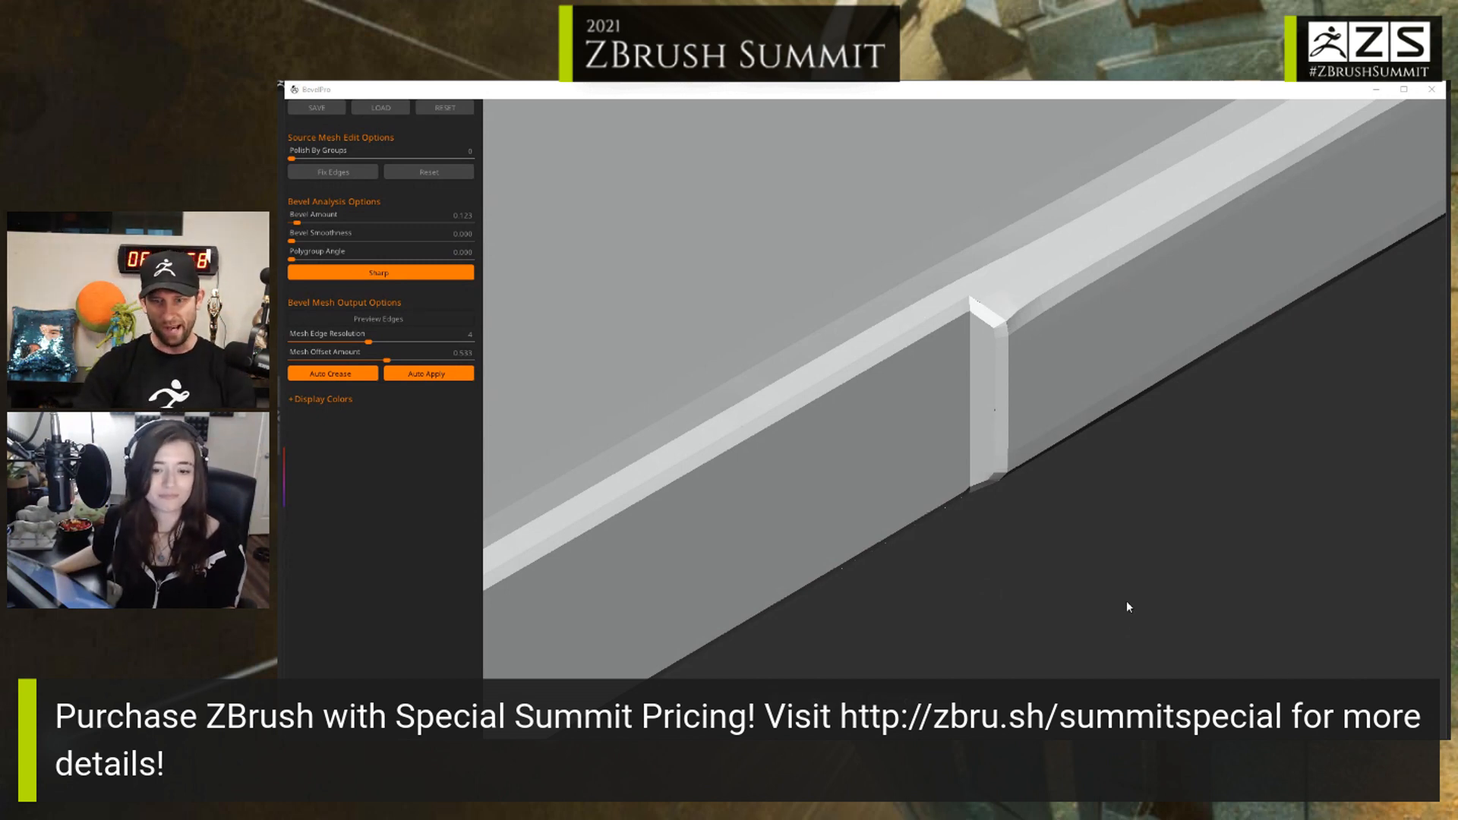
{"action": "left_click", "coordinate": [859, 690]}
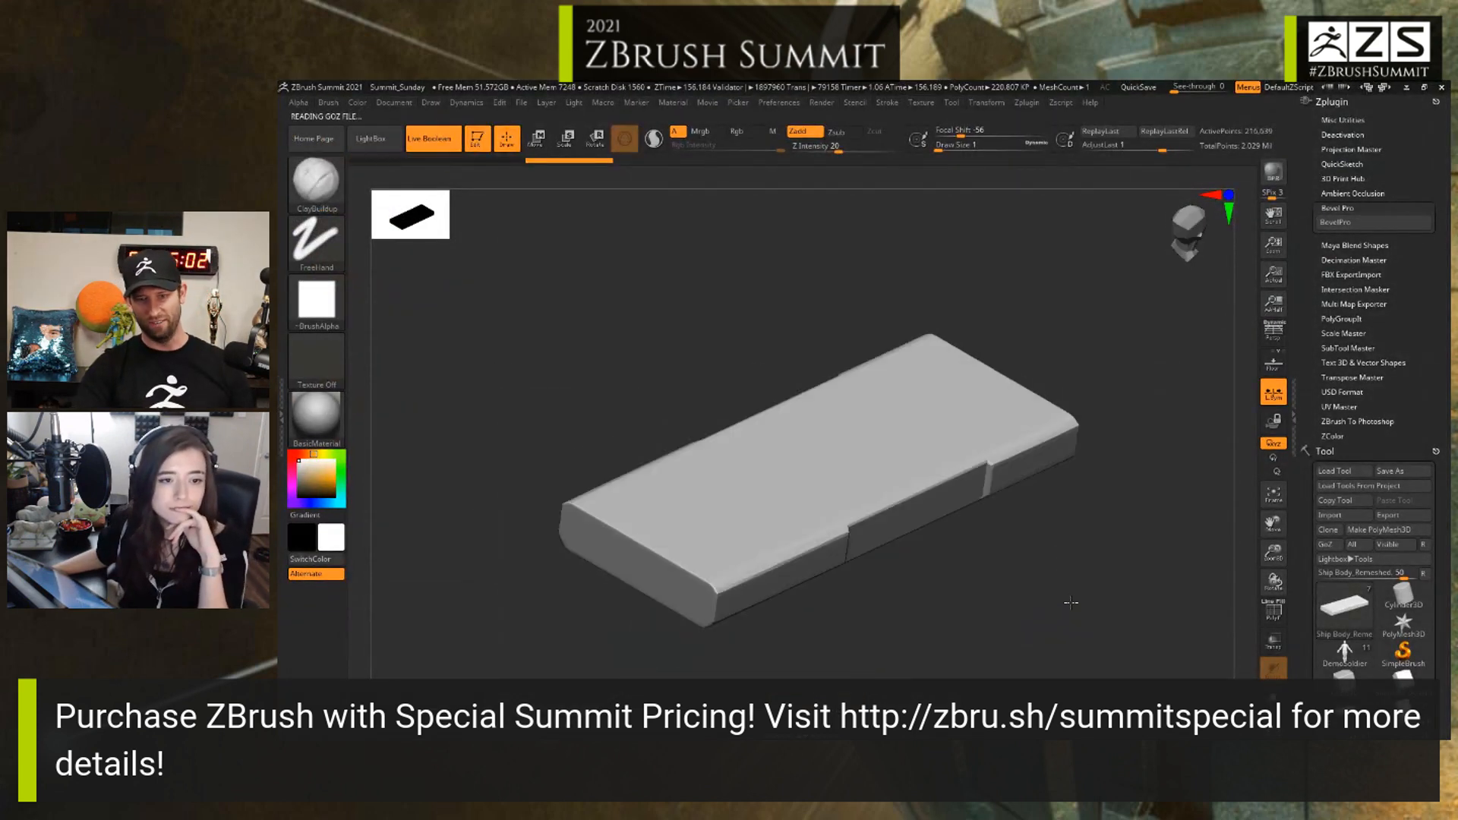
Step: Show the polyframe on the ship body and examine the bevel's polygroup and topology around the side panel
{"action": "right_click_drag", "start_coordinate": [1071, 602], "coordinate": [1108, 590]}
{"action": "key", "text": "shift+f"}
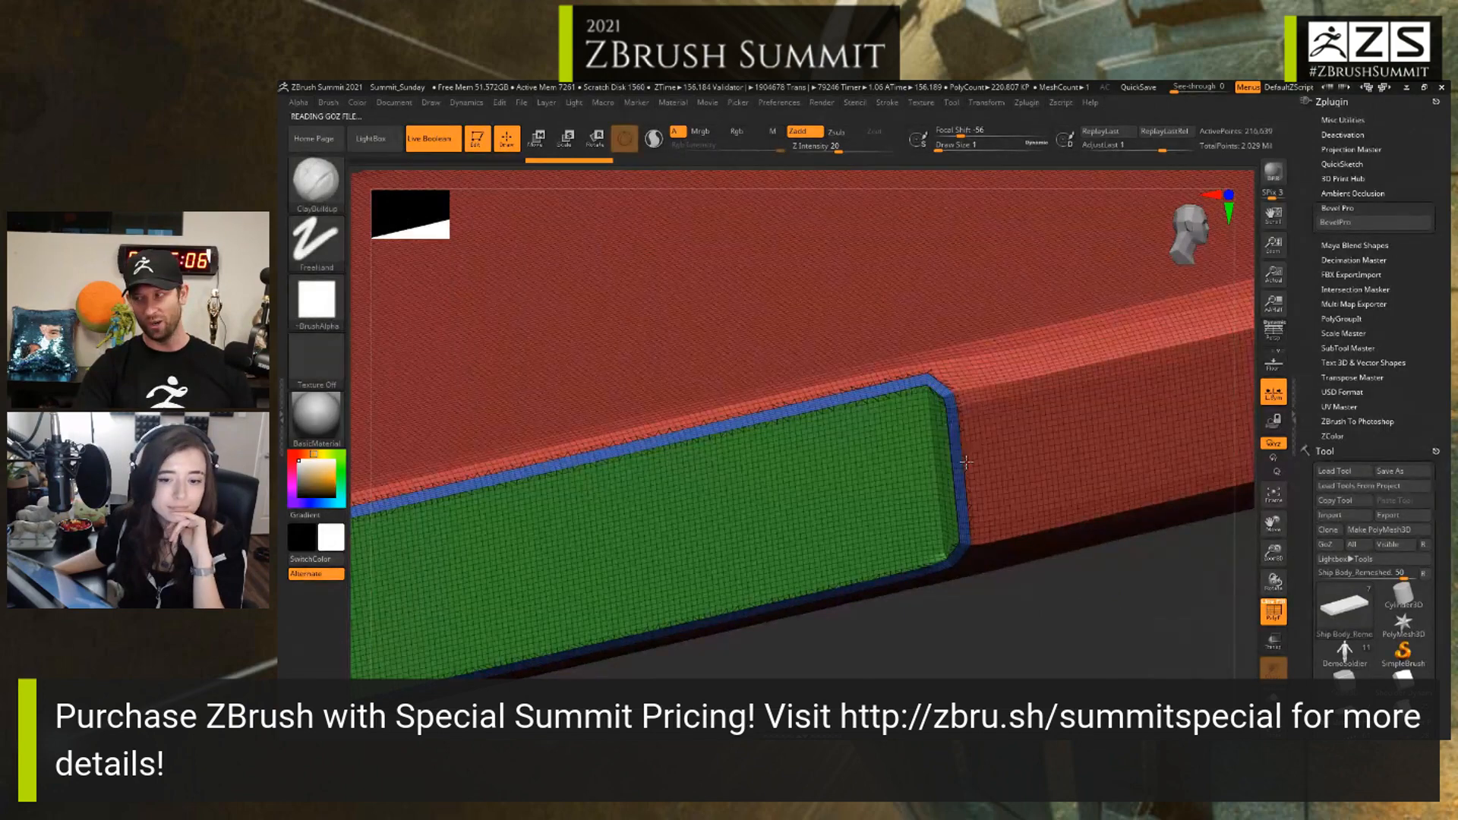
{"action": "mouse_move", "coordinate": [881, 498]}
{"action": "right_mouse_down", "text": "alt"}
{"action": "mouse_move", "coordinate": [953, 465]}
{"action": "mouse_move", "coordinate": [904, 459]}
{"action": "mouse_move", "coordinate": [939, 460]}
{"action": "right_mouse_up", "text": "alt"}
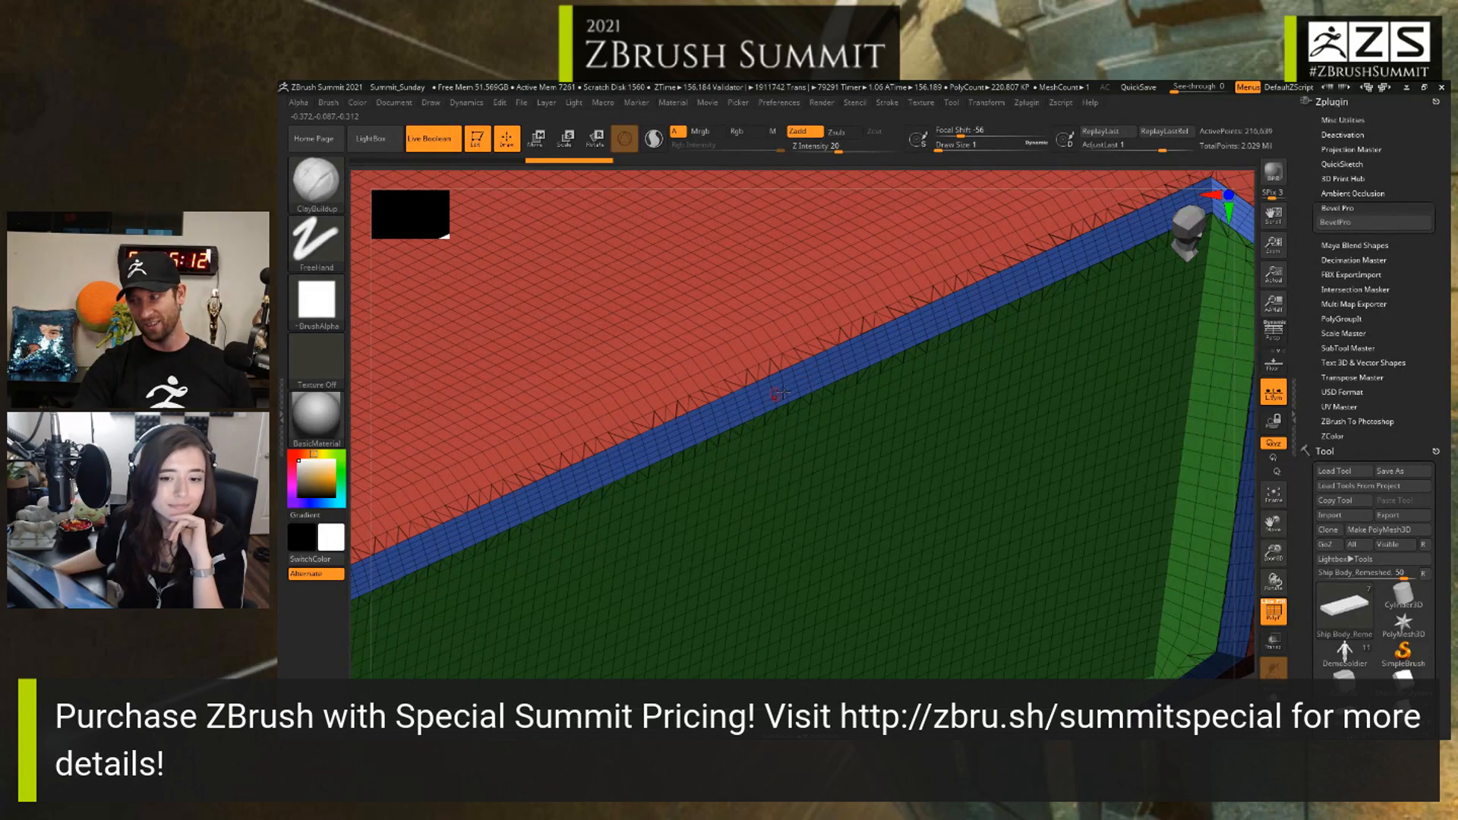
{"action": "right_click_drag", "start_coordinate": [857, 472], "coordinate": [828, 488], "text": "ctrl"}
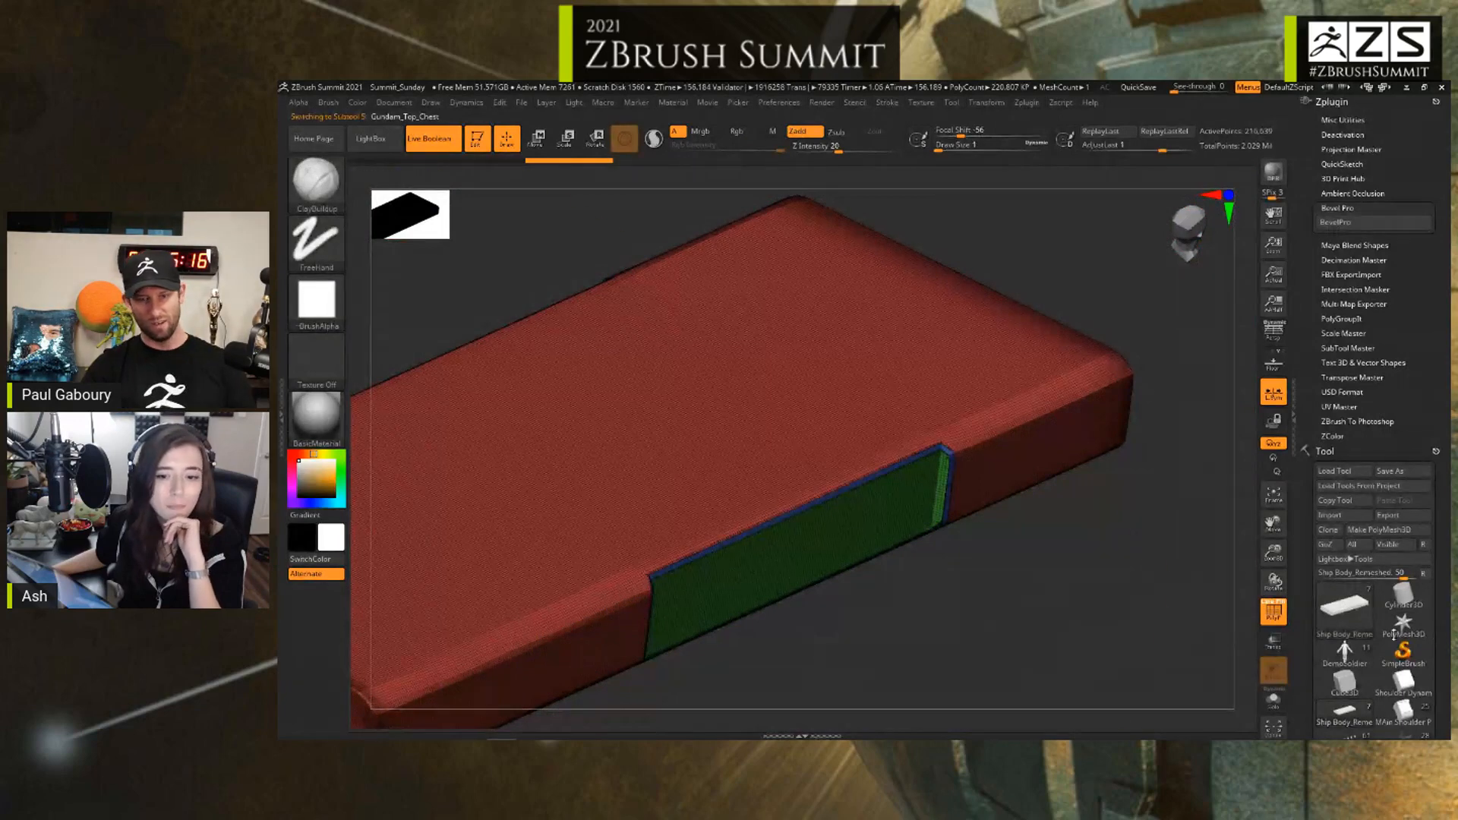
Step: Switch to the Gundam_Top_Chest subtool, orbit to its front, and set Draw Size to 35
{"action": "right_click_drag", "start_coordinate": [1107, 638], "coordinate": [883, 528], "text": "ctrl"}
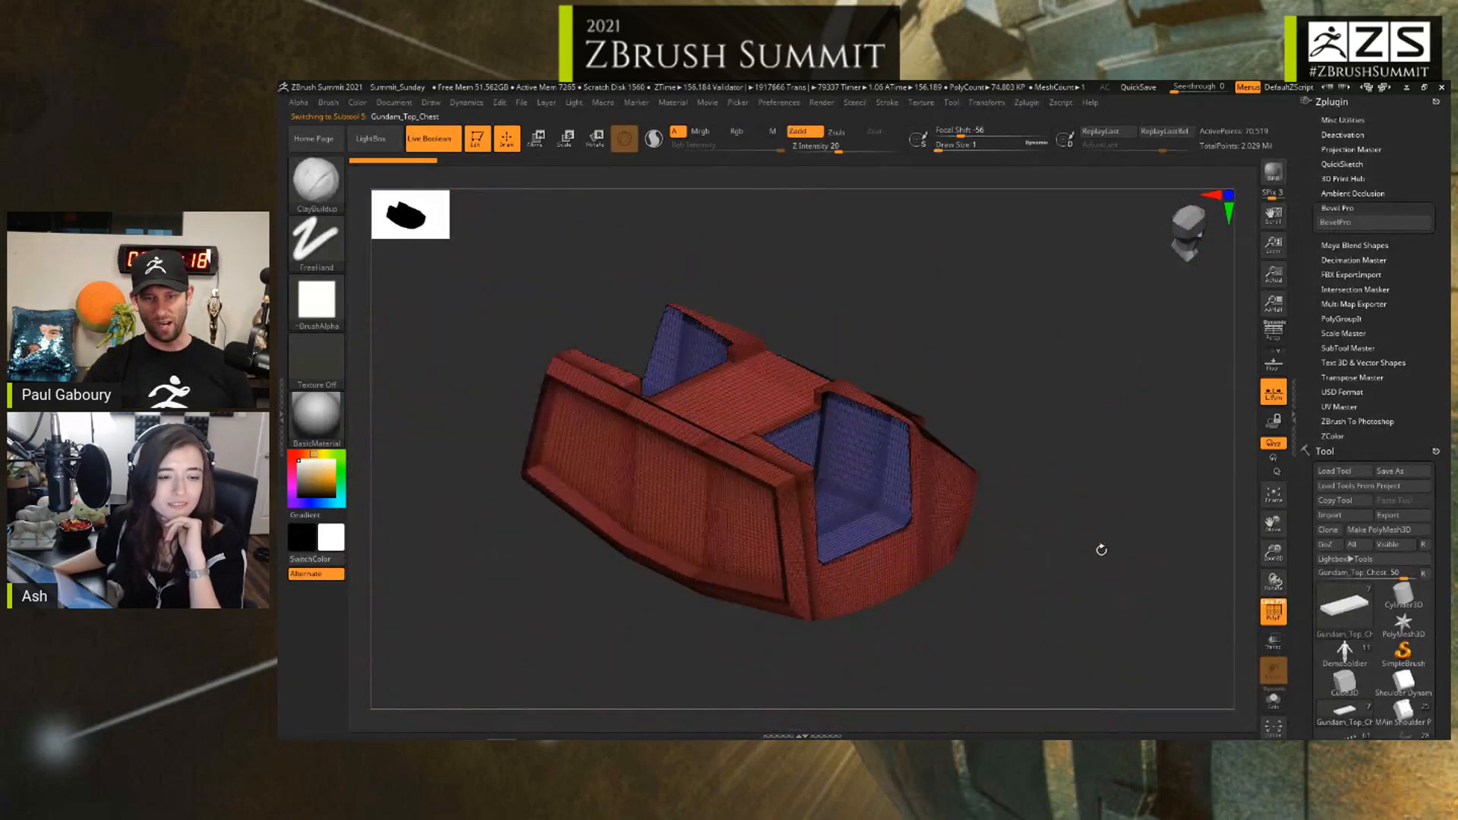
{"action": "mouse_move", "coordinate": [1101, 549]}
{"action": "right_mouse_down"}
{"action": "mouse_move", "coordinate": [987, 562]}
{"action": "mouse_move", "coordinate": [1033, 593]}
{"action": "mouse_move", "coordinate": [1002, 572]}
{"action": "right_mouse_up"}
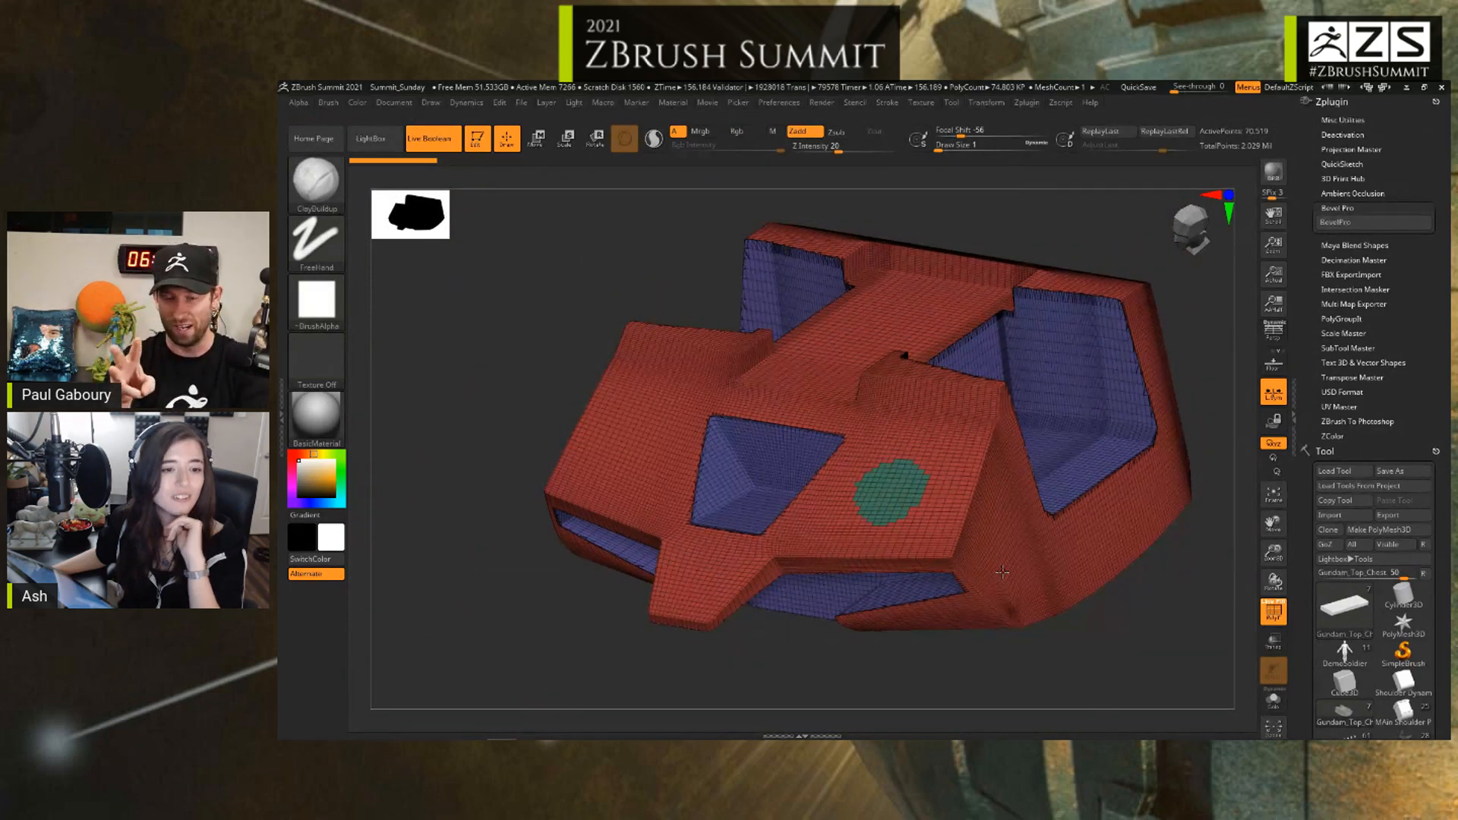
{"action": "key", "text": "s"}
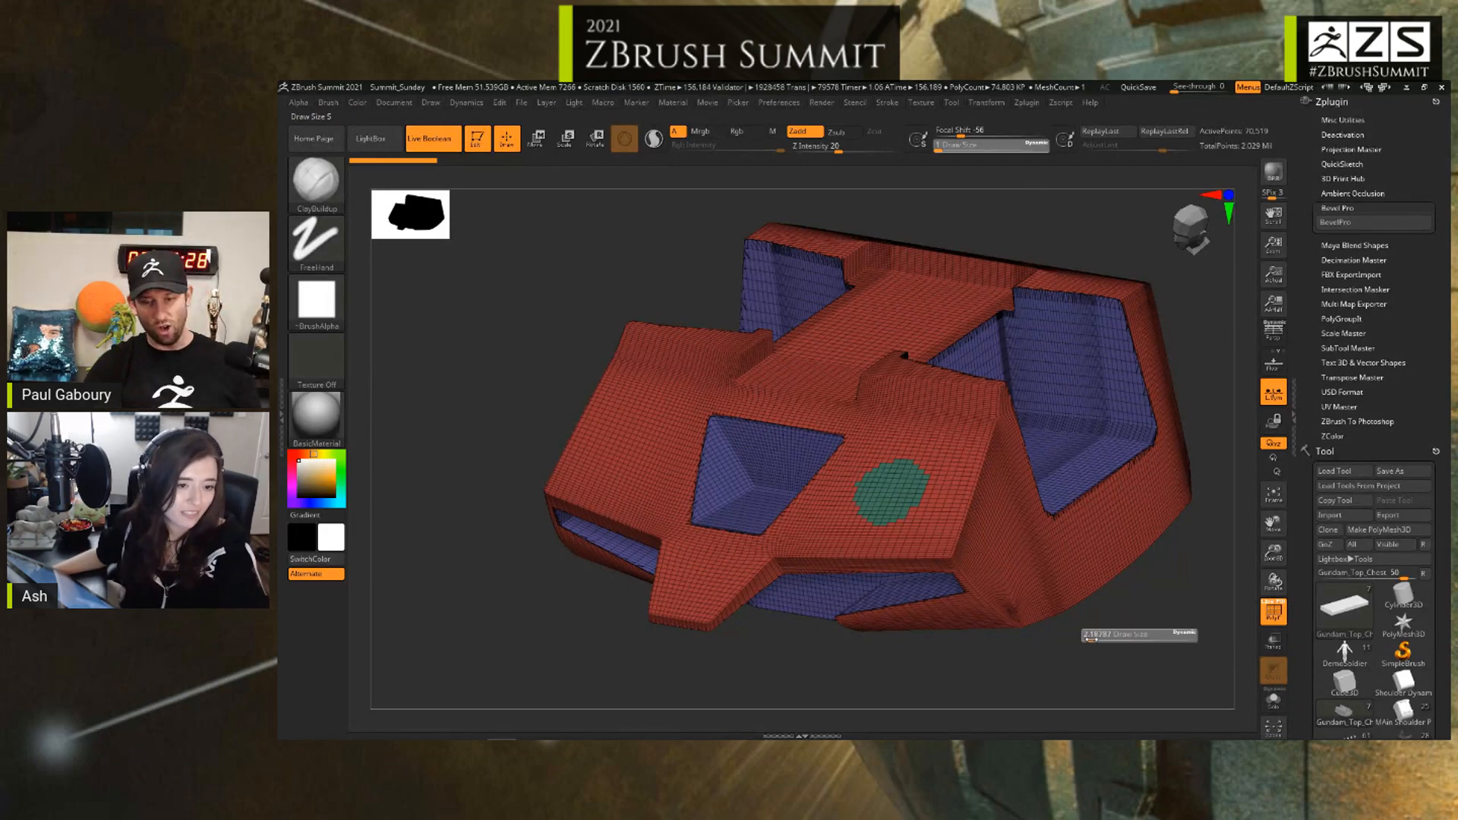
{"action": "left_click_drag", "start_coordinate": [1098, 643], "coordinate": [1107, 641]}
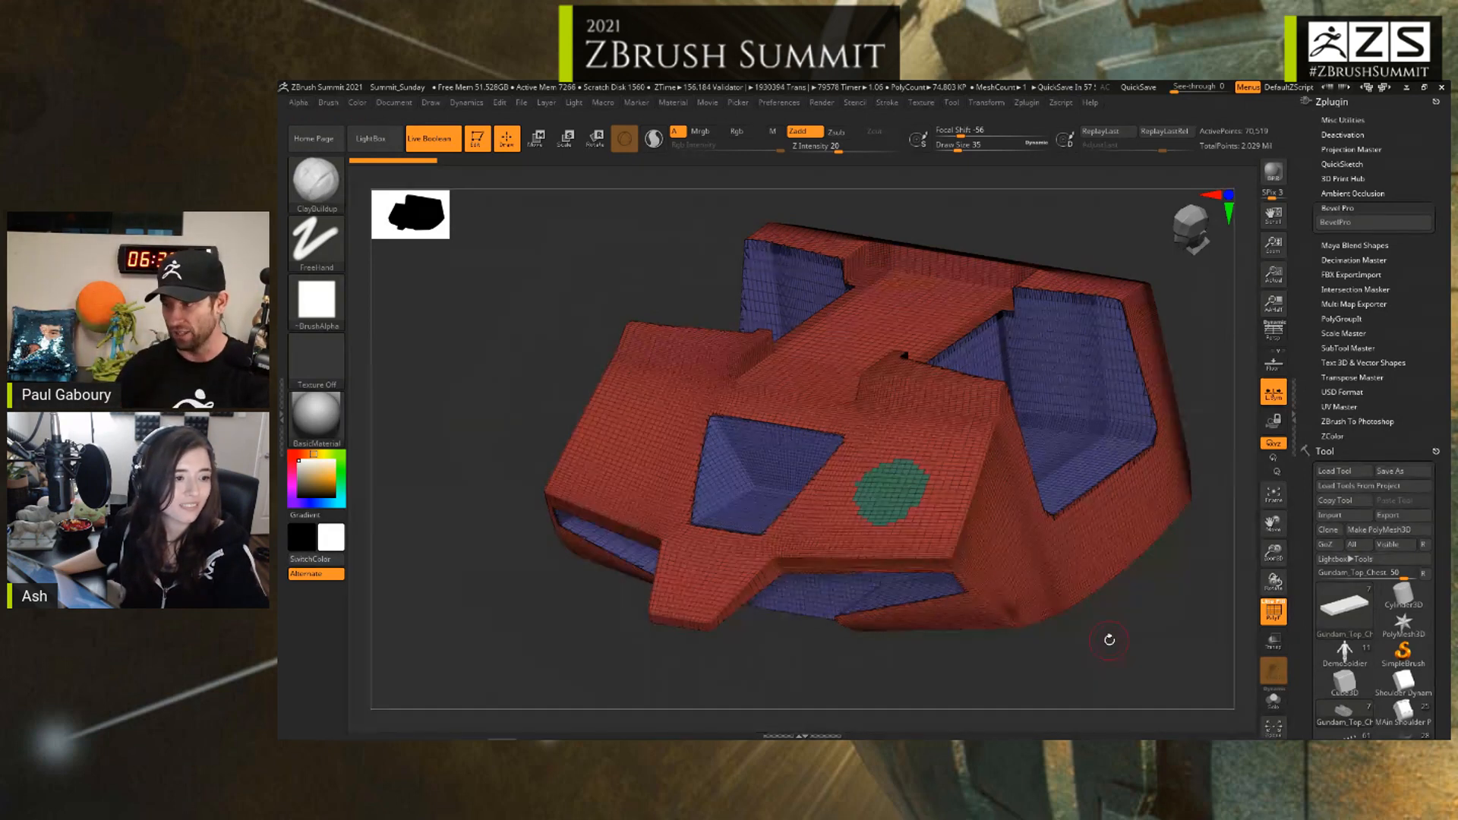
Step: Isolate the chest's recess polygroup and its circular polygroup in turn, restoring full visibility after each
{"action": "left_click", "coordinate": [1025, 546], "text": "ctrl+shift"}
{"action": "left_click", "coordinate": [1120, 640], "text": "ctrl+shift"}
{"action": "left_click", "coordinate": [1156, 510], "text": "ctrl+shift"}
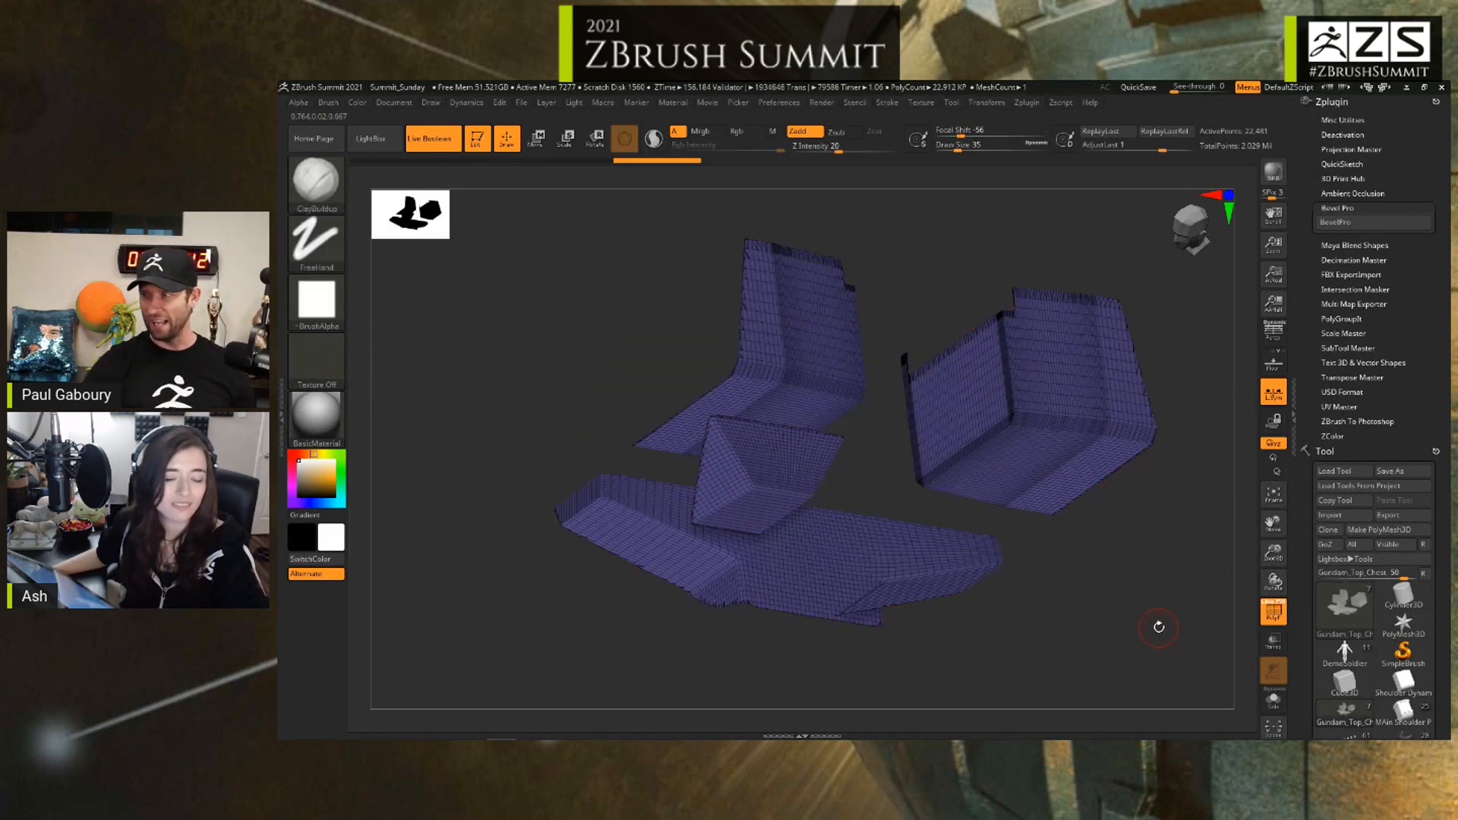
{"action": "left_click", "coordinate": [1067, 594], "text": "ctrl+shift"}
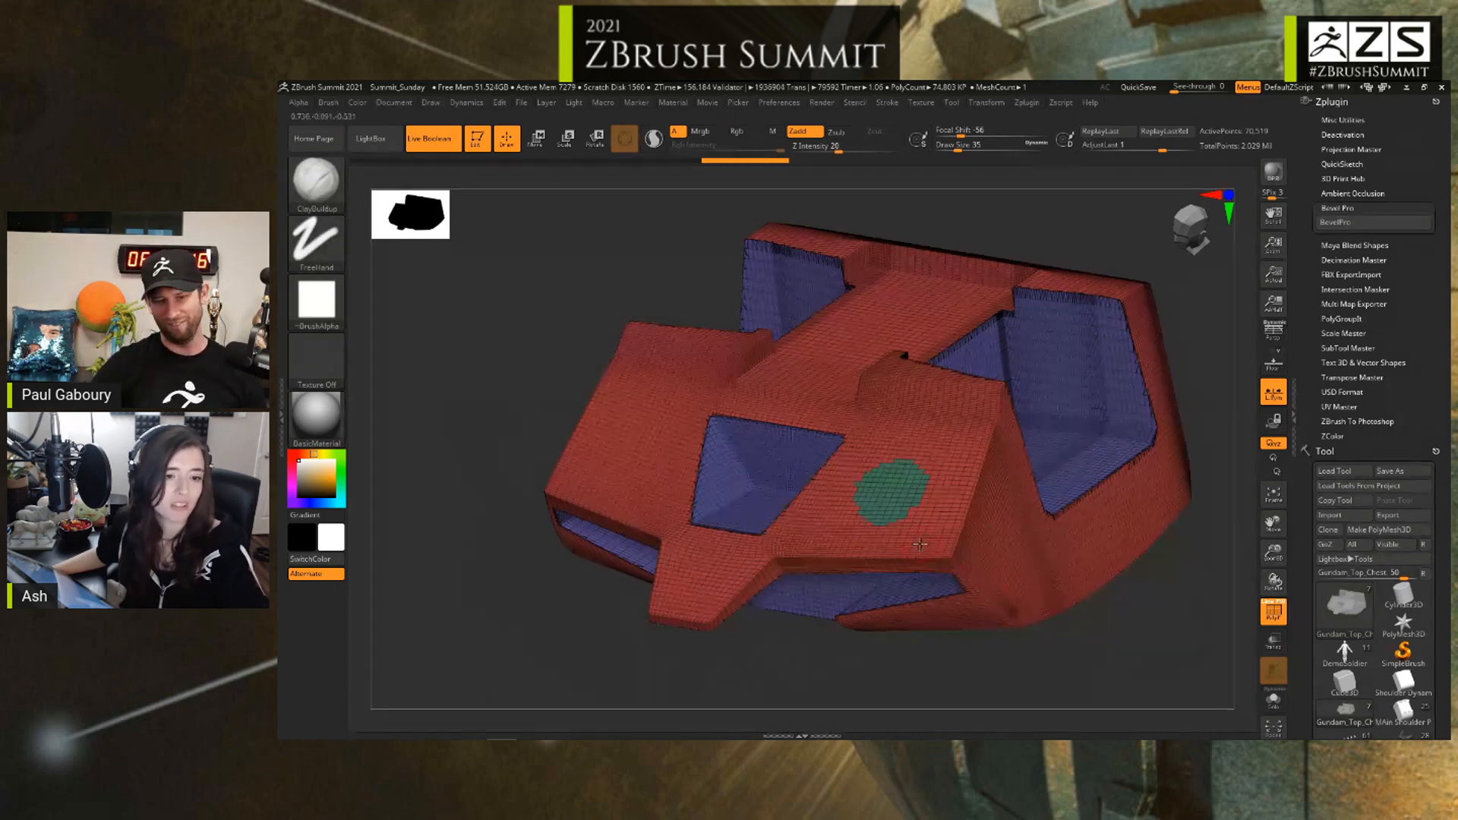
{"action": "left_click", "coordinate": [893, 505], "text": "ctrl+shift"}
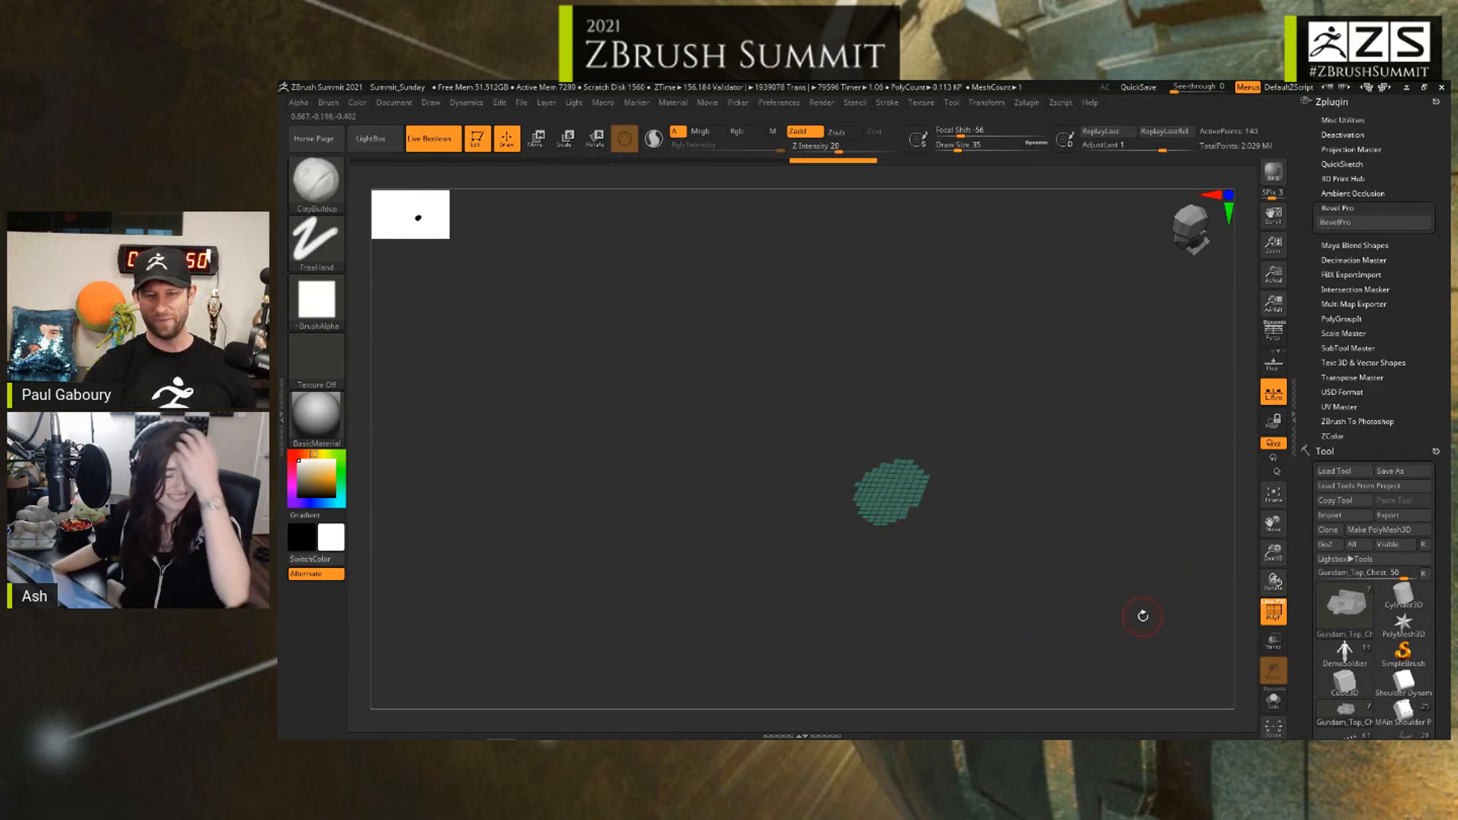
{"action": "left_click", "coordinate": [1139, 611], "text": "ctrl+shift"}
Step: Inspect the chest's surface with the polyframe hidden, then show the polyframe again
{"action": "right_click_drag", "start_coordinate": [901, 501], "coordinate": [808, 448]}
{"action": "key", "text": "shift+f"}
{"action": "right_click_drag", "start_coordinate": [937, 474], "coordinate": [827, 498], "text": "ctrl"}
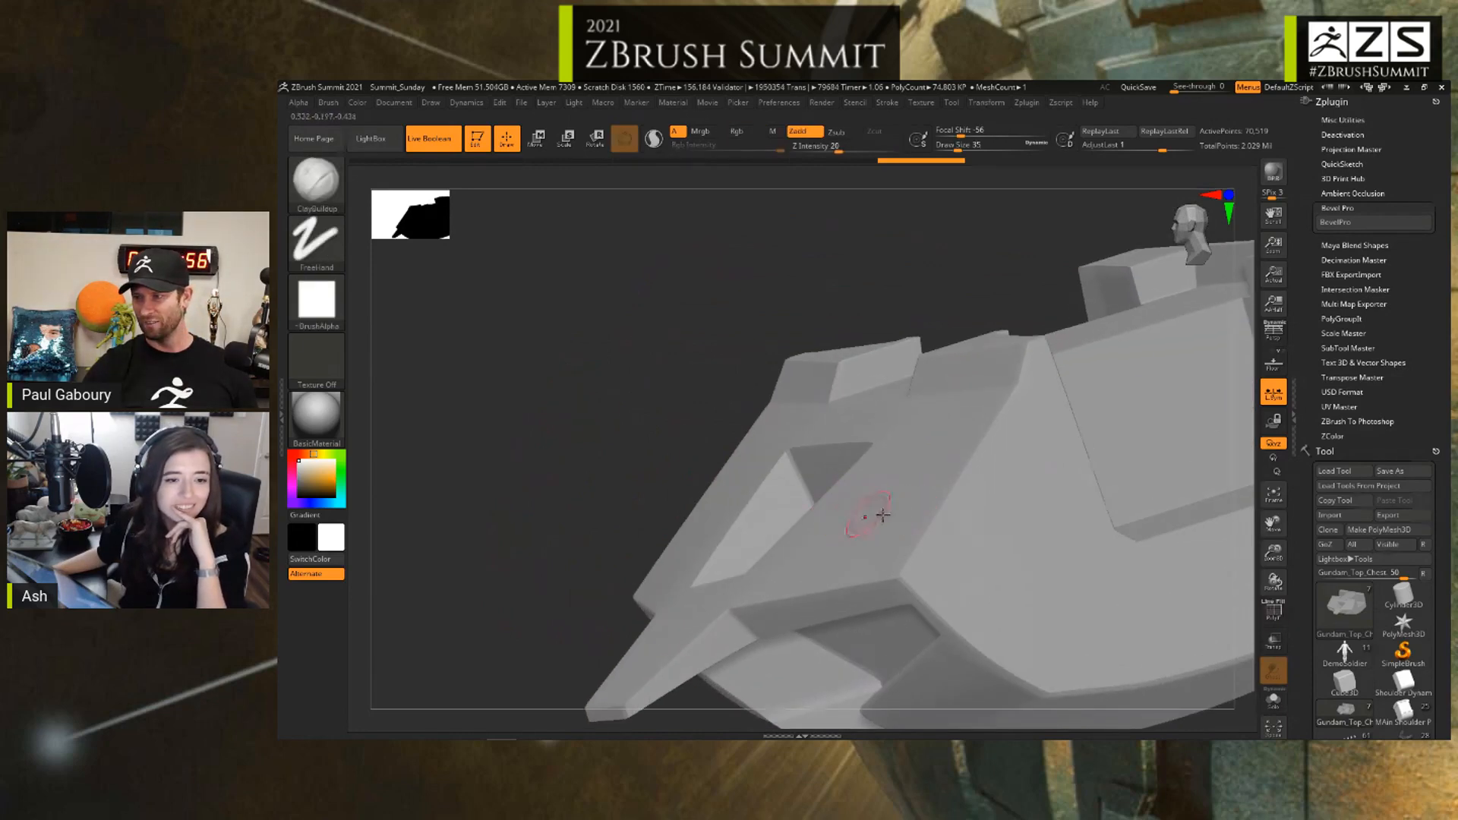
{"action": "mouse_move", "coordinate": [914, 530]}
{"action": "right_mouse_down", "text": "ctrl"}
{"action": "mouse_move", "coordinate": [852, 514]}
{"action": "mouse_move", "coordinate": [901, 544]}
{"action": "right_mouse_up", "text": "ctrl"}
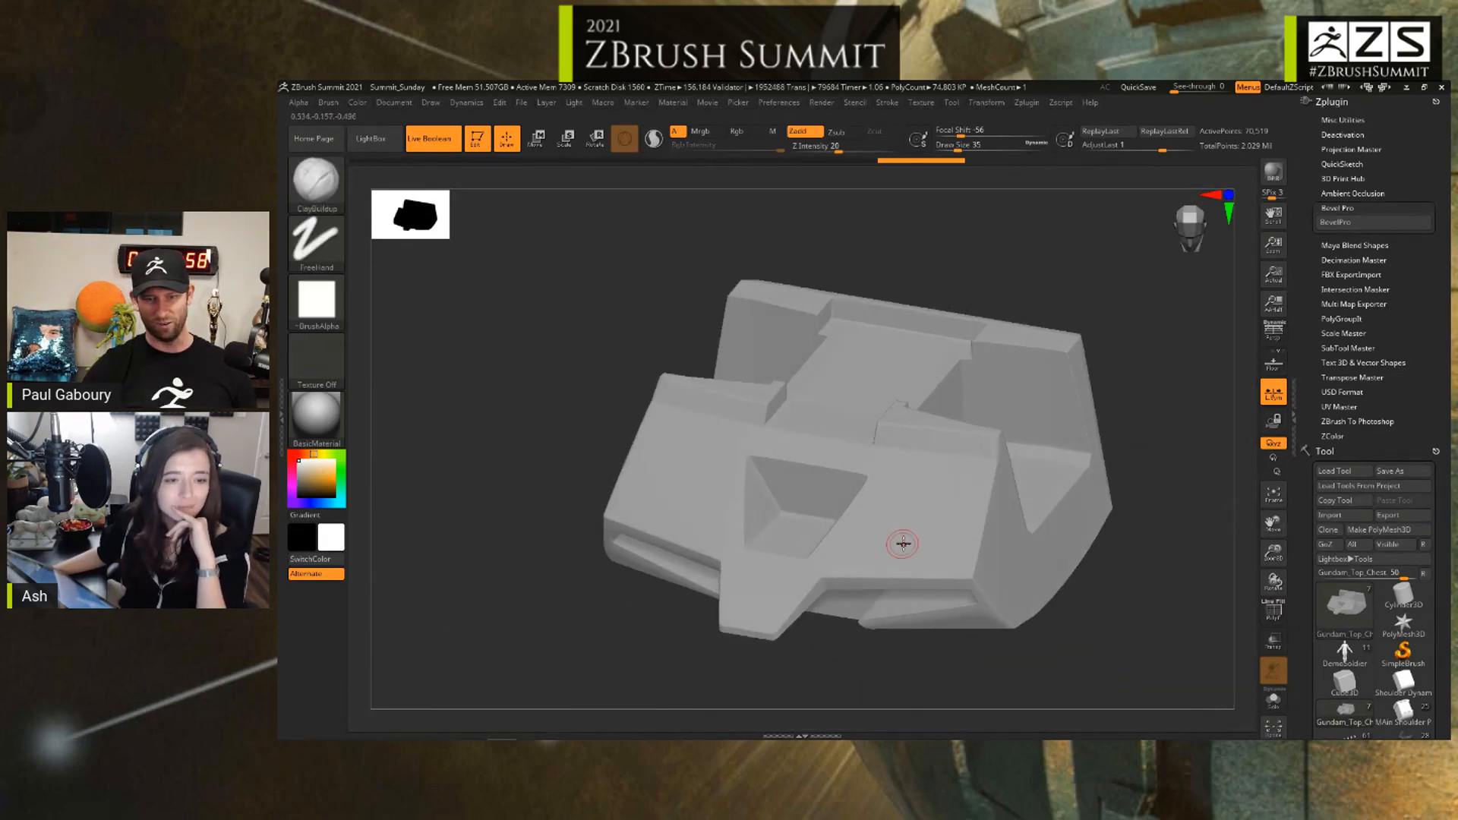
{"action": "key", "text": "shift+f"}
Step: Open the chest in BevelPro and raise Polygroup Angle slightly above 0 to exclude the flat circular polygroup from bevelling
{"action": "left_click", "coordinate": [1370, 224]}
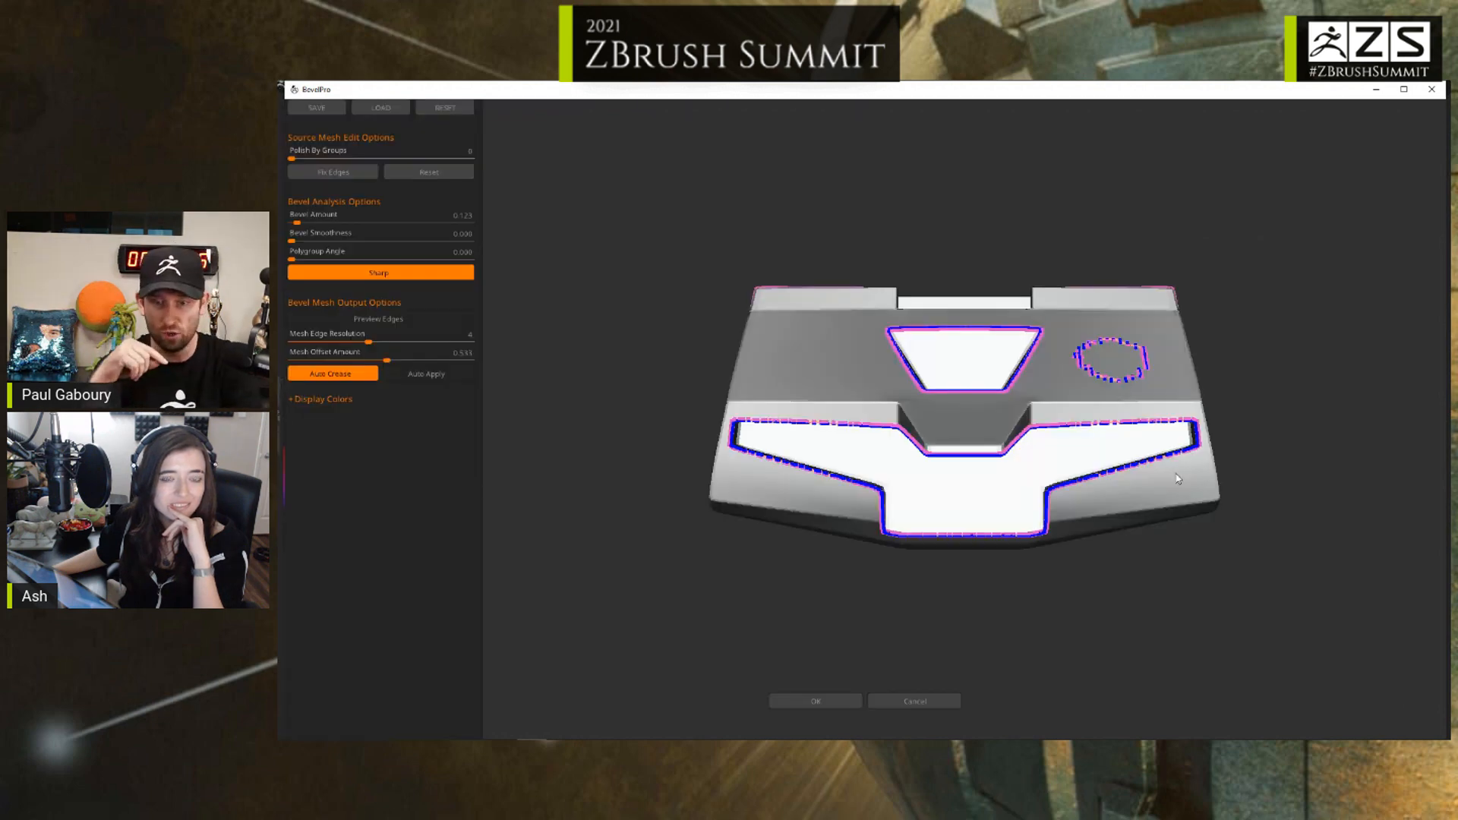
{"action": "left_click_drag", "start_coordinate": [1137, 476], "coordinate": [1278, 469]}
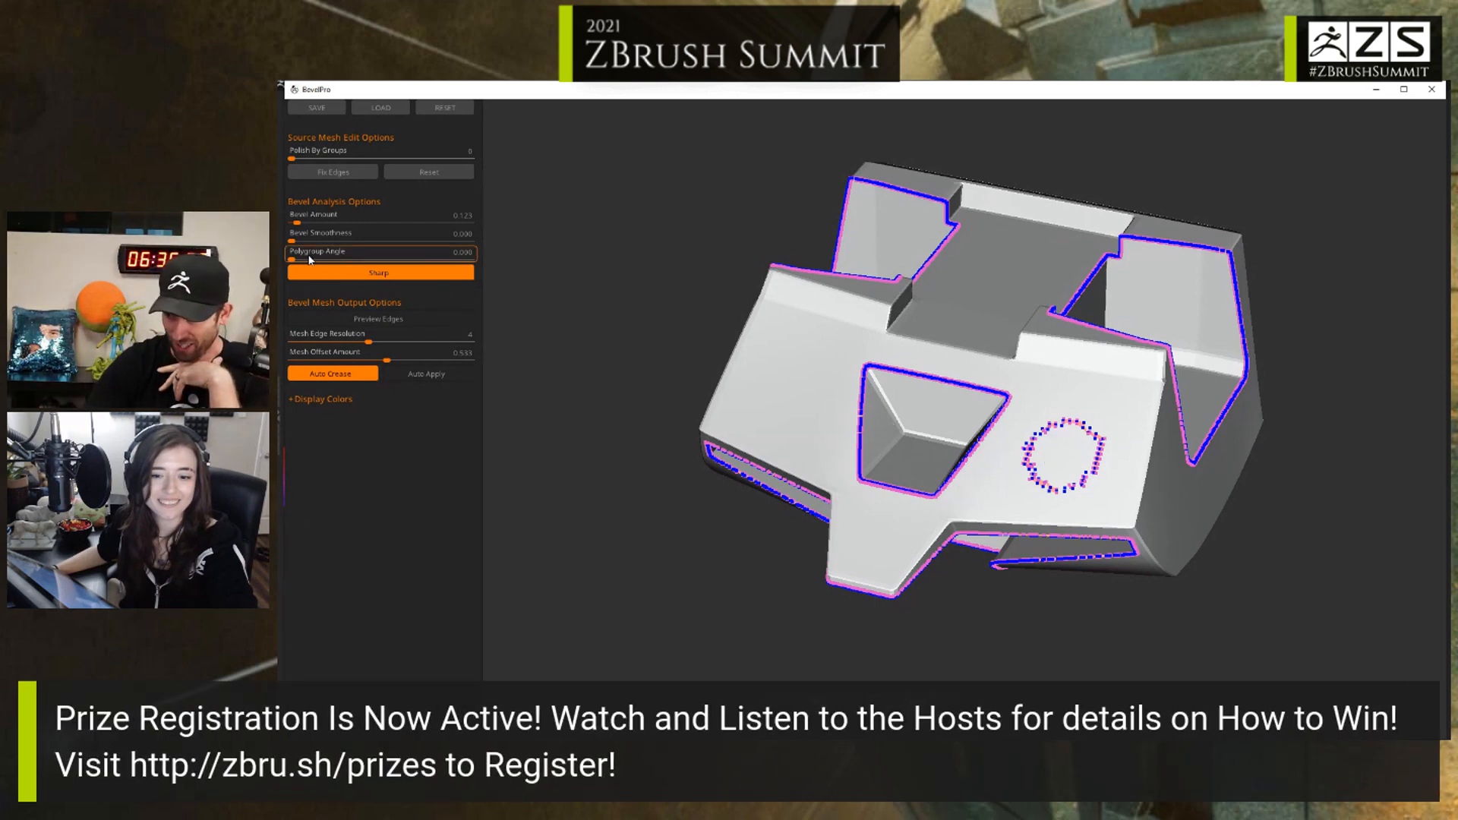
{"action": "left_click_drag", "start_coordinate": [293, 259], "coordinate": [303, 259]}
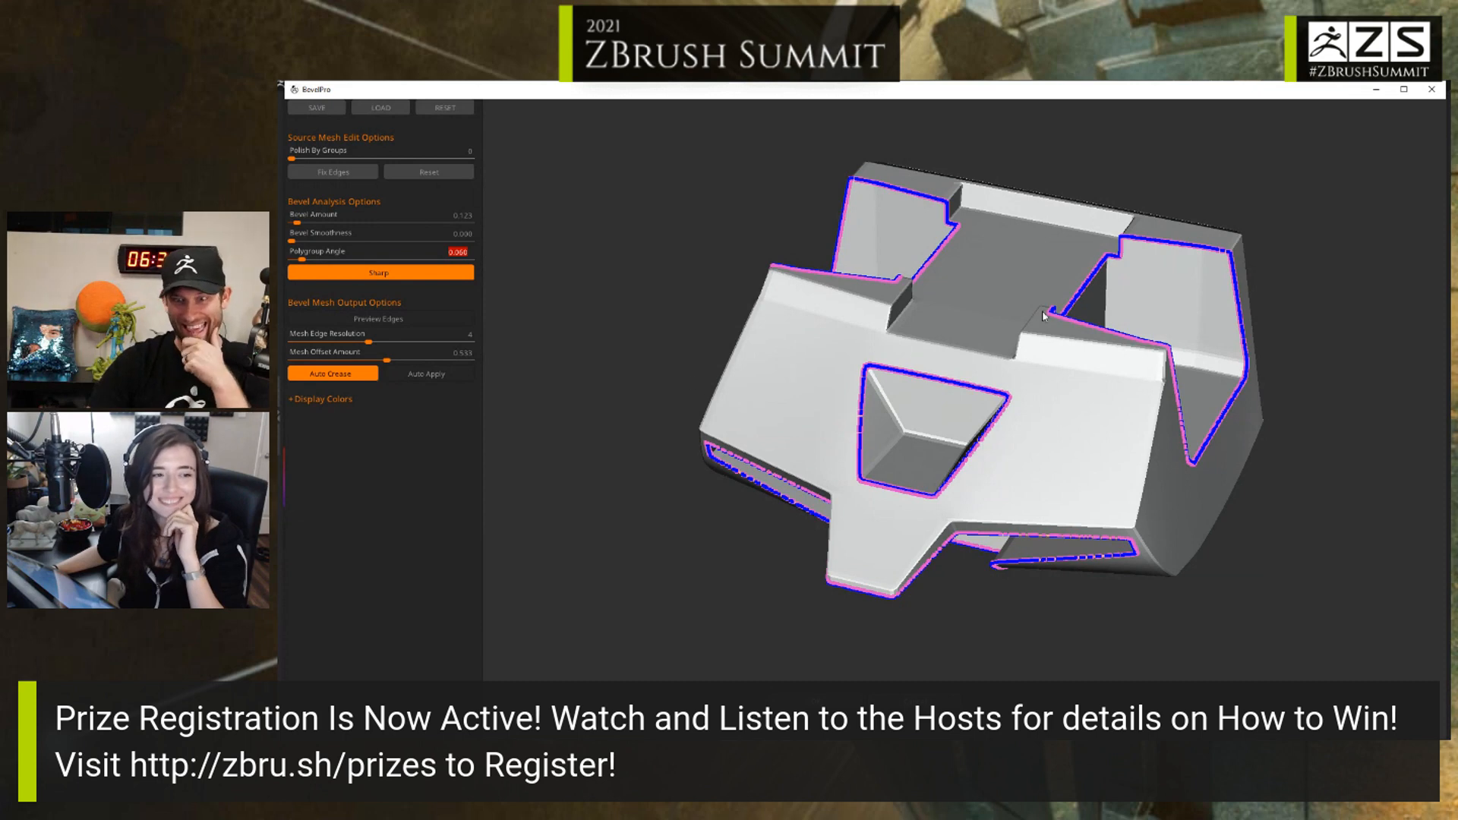
Step: Set the Bevel Amount to 0.551 for the chest's recess edges
{"action": "left_click_drag", "start_coordinate": [1330, 496], "coordinate": [1278, 521]}
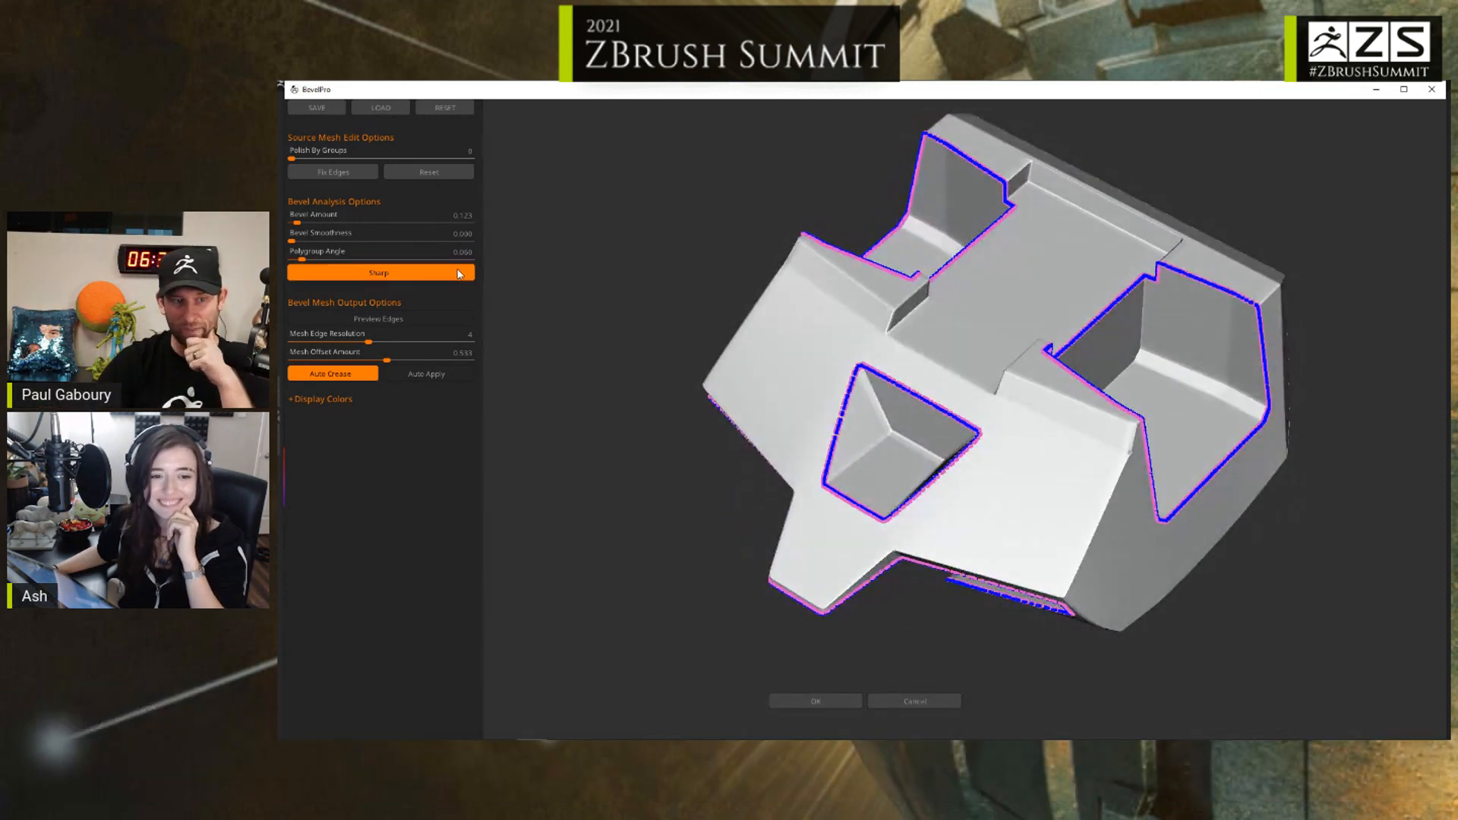
{"action": "left_click_drag", "start_coordinate": [318, 225], "coordinate": [337, 228]}
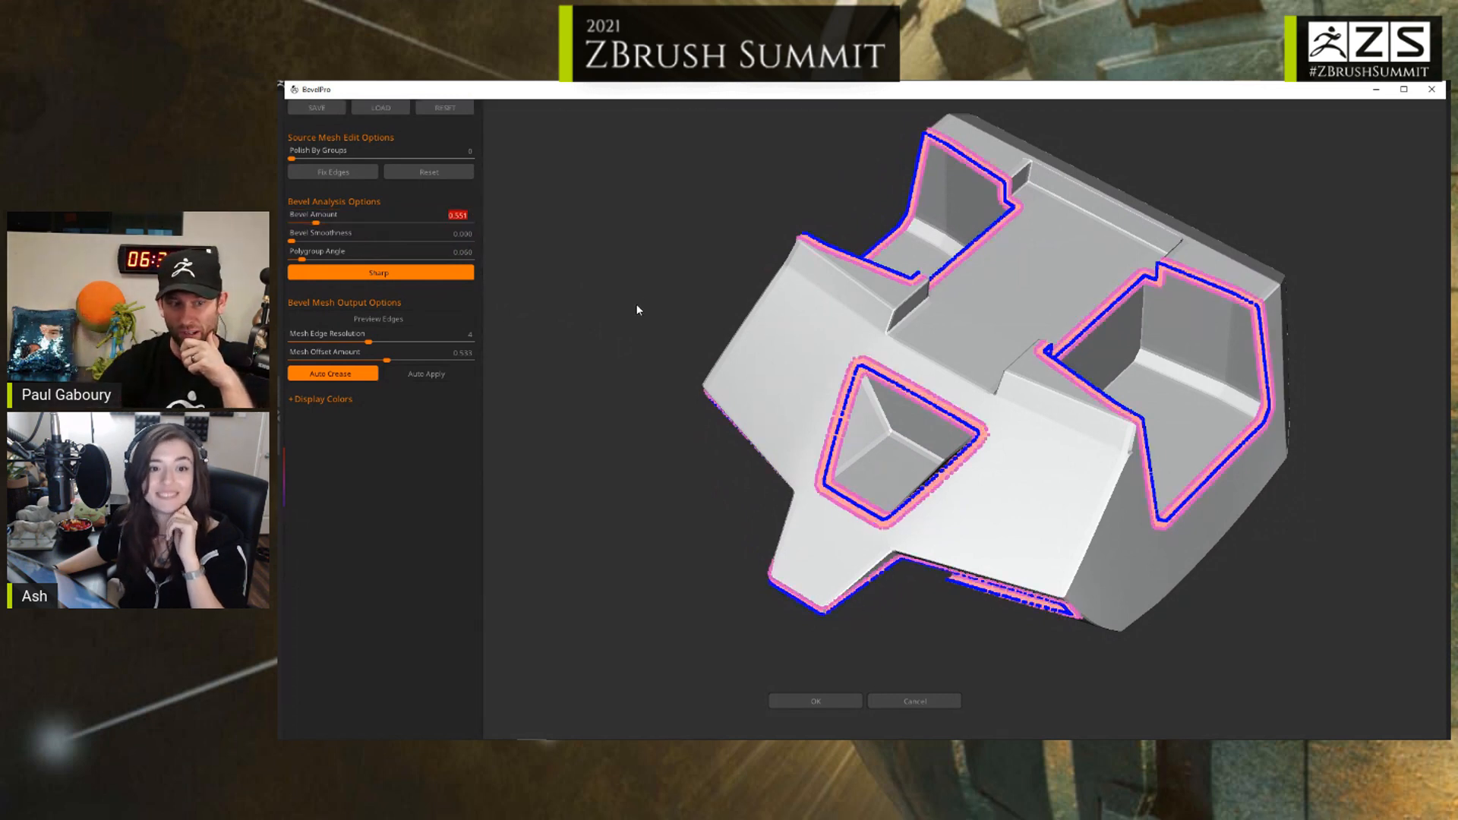
Step: Preview the bevel applied to the chest with Auto Apply, inspect the recess edges, and turn Auto Apply off again
{"action": "left_click_drag", "start_coordinate": [619, 357], "coordinate": [599, 384]}
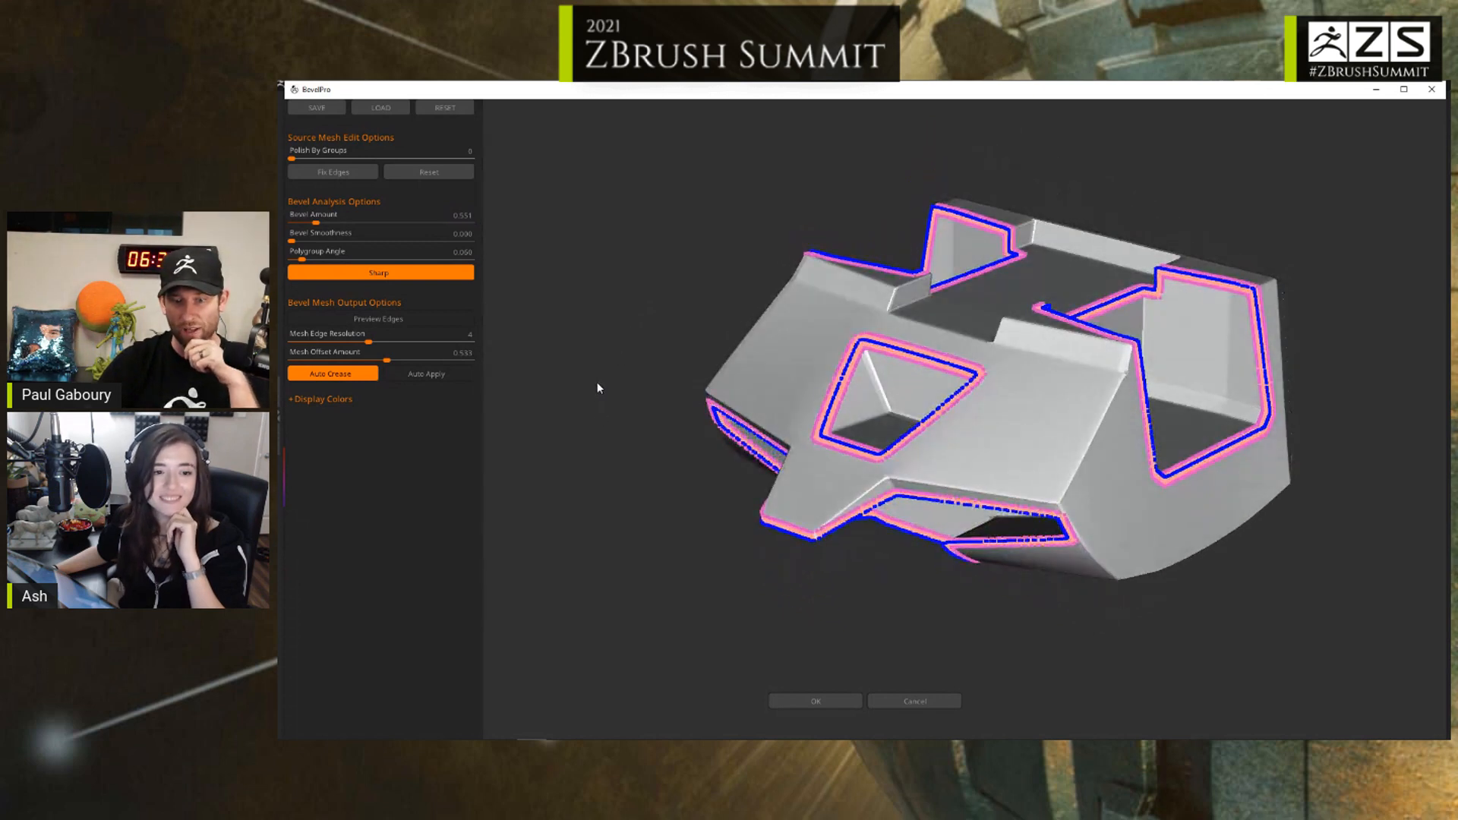
{"action": "left_click", "coordinate": [426, 374]}
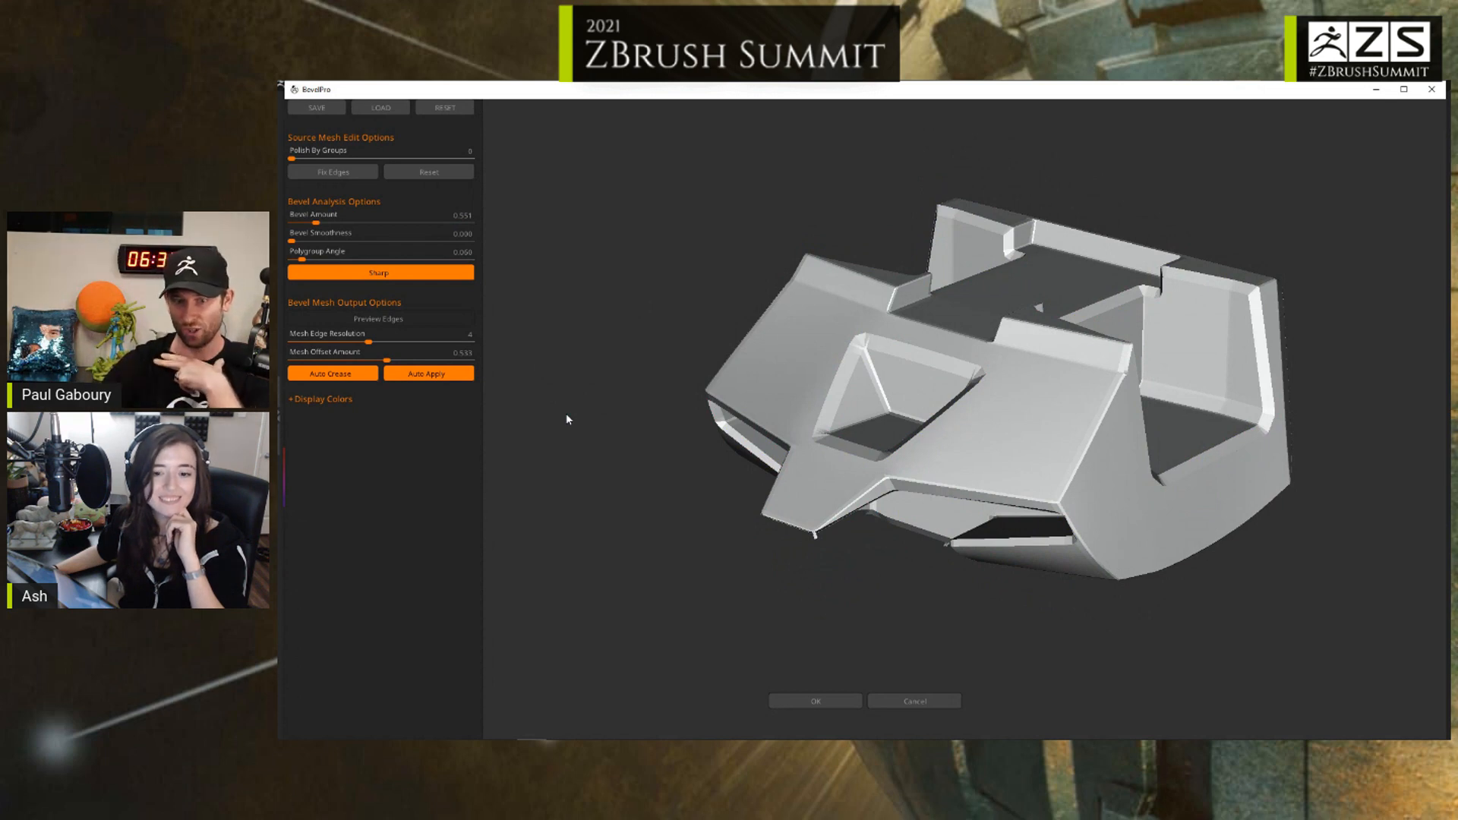
{"action": "left_click_drag", "start_coordinate": [567, 415], "coordinate": [618, 411]}
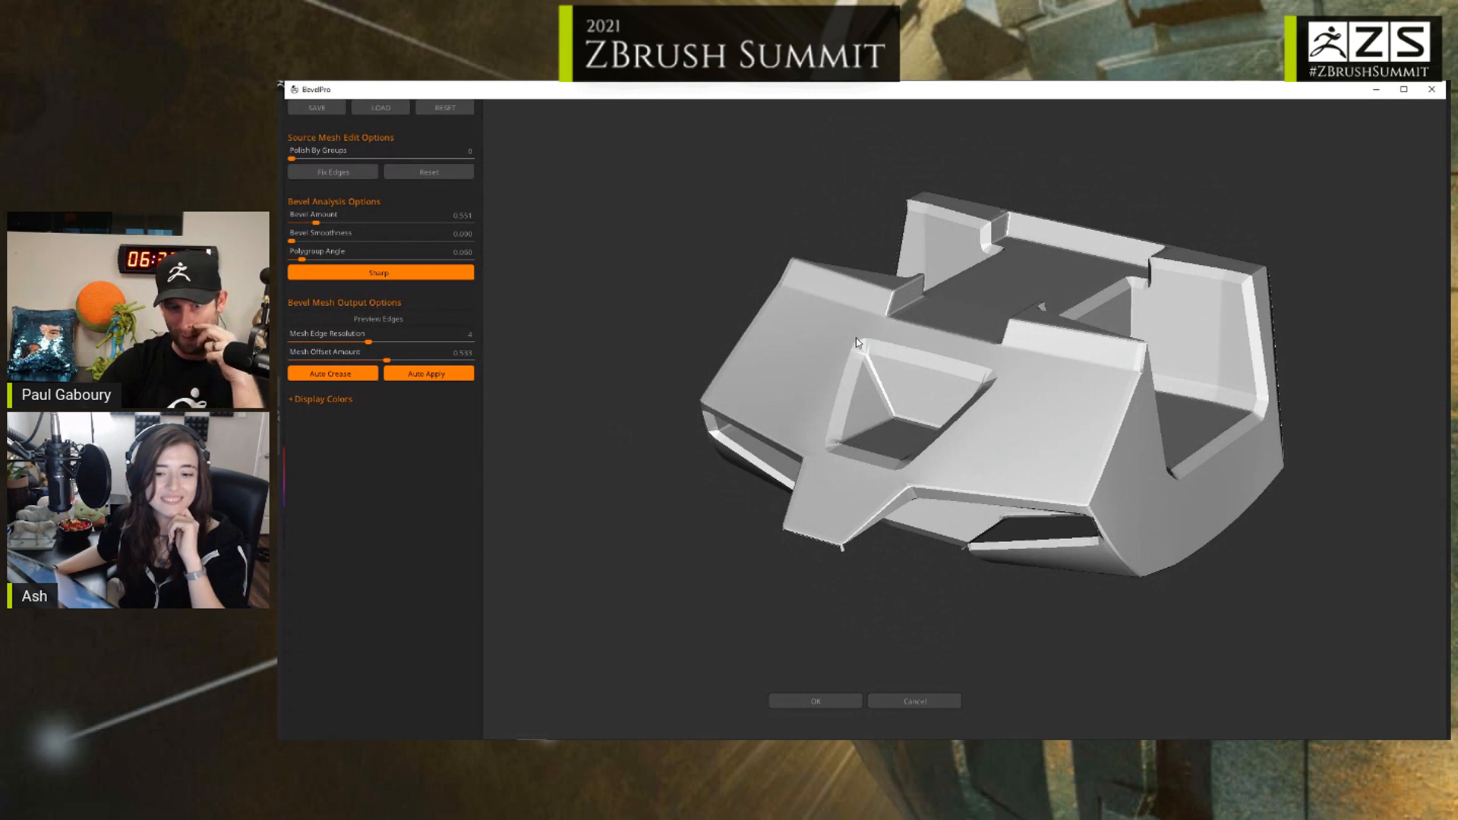
{"action": "left_click_drag", "start_coordinate": [835, 448], "coordinate": [950, 546]}
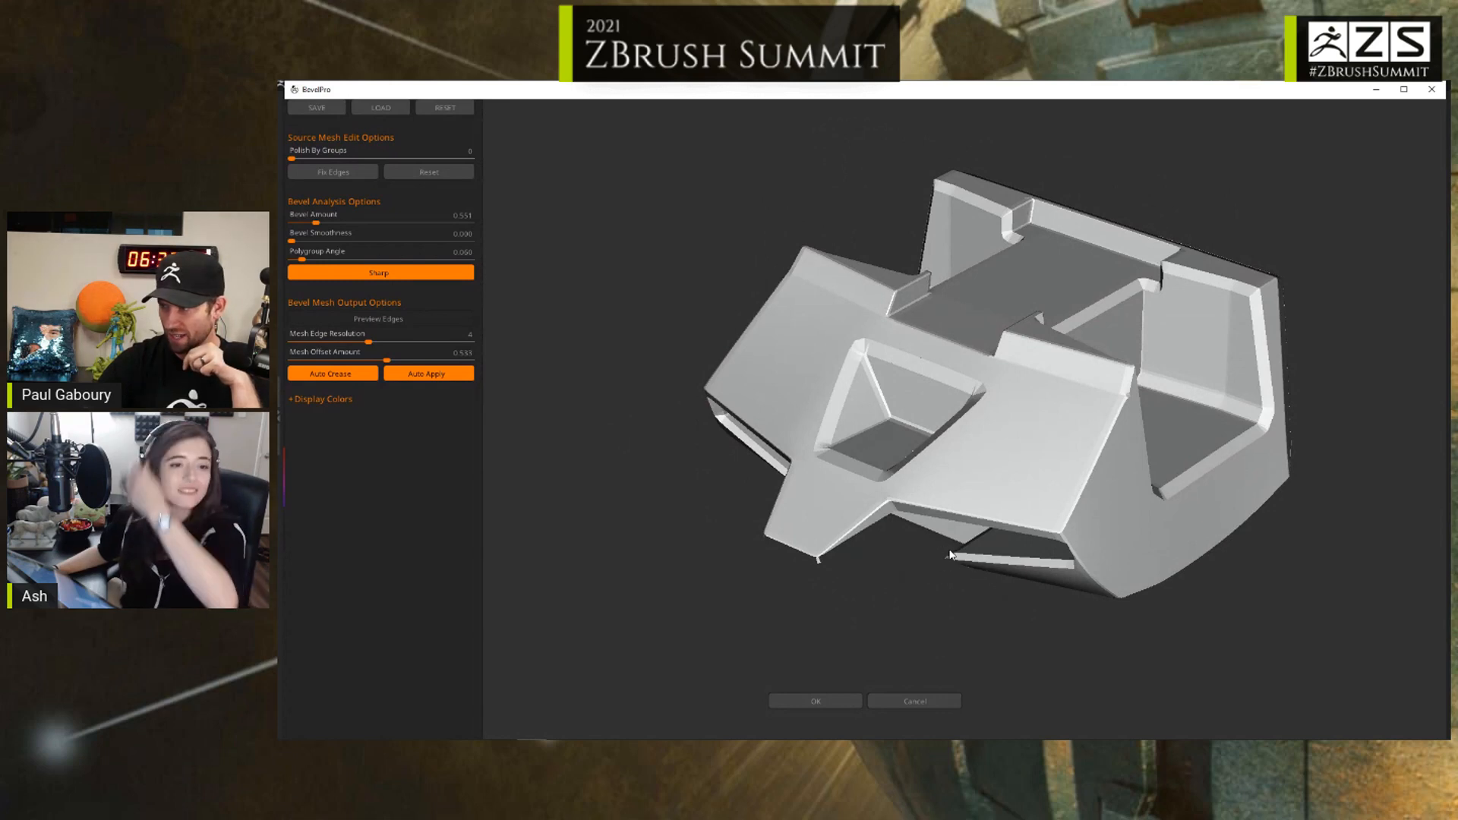
{"action": "left_click_drag", "start_coordinate": [917, 592], "coordinate": [934, 589]}
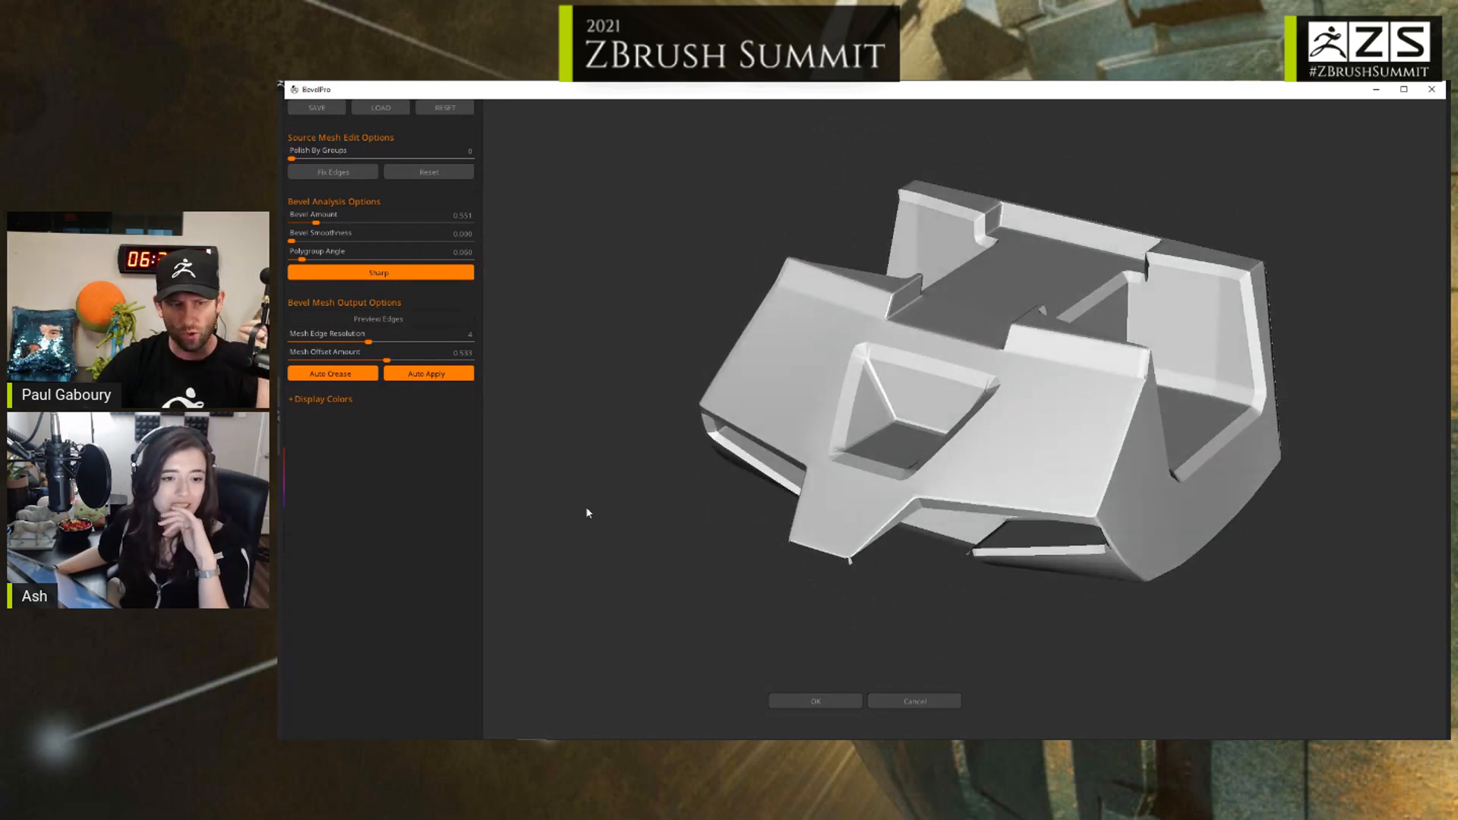
{"action": "left_click", "coordinate": [444, 374]}
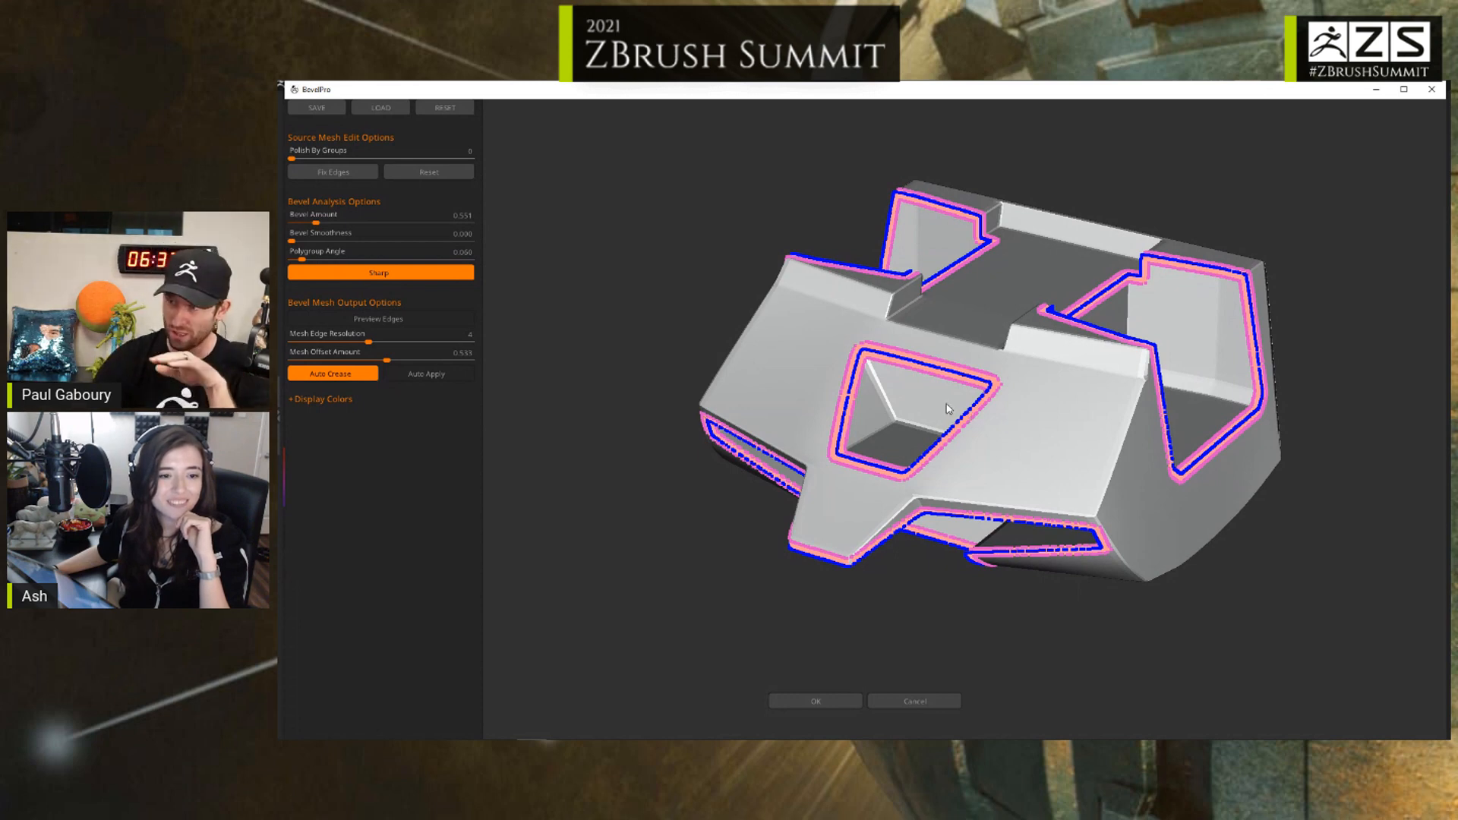
Step: Preview the bevel mesh edges around the chest's recess, try the minimum Mesh Edge Resolution, set it to 6, and end the preview
{"action": "left_click", "coordinate": [460, 319]}
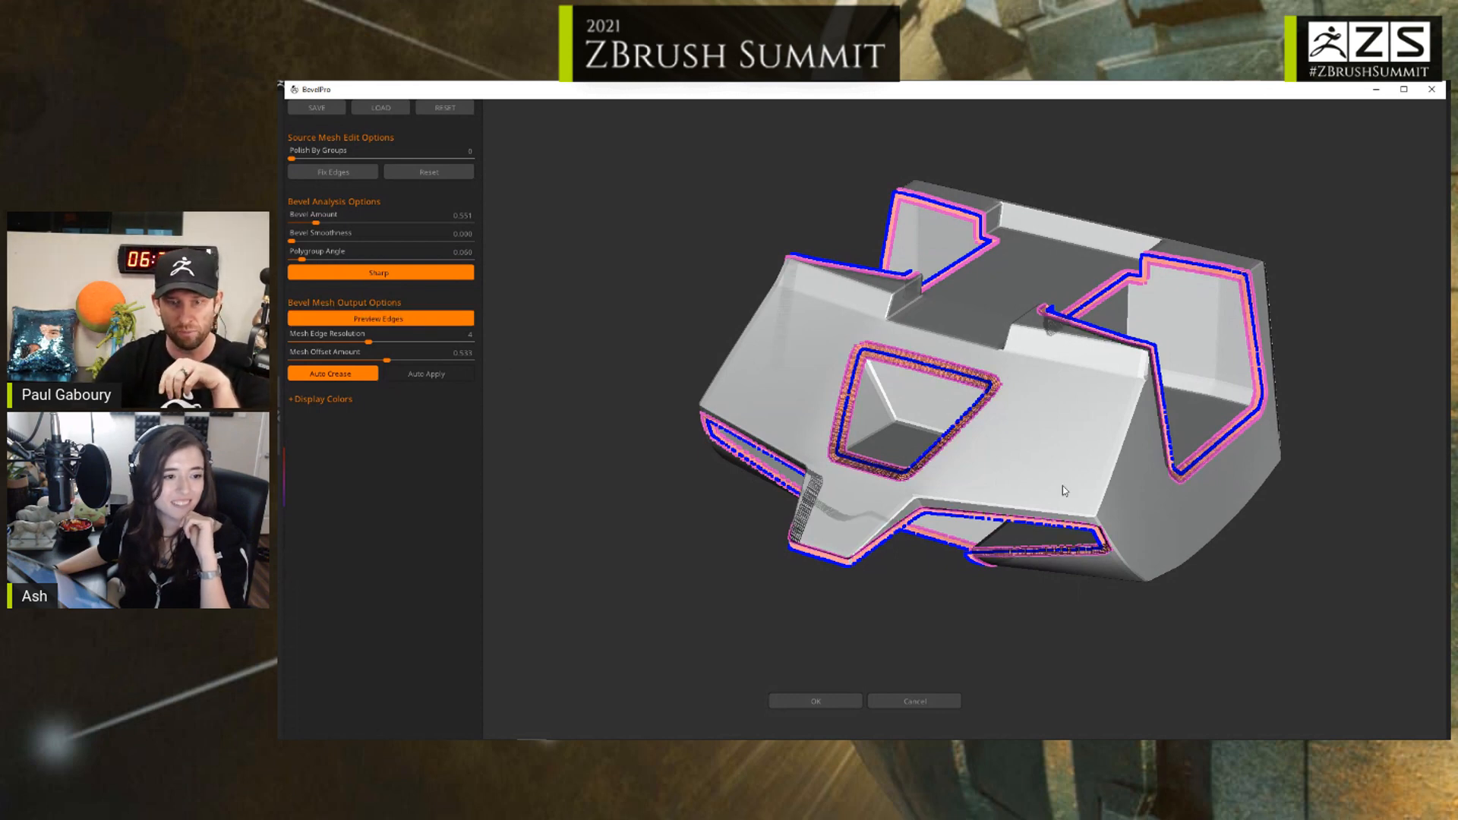
{"action": "right_click_drag", "start_coordinate": [1003, 418], "coordinate": [1156, 541], "text": "ctrl"}
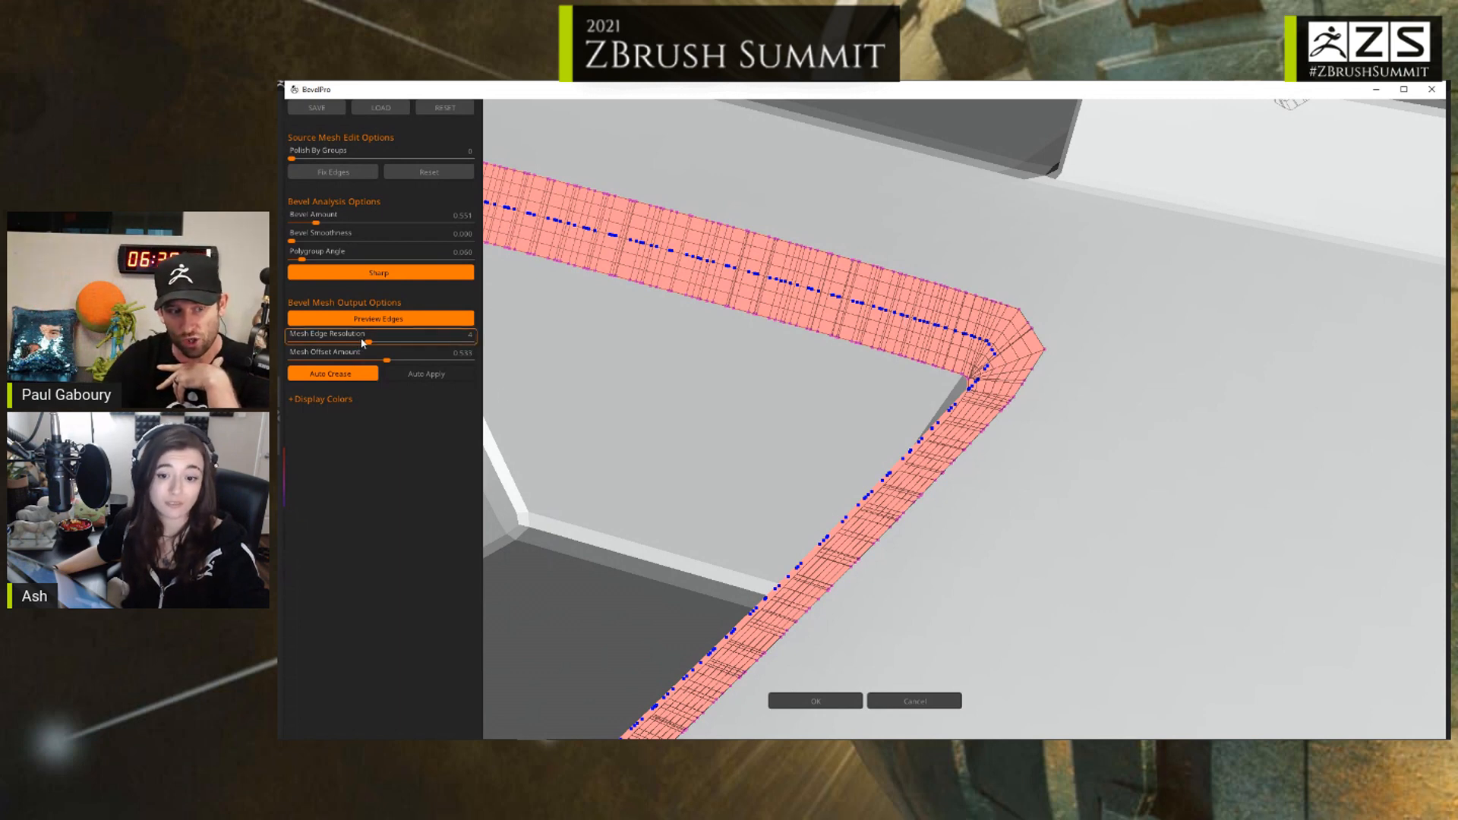
{"action": "left_click_drag", "start_coordinate": [369, 344], "coordinate": [312, 345]}
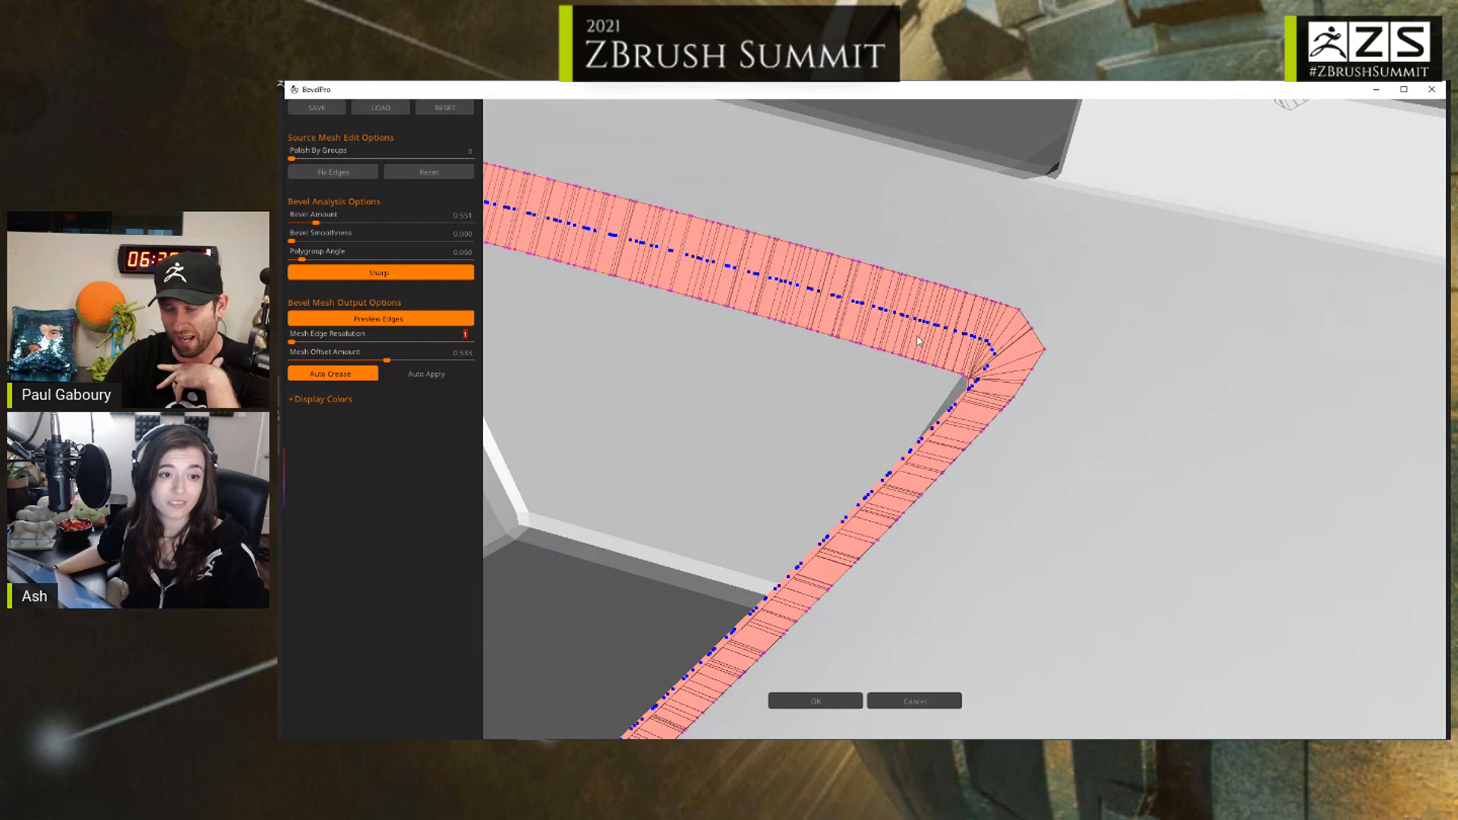
{"action": "left_click_drag", "start_coordinate": [373, 345], "coordinate": [431, 338]}
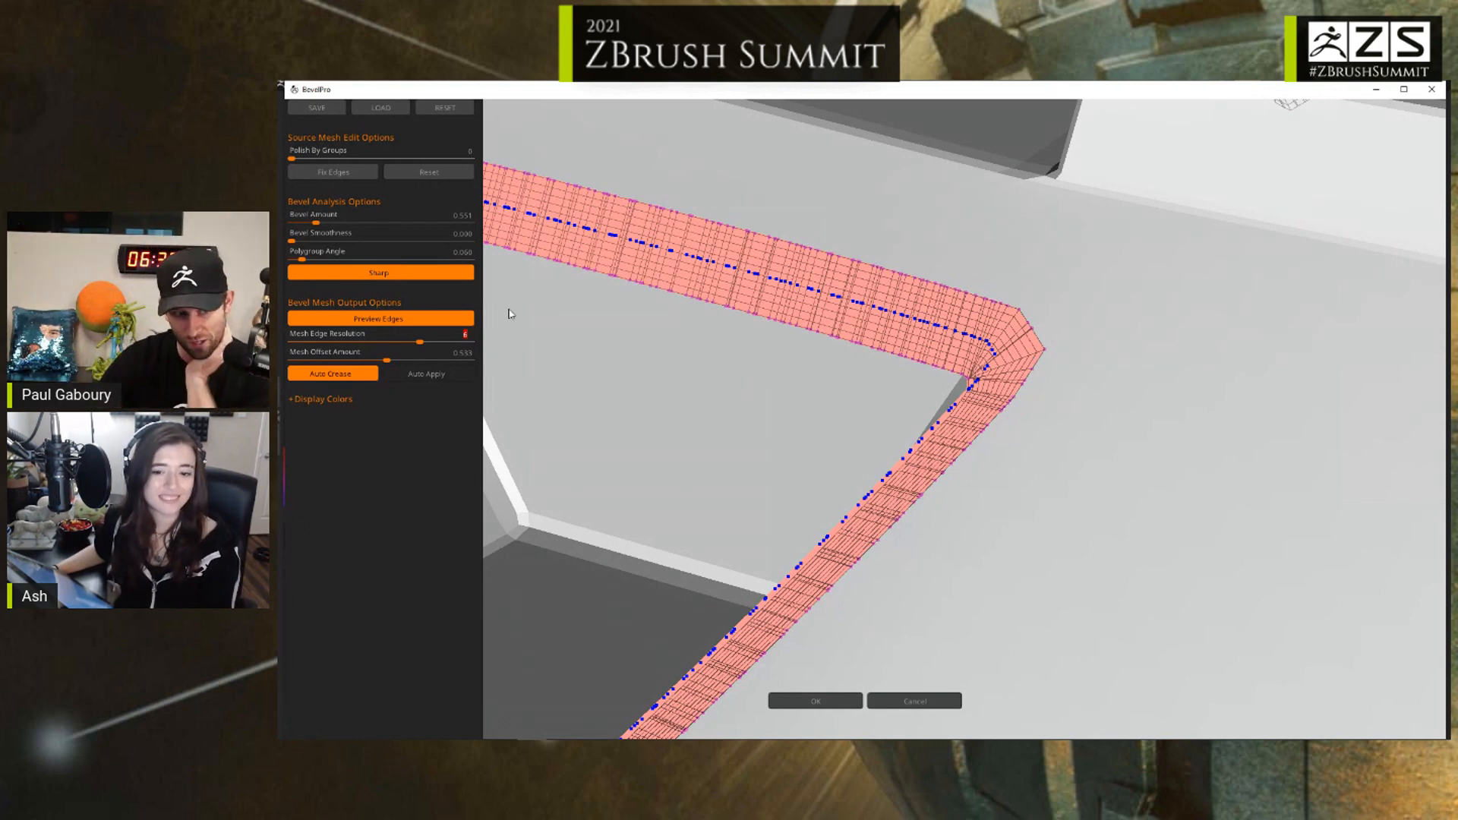
{"action": "left_click", "coordinate": [350, 318]}
{"action": "scroll", "coordinate": [1068, 530], "scroll_direction": "down", "scroll_amount": 6}
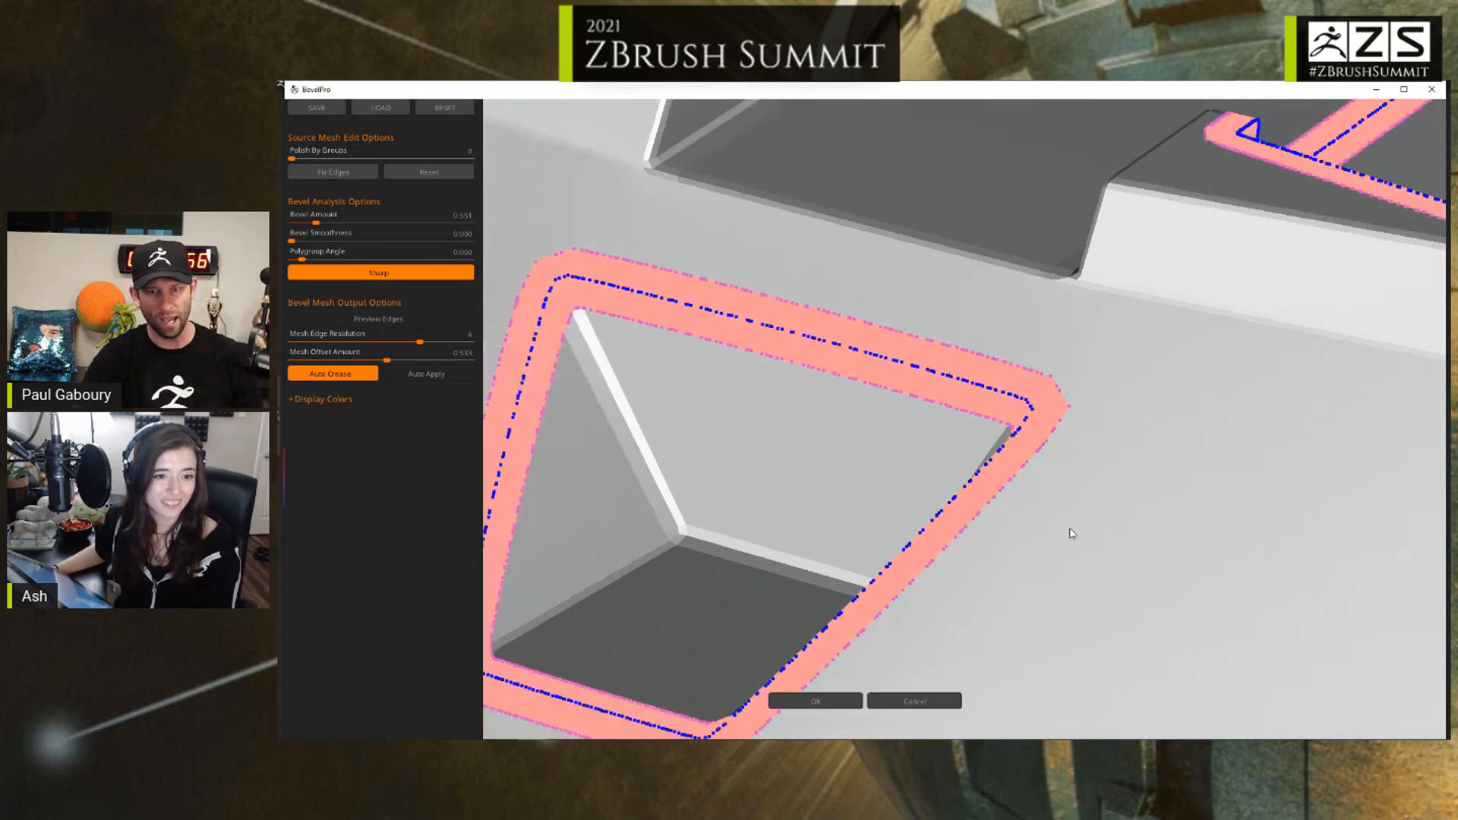
Step: Check the higher-resolution bevel on the chest's front recesses with Auto Apply, and turn Auto Apply back off
{"action": "left_click", "coordinate": [426, 373]}
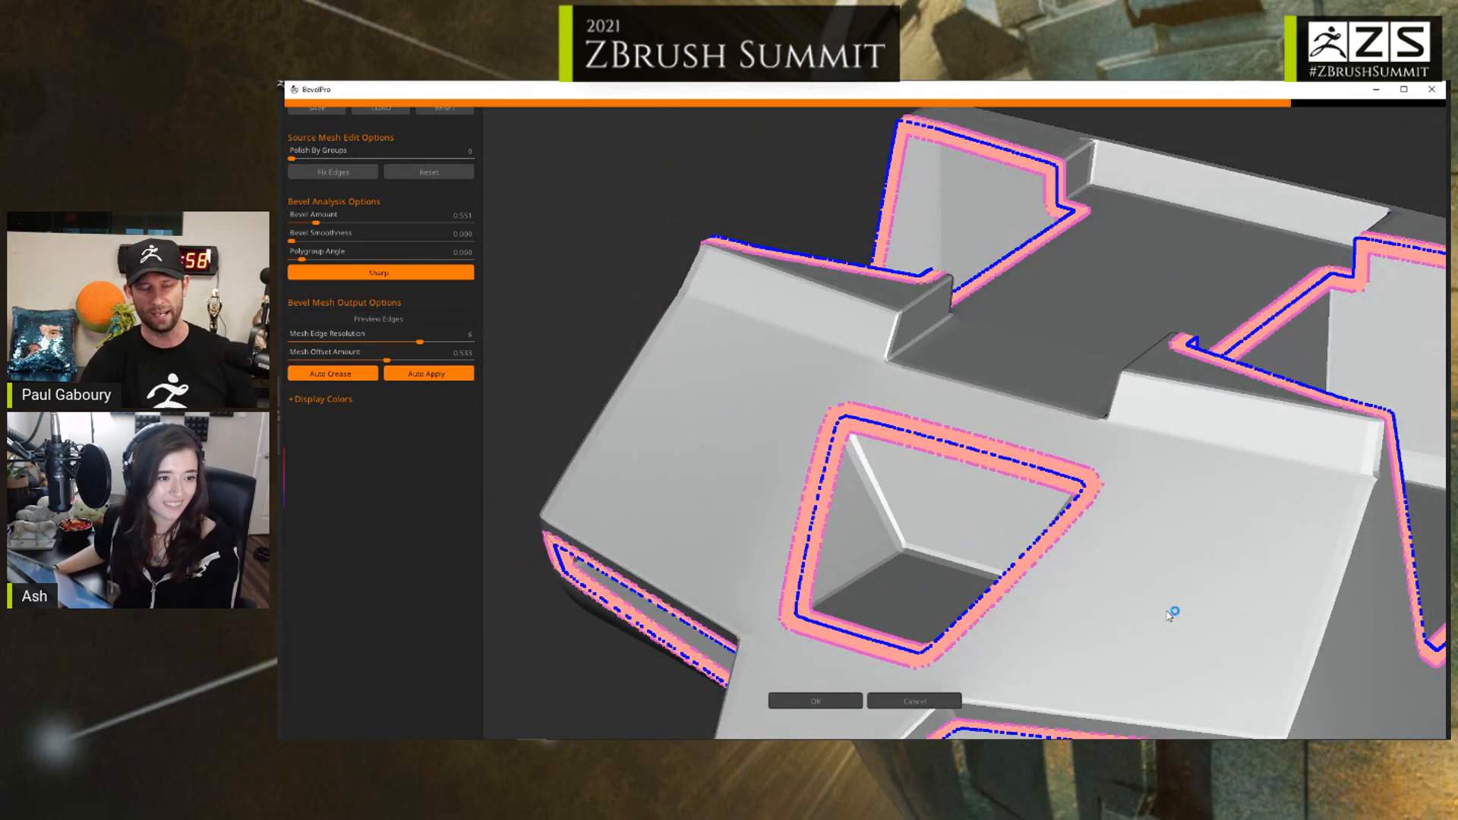
{"action": "left_click_drag", "start_coordinate": [1188, 612], "coordinate": [1010, 495], "text": "alt"}
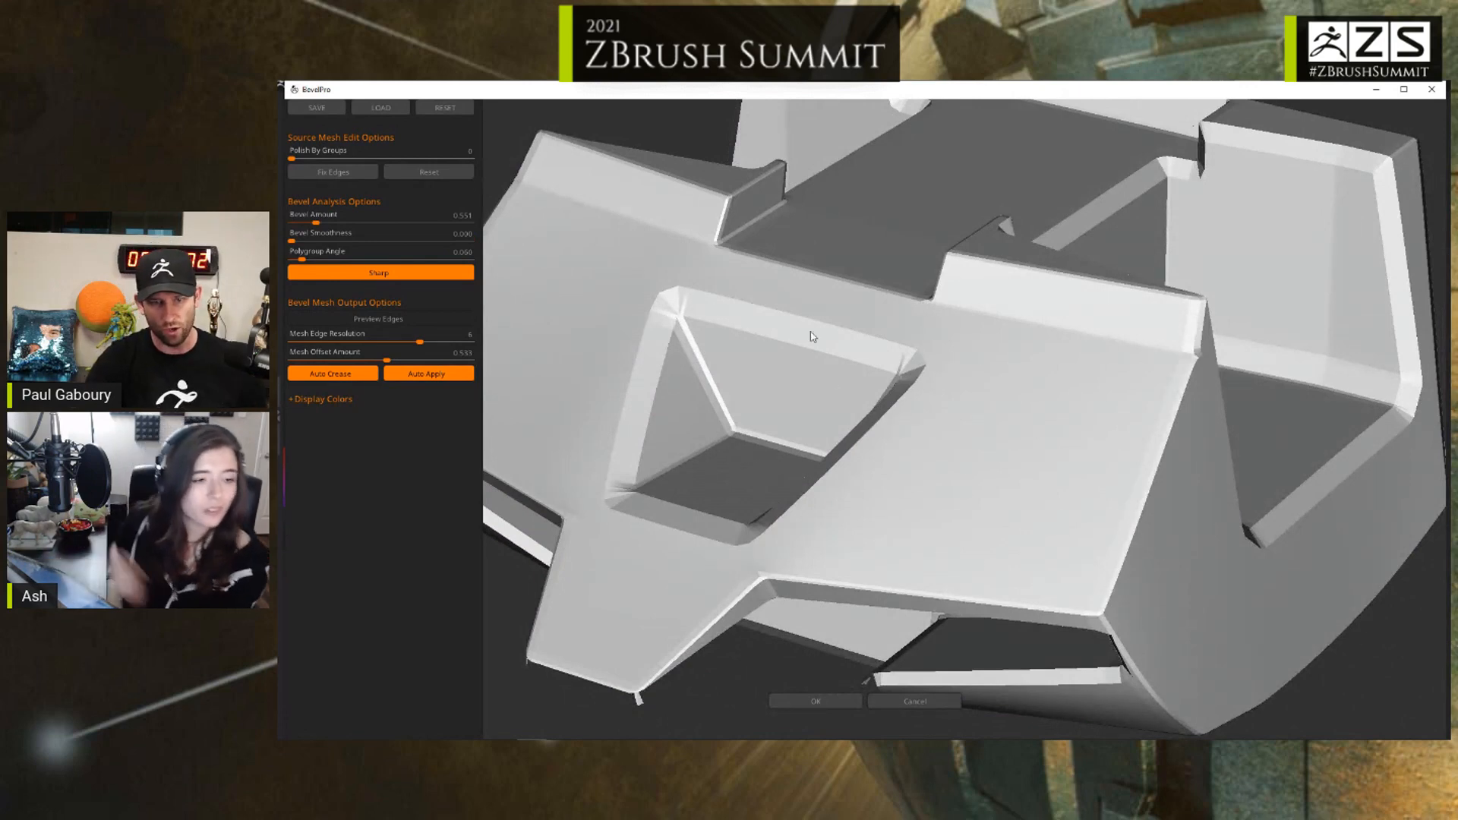
{"action": "left_click_drag", "start_coordinate": [983, 503], "coordinate": [987, 402], "text": "alt"}
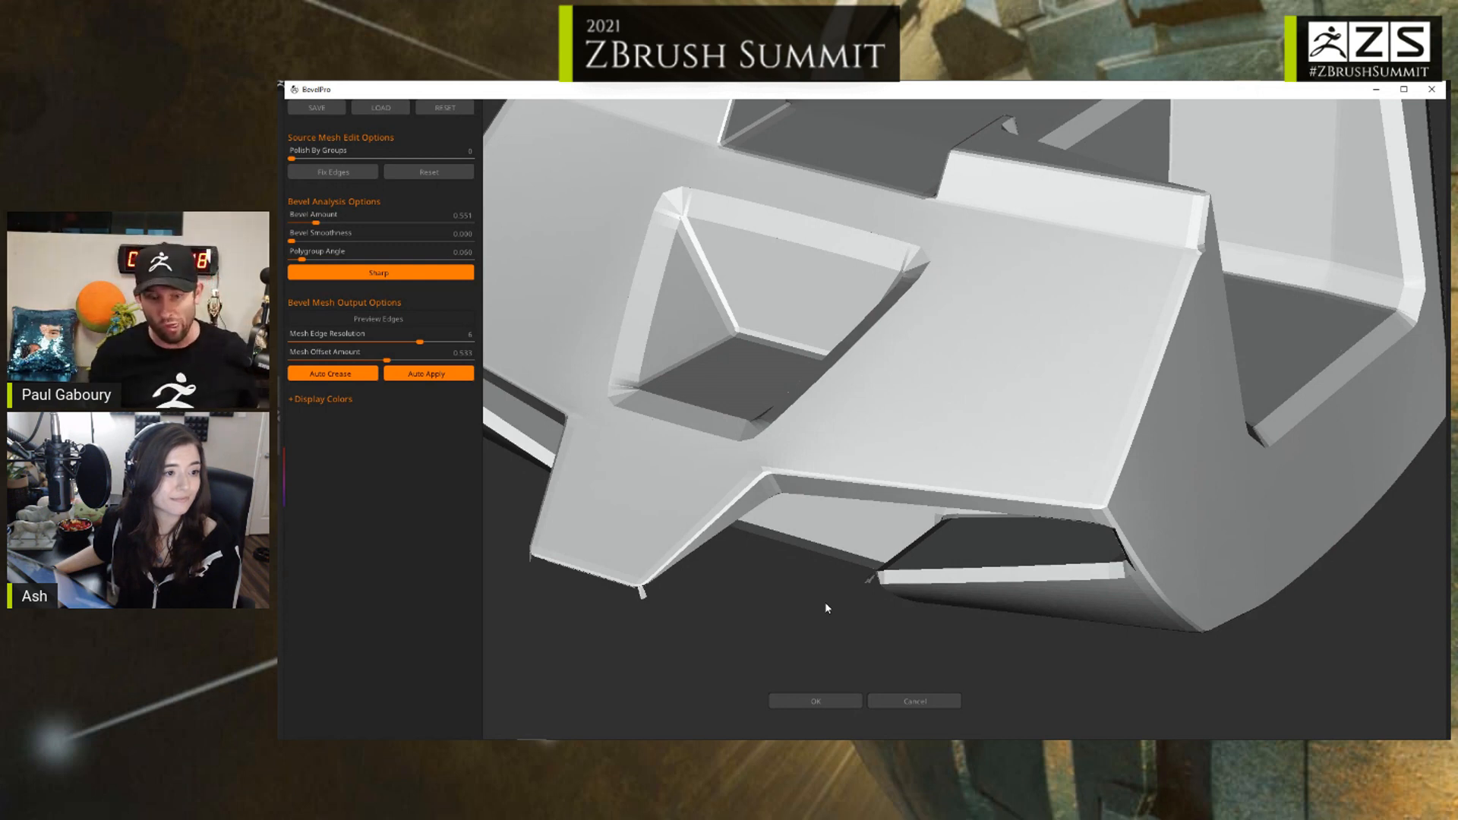
{"action": "left_click", "coordinate": [426, 373]}
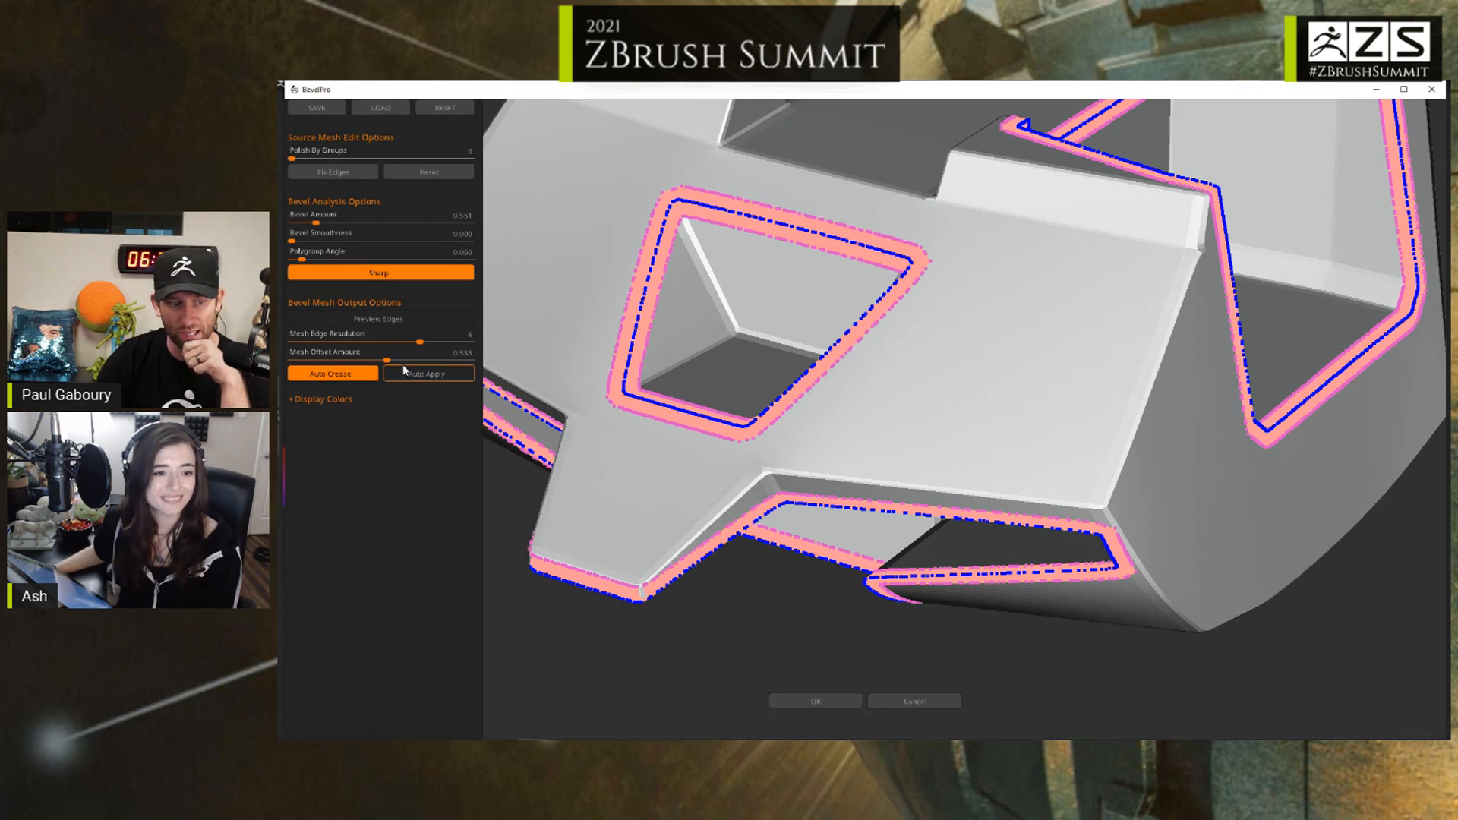
Step: Compare Mesh Offset Amounts of 0.751 and 0.178 on the chest's bevel bands, and set the value to 0.711
{"action": "left_click_drag", "start_coordinate": [387, 360], "coordinate": [425, 360]}
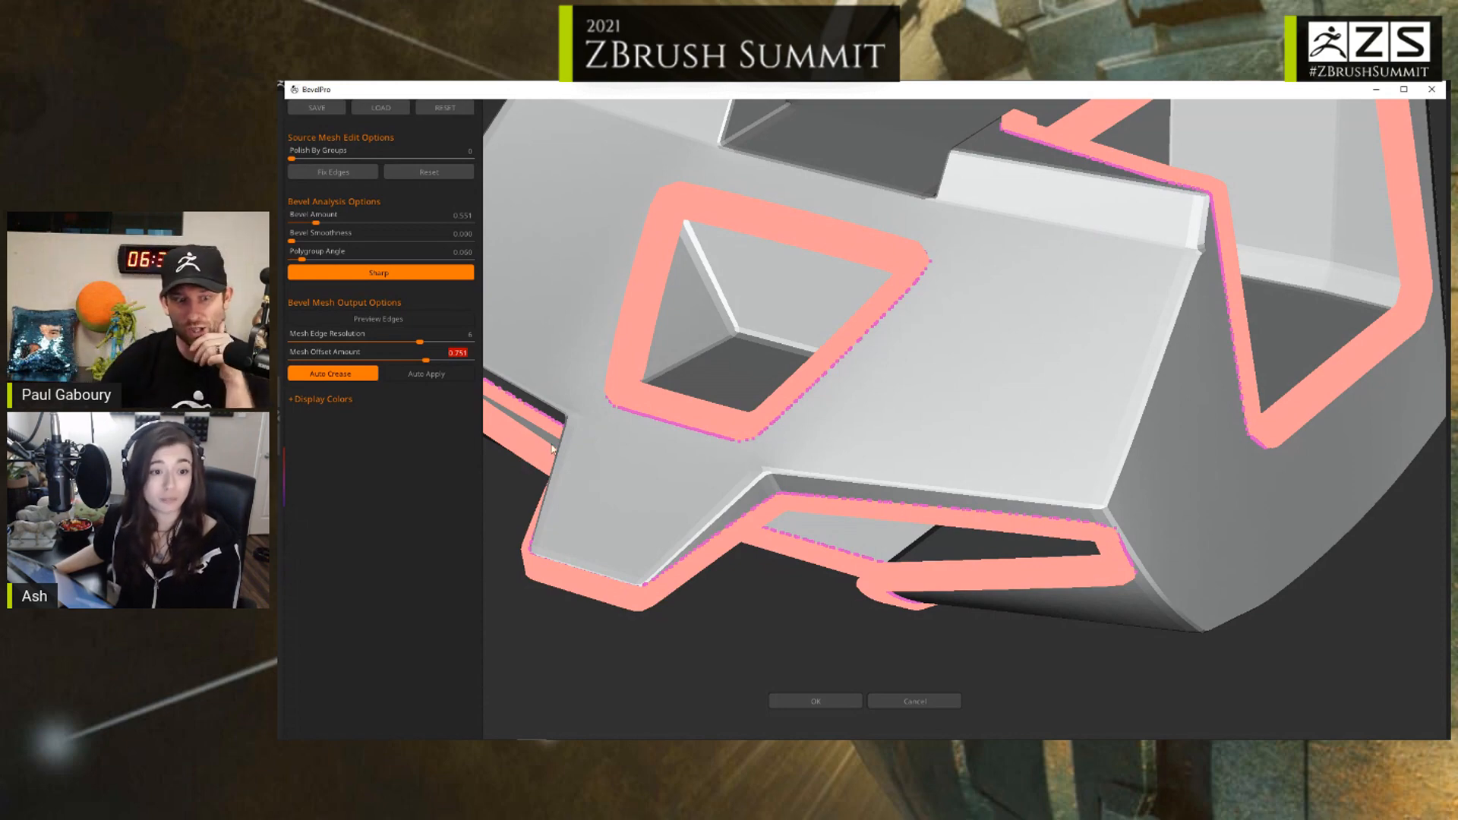
{"action": "mouse_move", "coordinate": [788, 629]}
{"action": "left_mouse_down"}
{"action": "mouse_move", "coordinate": [807, 586]}
{"action": "mouse_move", "coordinate": [782, 618]}
{"action": "left_mouse_up"}
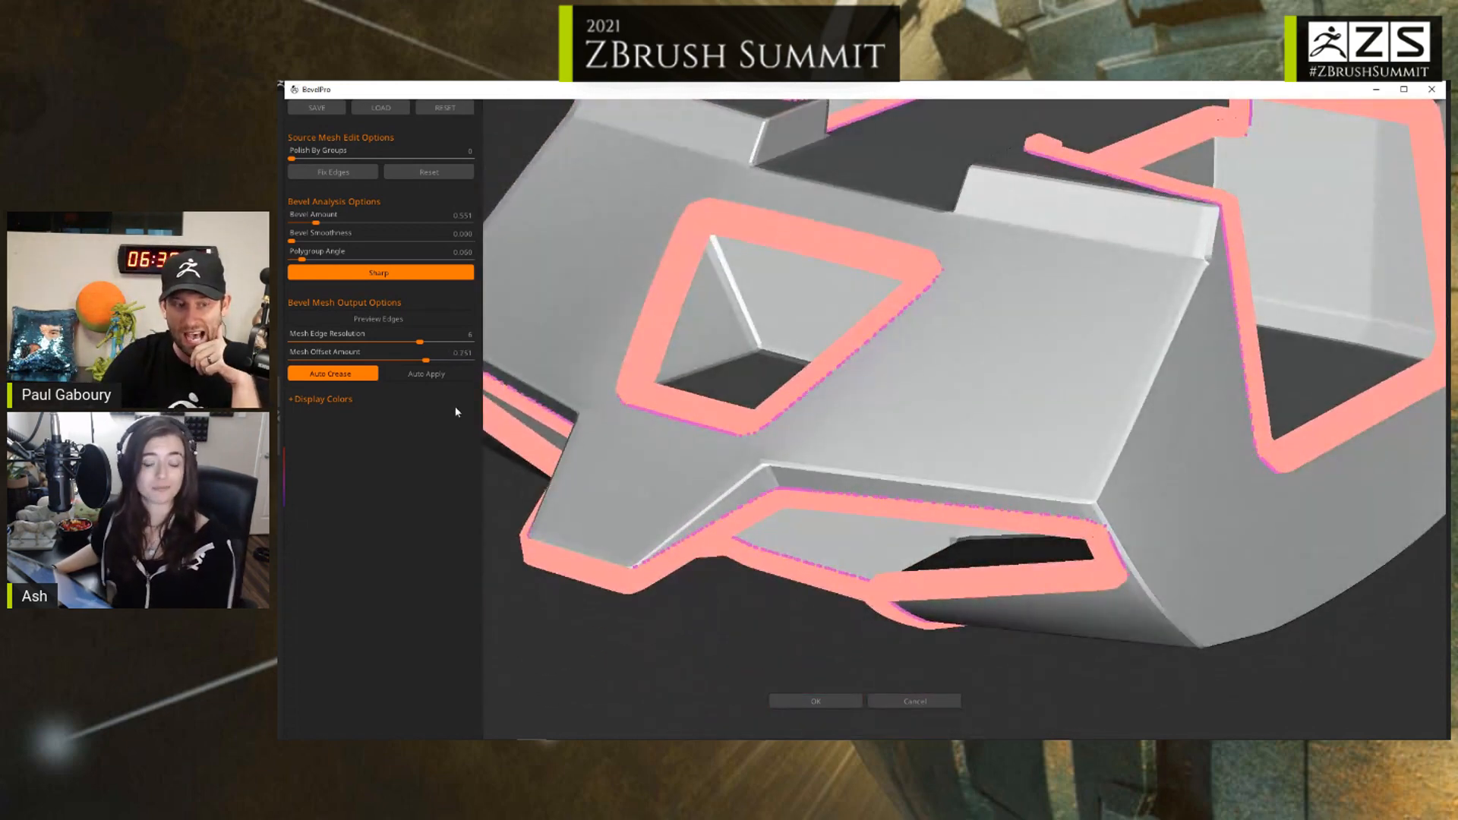
{"action": "left_click_drag", "start_coordinate": [427, 365], "coordinate": [324, 365]}
{"action": "left_click_drag", "start_coordinate": [727, 613], "coordinate": [950, 602]}
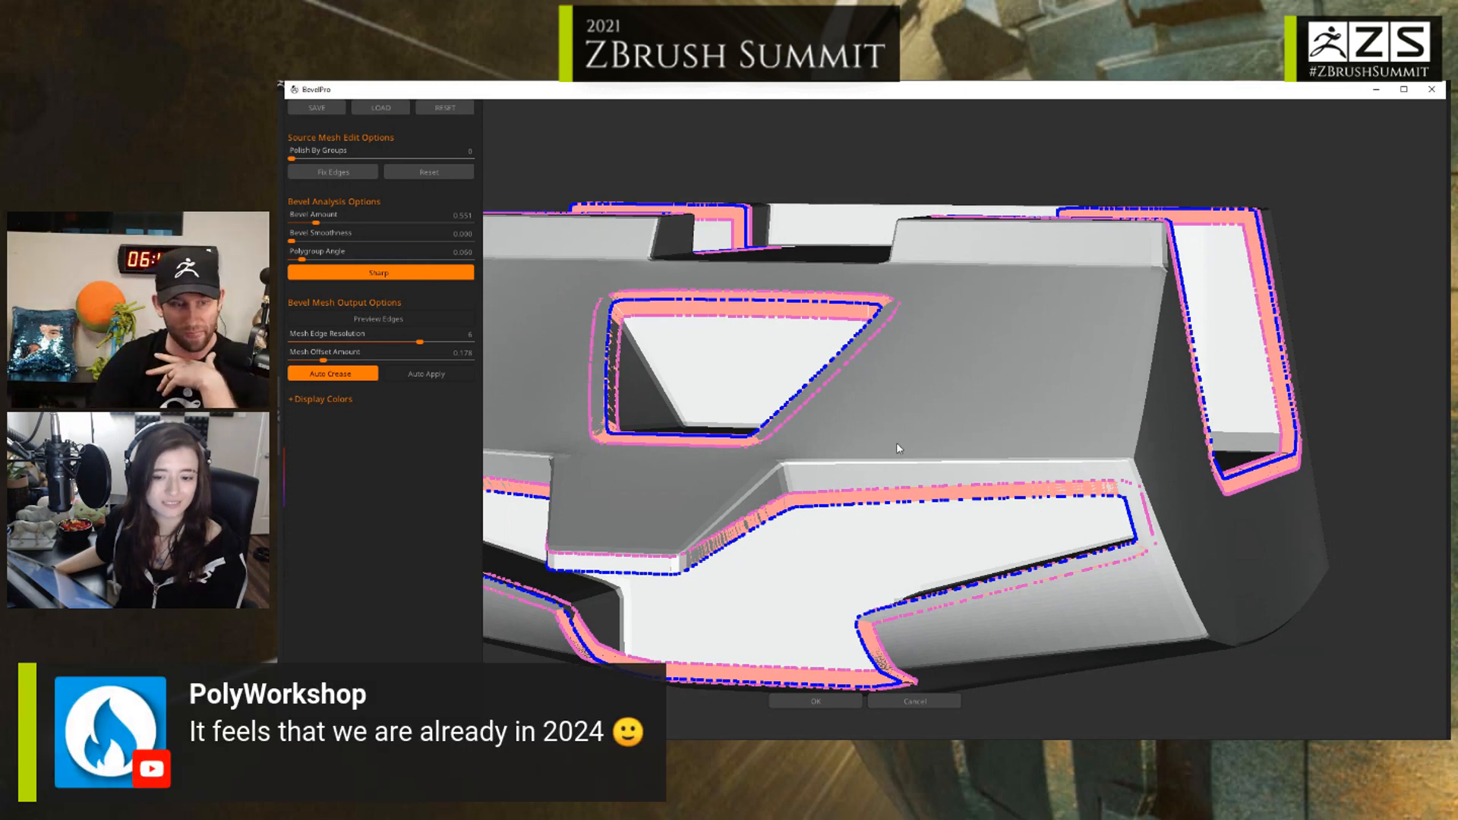
{"action": "left_click_drag", "start_coordinate": [325, 362], "coordinate": [417, 366]}
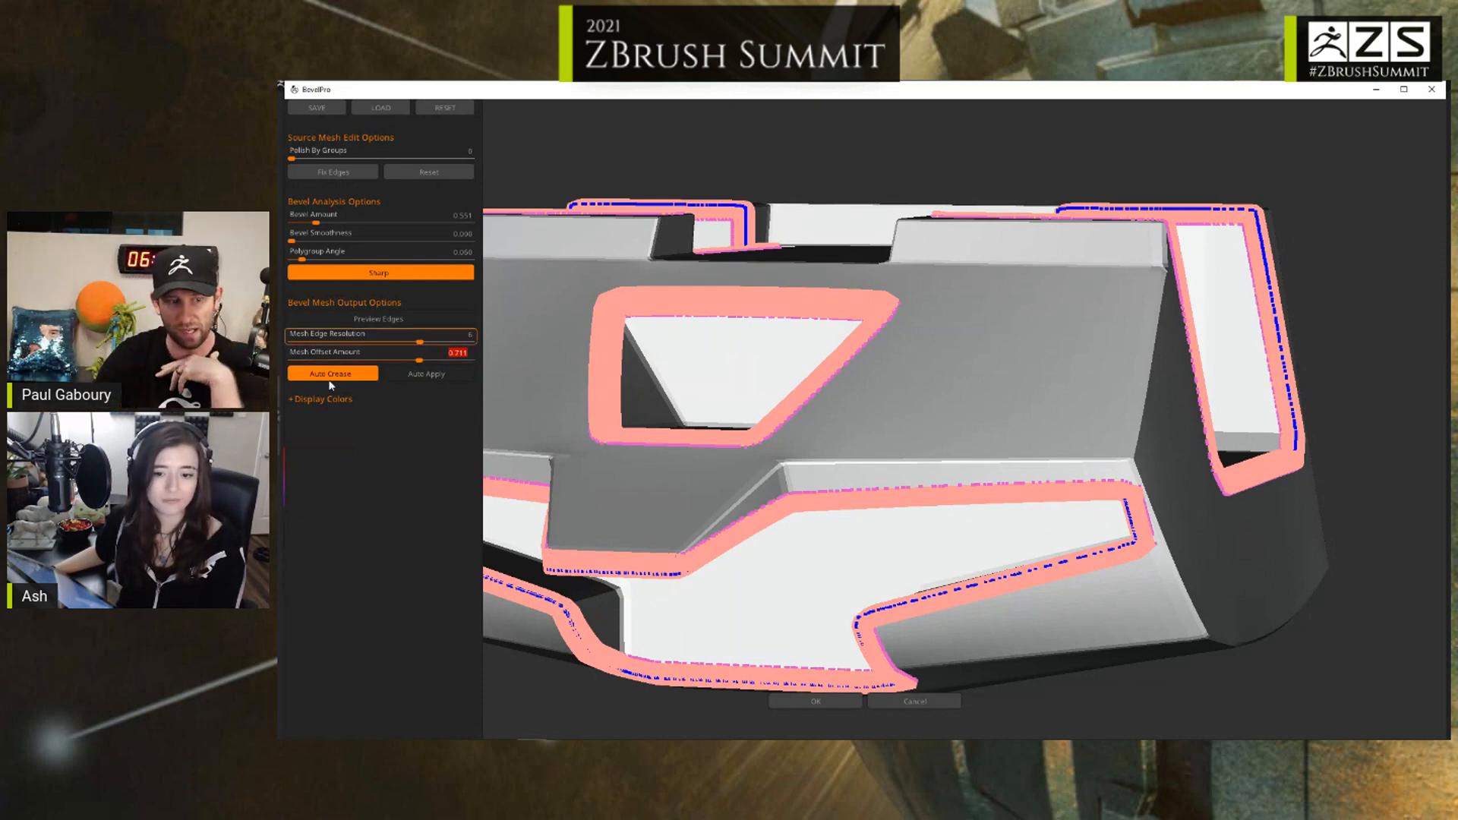
Step: Change the display color of the bevel's Amount lines to green
{"action": "left_click", "coordinate": [304, 398]}
{"action": "left_click", "coordinate": [370, 441]}
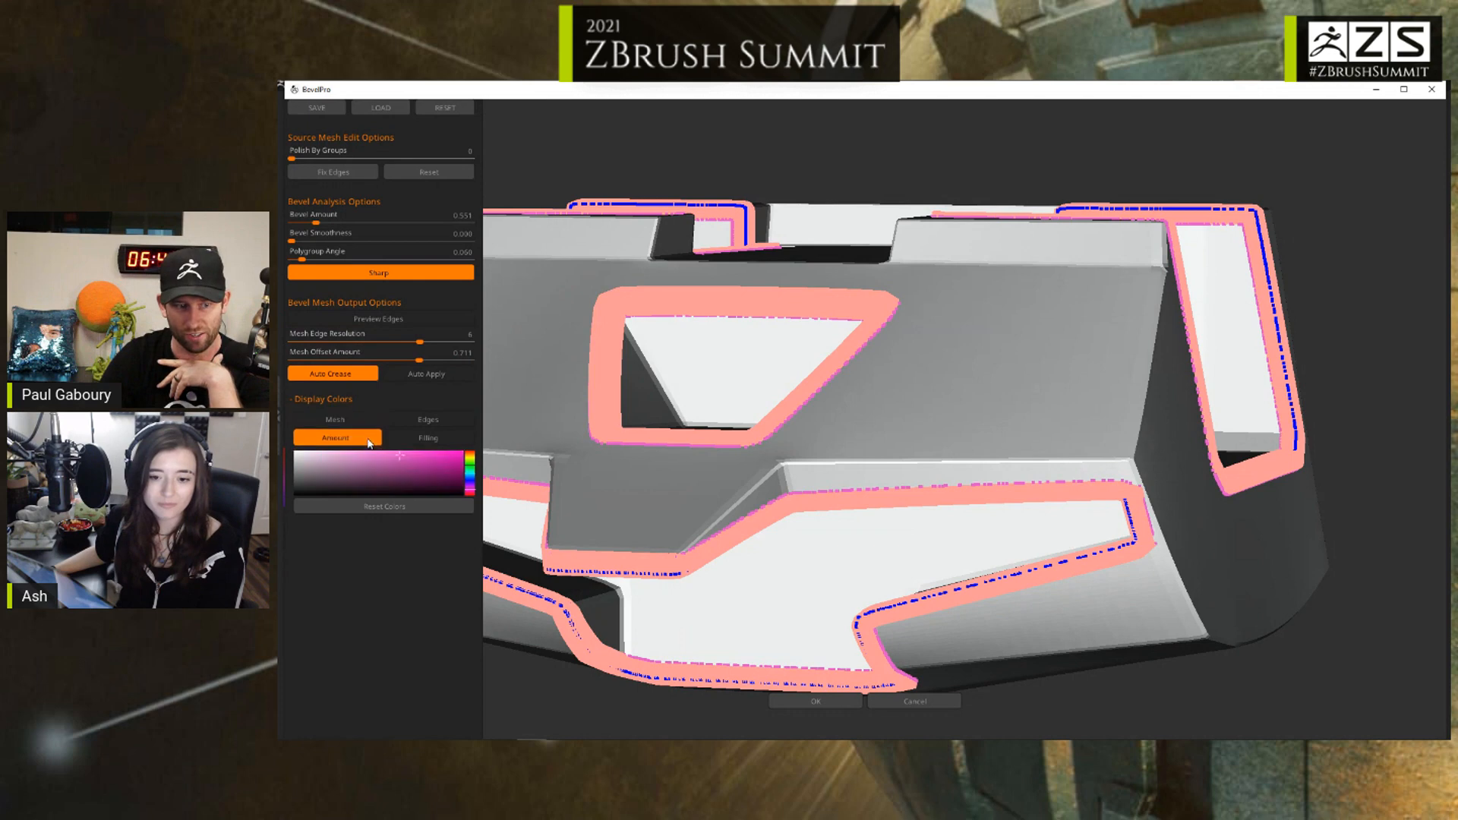
{"action": "left_click", "coordinate": [446, 472]}
{"action": "left_click_drag", "start_coordinate": [468, 482], "coordinate": [474, 470]}
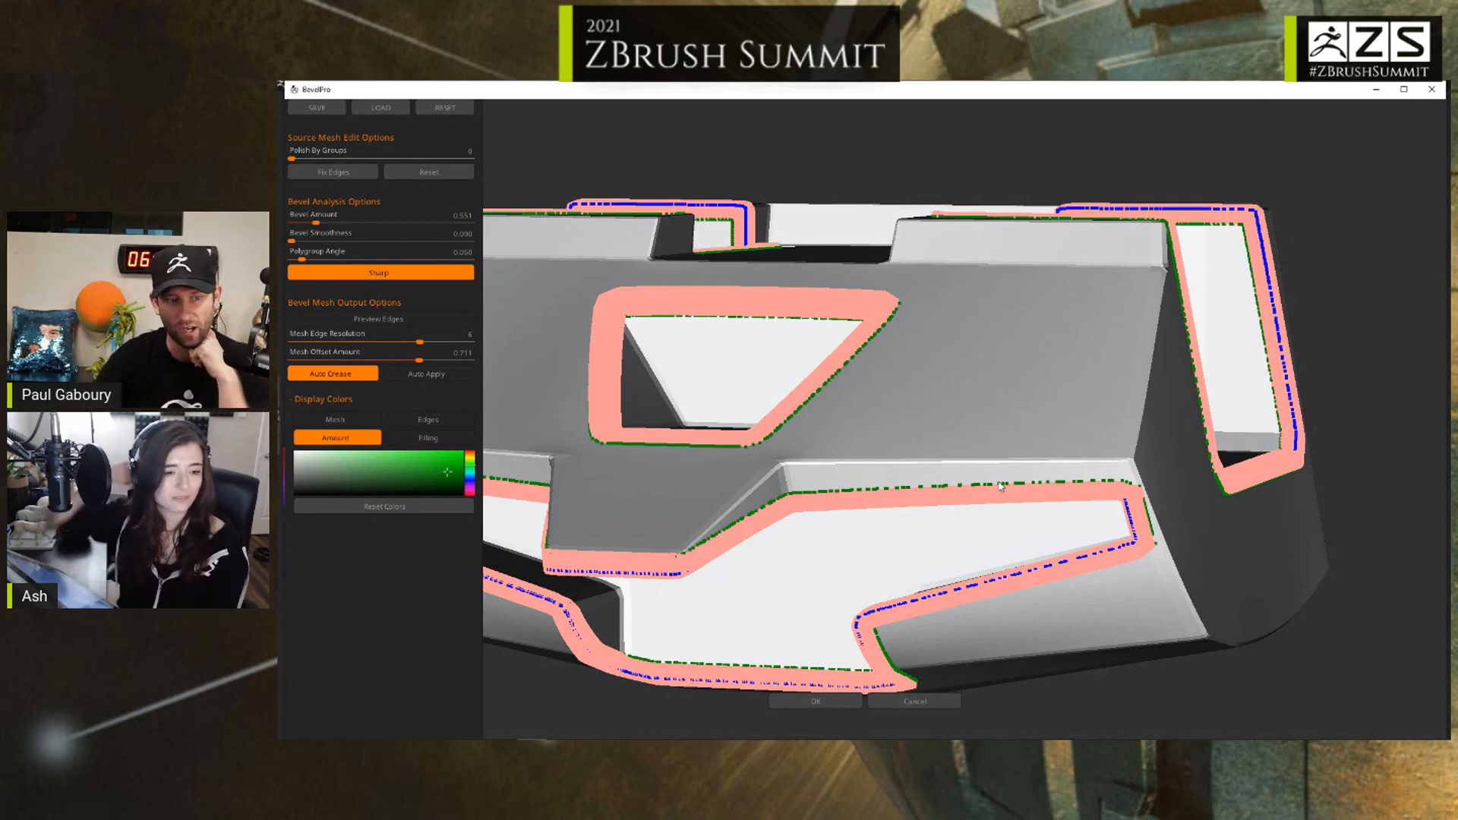
Step: Raise Bevel Smoothness to 64.412 with Auto Apply on, and accept the bevel on the chest
{"action": "left_click", "coordinate": [444, 375]}
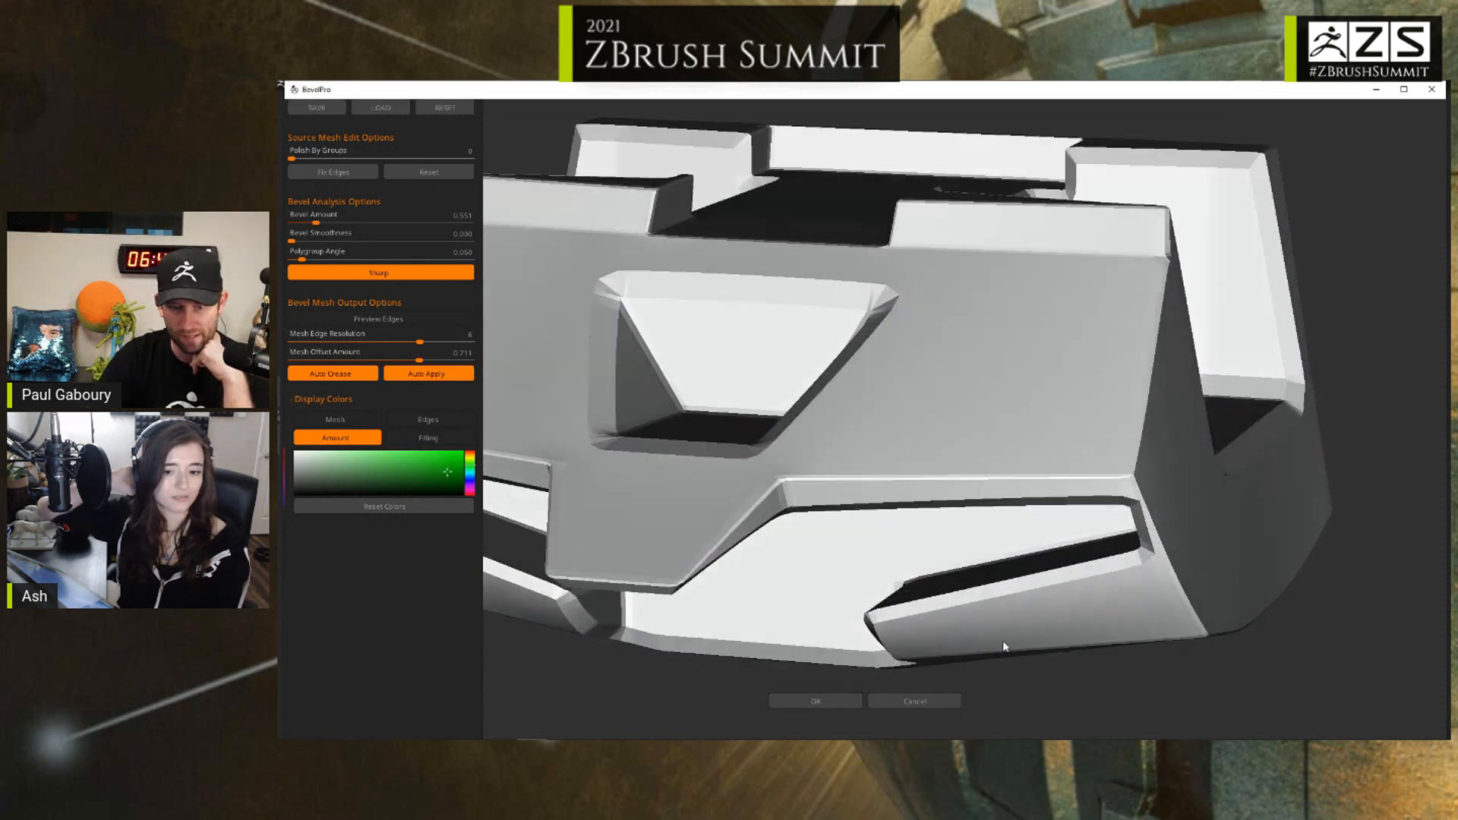
{"action": "left_click_drag", "start_coordinate": [1004, 642], "coordinate": [981, 658]}
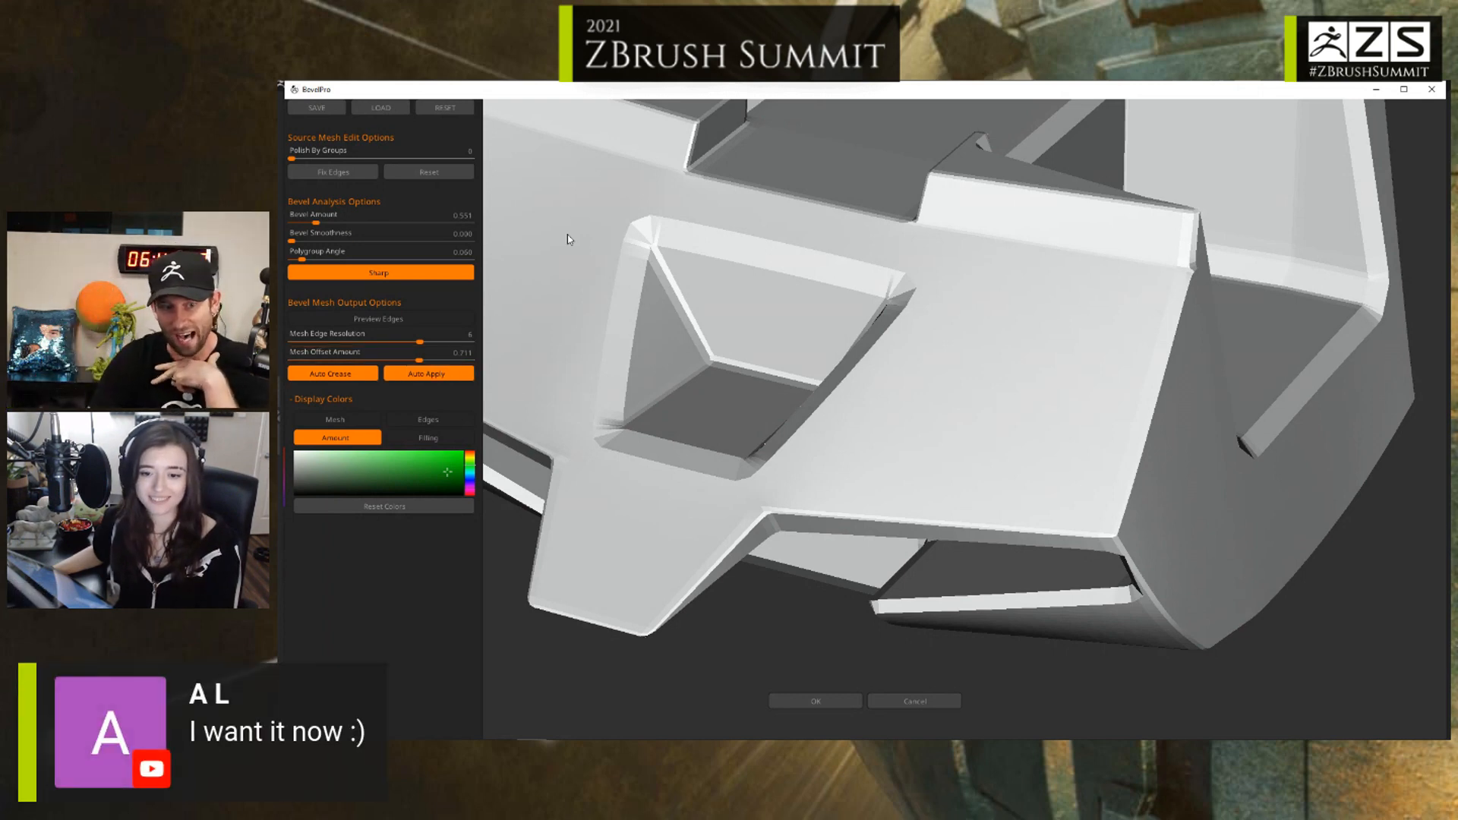
{"action": "left_click_drag", "start_coordinate": [303, 236], "coordinate": [309, 236]}
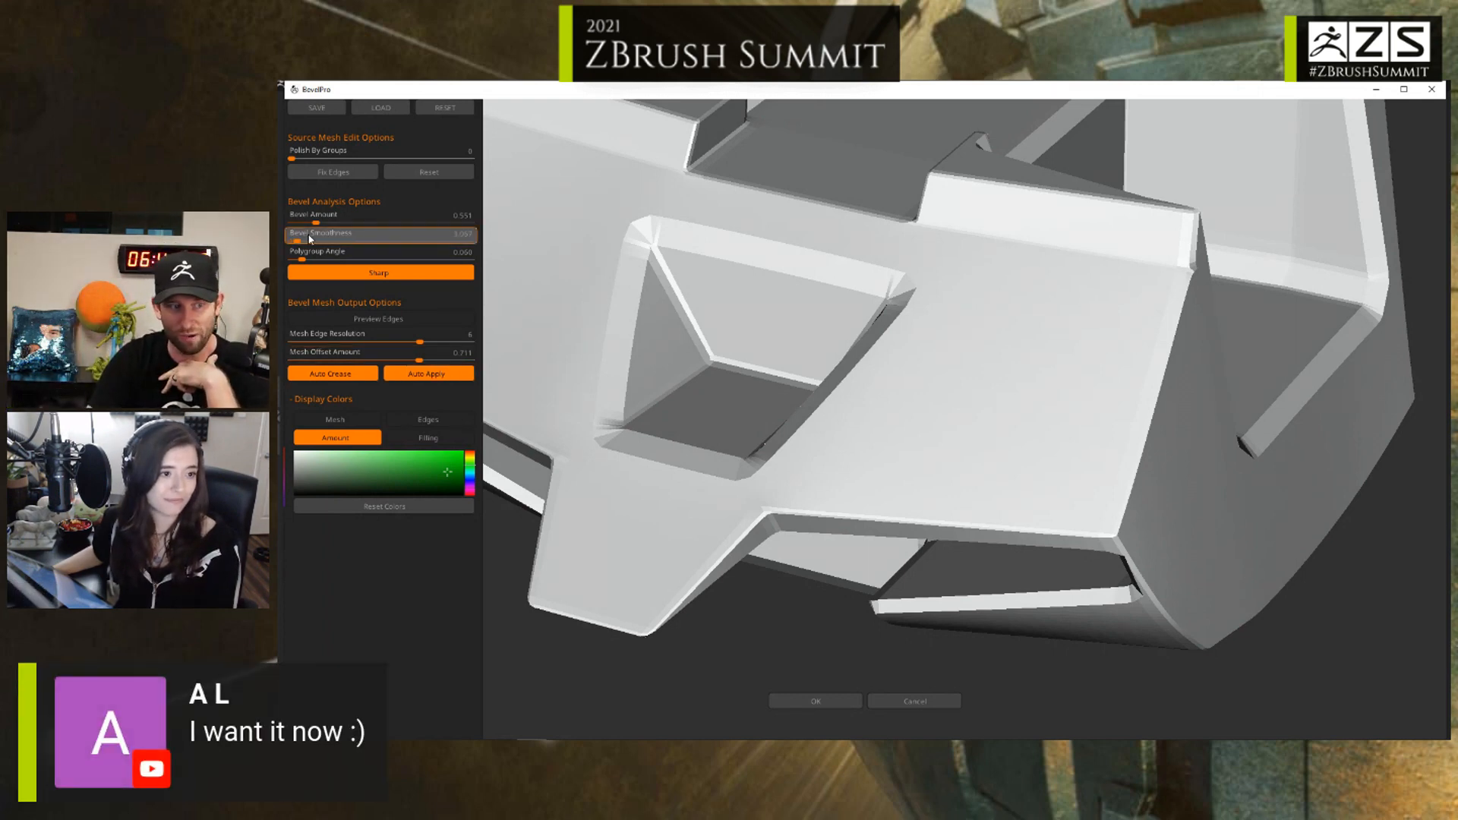
{"action": "left_click_drag", "start_coordinate": [397, 244], "coordinate": [411, 244]}
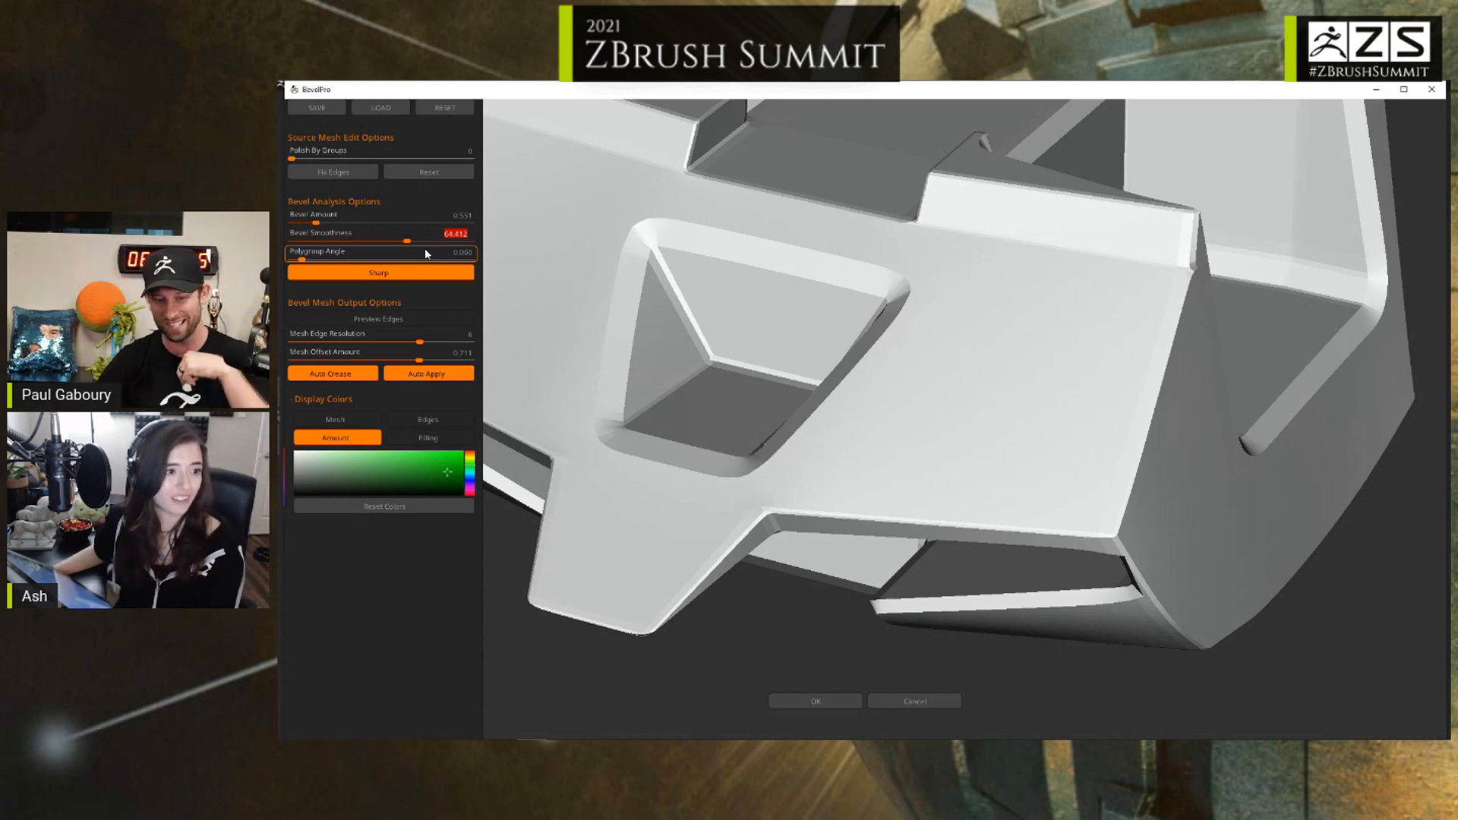
{"action": "left_click", "coordinate": [813, 702]}
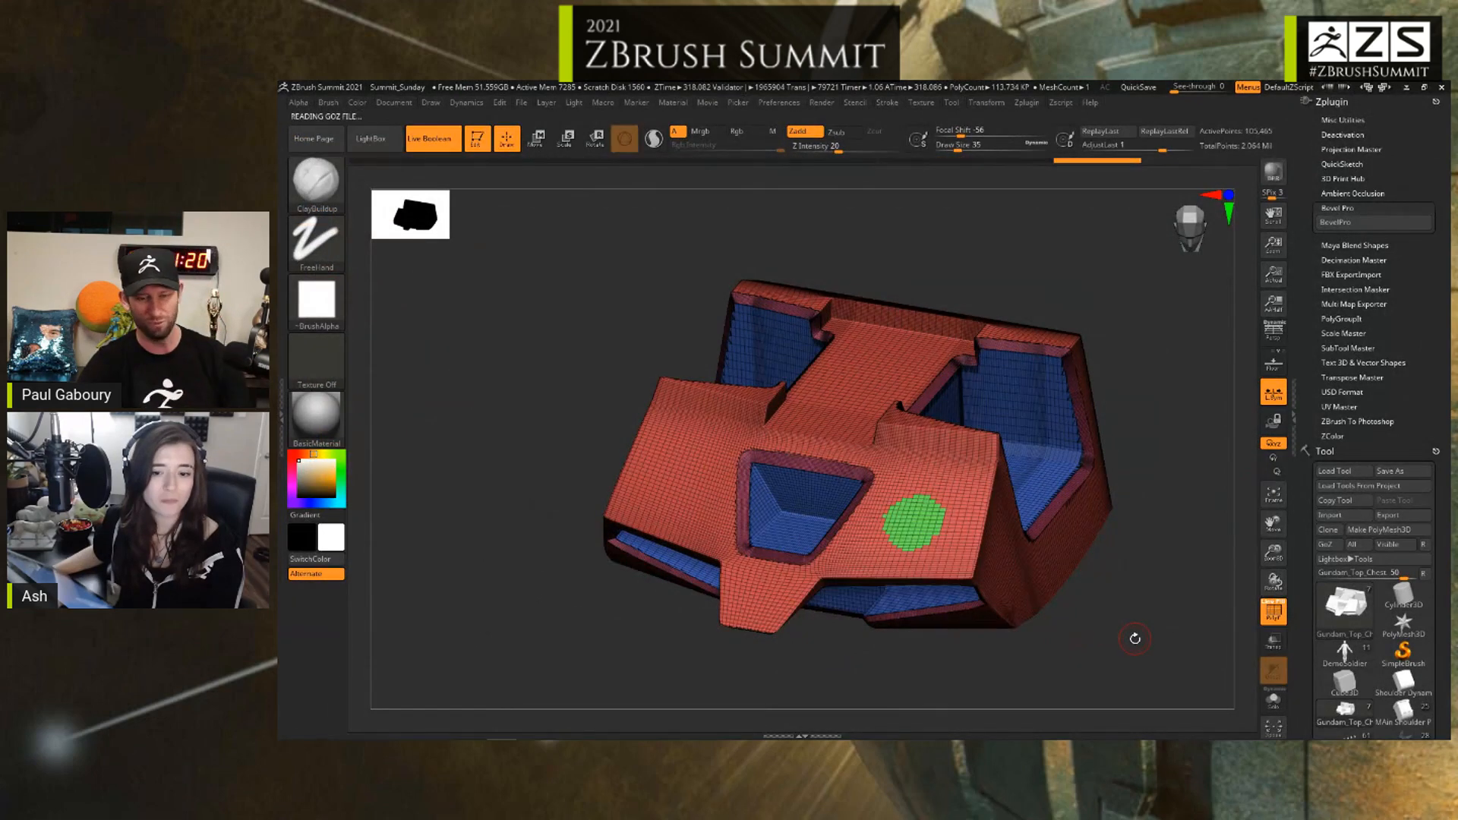
Step: Hide the polyframe and inspect the bevelled chest from the front and from above
{"action": "mouse_move", "coordinate": [1134, 639]}
{"action": "left_mouse_down", "text": "alt"}
{"action": "mouse_move", "coordinate": [1080, 606]}
{"action": "mouse_move", "coordinate": [1091, 567]}
{"action": "mouse_move", "coordinate": [1048, 572]}
{"action": "left_mouse_up", "text": "alt"}
{"action": "key", "text": "shift+f"}
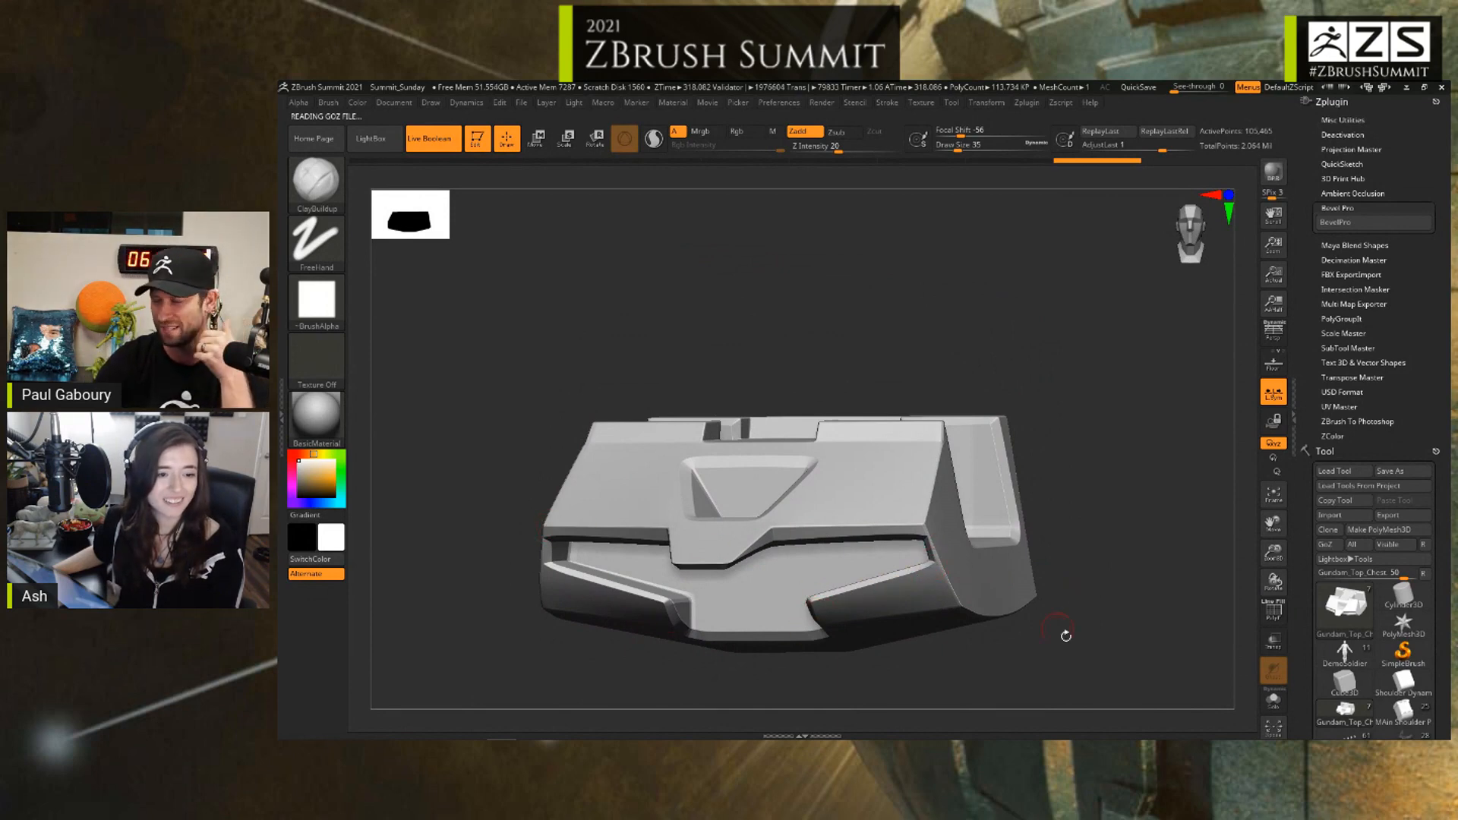
{"action": "left_click_drag", "start_coordinate": [1143, 667], "coordinate": [1164, 715]}
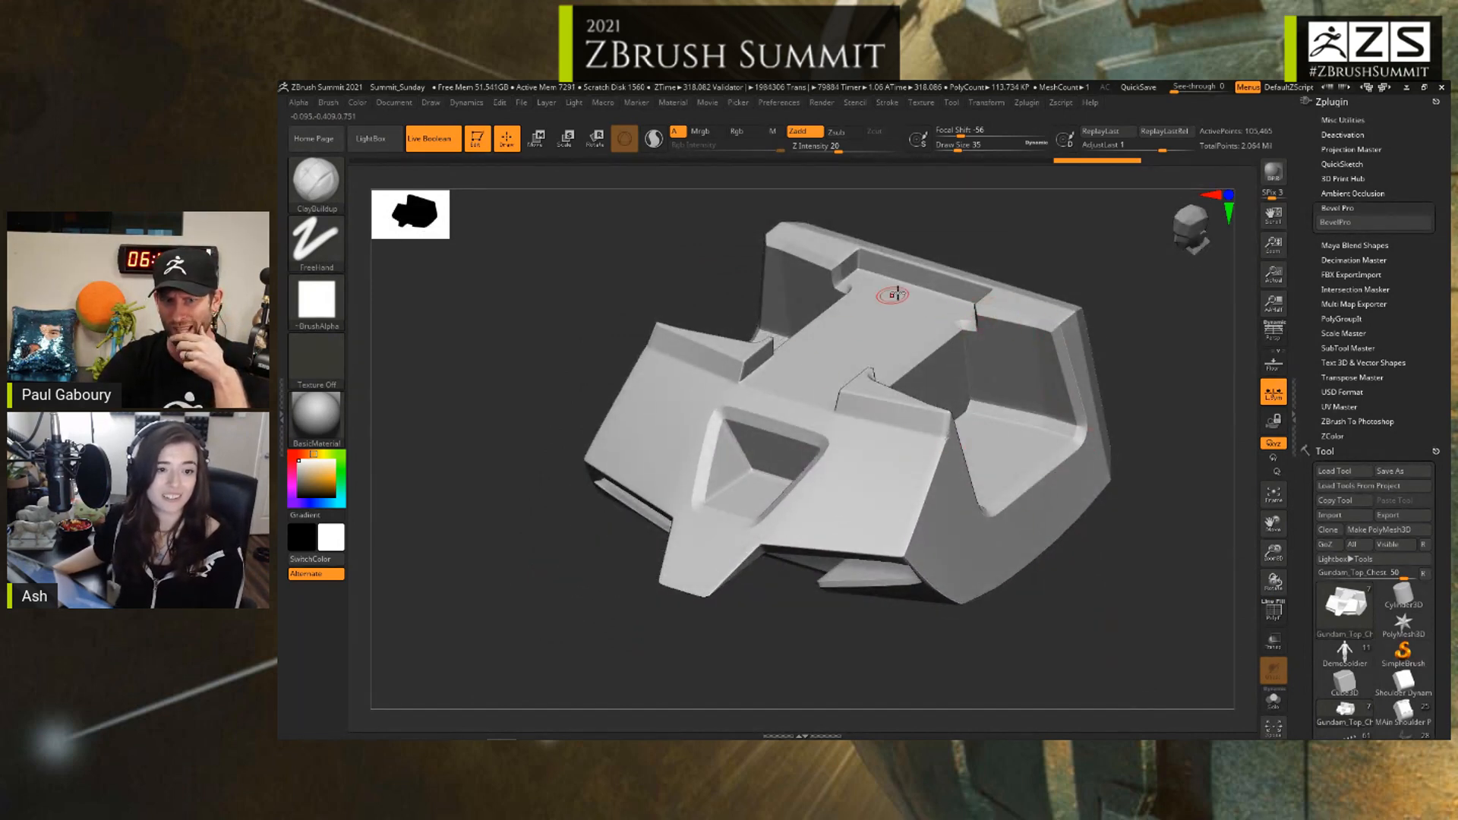
{"action": "left_click_drag", "start_coordinate": [1171, 645], "coordinate": [1172, 612]}
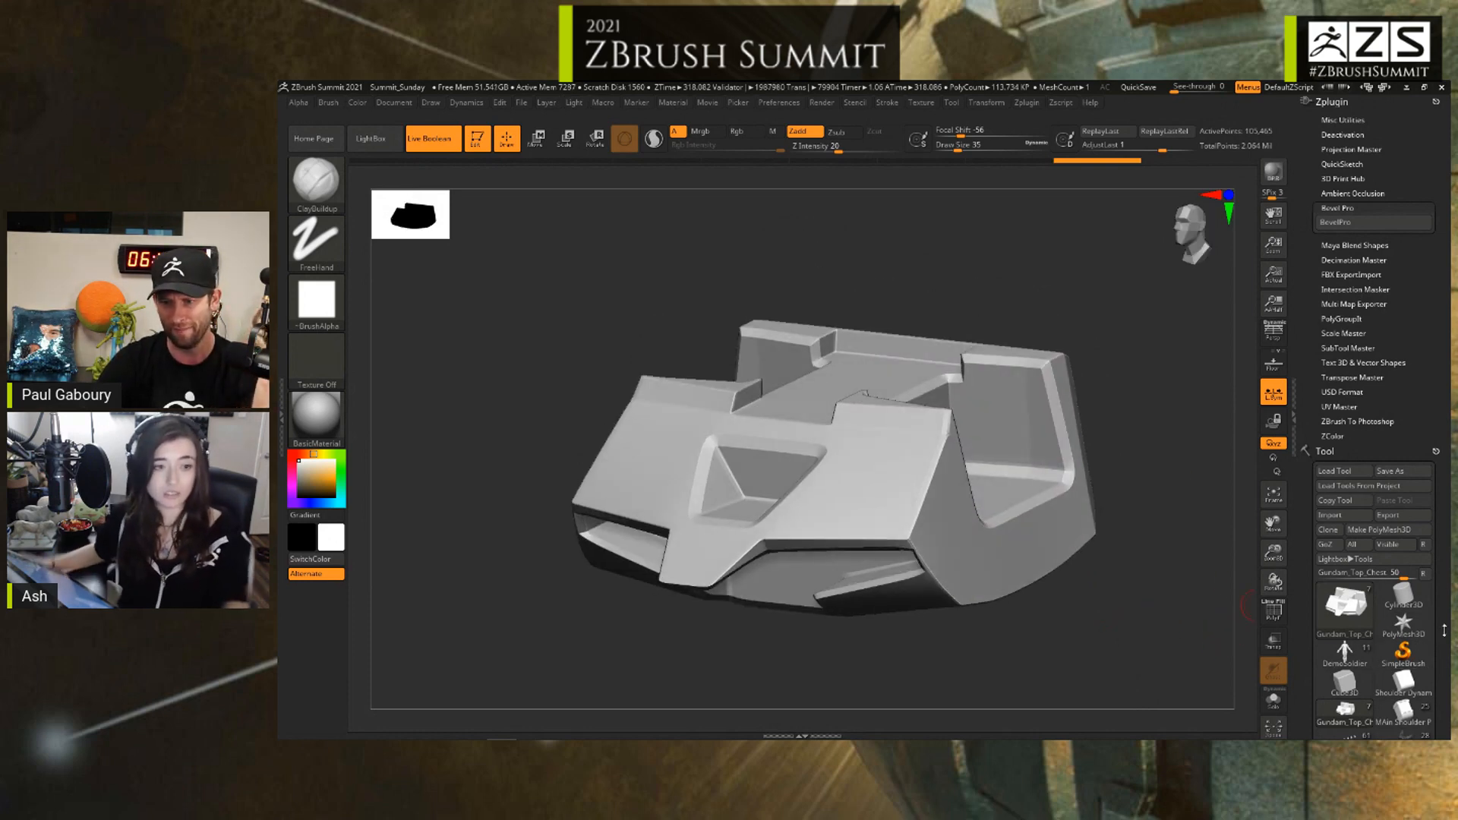
Step: Select the ChestPlate subtool and show its polyframe to examine the polygroups of the circular holes near the shoulder
{"action": "left_click_drag", "start_coordinate": [1445, 630], "coordinate": [1445, 124]}
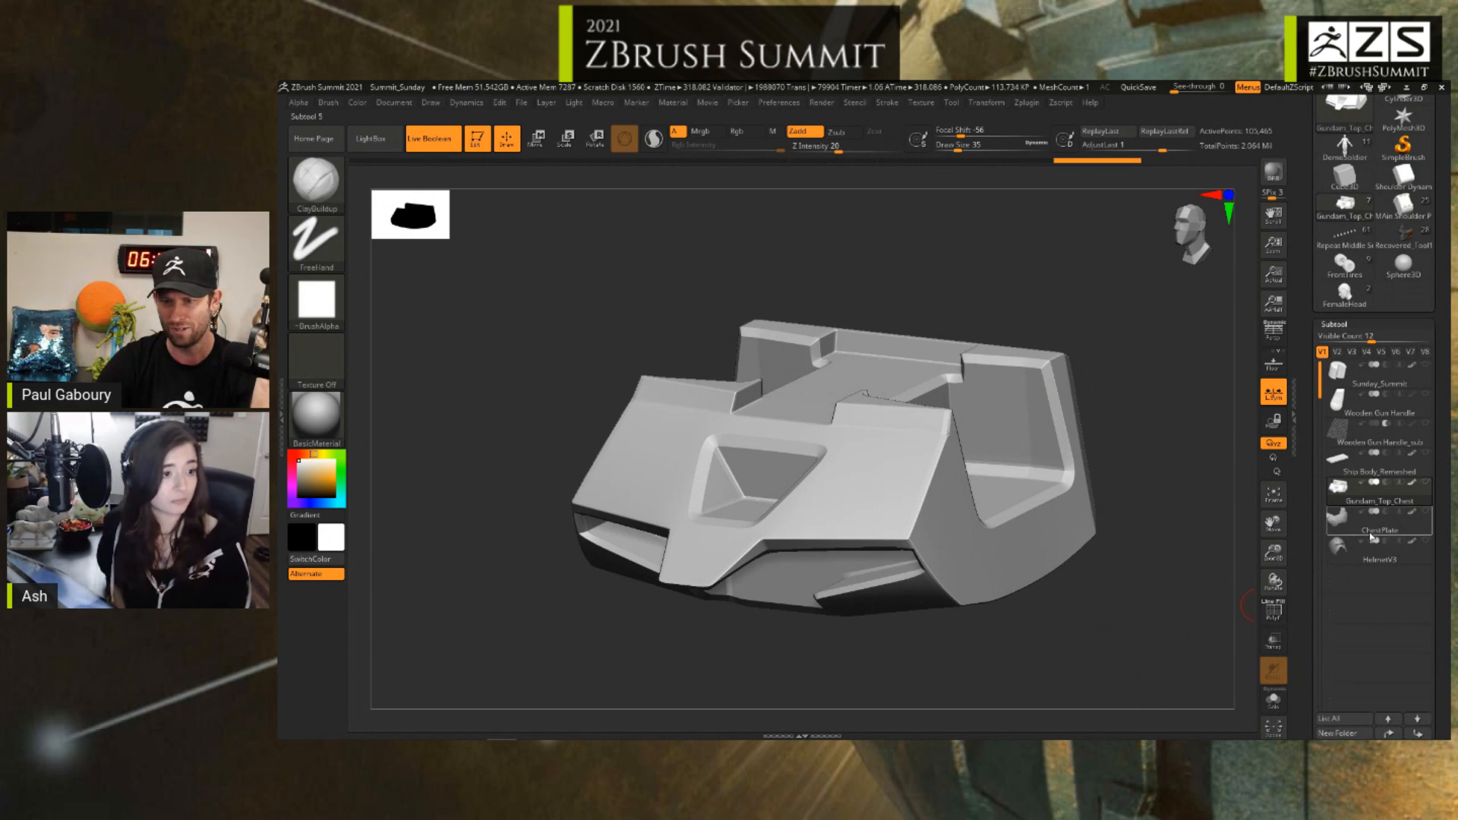
{"action": "left_click", "coordinate": [1342, 524]}
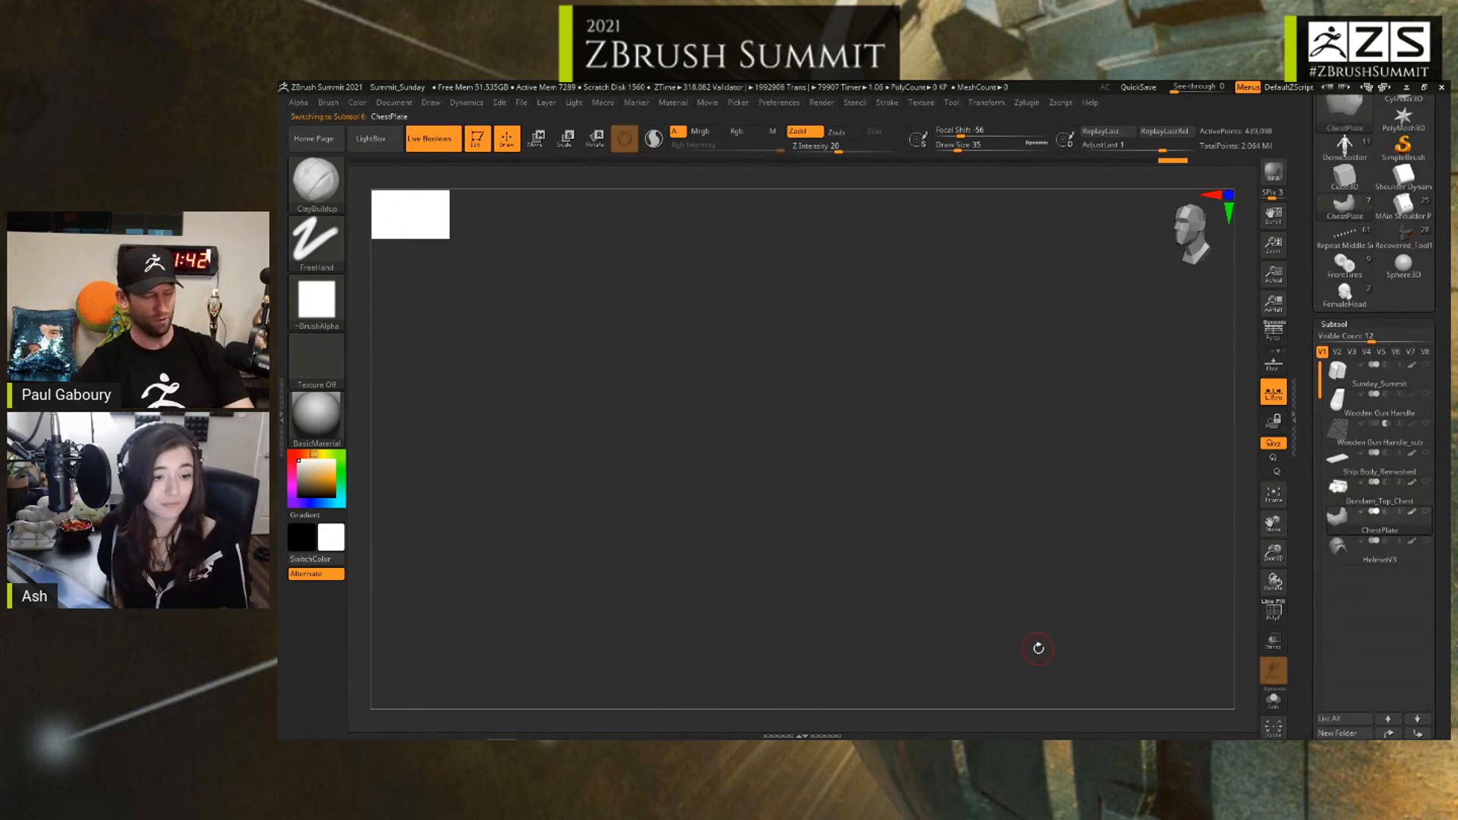
{"action": "left_click_drag", "start_coordinate": [1100, 625], "coordinate": [1048, 606], "text": "alt"}
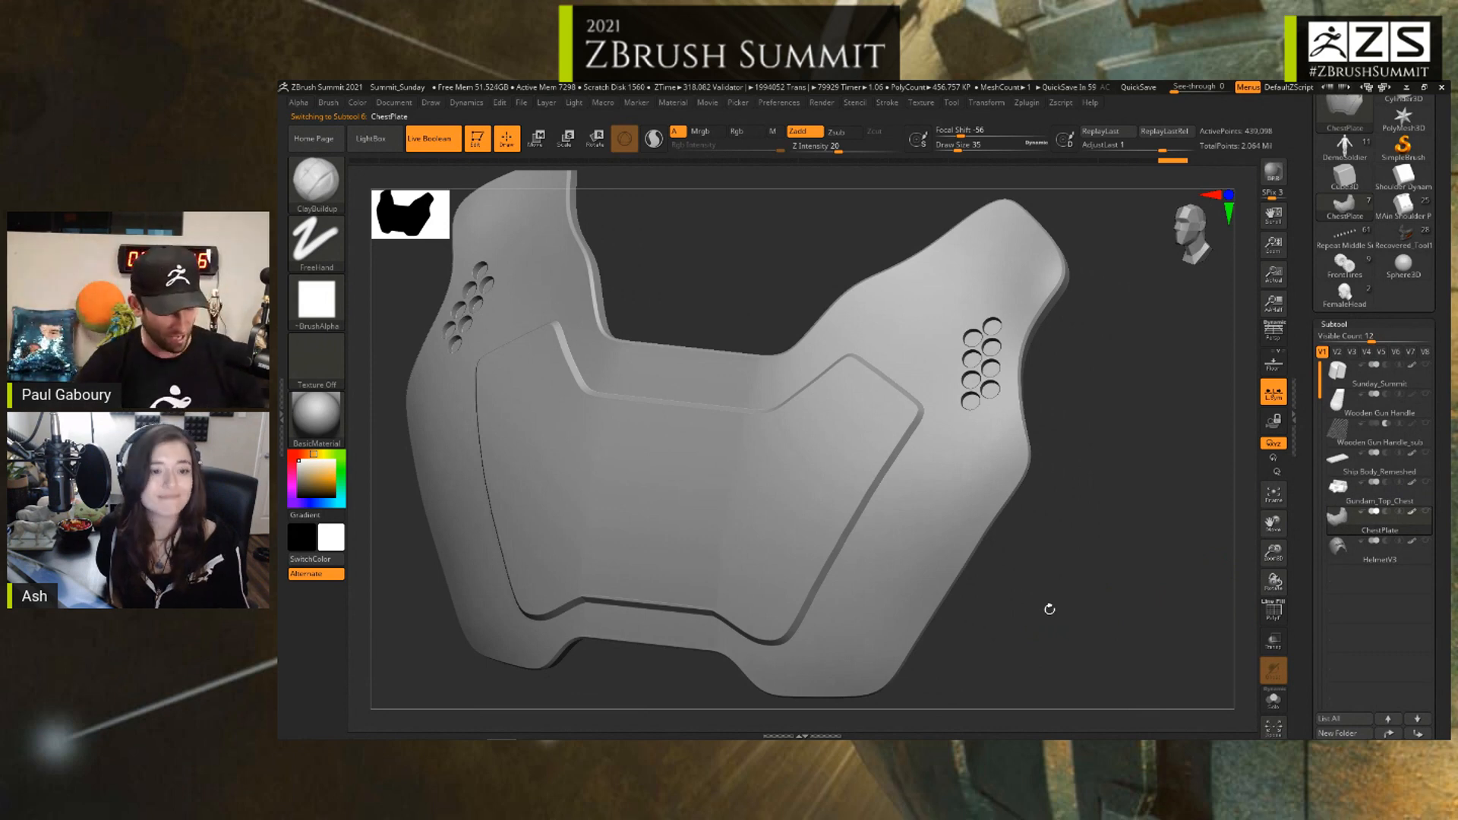
{"action": "key", "text": "shift+f"}
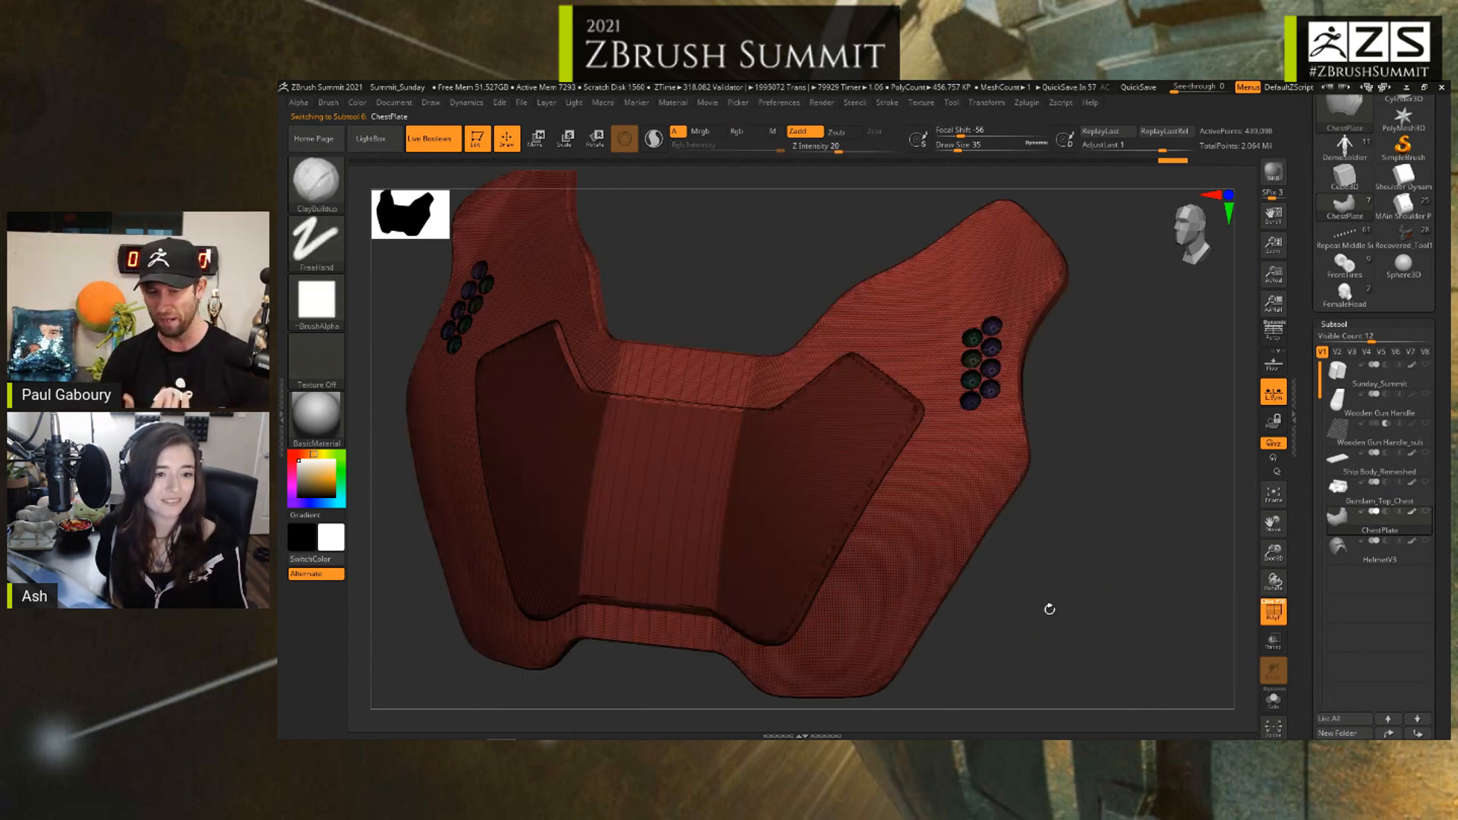
{"action": "right_click_drag", "start_coordinate": [1101, 499], "coordinate": [1156, 598], "text": "alt"}
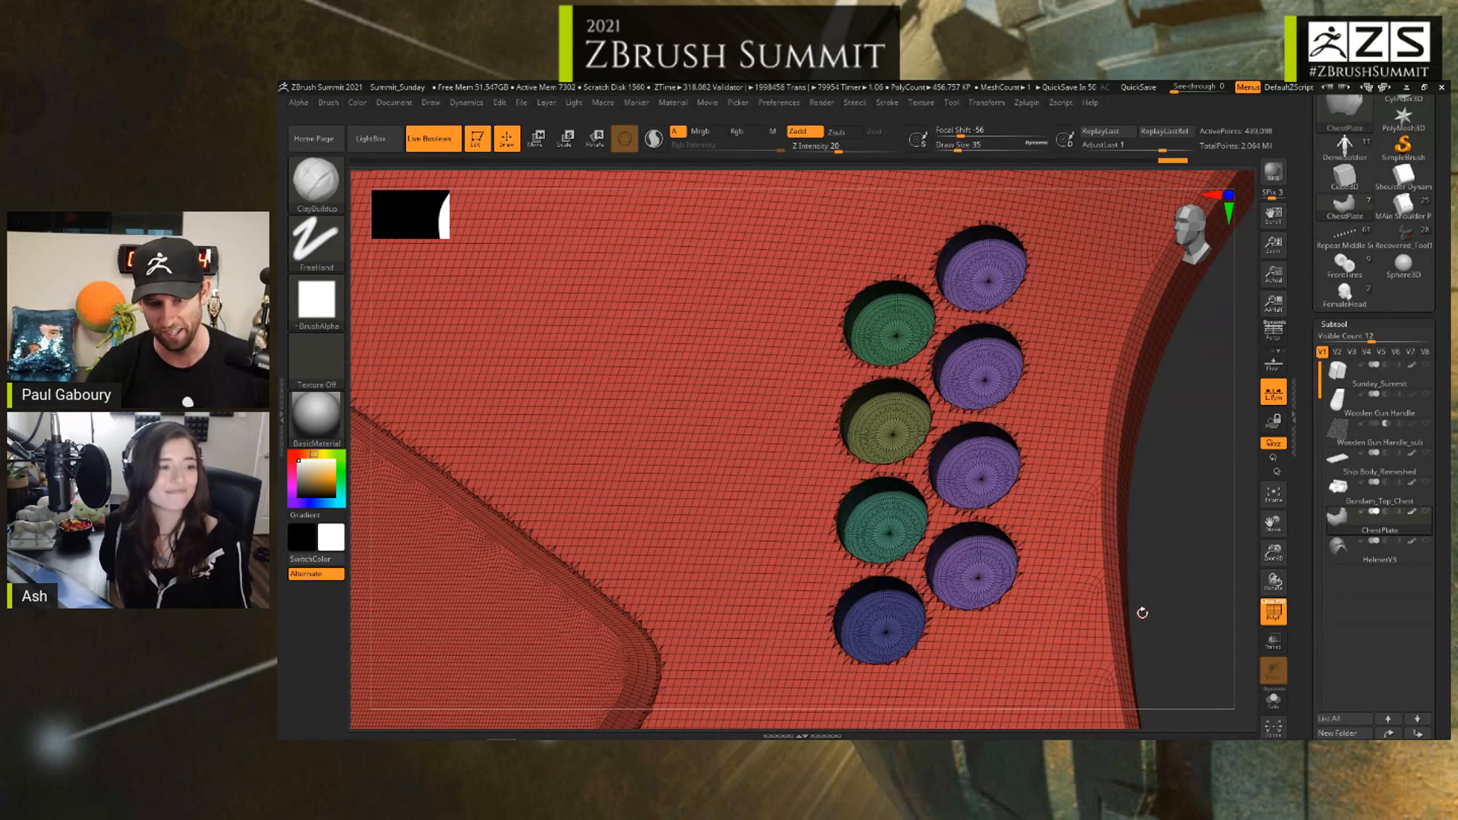
{"action": "key", "text": "s"}
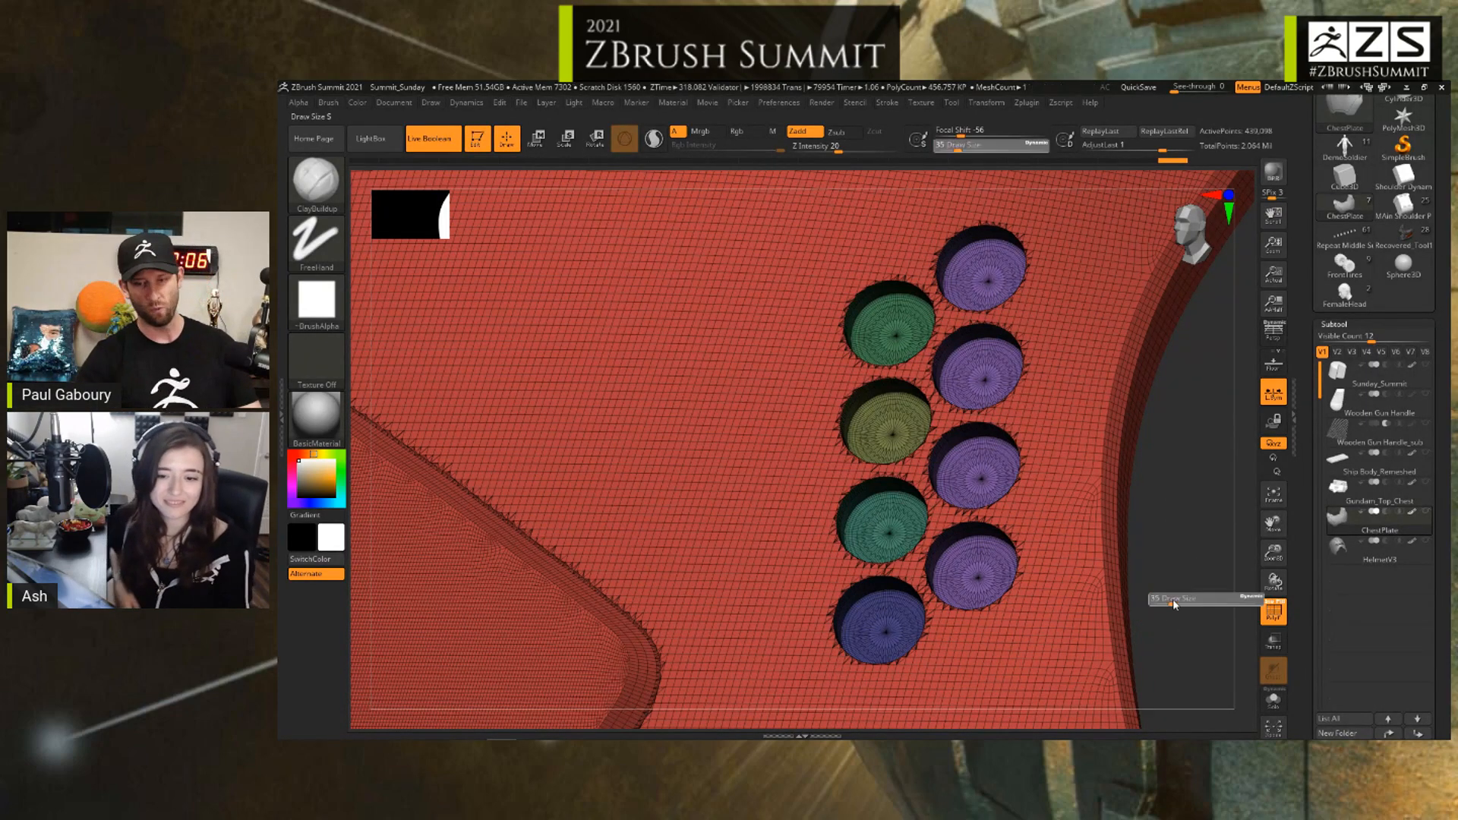
Step: Isolate the polygroups of the circular shoulder holes one after another, restoring the full chest plate each time
{"action": "left_click_drag", "start_coordinate": [1190, 604], "coordinate": [1135, 556]}
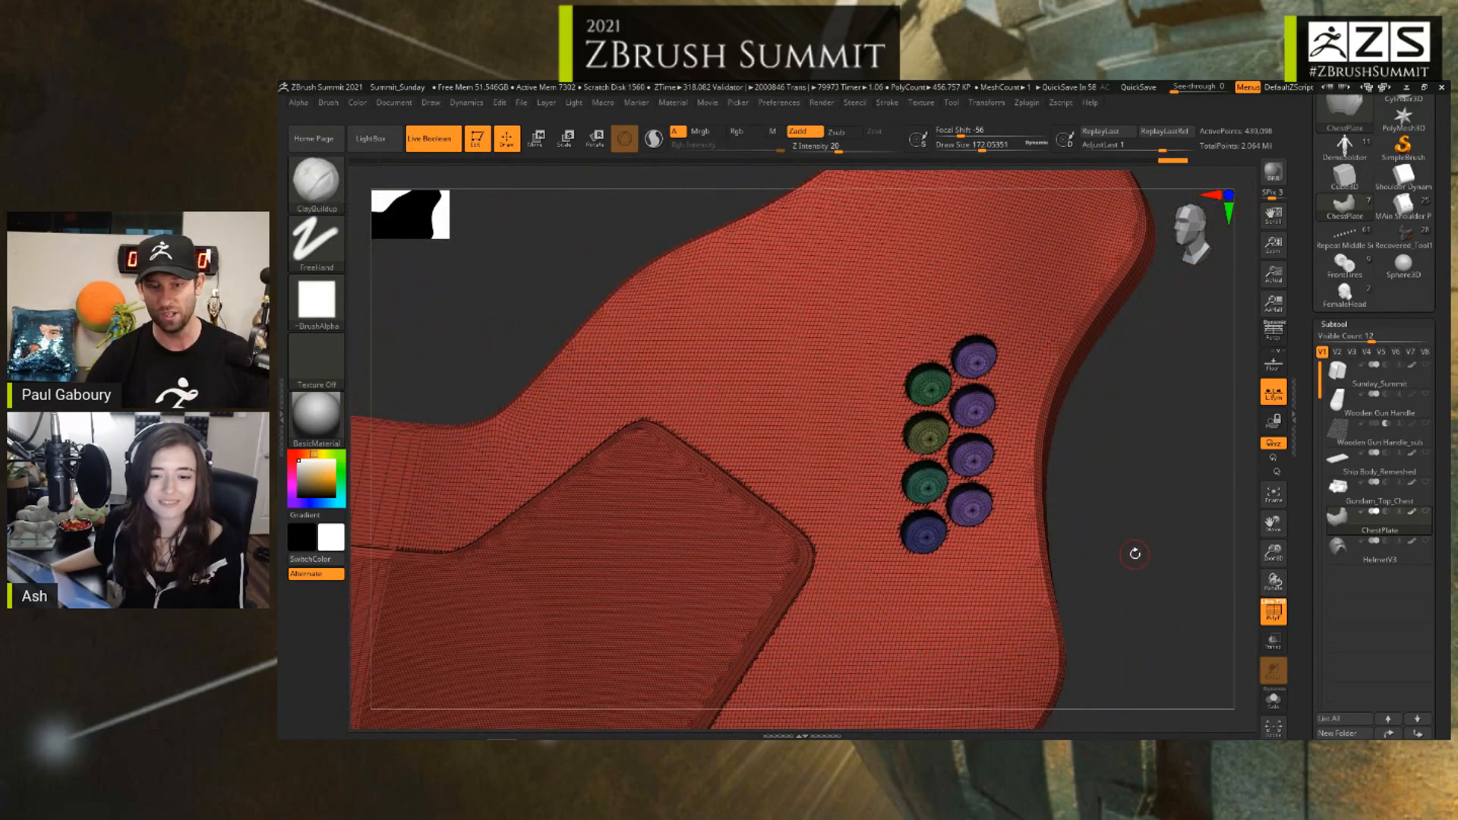
{"action": "left_click", "coordinate": [1000, 629], "text": "ctrl+shift"}
{"action": "left_click", "coordinate": [1152, 591], "text": "ctrl+shift"}
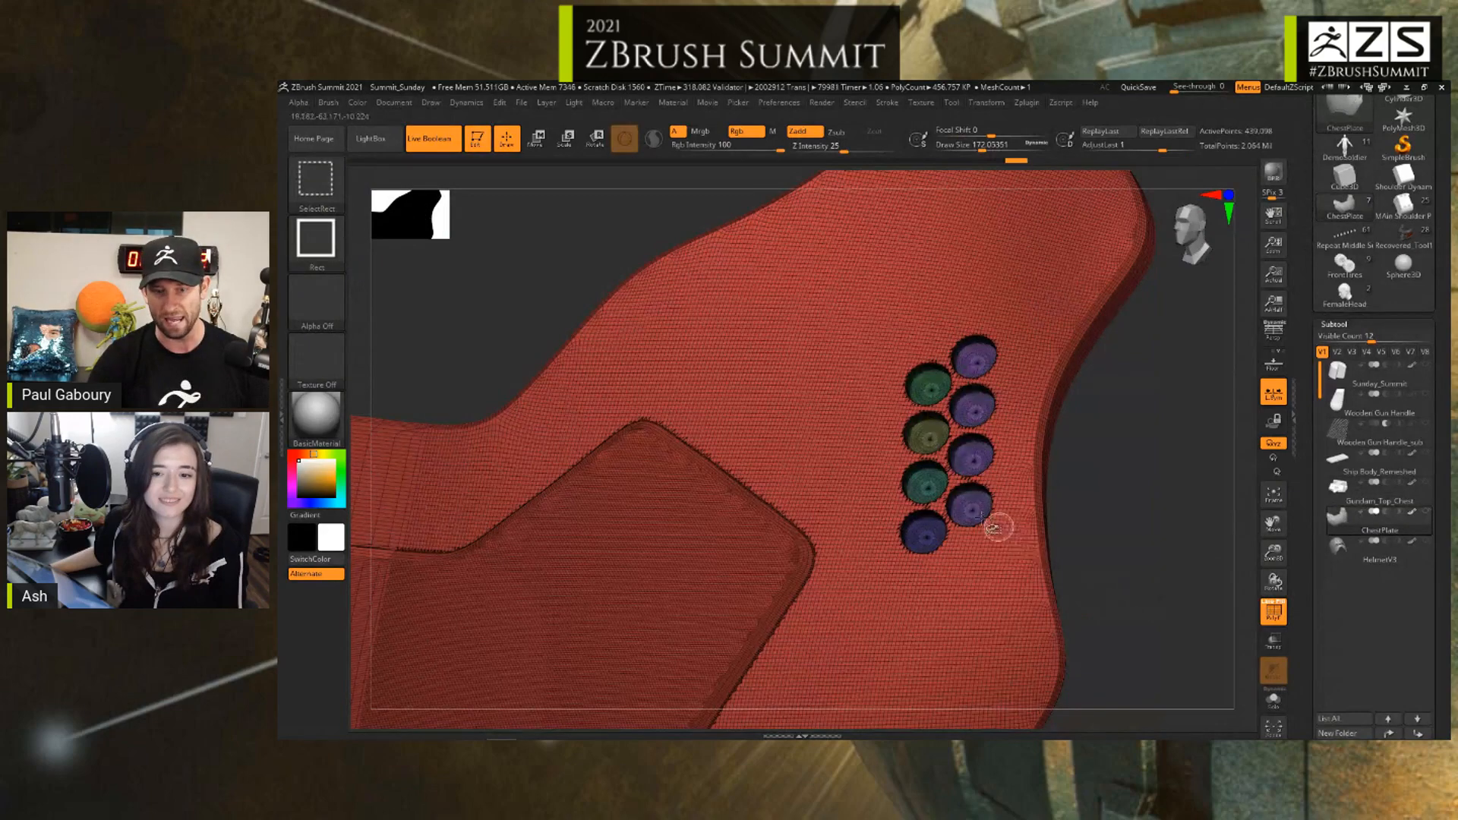
{"action": "left_click", "coordinate": [932, 490], "text": "ctrl+shift"}
{"action": "left_click", "coordinate": [1064, 517], "text": "ctrl+shift"}
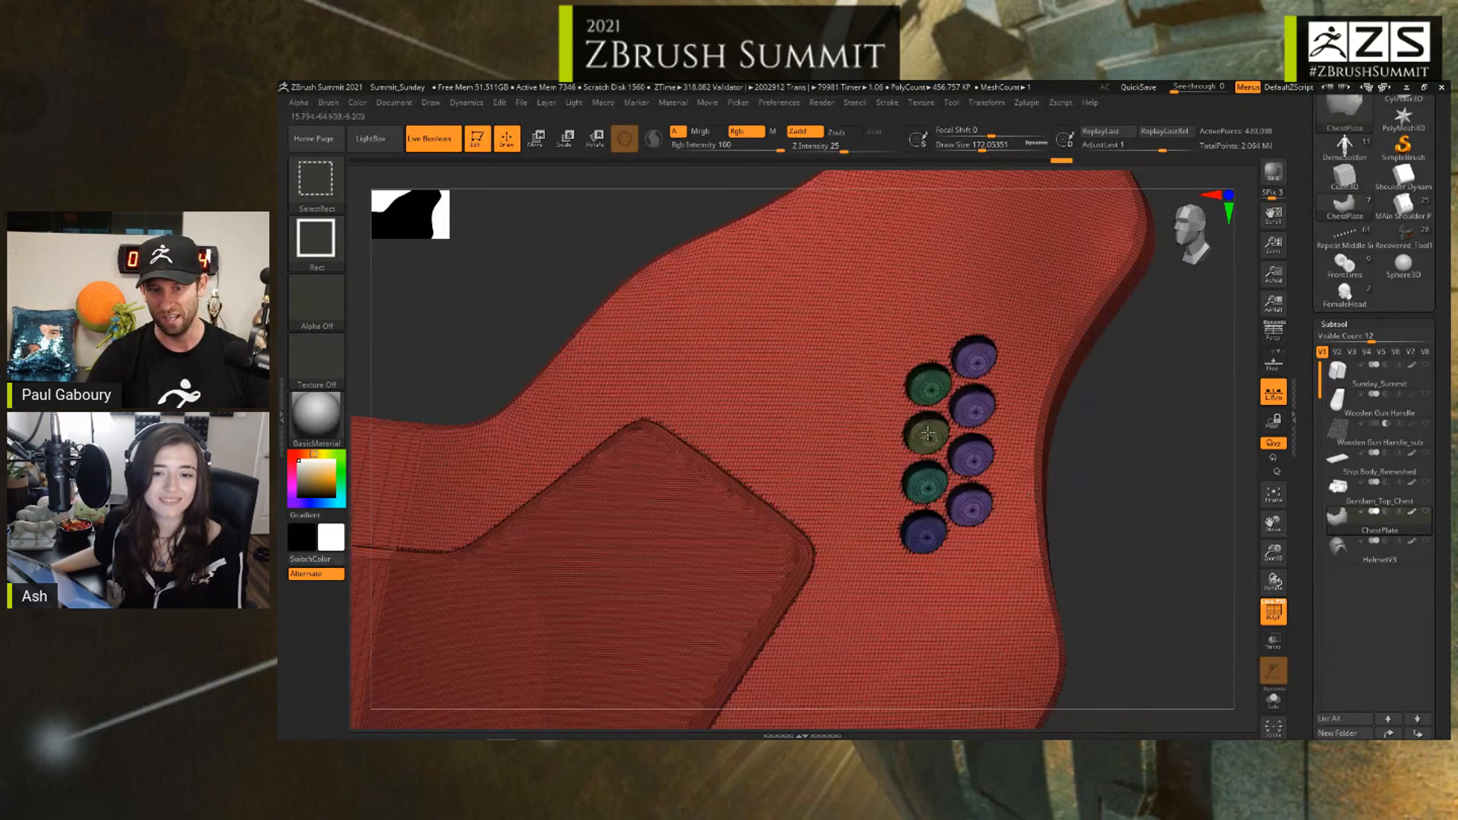
{"action": "left_click", "coordinate": [932, 436], "text": "ctrl+shift"}
{"action": "left_click", "coordinate": [1089, 484], "text": "ctrl+shift"}
{"action": "left_click", "coordinate": [931, 390], "text": "ctrl+shift"}
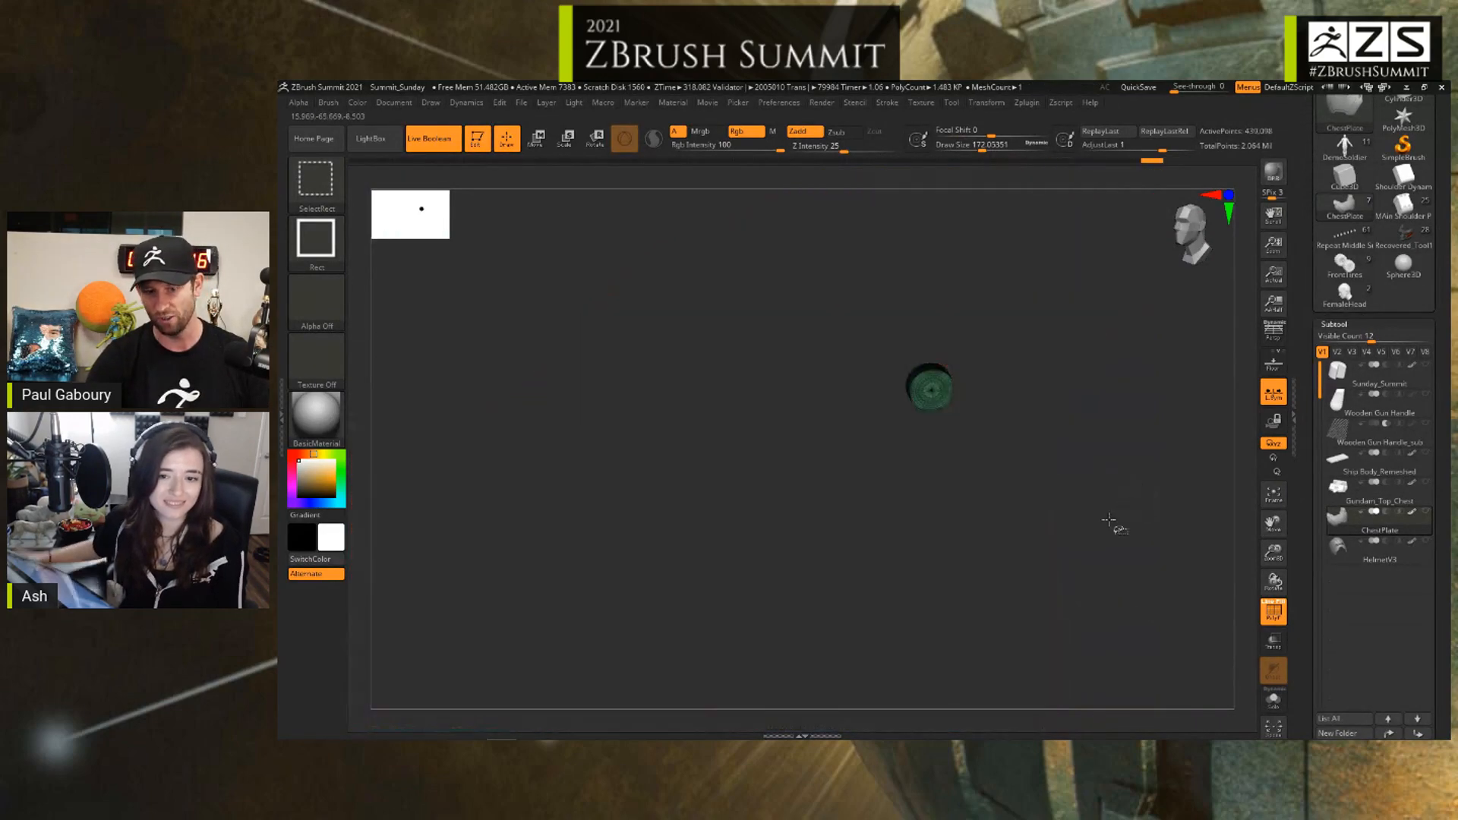
{"action": "left_click", "coordinate": [1110, 522], "text": "ctrl+shift"}
{"action": "left_click", "coordinate": [930, 538], "text": "ctrl+shift"}
{"action": "left_click", "coordinate": [1139, 551], "text": "ctrl+shift"}
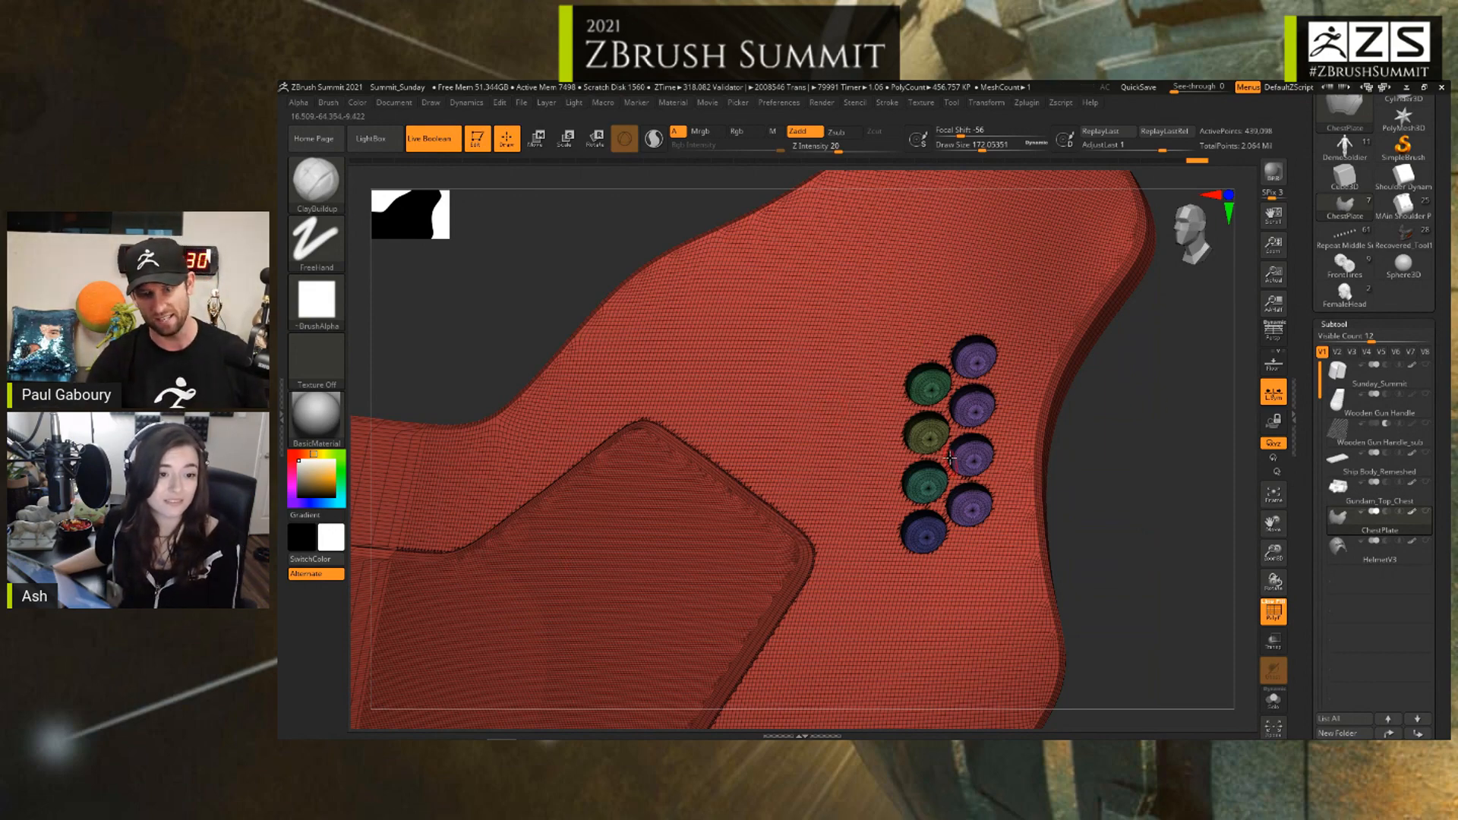
Step: Isolate the purple polygroup of four holes, and mask the rest of the chest plate
{"action": "right_click_drag", "start_coordinate": [948, 448], "coordinate": [1013, 493], "text": "ctrl"}
{"action": "right_click_drag", "start_coordinate": [1051, 380], "coordinate": [1086, 550], "text": "ctrl"}
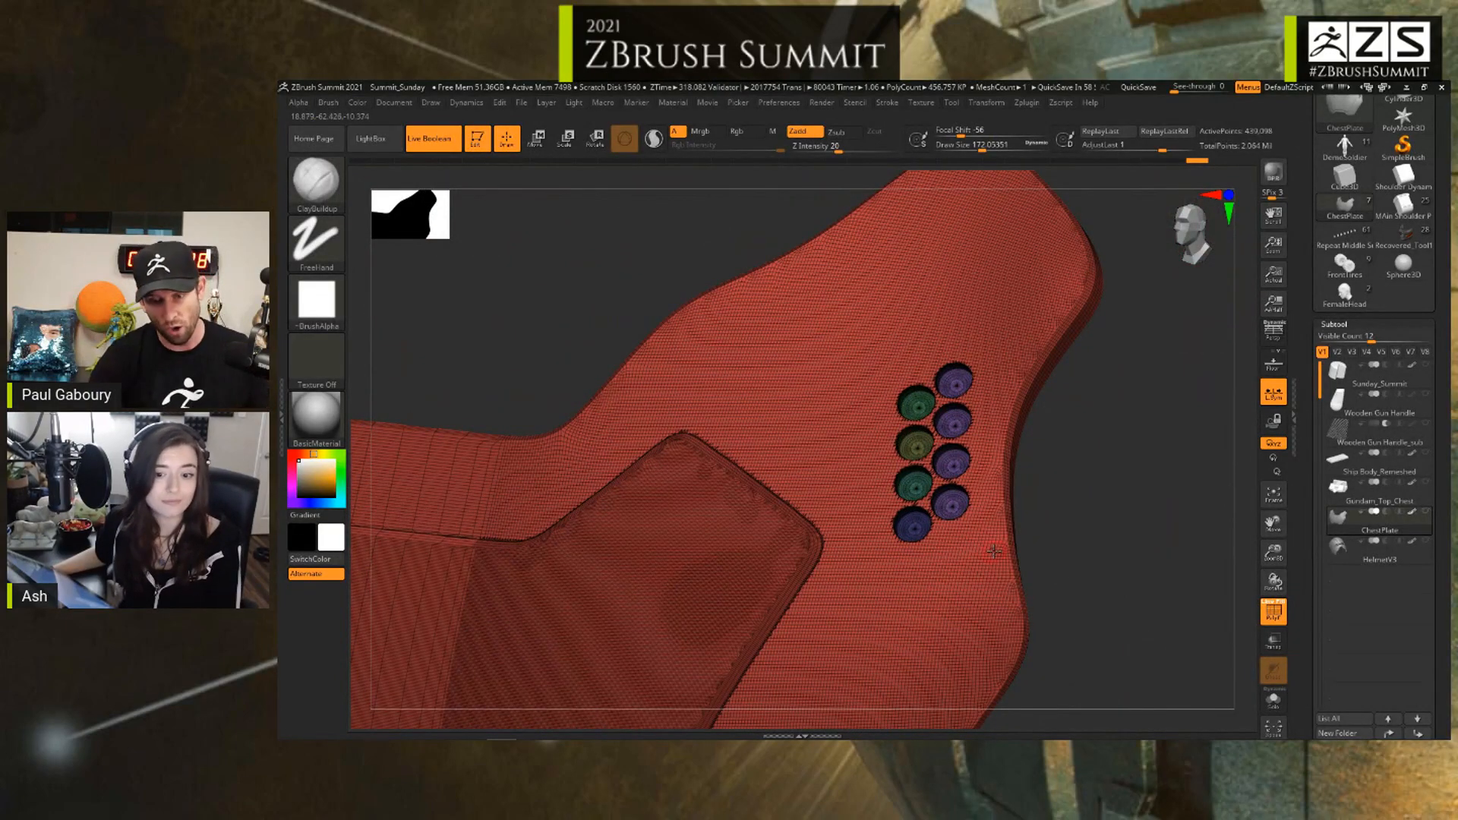
{"action": "left_click", "coordinate": [955, 465], "text": "ctrl+shift"}
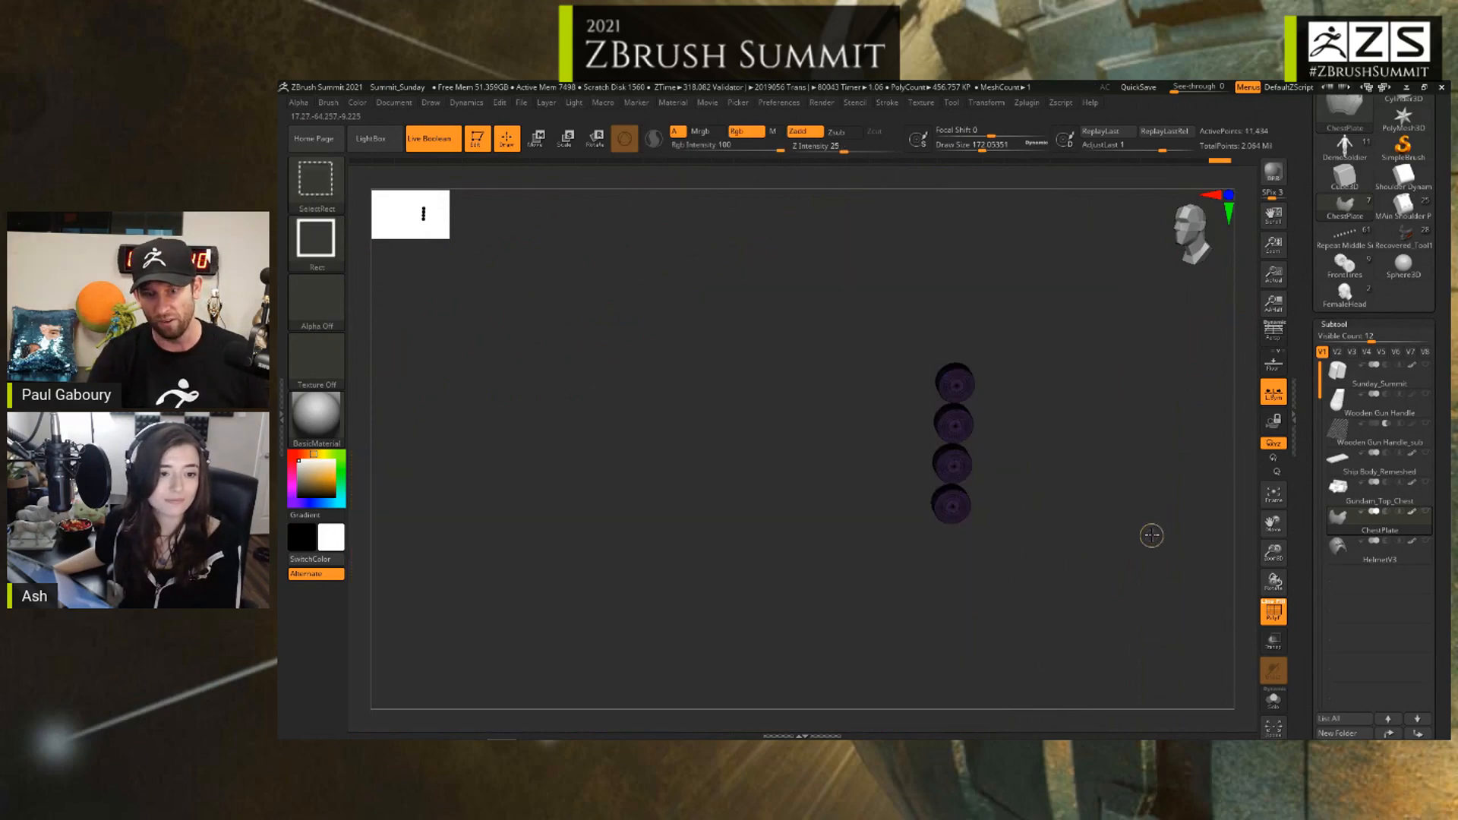
{"action": "left_click", "coordinate": [1152, 533], "text": "ctrl+shift"}
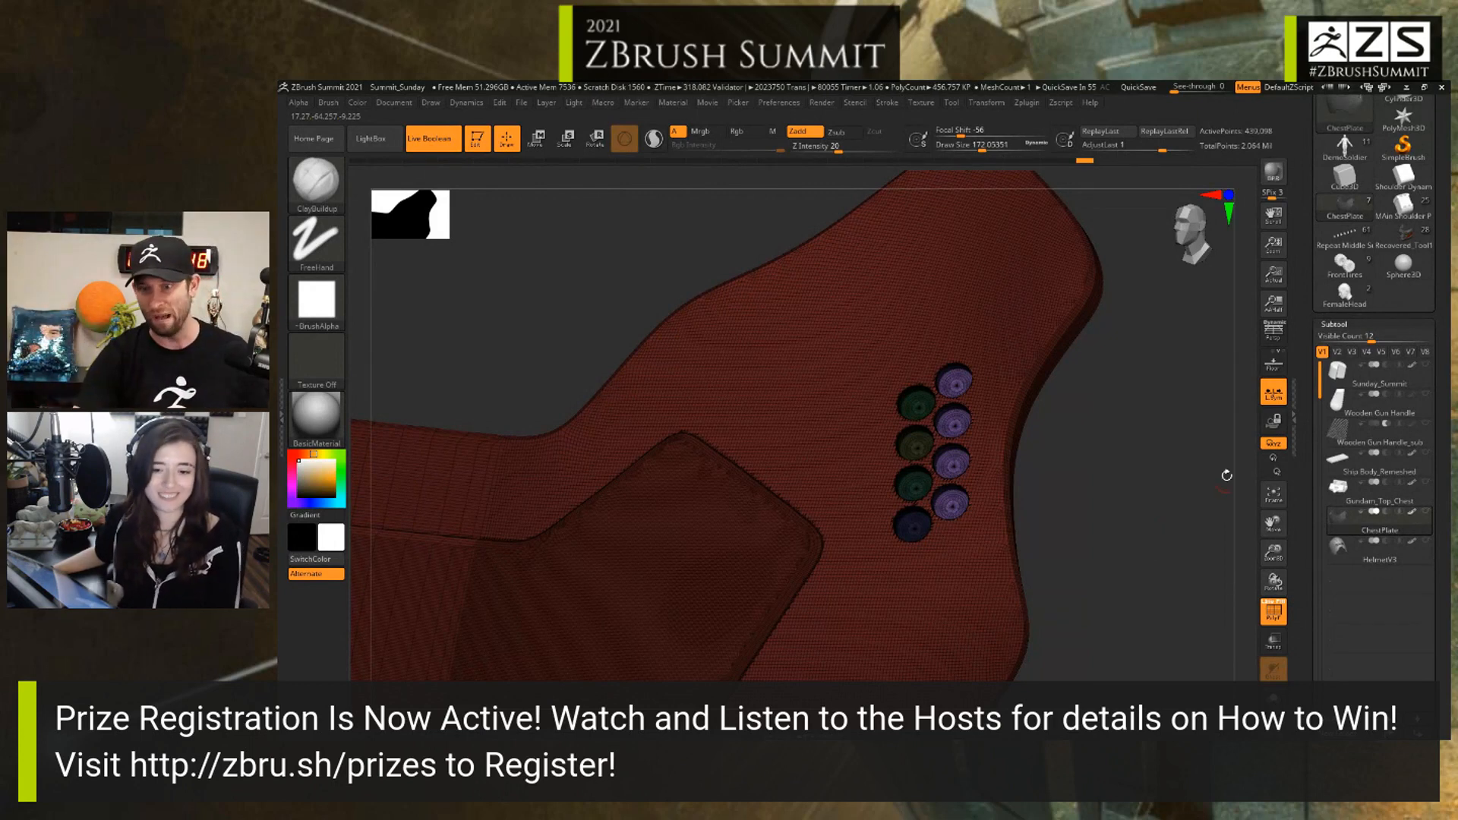
Step: Launch BevelPro on the unmasked ChestPlate holes and set the Bevel Amount to 0.05
{"action": "left_click_drag", "start_coordinate": [1321, 357], "coordinate": [1327, 437]}
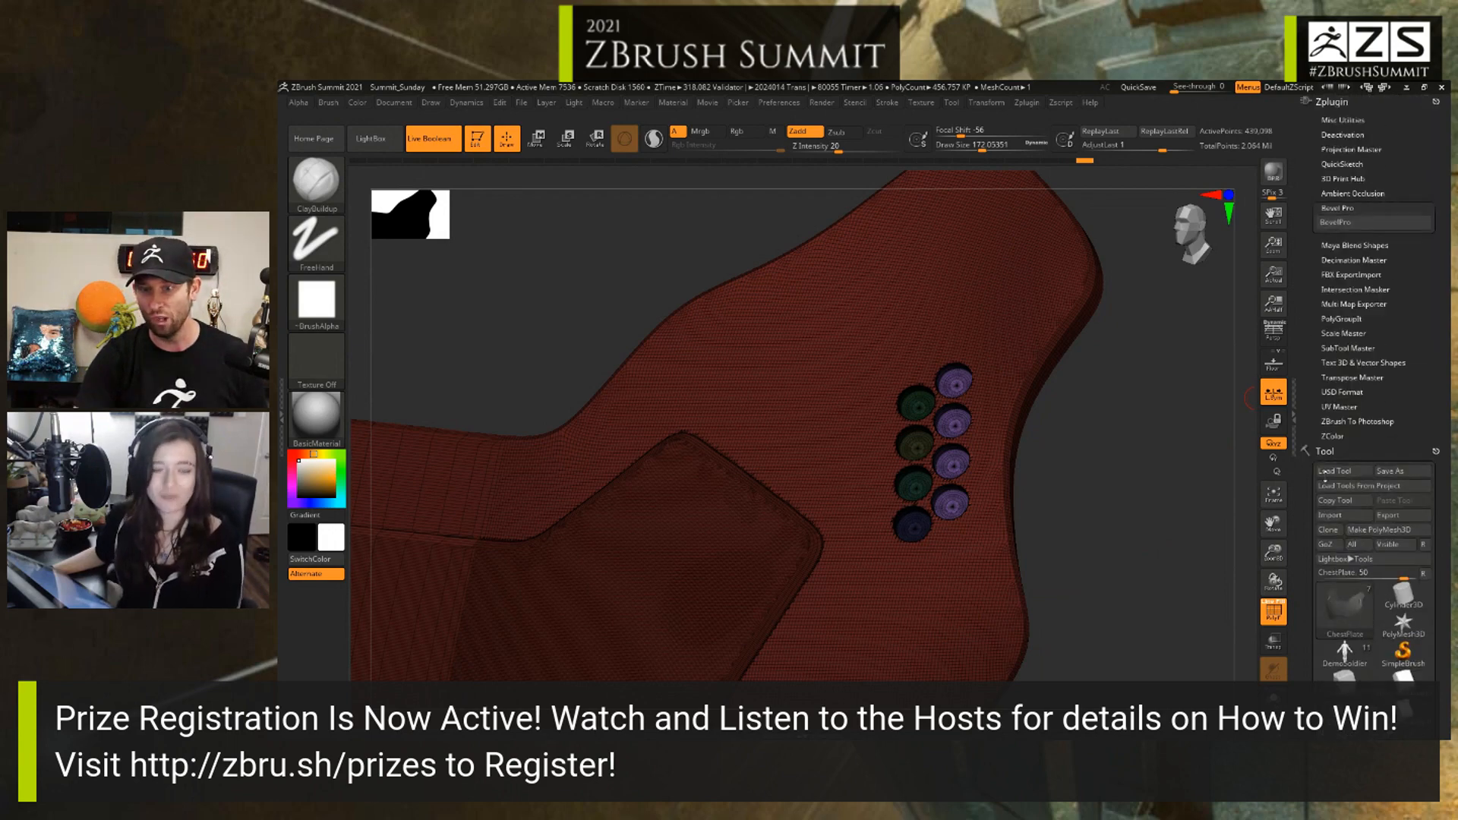
{"action": "left_click", "coordinate": [1378, 225]}
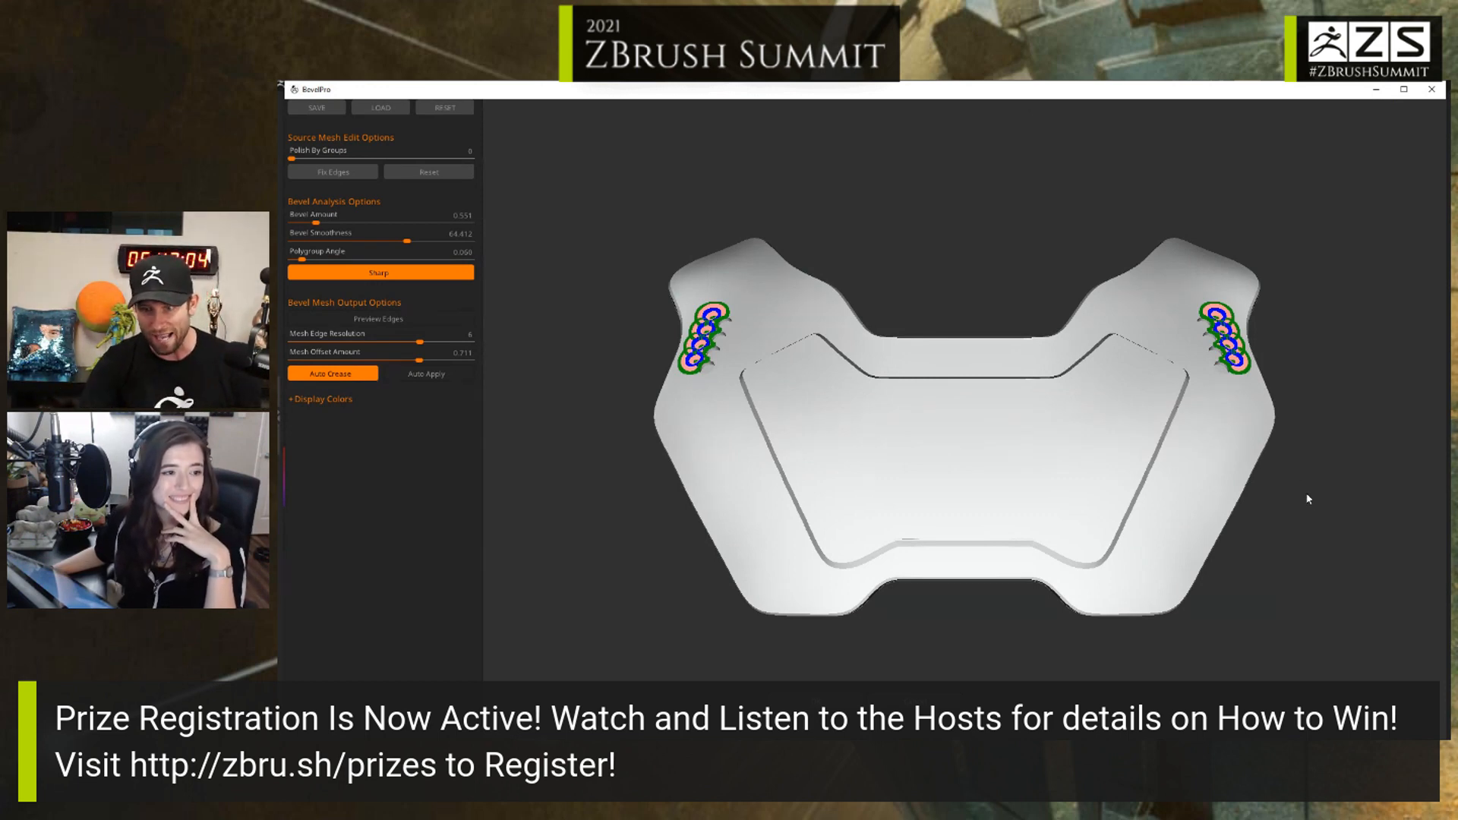
{"action": "left_click_drag", "start_coordinate": [1308, 498], "coordinate": [1264, 533]}
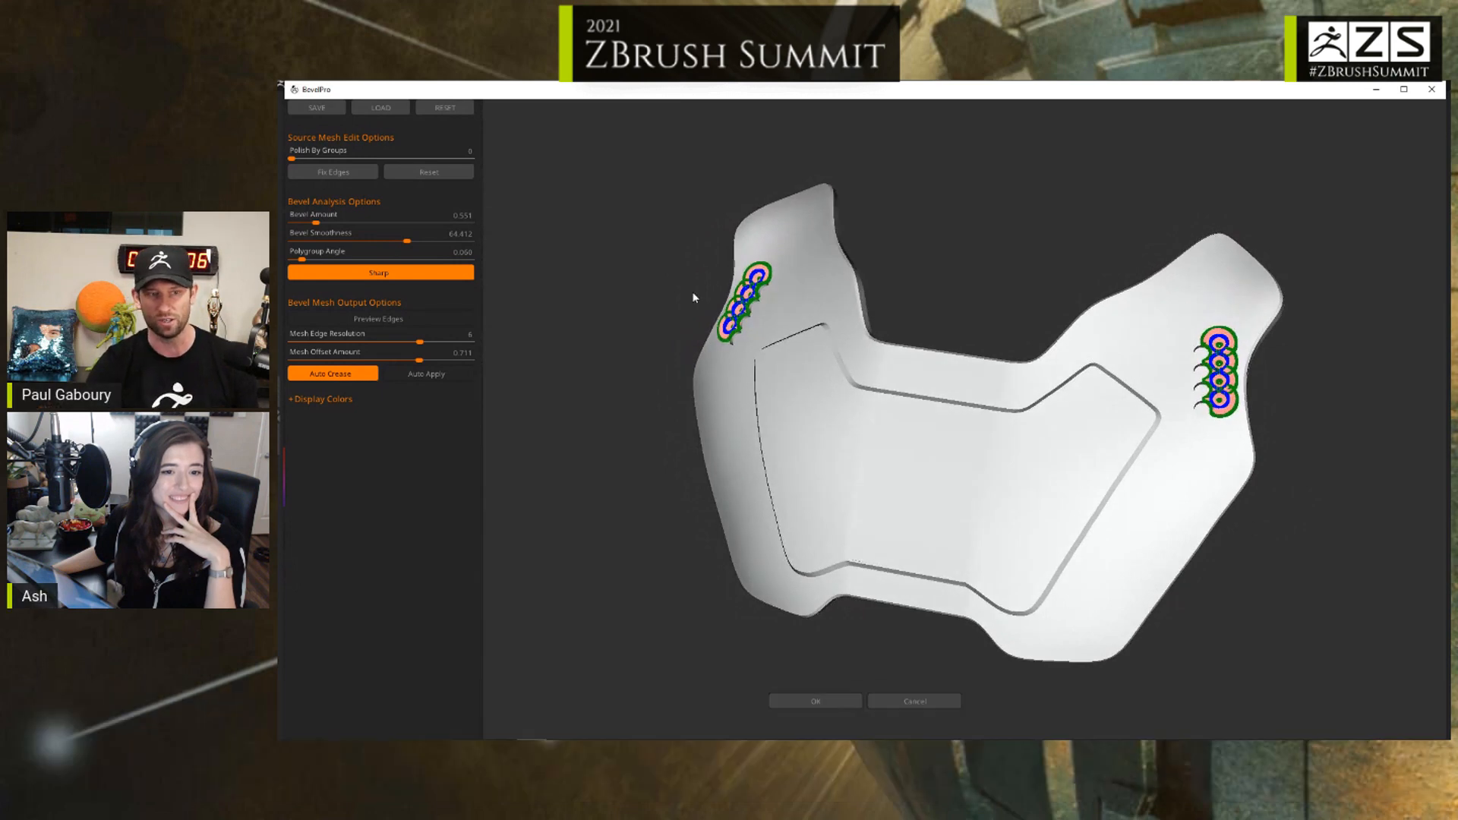
{"action": "double_click", "coordinate": [459, 215]}
{"action": "type", "text": "0.05"}
{"action": "key", "text": "Return"}
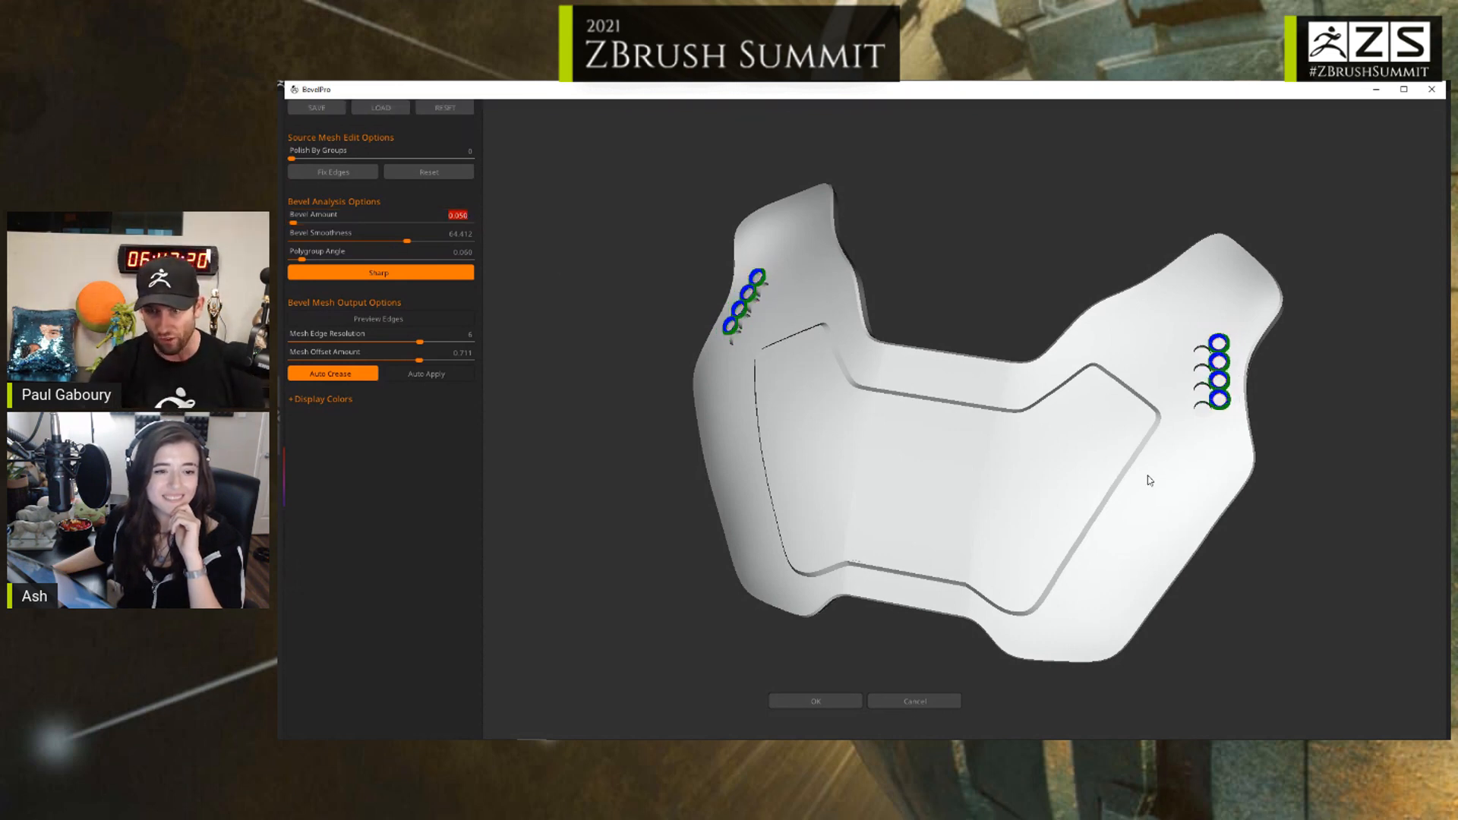
Step: Lower the Mesh Offset Amount to 0.626 with Auto Apply on, and accept the bevel on the four holes
{"action": "left_click_drag", "start_coordinate": [1276, 524], "coordinate": [1141, 544], "text": "alt"}
{"action": "left_click_drag", "start_coordinate": [1082, 398], "coordinate": [1206, 517], "text": "alt"}
{"action": "left_click_drag", "start_coordinate": [419, 362], "coordinate": [403, 363]}
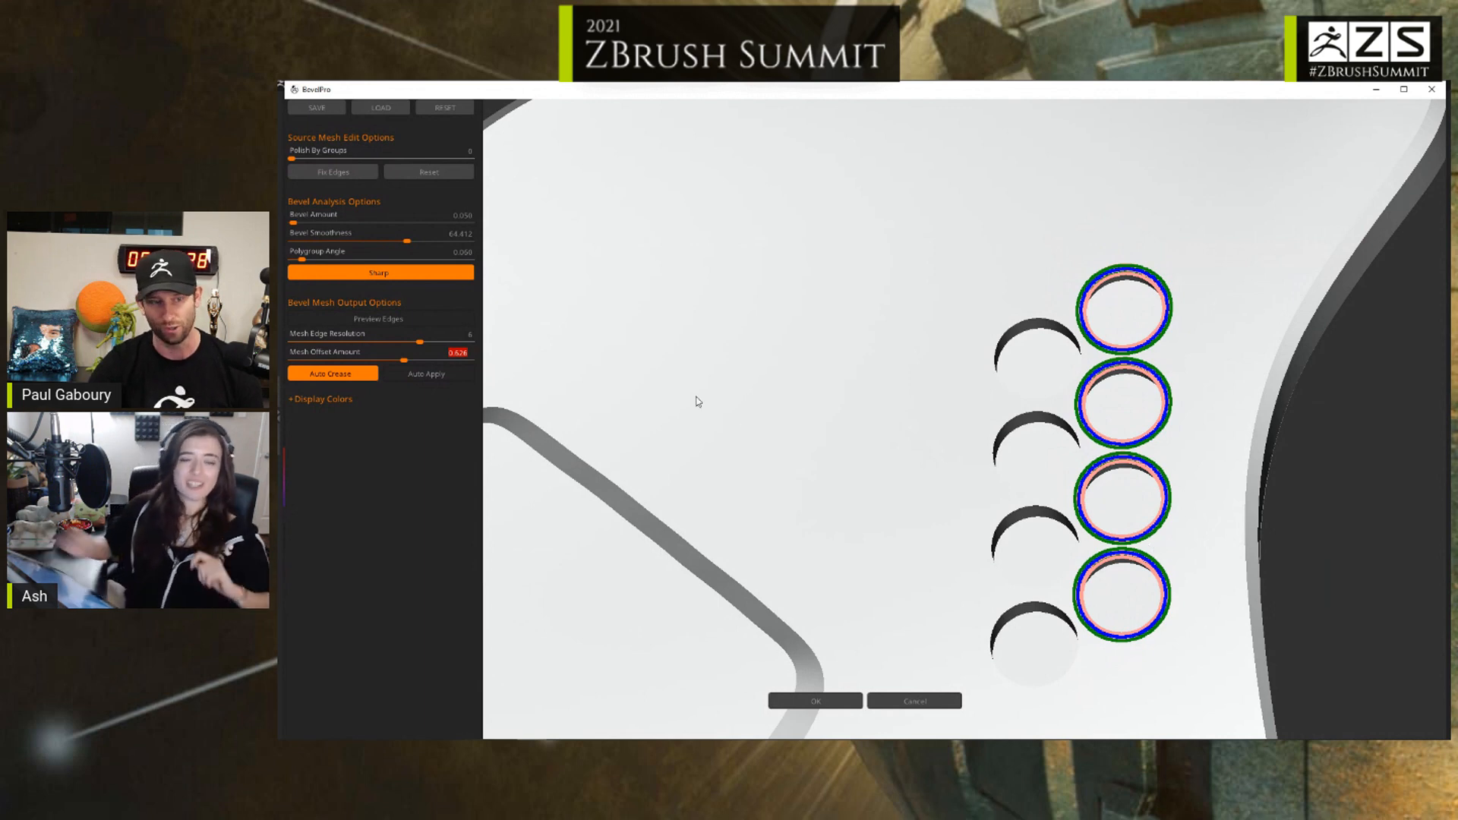
{"action": "left_click", "coordinate": [433, 372]}
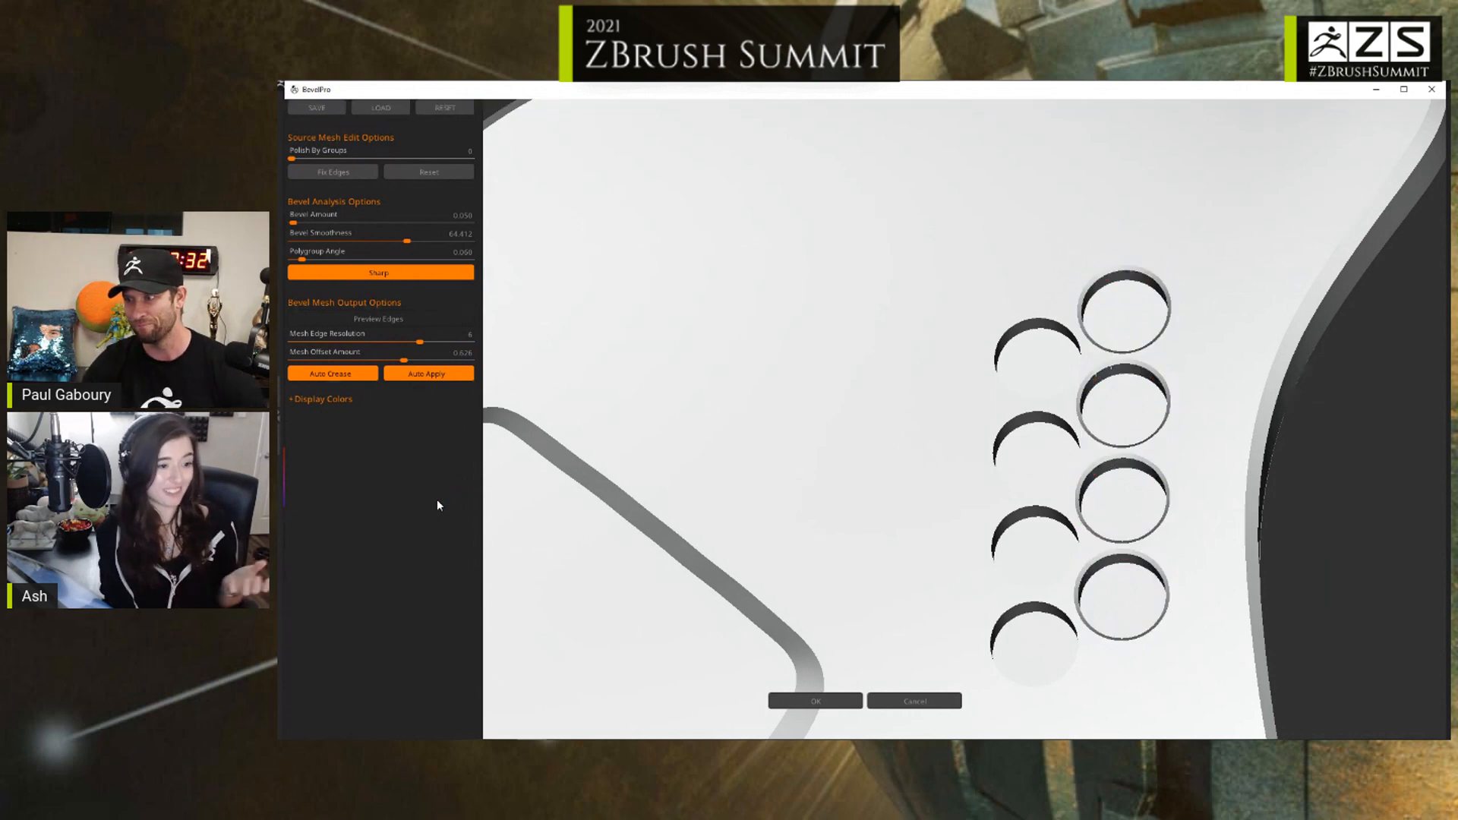
{"action": "left_click_drag", "start_coordinate": [1353, 605], "coordinate": [1355, 589]}
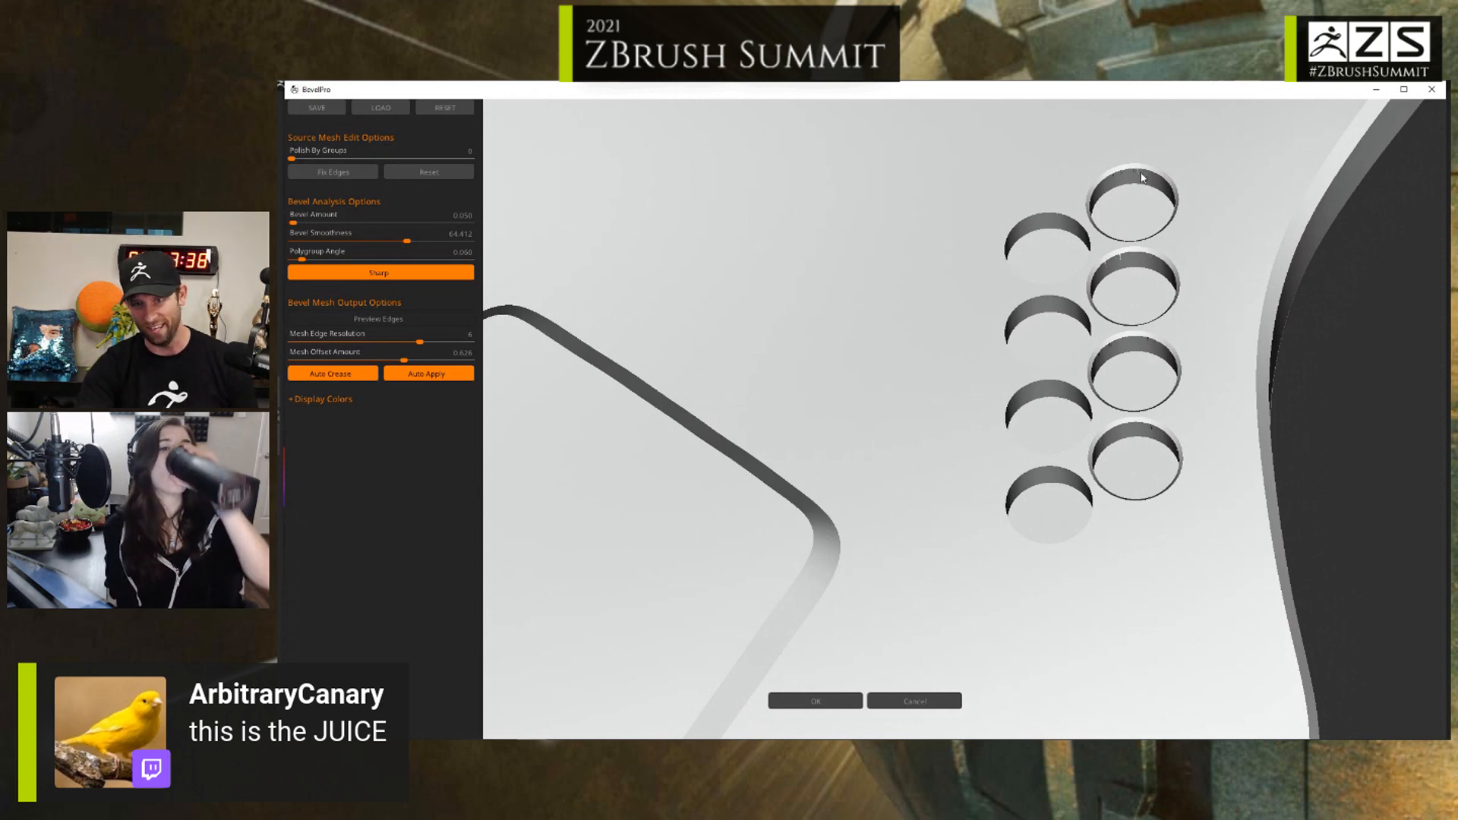
{"action": "left_click", "coordinate": [829, 701]}
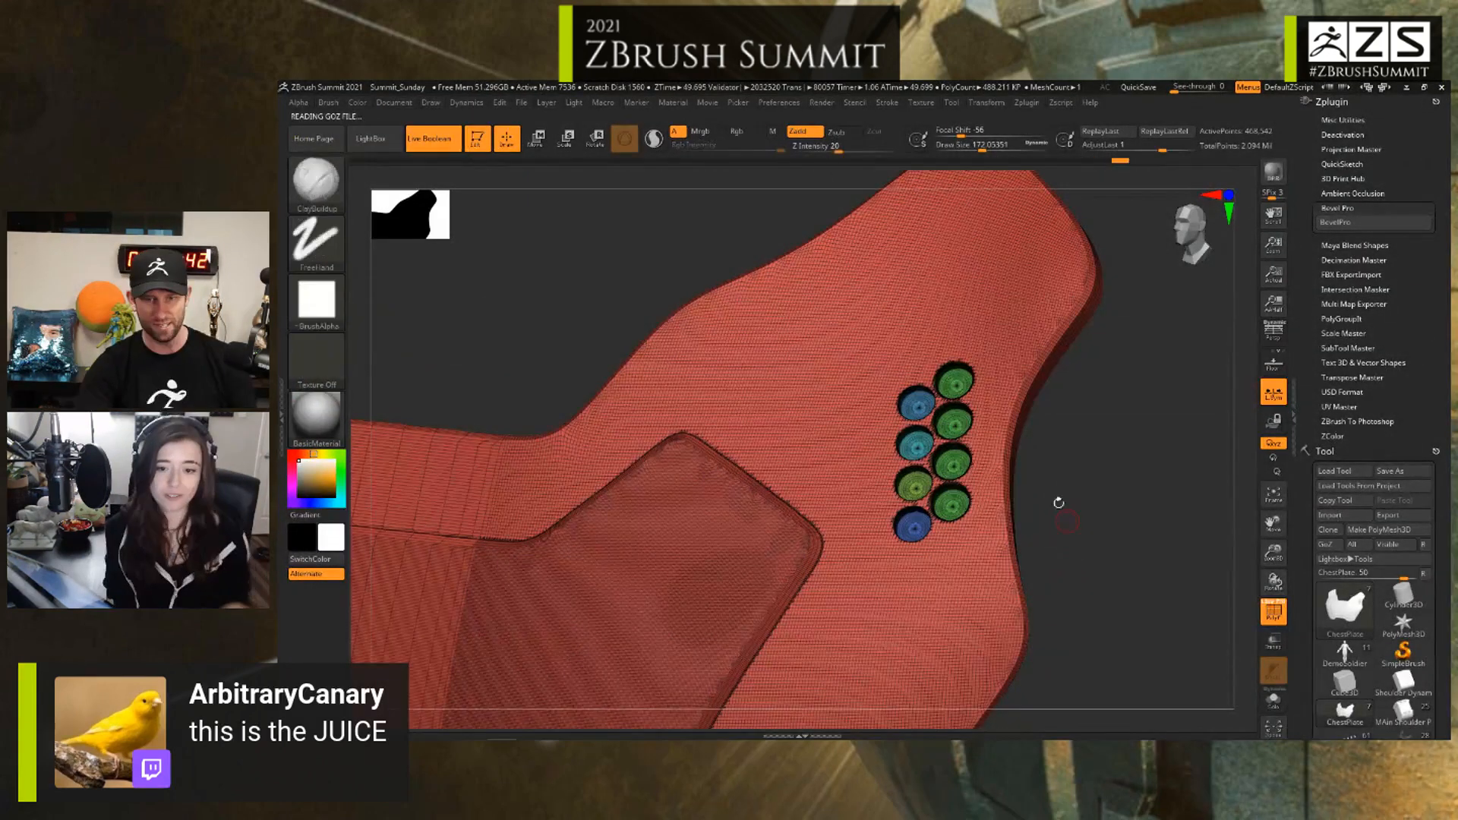
Step: Inspect the bevelled holes' polygroups up close and the whole plate from the front, and hide the polyframe
{"action": "right_click_drag", "start_coordinate": [1058, 503], "coordinate": [1116, 554], "text": "ctrl"}
{"action": "right_click_drag", "start_coordinate": [1010, 507], "coordinate": [1013, 345]}
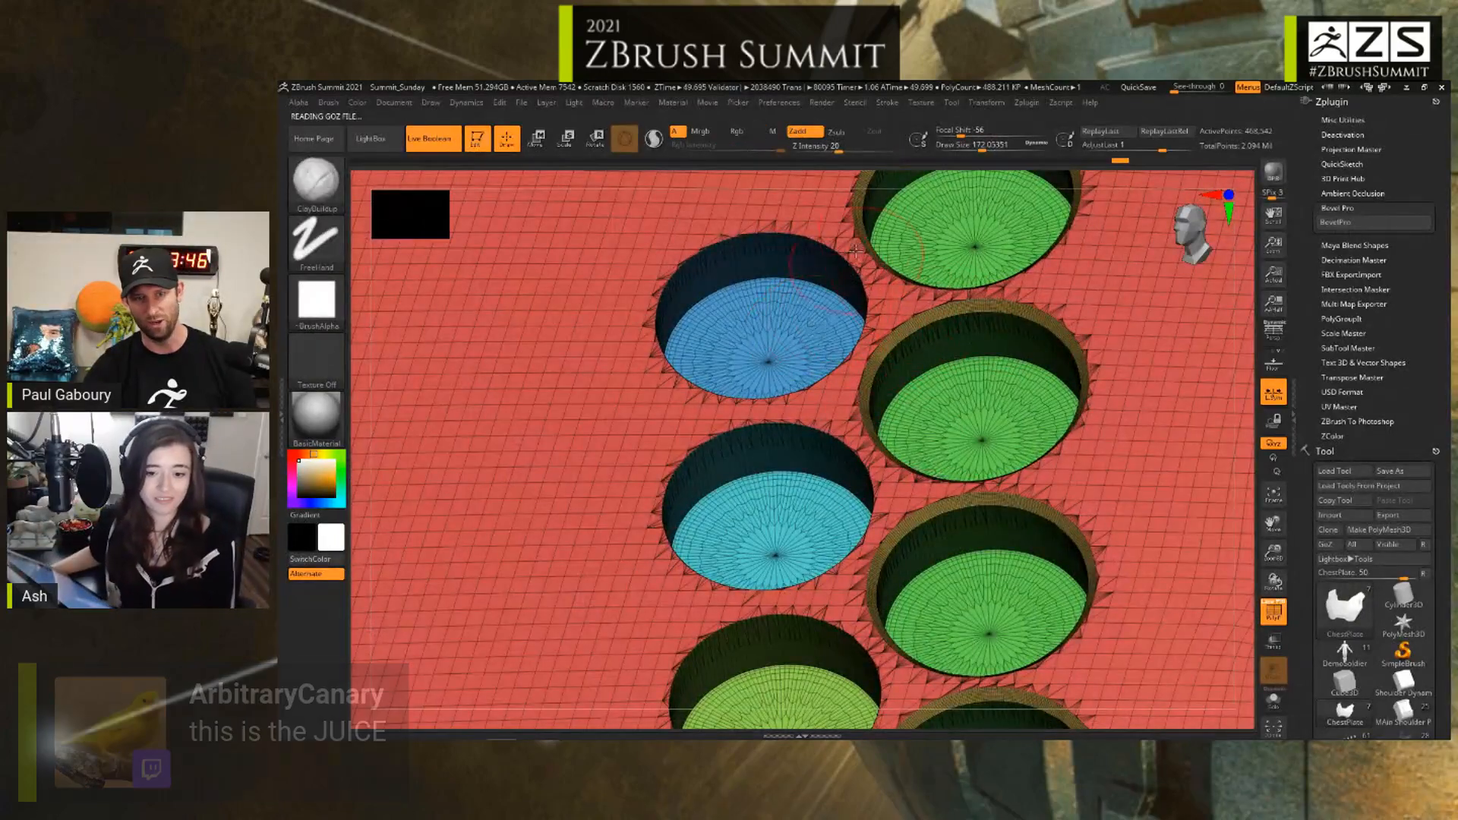
{"action": "right_click_drag", "start_coordinate": [805, 426], "coordinate": [693, 397], "text": "ctrl"}
{"action": "right_click_drag", "start_coordinate": [818, 467], "coordinate": [1081, 416], "text": "alt"}
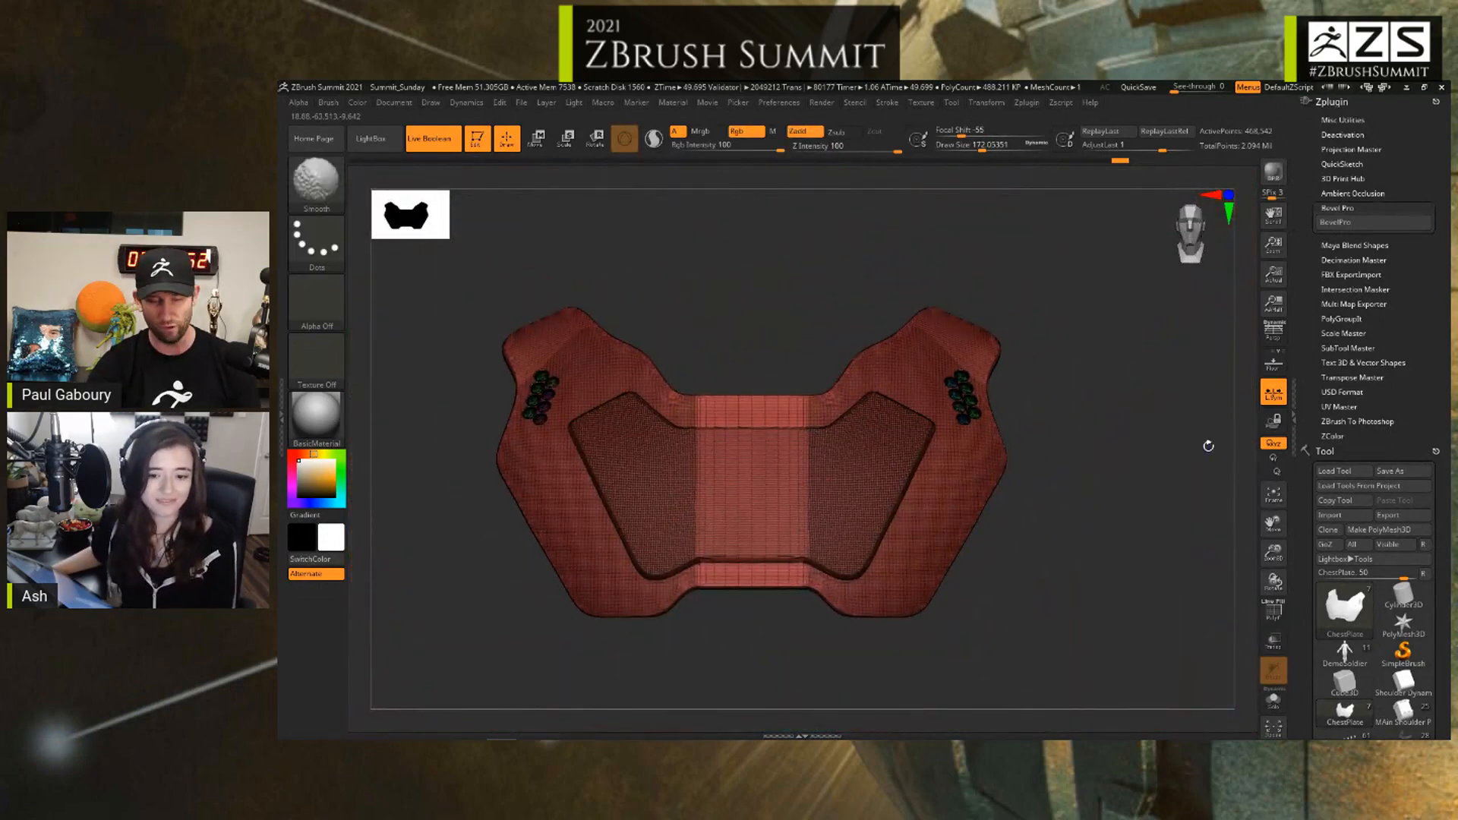
{"action": "key", "text": "shift+f"}
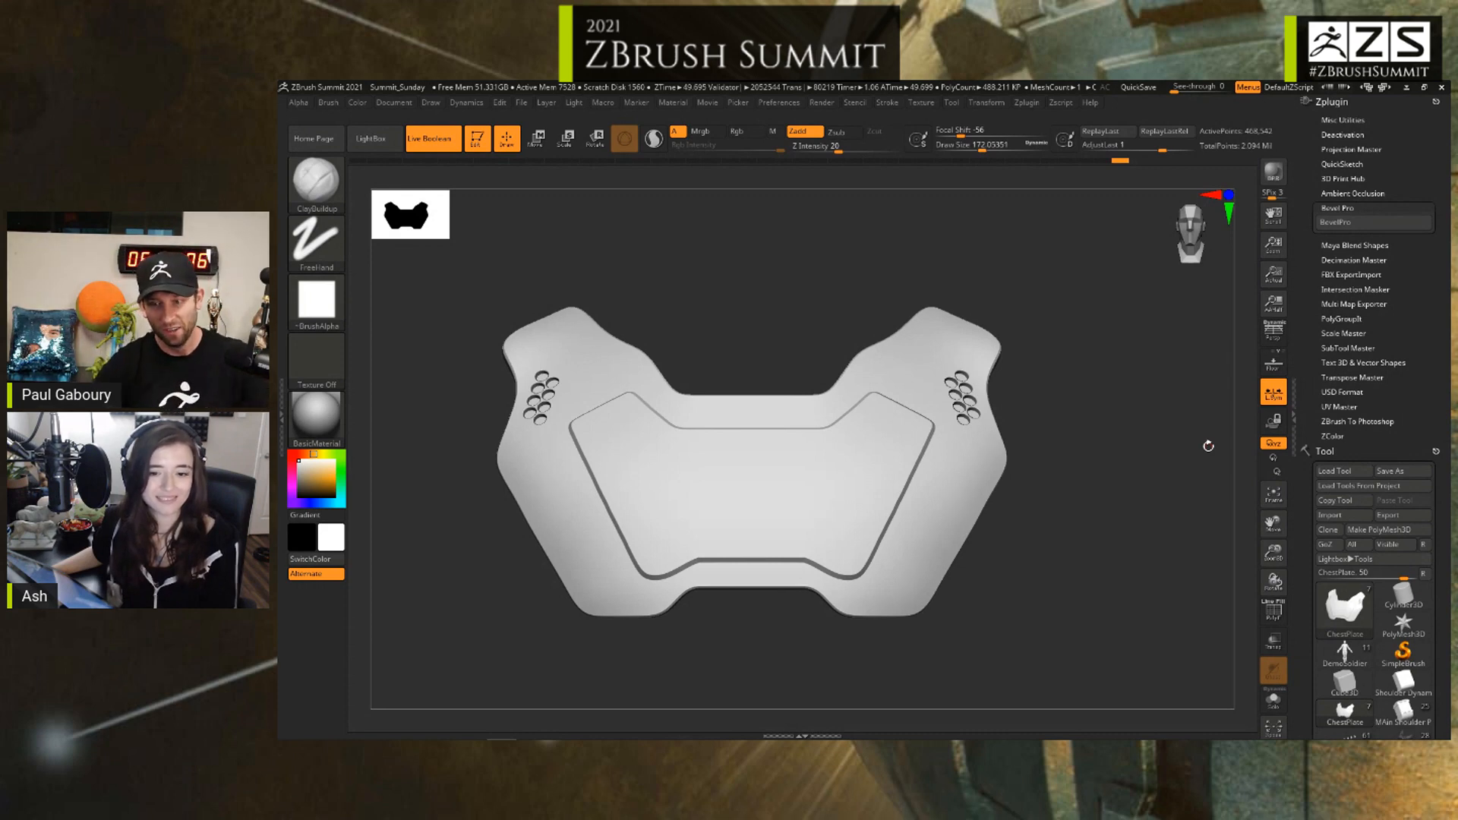
Step: Select the HelmetV3 subtool, reduce the Draw Size to 51 and show its polyframe
{"action": "left_click_drag", "start_coordinate": [1443, 571], "coordinate": [1439, 258]}
{"action": "left_click", "coordinate": [1407, 431]}
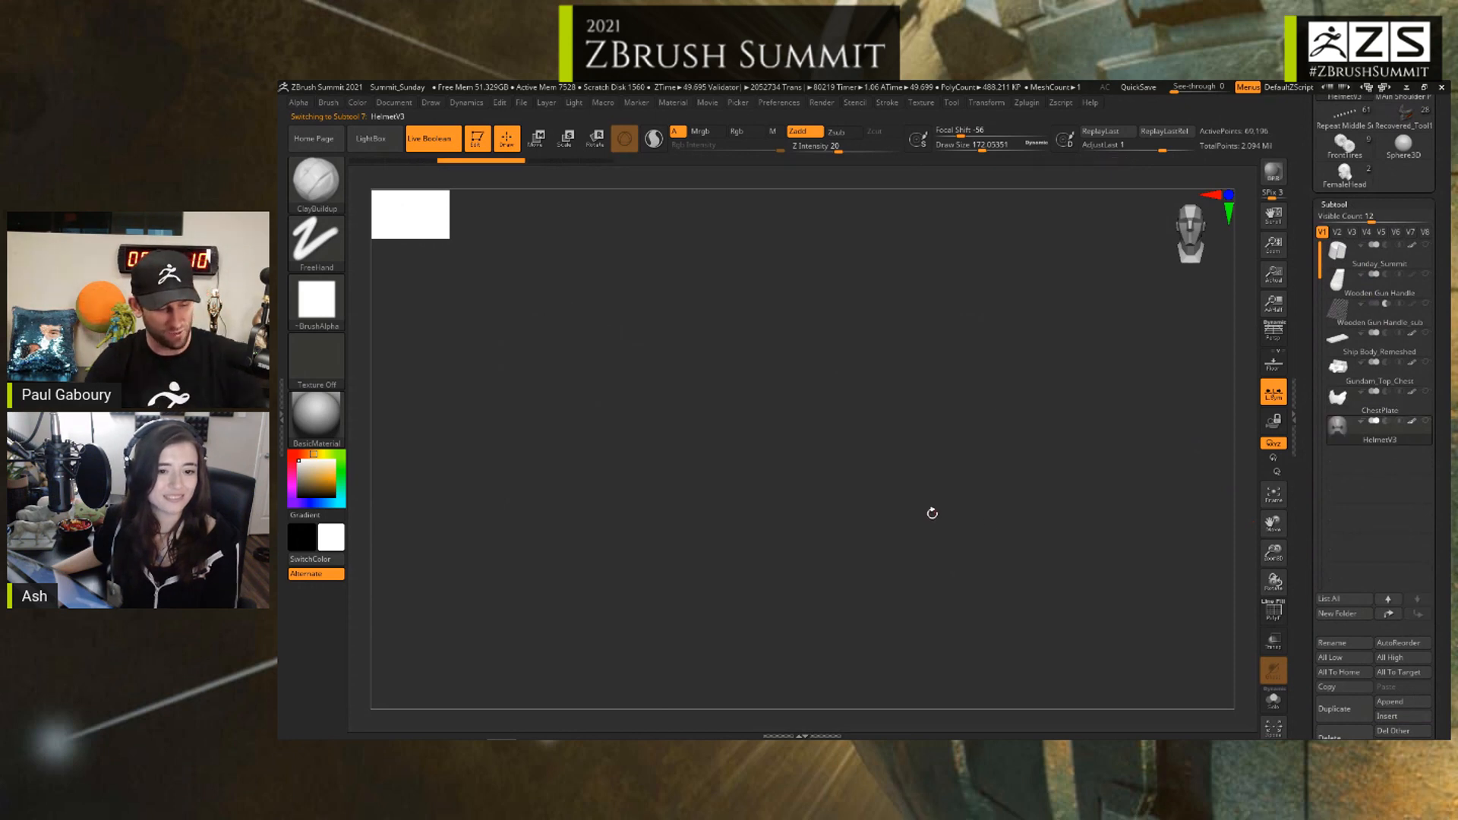
{"action": "mouse_move", "coordinate": [1113, 557]}
{"action": "left_mouse_down"}
{"action": "mouse_move", "coordinate": [1095, 535]}
{"action": "mouse_move", "coordinate": [1107, 544]}
{"action": "left_mouse_up"}
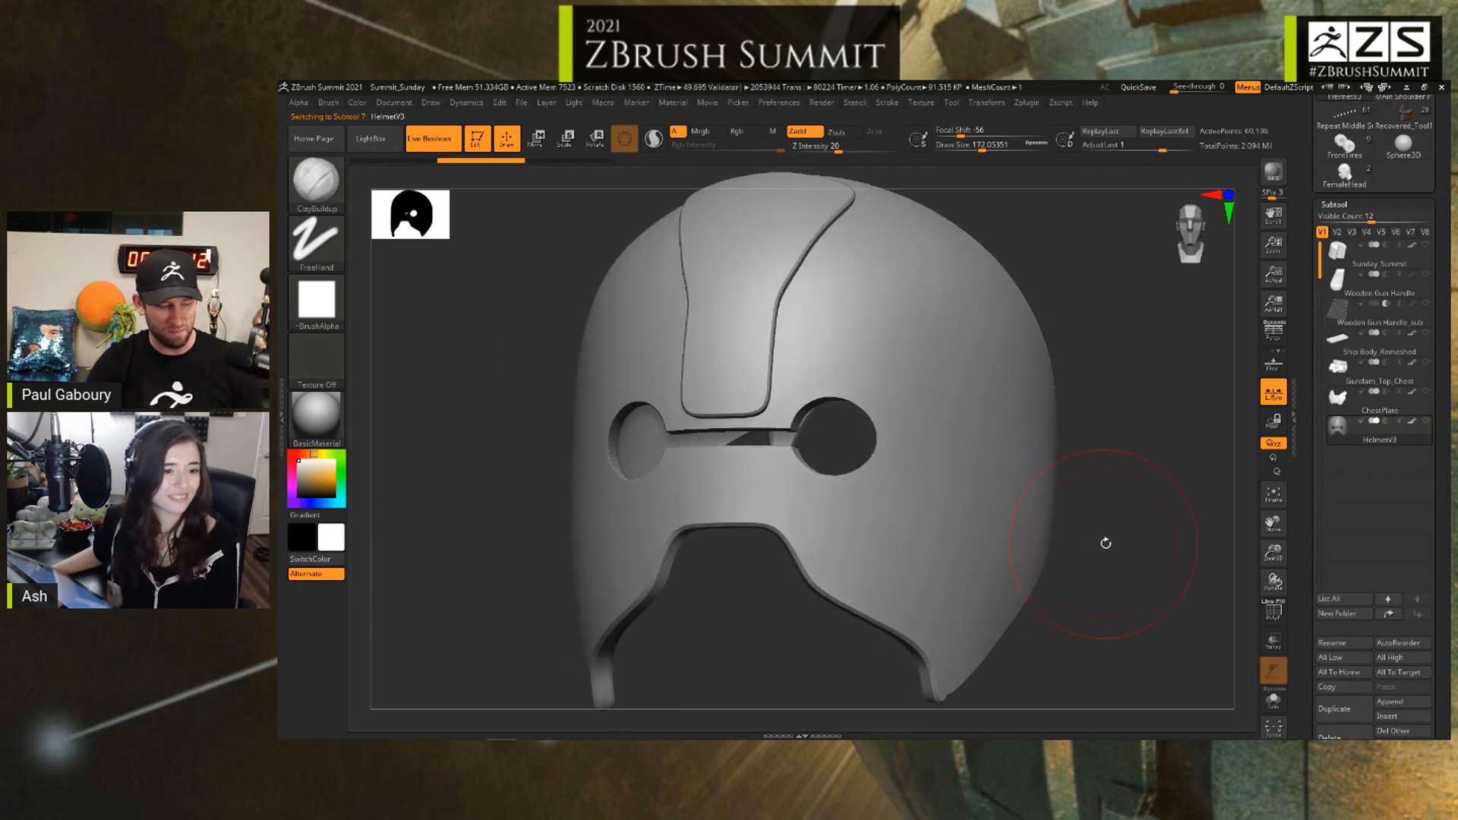
{"action": "key", "text": "s"}
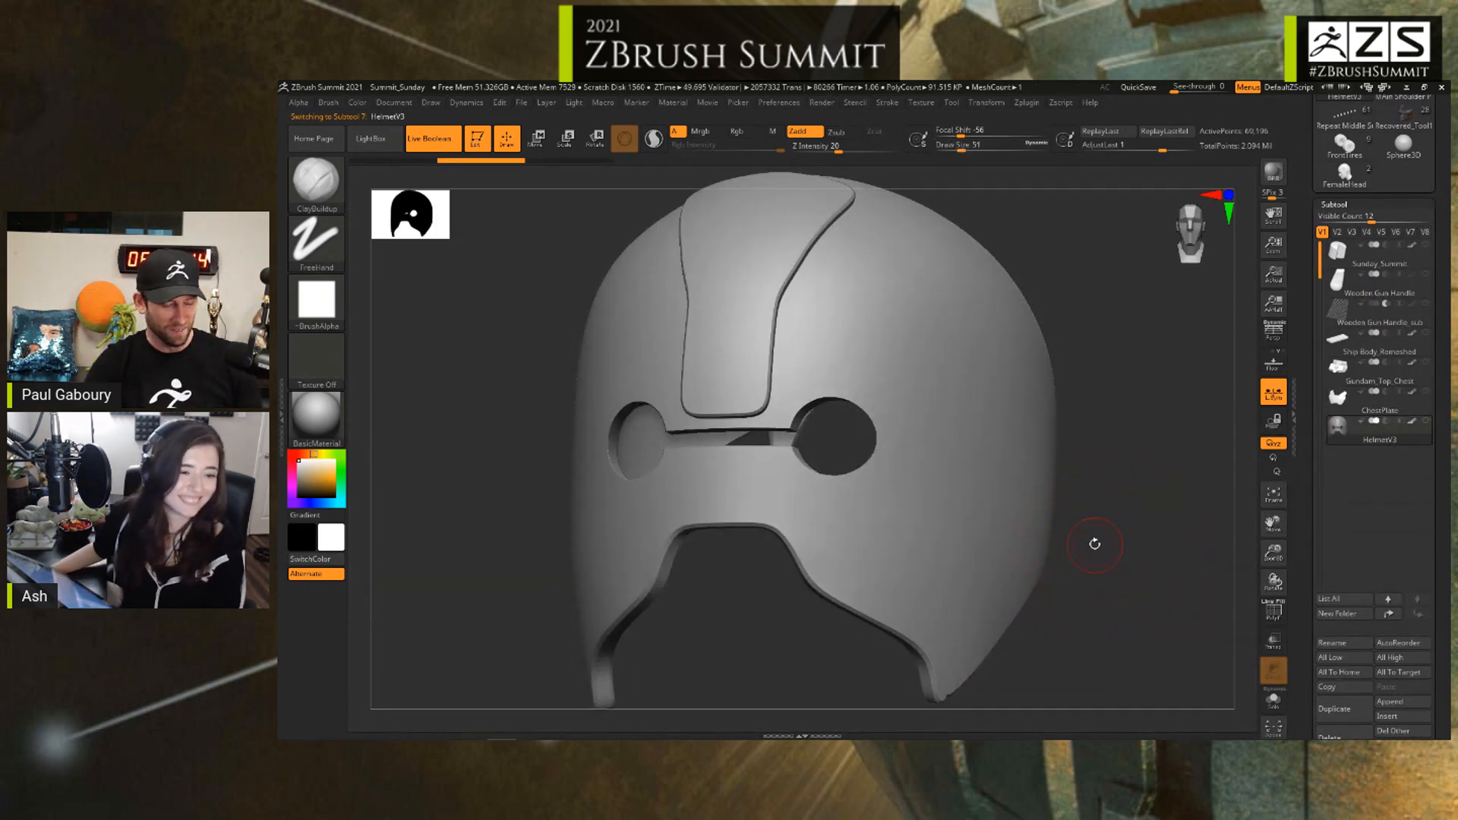
{"action": "key", "text": "shift+f"}
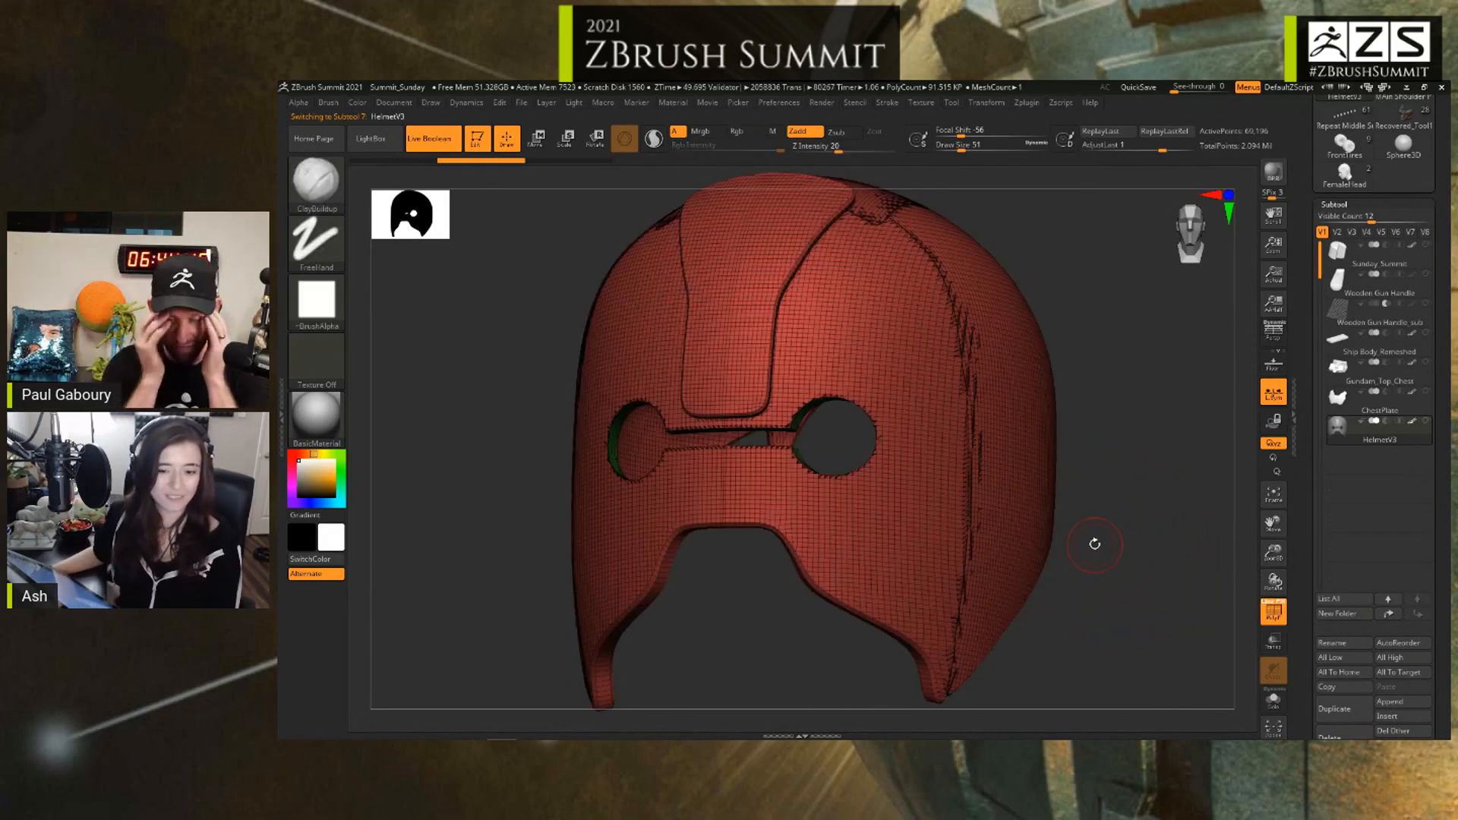
{"action": "mouse_move", "coordinate": [1094, 543]}
{"action": "left_mouse_down"}
{"action": "mouse_move", "coordinate": [1062, 580]}
{"action": "mouse_move", "coordinate": [1104, 518]}
{"action": "left_mouse_up"}
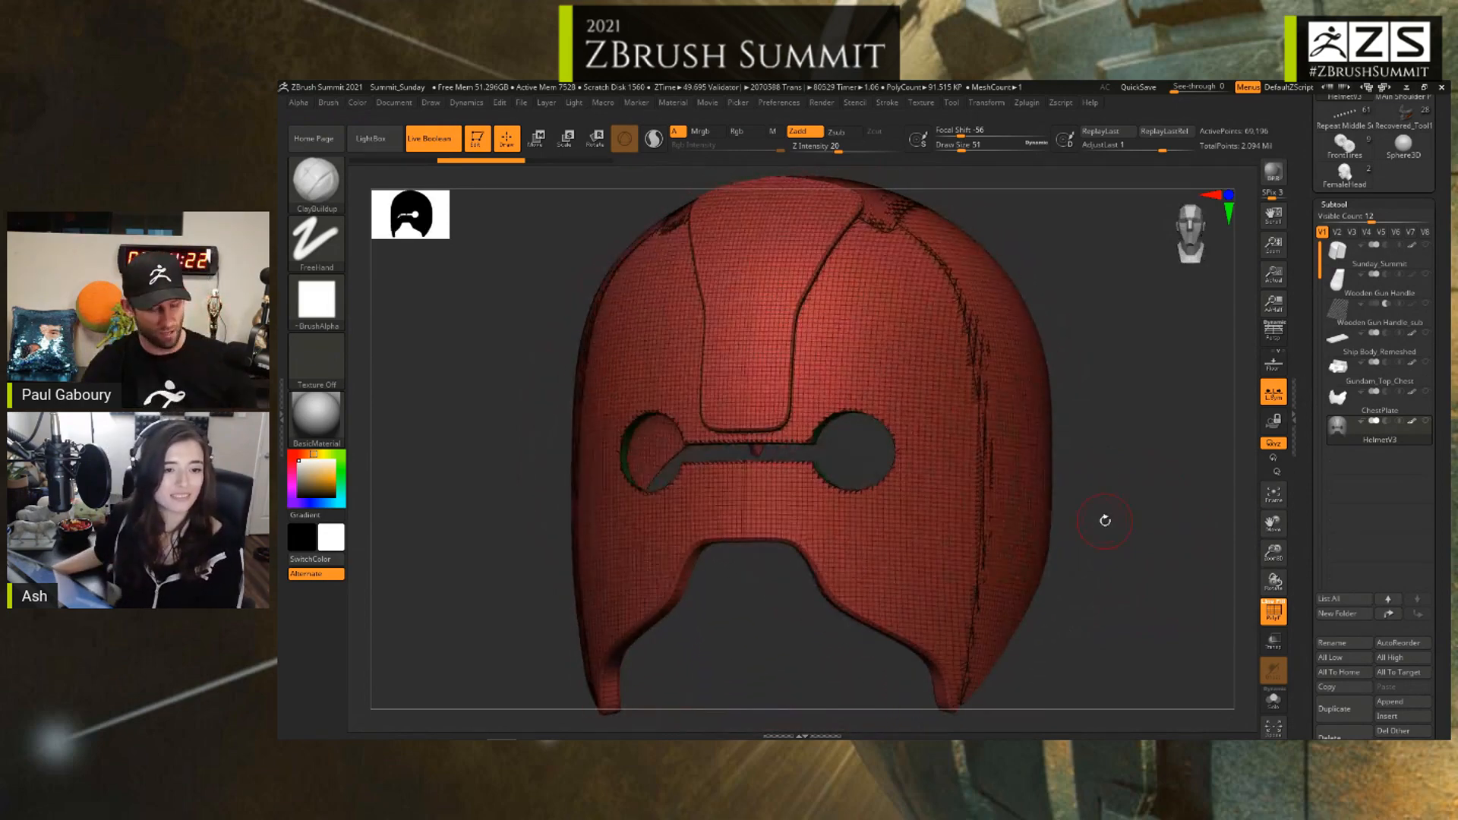
Step: Launch BevelPro on the helmet and set both Bevel Smoothness and Polygroup Angle to 0
{"action": "right_click_drag", "start_coordinate": [832, 464], "coordinate": [729, 465], "text": "ctrl"}
{"action": "left_click_drag", "start_coordinate": [1317, 320], "coordinate": [1325, 517]}
{"action": "left_click", "coordinate": [1361, 228]}
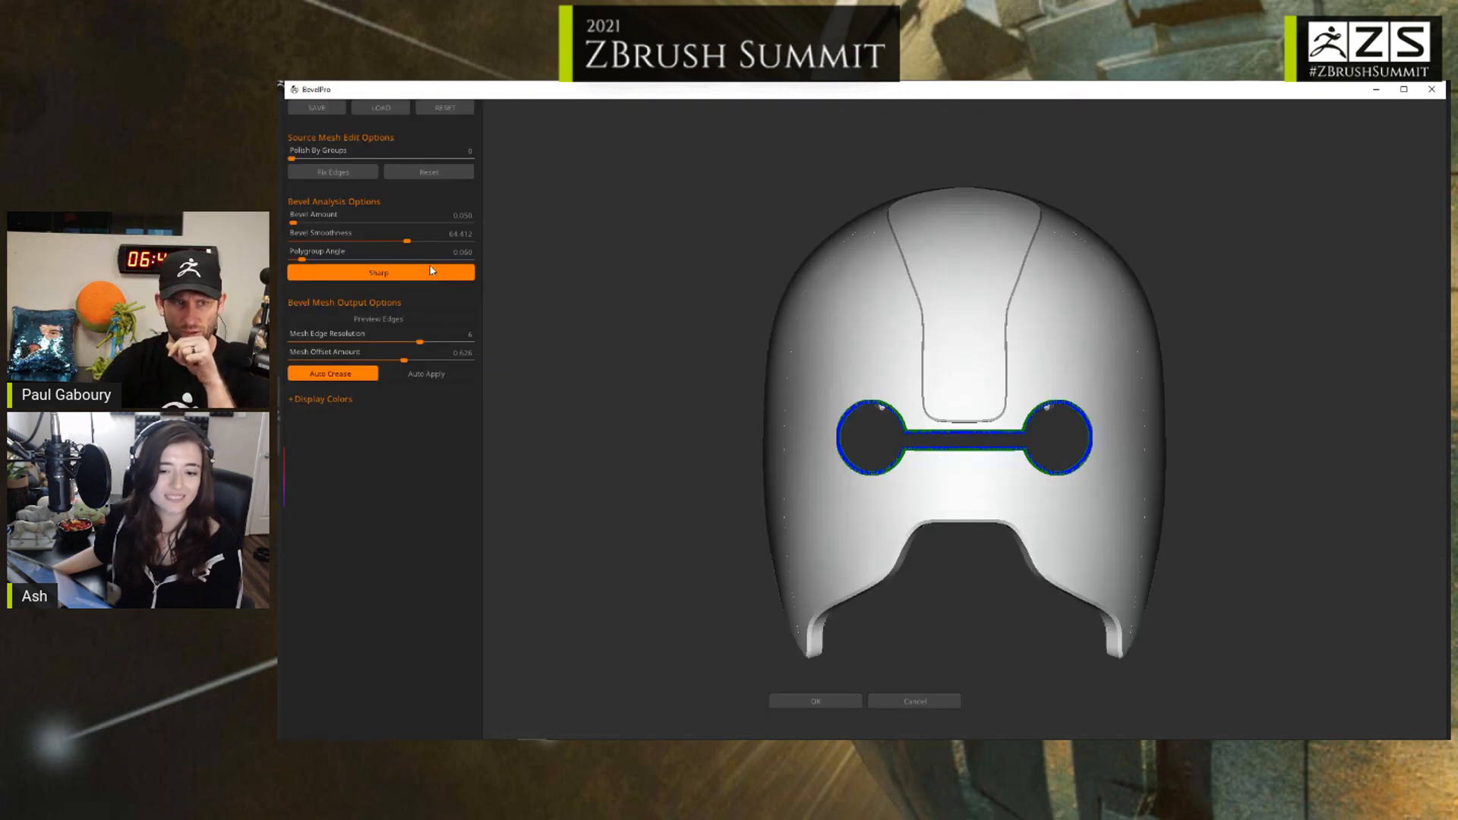
{"action": "left_click_drag", "start_coordinate": [408, 242], "coordinate": [294, 245]}
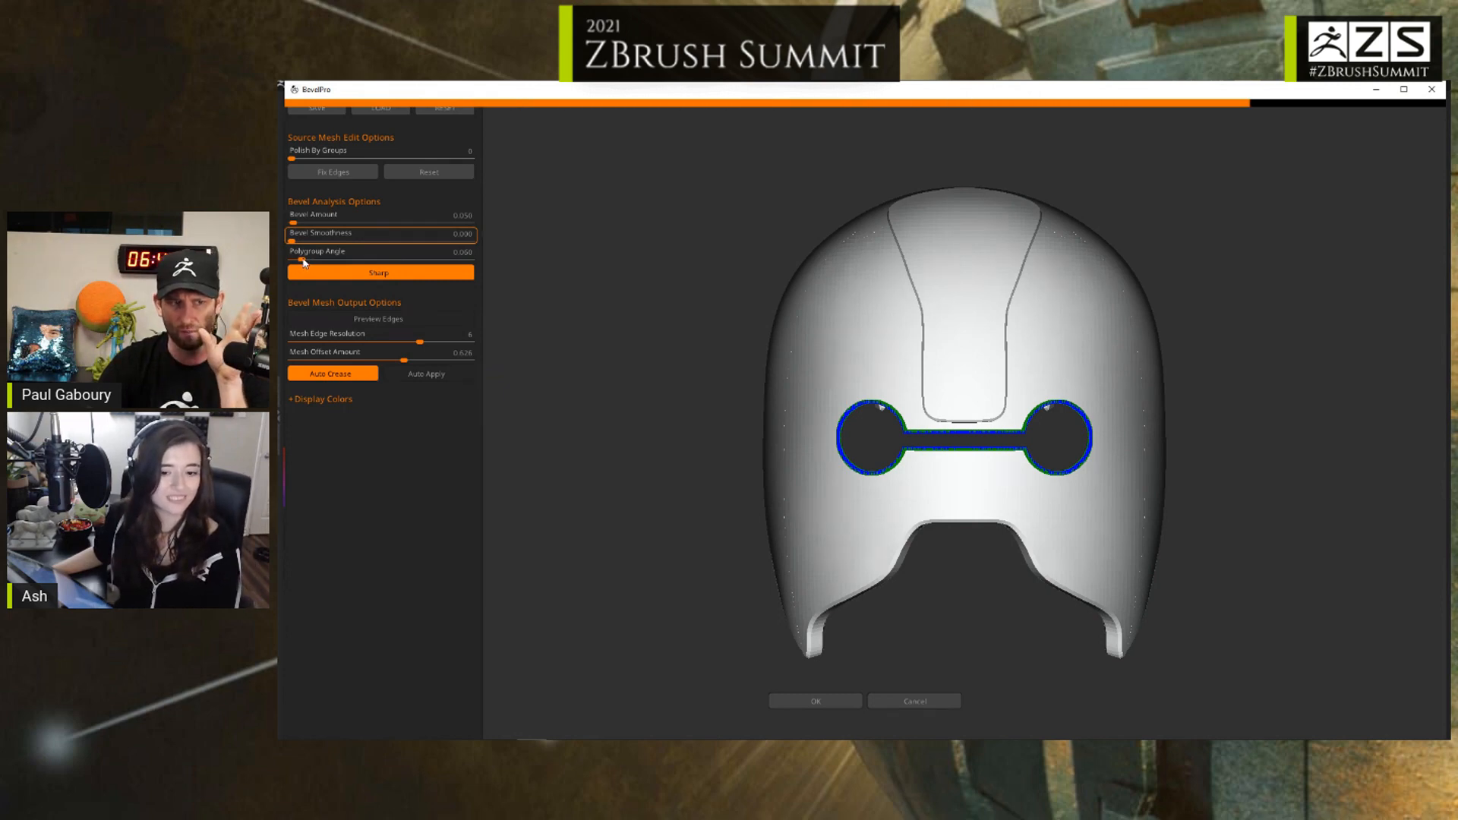
{"action": "left_click_drag", "start_coordinate": [303, 262], "coordinate": [289, 262]}
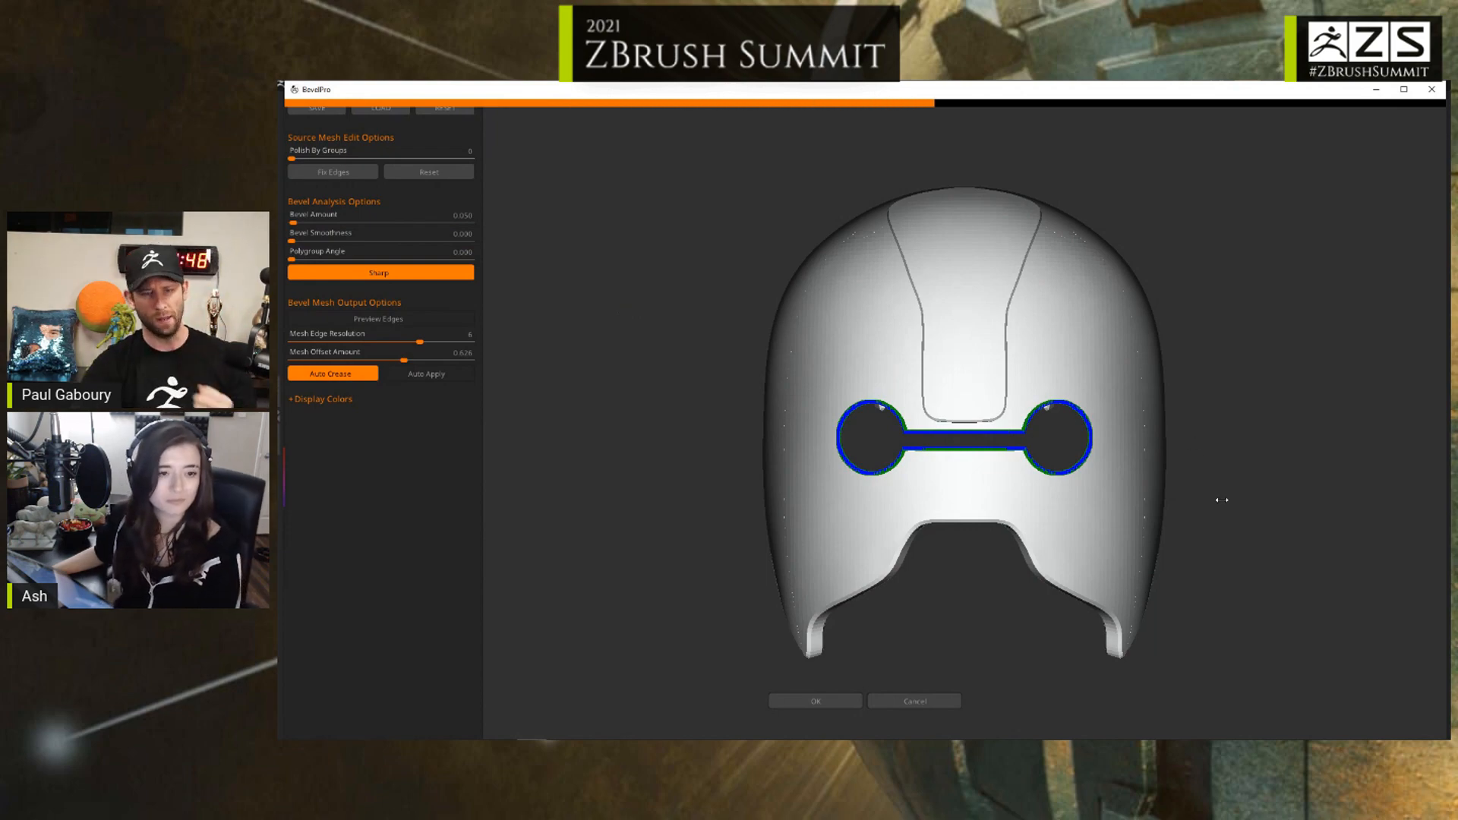
Step: Repair the gap in the bevel line along the helmet's eye slot with Fix Edges, and turn on Auto Apply
{"action": "left_click_drag", "start_coordinate": [1224, 538], "coordinate": [1073, 345]}
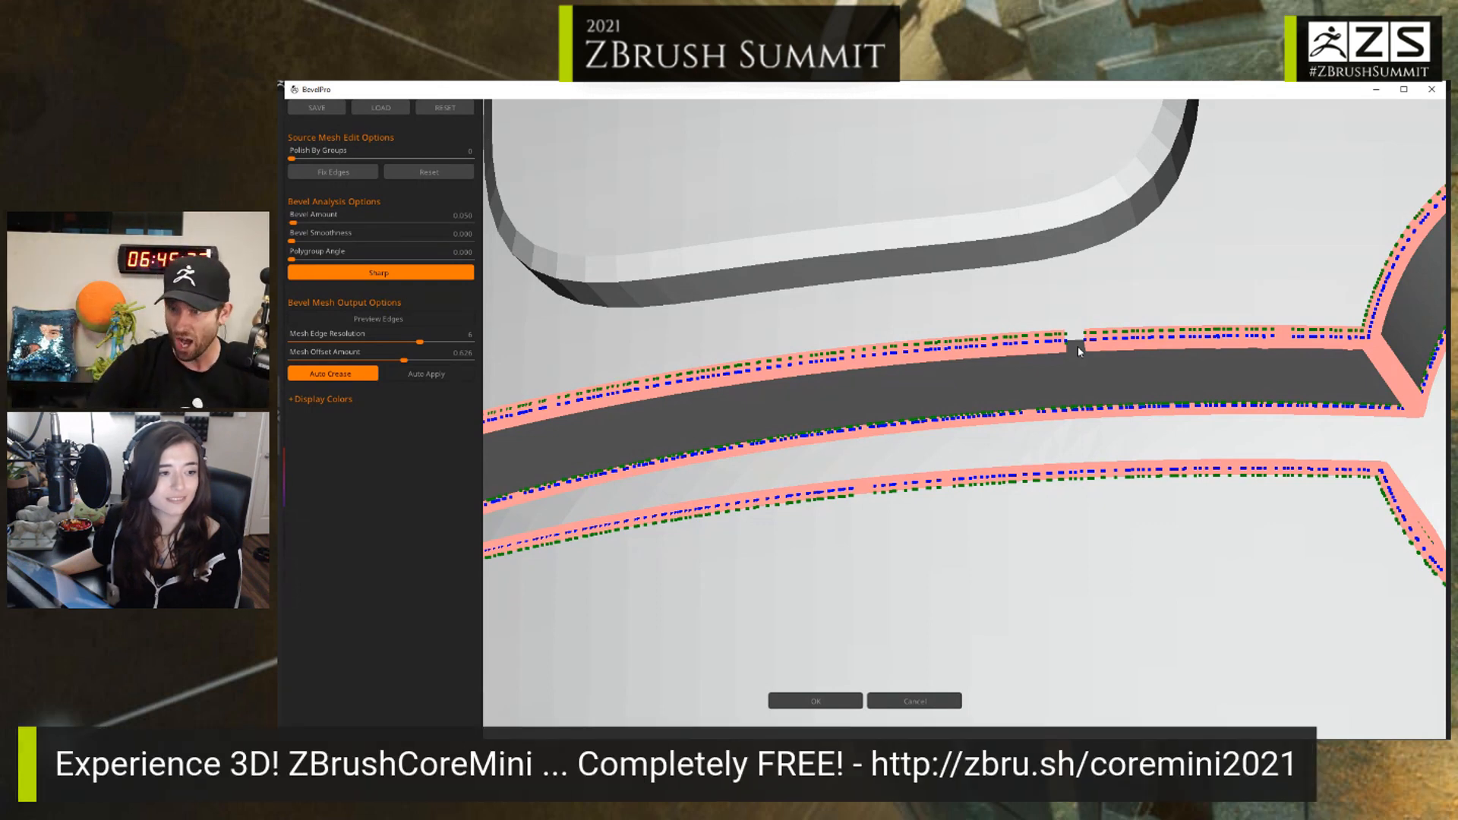
{"action": "left_click", "coordinate": [334, 172]}
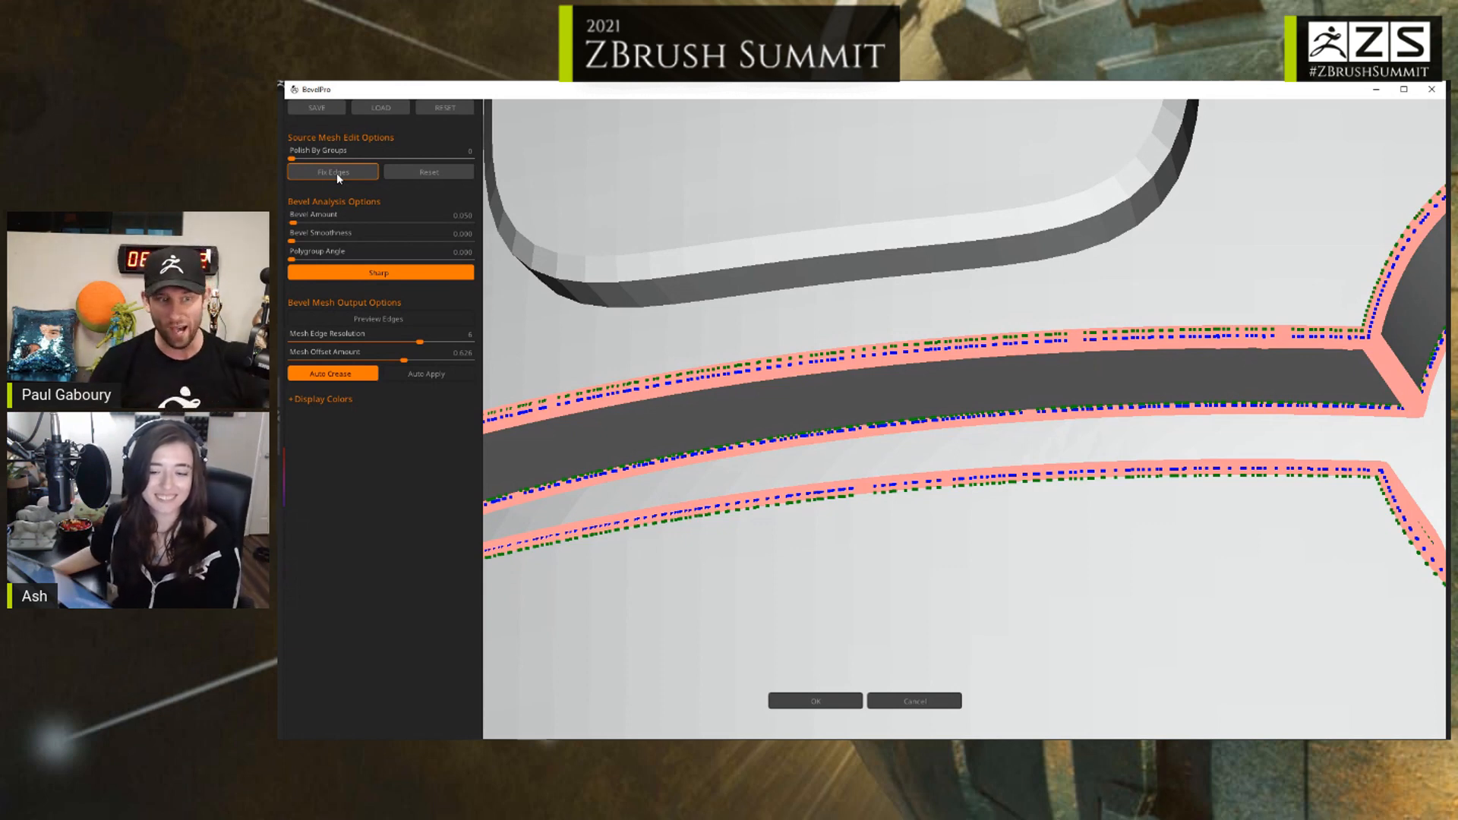
{"action": "left_click", "coordinate": [429, 375]}
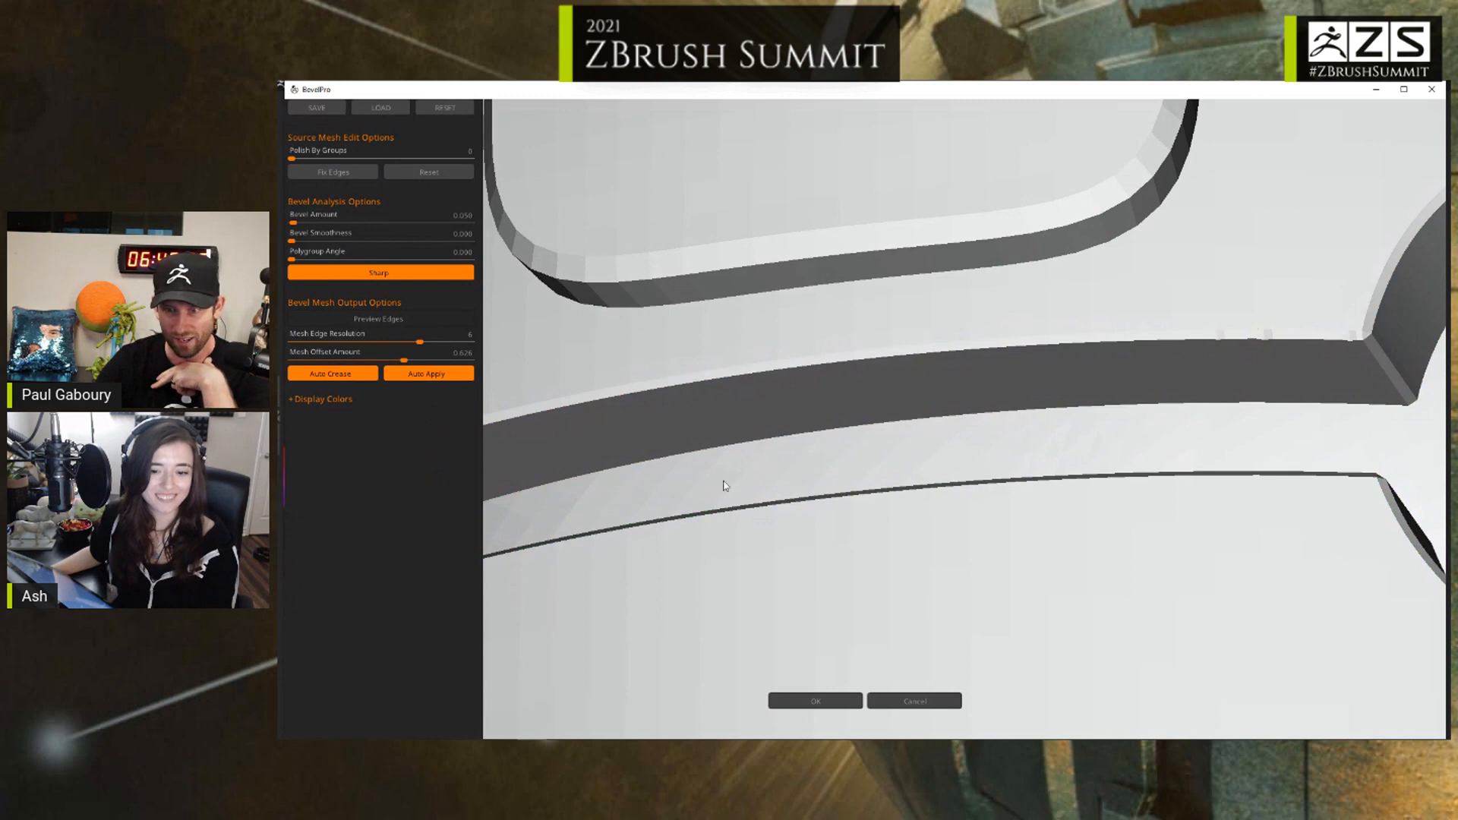
Step: Raise Bevel Smoothness to 100 and Bevel Amount to 0.374 for the eye slot's uneven bevel
{"action": "left_click_drag", "start_coordinate": [1293, 413], "coordinate": [1330, 451], "text": "alt"}
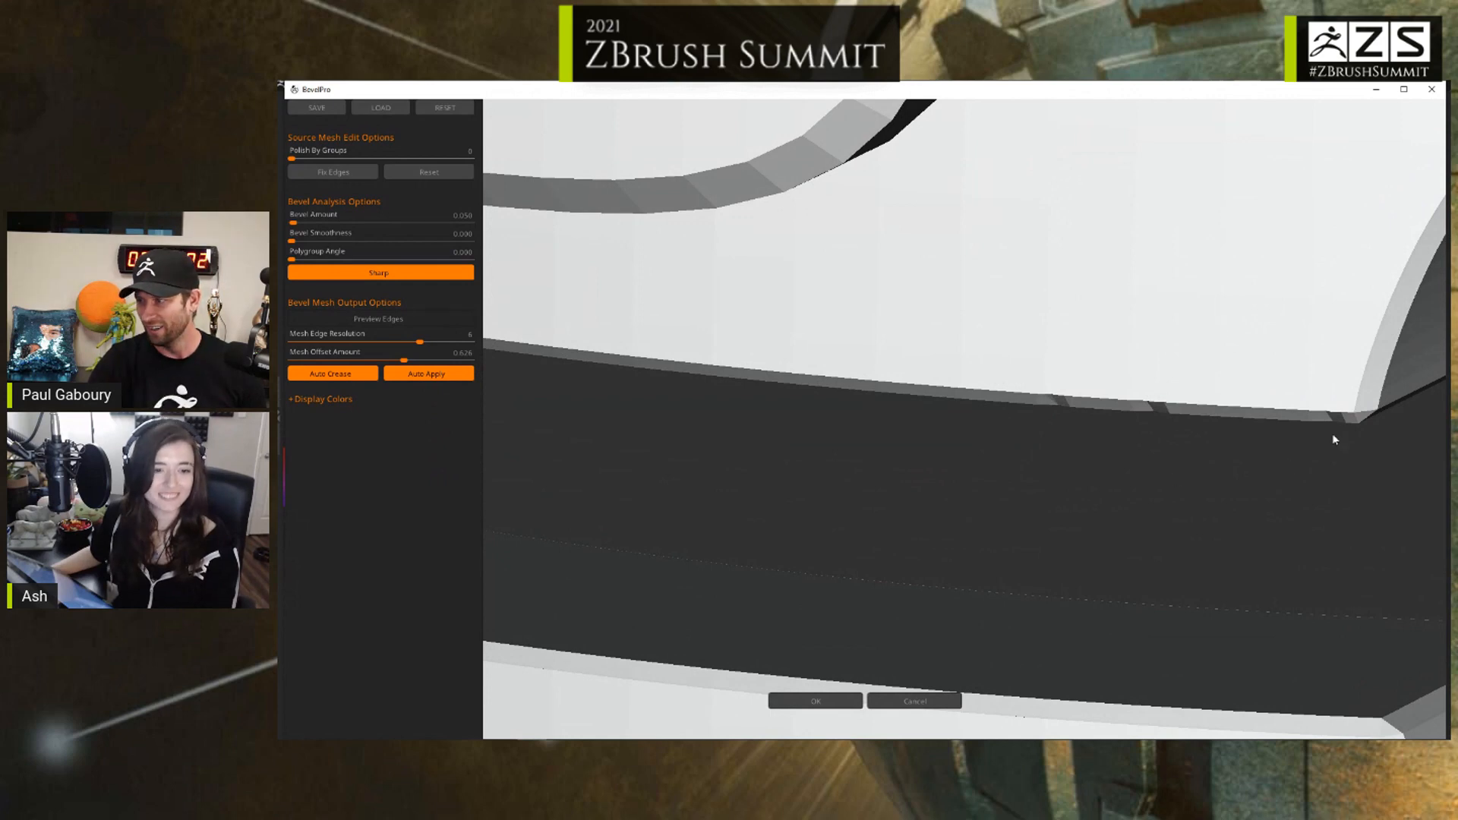
{"action": "left_click_drag", "start_coordinate": [1140, 462], "coordinate": [1153, 436]}
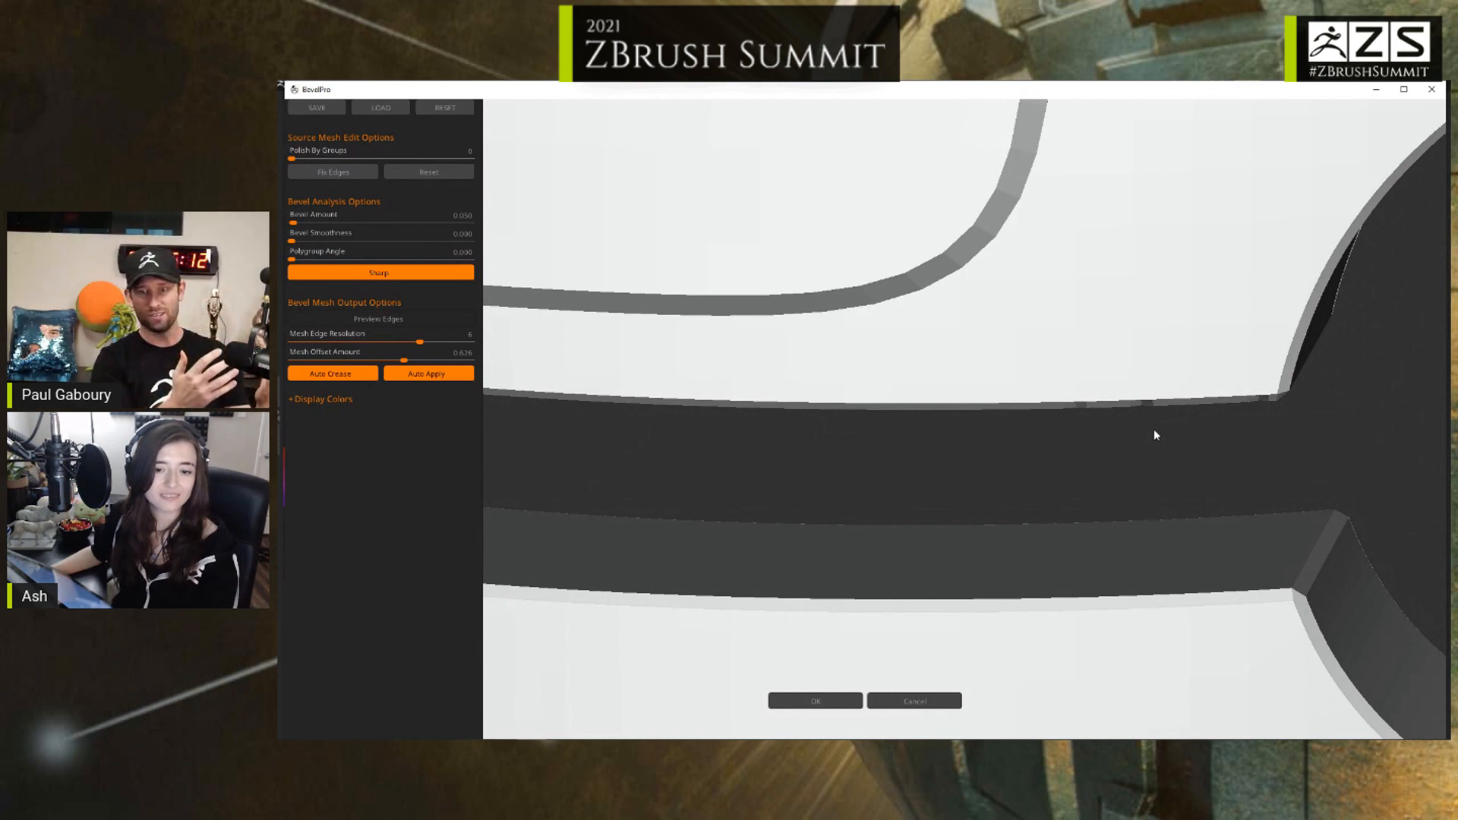
{"action": "left_click_drag", "start_coordinate": [1155, 435], "coordinate": [1246, 468]}
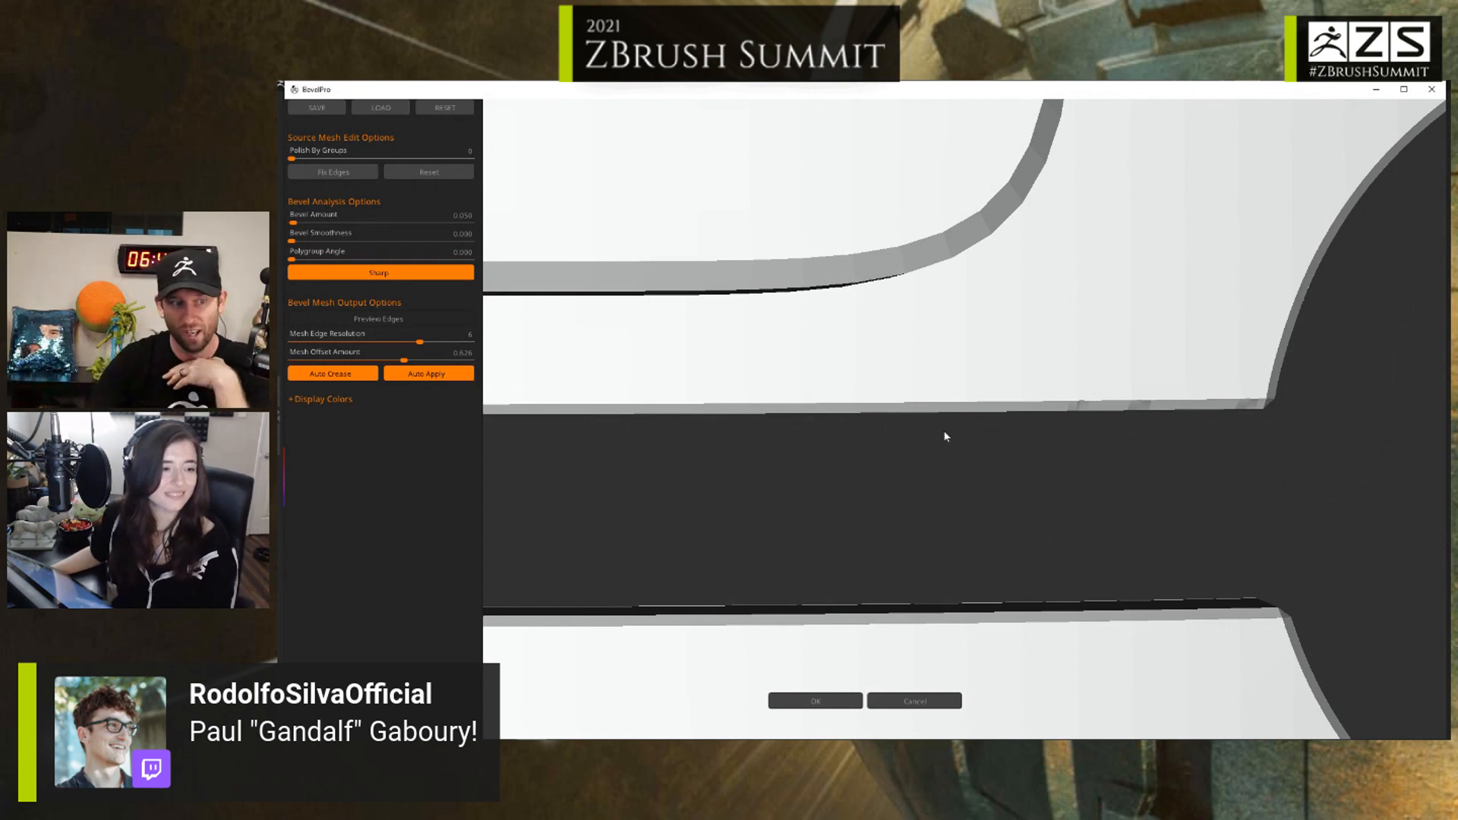
{"action": "left_click_drag", "start_coordinate": [307, 242], "coordinate": [474, 245]}
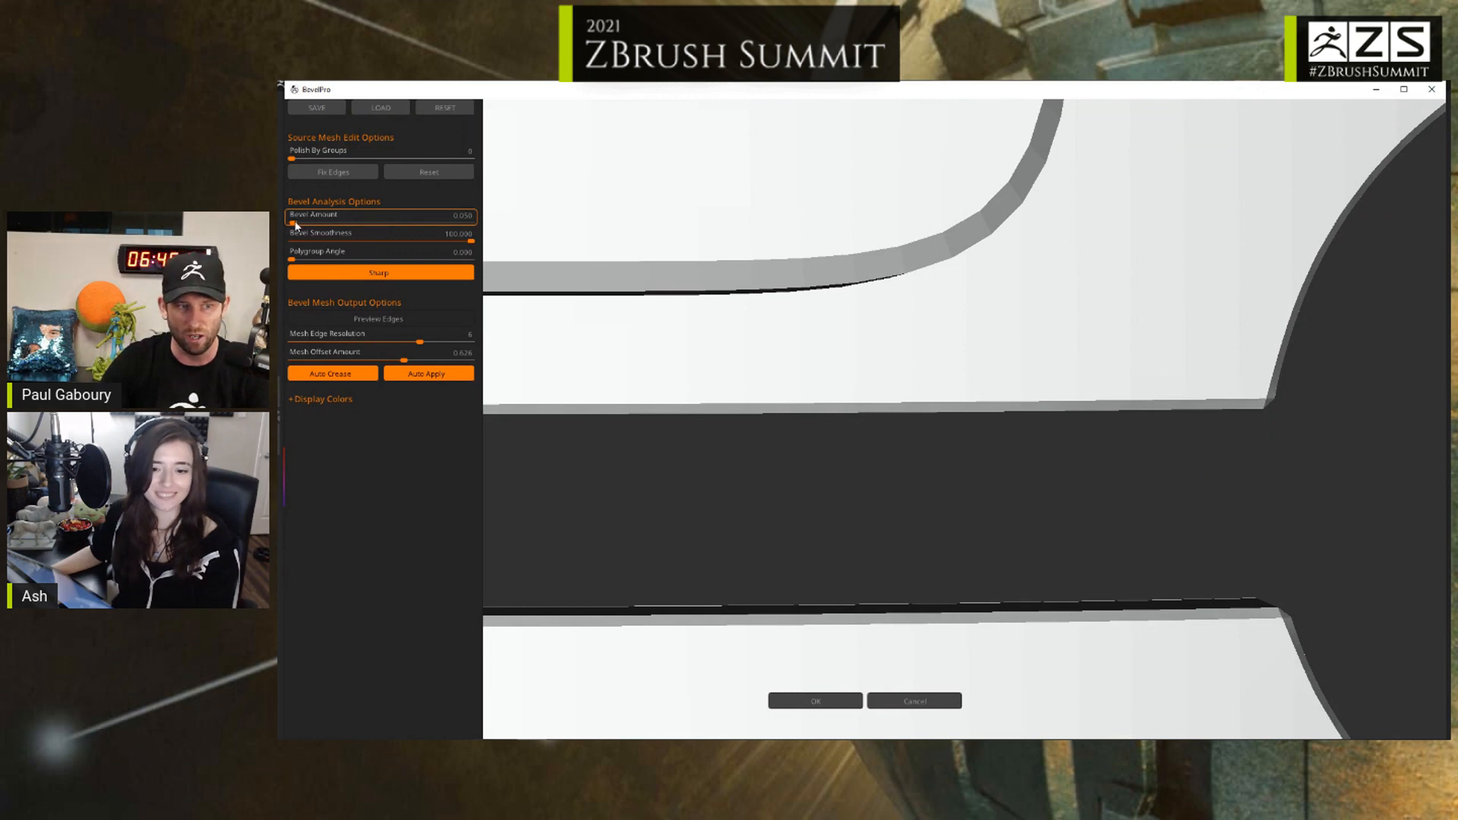
{"action": "left_click_drag", "start_coordinate": [296, 225], "coordinate": [315, 225]}
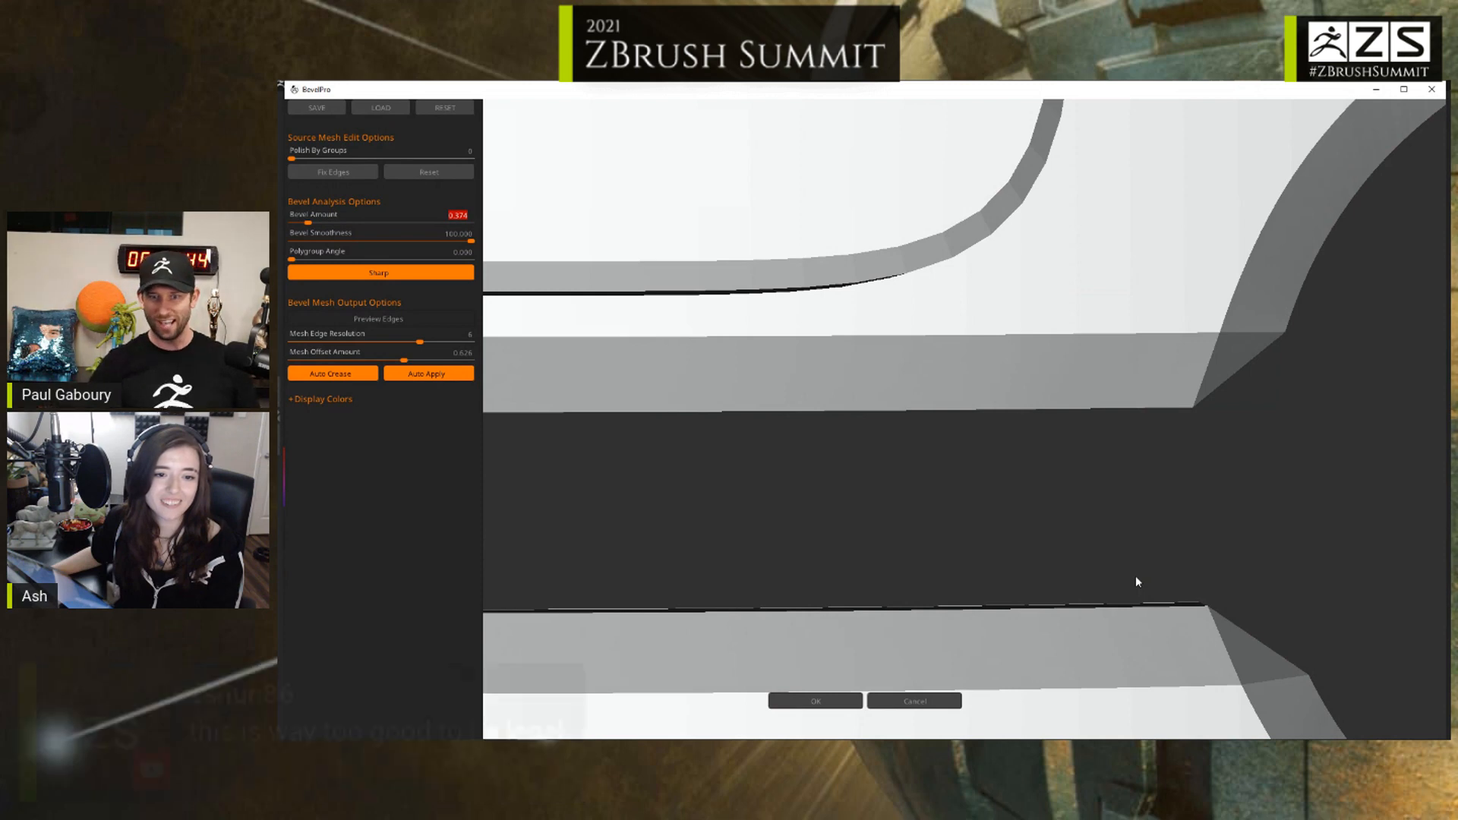
Step: Accept the BevelPro result on the helmet, hide the polyframe and face the helmet from the front
{"action": "scroll", "coordinate": [1178, 531], "scroll_direction": "down", "scroll_amount": 10}
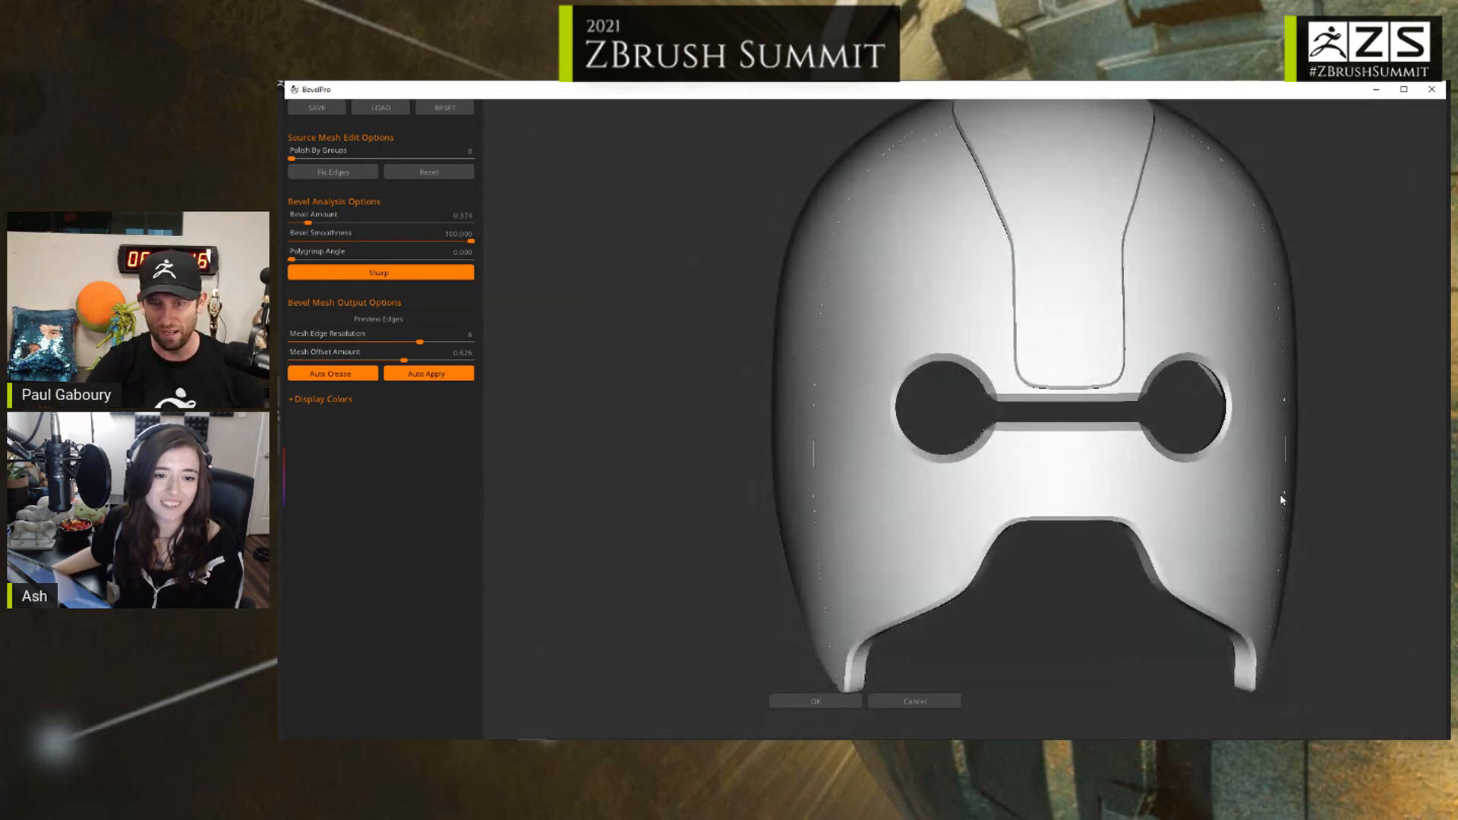
{"action": "left_click_drag", "start_coordinate": [1319, 537], "coordinate": [1300, 536]}
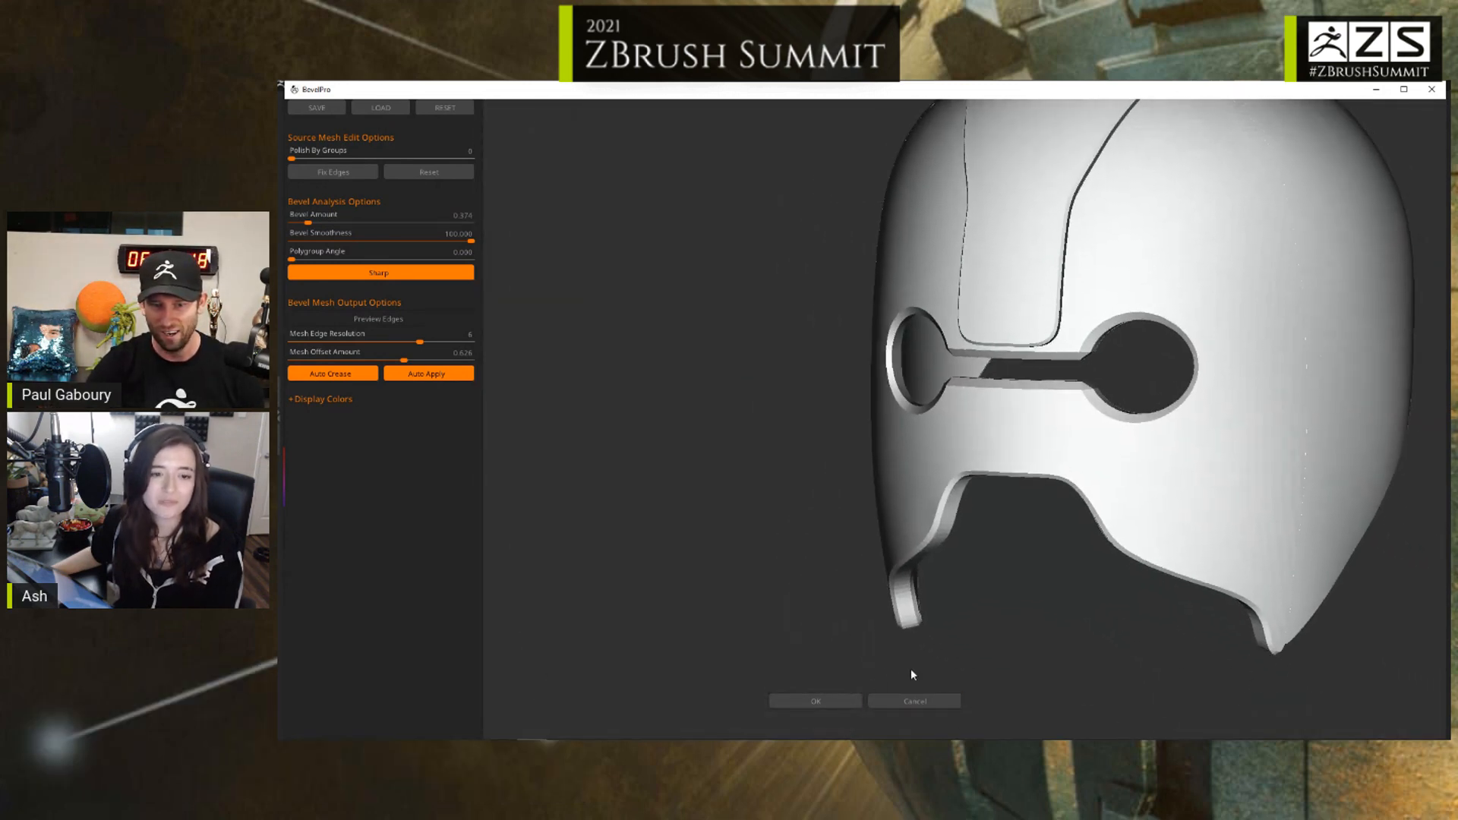
{"action": "left_click", "coordinate": [828, 701]}
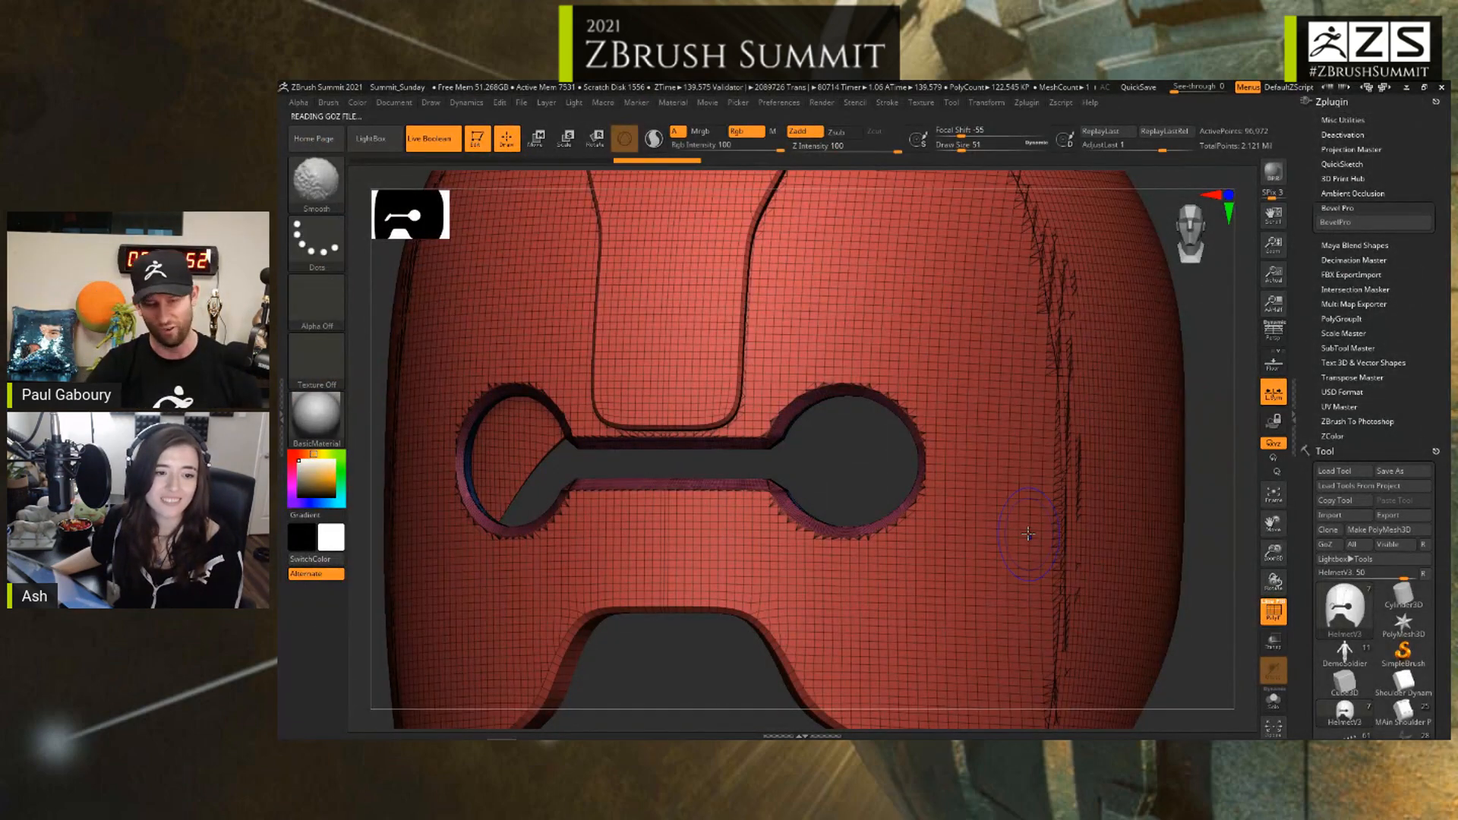
{"action": "key", "text": "shift+f"}
{"action": "right_click_drag", "start_coordinate": [1028, 561], "coordinate": [963, 503], "text": "ctrl"}
{"action": "left_click_drag", "start_coordinate": [1139, 540], "coordinate": [1154, 549], "text": "shift"}
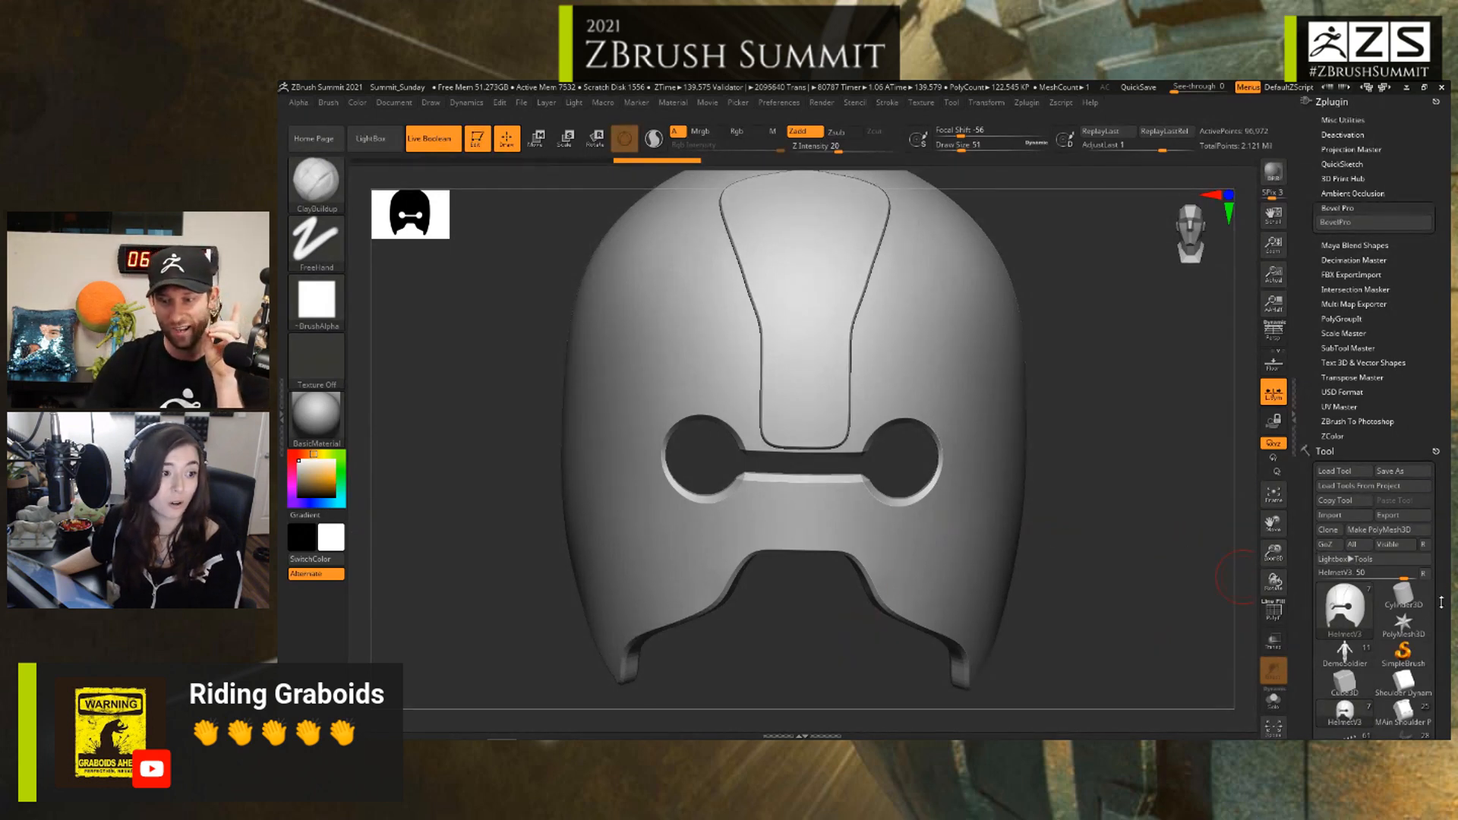
Step: Switch to the MAin Shoulder Piece tool and examine the bevelled edges around its ZB-2201 plate
{"action": "scroll", "coordinate": [1409, 498], "scroll_direction": "down", "scroll_amount": 5}
{"action": "mouse_move", "coordinate": [1409, 495]}
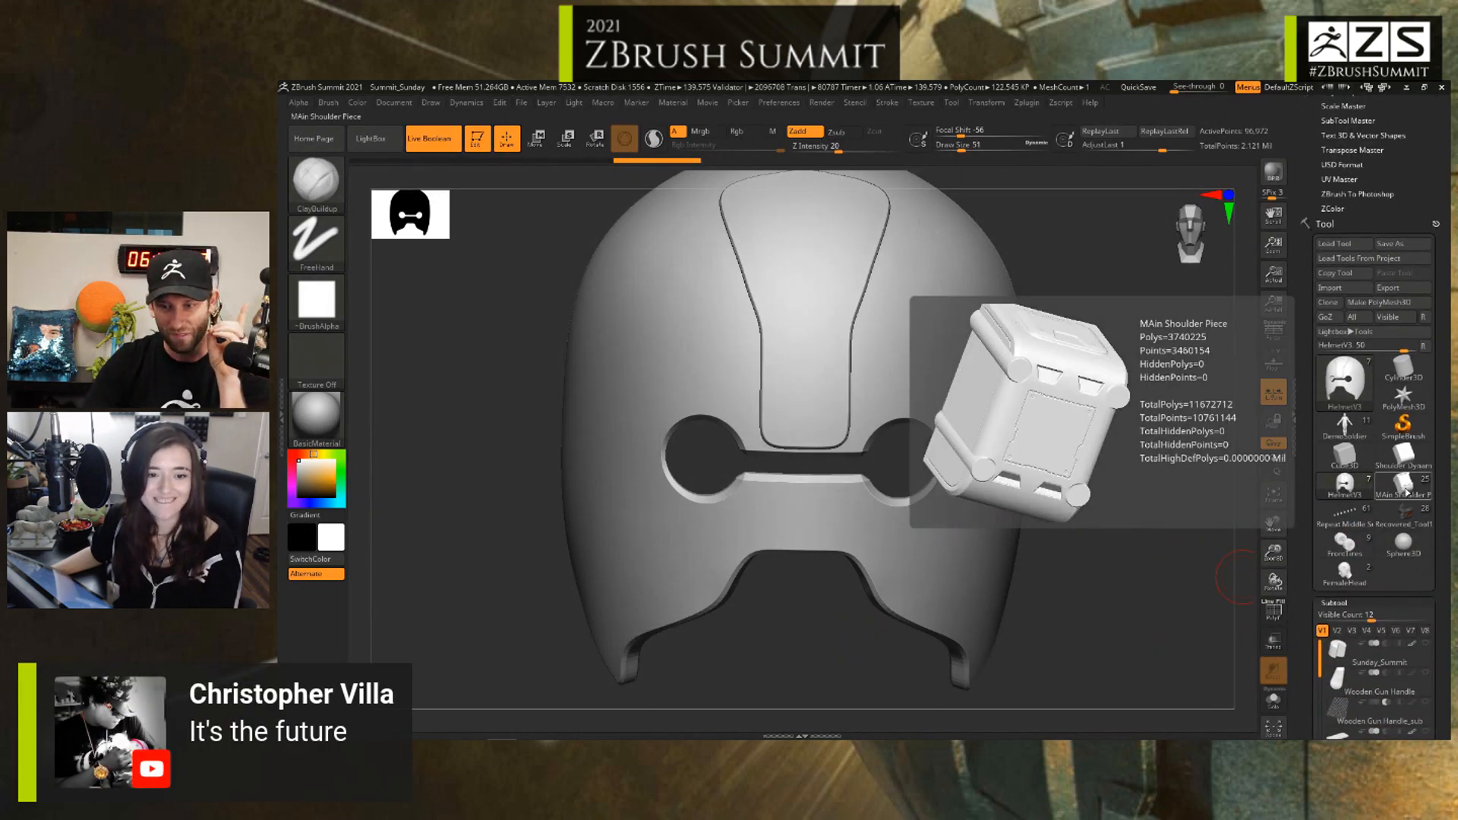
{"action": "left_click", "coordinate": [1403, 486]}
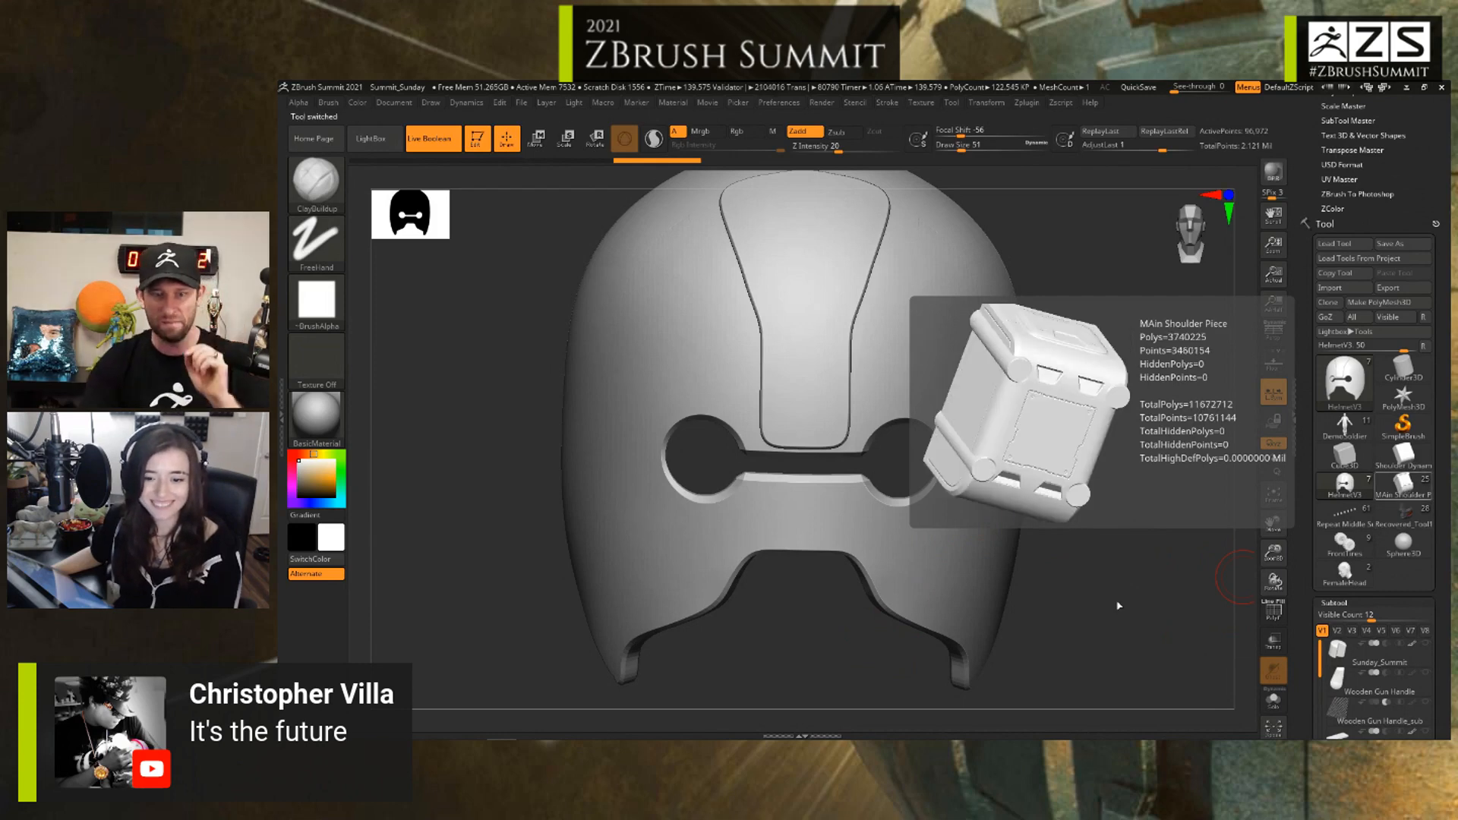
{"action": "key", "text": "ctrl+d"}
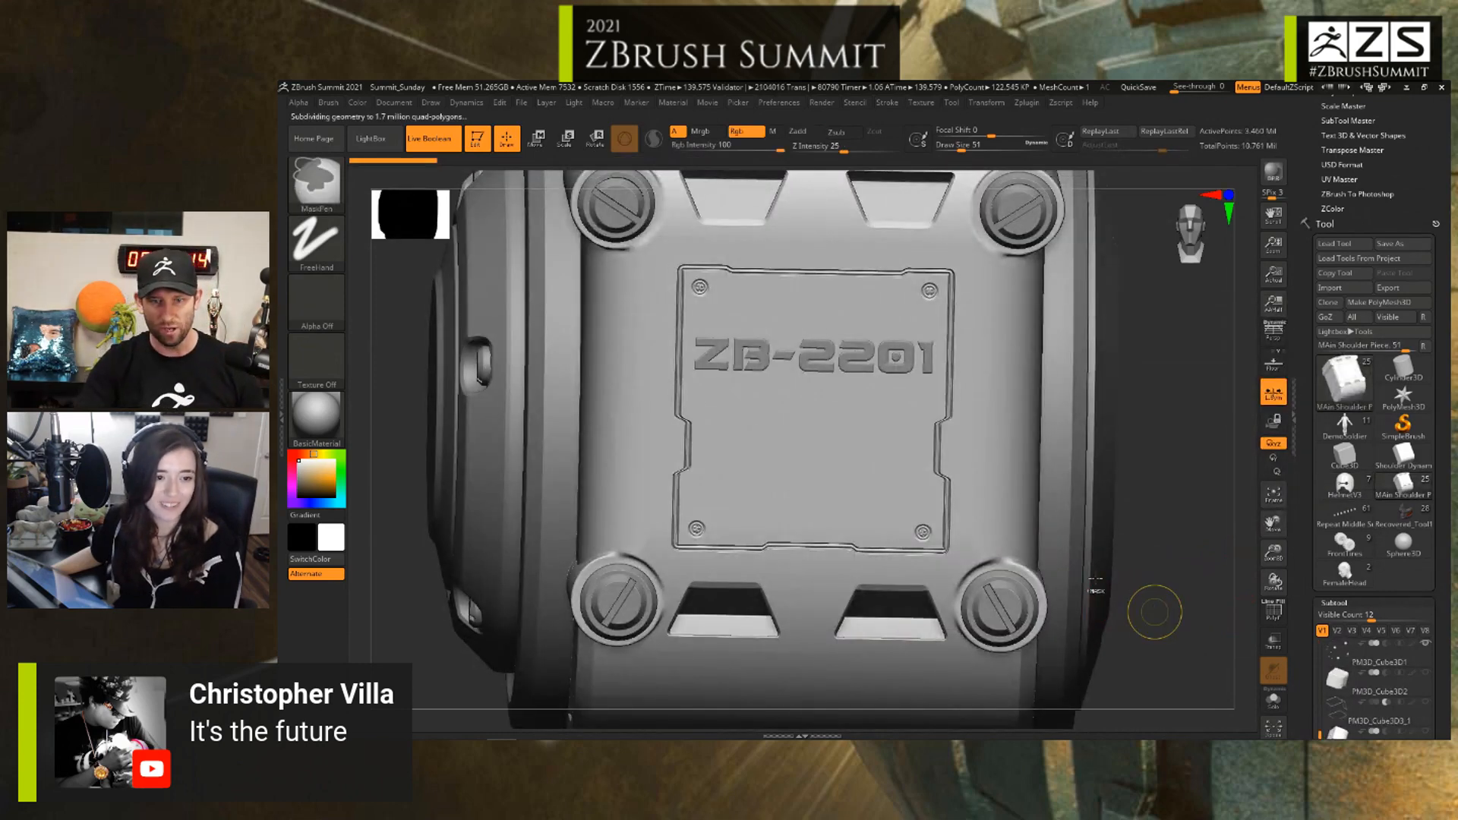
{"action": "mouse_move", "coordinate": [1123, 586]}
{"action": "left_mouse_down", "text": "alt"}
{"action": "mouse_move", "coordinate": [1042, 521]}
{"action": "mouse_move", "coordinate": [1065, 546]}
{"action": "left_mouse_up", "text": "alt"}
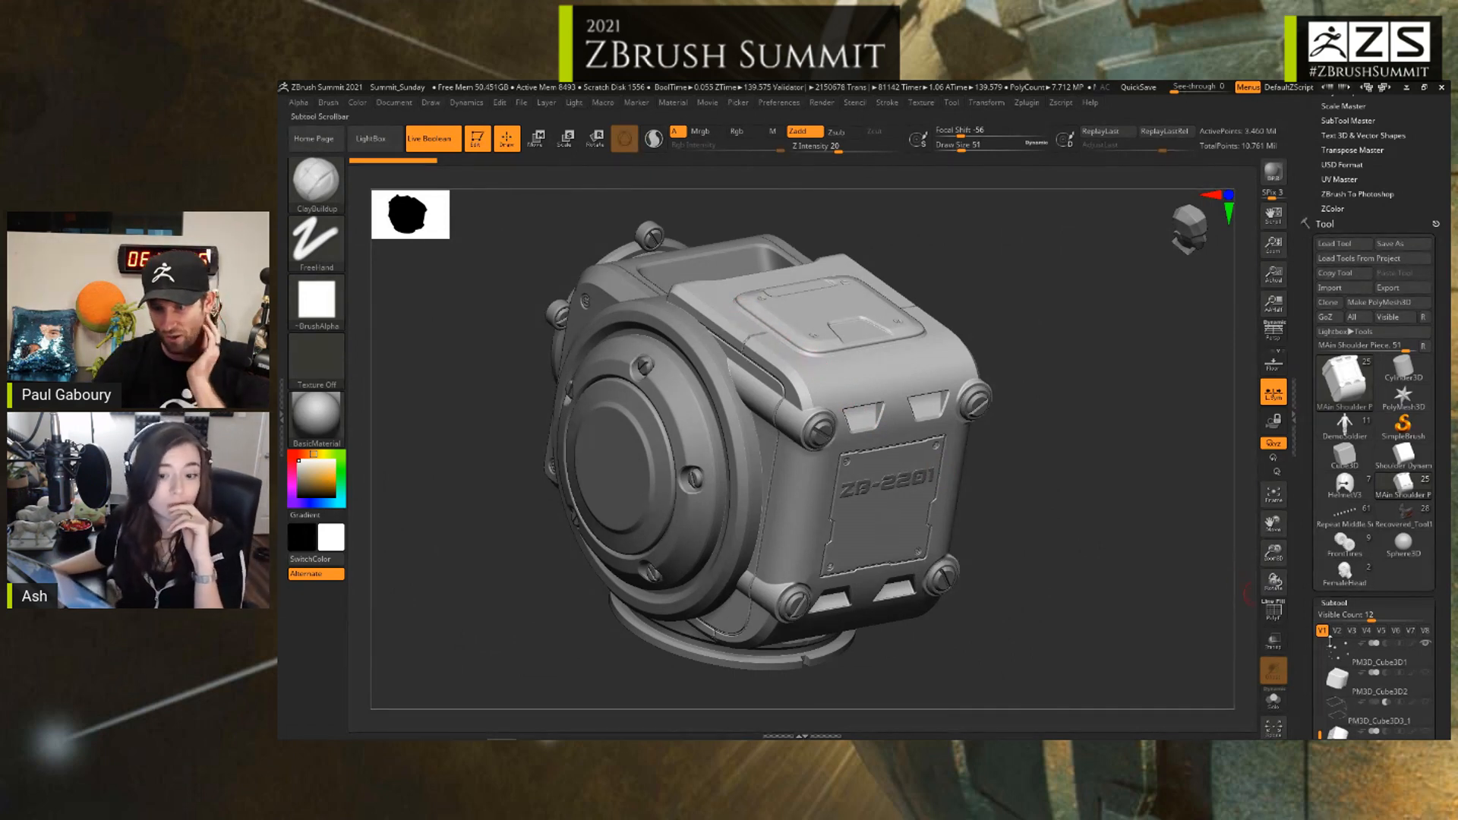
Step: Return to the helmet tool, select the Sunday_Summit subtool and show its polyframe at the bevelled notch corner
{"action": "left_click", "coordinate": [1344, 484]}
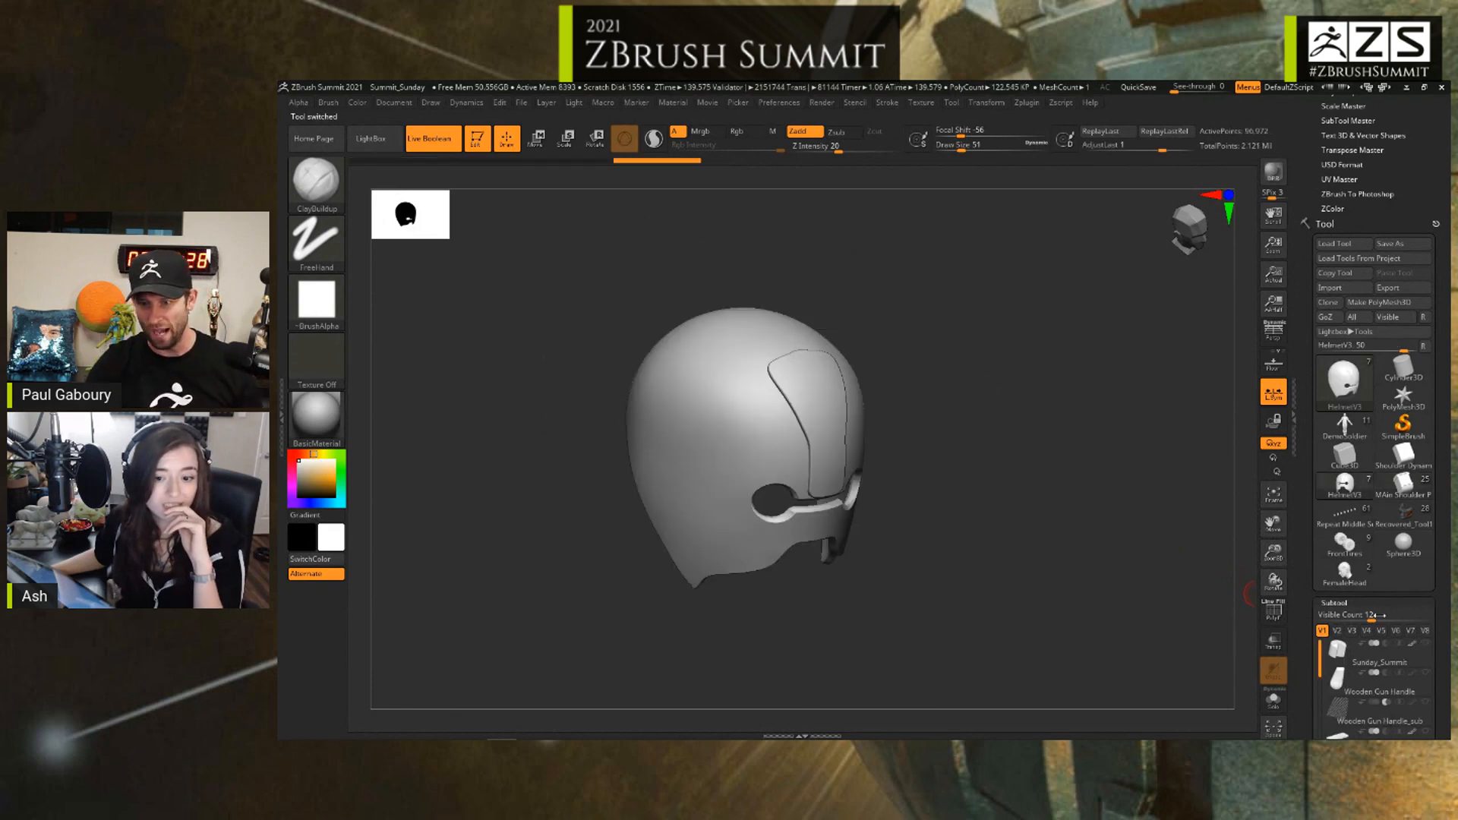
{"action": "left_click", "coordinate": [1342, 657]}
{"action": "right_click_drag", "start_coordinate": [901, 549], "coordinate": [843, 501], "text": "shift"}
{"action": "right_click_drag", "start_coordinate": [758, 357], "coordinate": [846, 443], "text": "ctrl"}
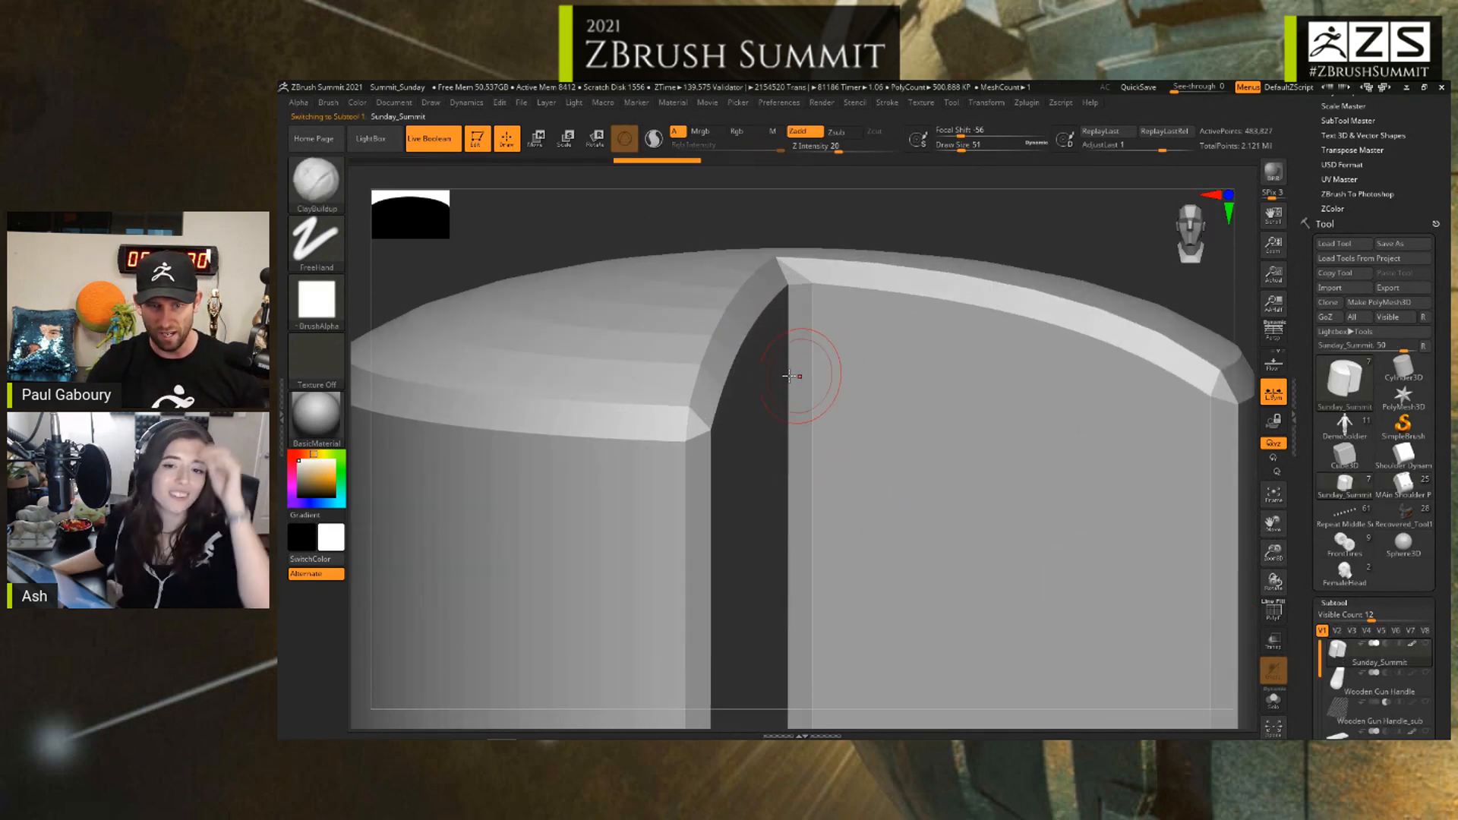
{"action": "key", "text": "shift+f"}
{"action": "right_click_drag", "start_coordinate": [801, 378], "coordinate": [801, 390], "text": "ctrl"}
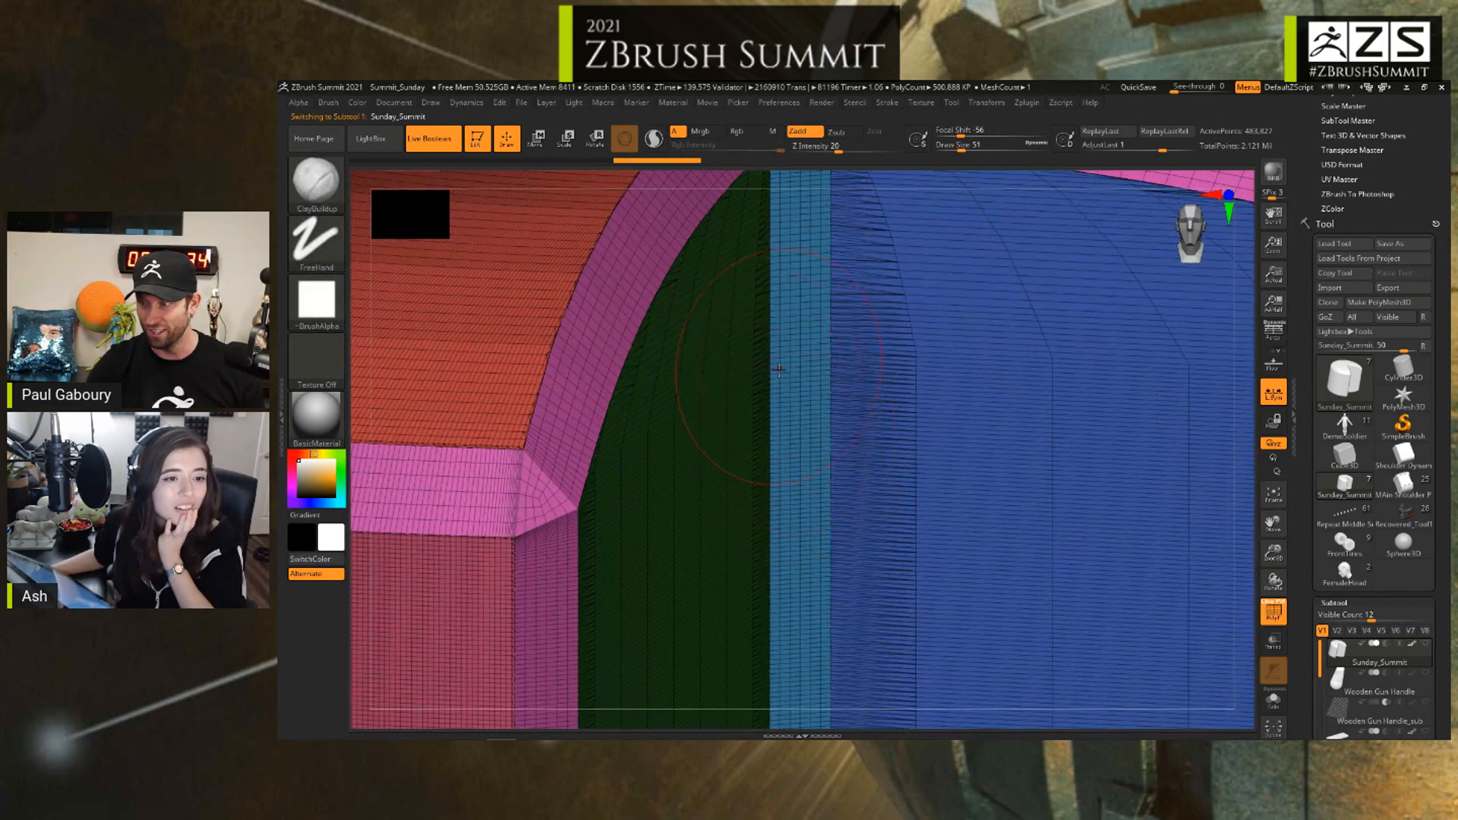
{"action": "right_click_drag", "start_coordinate": [813, 438], "coordinate": [811, 401], "text": "ctrl"}
Step: Undo and redo the bevel on Sunday_Summit to compare its notch corner with and without bevels, hiding the polyframe
{"action": "key", "text": "ctrl+z"}
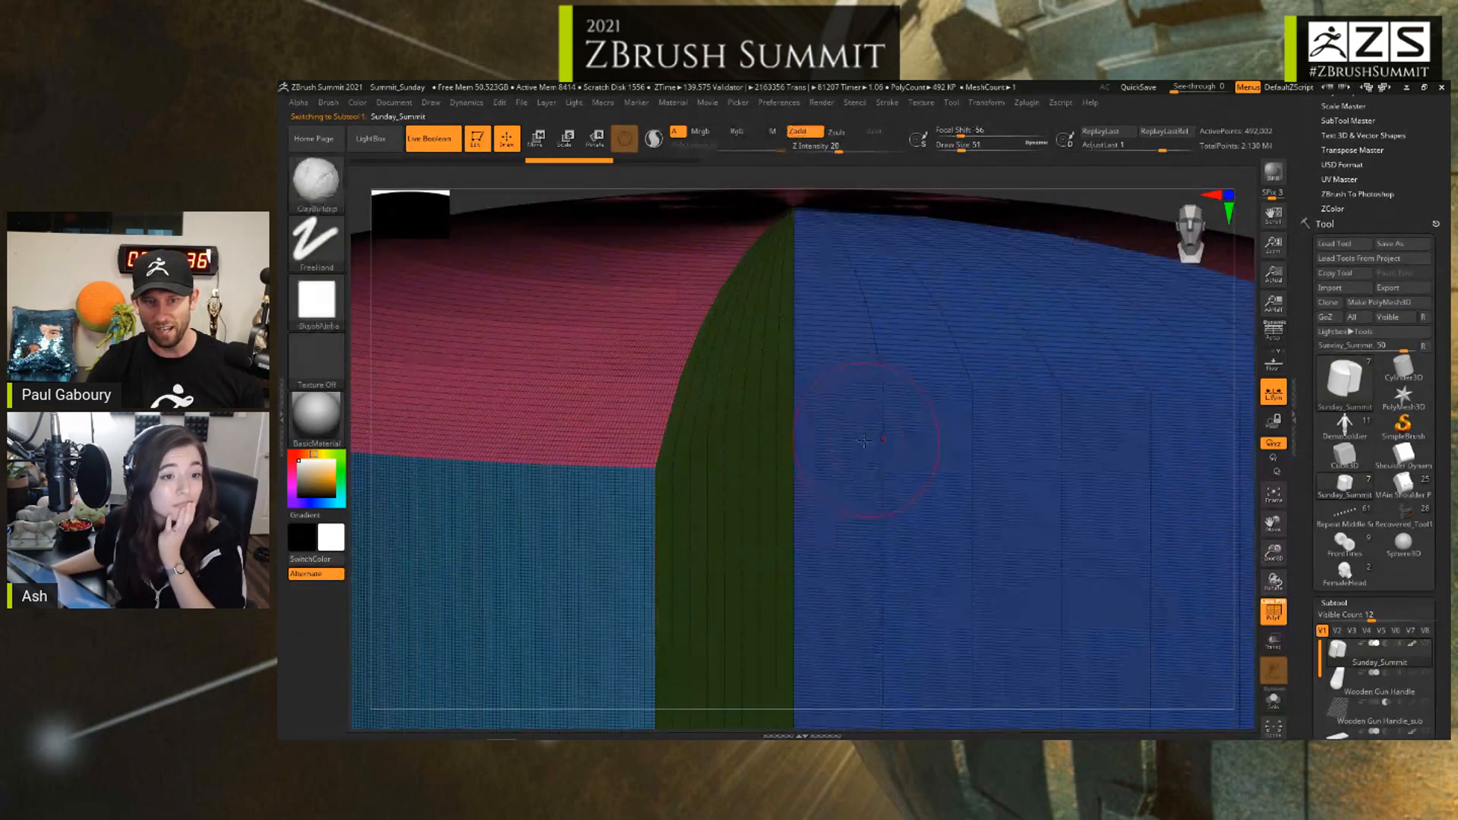
{"action": "right_click_drag", "start_coordinate": [786, 202], "coordinate": [858, 293], "text": "ctrl"}
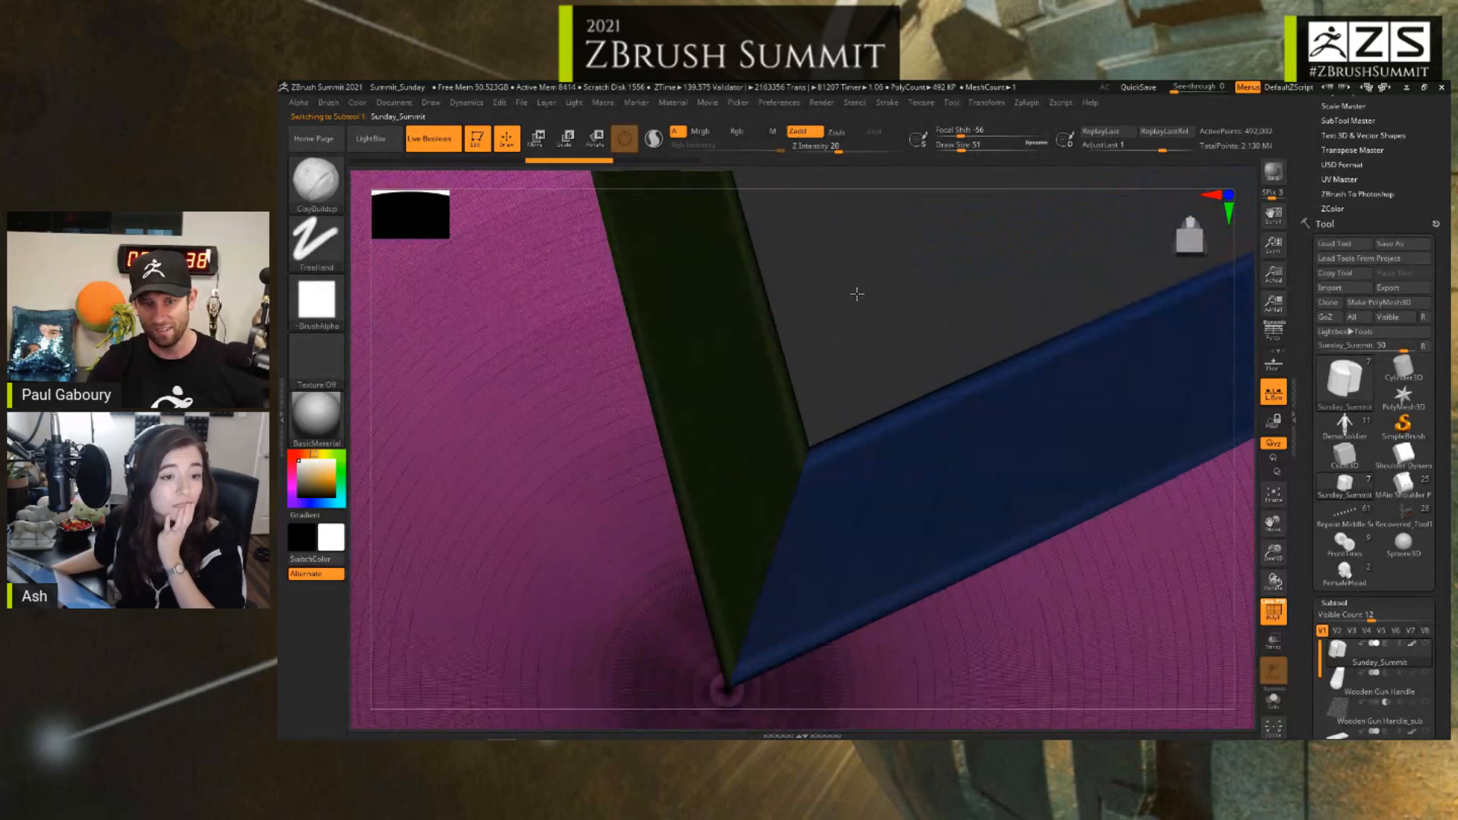
{"action": "key", "text": "ctrl+shift+z"}
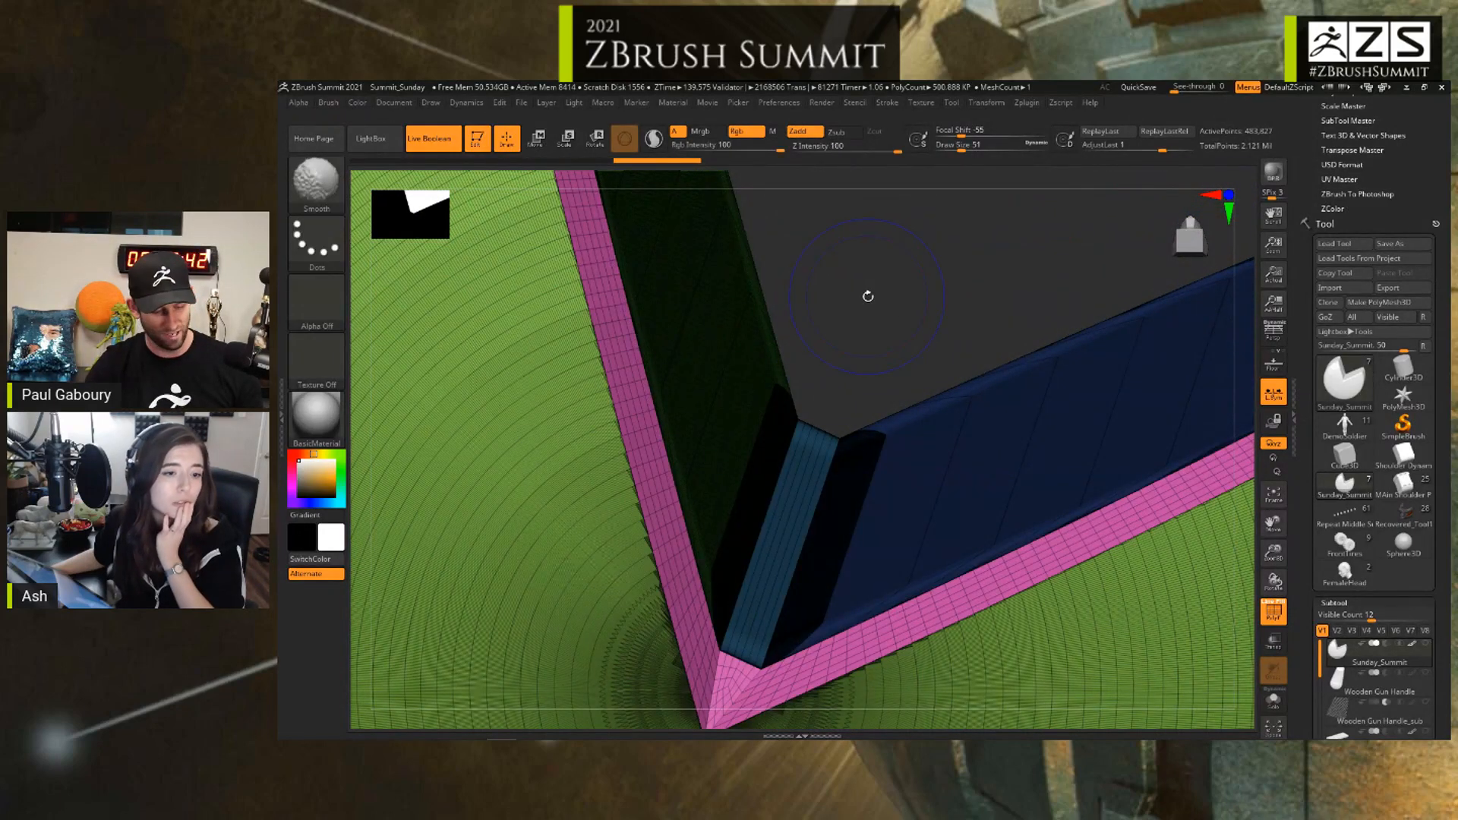
{"action": "key", "text": "shift+f"}
{"action": "key", "text": "ctrl+z"}
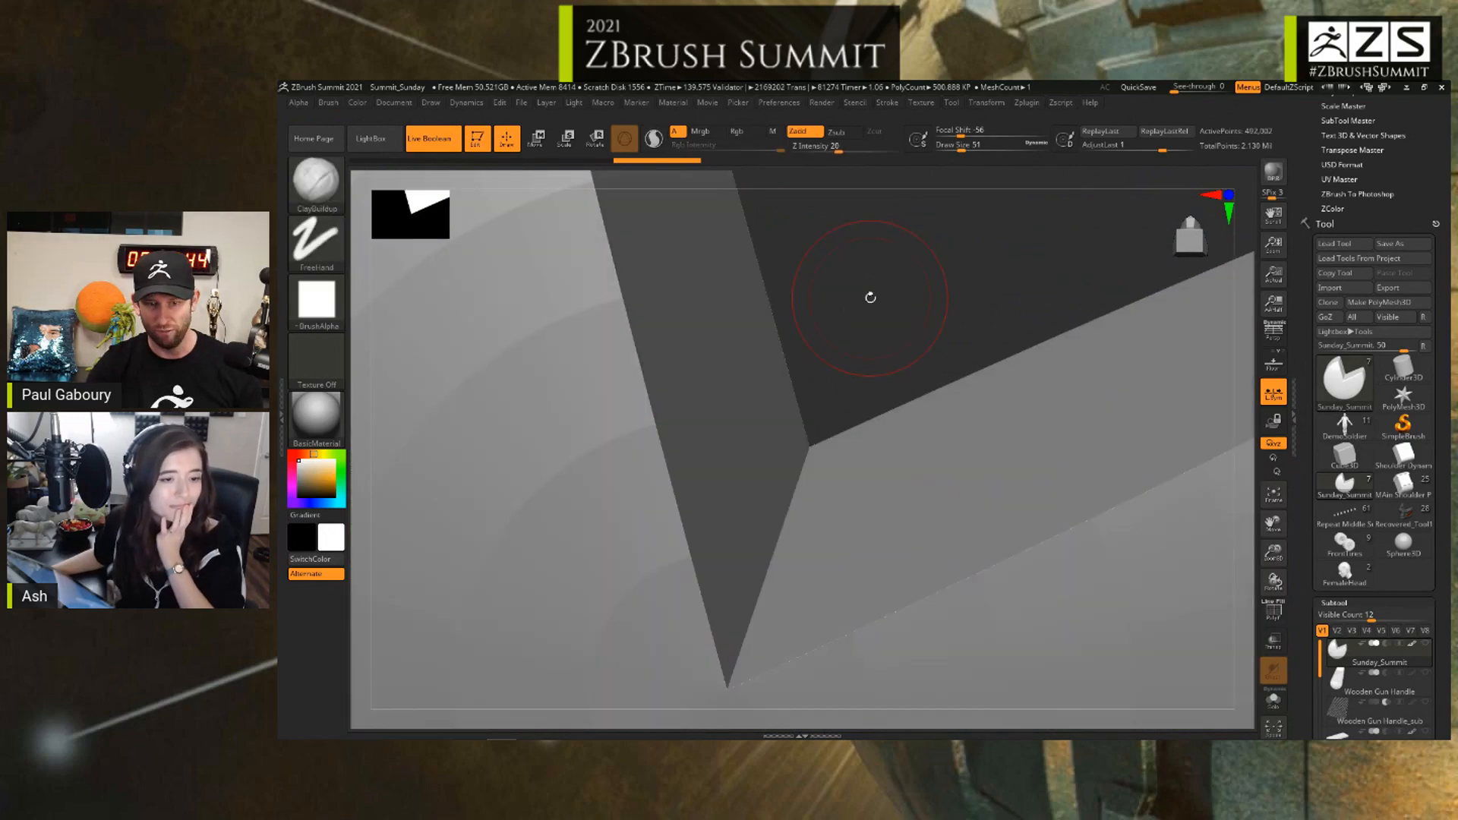
{"action": "key", "text": "ctrl+shift+z"}
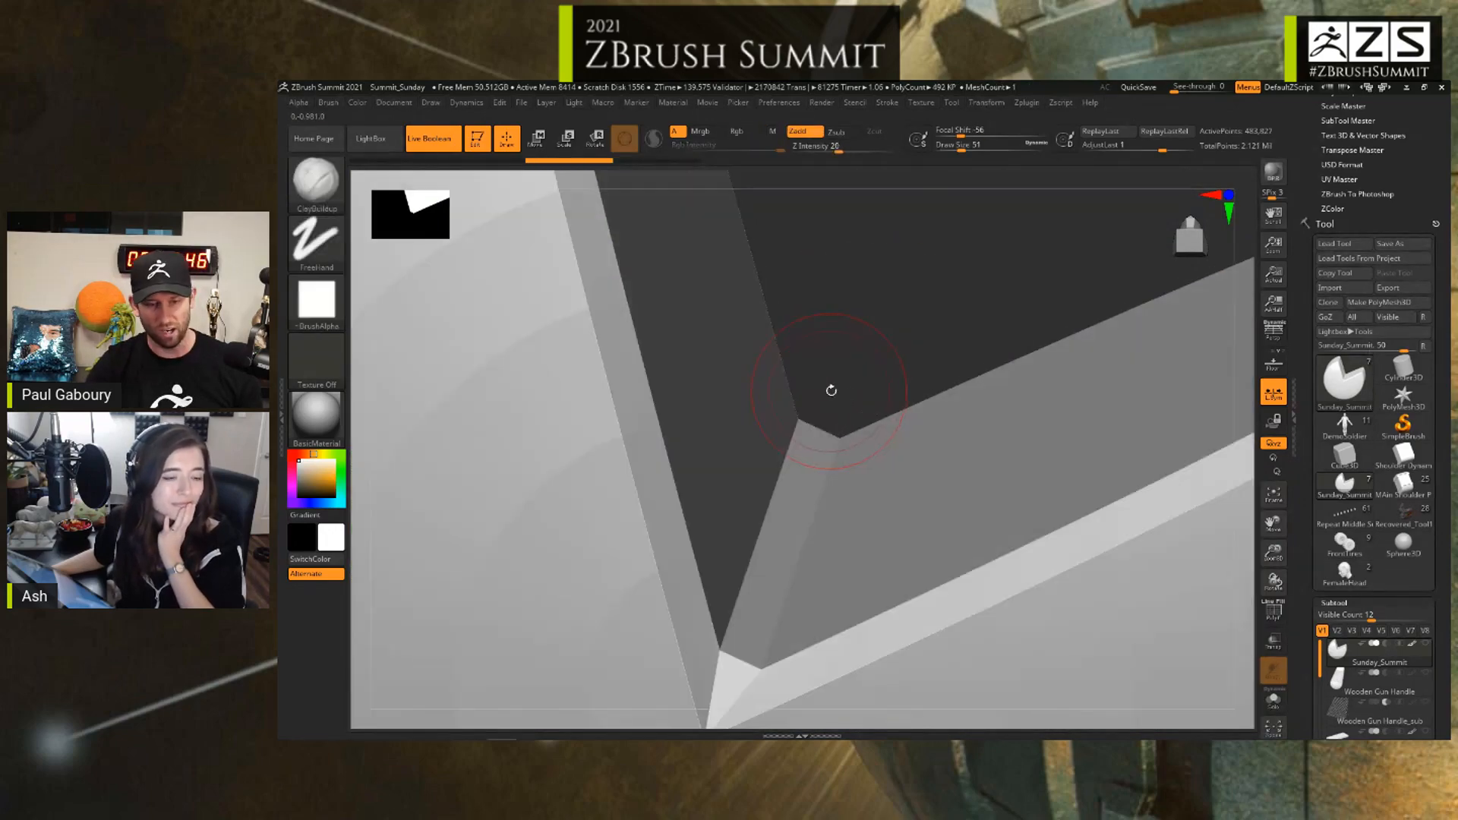
{"action": "mouse_move", "coordinate": [829, 392]}
{"action": "right_mouse_down"}
{"action": "mouse_move", "coordinate": [847, 398]}
{"action": "mouse_move", "coordinate": [863, 492]}
{"action": "mouse_move", "coordinate": [841, 598]}
{"action": "mouse_move", "coordinate": [845, 494]}
{"action": "right_mouse_up"}
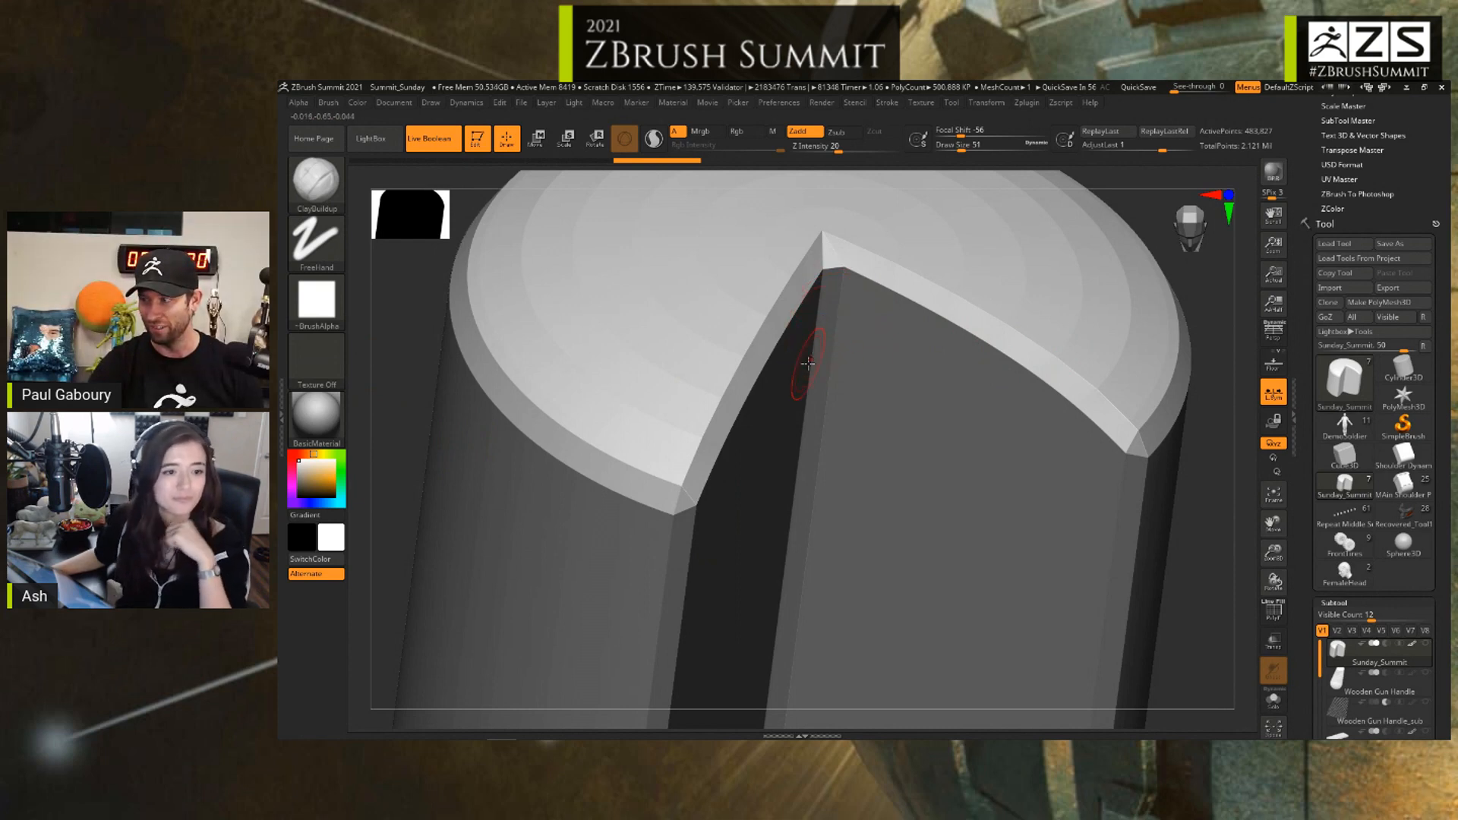
{"action": "key", "text": "f"}
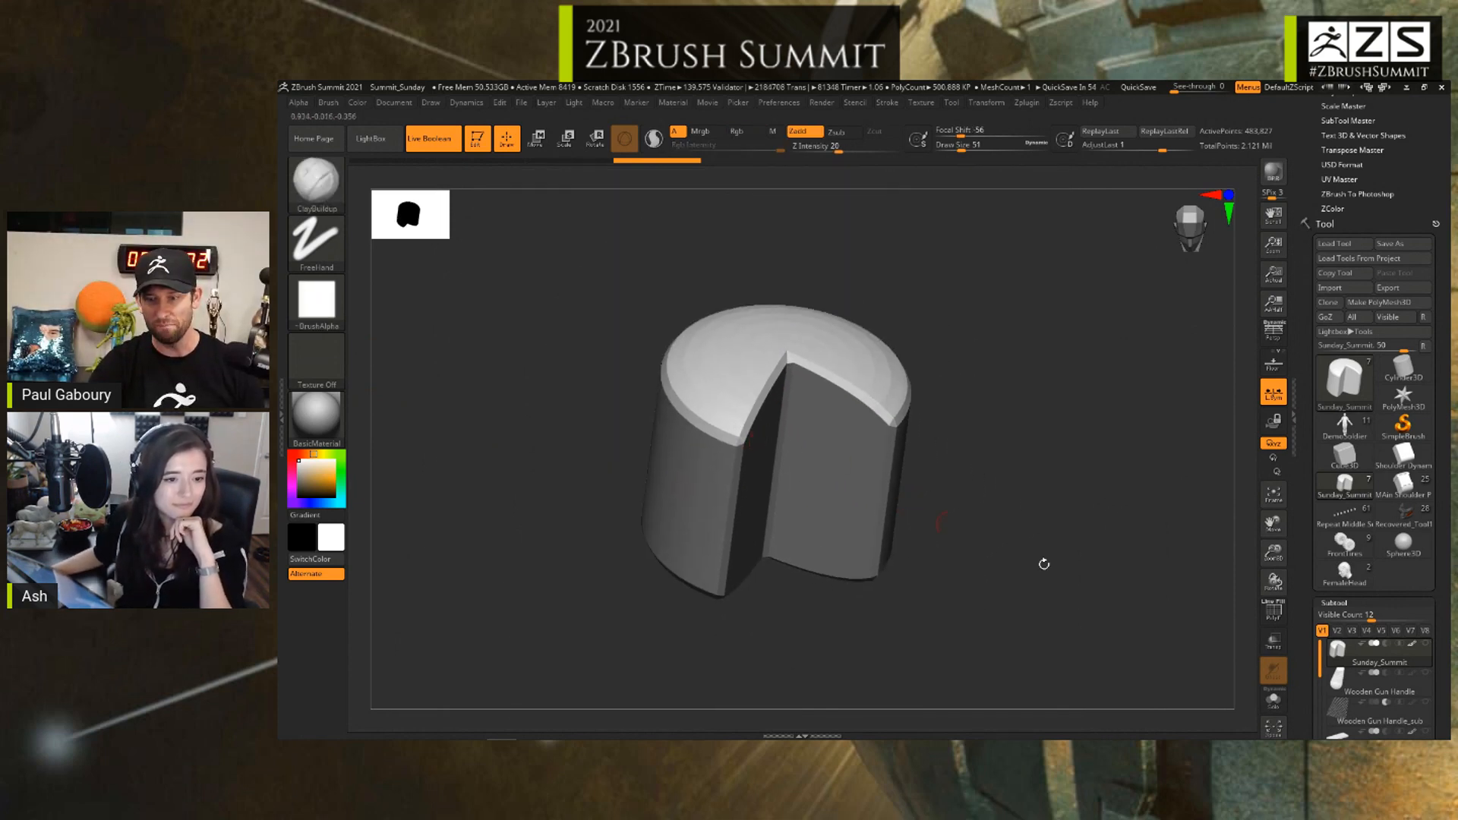
Step: Switch back to the MAin Shoulder Piece tool, inspect its panels and set the Draw Size to 124
{"action": "left_click", "coordinate": [1400, 486]}
{"action": "left_click_drag", "start_coordinate": [999, 554], "coordinate": [1075, 572]}
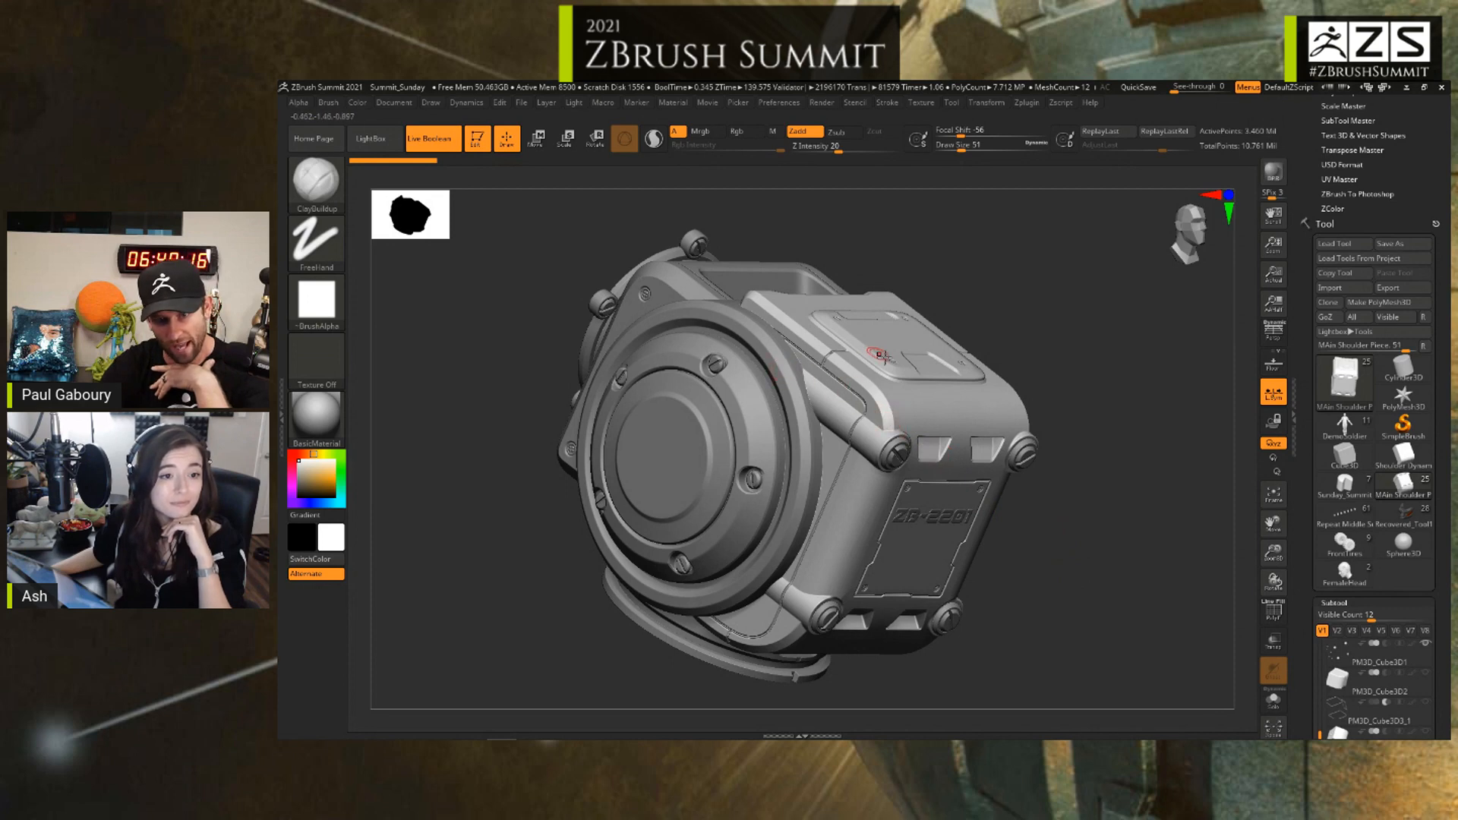
{"action": "mouse_move", "coordinate": [983, 410]}
{"action": "right_mouse_down"}
{"action": "mouse_move", "coordinate": [981, 428]}
{"action": "mouse_move", "coordinate": [953, 399]}
{"action": "right_mouse_up"}
{"action": "right_click_drag", "start_coordinate": [823, 309], "coordinate": [830, 328]}
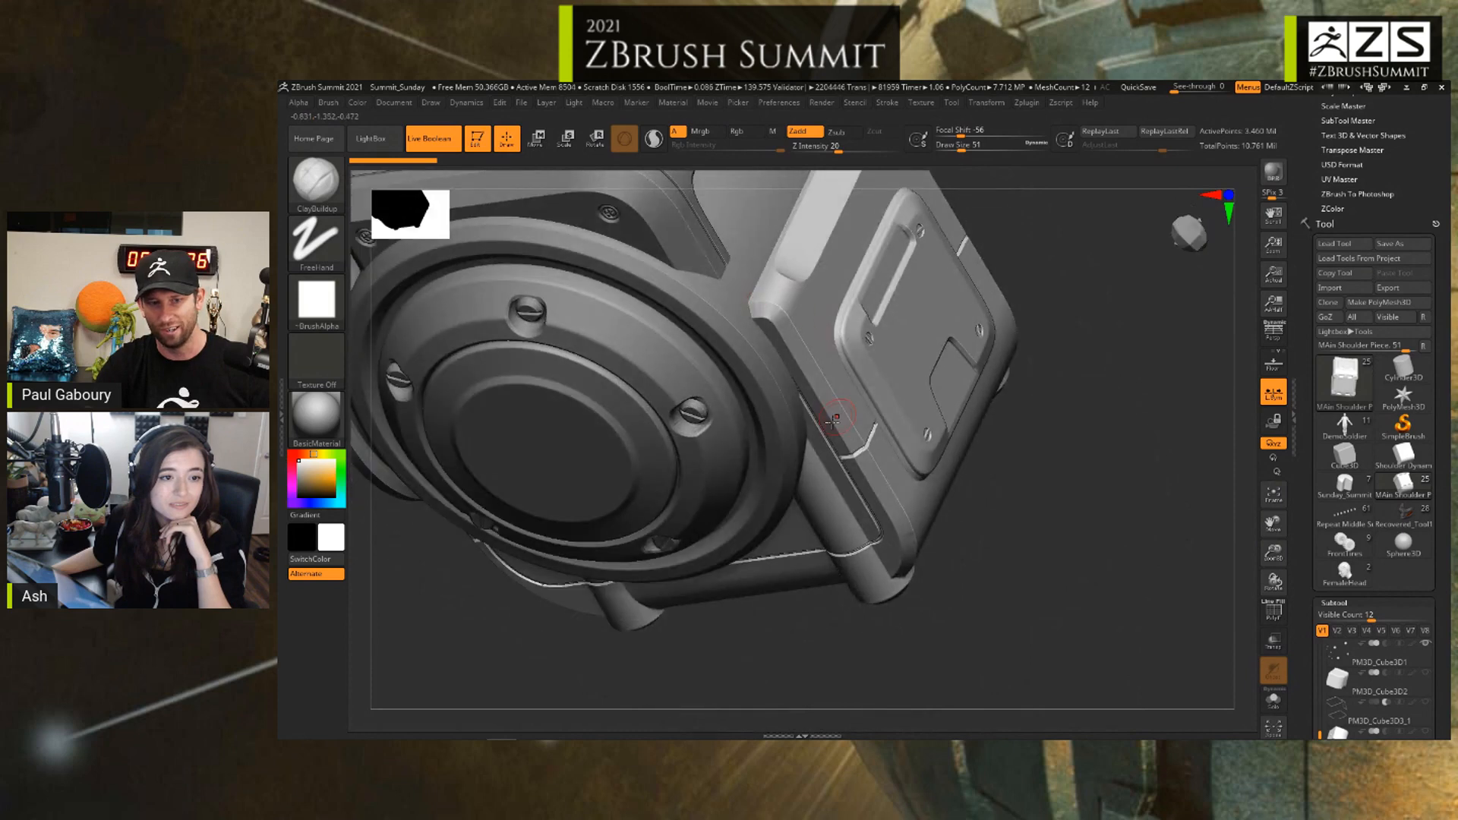
{"action": "mouse_move", "coordinate": [925, 493]}
{"action": "right_mouse_down", "text": "ctrl"}
{"action": "mouse_move", "coordinate": [836, 427]}
{"action": "mouse_move", "coordinate": [1101, 625]}
{"action": "mouse_move", "coordinate": [1101, 589]}
{"action": "mouse_move", "coordinate": [1034, 523]}
{"action": "mouse_move", "coordinate": [1025, 490]}
{"action": "mouse_move", "coordinate": [1044, 489]}
{"action": "right_mouse_up", "text": "ctrl"}
{"action": "key", "text": "s"}
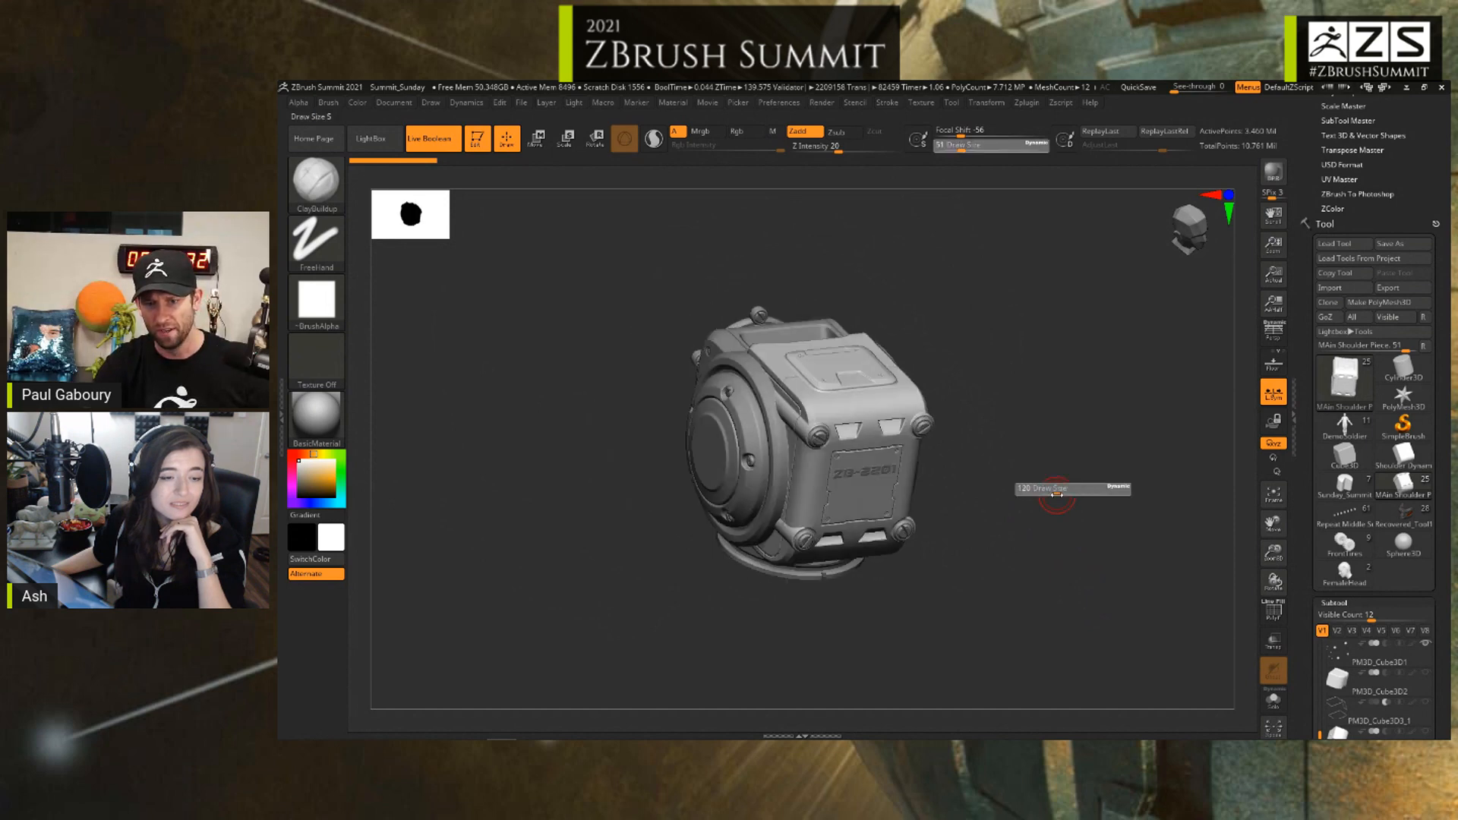
{"action": "left_click_drag", "start_coordinate": [1056, 493], "coordinate": [1059, 493]}
{"action": "right_click_drag", "start_coordinate": [1059, 507], "coordinate": [1058, 499]}
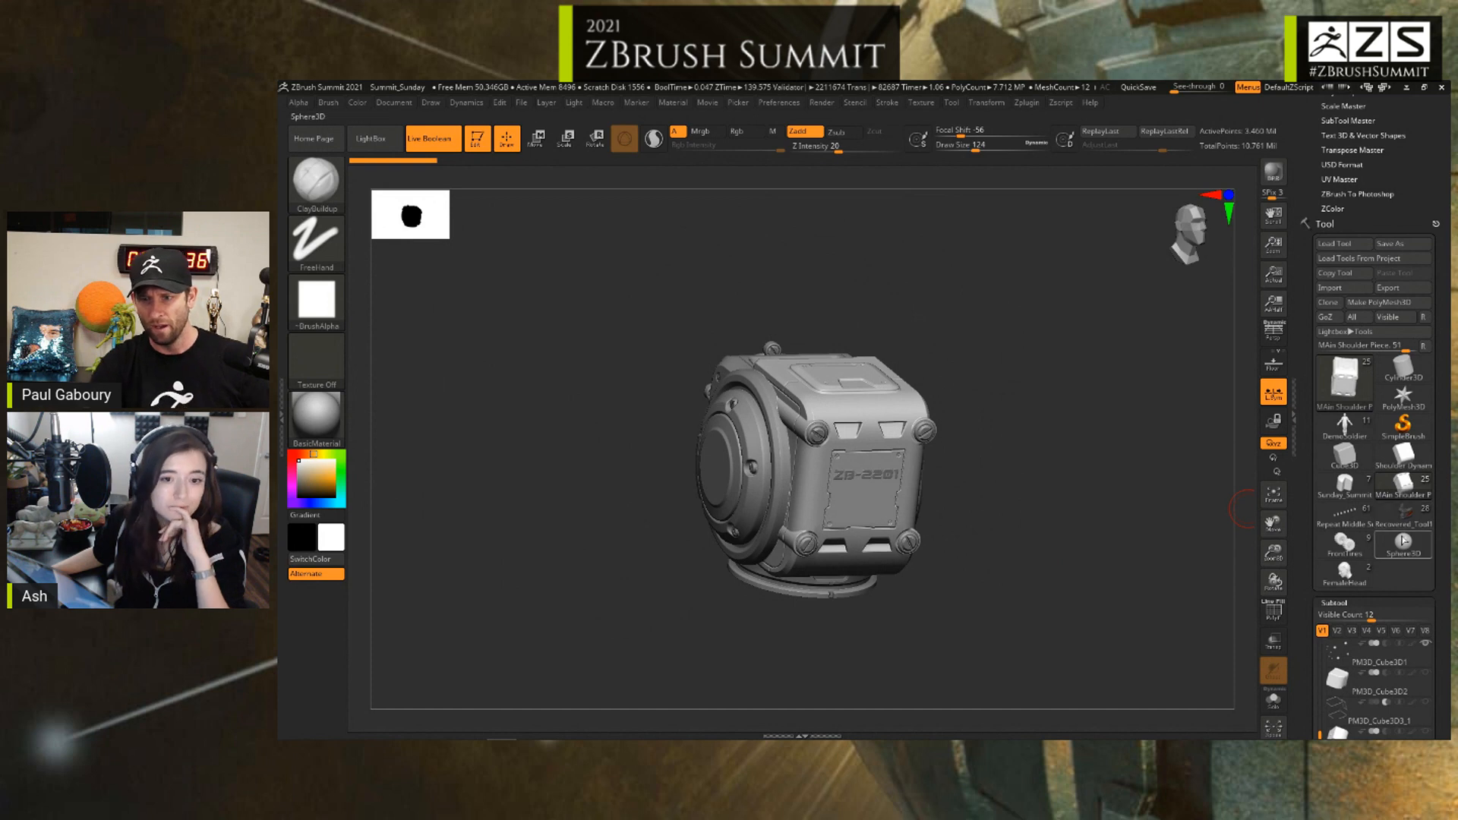
Step: Switch to the Shoulder Dynamesh tool, abort the project auto-save and show the polyframe along its jagged polygroup border
{"action": "left_click", "coordinate": [1405, 455]}
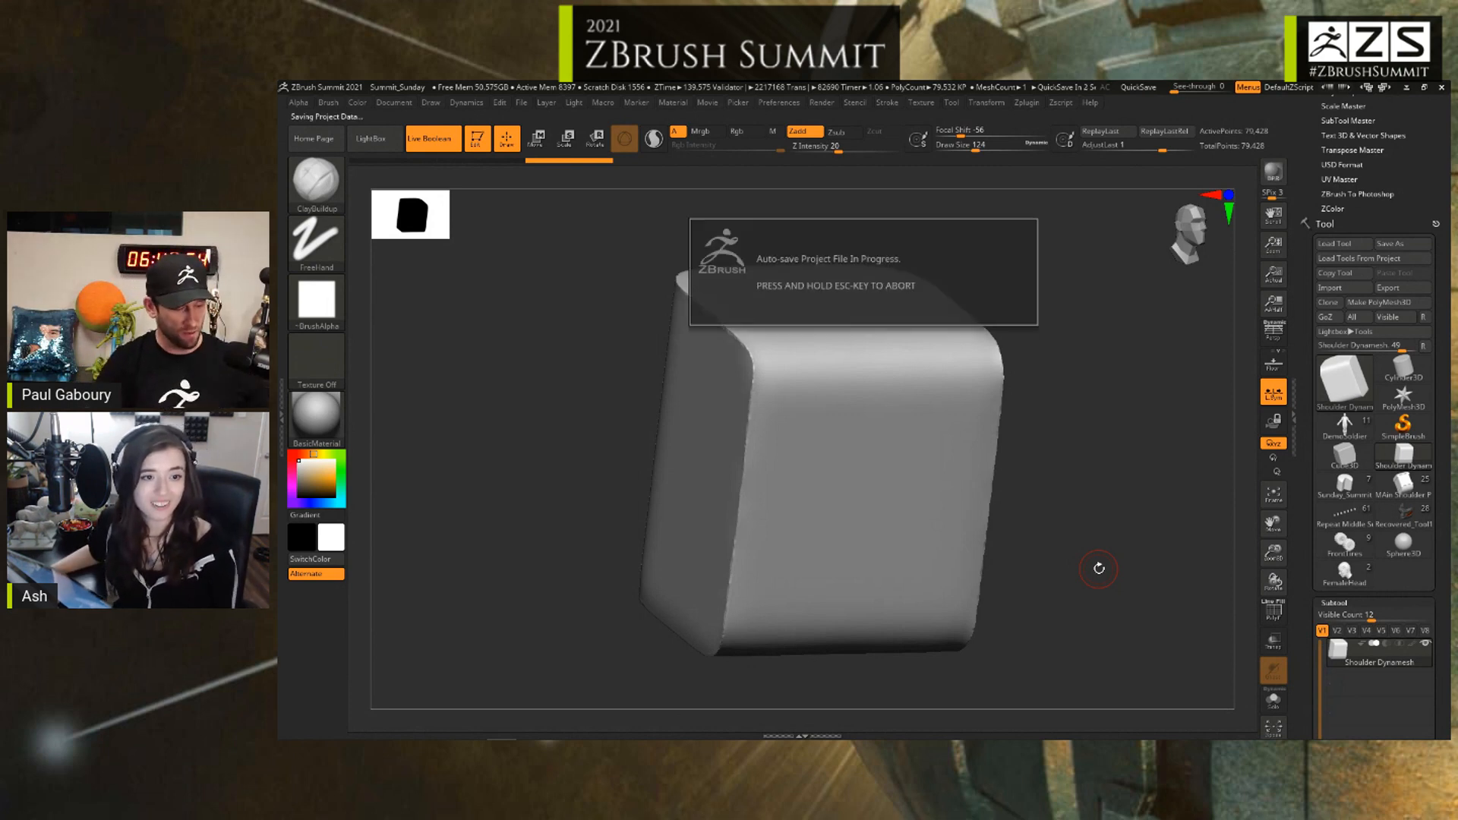
{"action": "key", "text": "Escape"}
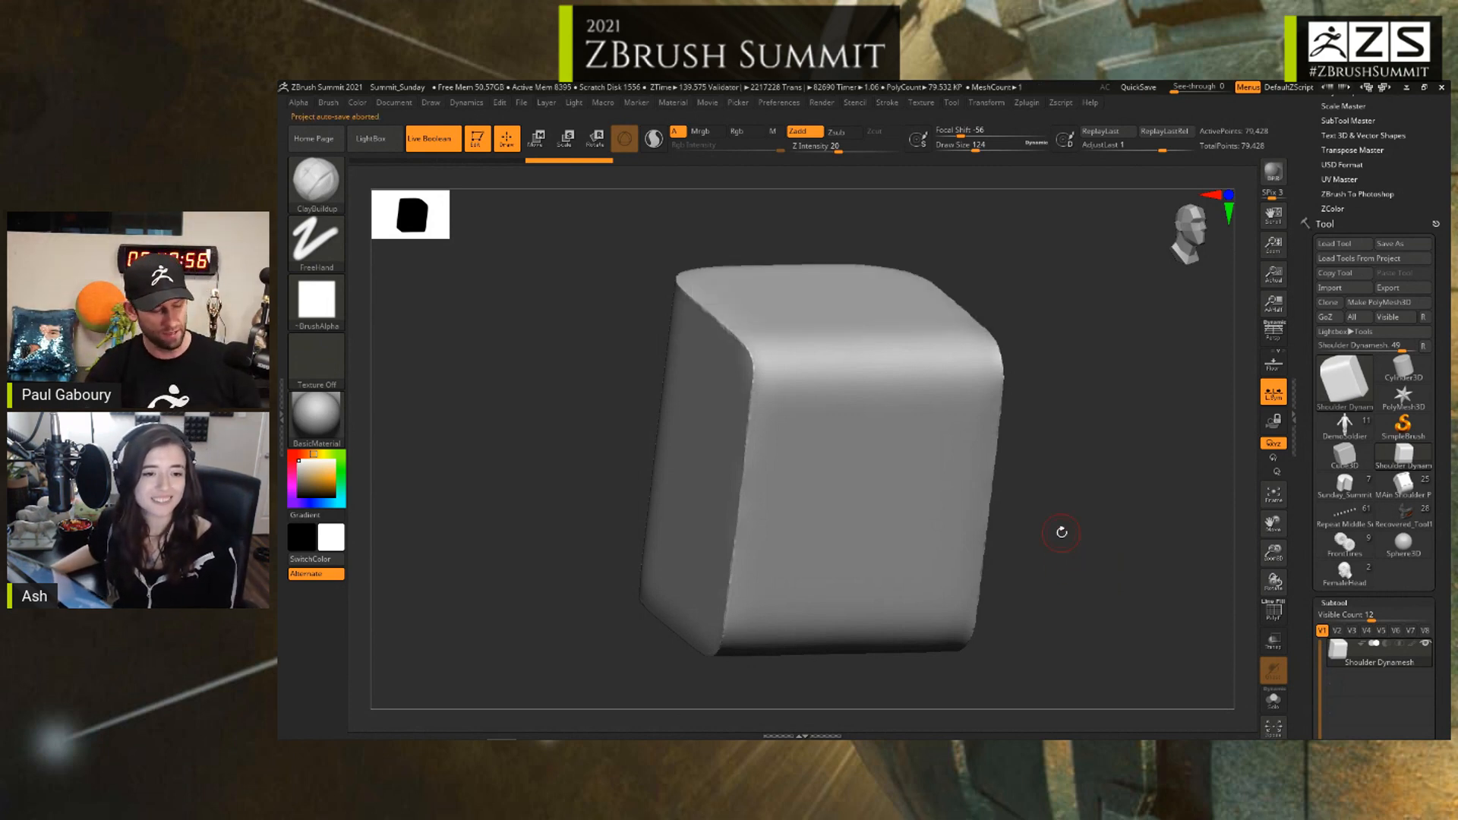
{"action": "key", "text": "shift+f"}
{"action": "left_click_drag", "start_coordinate": [1060, 544], "coordinate": [1088, 567]}
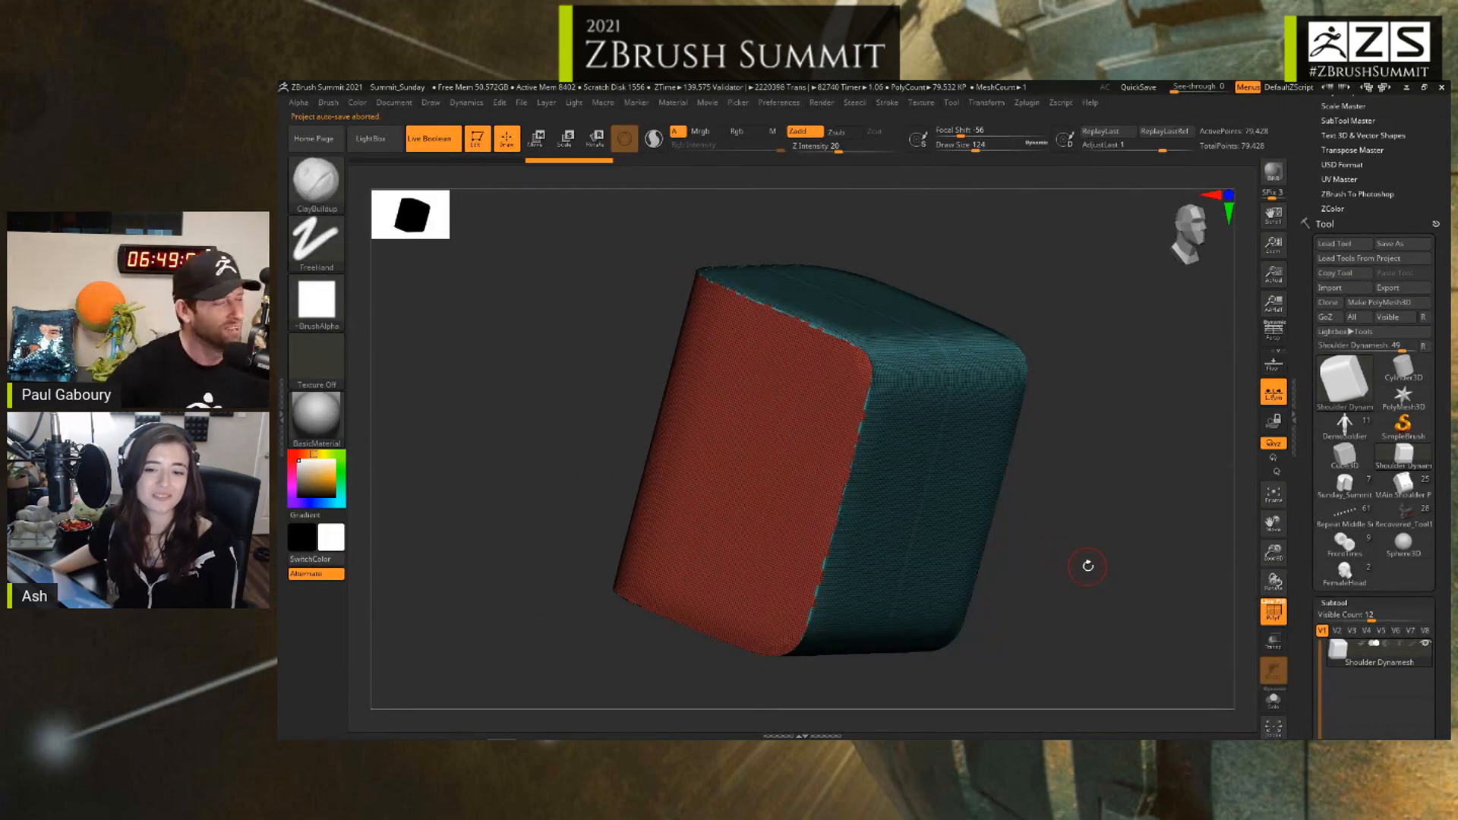
{"action": "mouse_move", "coordinate": [1089, 540]}
{"action": "right_mouse_down", "text": "ctrl"}
{"action": "mouse_move", "coordinate": [1072, 638]}
{"action": "mouse_move", "coordinate": [1062, 556]}
{"action": "right_mouse_up", "text": "ctrl"}
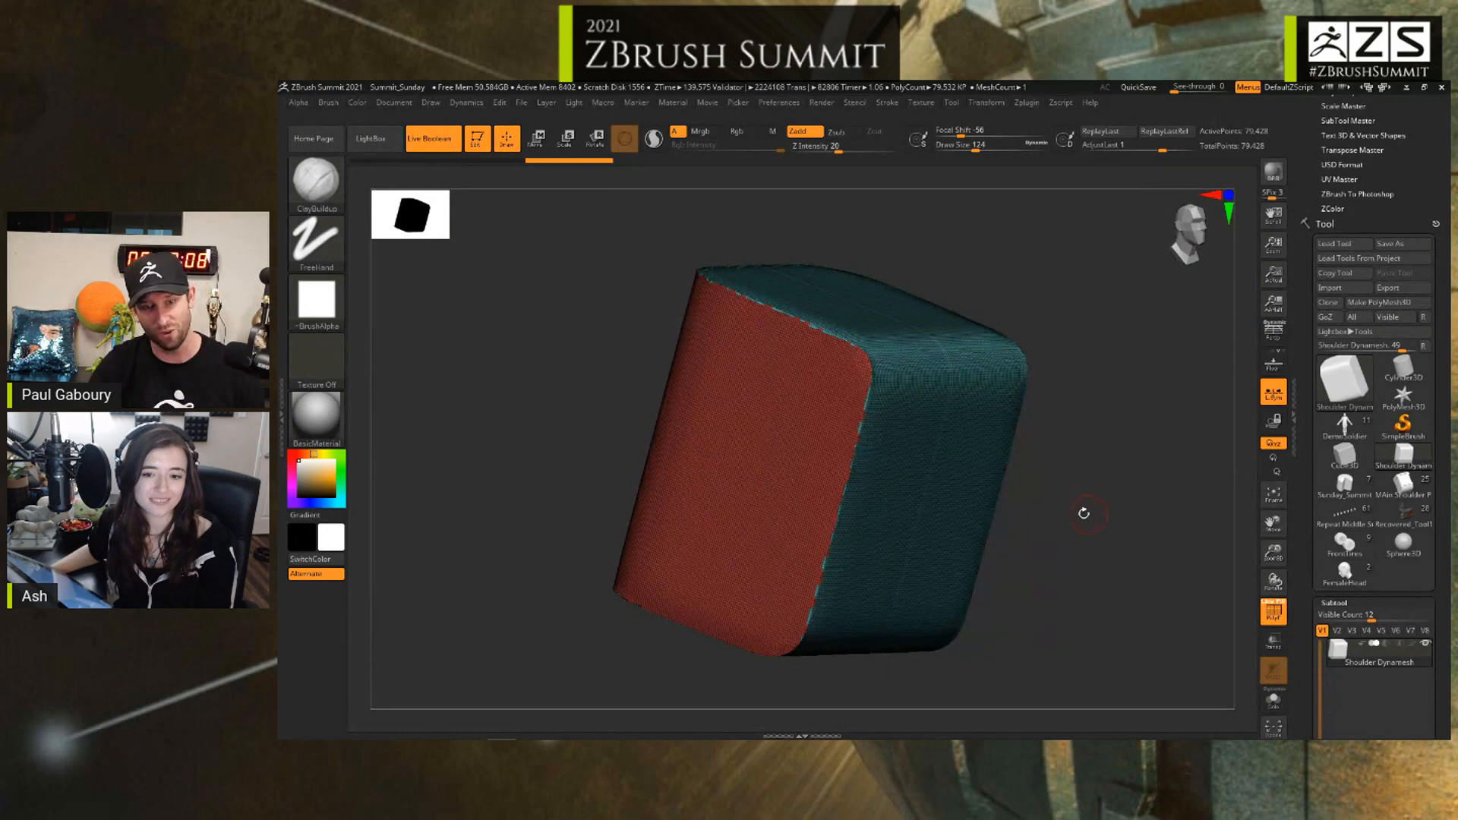
{"action": "mouse_move", "coordinate": [930, 342]}
{"action": "right_mouse_down"}
{"action": "mouse_move", "coordinate": [922, 445]}
{"action": "mouse_move", "coordinate": [935, 462]}
{"action": "mouse_move", "coordinate": [849, 423]}
{"action": "mouse_move", "coordinate": [835, 397]}
{"action": "right_mouse_up"}
Step: Launch BevelPro on the shoulder block and inspect the bevel analysis lines along its side edge
{"action": "scroll", "coordinate": [1430, 197], "scroll_direction": "up", "scroll_amount": 5}
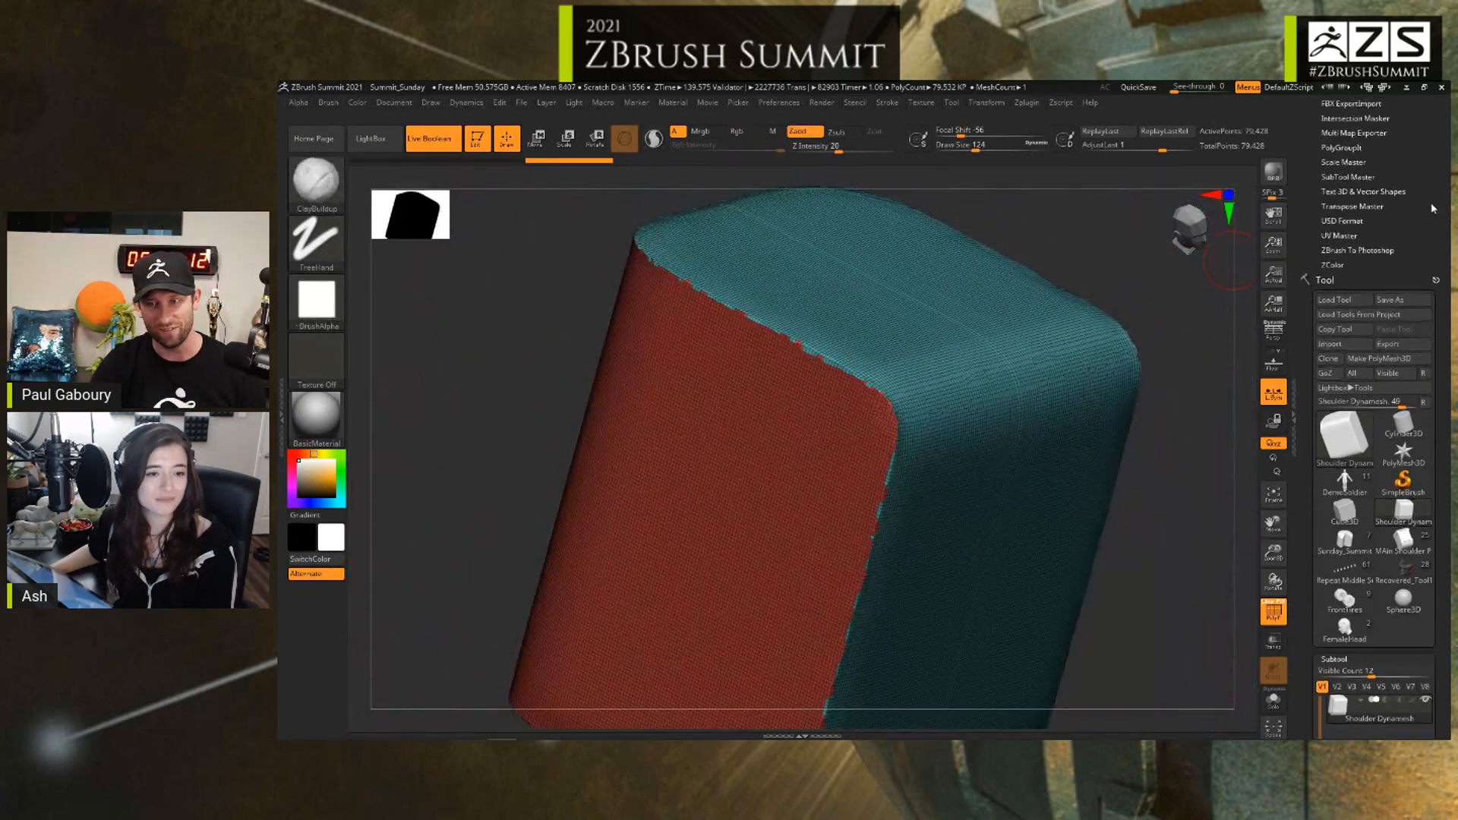
{"action": "left_click", "coordinate": [1367, 223]}
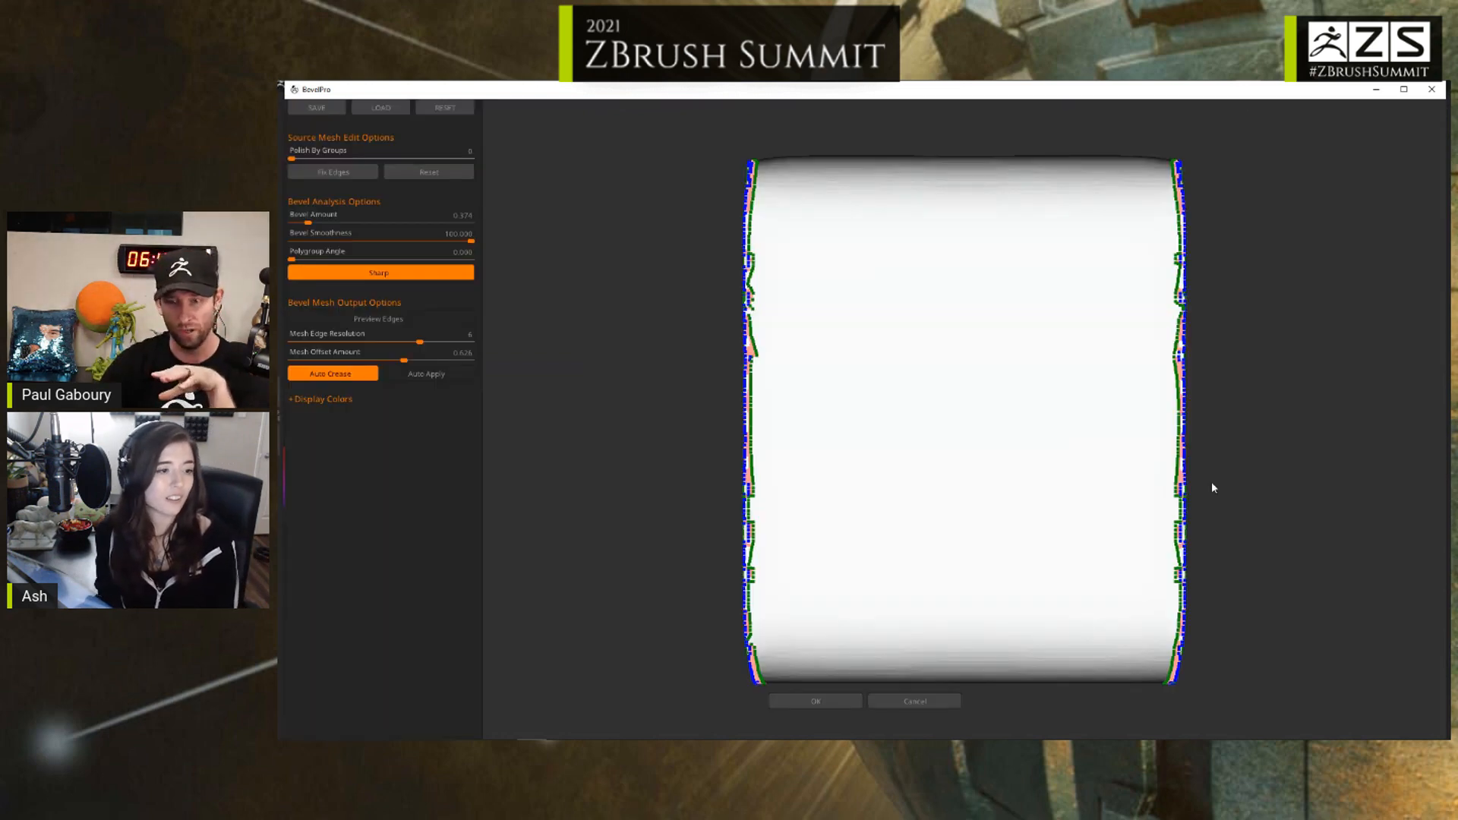
{"action": "left_click_drag", "start_coordinate": [1213, 487], "coordinate": [1375, 503]}
{"action": "scroll", "coordinate": [1010, 389], "scroll_direction": "up", "scroll_amount": 6}
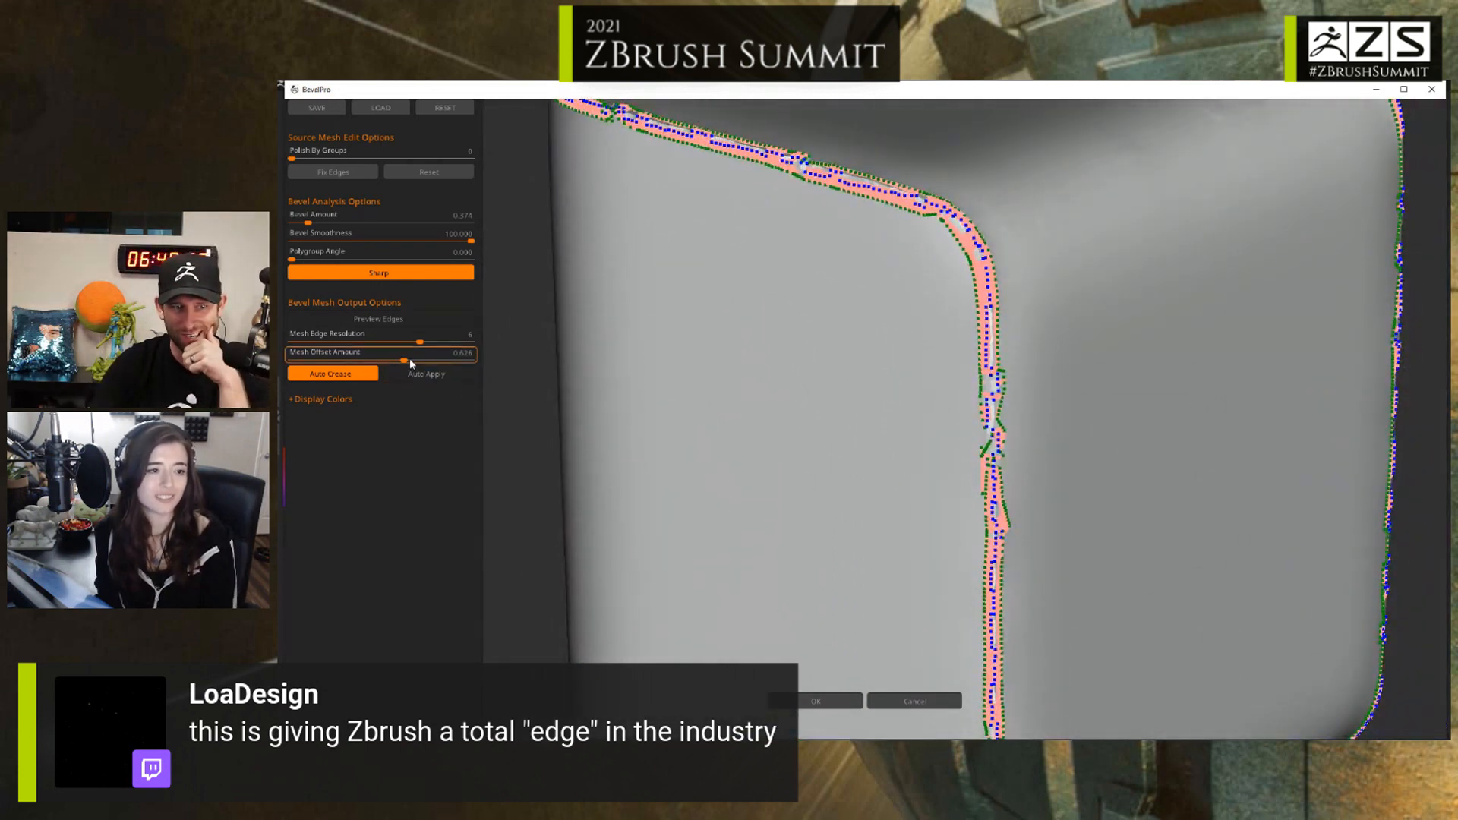
Step: Set the Mesh Offset Amount to 0.685 for the shoulder block's bevel and check the edges around the whole block
{"action": "left_click_drag", "start_coordinate": [404, 358], "coordinate": [426, 364]}
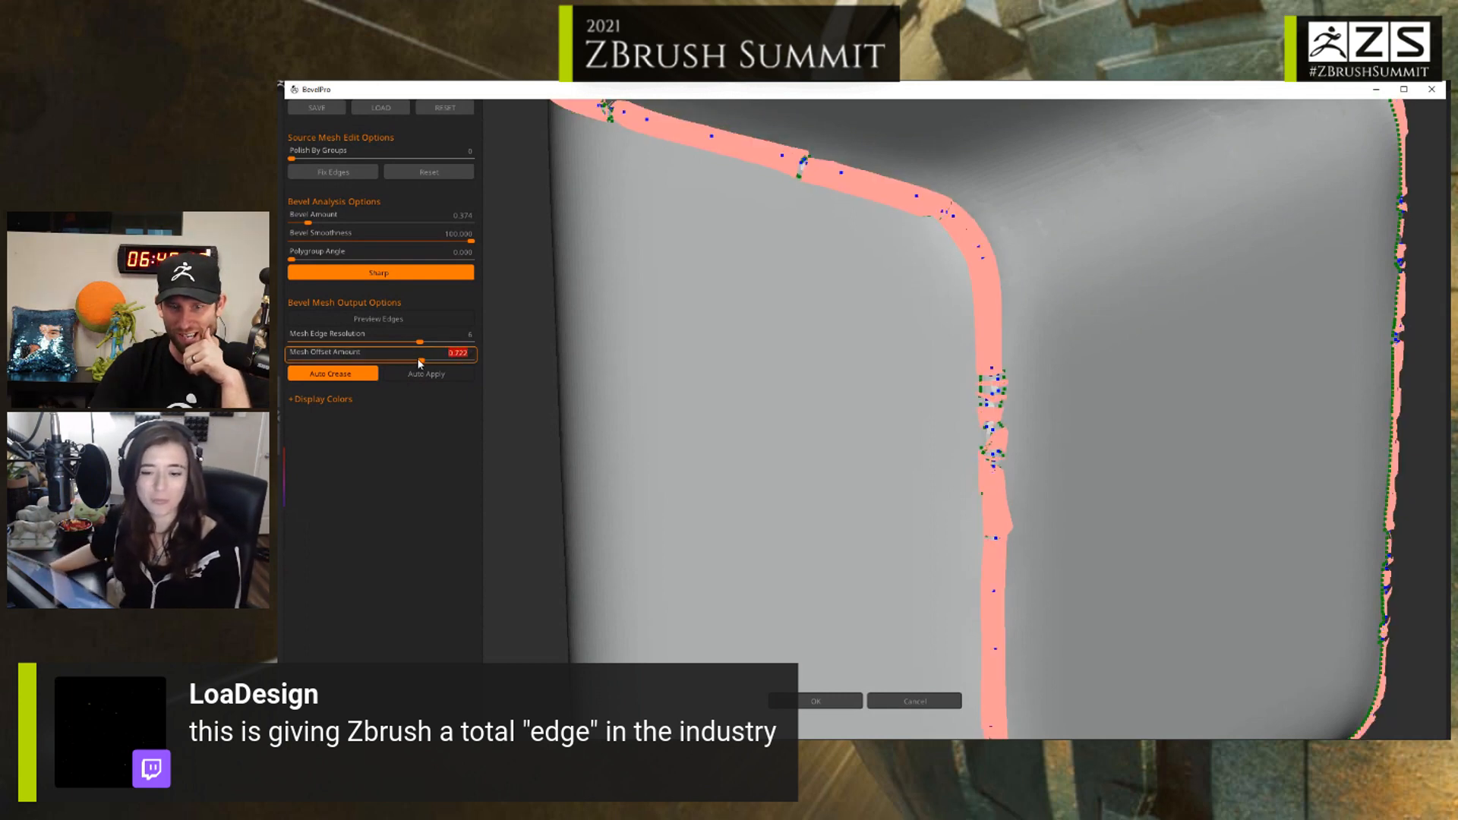
{"action": "left_click", "coordinate": [419, 361]}
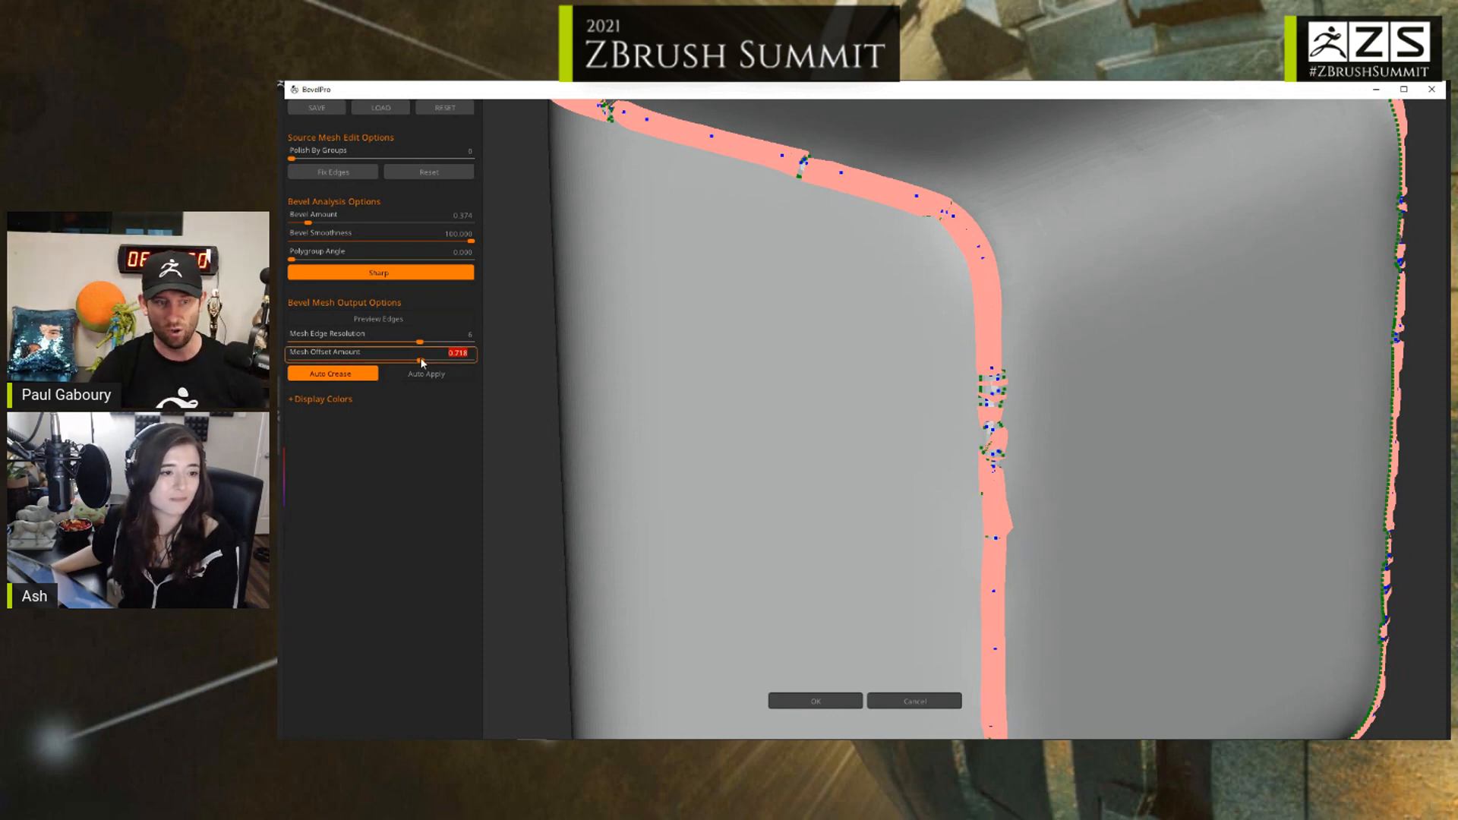
{"action": "left_click_drag", "start_coordinate": [418, 361], "coordinate": [405, 362]}
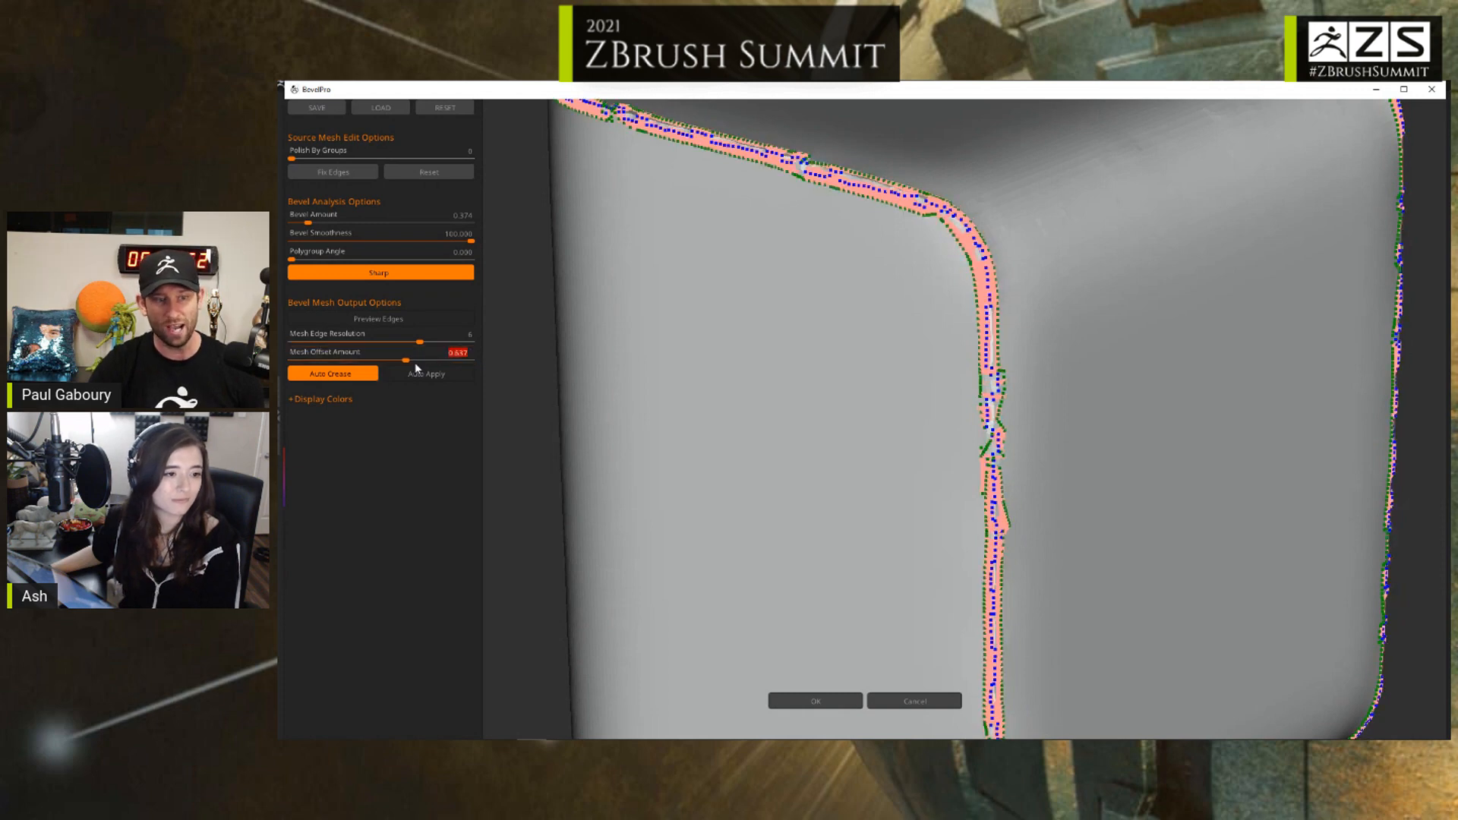
{"action": "left_click", "coordinate": [414, 362]}
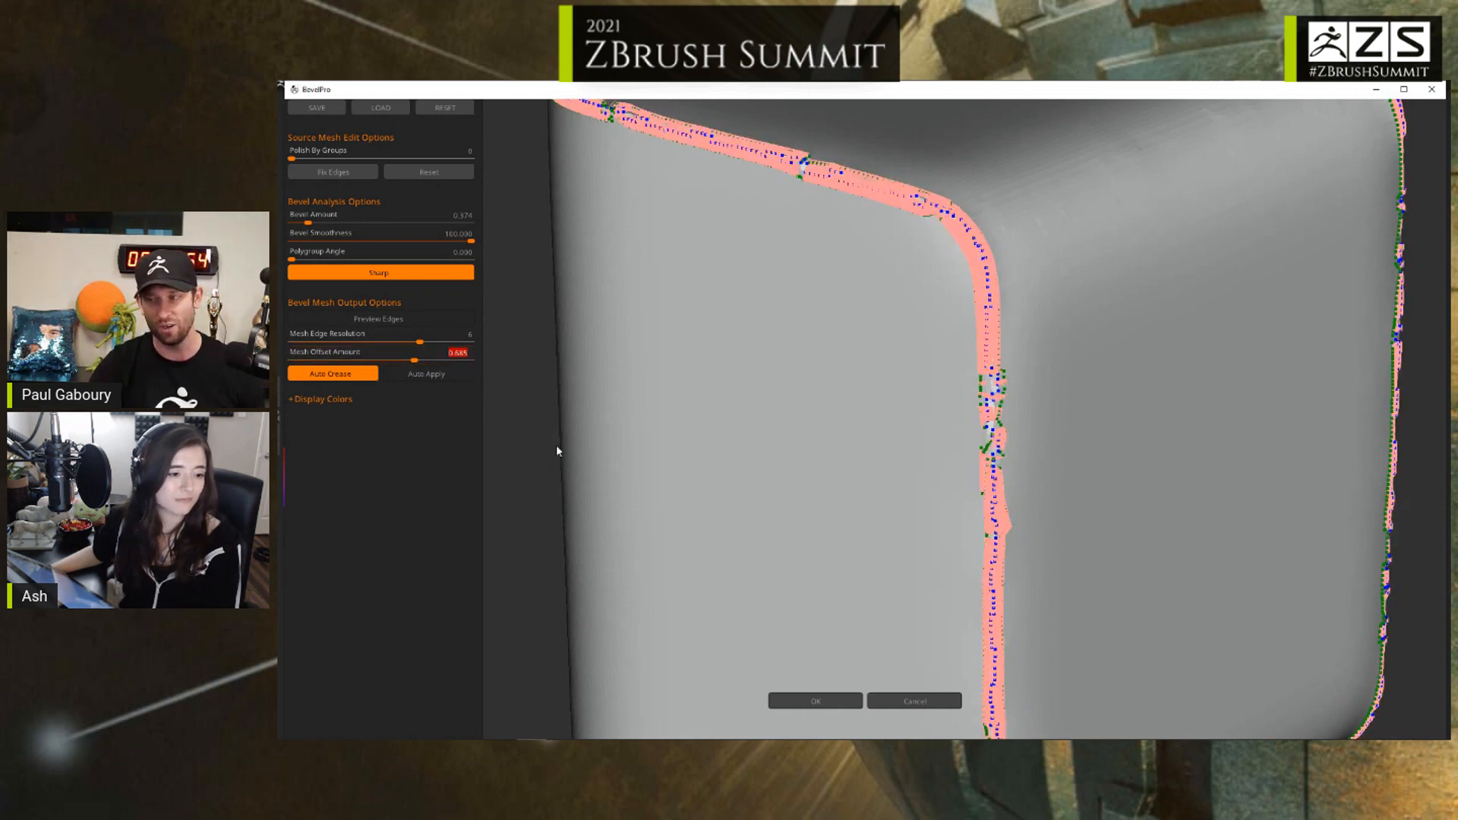
{"action": "scroll", "coordinate": [802, 523], "scroll_direction": "down", "scroll_amount": 5}
{"action": "middle_click_drag", "start_coordinate": [802, 516], "coordinate": [805, 423]}
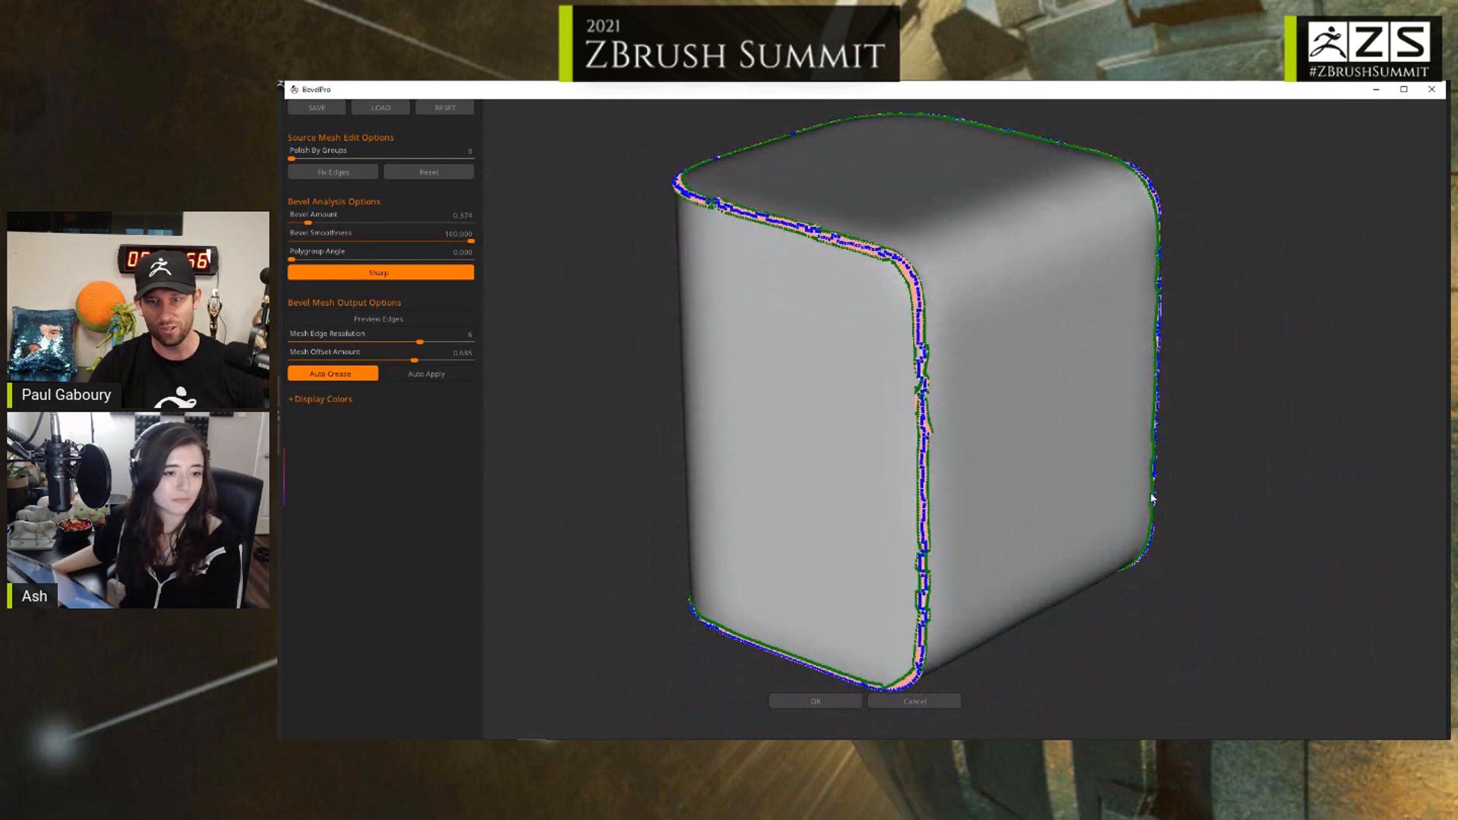
{"action": "left_click_drag", "start_coordinate": [1253, 441], "coordinate": [1266, 485]}
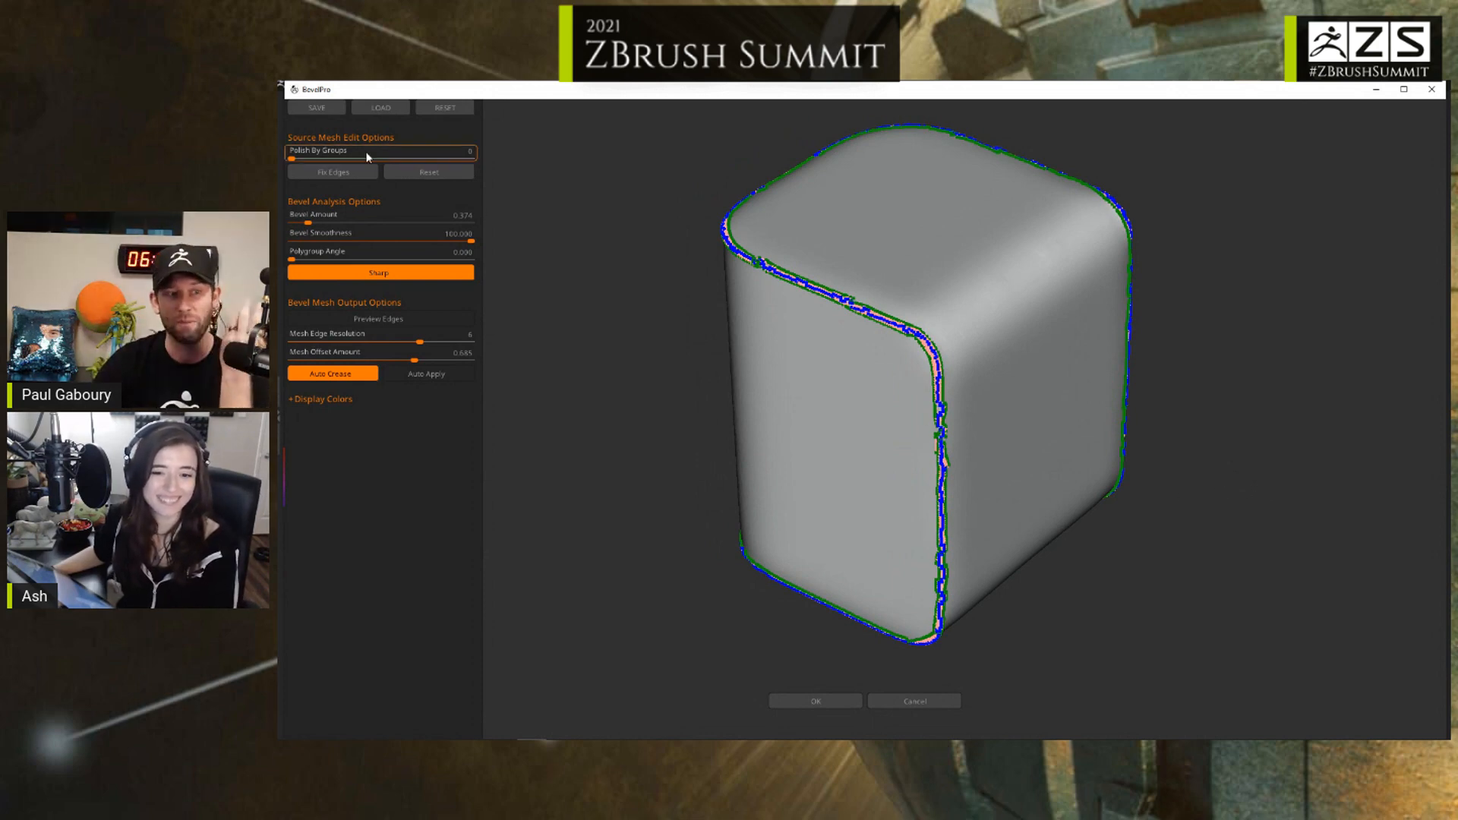
Step: Polish the shoulder block's jagged bevel edges by groups and accept the bevel with Auto Apply enabled
{"action": "left_click_drag", "start_coordinate": [292, 158], "coordinate": [476, 159]}
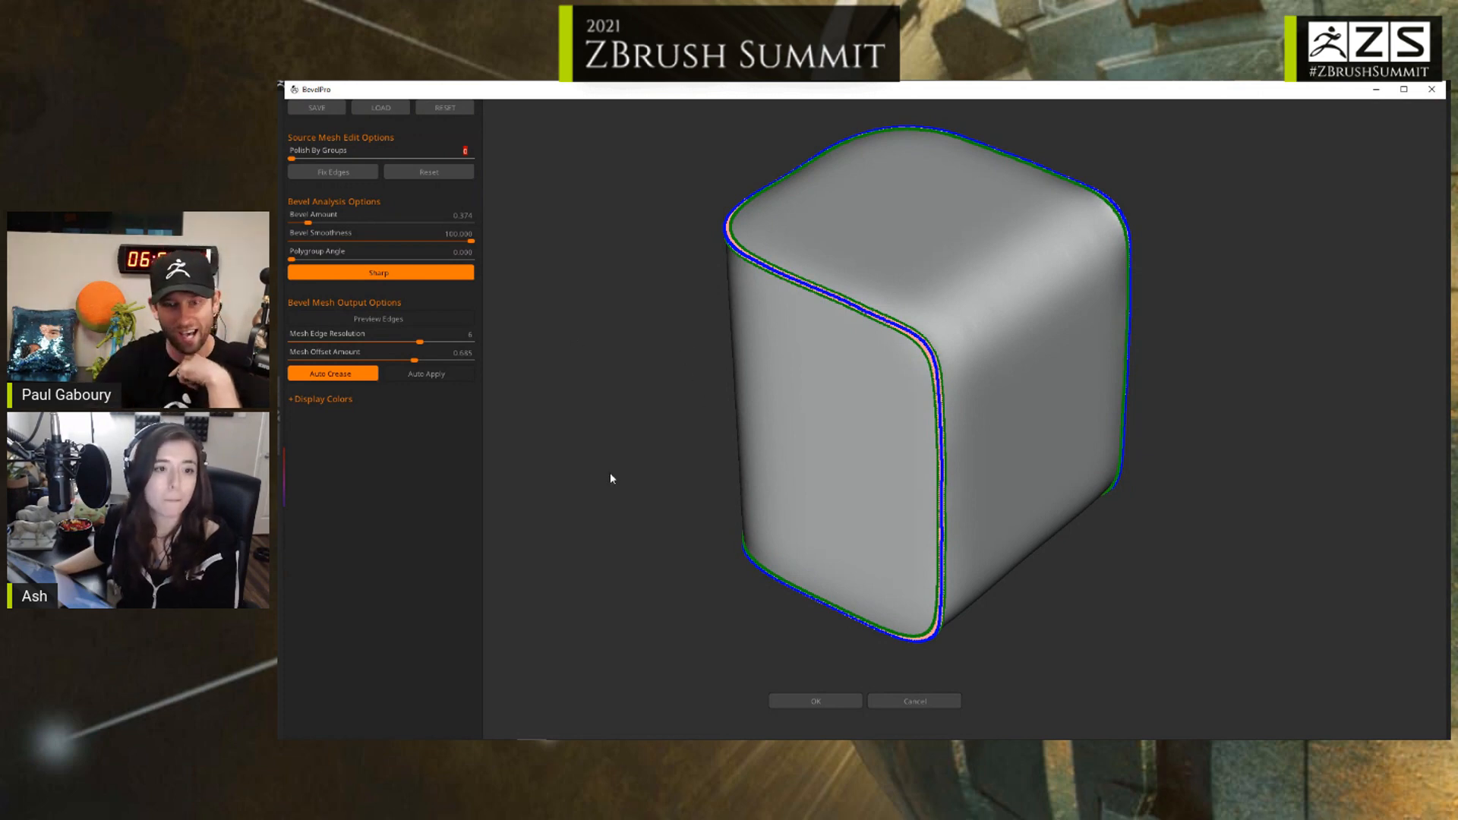
{"action": "left_click_drag", "start_coordinate": [612, 478], "coordinate": [616, 453]}
{"action": "left_click", "coordinate": [426, 374]}
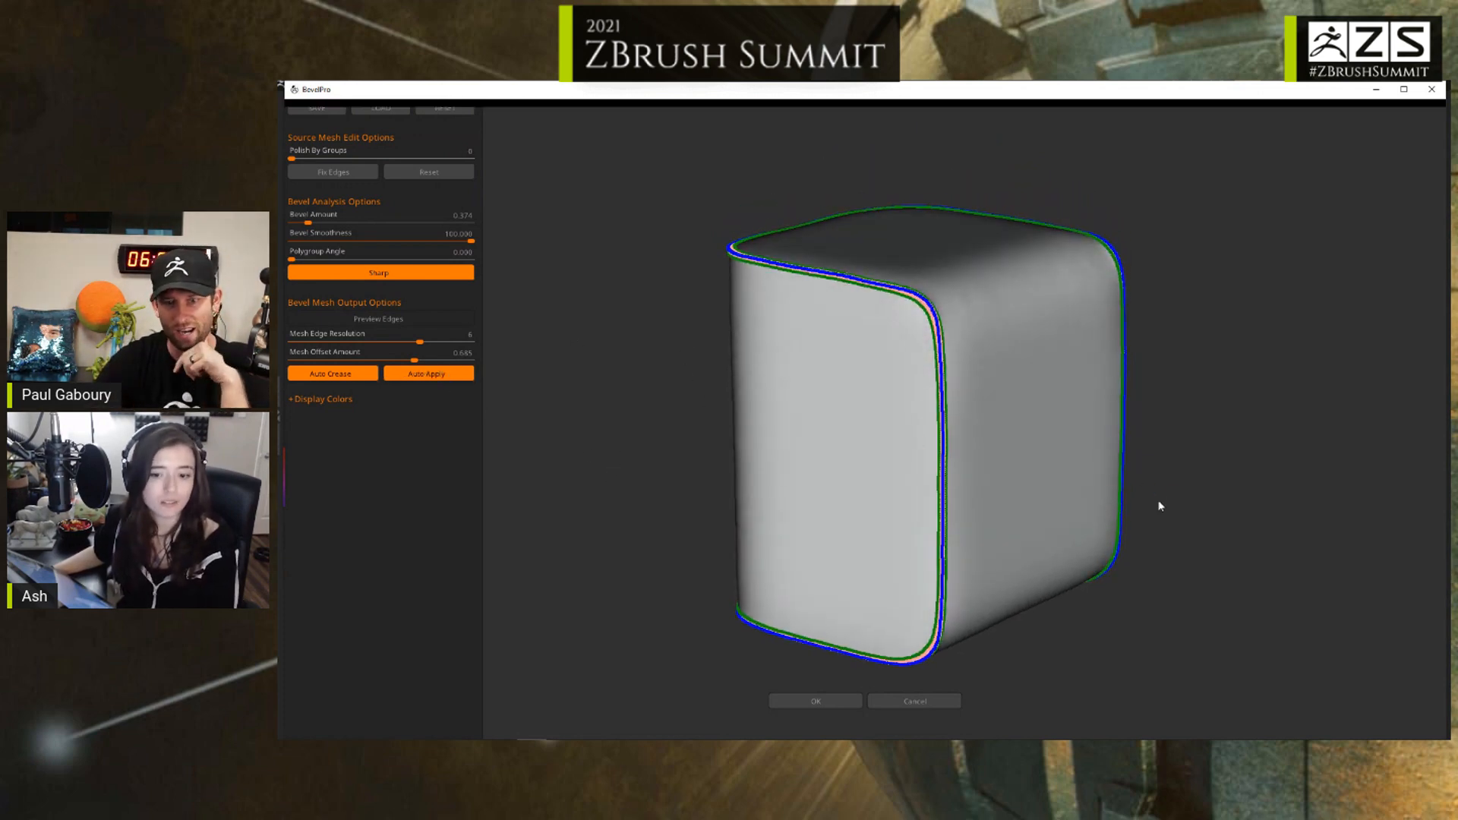
{"action": "left_click", "coordinate": [831, 702]}
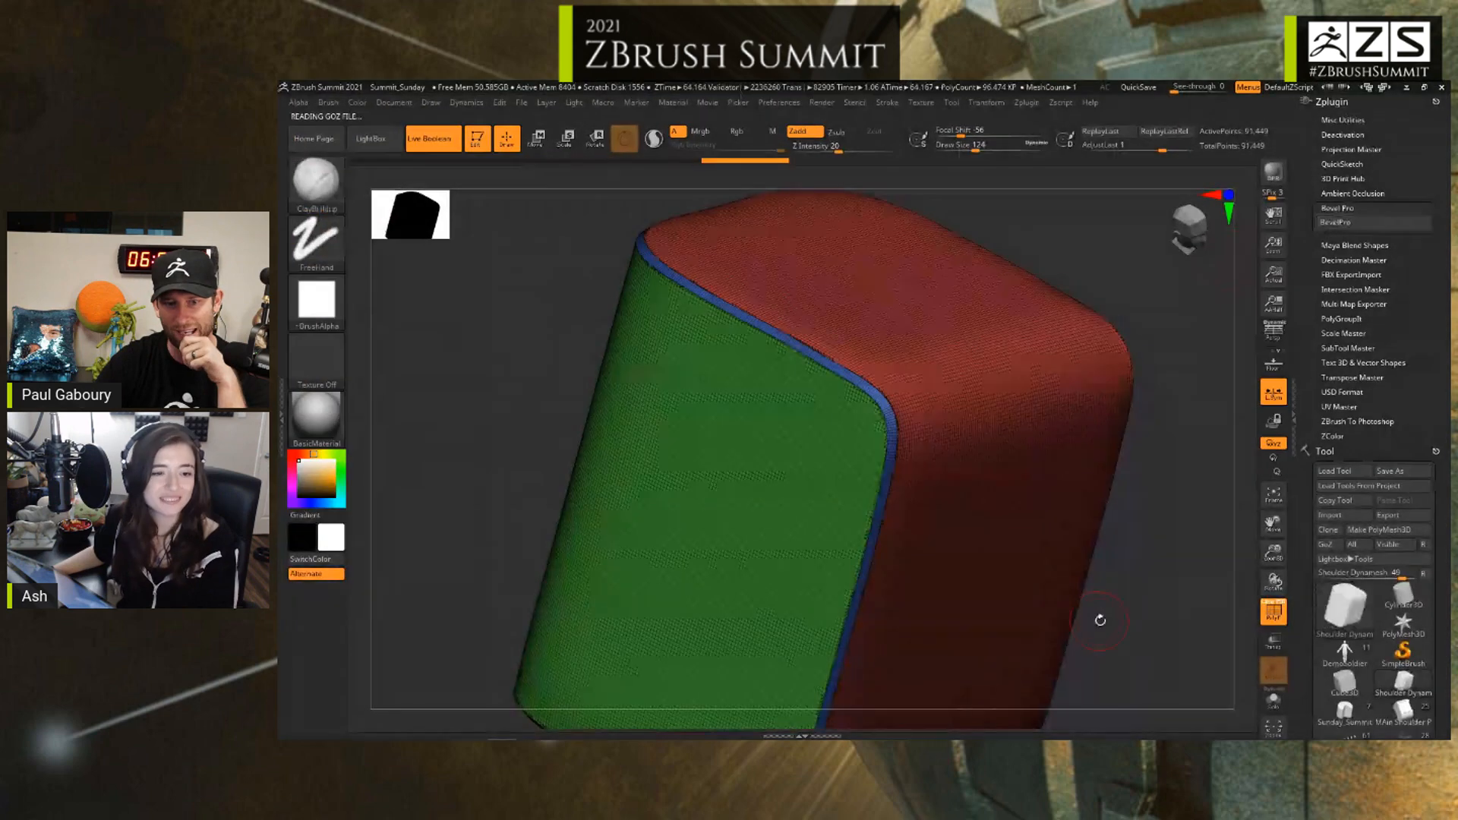
Step: Inspect the beveled shoulder block's new edge polygroup and turn off the polyframe to check the smooth shading
{"action": "mouse_move", "coordinate": [1107, 622]}
{"action": "left_mouse_down"}
{"action": "mouse_move", "coordinate": [1106, 608]}
{"action": "mouse_move", "coordinate": [1162, 613]}
{"action": "left_mouse_up"}
{"action": "right_click_drag", "start_coordinate": [1178, 635], "coordinate": [1151, 635], "text": "ctrl"}
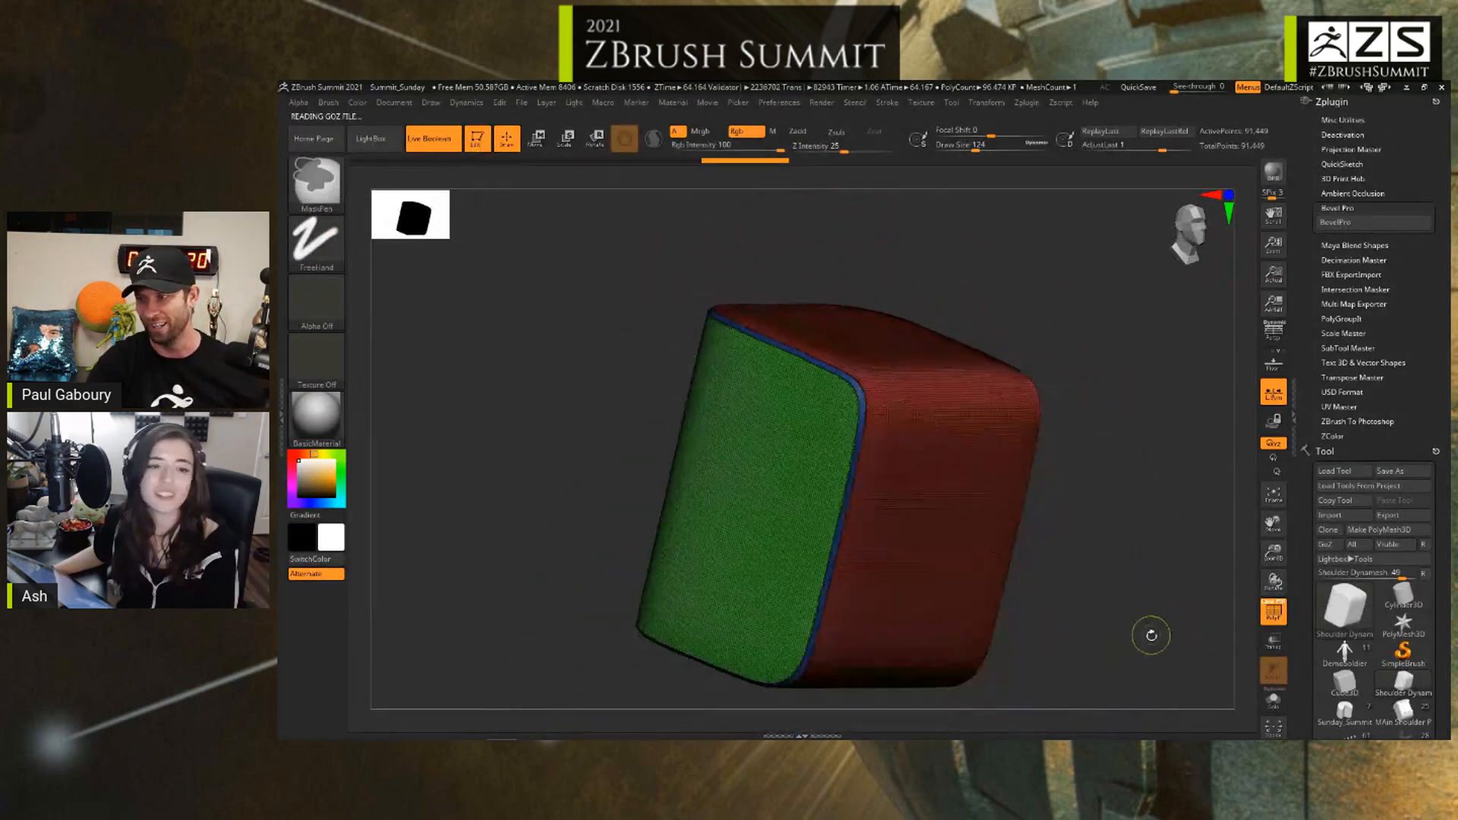
{"action": "left_click_drag", "start_coordinate": [1152, 635], "coordinate": [1140, 586]}
{"action": "key", "text": "shift+f"}
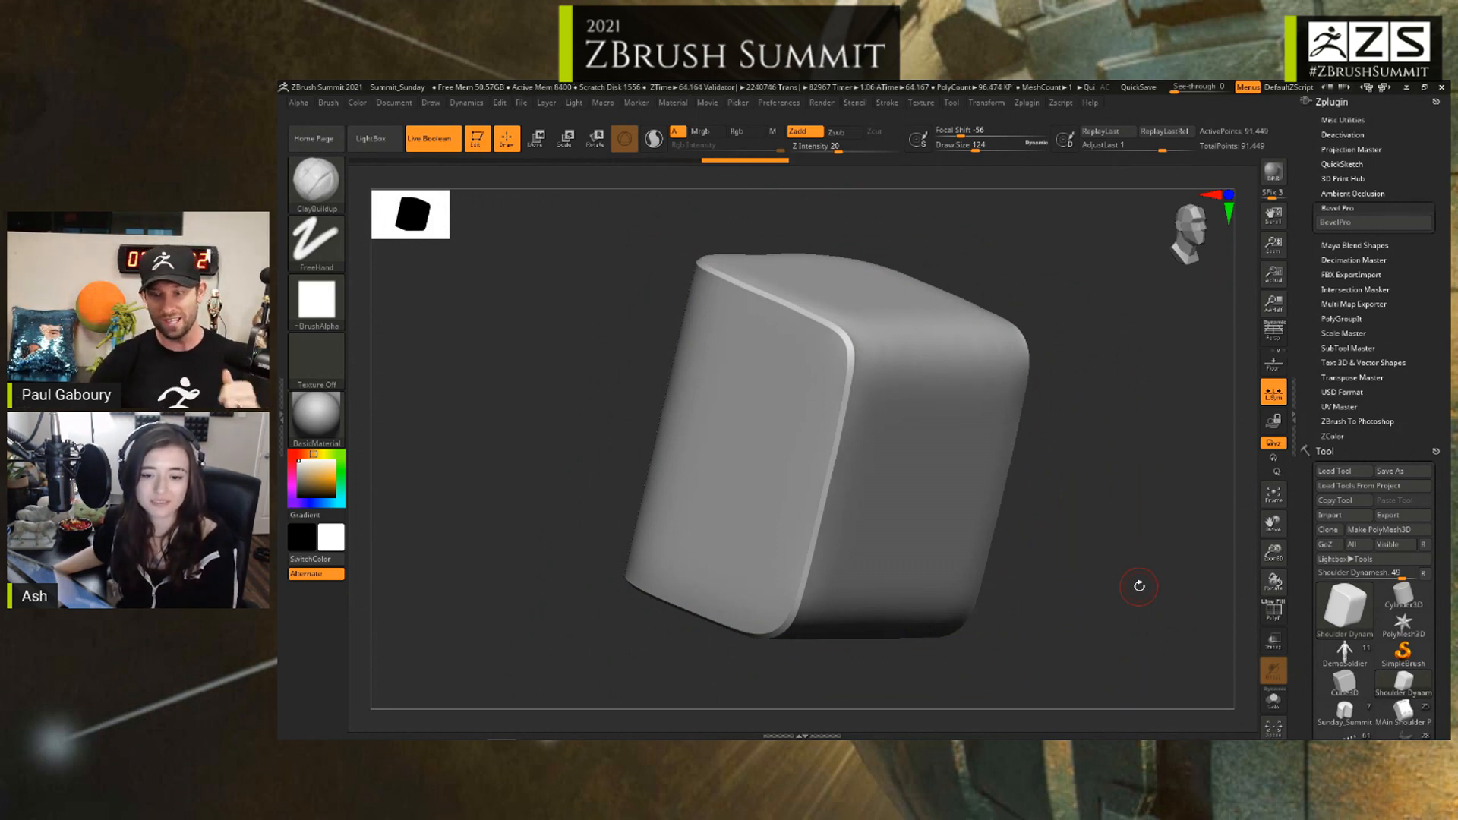
Step: Switch to the MAin Shoulder Piece tool and show the polyframe on its ZB-2201 panel block in close-up
{"action": "left_click", "coordinate": [1425, 716]}
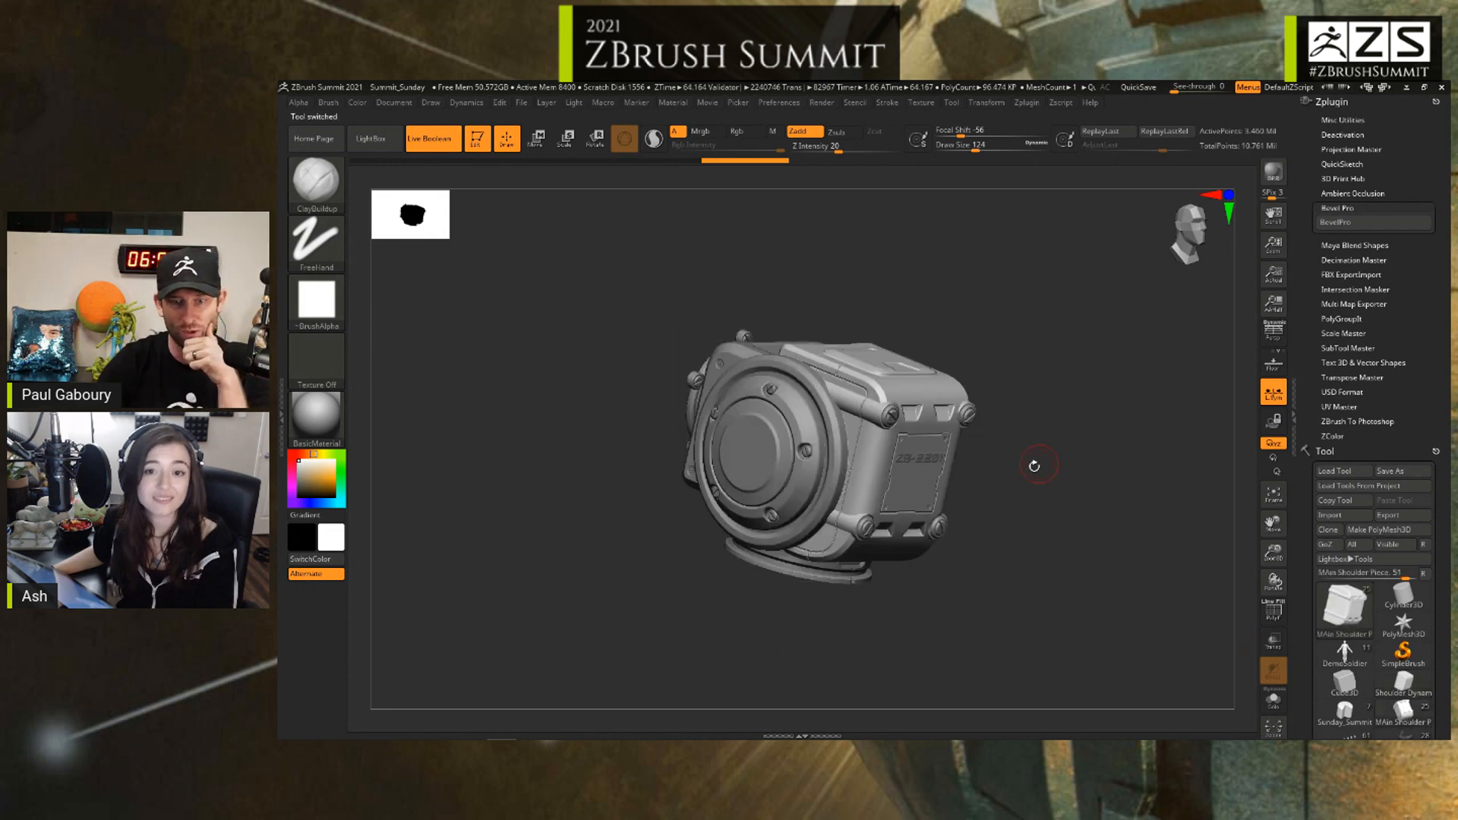
{"action": "left_click_drag", "start_coordinate": [1043, 536], "coordinate": [1049, 519]}
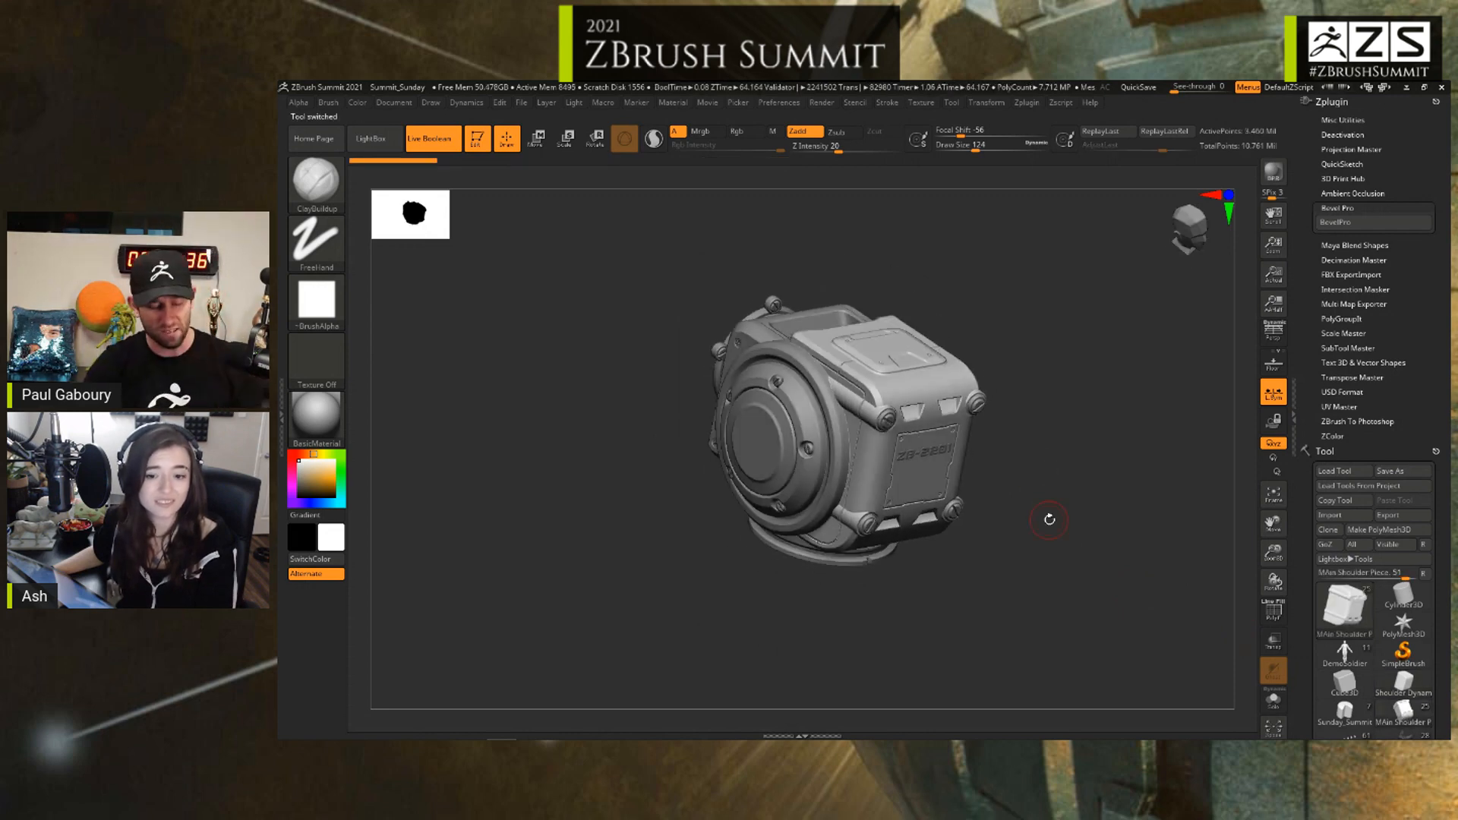
{"action": "key", "text": "shift+f"}
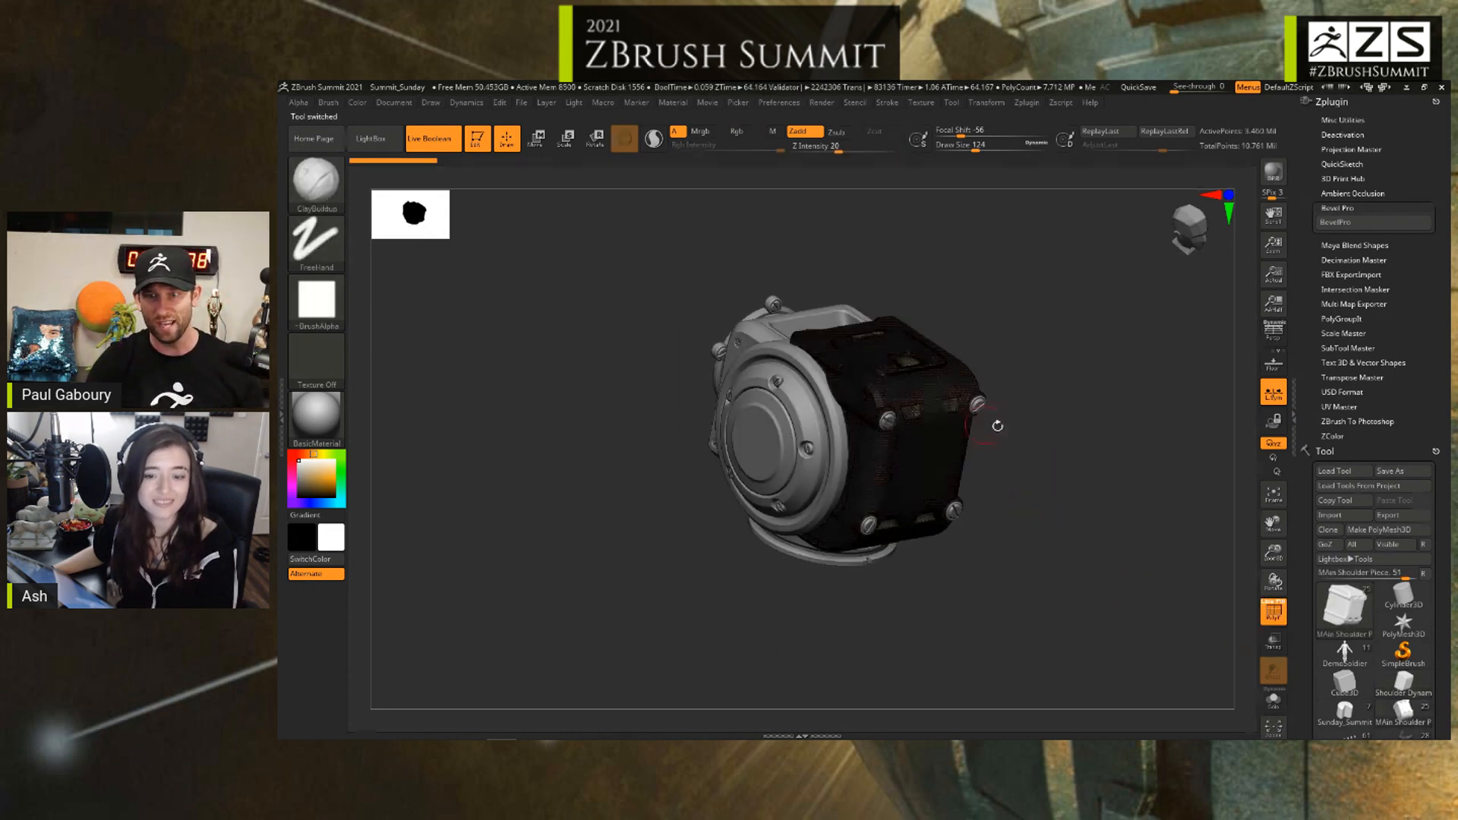
{"action": "right_click_drag", "start_coordinate": [1091, 459], "coordinate": [1194, 540], "text": "ctrl"}
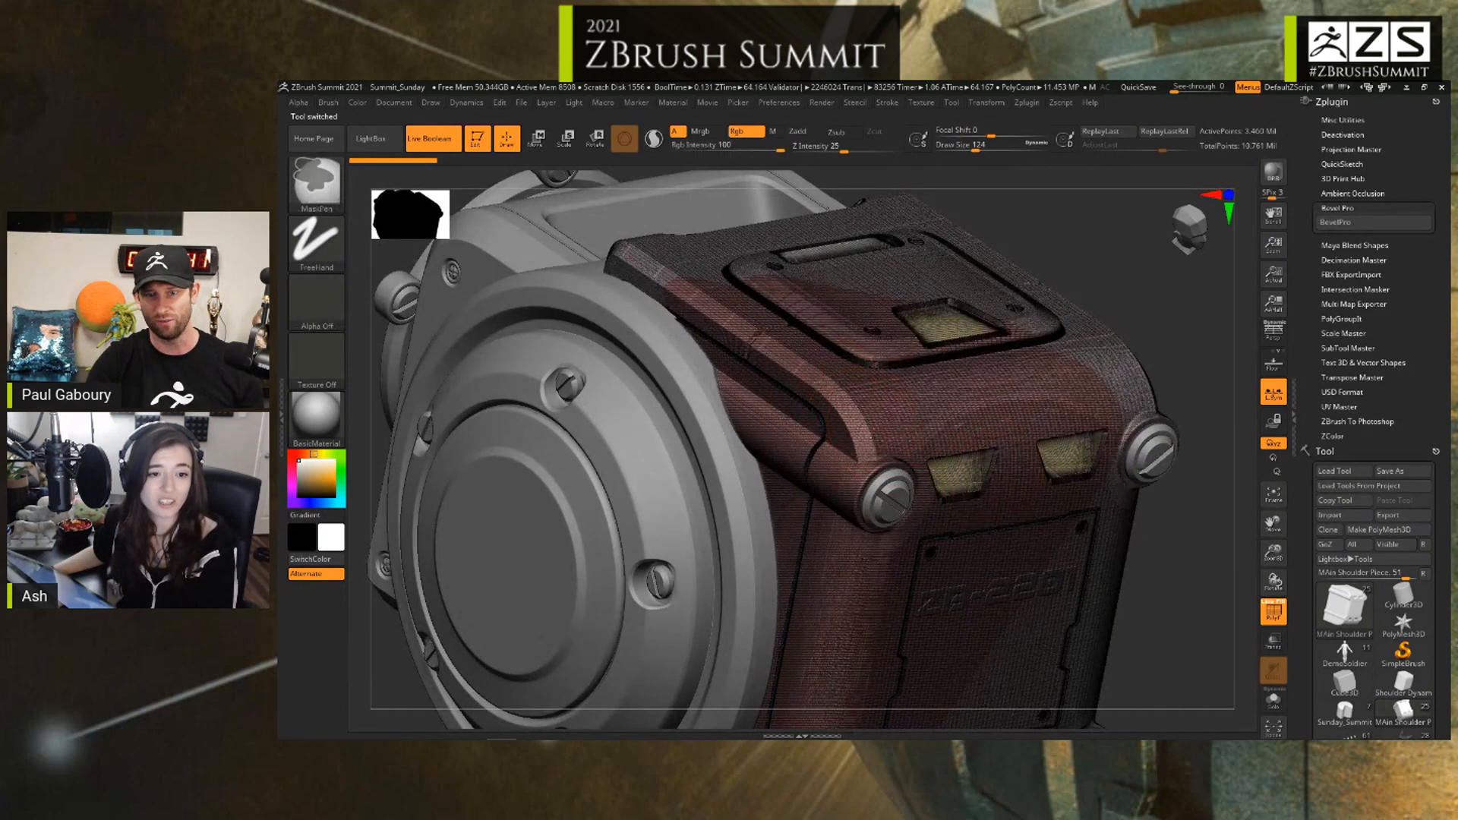
{"action": "right_click_drag", "start_coordinate": [996, 491], "coordinate": [928, 464], "text": "ctrl"}
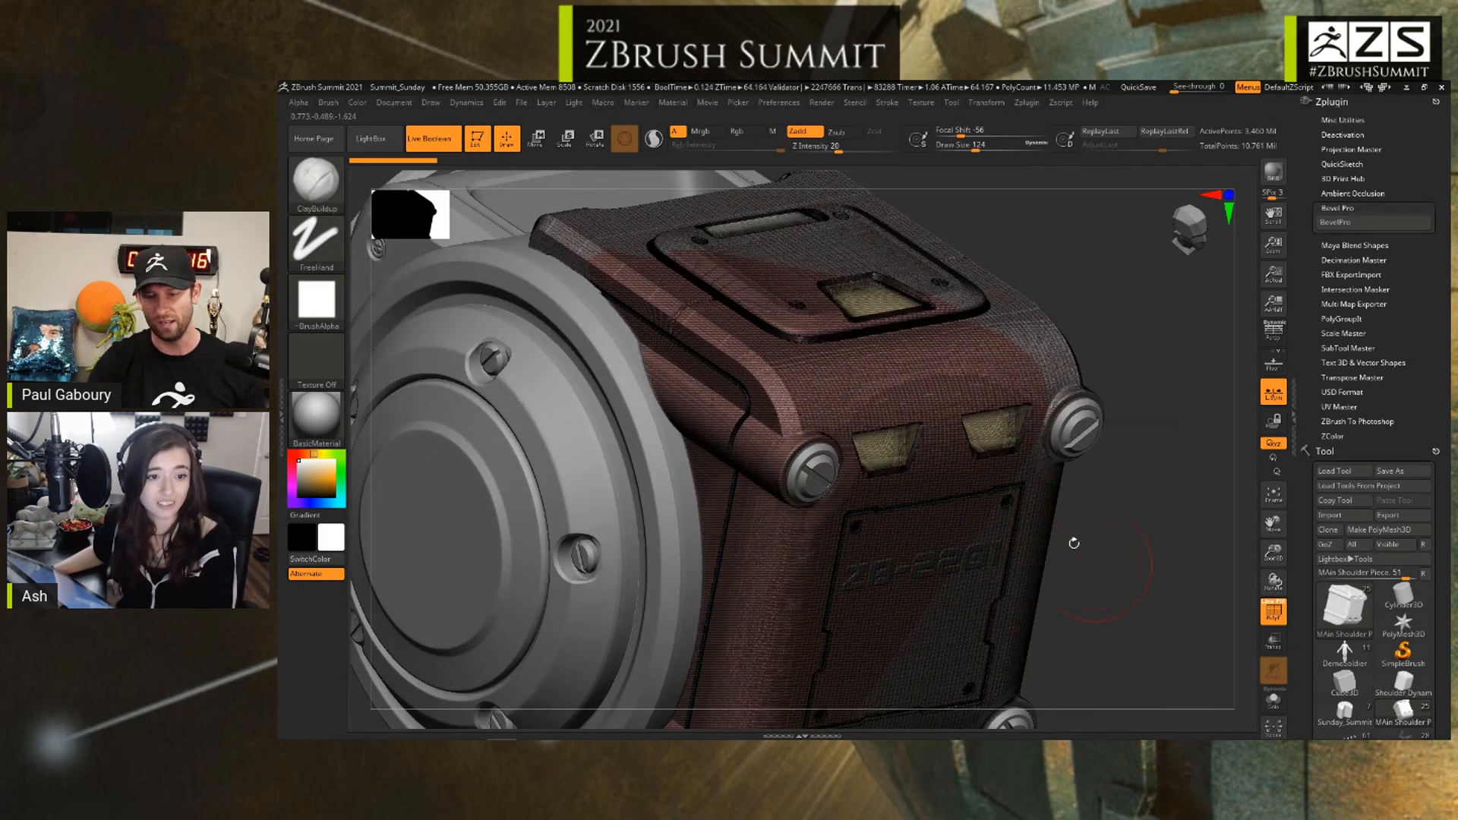
Step: Hide the panel block's main shell to inspect the vent inserts, bolts and lettering, and restore its full visibility
{"action": "left_click_drag", "start_coordinate": [1160, 570], "coordinate": [1159, 575], "text": "ctrl+shift"}
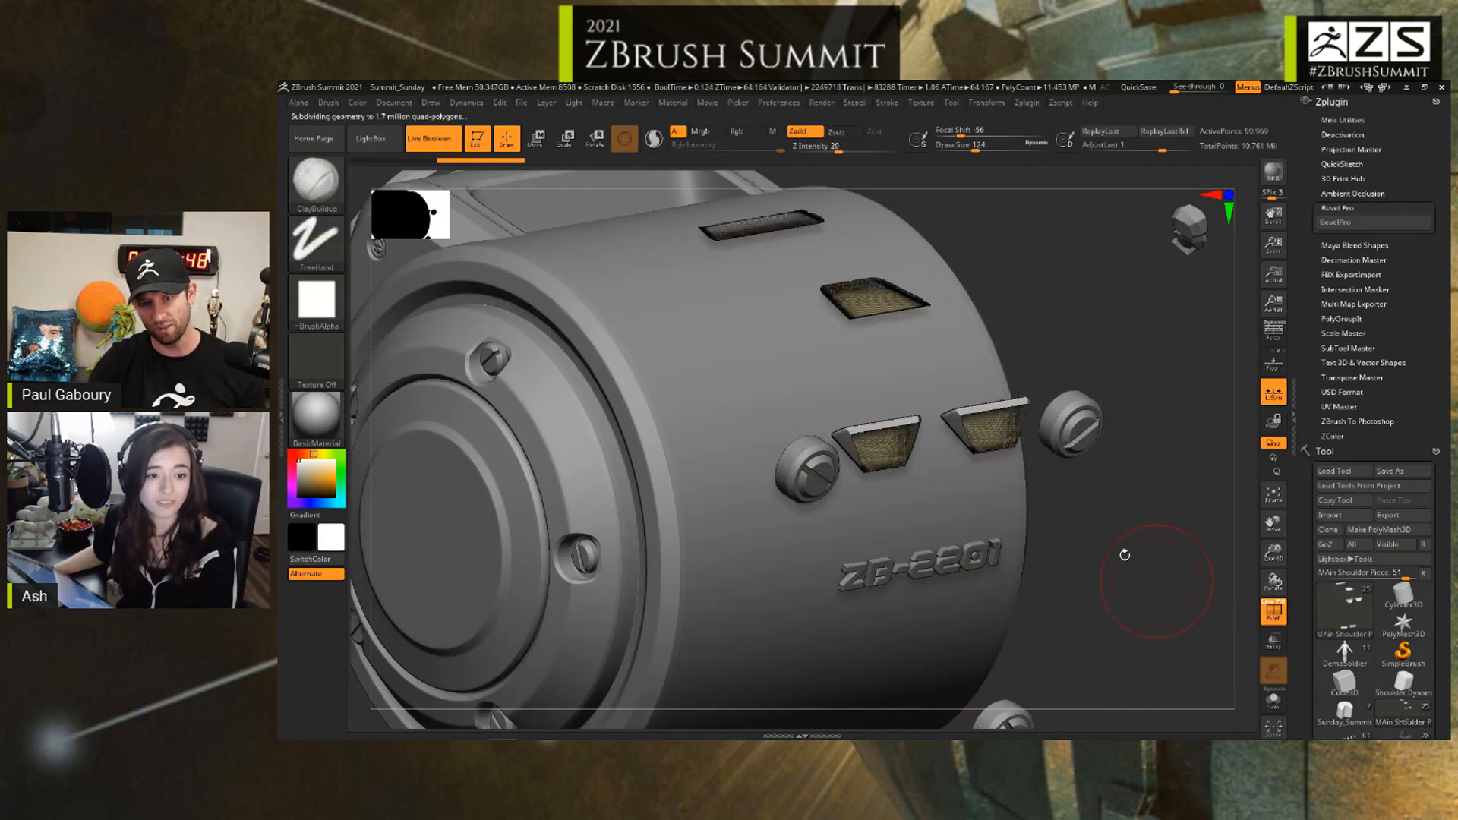
{"action": "mouse_move", "coordinate": [1114, 544]}
{"action": "right_mouse_down"}
{"action": "mouse_move", "coordinate": [1180, 584]}
{"action": "mouse_move", "coordinate": [1104, 558]}
{"action": "right_mouse_up"}
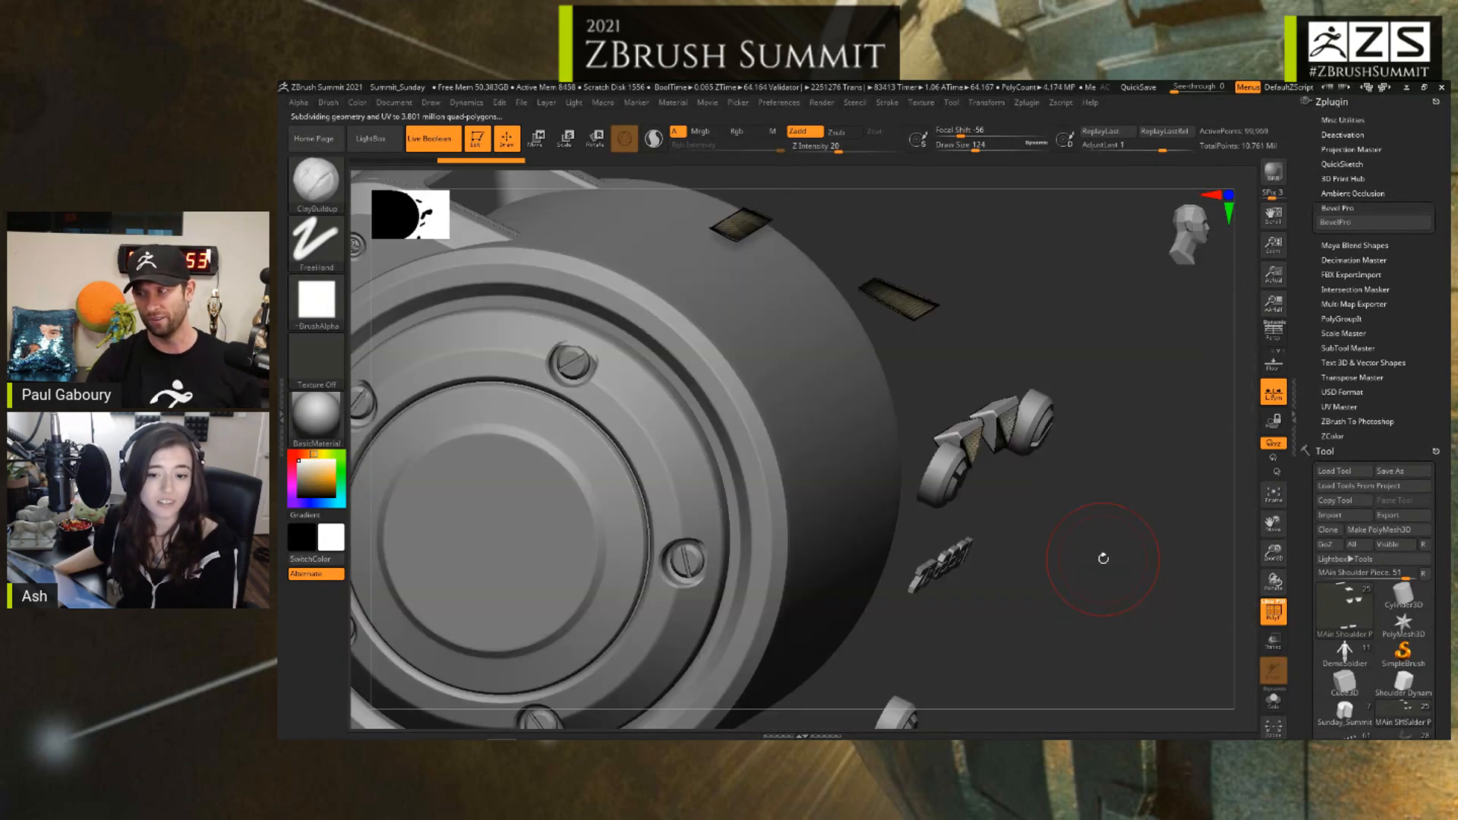
{"action": "left_click", "coordinate": [1157, 488], "text": "ctrl+shift"}
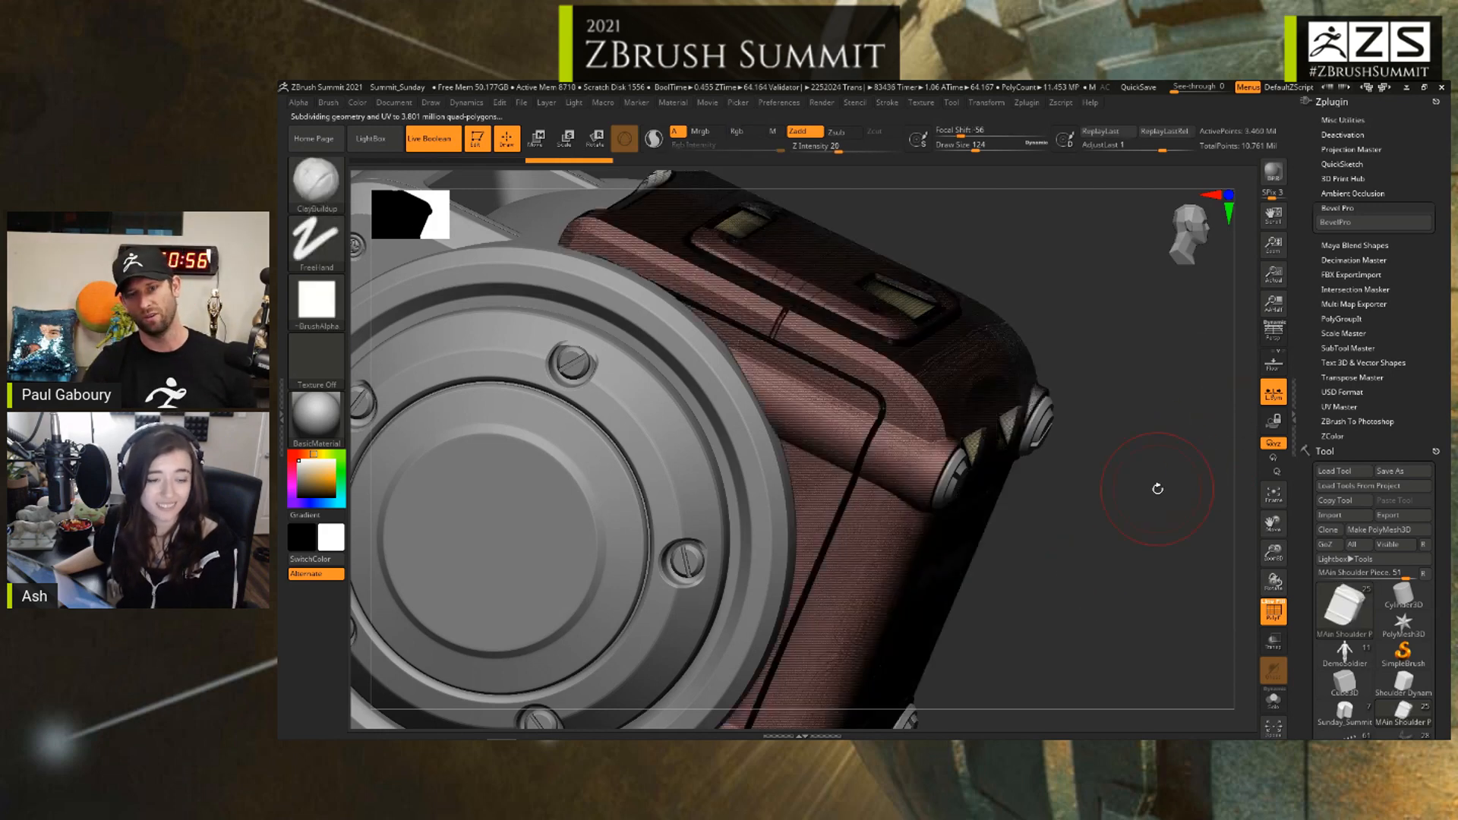
Step: Turn off the polyframe and review the whole shoulder piece framed from the ZB-2201 panel side
{"action": "key", "text": "shift"}
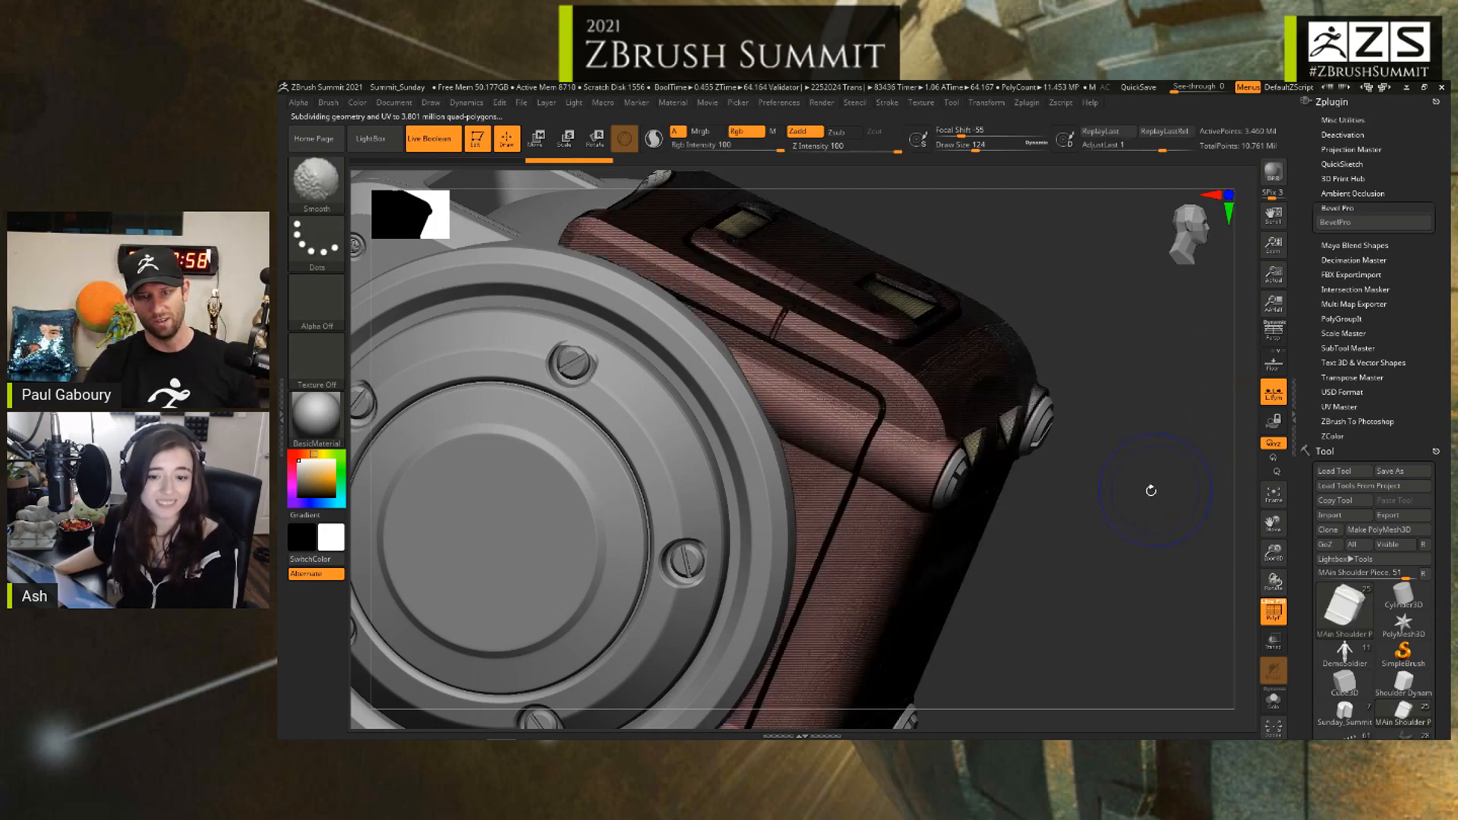
{"action": "key", "text": "f"}
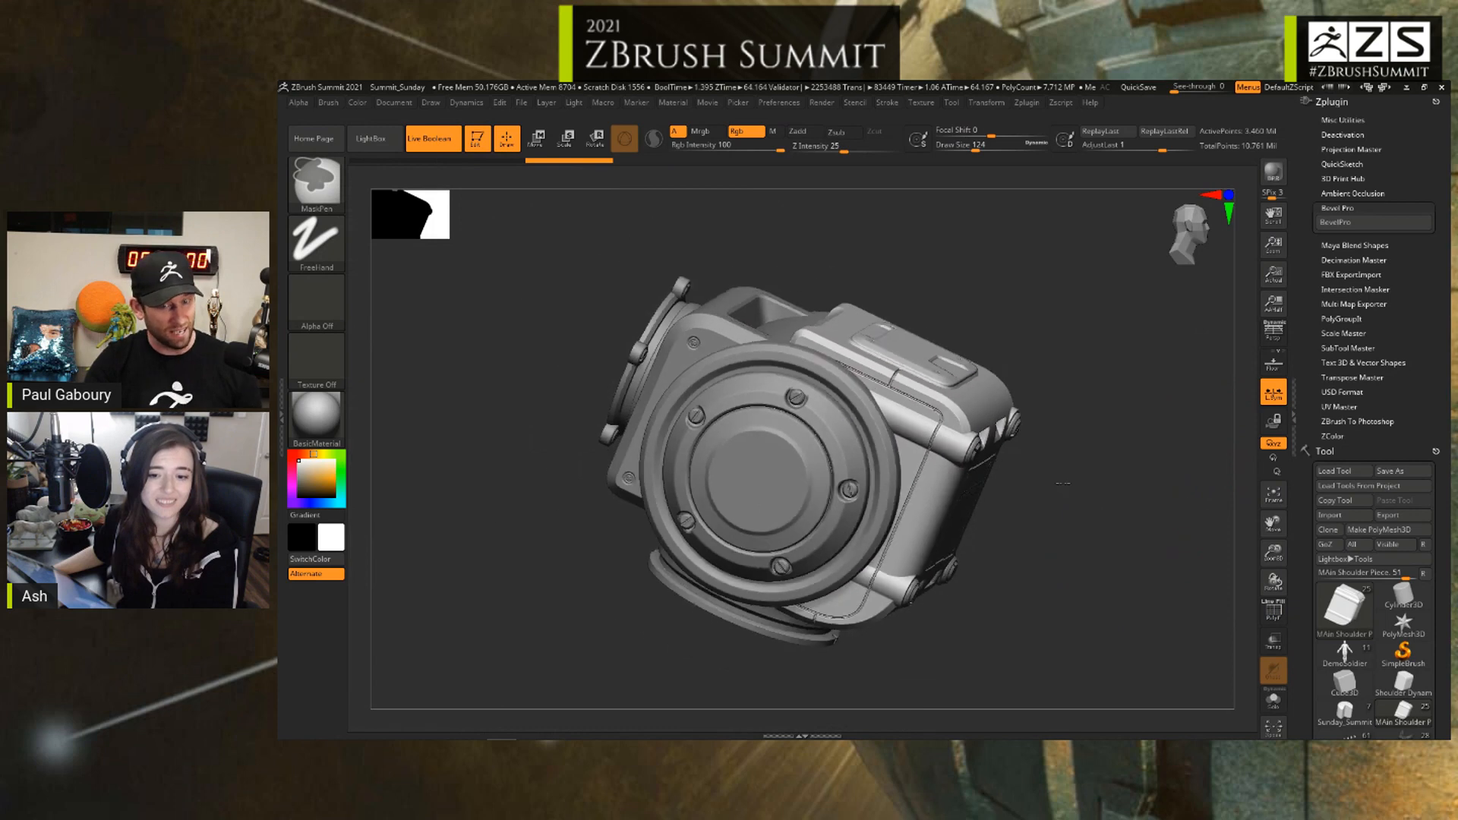
{"action": "mouse_move", "coordinate": [1063, 484]}
{"action": "right_mouse_down", "text": "ctrl"}
{"action": "mouse_move", "coordinate": [1111, 501]}
{"action": "mouse_move", "coordinate": [1052, 412]}
{"action": "mouse_move", "coordinate": [1028, 404]}
{"action": "mouse_move", "coordinate": [1059, 426]}
{"action": "right_mouse_up", "text": "ctrl"}
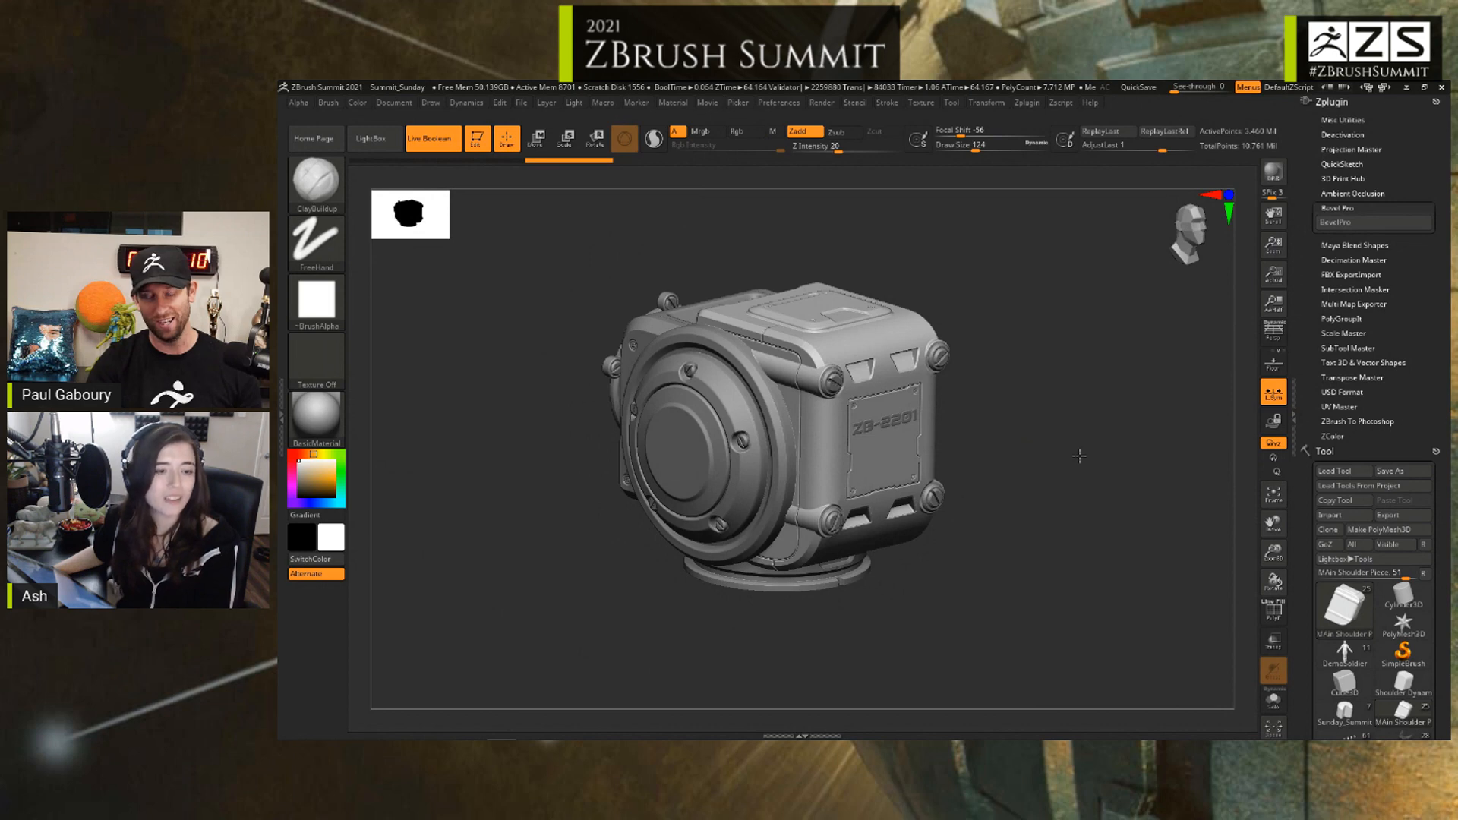
{"action": "key", "text": "f"}
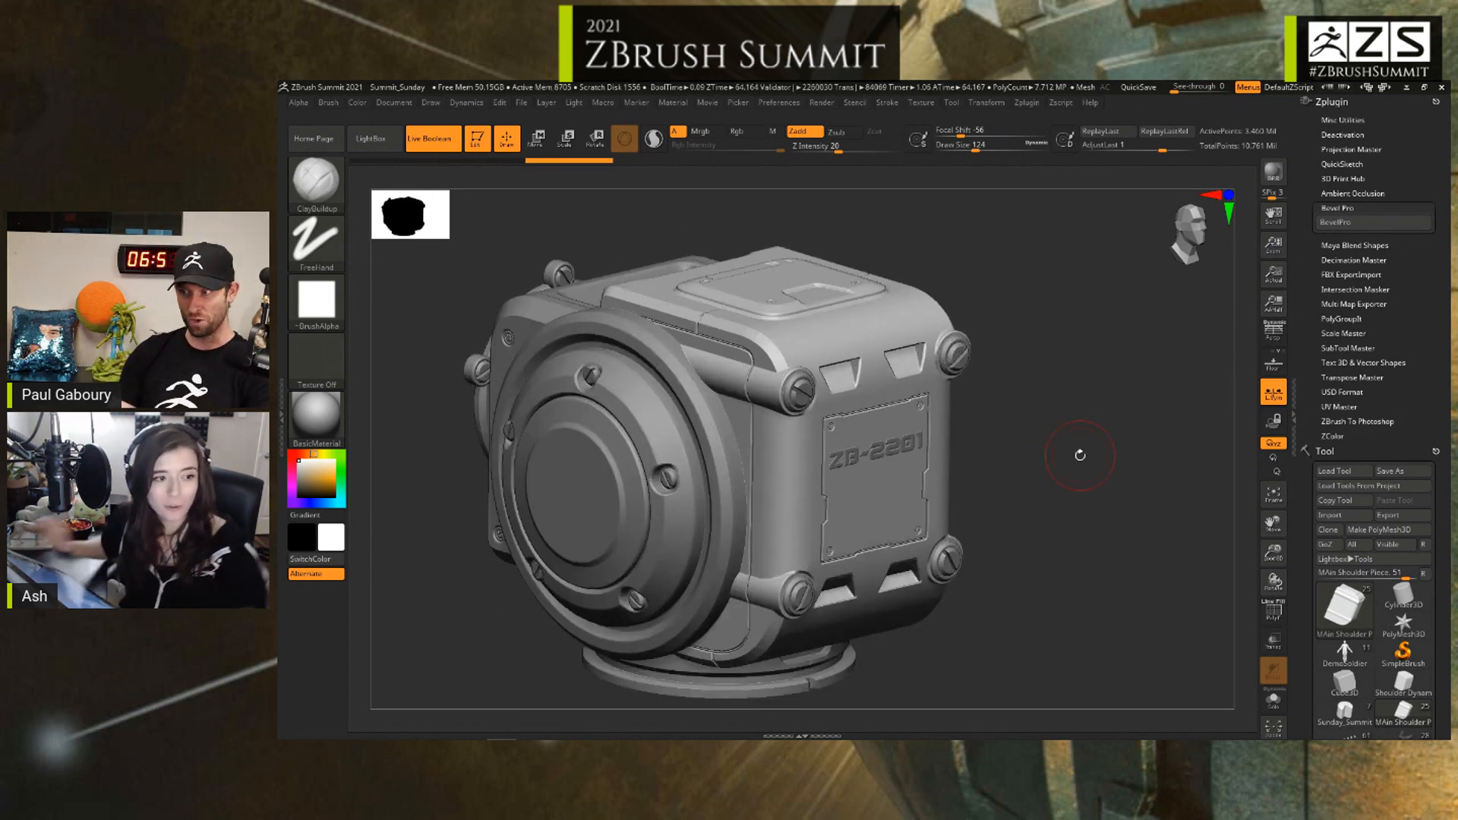